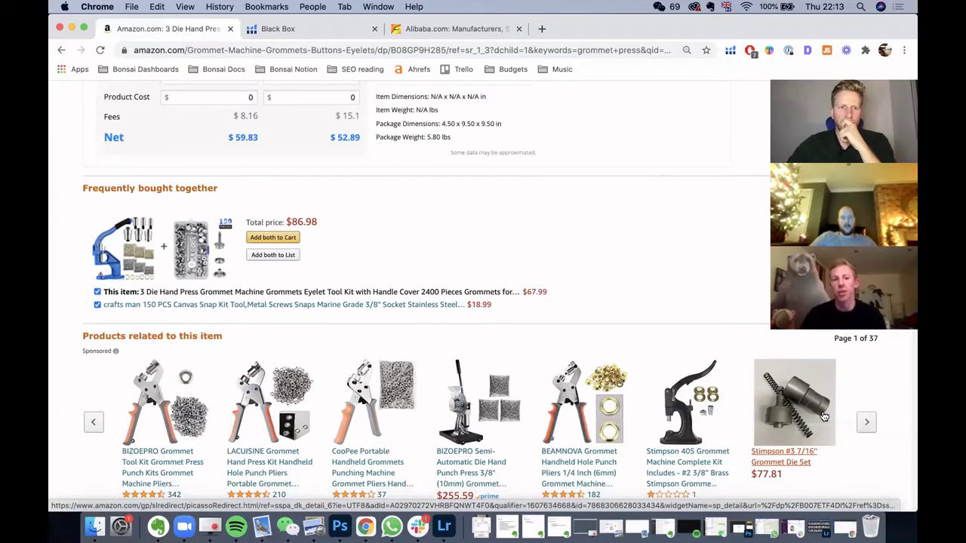
- Examine the grommet machine listing's related products, description, customer reviews, price history and product specifications
{"action": "scroll", "coordinate": [824, 416], "scroll_direction": "down", "scroll_amount": 3}
{"action": "scroll", "coordinate": [824, 416], "scroll_direction": "down", "scroll_amount": 10}
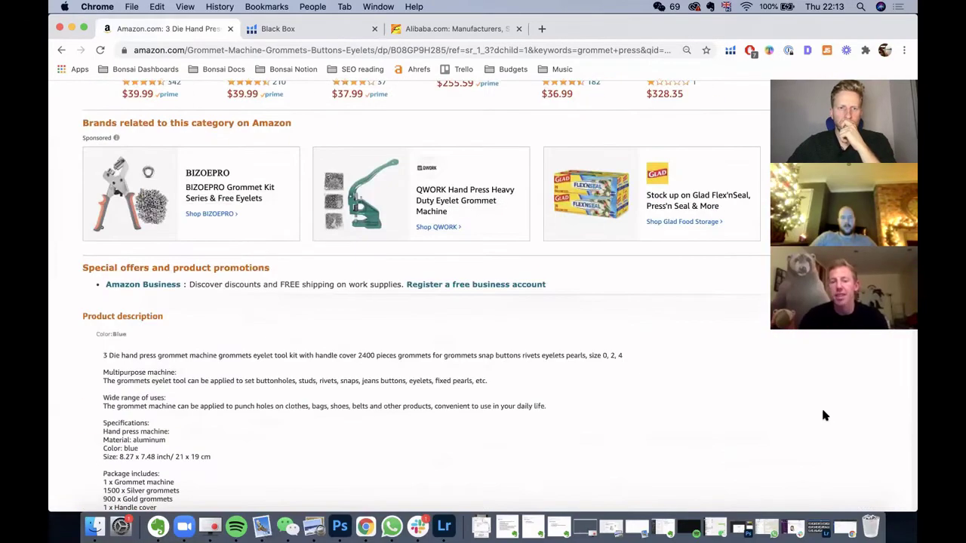
{"action": "scroll", "coordinate": [823, 416], "scroll_direction": "down", "scroll_amount": 8}
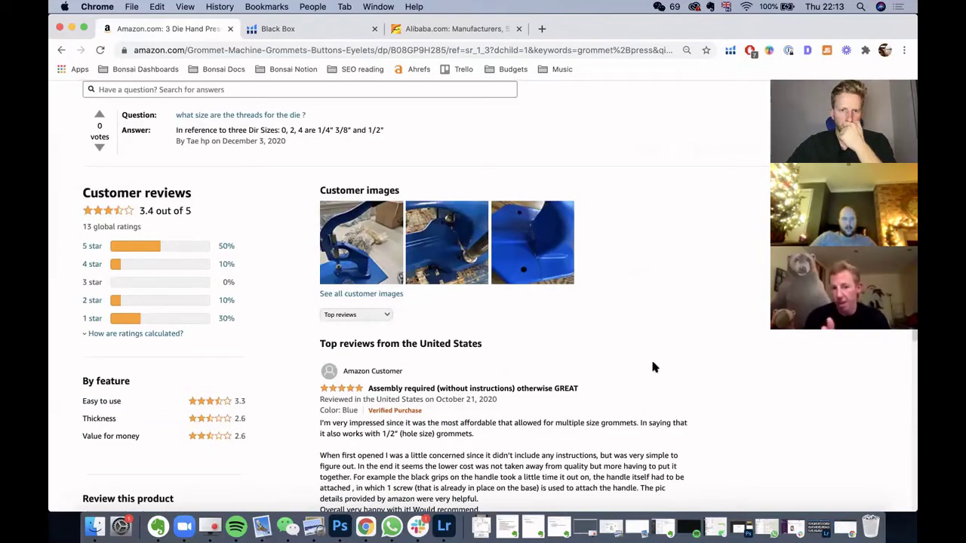
{"action": "scroll", "coordinate": [651, 367], "scroll_direction": "up", "scroll_amount": 20}
{"action": "scroll", "coordinate": [654, 366], "scroll_direction": "up", "scroll_amount": 1}
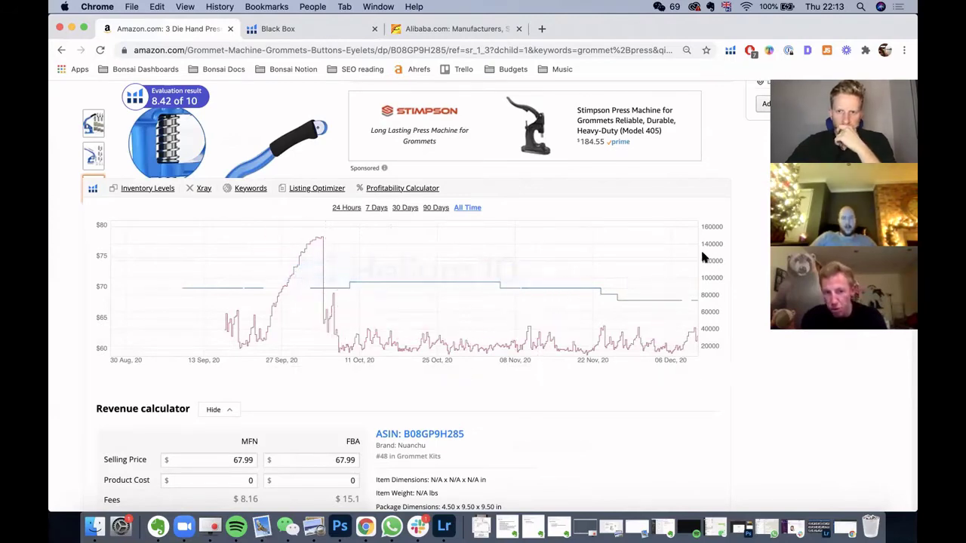
{"action": "scroll", "coordinate": [327, 268], "scroll_direction": "up", "scroll_amount": 3}
{"action": "scroll", "coordinate": [339, 268], "scroll_direction": "up", "scroll_amount": 2}
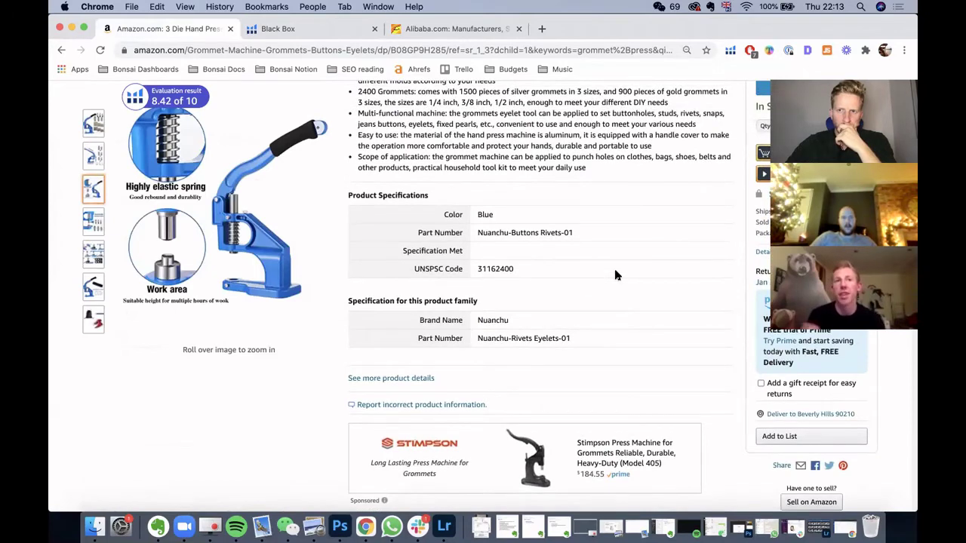
{"action": "scroll", "coordinate": [614, 274], "scroll_direction": "up", "scroll_amount": 3}
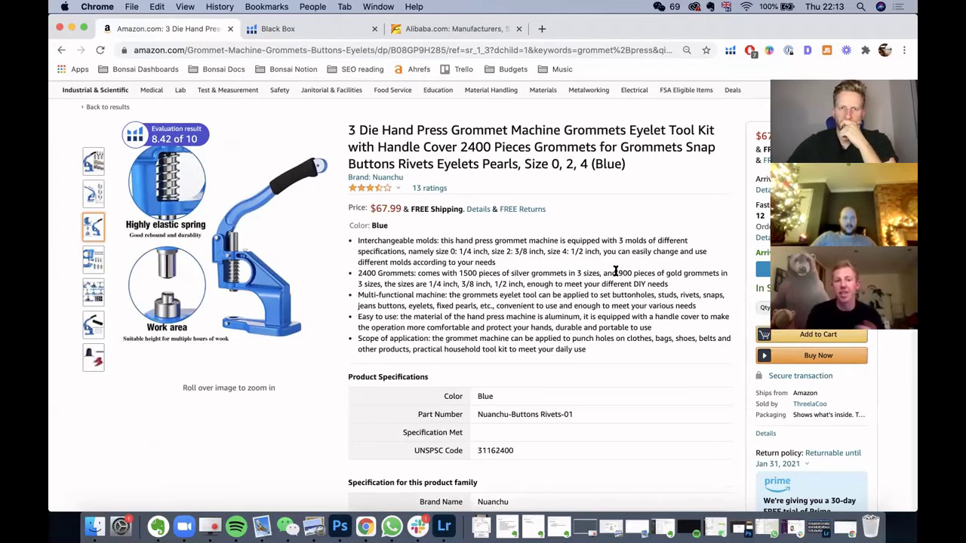
- Inspect the listing's dimension and spring detail images along with its title, price and feature bullets
{"action": "scroll", "coordinate": [614, 272], "scroll_direction": "up", "scroll_amount": 1}
{"action": "mouse_move", "coordinate": [90, 257]}
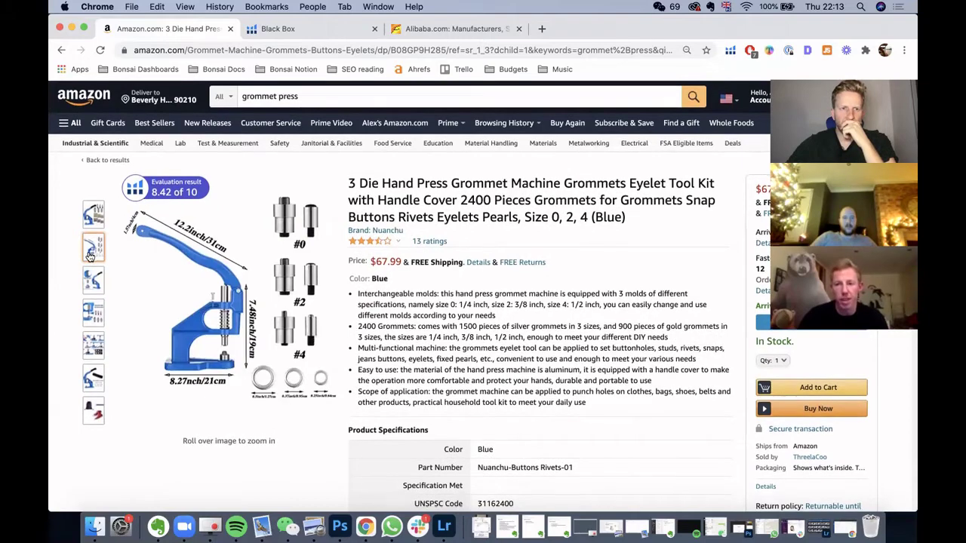
{"action": "scroll", "coordinate": [91, 264], "scroll_direction": "down", "scroll_amount": 1}
{"action": "mouse_move", "coordinate": [92, 278]}
{"action": "scroll", "coordinate": [625, 360], "scroll_direction": "down", "scroll_amount": 3}
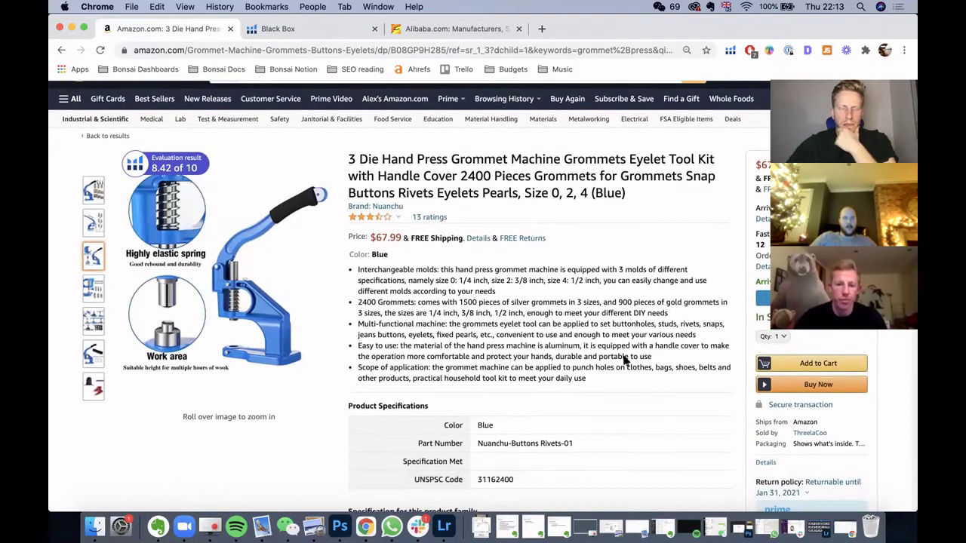
{"action": "scroll", "coordinate": [624, 360], "scroll_direction": "up", "scroll_amount": 3}
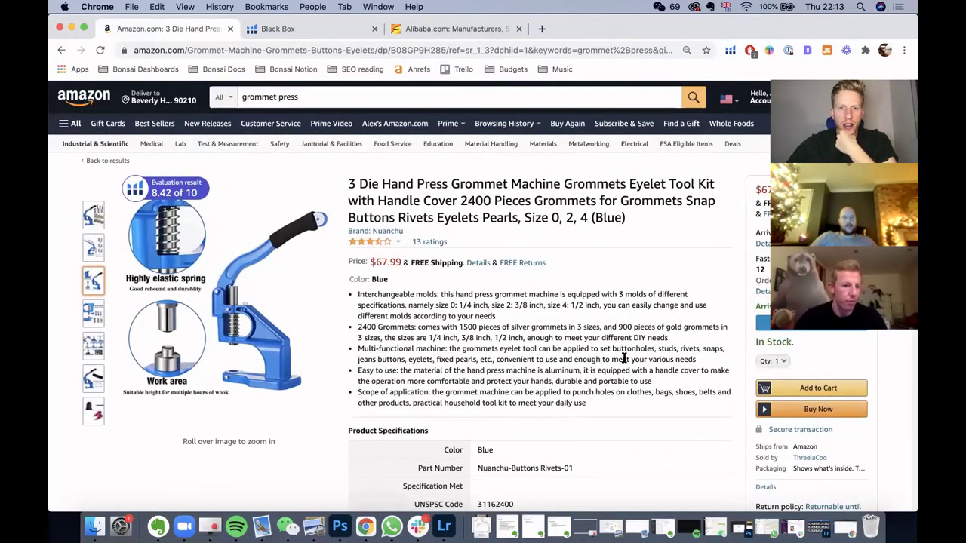
{"action": "scroll", "coordinate": [623, 357], "scroll_direction": "down", "scroll_amount": 3}
{"action": "scroll", "coordinate": [623, 357], "scroll_direction": "up", "scroll_amount": 3}
{"action": "scroll", "coordinate": [624, 360], "scroll_direction": "down", "scroll_amount": 3}
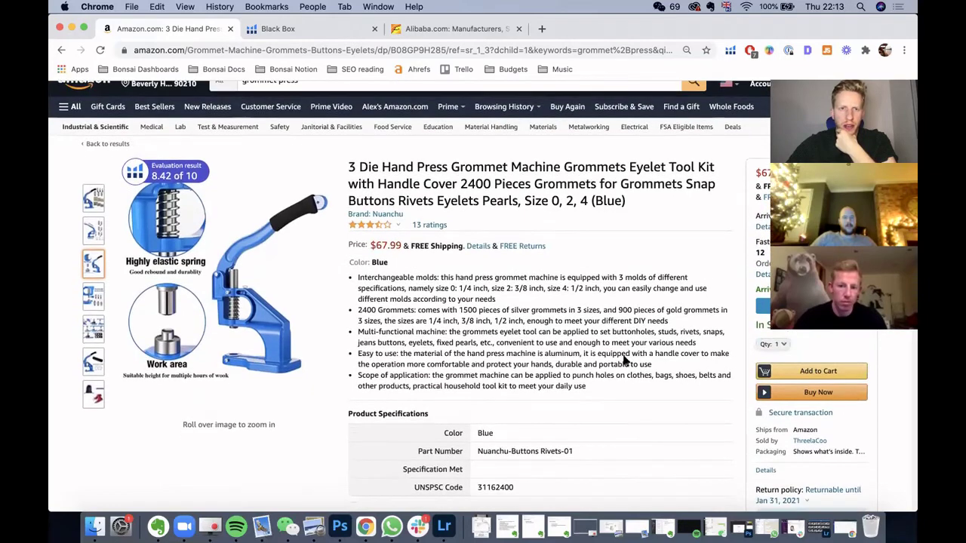
{"action": "scroll", "coordinate": [624, 360], "scroll_direction": "up", "scroll_amount": 3}
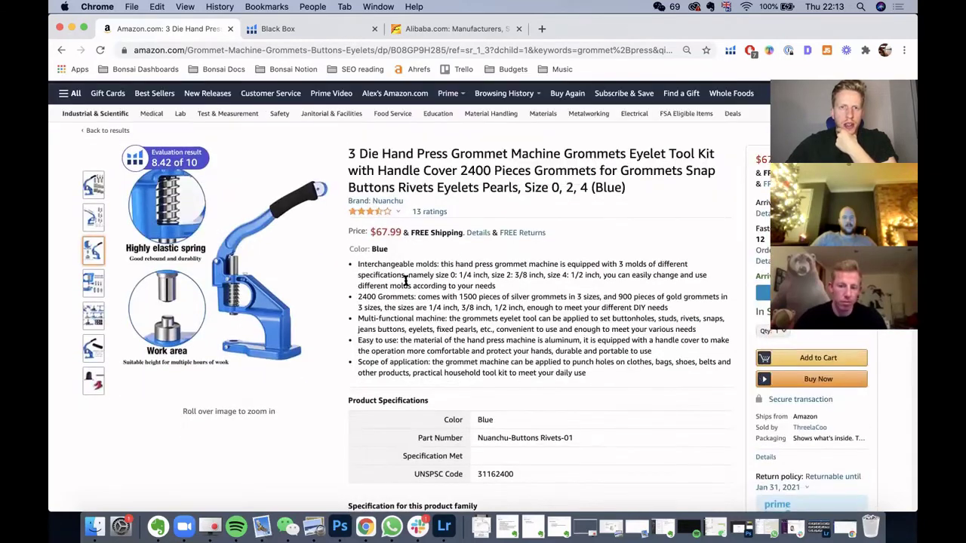
- Run Helium 10's Xray product research on the listing, check its monthly sales, and close the report
{"action": "left_click", "coordinate": [729, 55]}
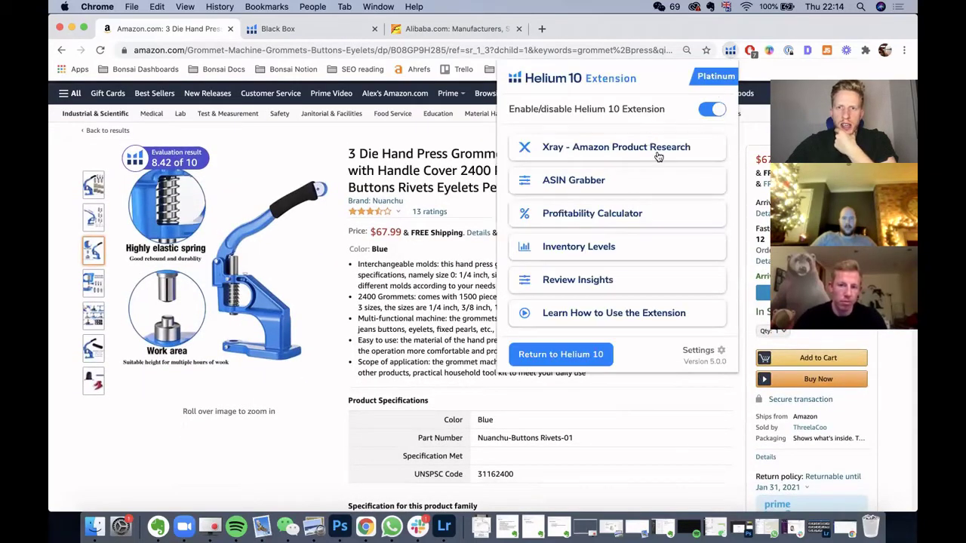
{"action": "left_click", "coordinate": [655, 149]}
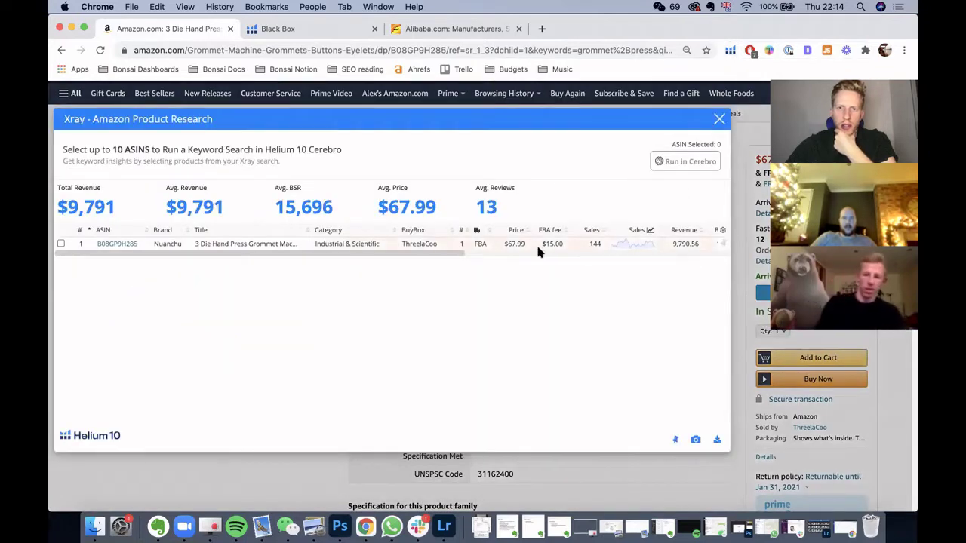
{"action": "double_click", "coordinate": [594, 243]}
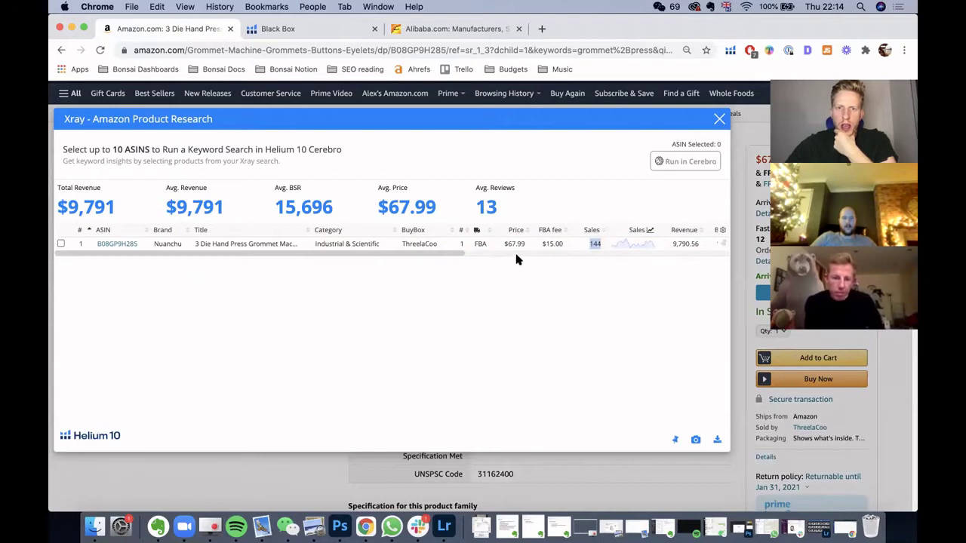
{"action": "left_click", "coordinate": [718, 122]}
- Examine the all-time price and sales rank history chart on the listing
{"action": "scroll", "coordinate": [610, 362], "scroll_direction": "down", "scroll_amount": 5}
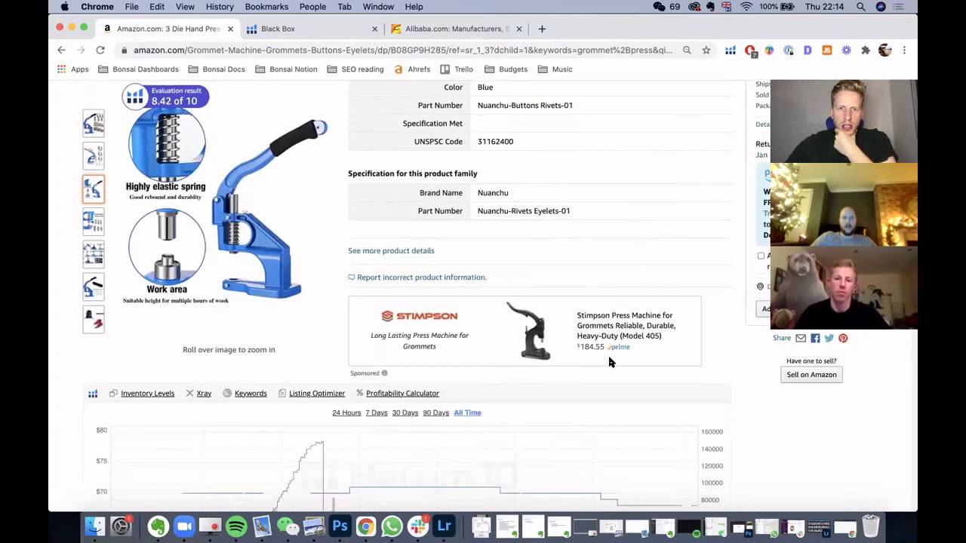
{"action": "scroll", "coordinate": [610, 362], "scroll_direction": "down", "scroll_amount": 3}
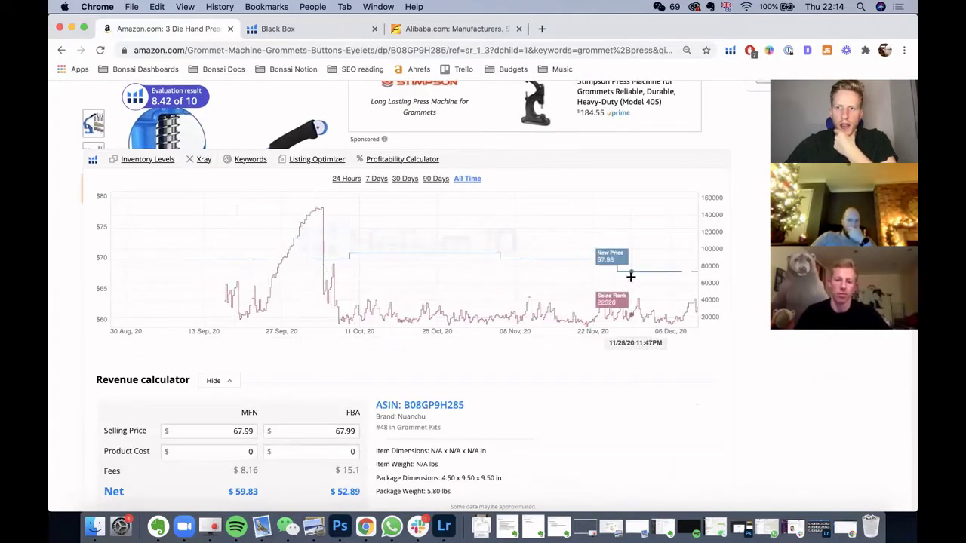
{"action": "scroll", "coordinate": [630, 276], "scroll_direction": "up", "scroll_amount": 2}
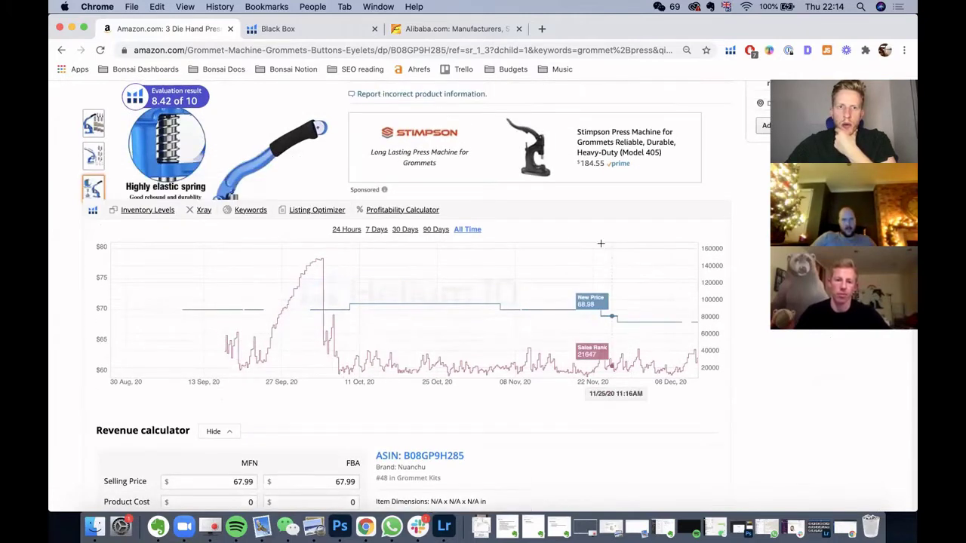
- Open the listing's keyword analysis in Cerebro and review its keyword distribution, search volumes and organic ranks
{"action": "left_click", "coordinate": [248, 212]}
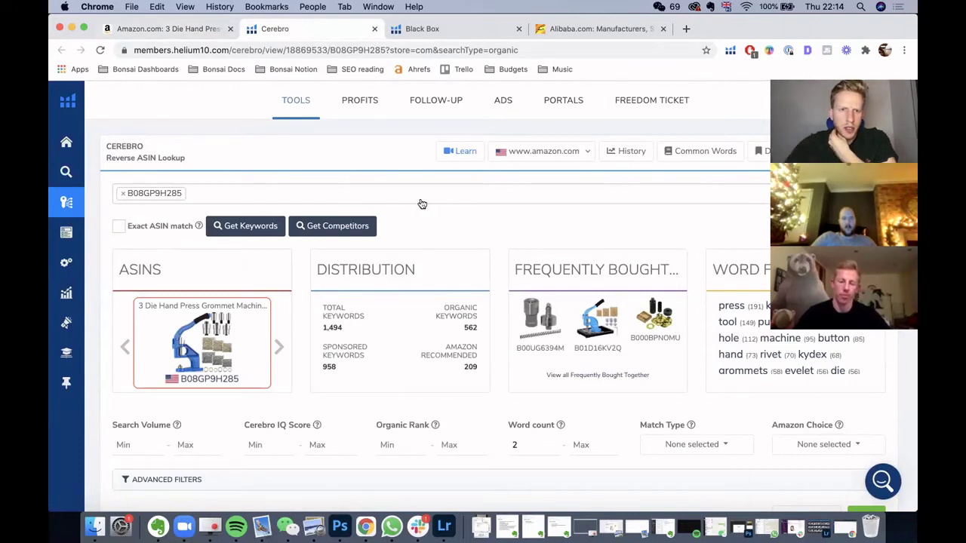
{"action": "scroll", "coordinate": [421, 204], "scroll_direction": "down", "scroll_amount": 3}
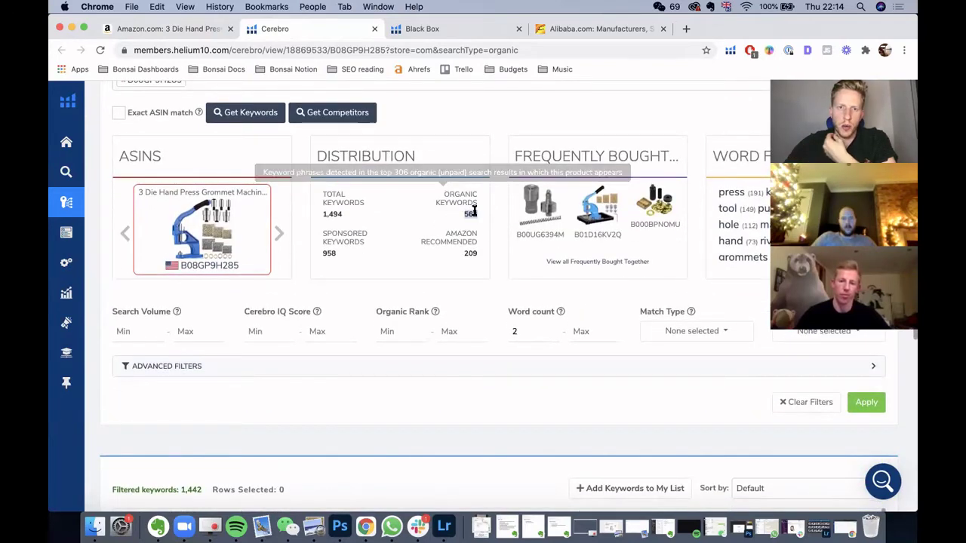
{"action": "scroll", "coordinate": [472, 215], "scroll_direction": "down", "scroll_amount": 5}
{"action": "scroll", "coordinate": [474, 215], "scroll_direction": "down", "scroll_amount": 1}
{"action": "scroll", "coordinate": [97, 270], "scroll_direction": "down", "scroll_amount": 3}
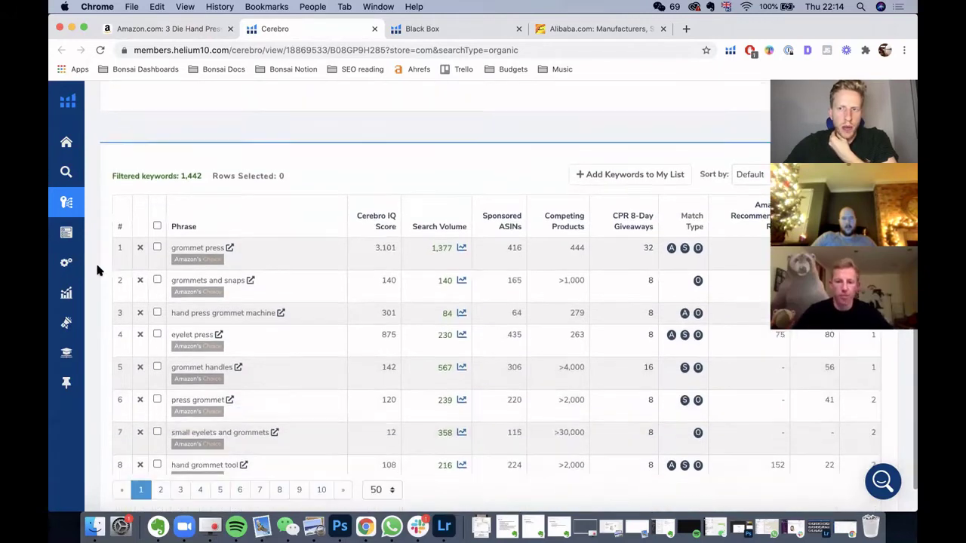
{"action": "scroll", "coordinate": [408, 350], "scroll_direction": "up", "scroll_amount": 4}
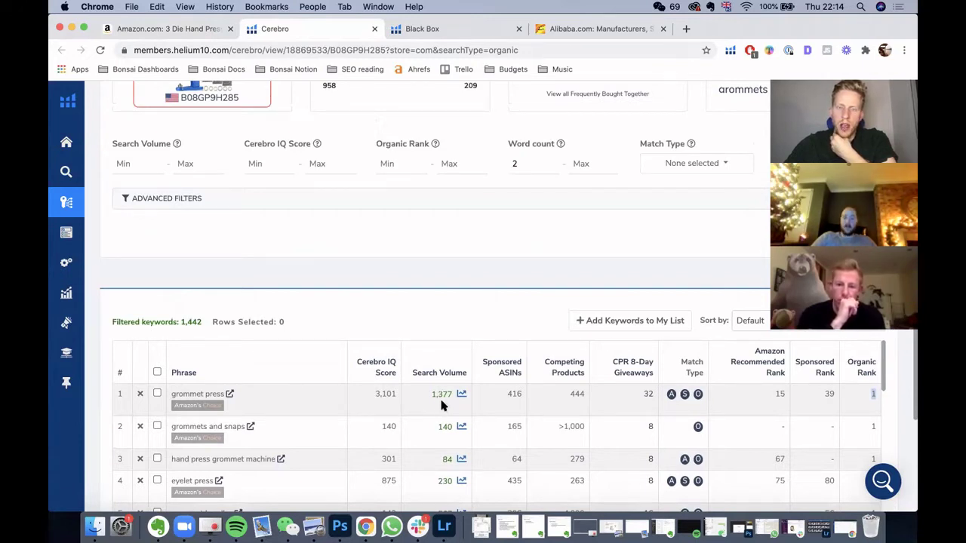
{"action": "left_click", "coordinate": [440, 379]}
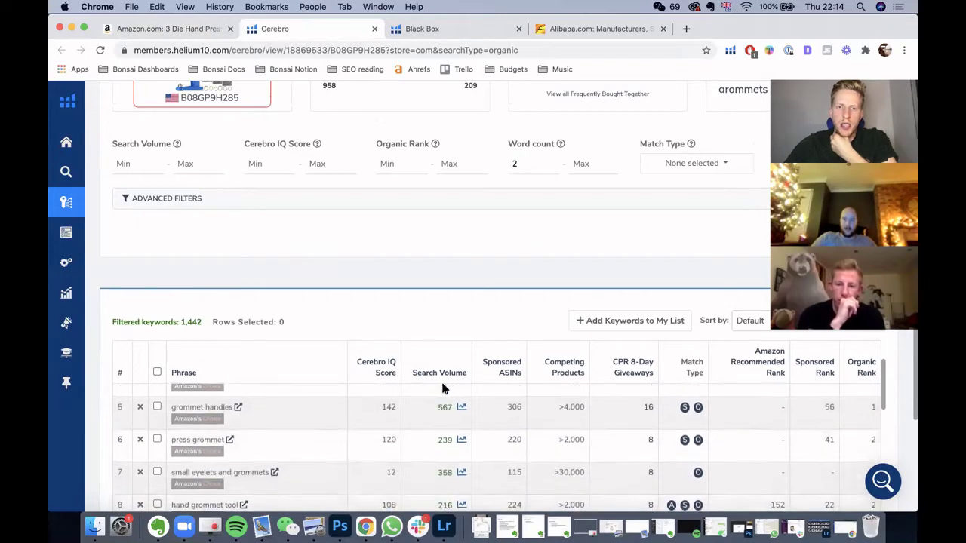
{"action": "left_click", "coordinate": [440, 379]}
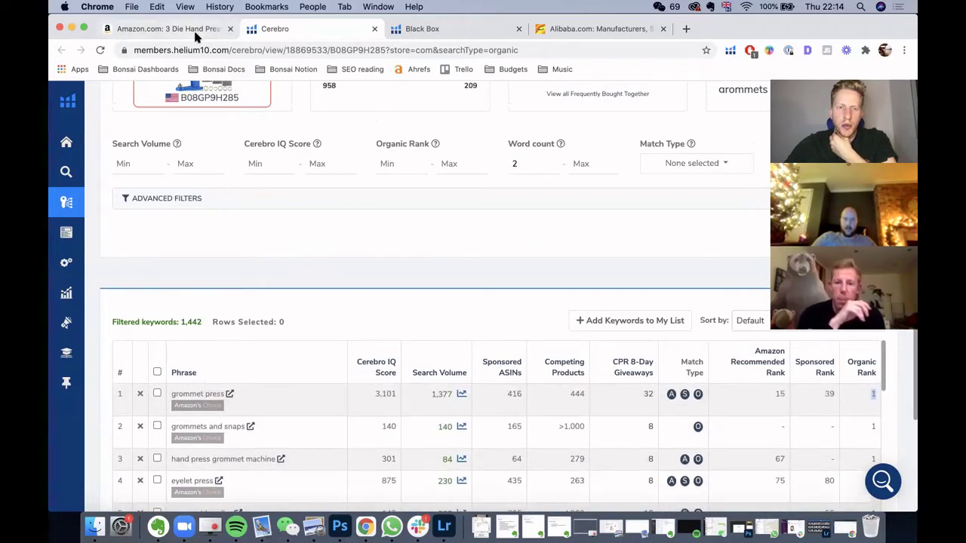
- Revisit the Amazon listing's sales rank chart and return to the Cerebro keyword table to compare
{"action": "left_click", "coordinate": [187, 30]}
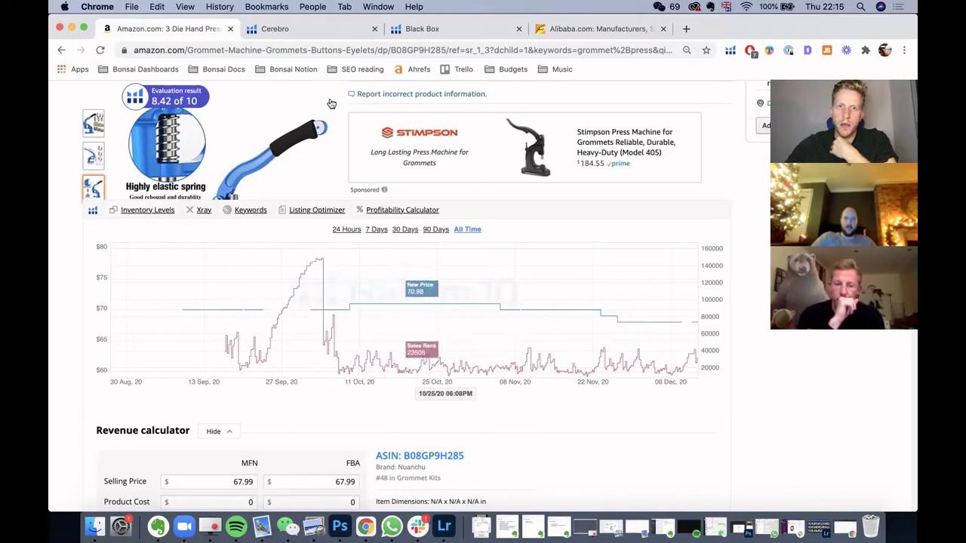
{"action": "left_click", "coordinate": [308, 27]}
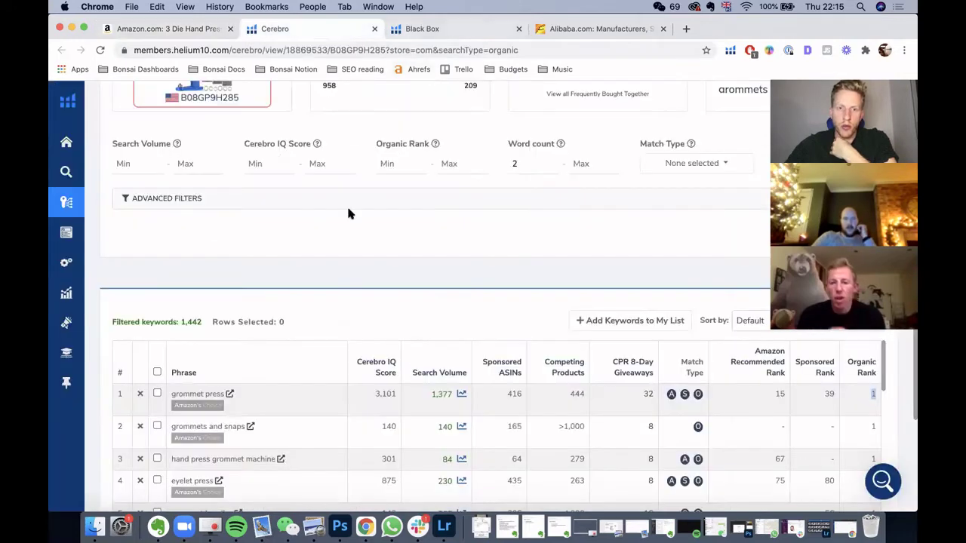
{"action": "scroll", "coordinate": [347, 212], "scroll_direction": "down", "scroll_amount": 1}
{"action": "scroll", "coordinate": [347, 207], "scroll_direction": "up", "scroll_amount": 1}
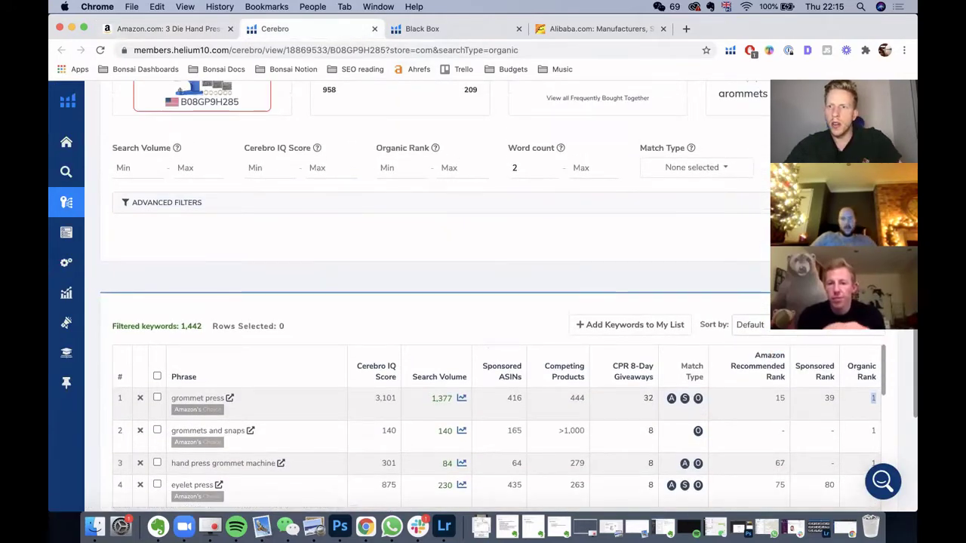
{"action": "scroll", "coordinate": [275, 251], "scroll_direction": "down", "scroll_amount": 1}
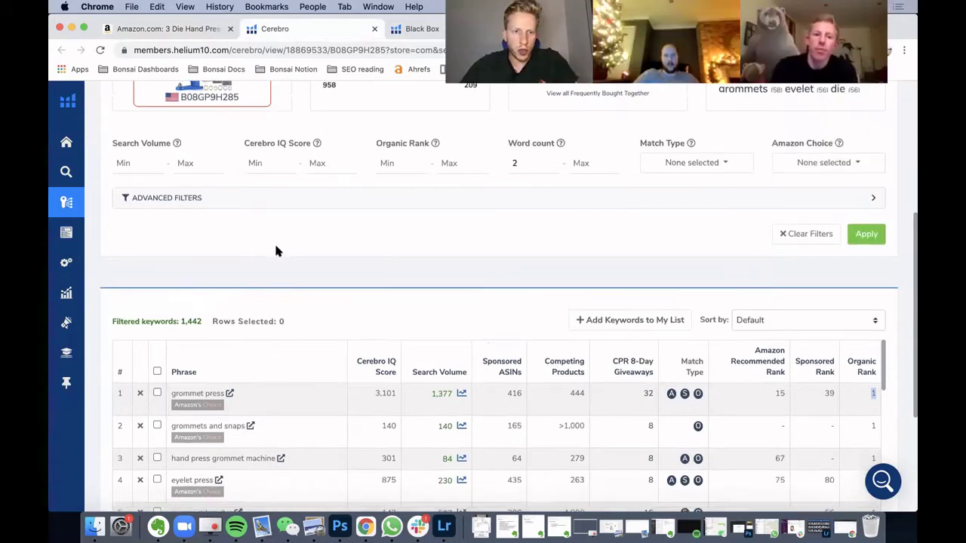
{"action": "scroll", "coordinate": [275, 251], "scroll_direction": "down", "scroll_amount": 3}
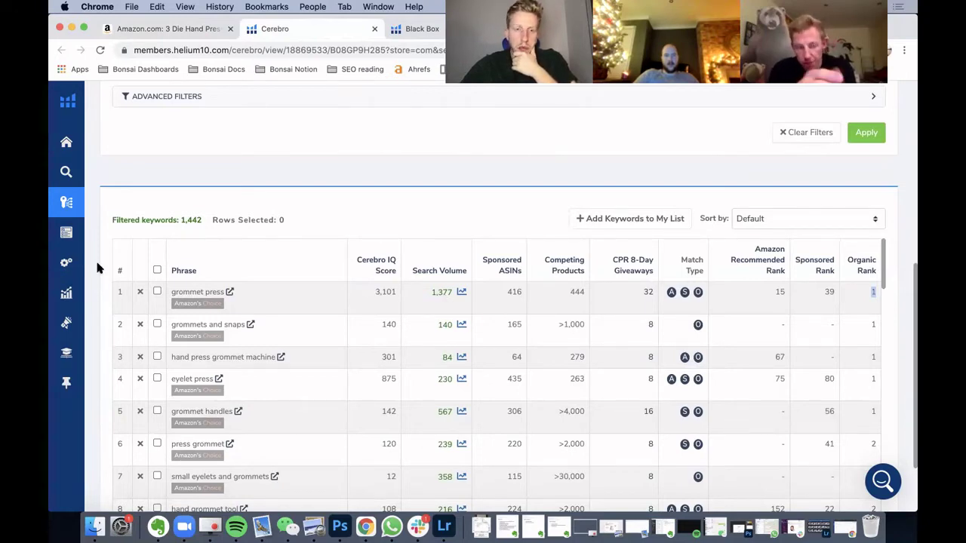
- Set the maximum organic rank filter to 20 for the keyword results
{"action": "scroll", "coordinate": [97, 268], "scroll_direction": "up", "scroll_amount": 10}
{"action": "scroll", "coordinate": [97, 268], "scroll_direction": "down", "scroll_amount": 4}
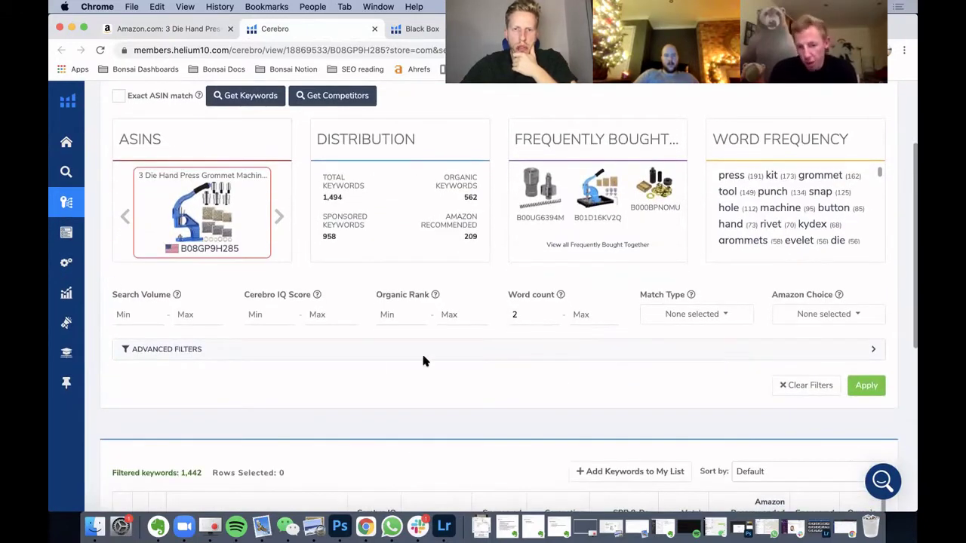
{"action": "left_click", "coordinate": [455, 315]}
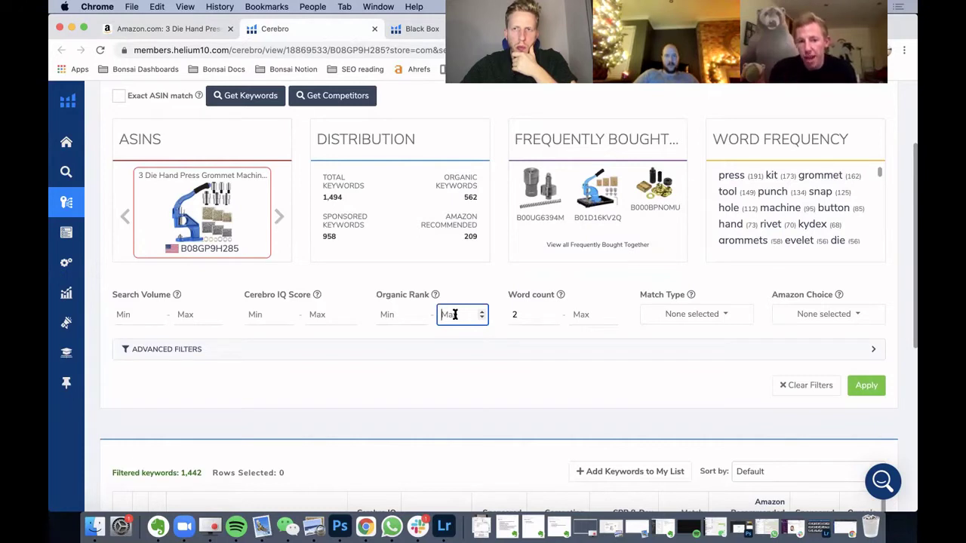
{"action": "key", "text": "XF86AudioMute"}
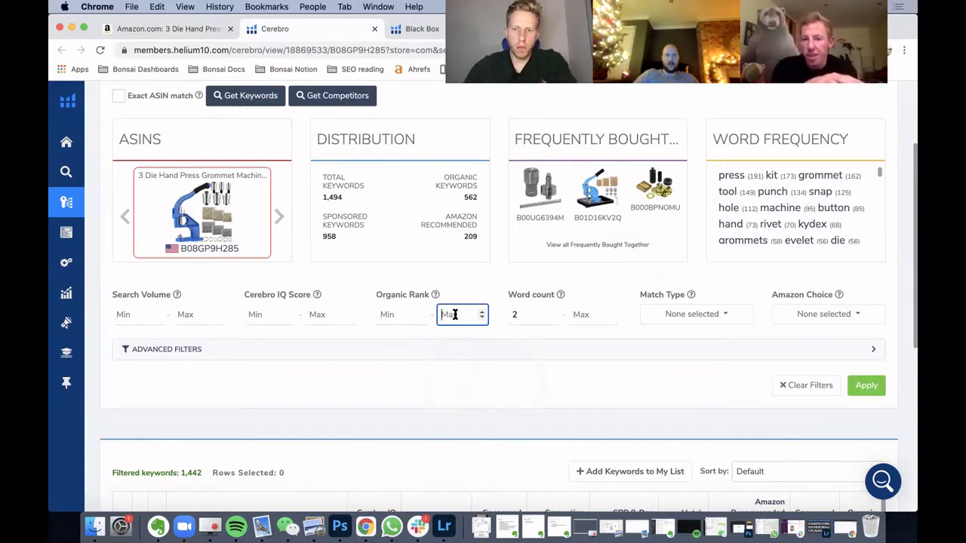
{"action": "key", "text": "XF86AudioRaiseVolume"}
{"action": "type", "text": "20"}
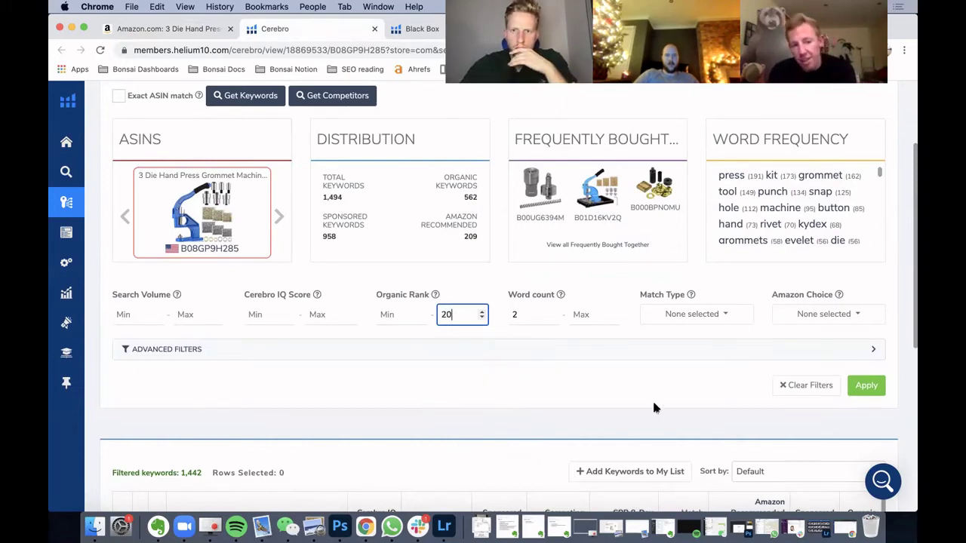
- Set the minimum search volume filter to 500
{"action": "scroll", "coordinate": [653, 408], "scroll_direction": "down", "scroll_amount": 3}
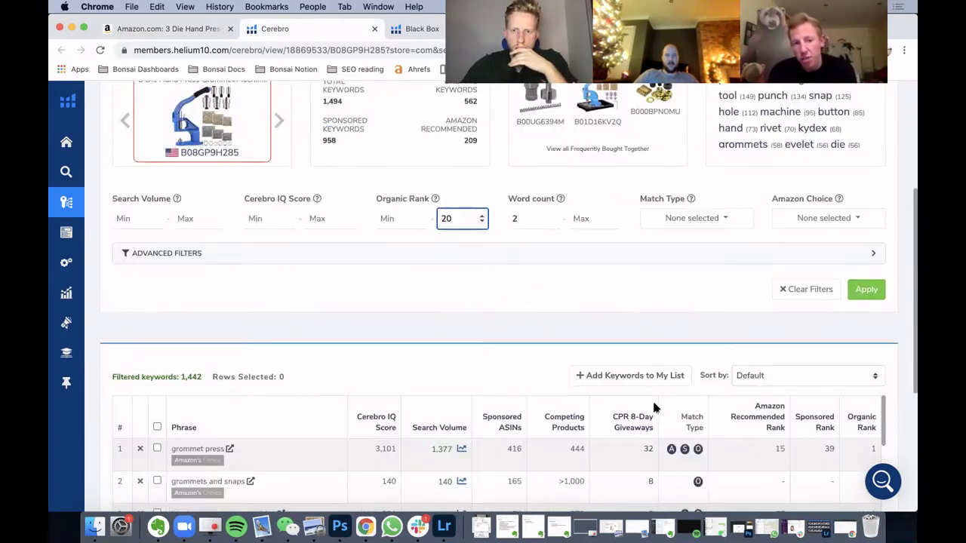
{"action": "left_click", "coordinate": [135, 225]}
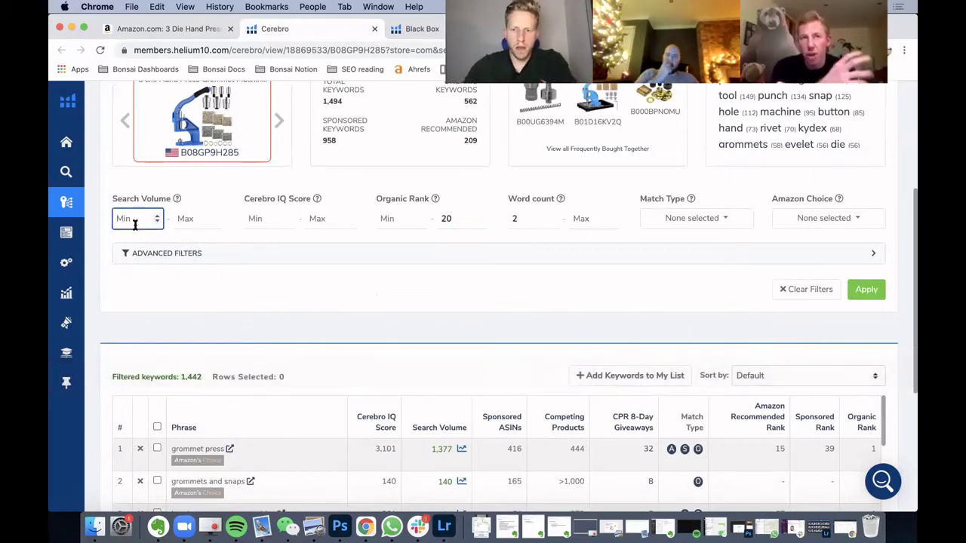
{"action": "key", "text": "XF86AudioRaiseVolume"}
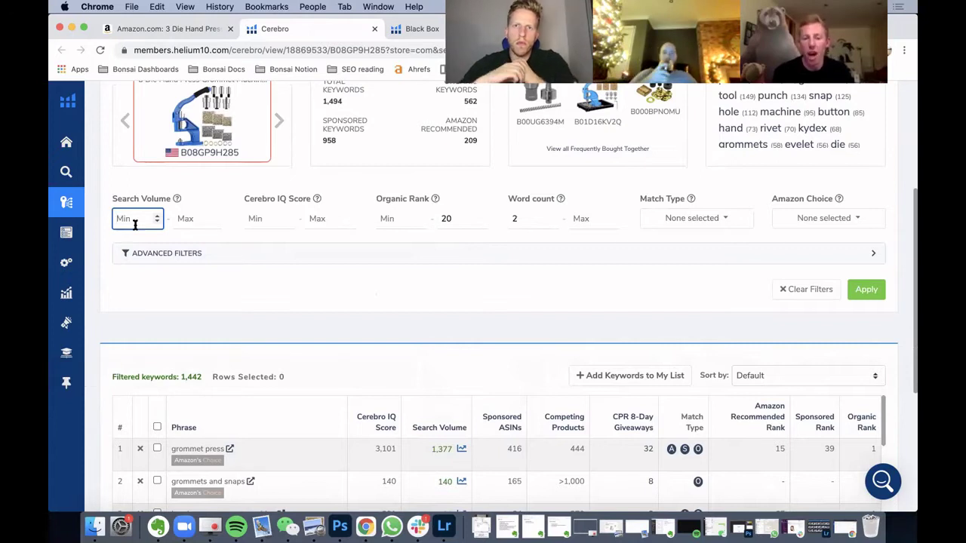
{"action": "type", "text": "500"}
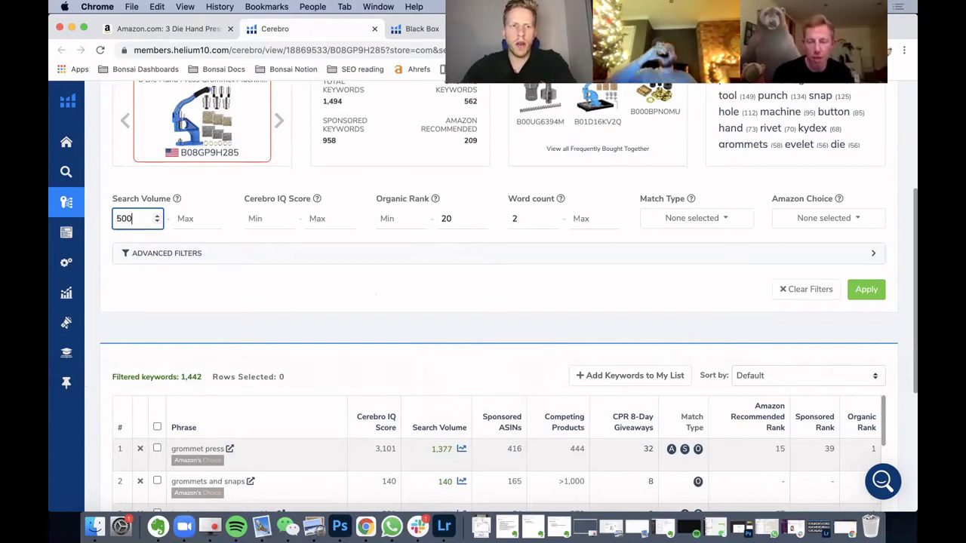
- Apply the search volume and organic rank filters, then look through the organic ranks of the filtered keywords
{"action": "left_click", "coordinate": [867, 290]}
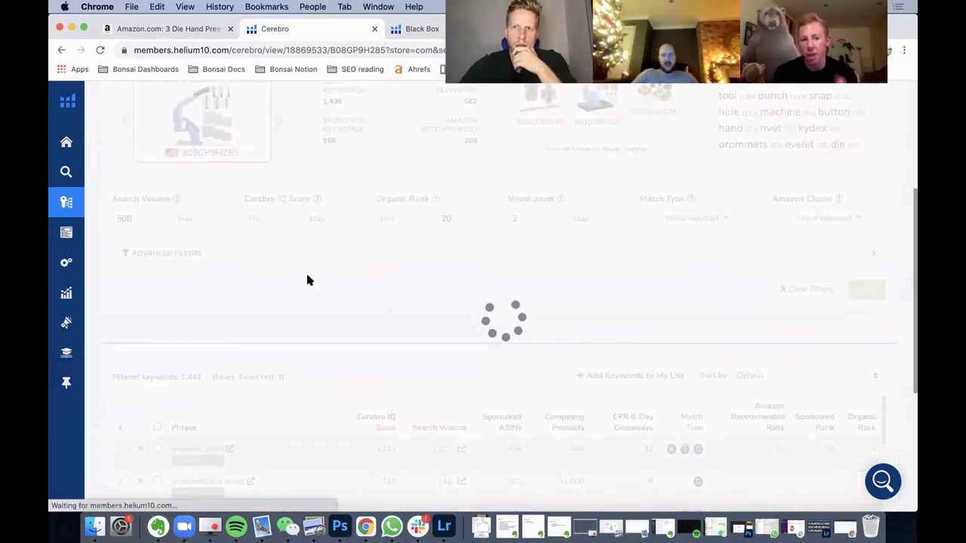
{"action": "scroll", "coordinate": [108, 331], "scroll_direction": "down", "scroll_amount": 5}
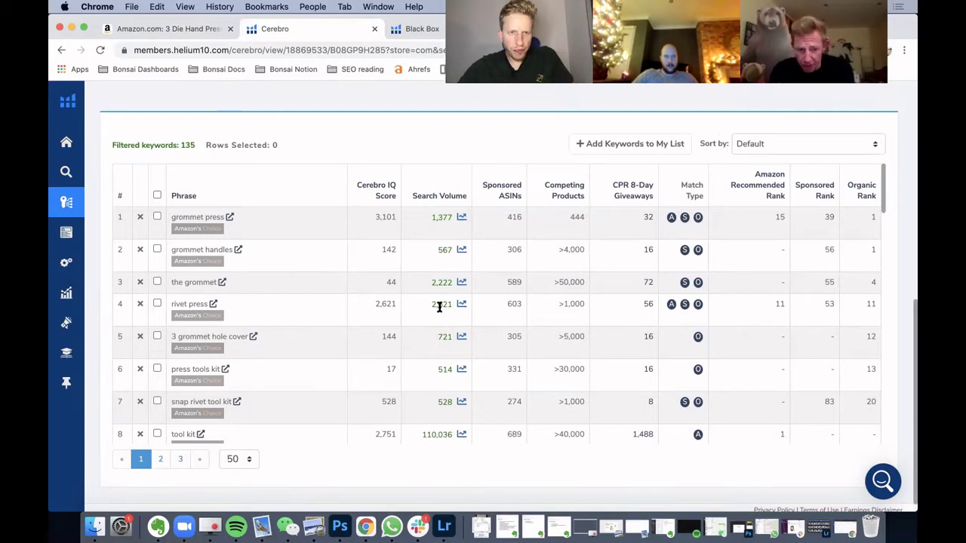
{"action": "scroll", "coordinate": [439, 307], "scroll_direction": "up", "scroll_amount": 1}
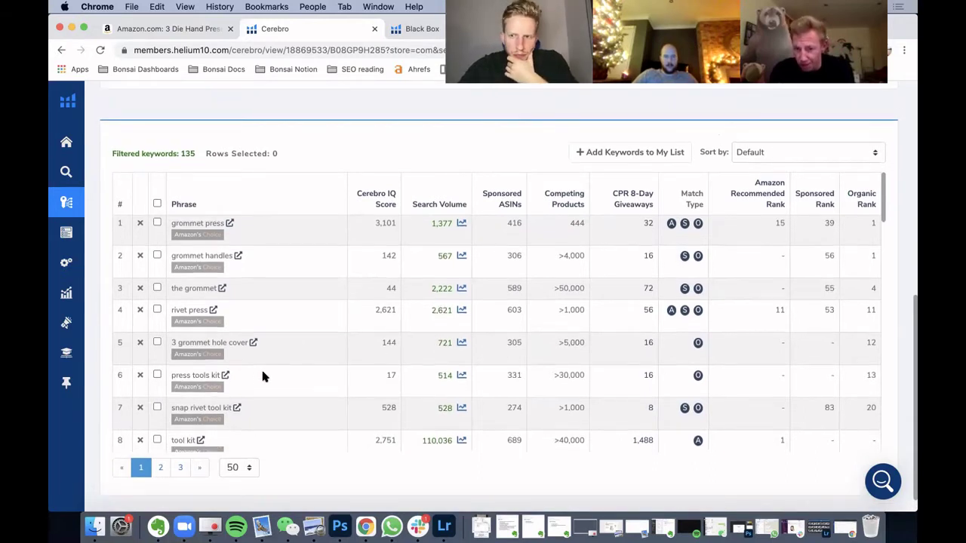
{"action": "scroll", "coordinate": [263, 369], "scroll_direction": "down", "scroll_amount": 2}
{"action": "scroll", "coordinate": [486, 378], "scroll_direction": "down", "scroll_amount": 5}
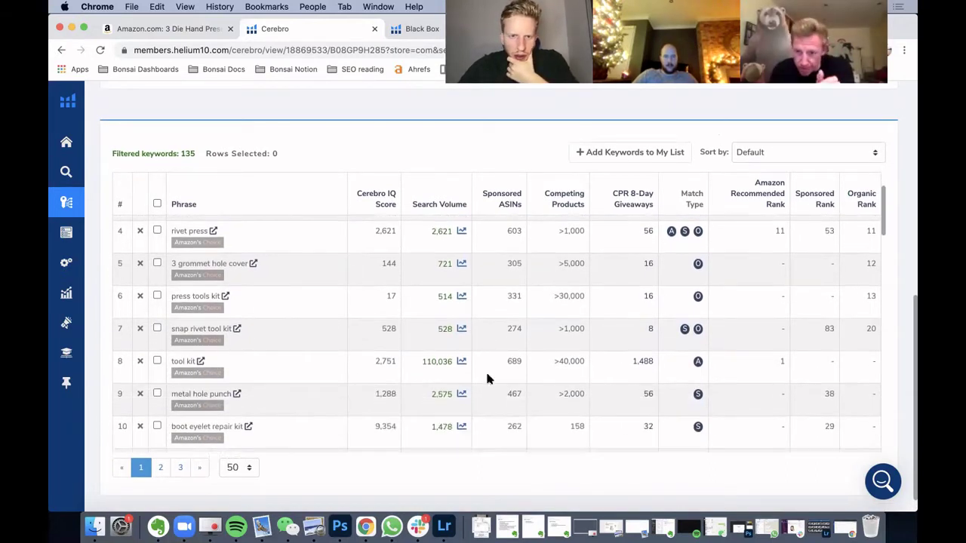
{"action": "scroll", "coordinate": [487, 379], "scroll_direction": "down", "scroll_amount": 3}
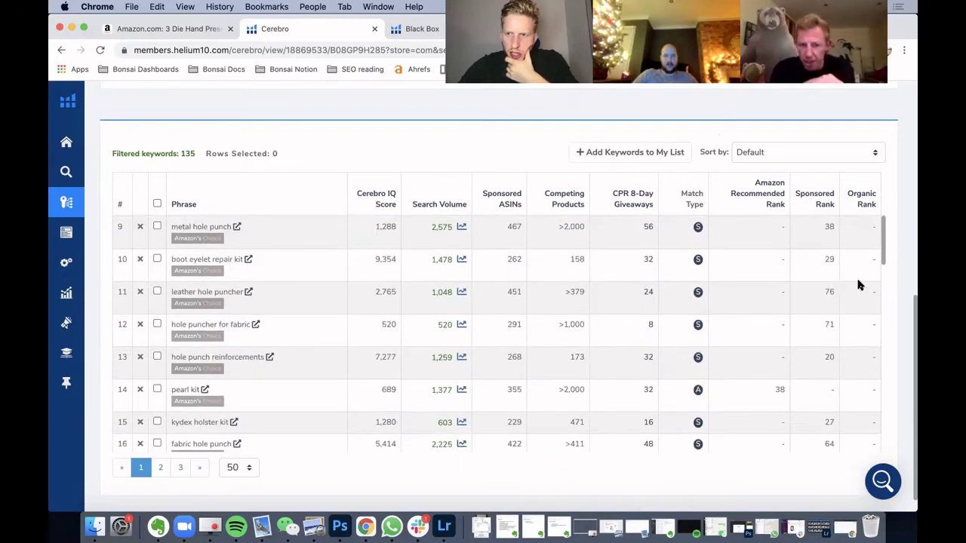
{"action": "scroll", "coordinate": [857, 284], "scroll_direction": "down", "scroll_amount": 5}
- Set the minimum organic rank to 1 and reapply the keyword filters
{"action": "scroll", "coordinate": [858, 285], "scroll_direction": "up", "scroll_amount": 15}
{"action": "scroll", "coordinate": [468, 272], "scroll_direction": "up", "scroll_amount": 3}
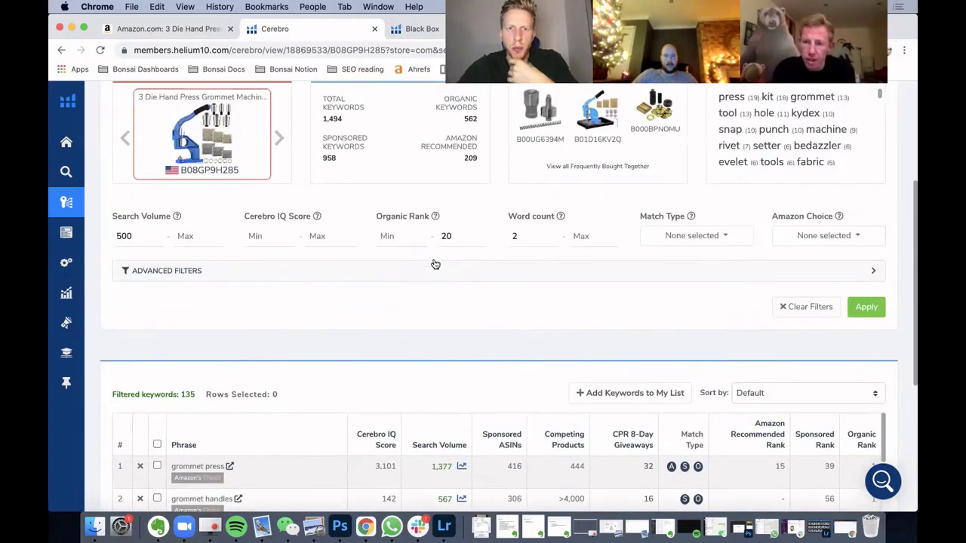
{"action": "left_click", "coordinate": [387, 237]}
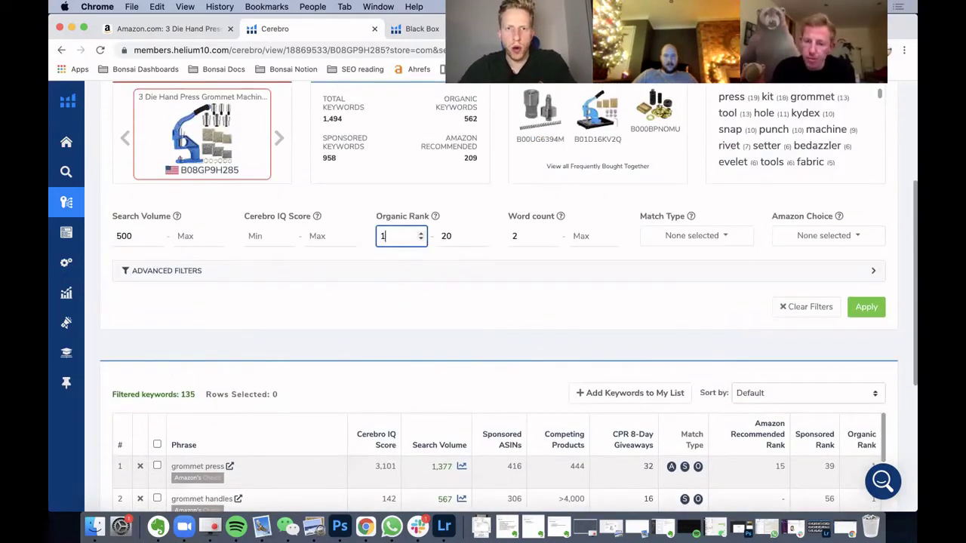
{"action": "type", "text": "1"}
{"action": "left_click", "coordinate": [866, 307]}
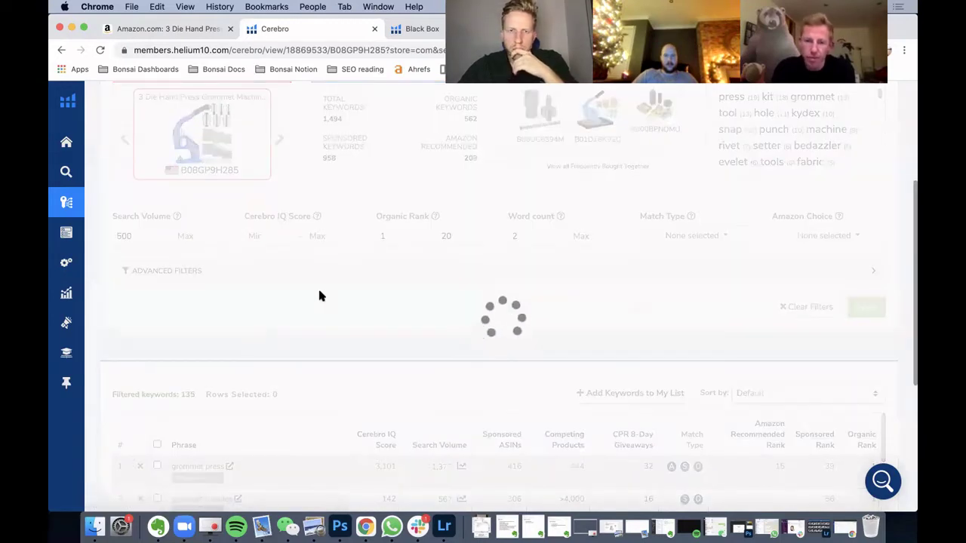
- Review the search volumes and organic ranks of the filtered keywords along with the word frequency and distribution summary
{"action": "scroll", "coordinate": [318, 296], "scroll_direction": "down", "scroll_amount": 5}
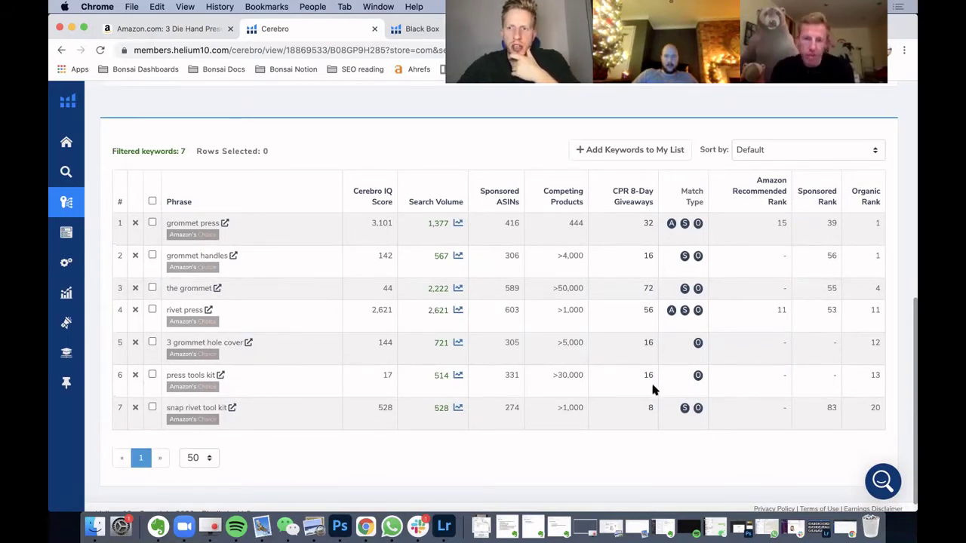
{"action": "mouse_move", "coordinate": [875, 408]}
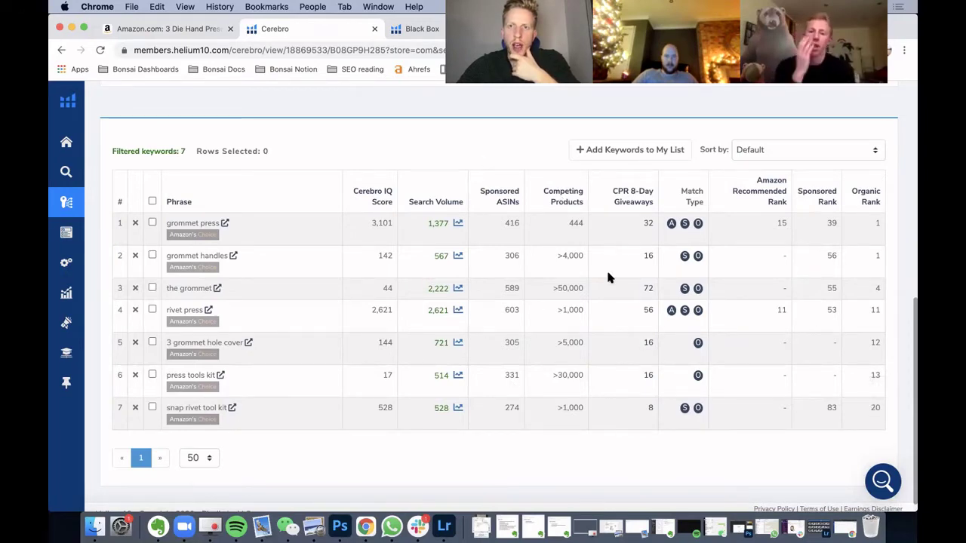
{"action": "scroll", "coordinate": [524, 336], "scroll_direction": "up", "scroll_amount": 5}
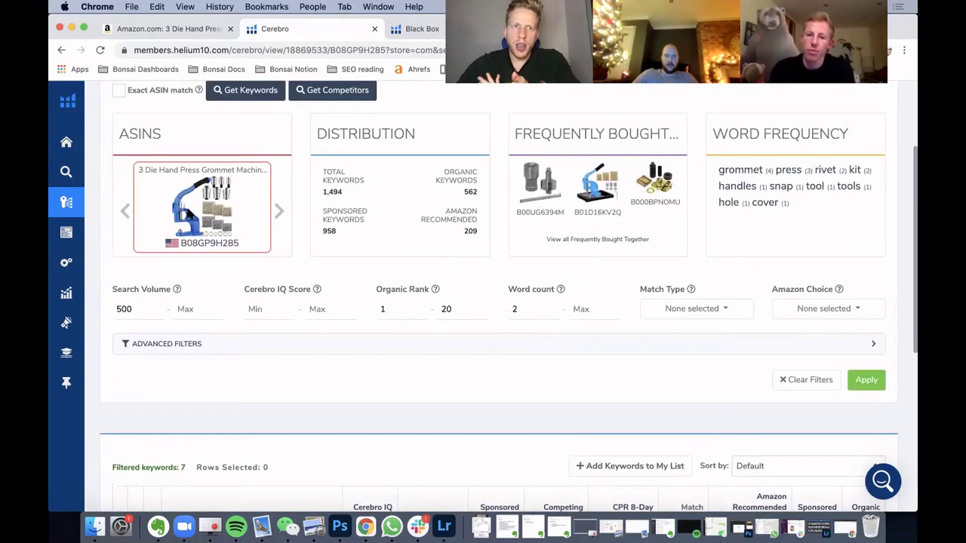
{"action": "scroll", "coordinate": [187, 211], "scroll_direction": "down", "scroll_amount": 3}
{"action": "scroll", "coordinate": [187, 211], "scroll_direction": "up", "scroll_amount": 5}
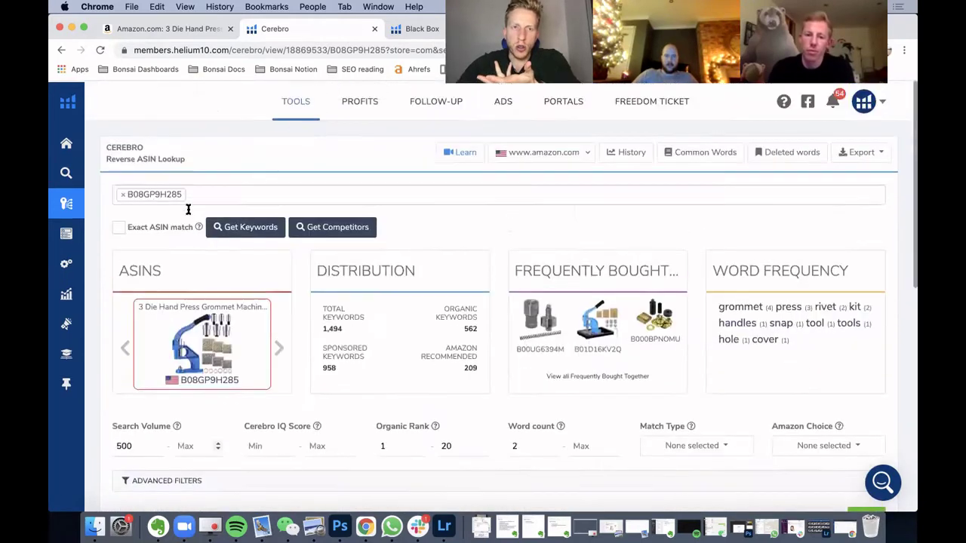
{"action": "scroll", "coordinate": [187, 213], "scroll_direction": "down", "scroll_amount": 1}
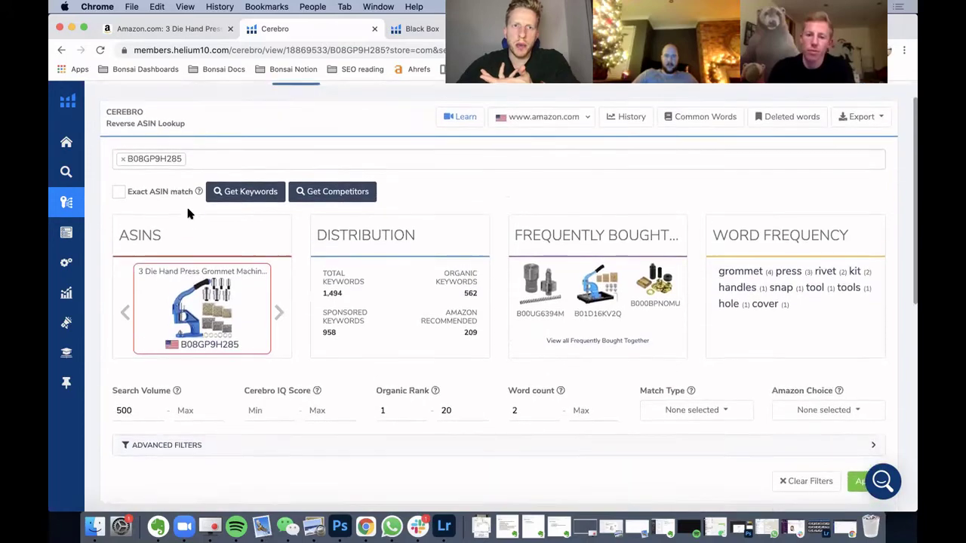
{"action": "scroll", "coordinate": [188, 214], "scroll_direction": "up", "scroll_amount": 1}
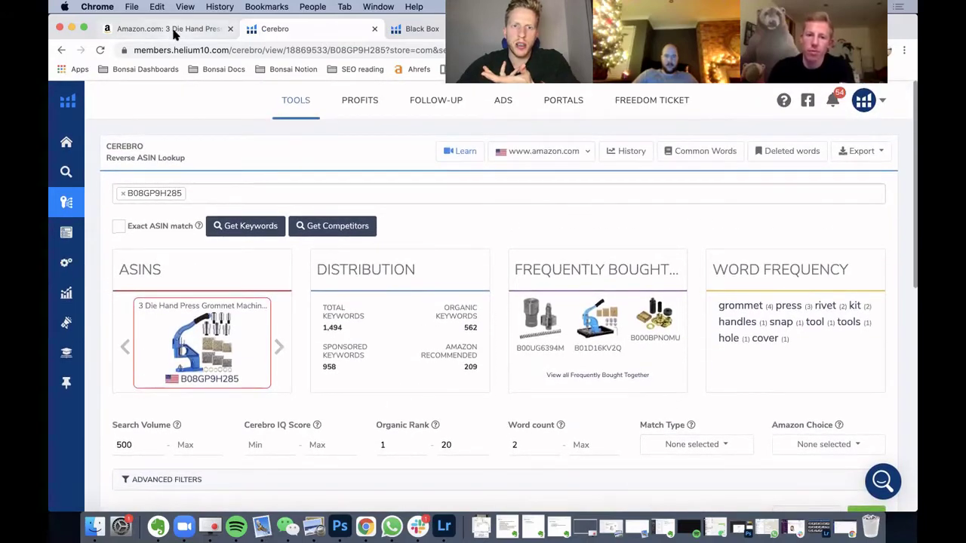
- Check the grommet press's Amazon listing details and its all-time price and sales rank chart
{"action": "left_click", "coordinate": [174, 30]}
{"action": "scroll", "coordinate": [547, 222], "scroll_direction": "up", "scroll_amount": 4}
{"action": "scroll", "coordinate": [343, 315], "scroll_direction": "down", "scroll_amount": 4}
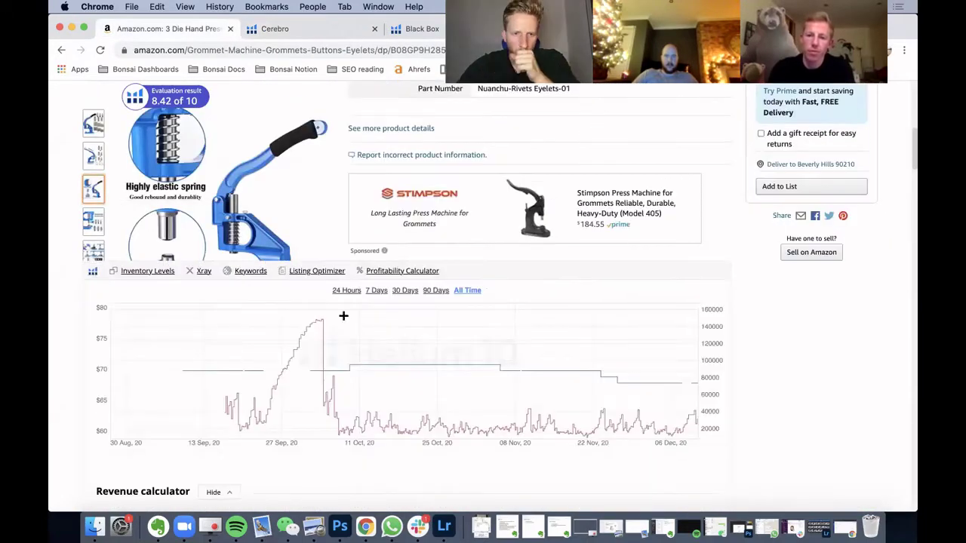
{"action": "scroll", "coordinate": [286, 351], "scroll_direction": "up", "scroll_amount": 10}
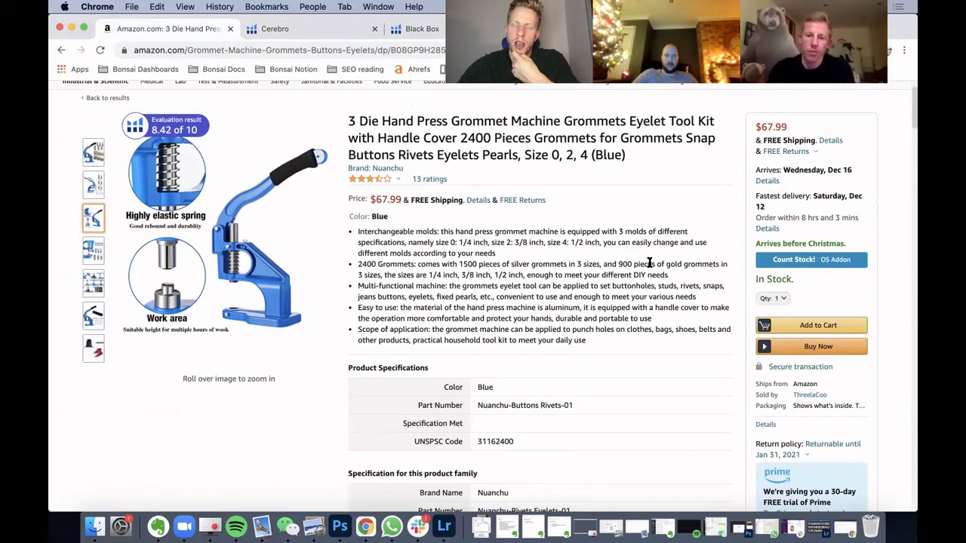
{"action": "scroll", "coordinate": [649, 263], "scroll_direction": "down", "scroll_amount": 1}
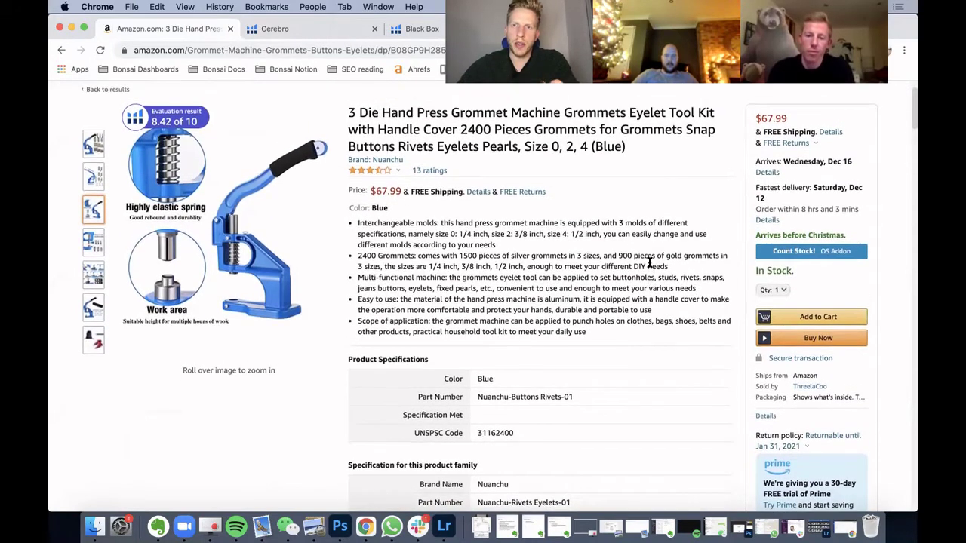
{"action": "scroll", "coordinate": [649, 262], "scroll_direction": "up", "scroll_amount": 1}
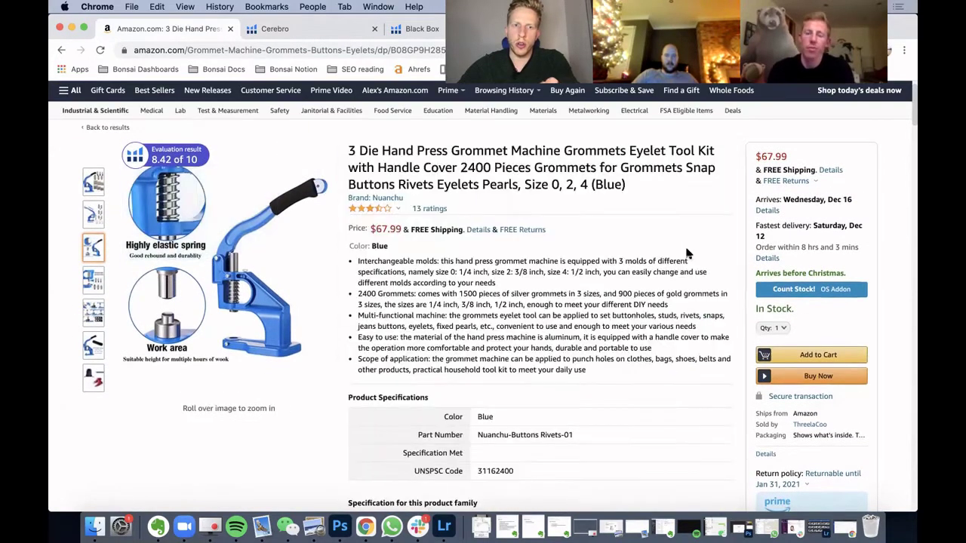
{"action": "scroll", "coordinate": [686, 253], "scroll_direction": "down", "scroll_amount": 3}
{"action": "scroll", "coordinate": [686, 253], "scroll_direction": "down", "scroll_amount": 10}
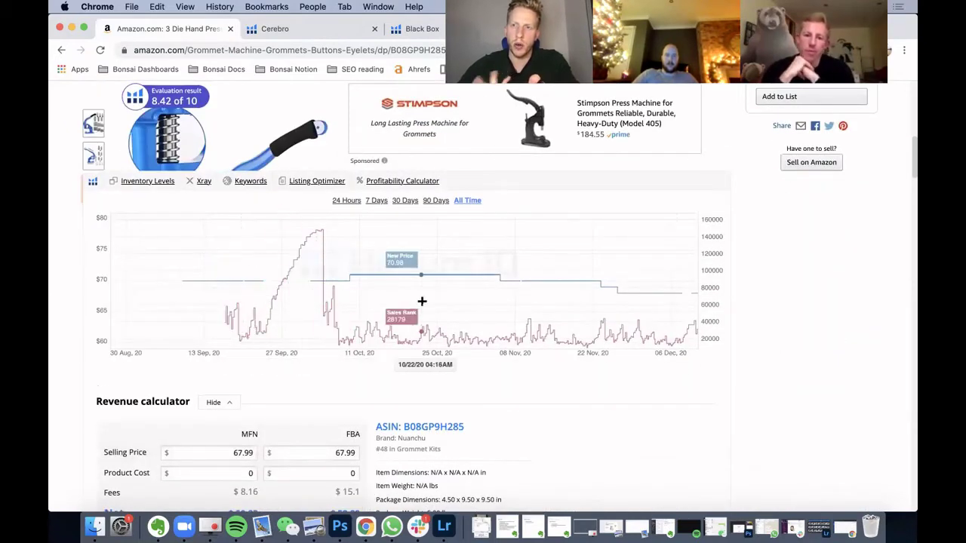
- Return to the Cerebro results and examine the phrases, search volumes and competing products of the filtered keywords
{"action": "left_click", "coordinate": [414, 30]}
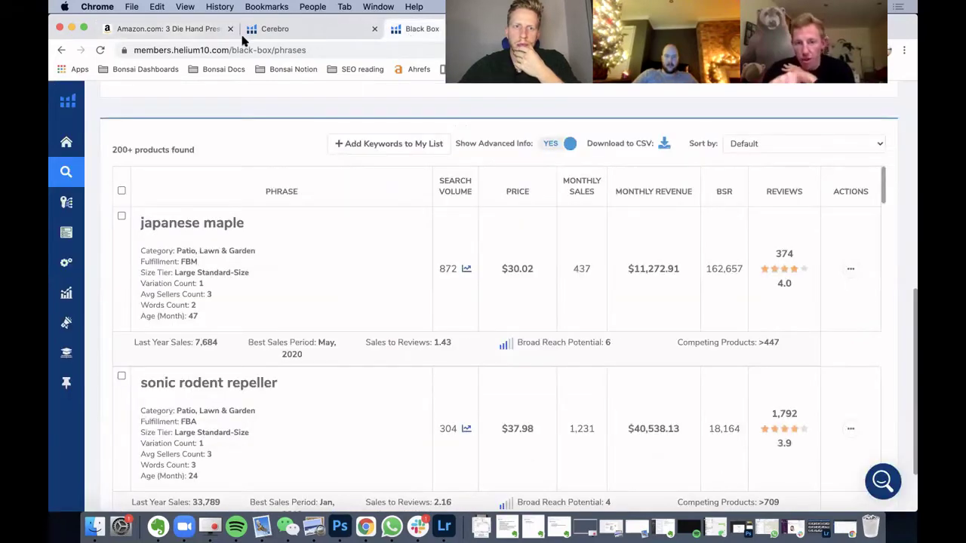
{"action": "left_click", "coordinate": [332, 25]}
{"action": "scroll", "coordinate": [307, 262], "scroll_direction": "down", "scroll_amount": 5}
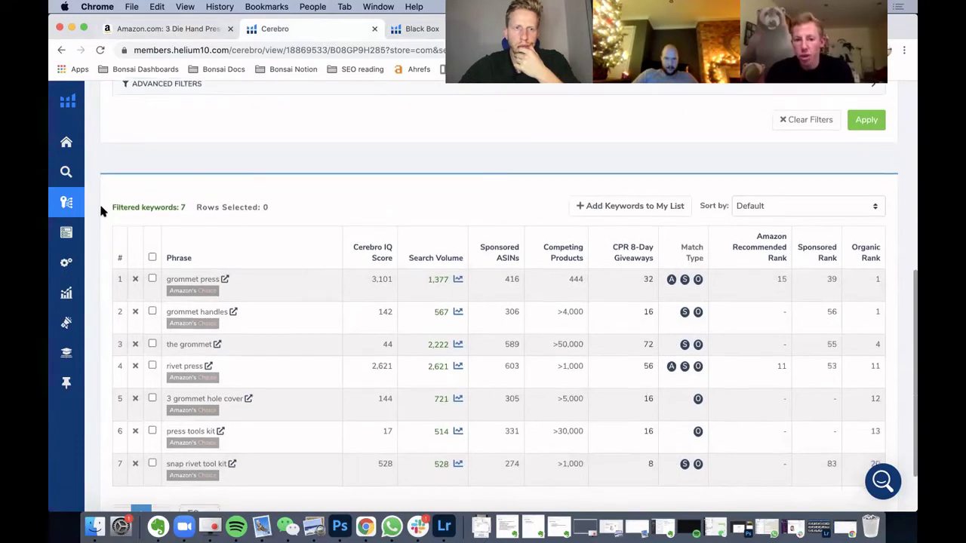
{"action": "scroll", "coordinate": [102, 209], "scroll_direction": "down", "scroll_amount": 1}
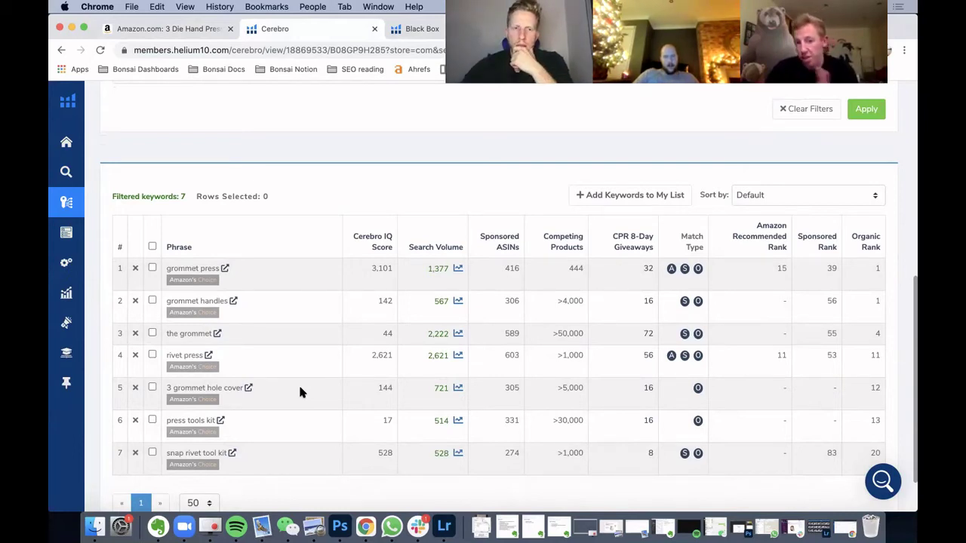
{"action": "scroll", "coordinate": [300, 391], "scroll_direction": "down", "scroll_amount": 1}
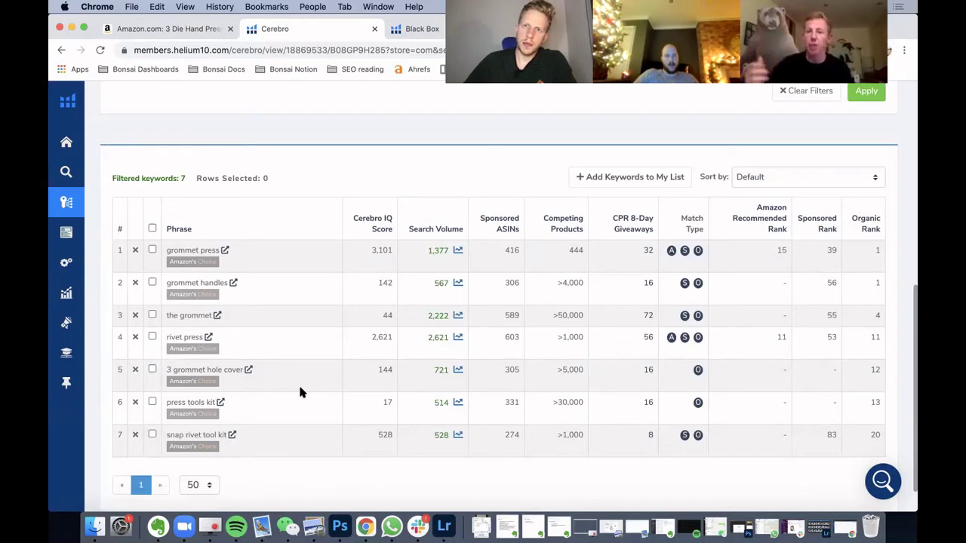
{"action": "scroll", "coordinate": [299, 390], "scroll_direction": "up", "scroll_amount": 5}
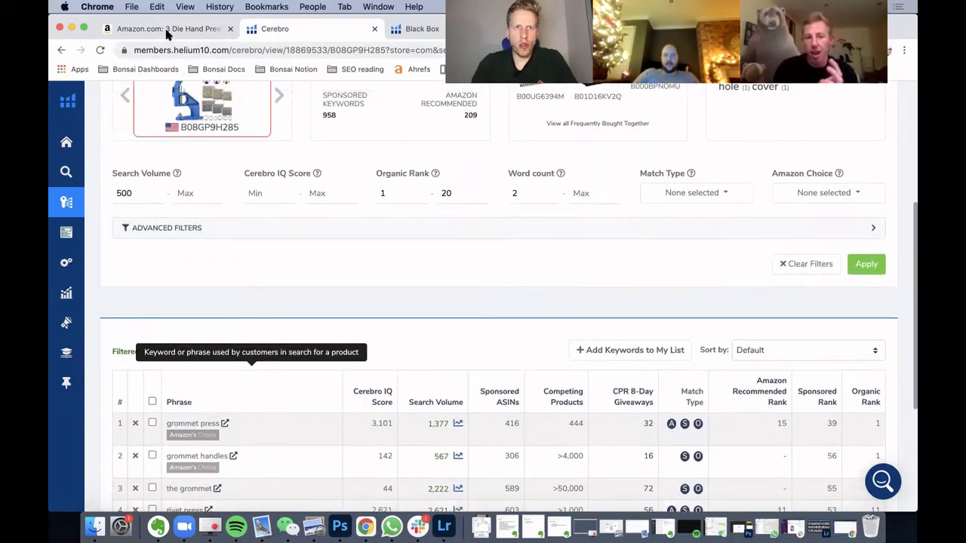
- Browse the sponsored related products and frequently bought items on the grommet press's Amazon listing, comparing competitors' prices and ratings
{"action": "left_click", "coordinate": [167, 30]}
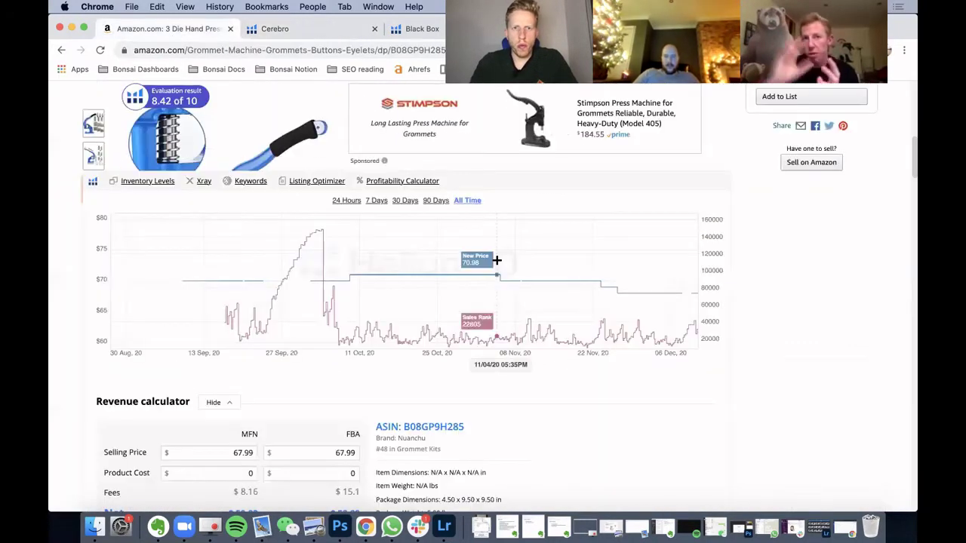
{"action": "scroll", "coordinate": [496, 259], "scroll_direction": "up", "scroll_amount": 3}
{"action": "scroll", "coordinate": [496, 260], "scroll_direction": "down", "scroll_amount": 7}
{"action": "scroll", "coordinate": [496, 261], "scroll_direction": "down", "scroll_amount": 5}
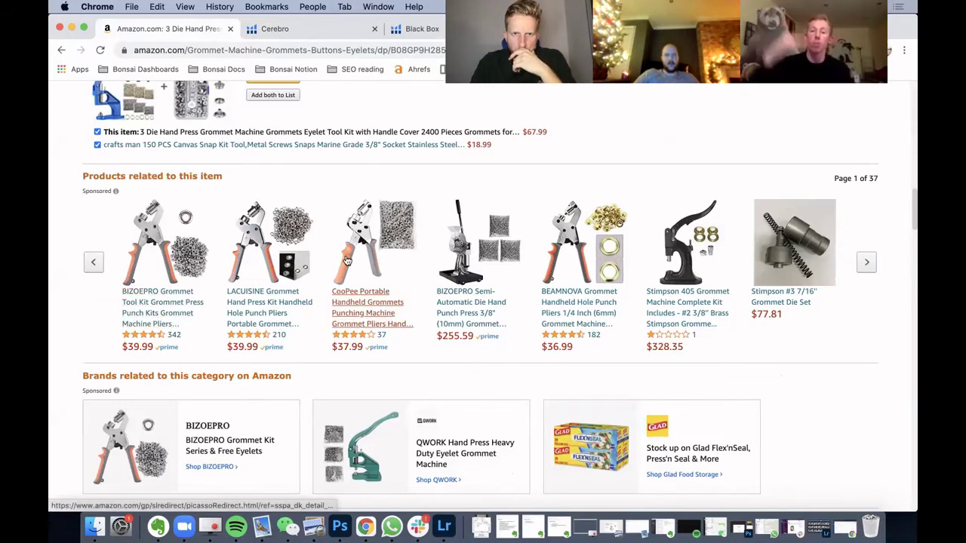
{"action": "scroll", "coordinate": [904, 382], "scroll_direction": "down", "scroll_amount": 5}
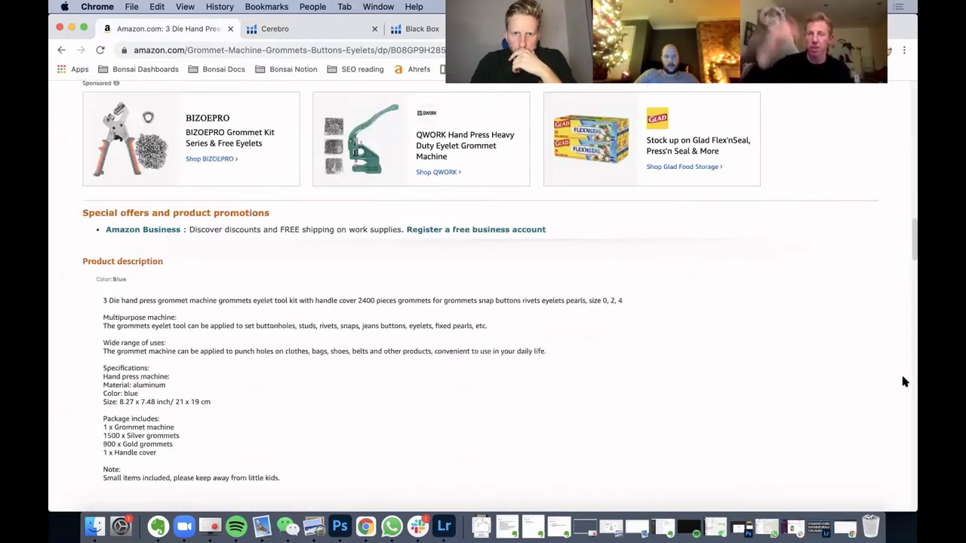
{"action": "scroll", "coordinate": [893, 302], "scroll_direction": "up", "scroll_amount": 5}
{"action": "left_click", "coordinate": [864, 257]}
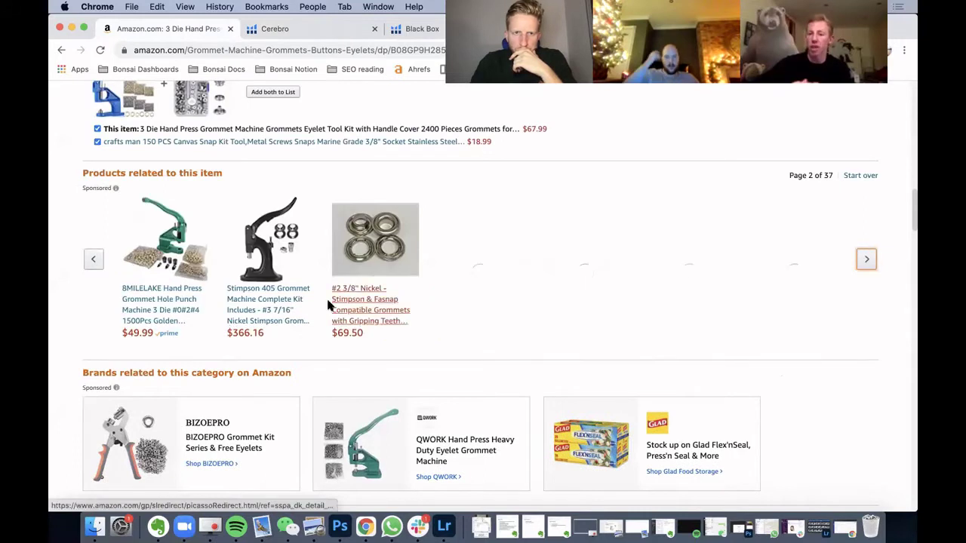
{"action": "left_click", "coordinate": [93, 259]}
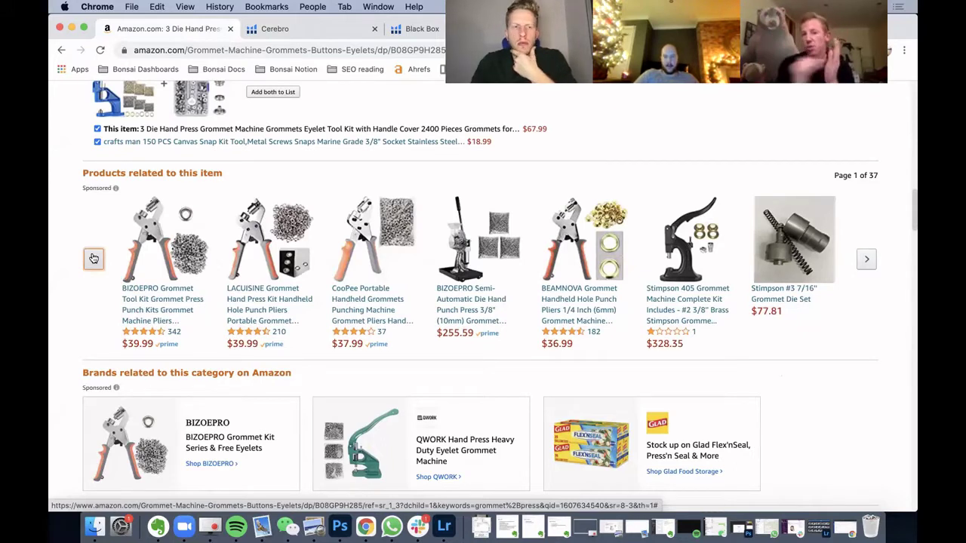
{"action": "scroll", "coordinate": [94, 258], "scroll_direction": "up", "scroll_amount": 3}
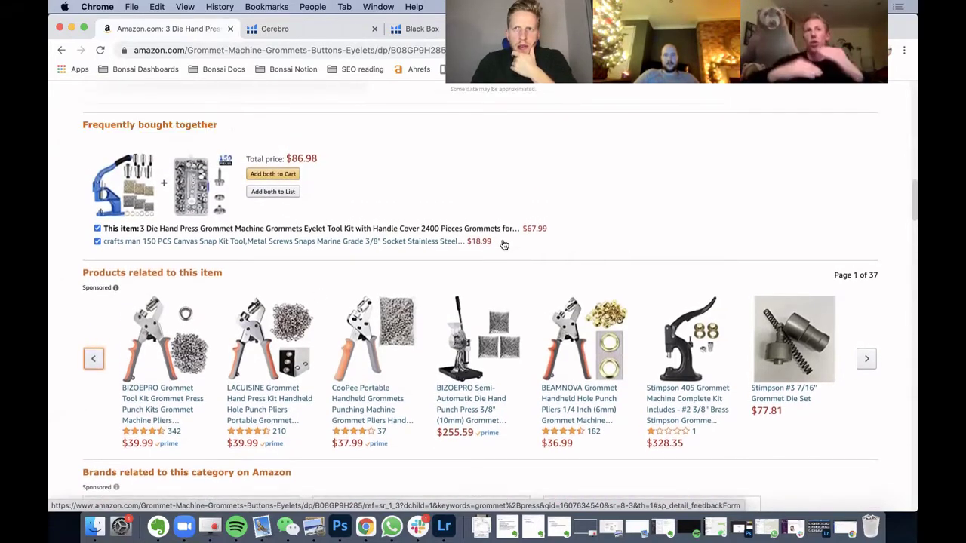
{"action": "scroll", "coordinate": [504, 245], "scroll_direction": "down", "scroll_amount": 1}
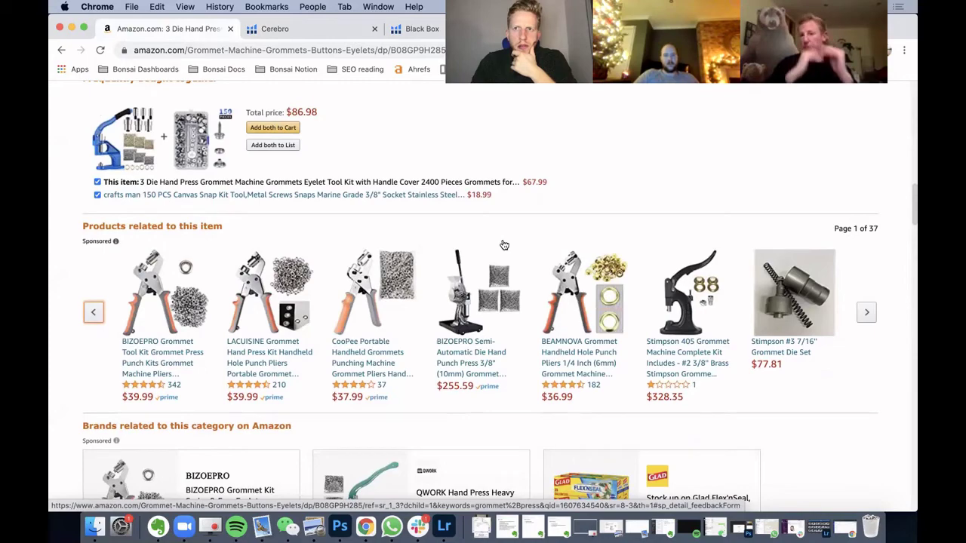
{"action": "scroll", "coordinate": [504, 245], "scroll_direction": "up", "scroll_amount": 2}
{"action": "scroll", "coordinate": [504, 245], "scroll_direction": "down", "scroll_amount": 3}
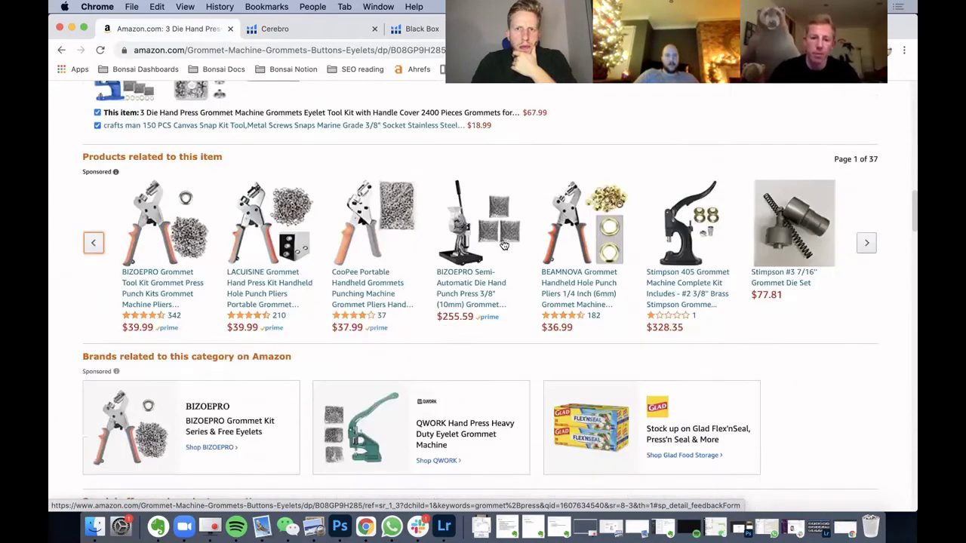
- Recheck the listing's sales rank chart and open the BIZOEPRO Grommet Tool Kit listing from the related products
{"action": "scroll", "coordinate": [504, 246], "scroll_direction": "up", "scroll_amount": 3}
{"action": "scroll", "coordinate": [504, 246], "scroll_direction": "up", "scroll_amount": 6}
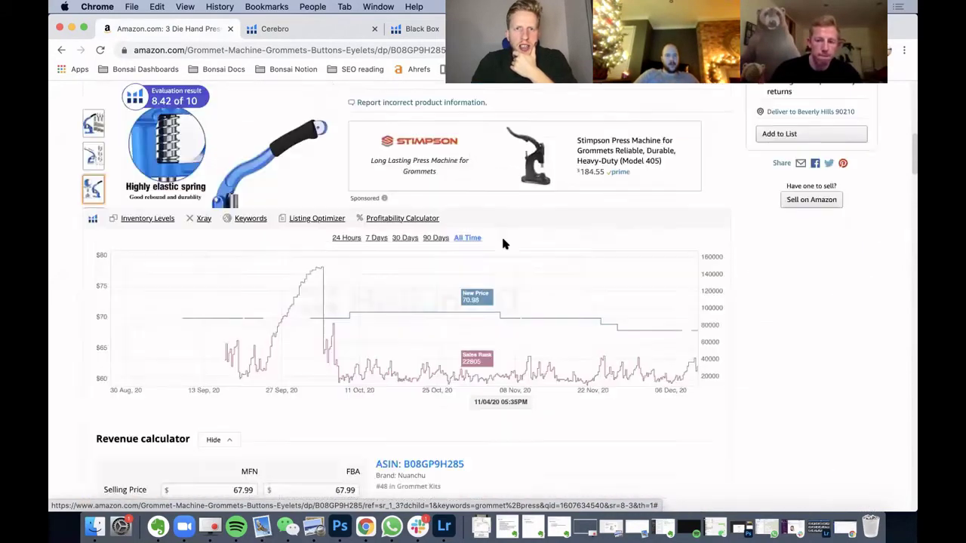
{"action": "scroll", "coordinate": [504, 244], "scroll_direction": "down", "scroll_amount": 4}
{"action": "scroll", "coordinate": [504, 244], "scroll_direction": "down", "scroll_amount": 4}
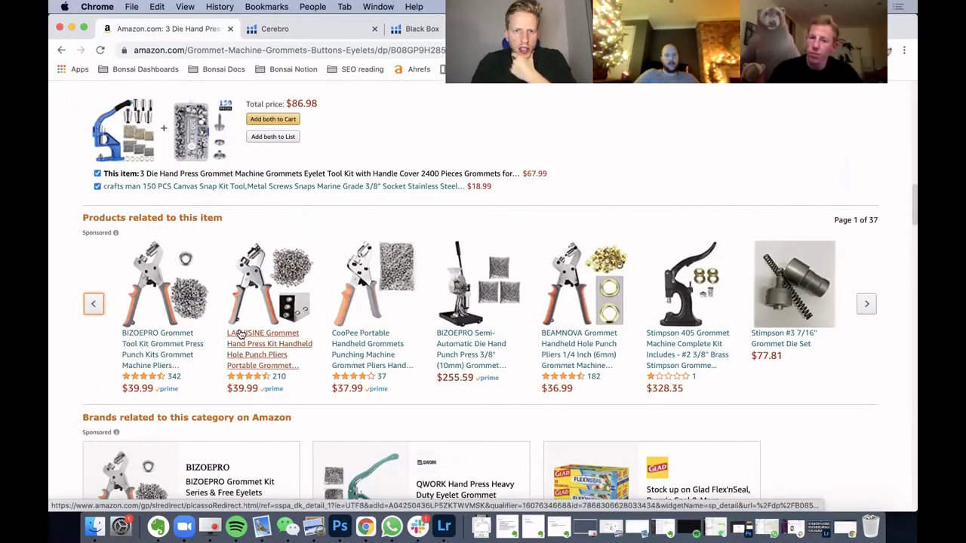
{"action": "left_click", "coordinate": [168, 304]}
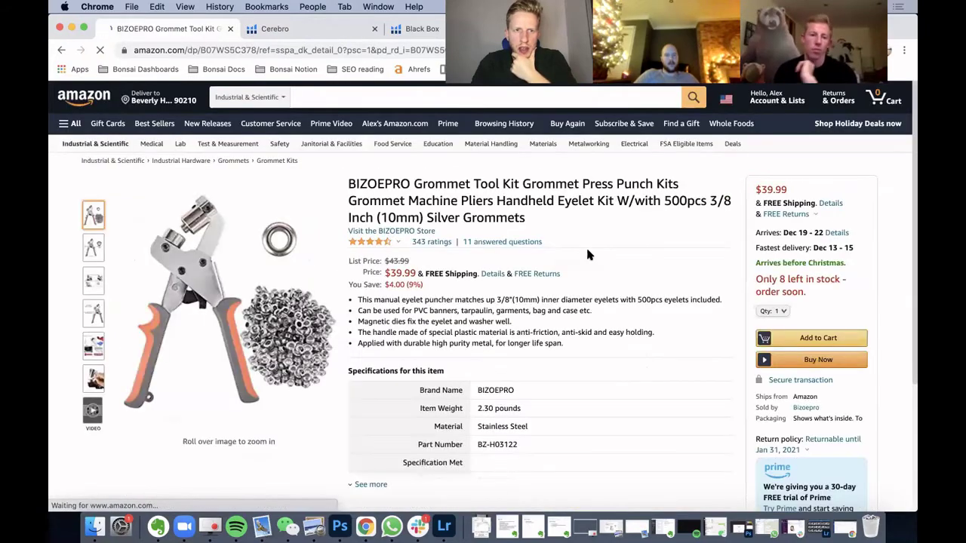
- Look through the BIZOEPRO grommet kit's listing details, sponsored related products and product images
{"action": "scroll", "coordinate": [613, 298], "scroll_direction": "down", "scroll_amount": 5}
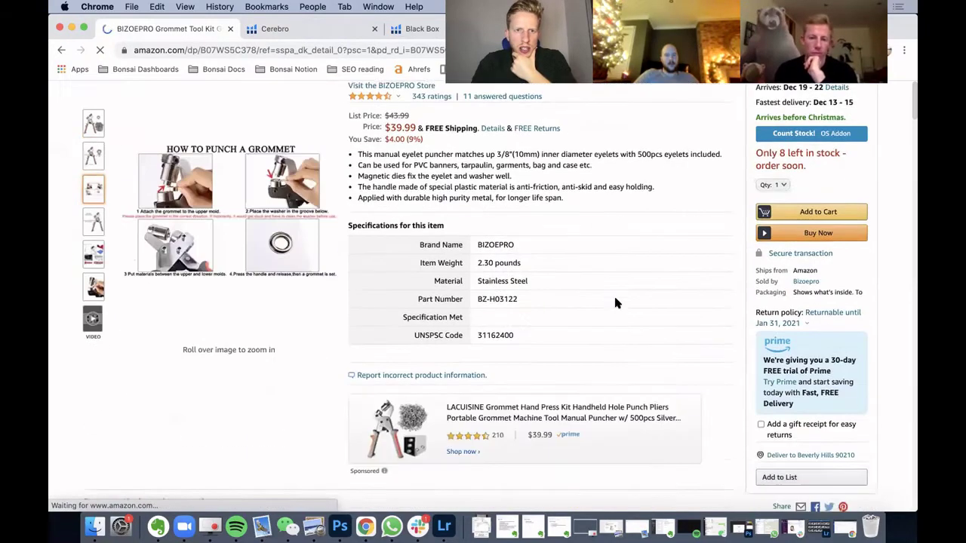
{"action": "scroll", "coordinate": [615, 302], "scroll_direction": "down", "scroll_amount": 5}
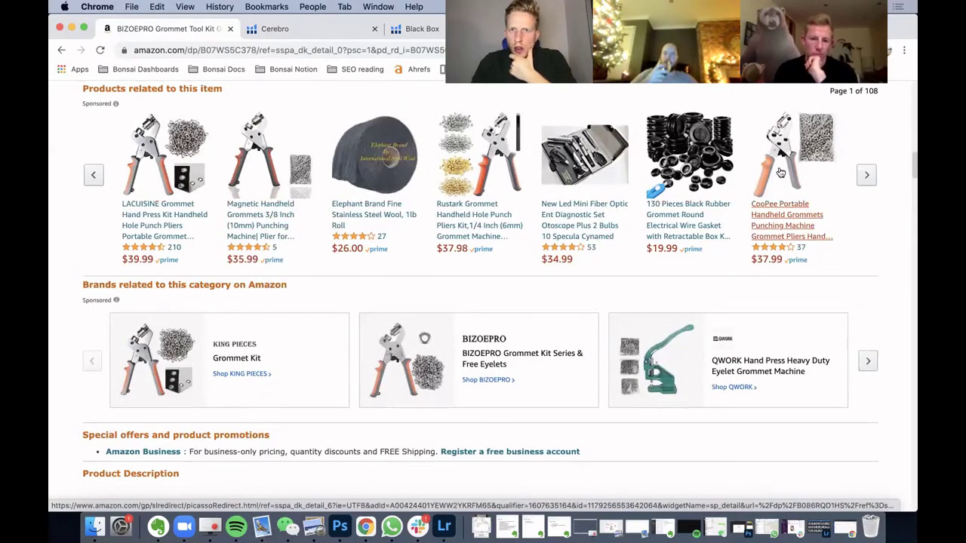
{"action": "scroll", "coordinate": [611, 215], "scroll_direction": "up", "scroll_amount": 15}
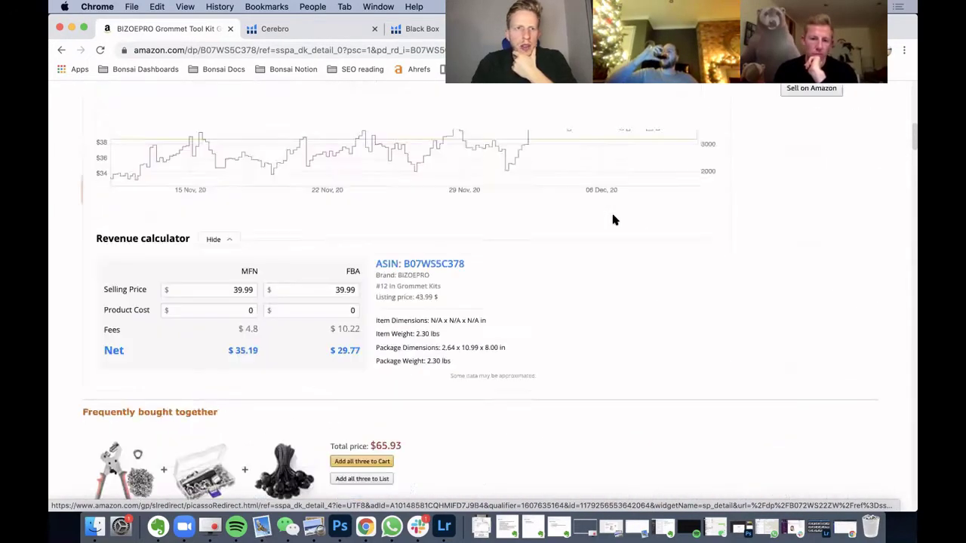
{"action": "mouse_move", "coordinate": [96, 216]}
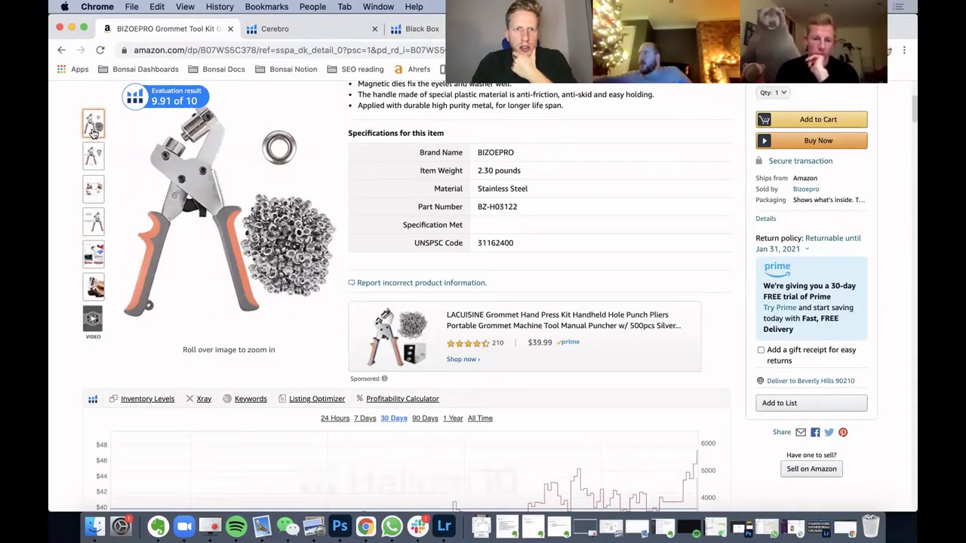
{"action": "mouse_move", "coordinate": [92, 160]}
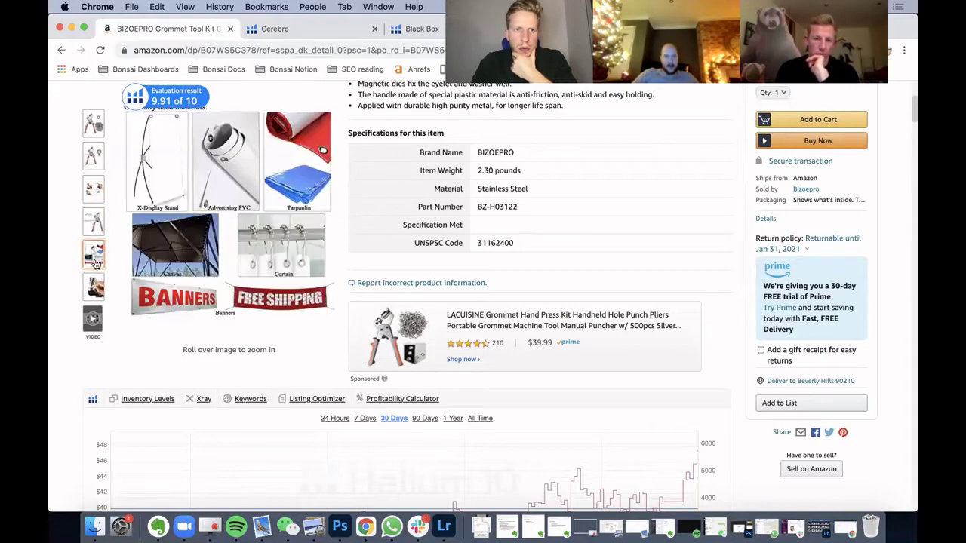
{"action": "mouse_move", "coordinate": [93, 287]}
{"action": "mouse_move", "coordinate": [93, 317]}
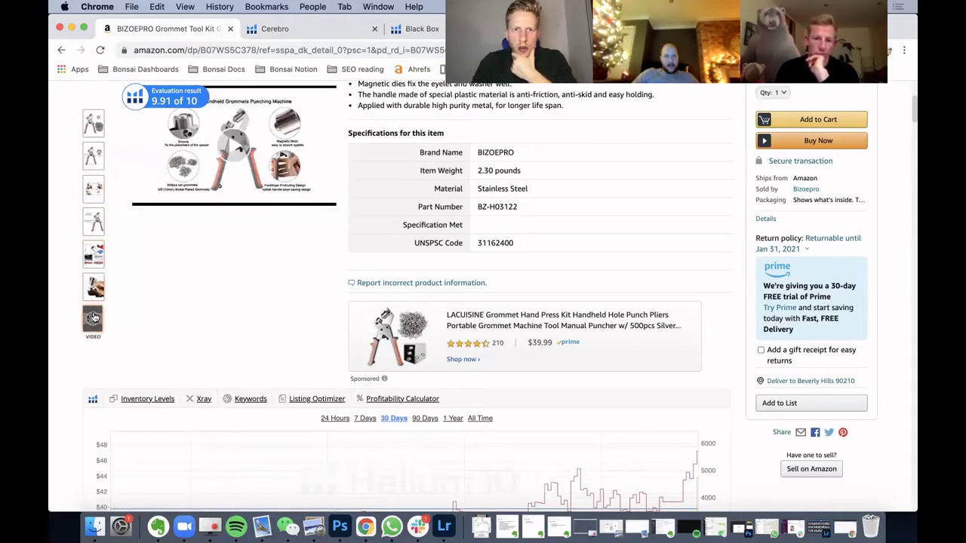
- Show the all-time price and sales rank chart for the BIZOEPRO kit and check its recent sales rank
{"action": "scroll", "coordinate": [94, 317], "scroll_direction": "down", "scroll_amount": 3}
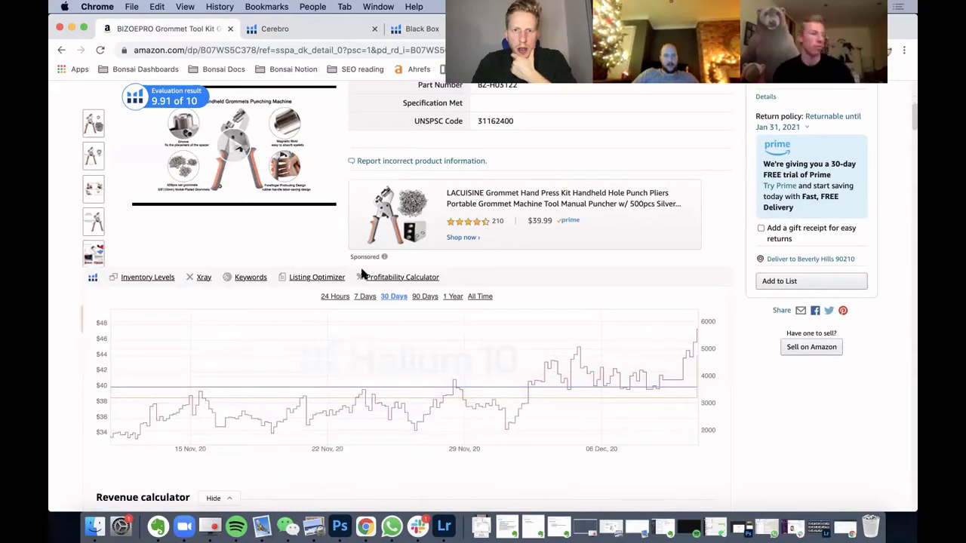
{"action": "left_click", "coordinate": [482, 297]}
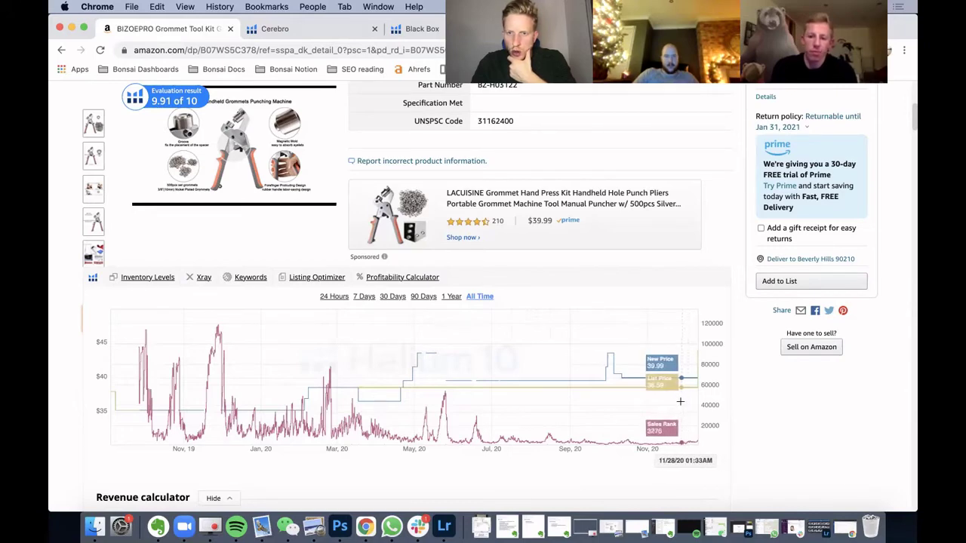
{"action": "scroll", "coordinate": [683, 401], "scroll_direction": "up", "scroll_amount": 2}
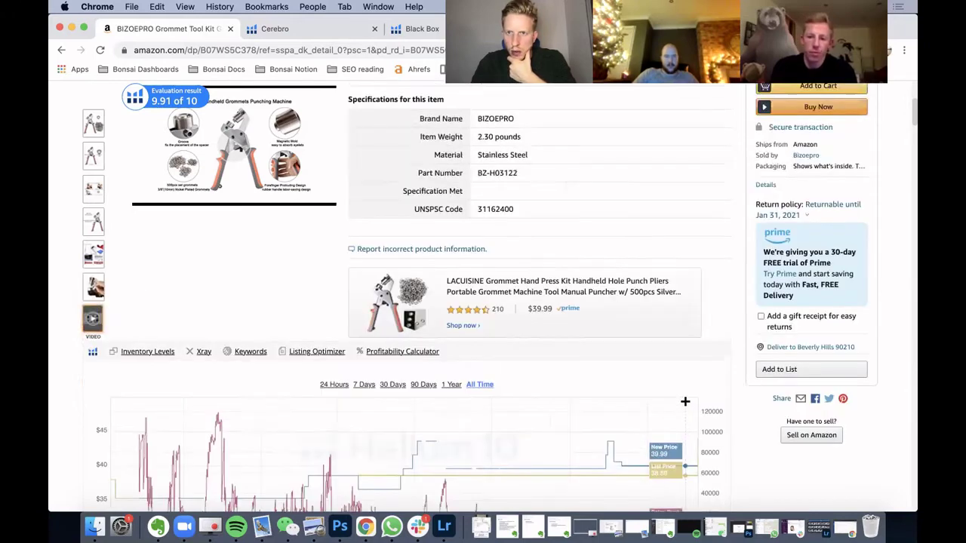
{"action": "scroll", "coordinate": [684, 402], "scroll_direction": "up", "scroll_amount": 6}
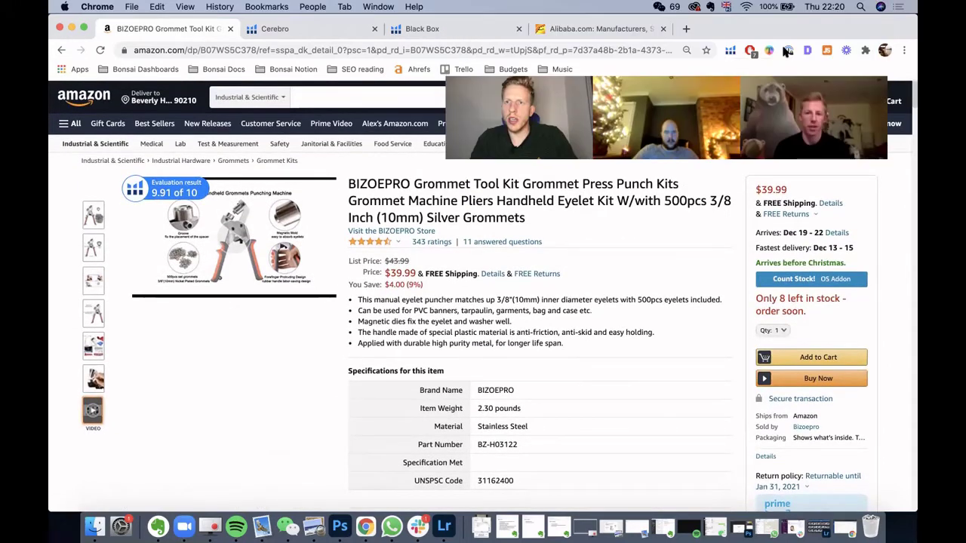
- Run Helium 10 Xray on the BIZOEPRO listing to check its monthly sales and revenue, and close the results
{"action": "left_click", "coordinate": [731, 51]}
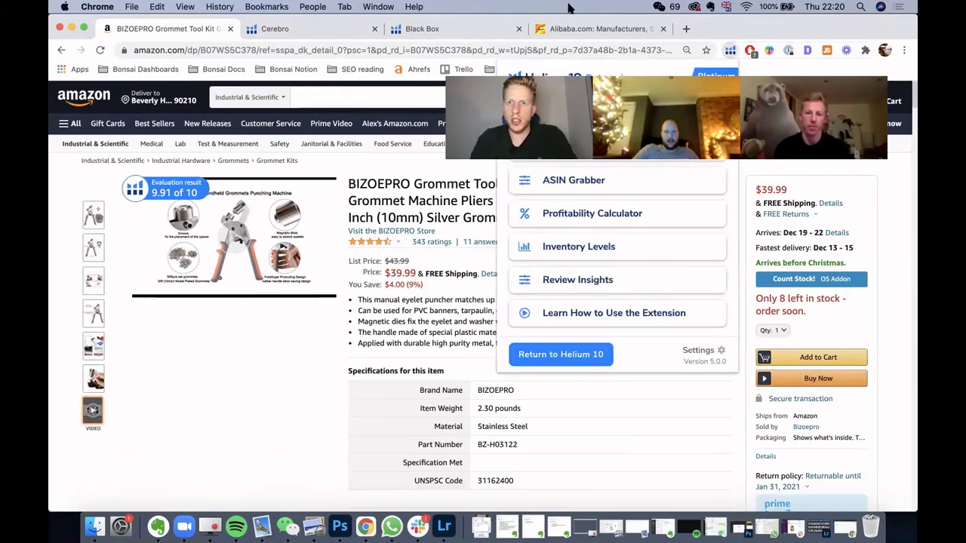
{"action": "left_click", "coordinate": [614, 146]}
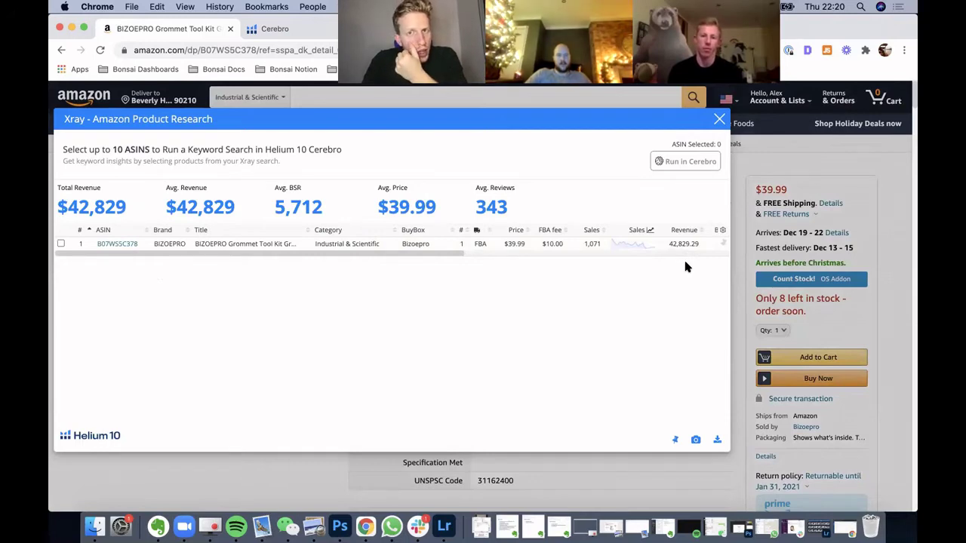
{"action": "left_click", "coordinate": [719, 119]}
- Start a Cerebro keyword lookup for the BIZOEPRO kit and return to its Amazon listing to review the product details
{"action": "scroll", "coordinate": [413, 261], "scroll_direction": "down", "scroll_amount": 3}
{"action": "scroll", "coordinate": [413, 261], "scroll_direction": "down", "scroll_amount": 3}
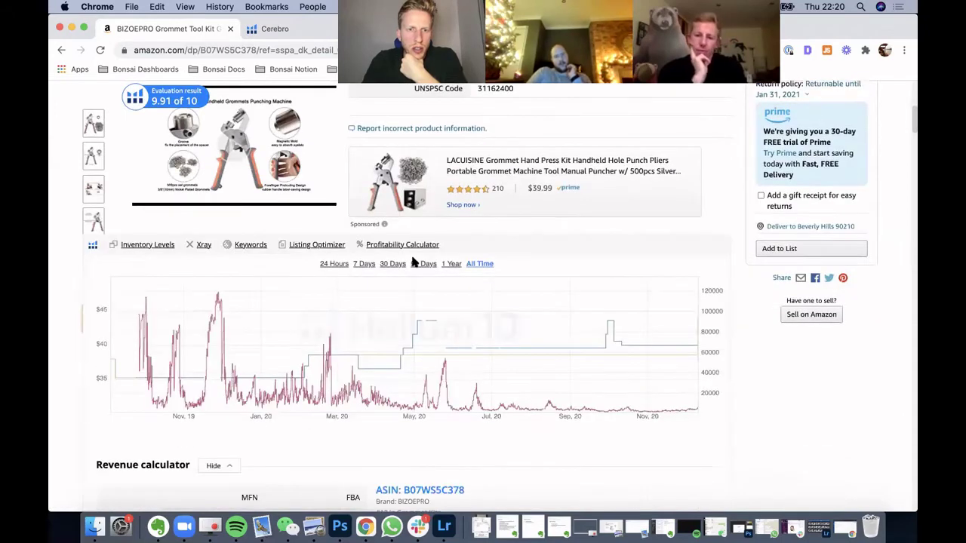
{"action": "left_click", "coordinate": [253, 243]}
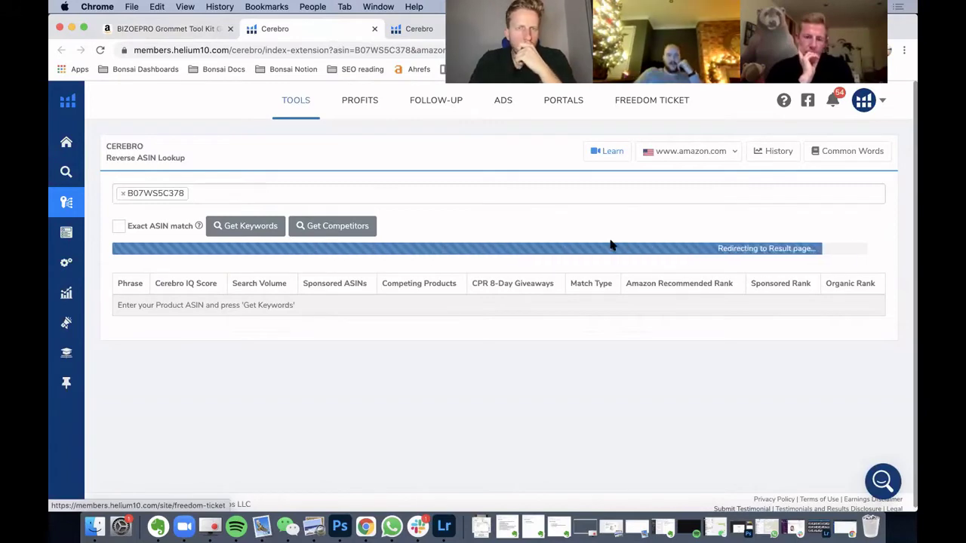
{"action": "left_click", "coordinate": [162, 29]}
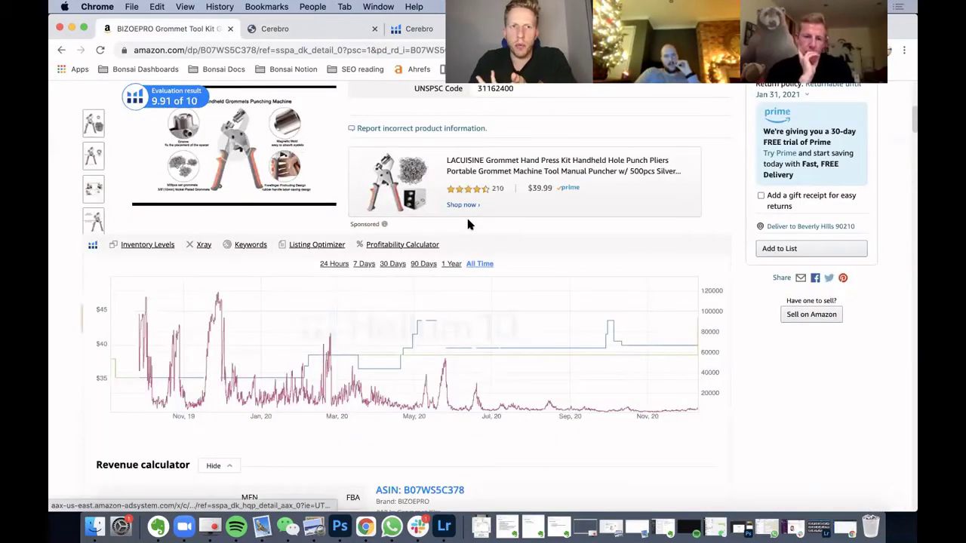
{"action": "scroll", "coordinate": [425, 248], "scroll_direction": "up", "scroll_amount": 5}
{"action": "mouse_move", "coordinate": [361, 249]}
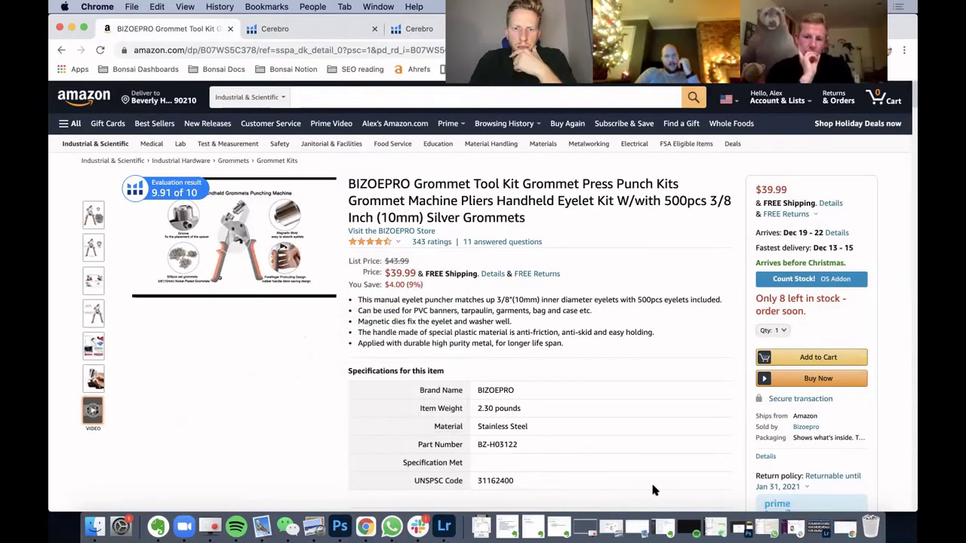
{"action": "scroll", "coordinate": [436, 272], "scroll_direction": "down", "scroll_amount": 3}
{"action": "scroll", "coordinate": [436, 271], "scroll_direction": "up", "scroll_amount": 3}
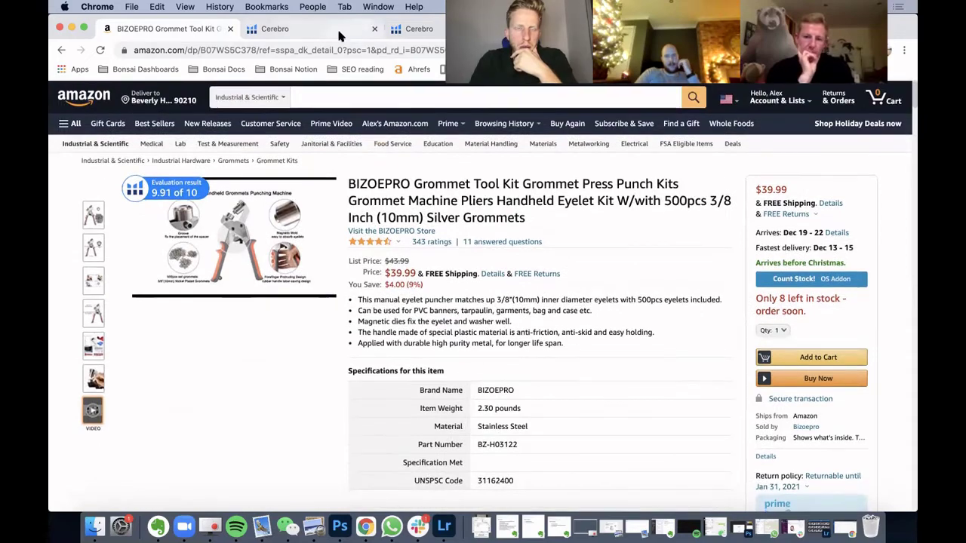
- Examine the phrases, search volumes and competing products in the BIZOEPRO kit's Cerebro keyword results
{"action": "left_click", "coordinate": [339, 30]}
{"action": "scroll", "coordinate": [643, 217], "scroll_direction": "down", "scroll_amount": 5}
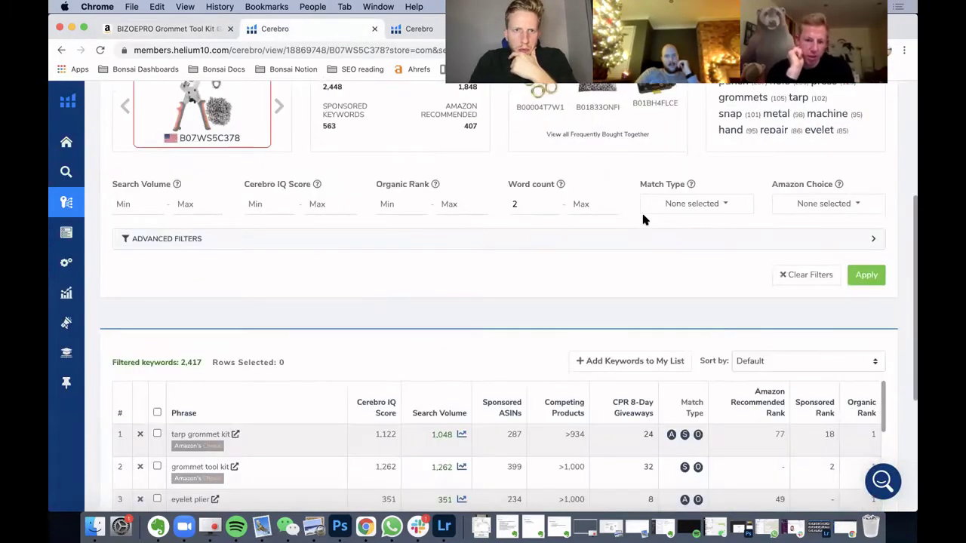
{"action": "scroll", "coordinate": [643, 219], "scroll_direction": "up", "scroll_amount": 1}
{"action": "scroll", "coordinate": [271, 233], "scroll_direction": "down", "scroll_amount": 3}
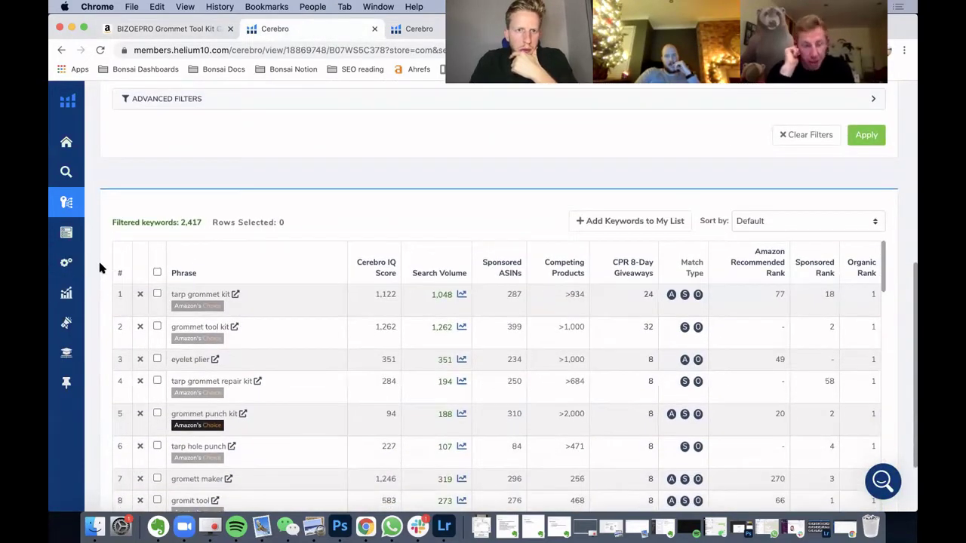
{"action": "scroll", "coordinate": [99, 268], "scroll_direction": "down", "scroll_amount": 3}
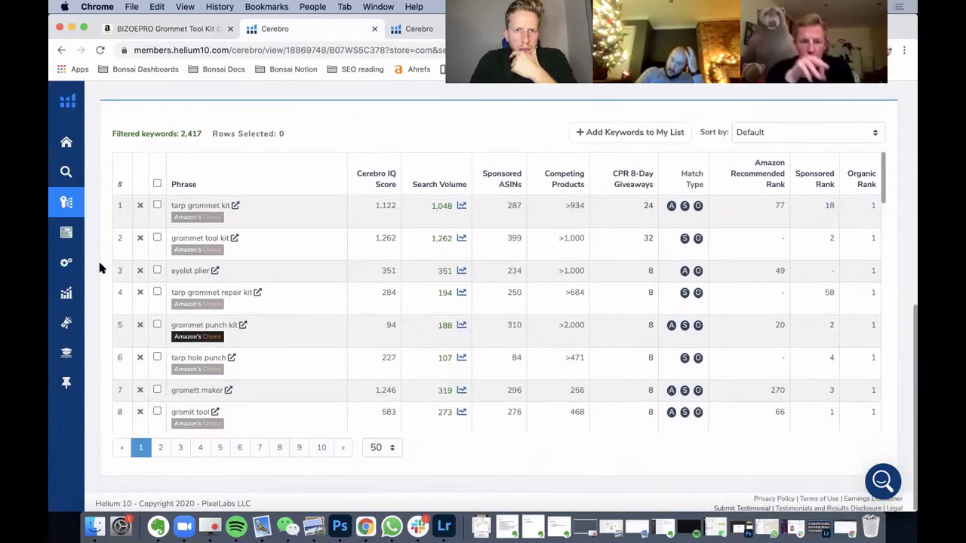
- Return to the BIZOEPRO Amazon listing and check its 30-day sales rank chart, revenue calculator, package dimensions and related products
{"action": "left_click", "coordinate": [171, 30]}
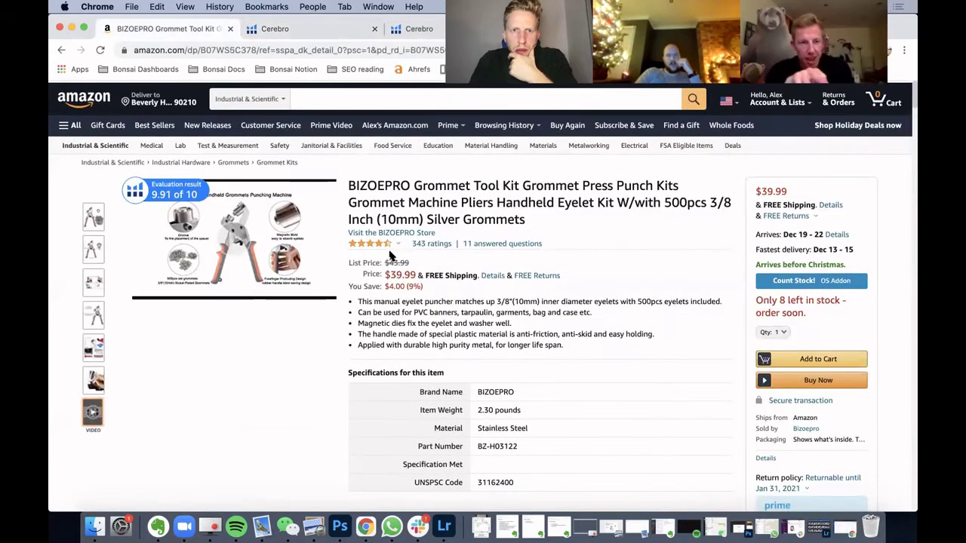
{"action": "triple_click", "coordinate": [408, 218]}
{"action": "left_click", "coordinate": [636, 249]}
{"action": "scroll", "coordinate": [636, 249], "scroll_direction": "down", "scroll_amount": 5}
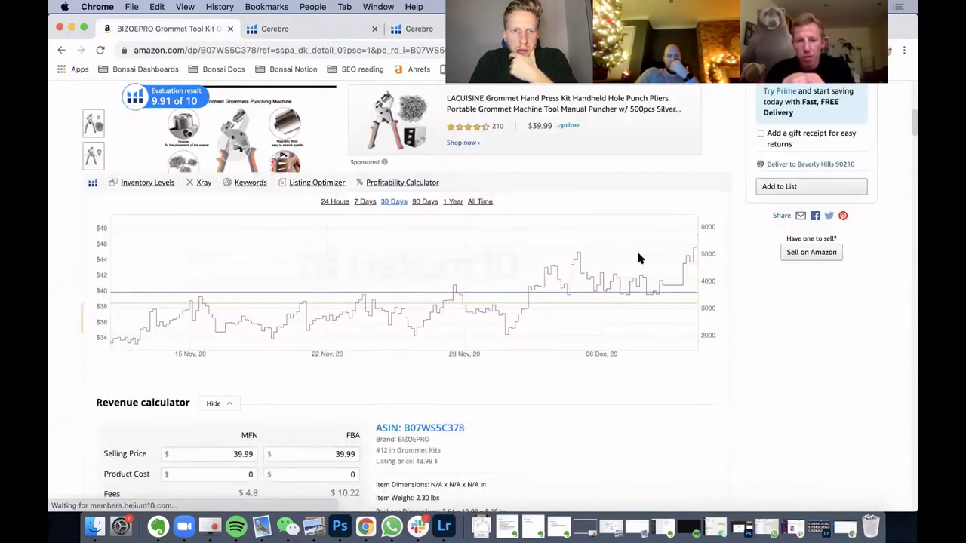
{"action": "scroll", "coordinate": [637, 259], "scroll_direction": "down", "scroll_amount": 3}
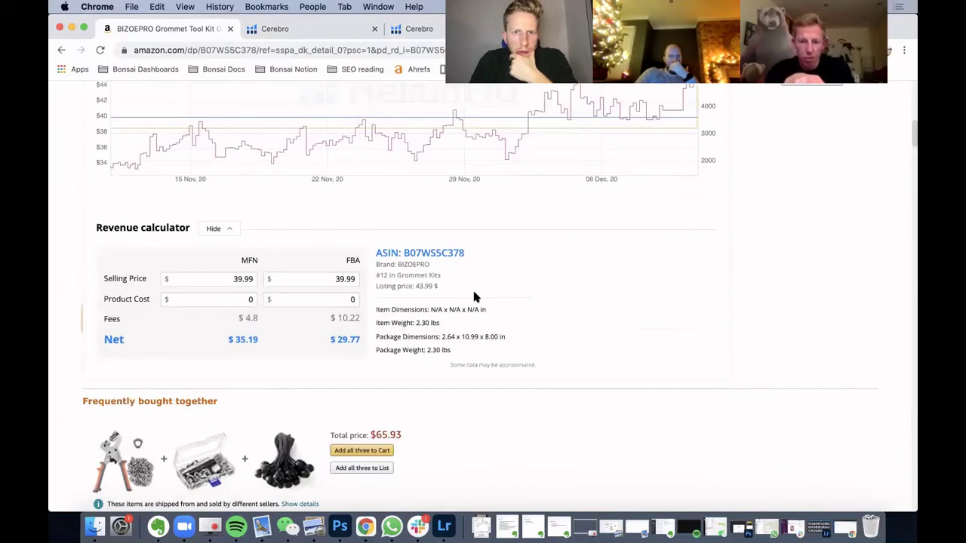
{"action": "scroll", "coordinate": [474, 296], "scroll_direction": "down", "scroll_amount": 1}
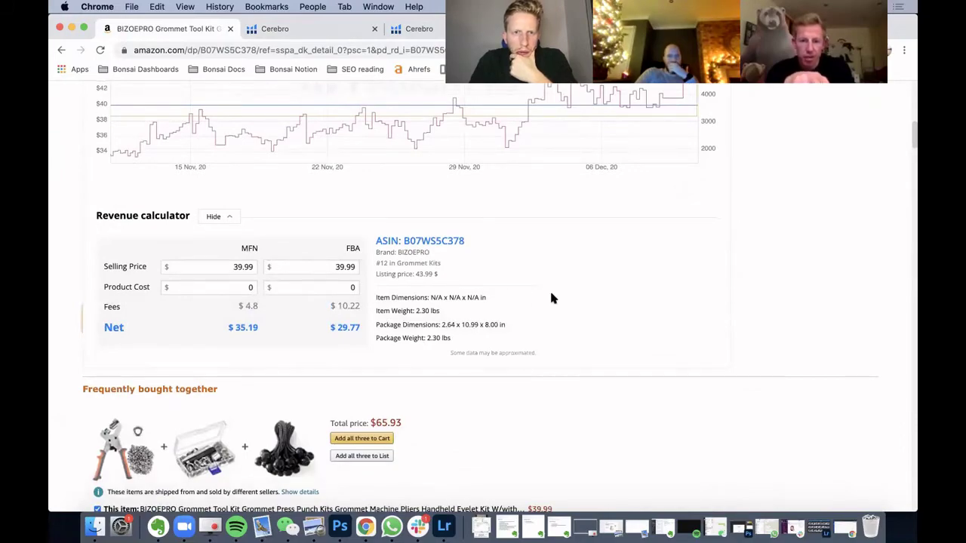
{"action": "scroll", "coordinate": [550, 298], "scroll_direction": "down", "scroll_amount": 5}
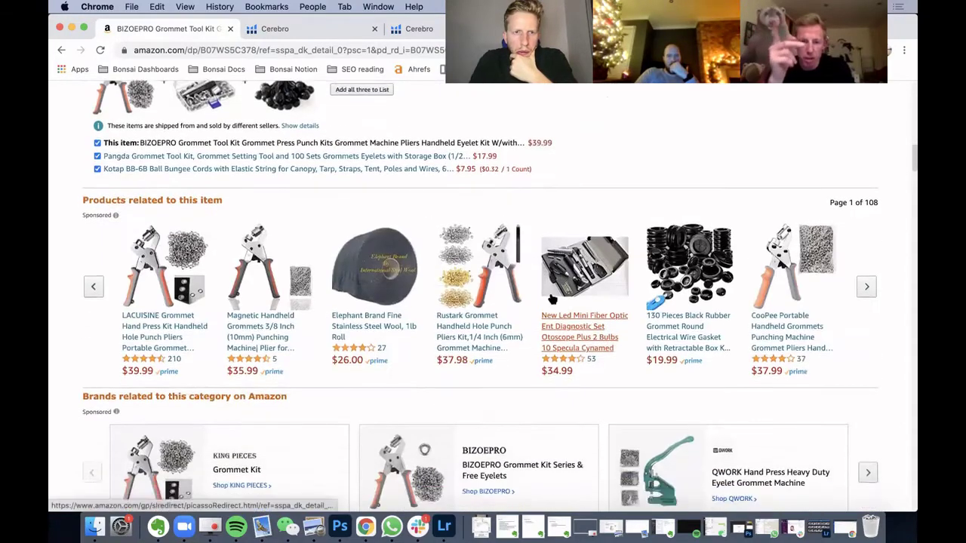
{"action": "scroll", "coordinate": [552, 298], "scroll_direction": "up", "scroll_amount": 6}
{"action": "scroll", "coordinate": [552, 300], "scroll_direction": "up", "scroll_amount": 2}
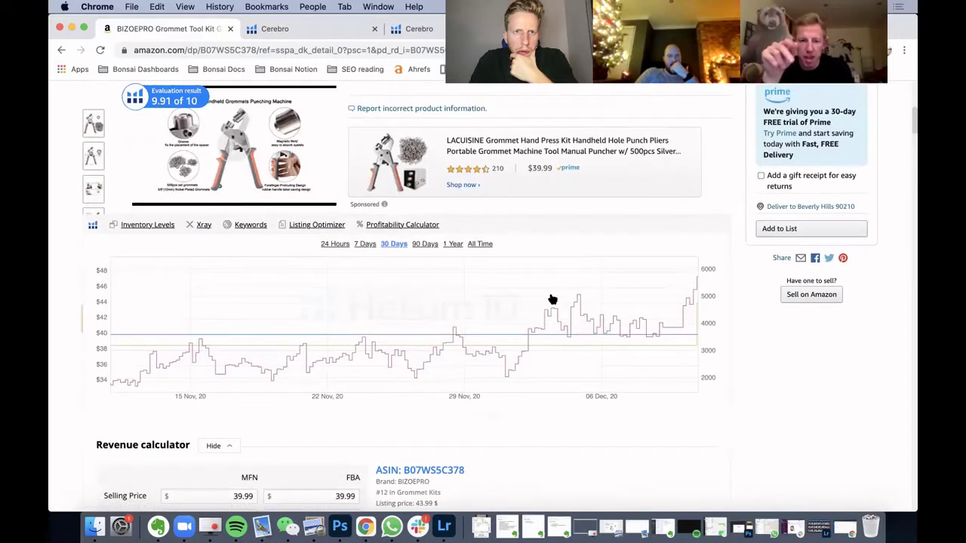
- Open the Profitability Calculator for the BIZOEPRO kit to check its fees, net profit and margin, and close it
{"action": "left_click", "coordinate": [411, 228]}
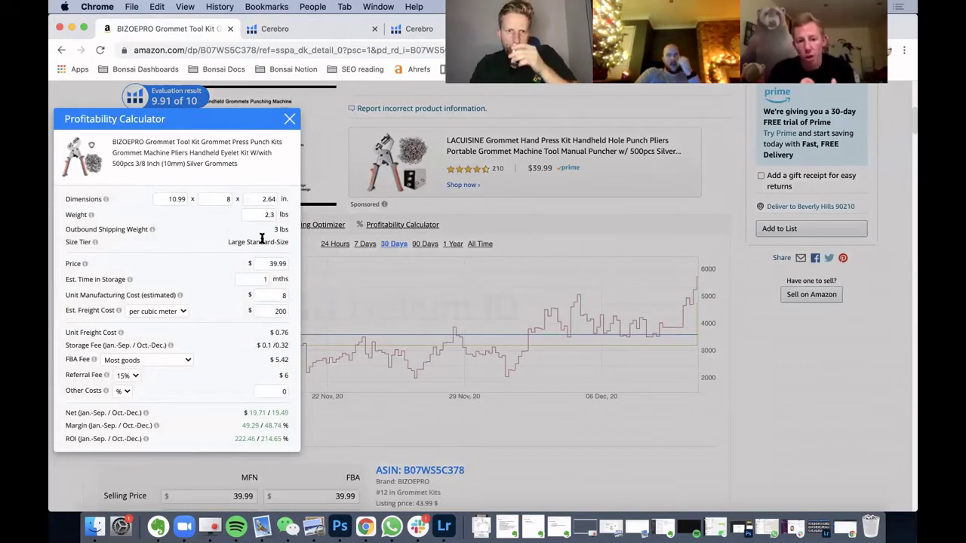
{"action": "left_click", "coordinate": [289, 122]}
{"action": "scroll", "coordinate": [531, 246], "scroll_direction": "up", "scroll_amount": 2}
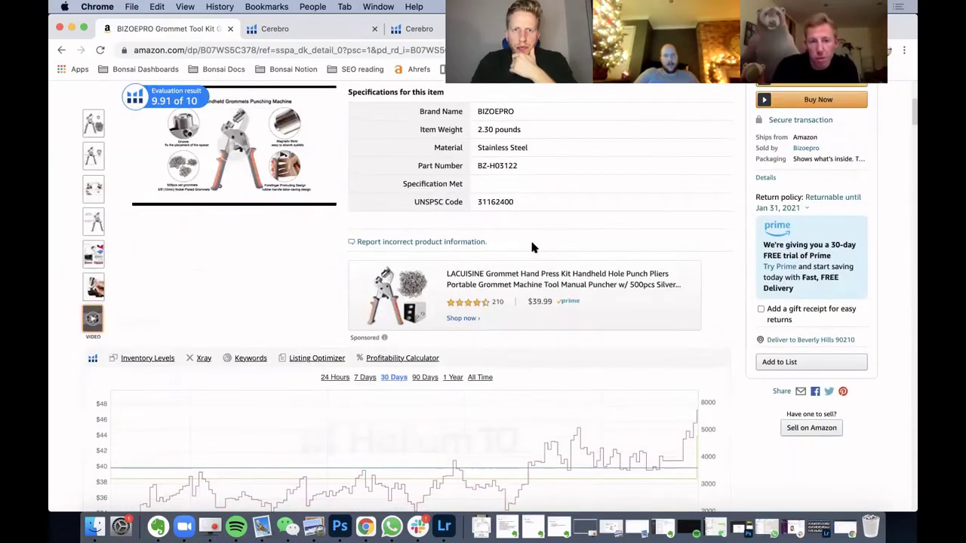
- Review the kit's revenue calculator and frequently bought together items, and view the product image showing the tool and grommet dimensions
{"action": "scroll", "coordinate": [531, 247], "scroll_direction": "up", "scroll_amount": 3}
{"action": "scroll", "coordinate": [531, 246], "scroll_direction": "down", "scroll_amount": 8}
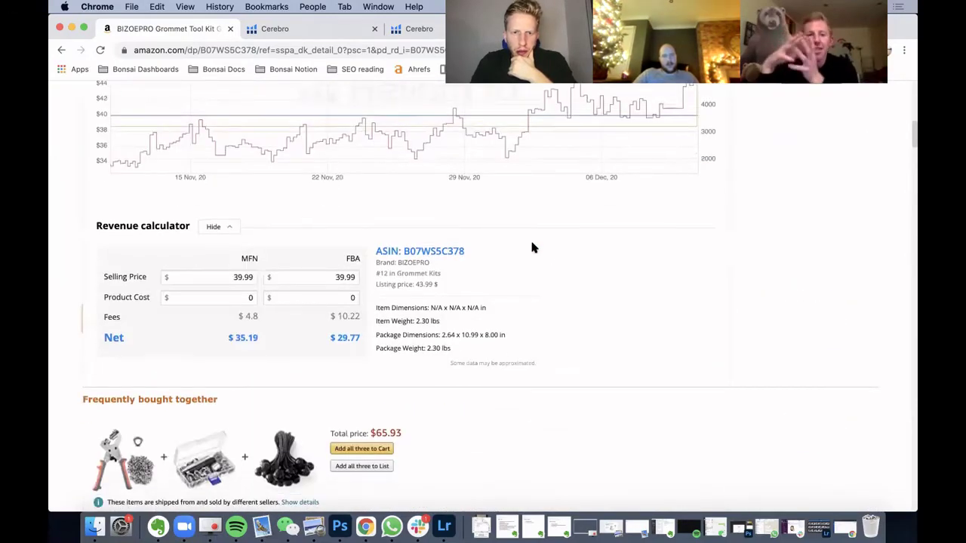
{"action": "scroll", "coordinate": [531, 247], "scroll_direction": "down", "scroll_amount": 2}
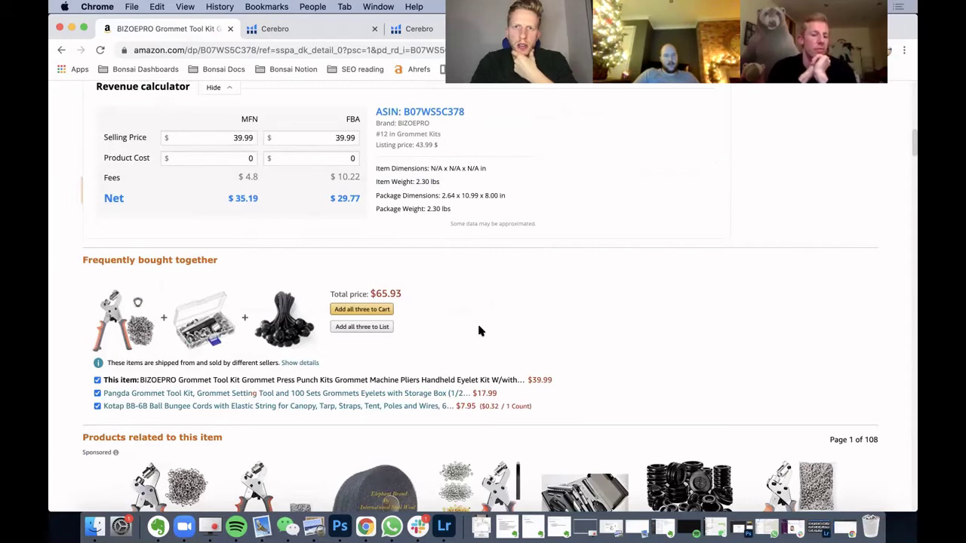
{"action": "scroll", "coordinate": [479, 331], "scroll_direction": "down", "scroll_amount": 1}
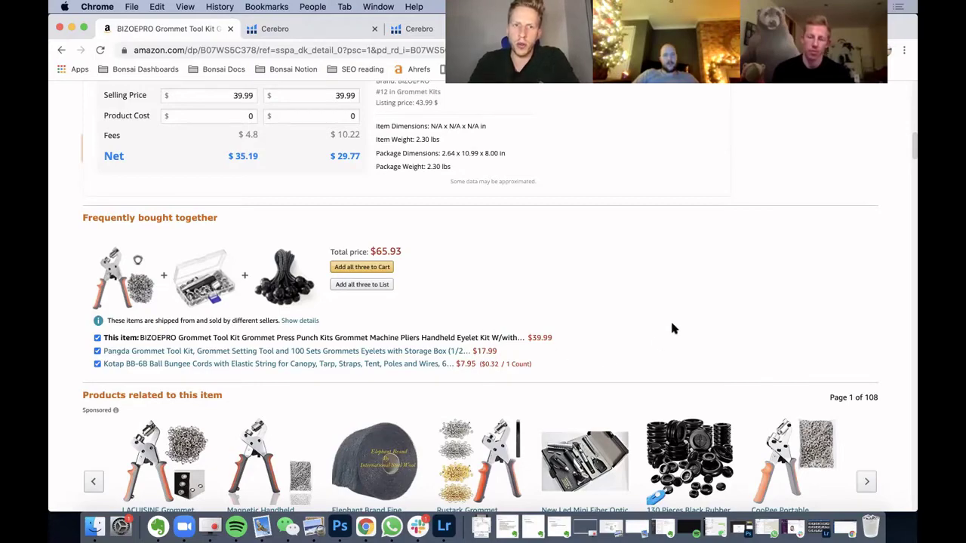
{"action": "scroll", "coordinate": [674, 328], "scroll_direction": "down", "scroll_amount": 1}
{"action": "scroll", "coordinate": [674, 328], "scroll_direction": "up", "scroll_amount": 15}
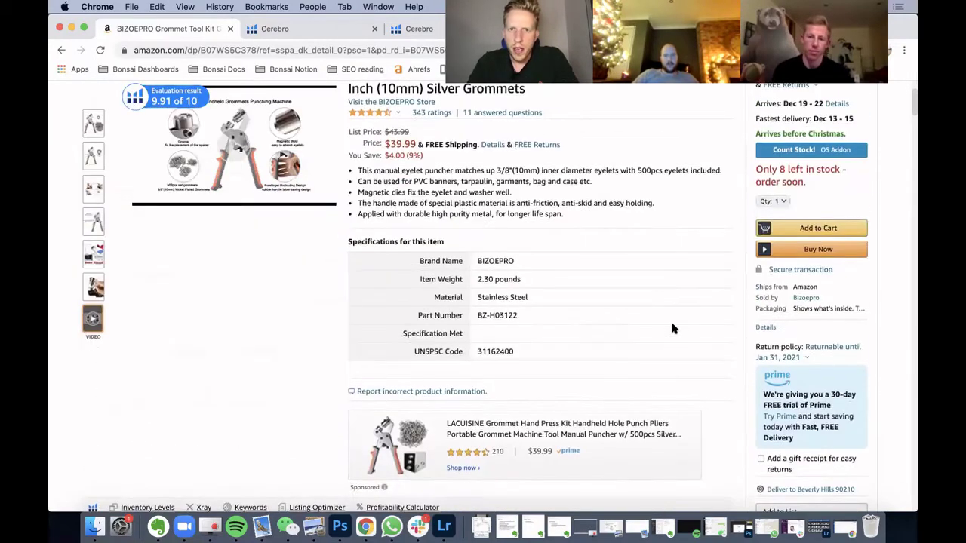
{"action": "scroll", "coordinate": [674, 328], "scroll_direction": "up", "scroll_amount": 3}
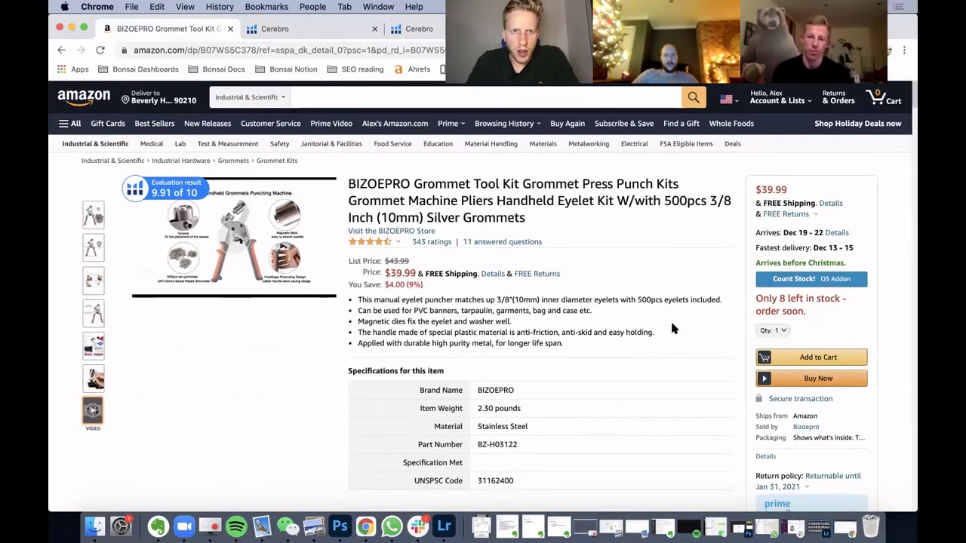
{"action": "mouse_move", "coordinate": [91, 250]}
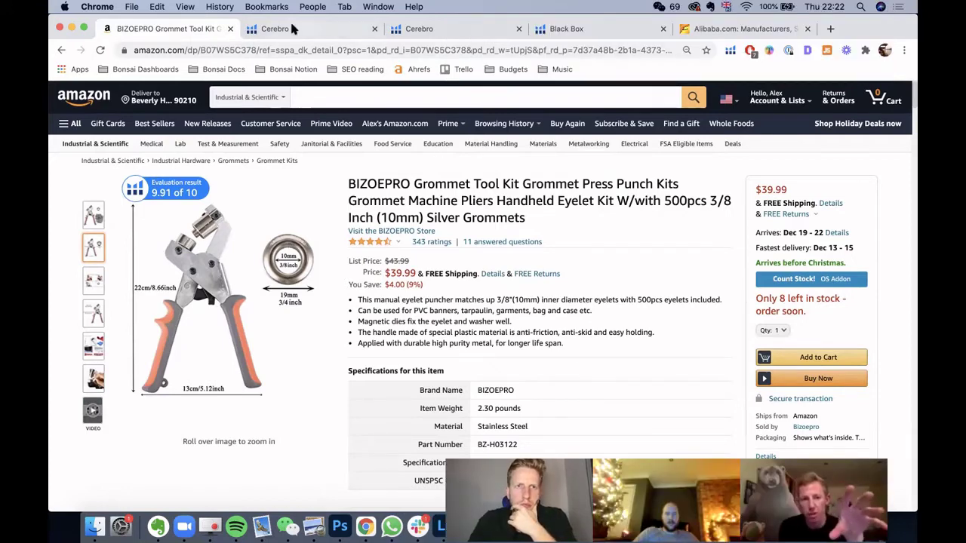
- Return to Black Box, switch to its Products research and expand the advanced filters
{"action": "left_click", "coordinate": [558, 30]}
{"action": "scroll", "coordinate": [151, 226], "scroll_direction": "up", "scroll_amount": 10}
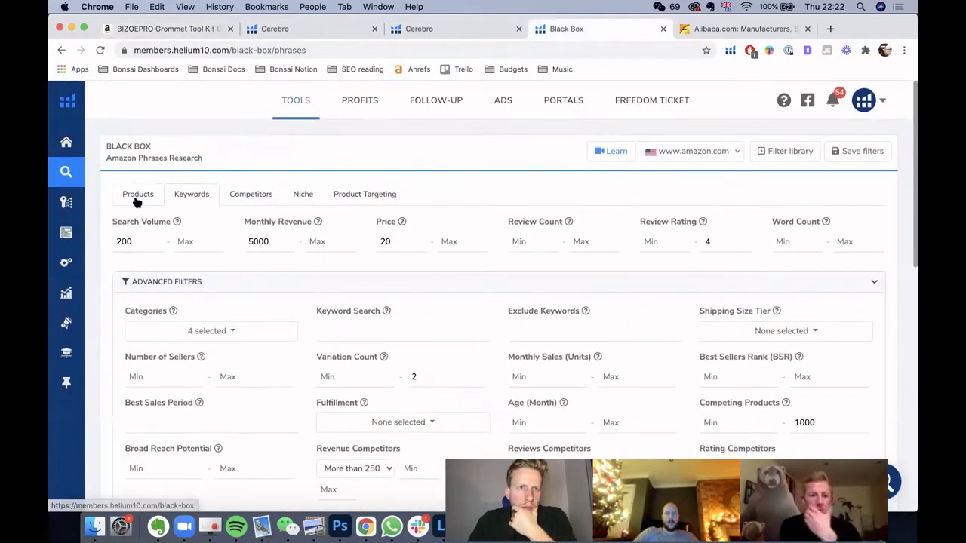
{"action": "left_click", "coordinate": [136, 198]}
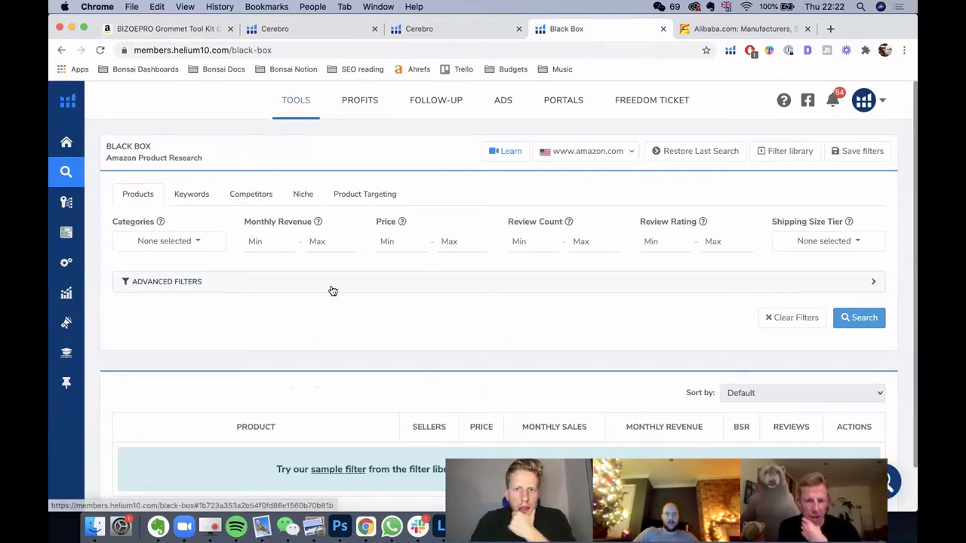
{"action": "left_click", "coordinate": [123, 283]}
{"action": "scroll", "coordinate": [339, 174], "scroll_direction": "down", "scroll_amount": 2}
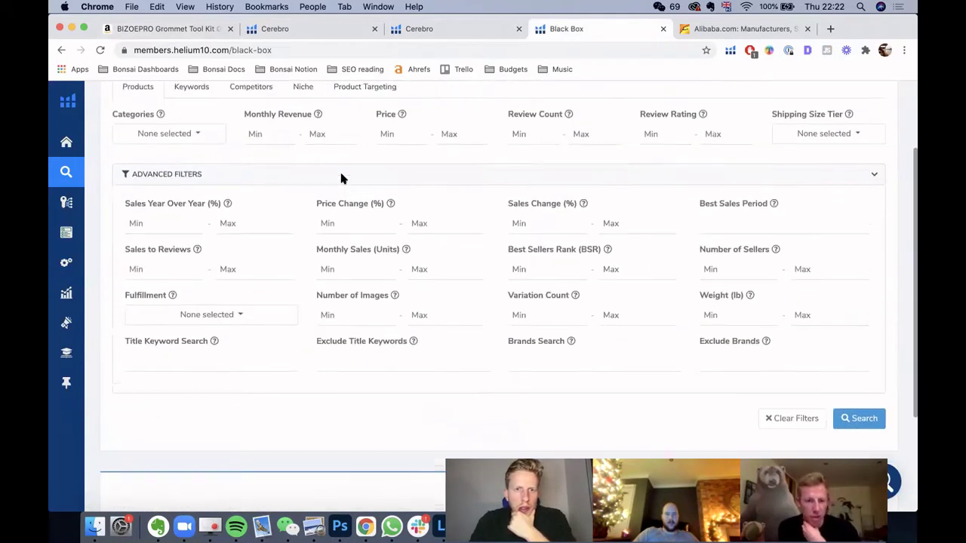
{"action": "scroll", "coordinate": [341, 178], "scroll_direction": "down", "scroll_amount": 1}
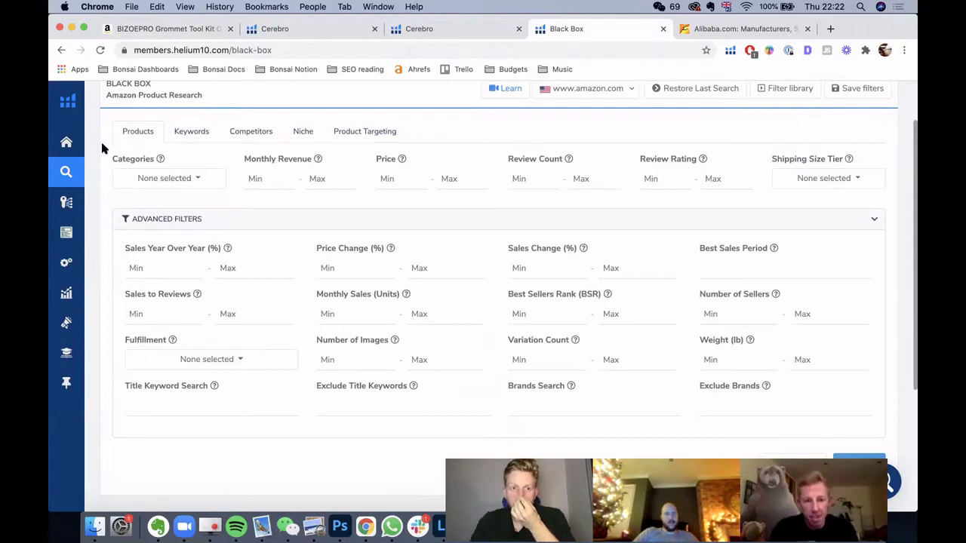
- Select Industrial & Scientific and one further category in the product filters, keeping the advanced filters expanded
{"action": "left_click", "coordinate": [207, 180]}
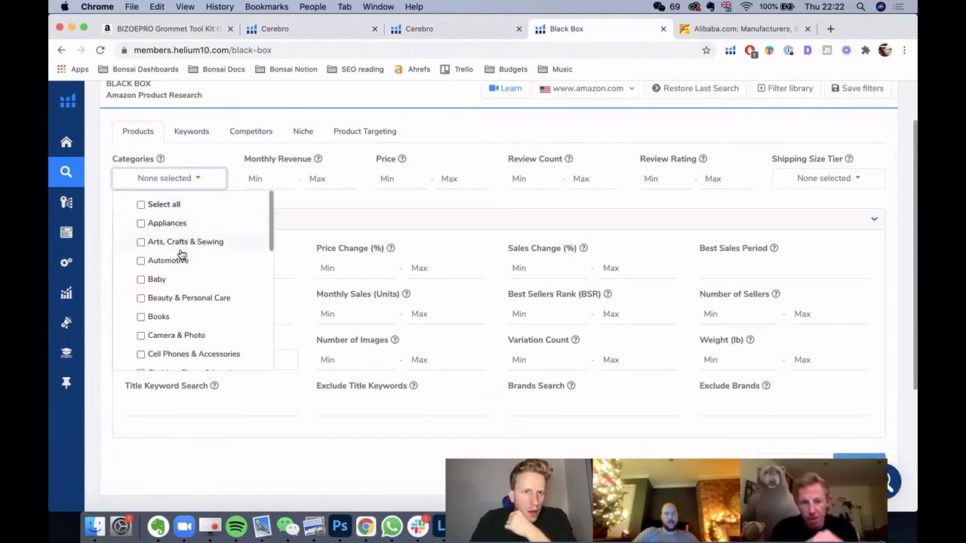
{"action": "scroll", "coordinate": [185, 284], "scroll_direction": "down", "scroll_amount": 5}
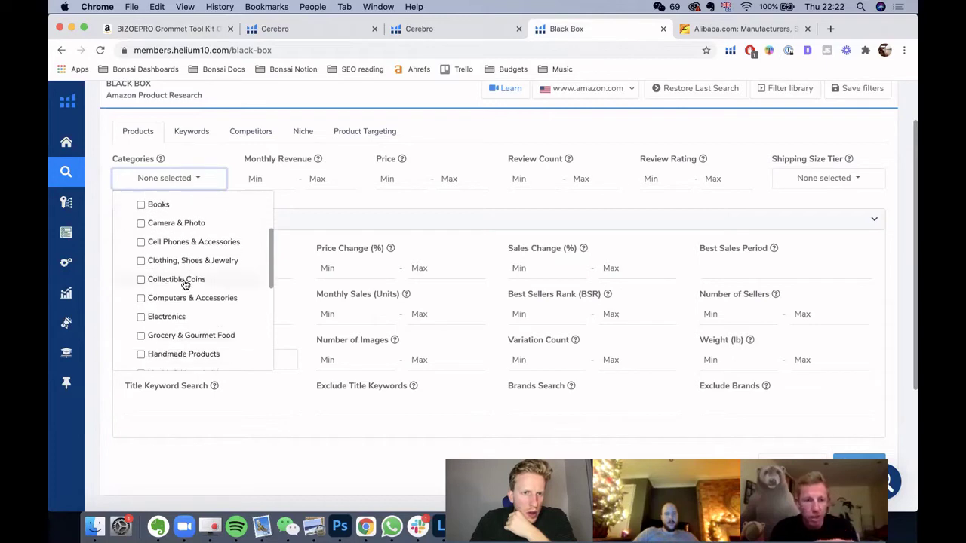
{"action": "scroll", "coordinate": [219, 301], "scroll_direction": "down", "scroll_amount": 2}
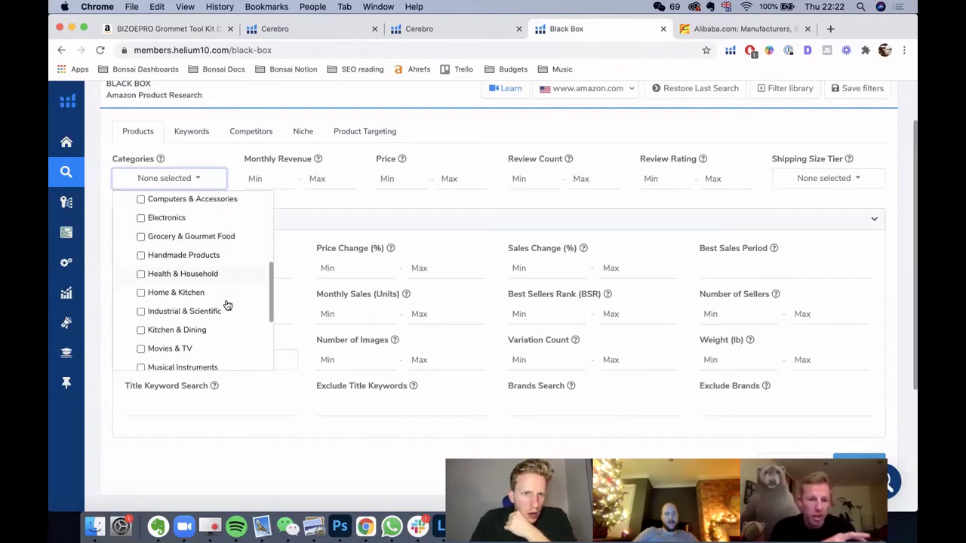
{"action": "left_click", "coordinate": [214, 299]}
{"action": "scroll", "coordinate": [211, 302], "scroll_direction": "up", "scroll_amount": 2}
{"action": "scroll", "coordinate": [210, 300], "scroll_direction": "up", "scroll_amount": 4}
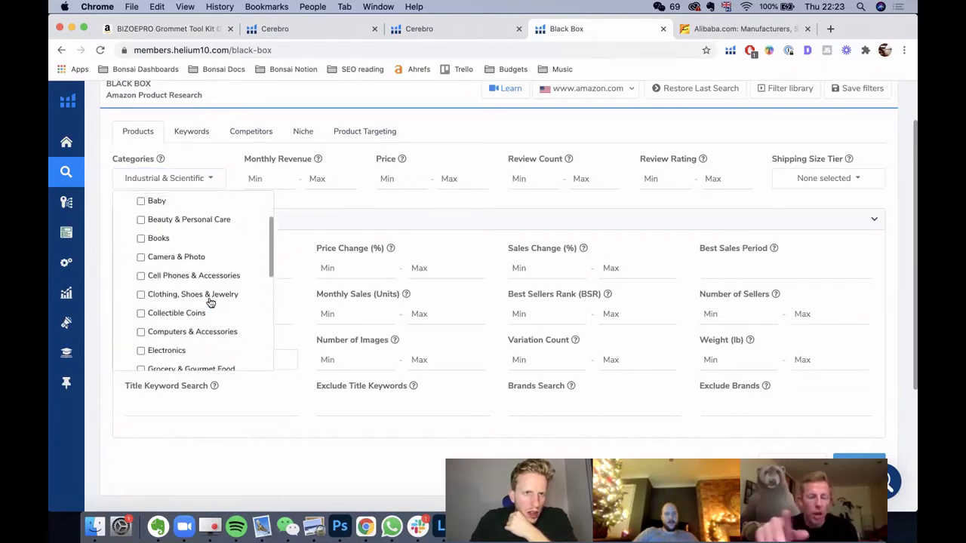
{"action": "left_click", "coordinate": [169, 233]}
{"action": "scroll", "coordinate": [169, 234], "scroll_direction": "down", "scroll_amount": 5}
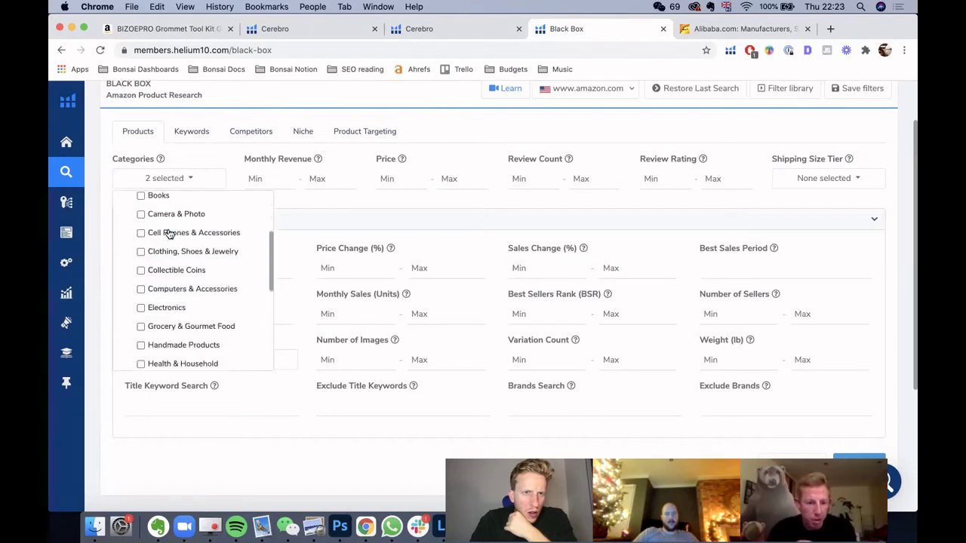
{"action": "left_click", "coordinate": [392, 221]}
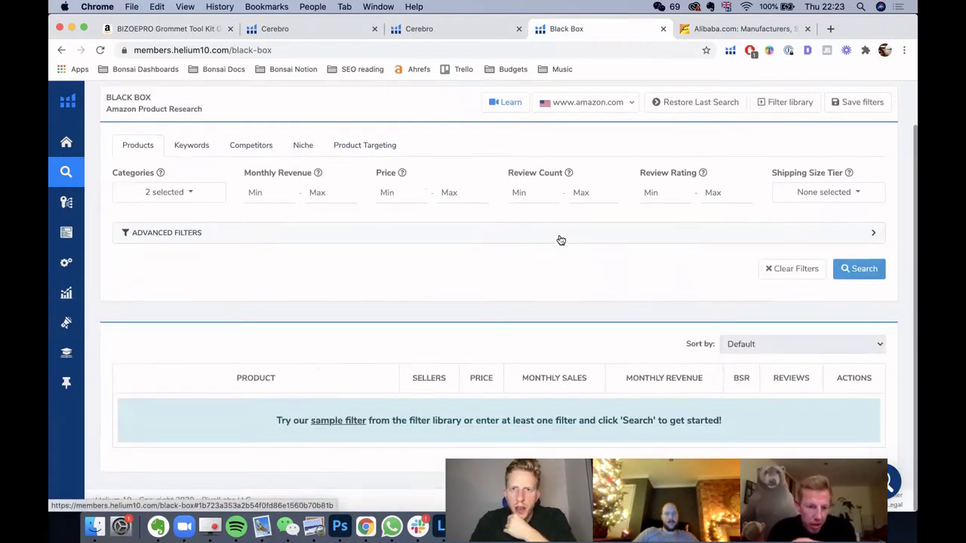
{"action": "left_click", "coordinate": [151, 232]}
- Set the minimum monthly revenue to 5000 and add Home & Kitchen to the selected categories
{"action": "left_click", "coordinate": [280, 181]}
{"action": "type", "text": "5000"}
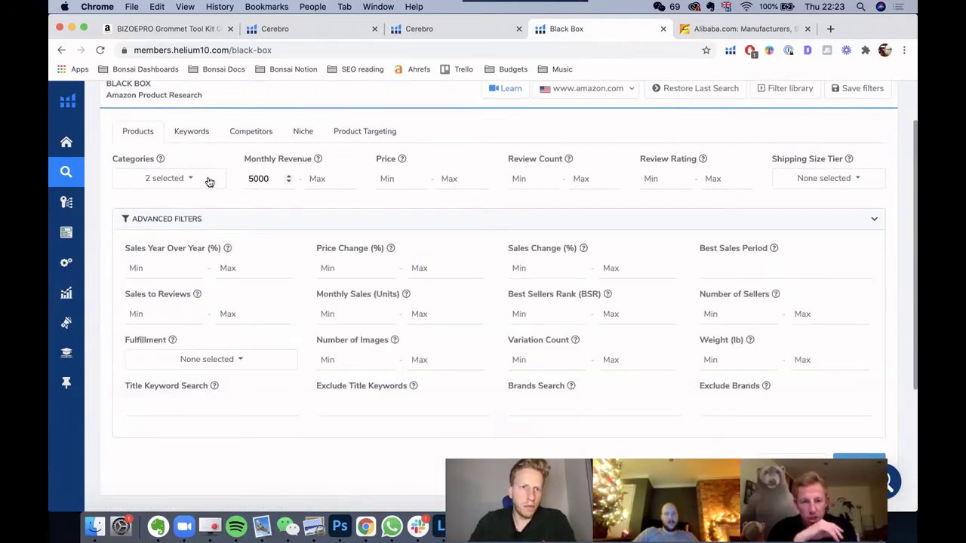
{"action": "left_click", "coordinate": [209, 182]}
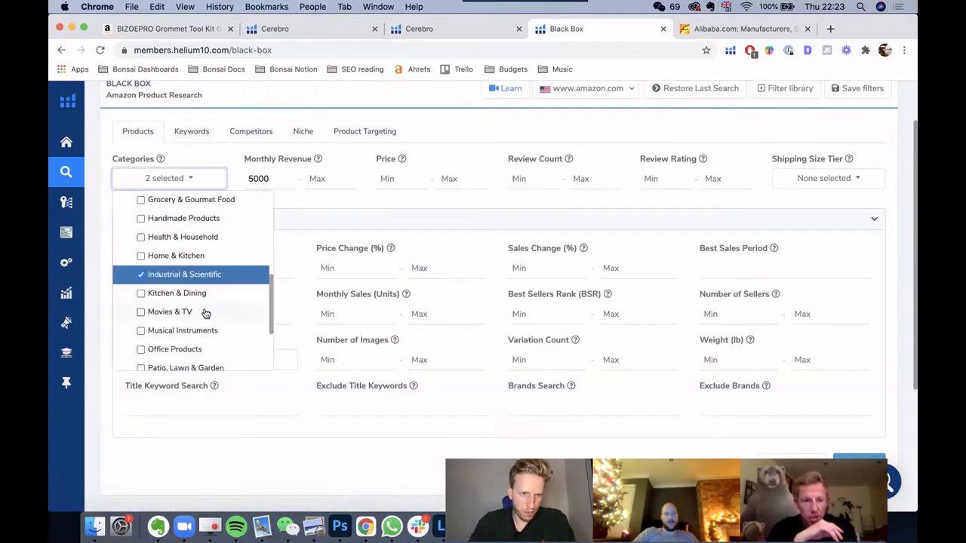
{"action": "scroll", "coordinate": [211, 302], "scroll_direction": "down", "scroll_amount": 3}
{"action": "scroll", "coordinate": [229, 313], "scroll_direction": "up", "scroll_amount": 3}
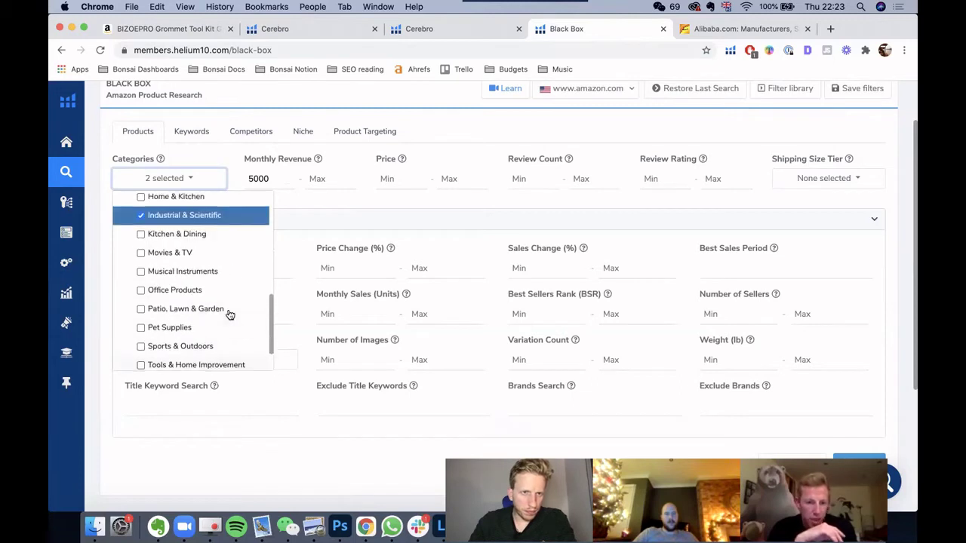
{"action": "left_click", "coordinate": [191, 250]}
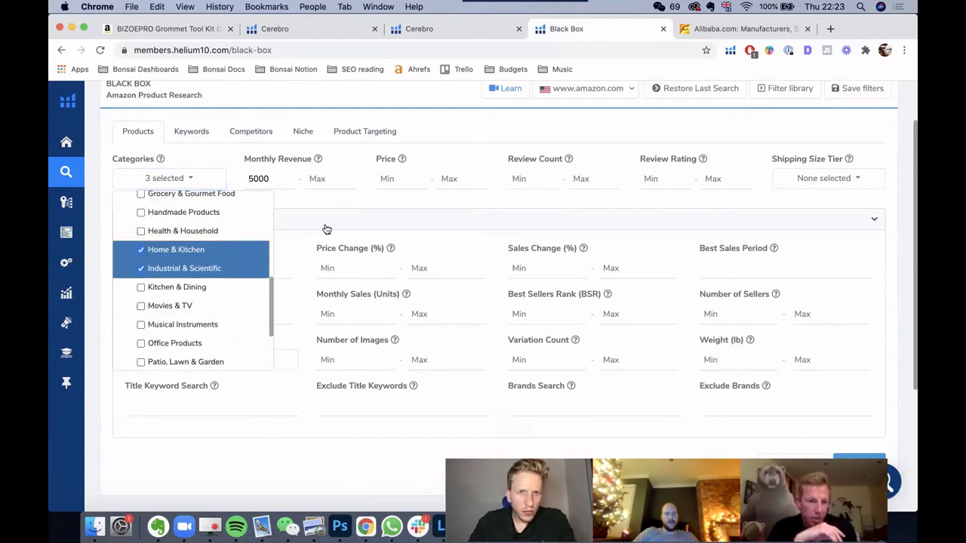
{"action": "left_click", "coordinate": [320, 222]}
- Search for products with a minimum price of 20, a maximum review rating of 4 and at most 3 images
{"action": "left_click", "coordinate": [254, 239]}
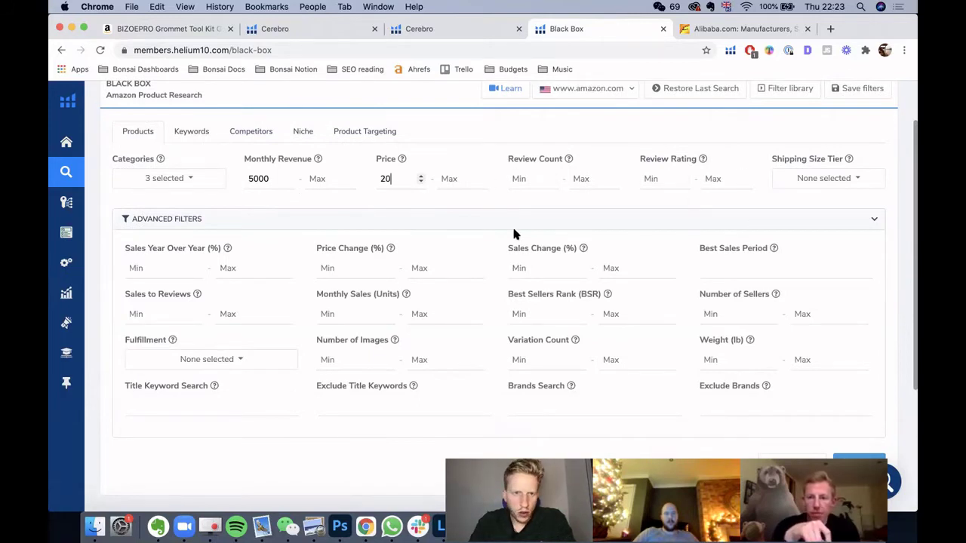
{"action": "scroll", "coordinate": [301, 265], "scroll_direction": "down", "scroll_amount": 1}
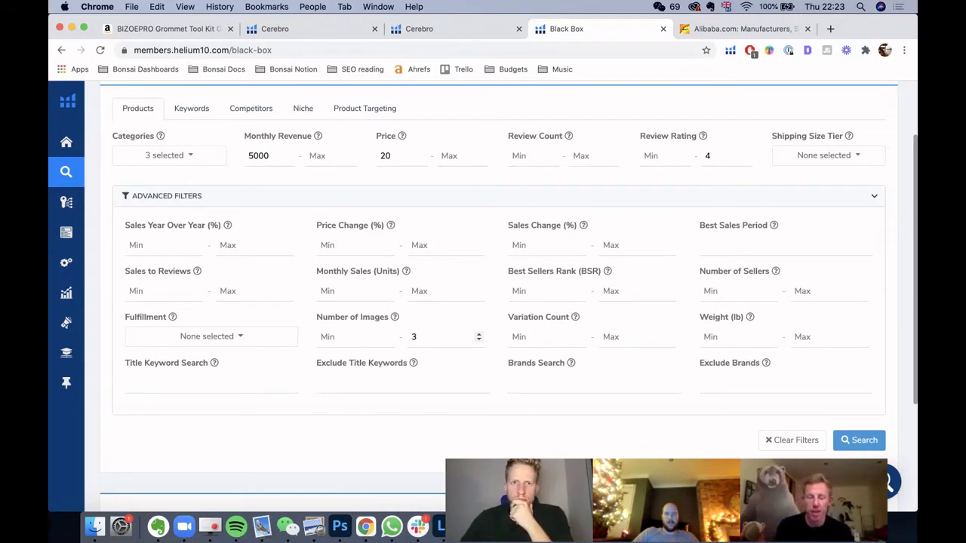
{"action": "scroll", "coordinate": [508, 293], "scroll_direction": "down", "scroll_amount": 4}
{"action": "scroll", "coordinate": [301, 359], "scroll_direction": "up", "scroll_amount": 4}
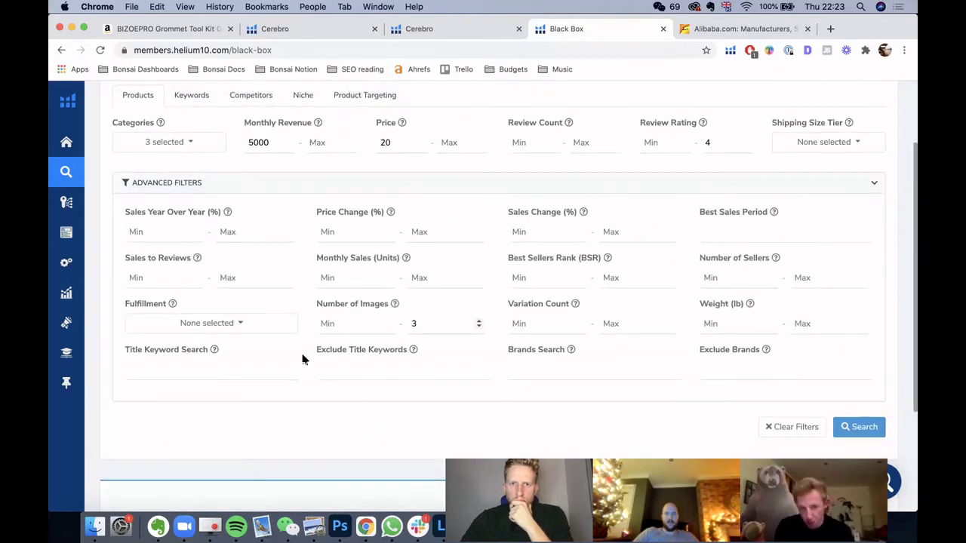
{"action": "scroll", "coordinate": [802, 367], "scroll_direction": "down", "scroll_amount": 1}
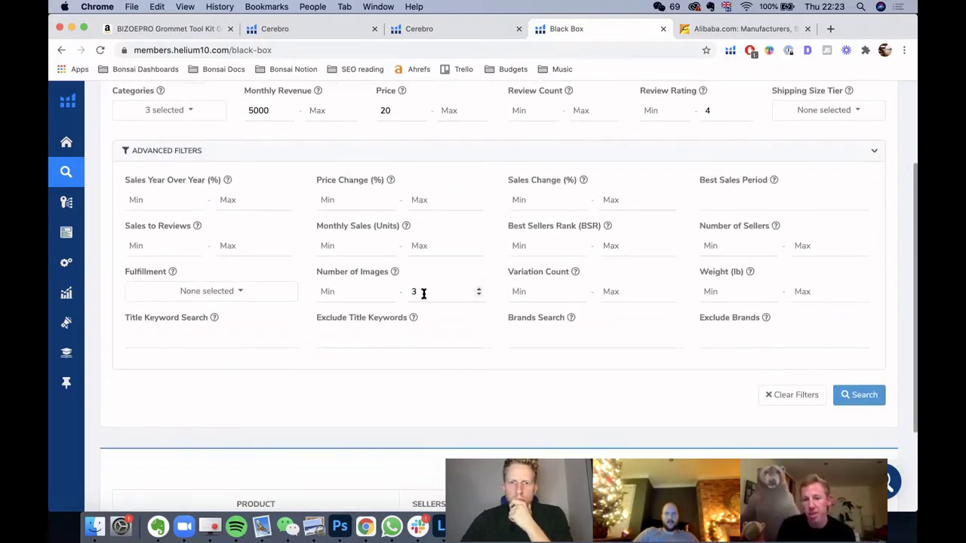
{"action": "scroll", "coordinate": [541, 300], "scroll_direction": "up", "scroll_amount": 1}
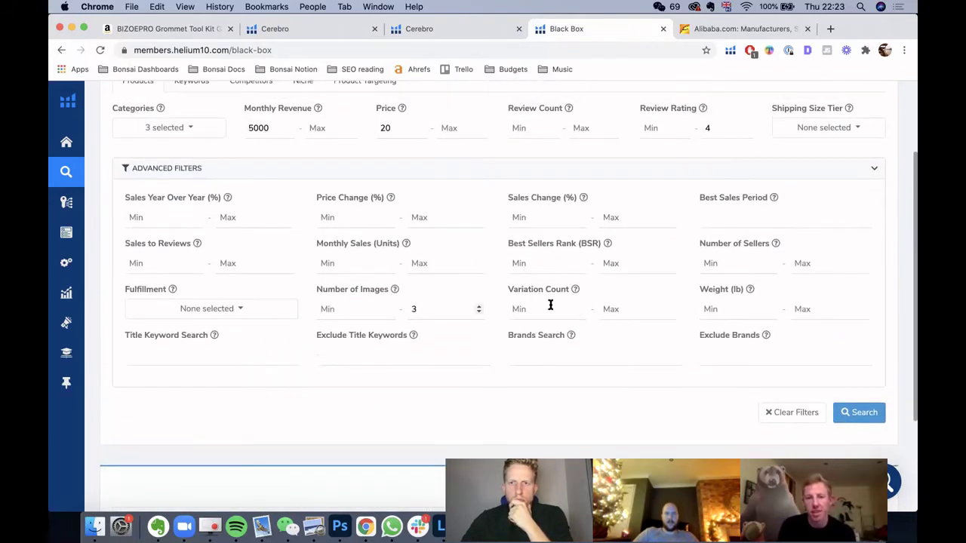
{"action": "left_click", "coordinate": [849, 413]}
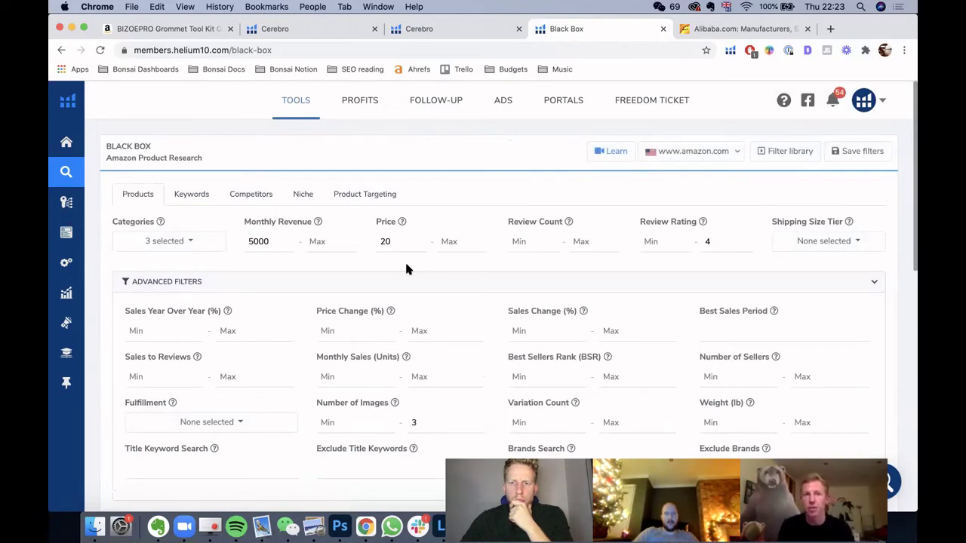
- Examine the first Black Box product results, including their price, monthly sales, revenue, reviews and sales trends
{"action": "scroll", "coordinate": [406, 270], "scroll_direction": "down", "scroll_amount": 3}
{"action": "scroll", "coordinate": [102, 308], "scroll_direction": "down", "scroll_amount": 2}
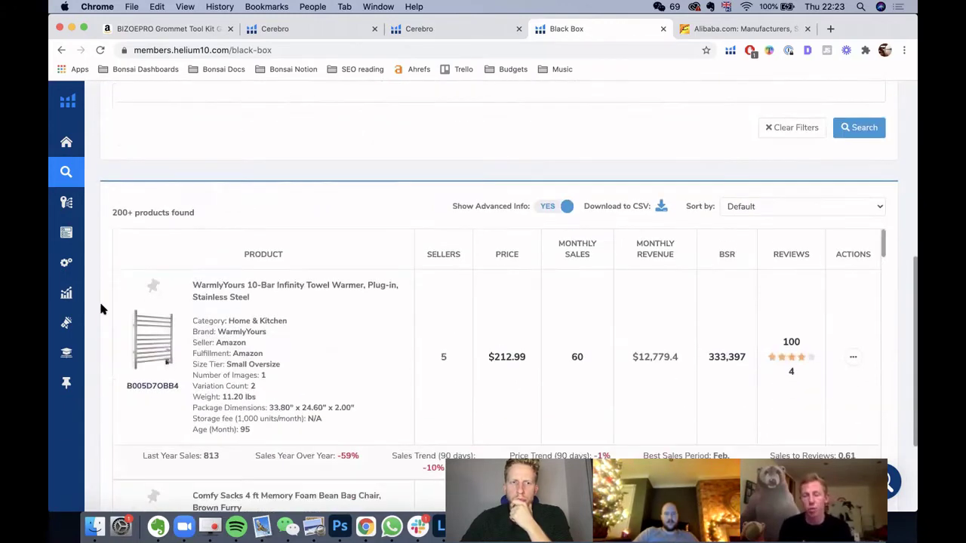
{"action": "scroll", "coordinate": [88, 269], "scroll_direction": "down", "scroll_amount": 1}
{"action": "scroll", "coordinate": [87, 265], "scroll_direction": "down", "scroll_amount": 1}
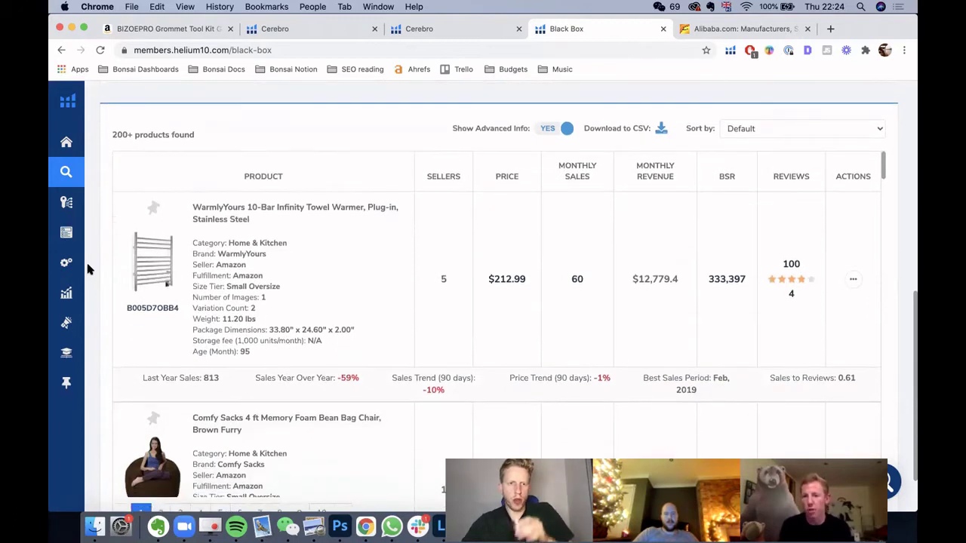
{"action": "scroll", "coordinate": [87, 265], "scroll_direction": "down", "scroll_amount": 2}
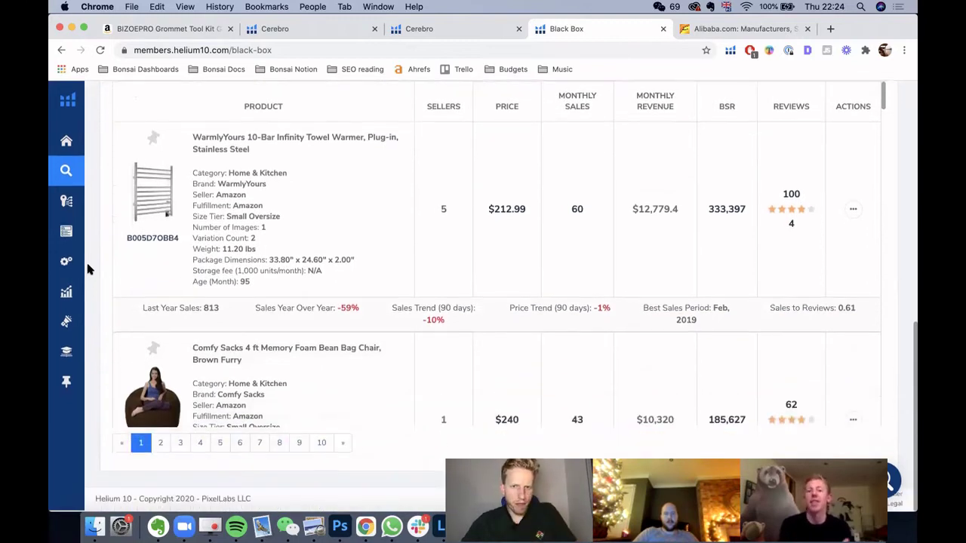
{"action": "scroll", "coordinate": [453, 237], "scroll_direction": "down", "scroll_amount": 3}
{"action": "scroll", "coordinate": [454, 240], "scroll_direction": "down", "scroll_amount": 3}
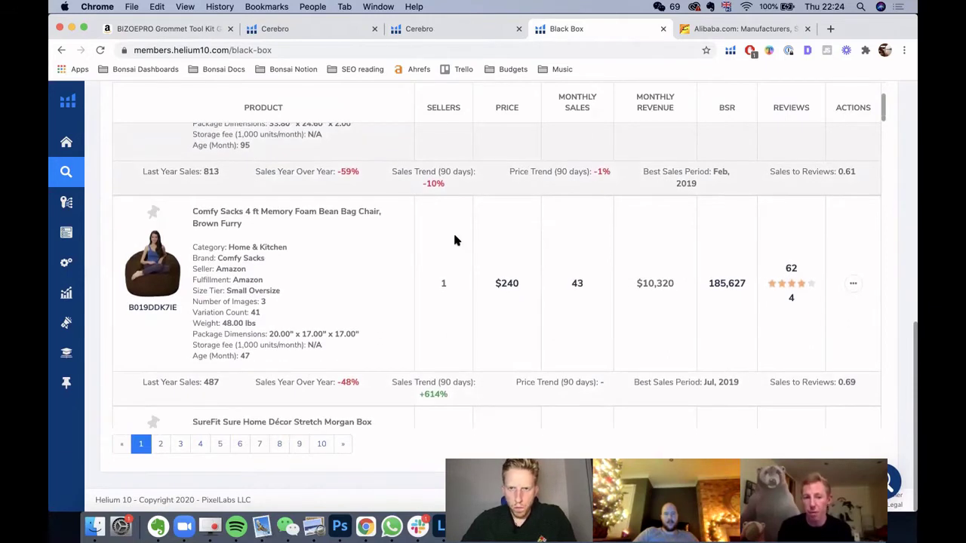
{"action": "scroll", "coordinate": [454, 240], "scroll_direction": "down", "scroll_amount": 1}
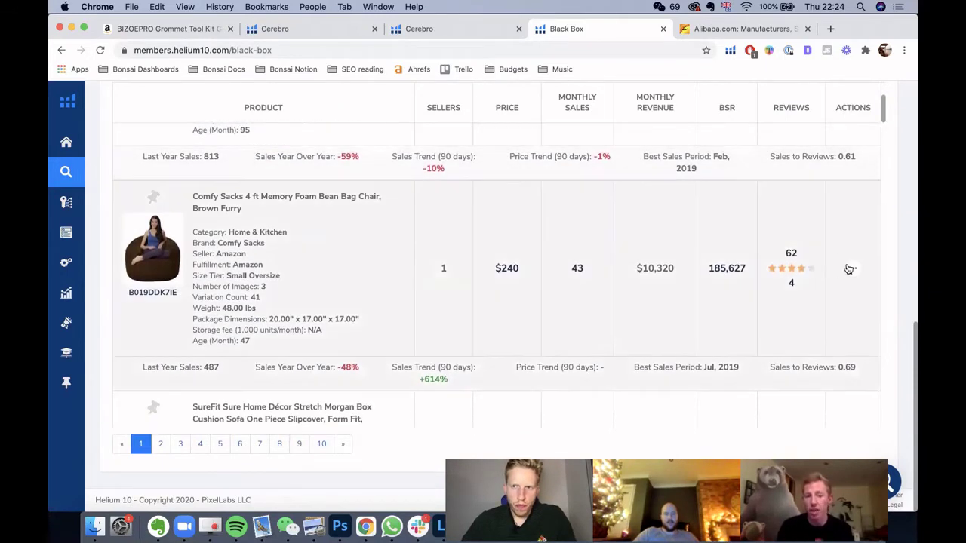
- Open the Amazon page of the Comfy Sacks 4 ft bean bag chair and look through its product images
{"action": "left_click", "coordinate": [849, 269]}
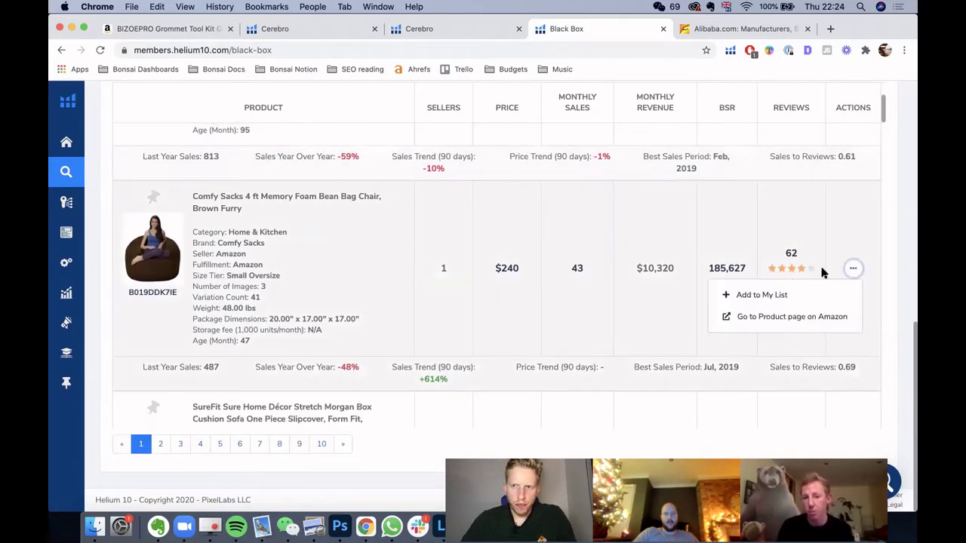
{"action": "left_click", "coordinate": [519, 307]}
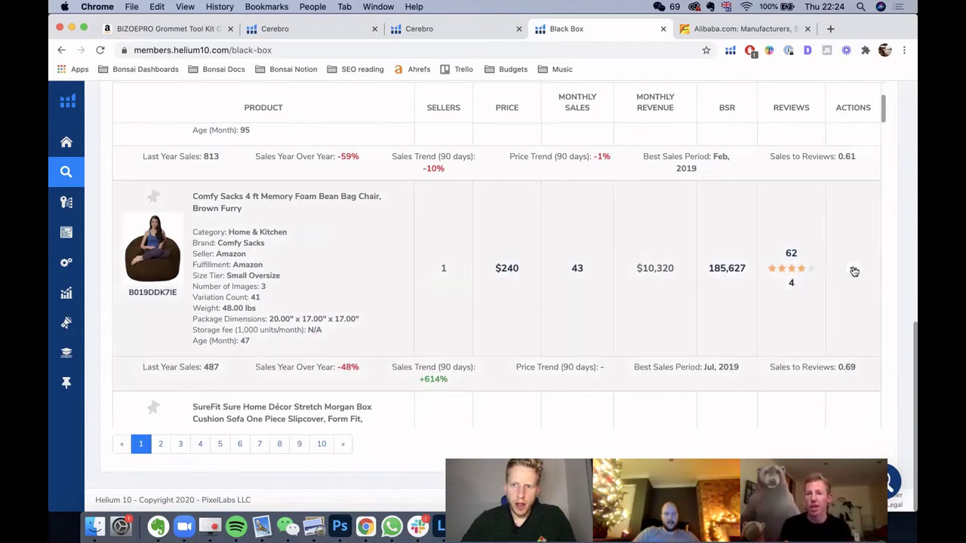
{"action": "left_click", "coordinate": [853, 268]}
{"action": "left_click", "coordinate": [776, 320]}
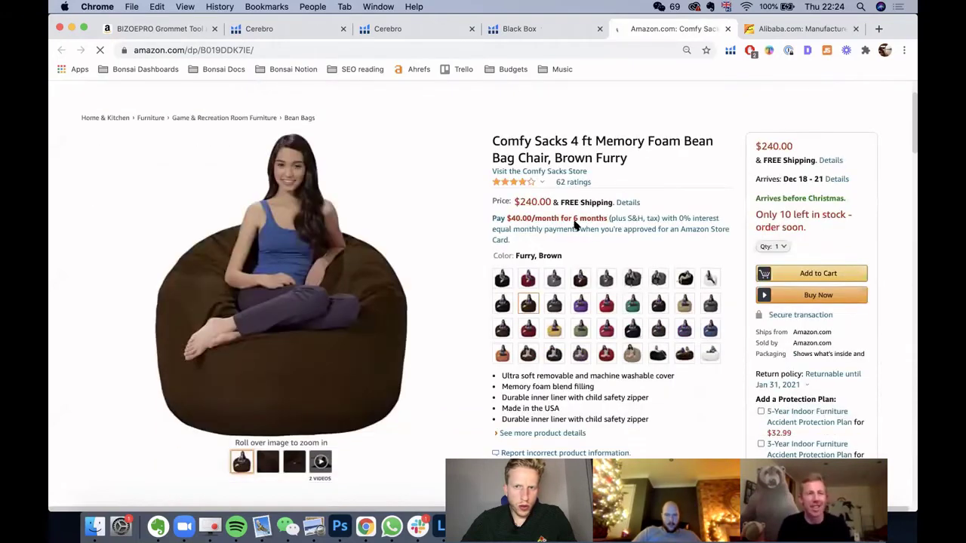
{"action": "scroll", "coordinate": [417, 244], "scroll_direction": "down", "scroll_amount": 3}
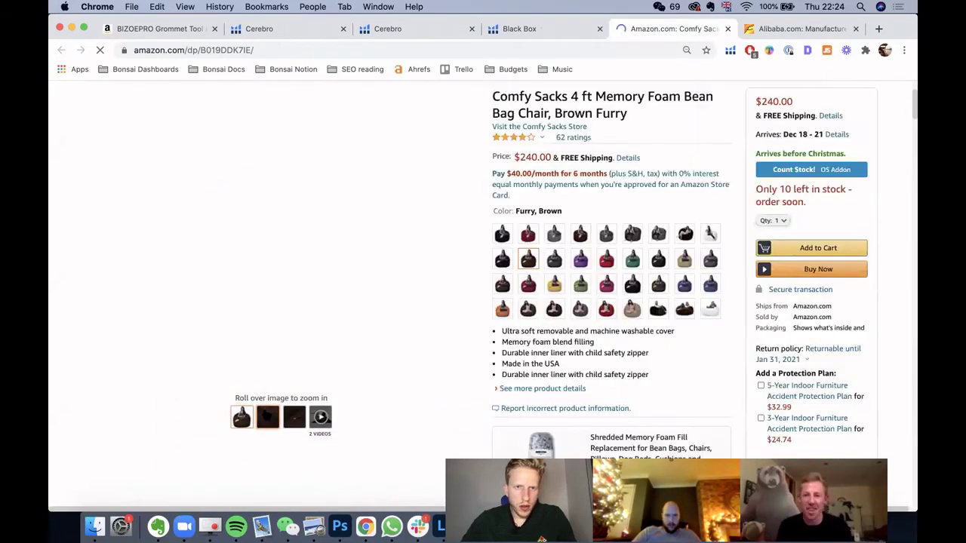
{"action": "mouse_move", "coordinate": [287, 417]}
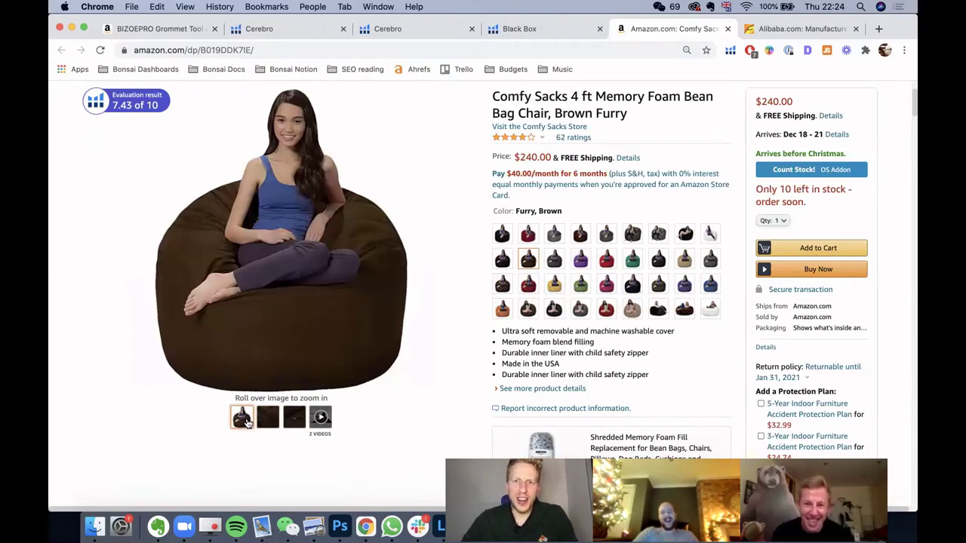
- Show the bean bag chair's sales rank chart for all time and review it along with the revenue calculator and listing details
{"action": "scroll", "coordinate": [485, 249], "scroll_direction": "down", "scroll_amount": 10}
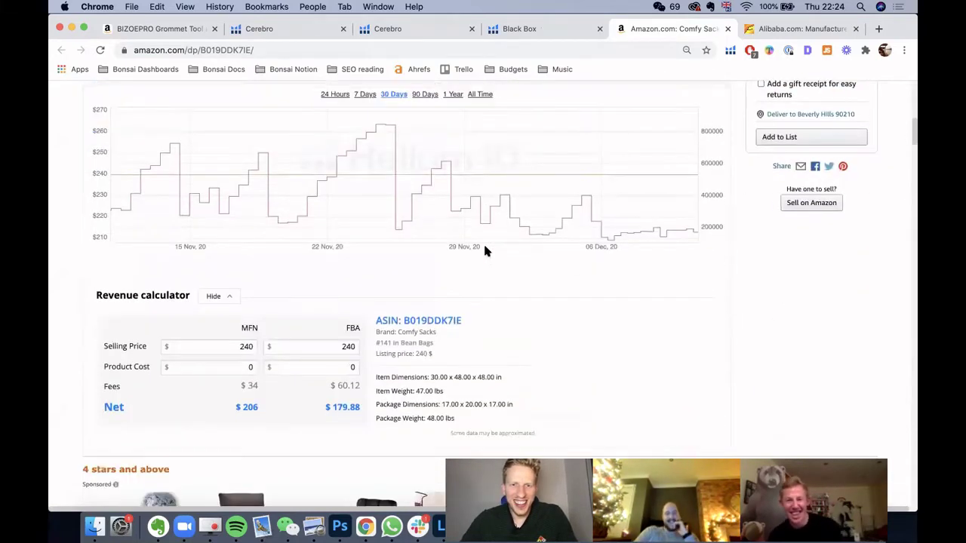
{"action": "scroll", "coordinate": [485, 251], "scroll_direction": "up", "scroll_amount": 1}
{"action": "left_click", "coordinate": [483, 135]}
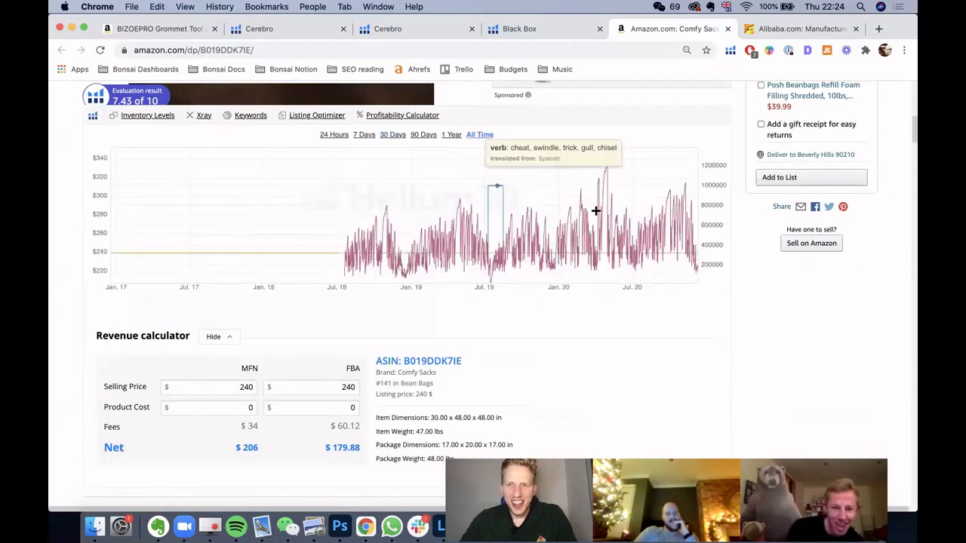
{"action": "scroll", "coordinate": [651, 218], "scroll_direction": "up", "scroll_amount": 10}
{"action": "scroll", "coordinate": [653, 220], "scroll_direction": "down", "scroll_amount": 6}
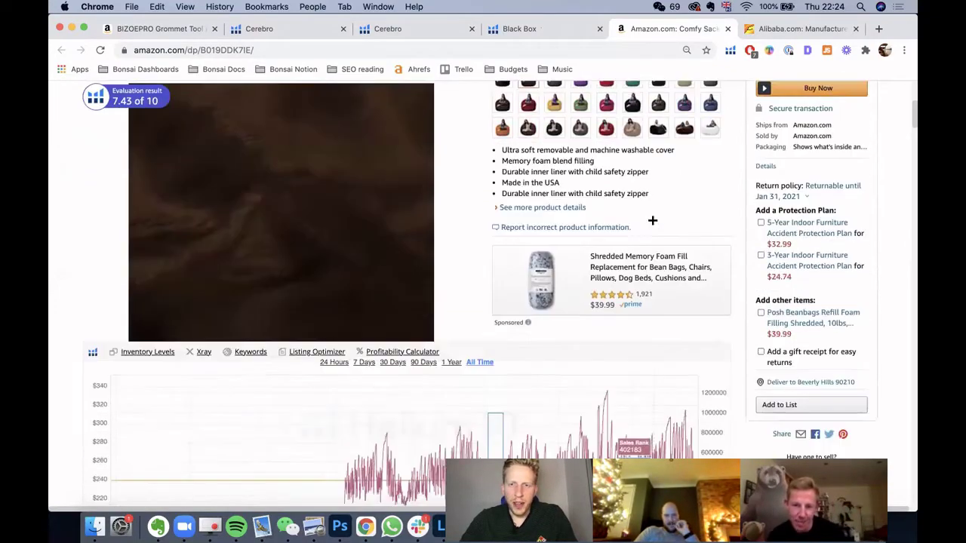
{"action": "scroll", "coordinate": [652, 220], "scroll_direction": "down", "scroll_amount": 6}
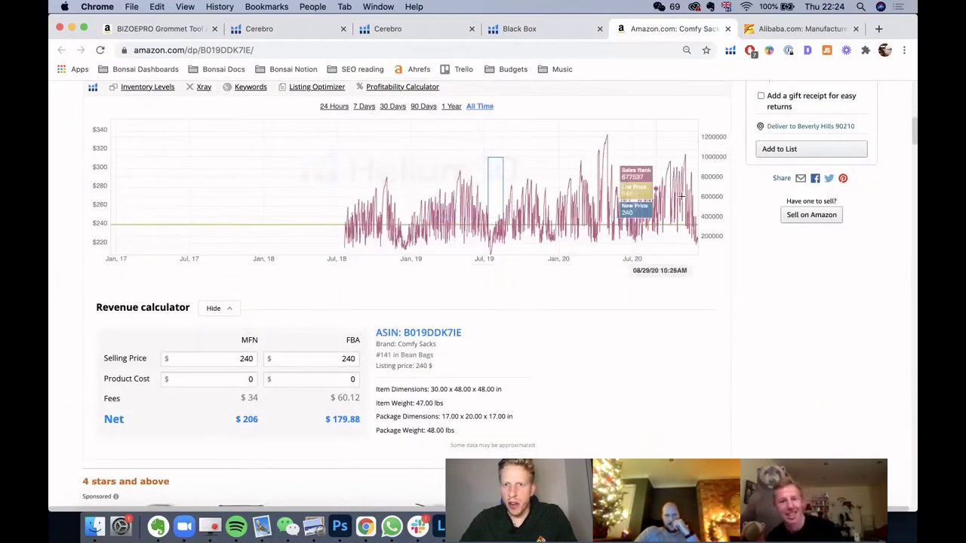
{"action": "scroll", "coordinate": [519, 195], "scroll_direction": "up", "scroll_amount": 10}
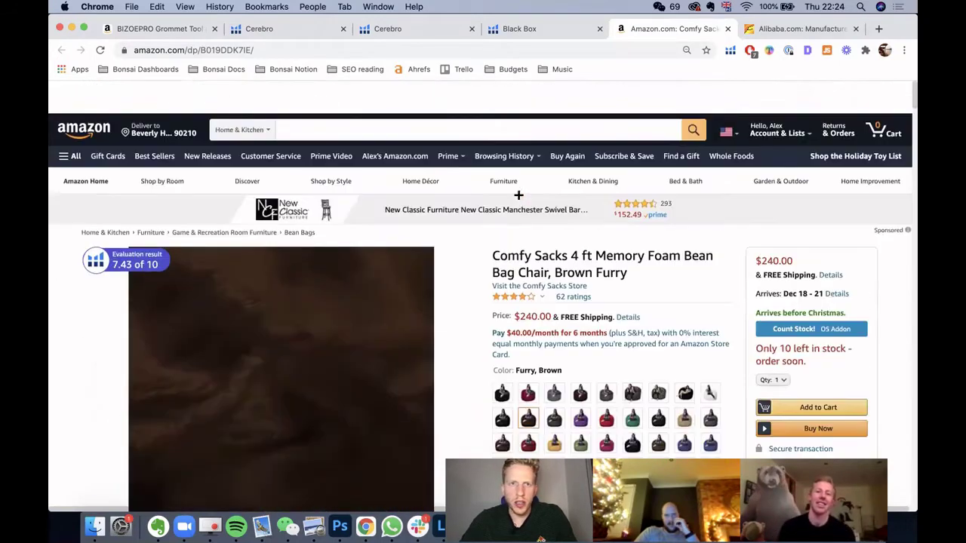
- Review the bean bag chair's title, price, color variations and bullet points on its Amazon listing
{"action": "scroll", "coordinate": [518, 194], "scroll_direction": "down", "scroll_amount": 3}
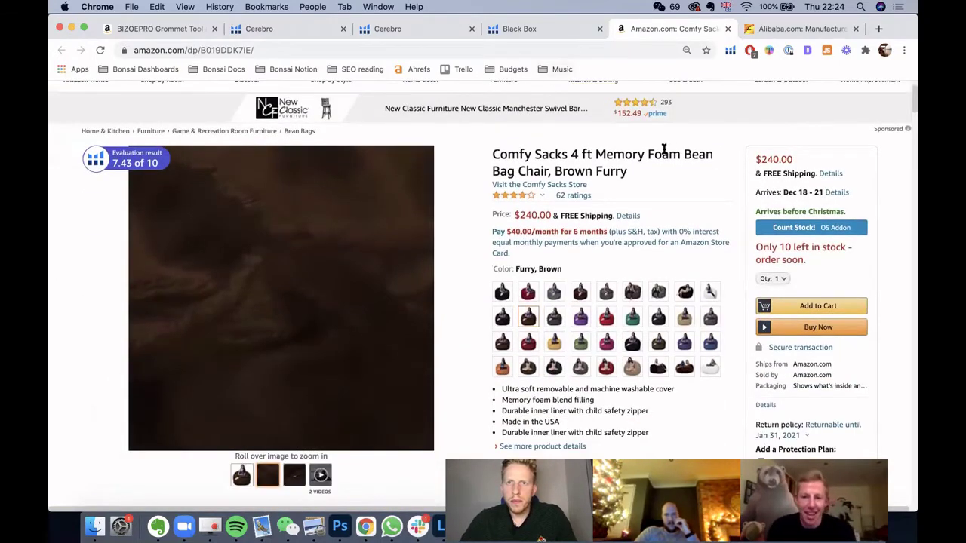
{"action": "scroll", "coordinate": [663, 151], "scroll_direction": "up", "scroll_amount": 2}
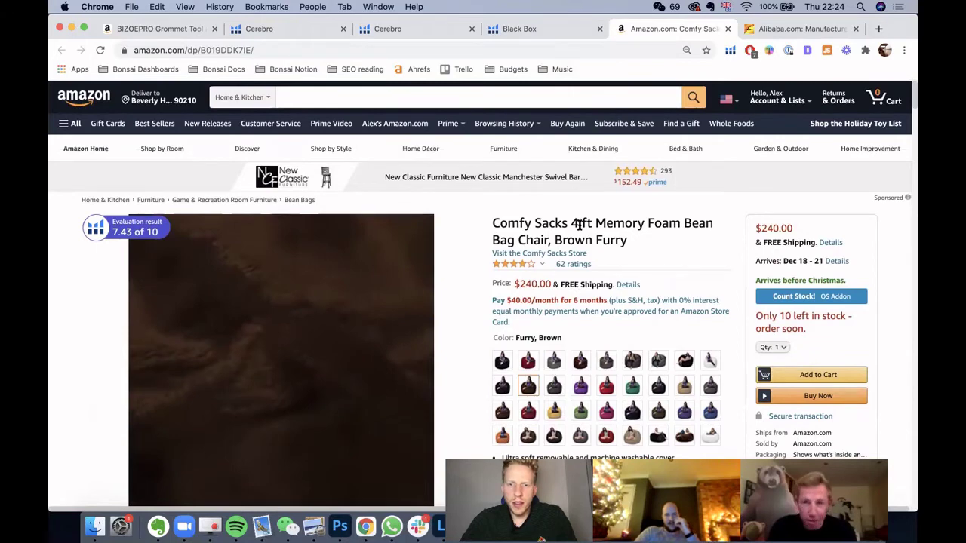
{"action": "scroll", "coordinate": [577, 223], "scroll_direction": "down", "scroll_amount": 3}
{"action": "scroll", "coordinate": [578, 224], "scroll_direction": "up", "scroll_amount": 3}
{"action": "scroll", "coordinate": [579, 227], "scroll_direction": "down", "scroll_amount": 1}
{"action": "scroll", "coordinate": [579, 228], "scroll_direction": "down", "scroll_amount": 3}
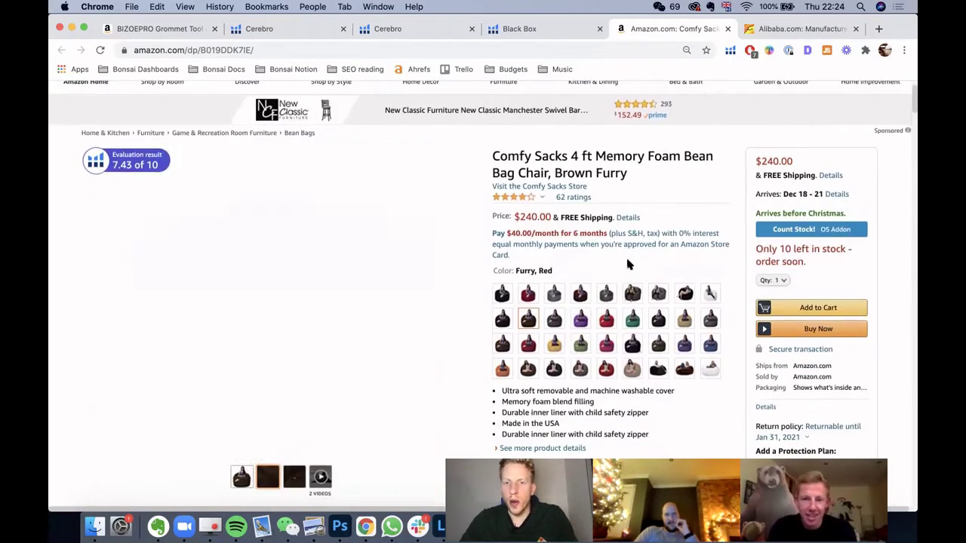
{"action": "scroll", "coordinate": [583, 207], "scroll_direction": "up", "scroll_amount": 3}
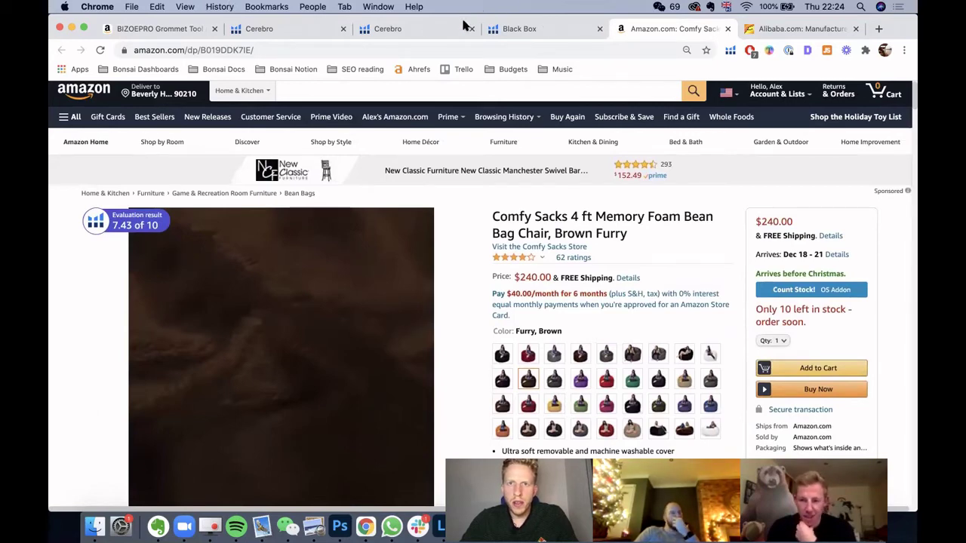
- Return to the Black Box results and examine further products' price, monthly sales, image count, reviews and sales trends
{"action": "left_click", "coordinate": [543, 28]}
{"action": "scroll", "coordinate": [459, 267], "scroll_direction": "down", "scroll_amount": 3}
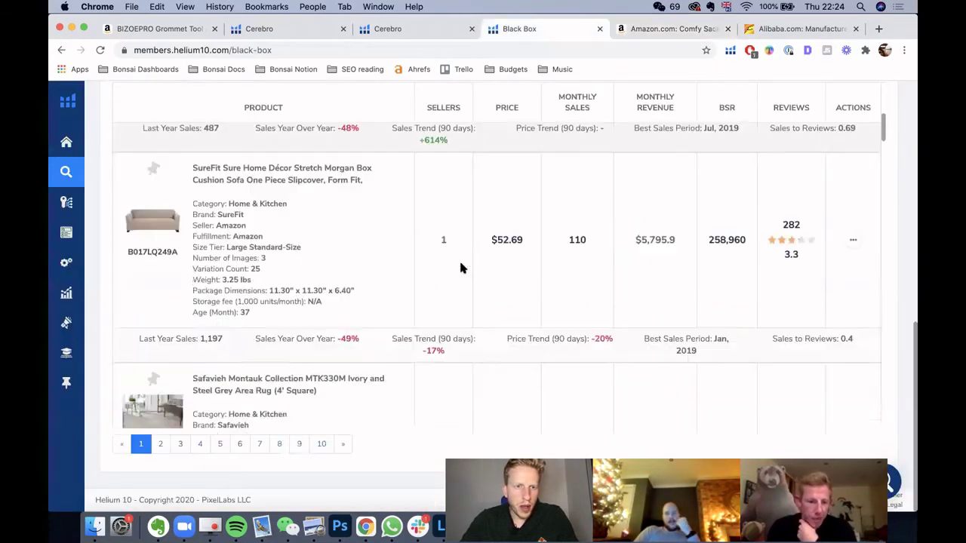
{"action": "scroll", "coordinate": [462, 268], "scroll_direction": "down", "scroll_amount": 3}
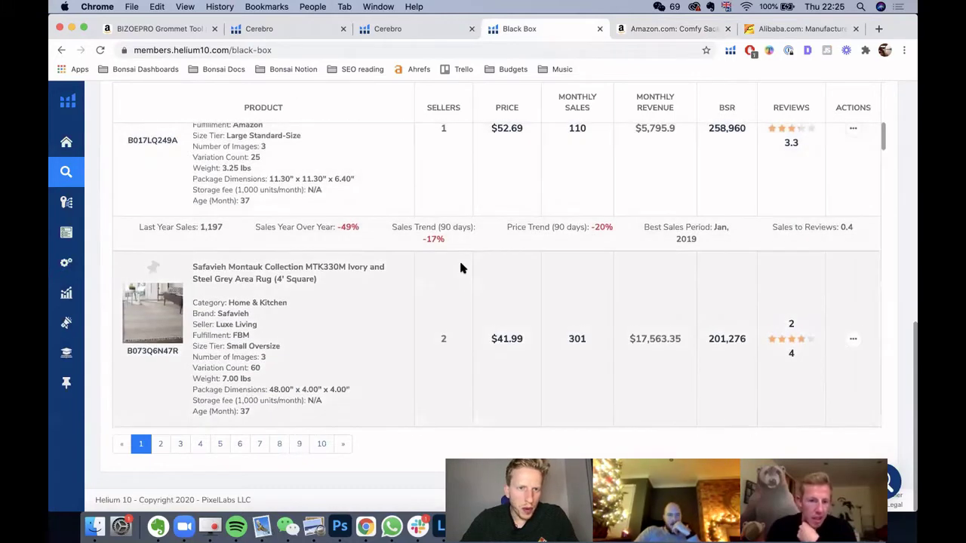
{"action": "scroll", "coordinate": [462, 268], "scroll_direction": "down", "scroll_amount": 3}
{"action": "scroll", "coordinate": [462, 268], "scroll_direction": "down", "scroll_amount": 3}
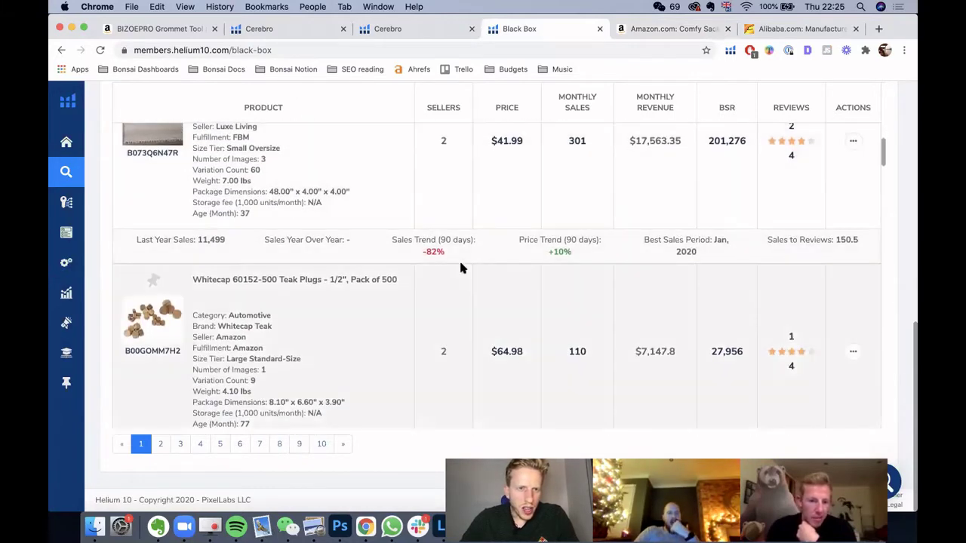
{"action": "scroll", "coordinate": [462, 267], "scroll_direction": "down", "scroll_amount": 1}
{"action": "scroll", "coordinate": [462, 268], "scroll_direction": "down", "scroll_amount": 2}
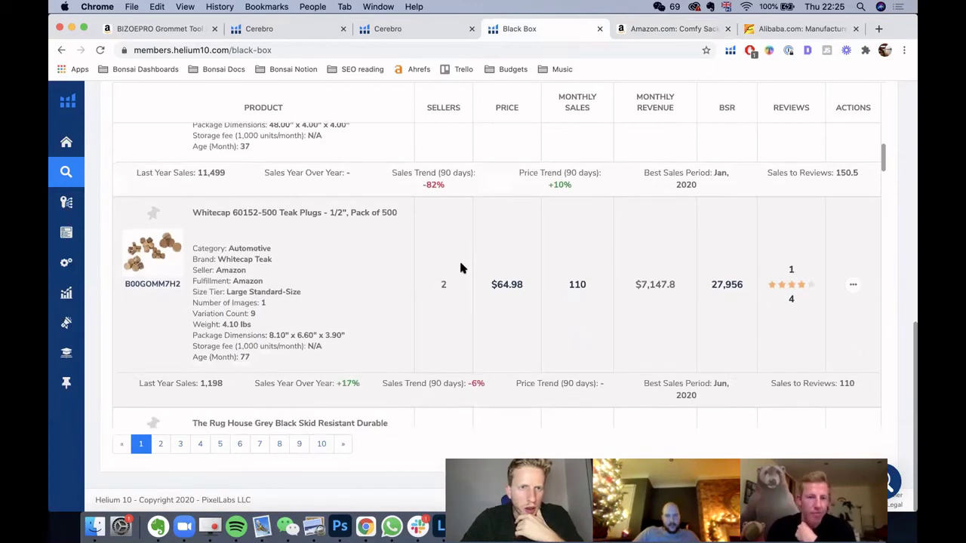
{"action": "scroll", "coordinate": [460, 264], "scroll_direction": "down", "scroll_amount": 1}
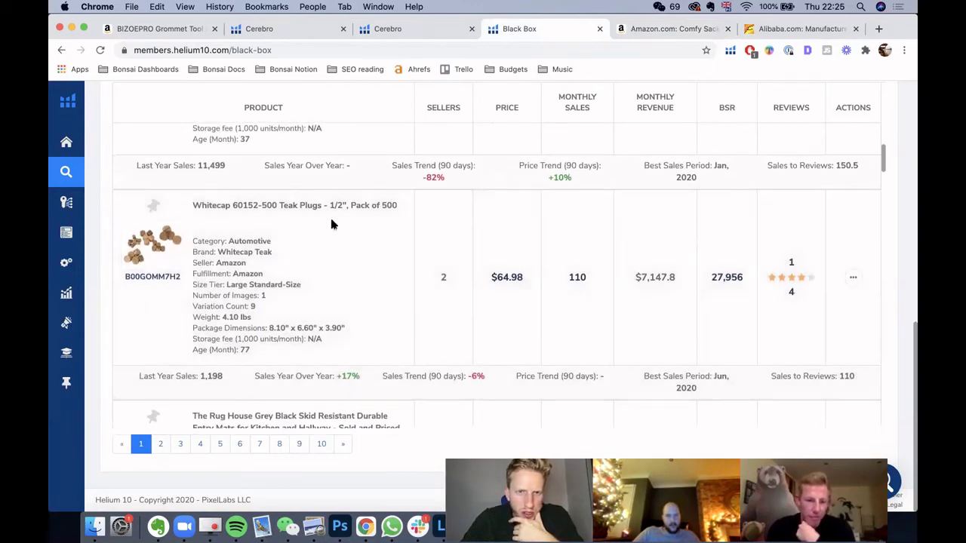
{"action": "scroll", "coordinate": [372, 259], "scroll_direction": "down", "scroll_amount": 1}
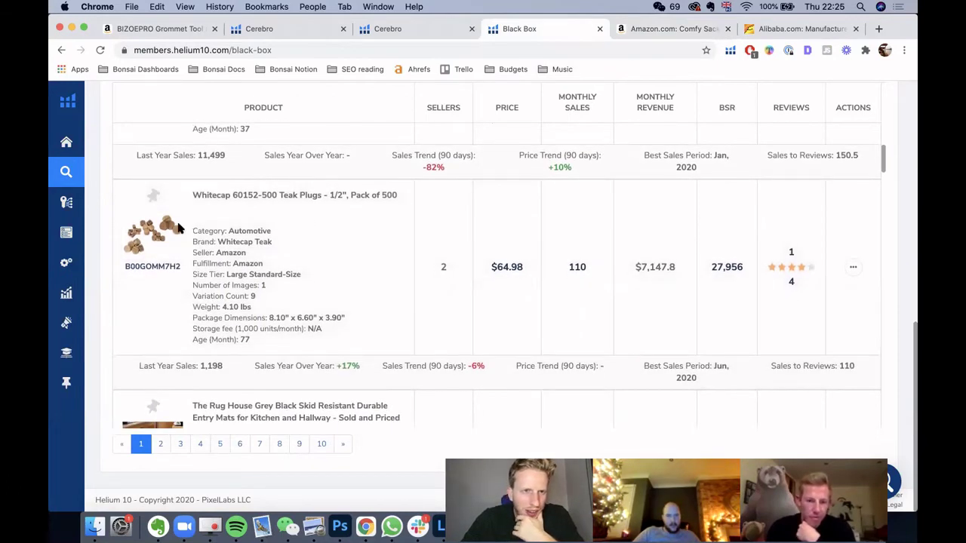
{"action": "scroll", "coordinate": [305, 230], "scroll_direction": "down", "scroll_amount": 5}
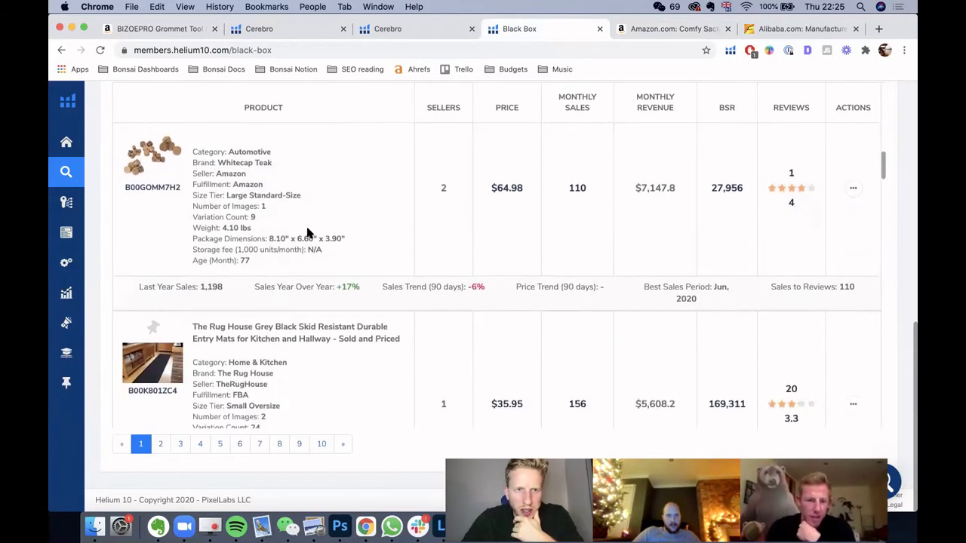
{"action": "scroll", "coordinate": [307, 232], "scroll_direction": "up", "scroll_amount": 2}
{"action": "scroll", "coordinate": [307, 232], "scroll_direction": "down", "scroll_amount": 5}
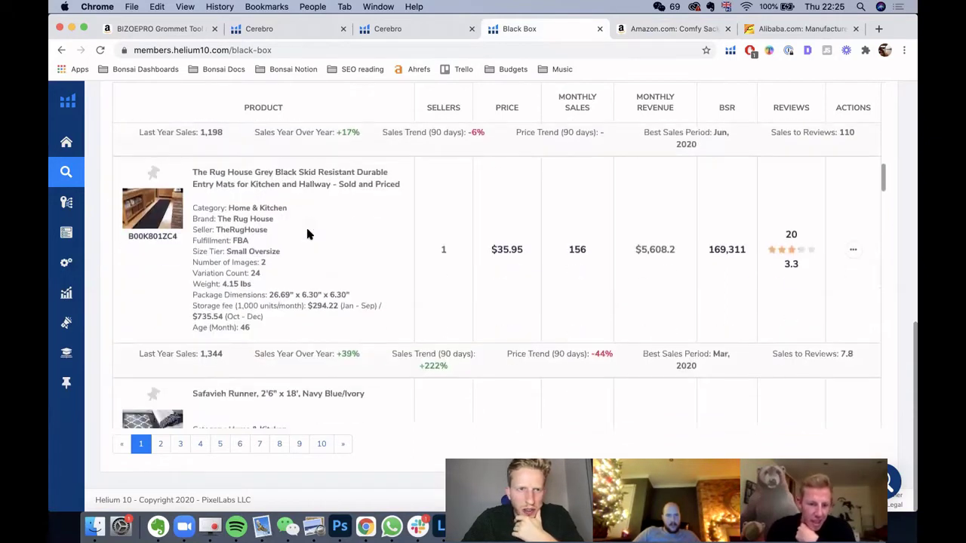
{"action": "scroll", "coordinate": [307, 235], "scroll_direction": "down", "scroll_amount": 2}
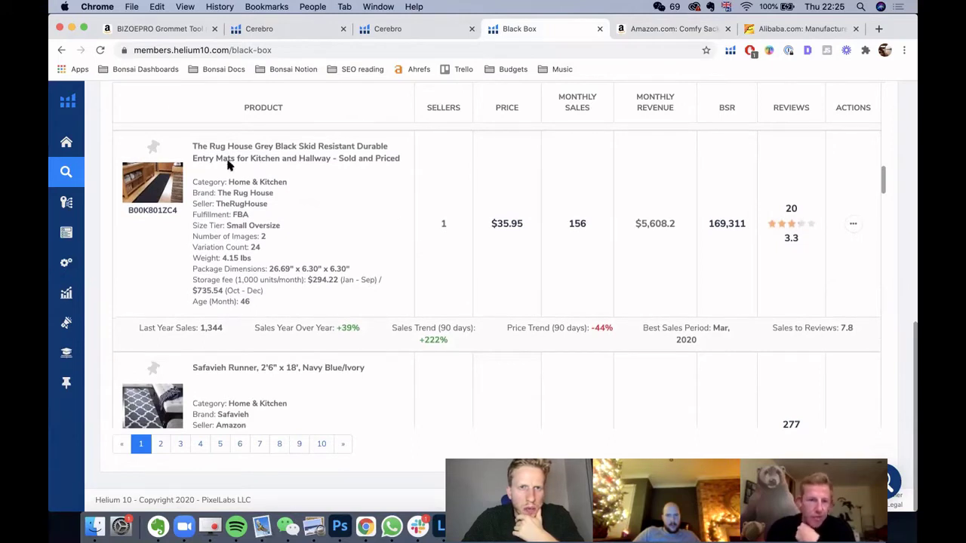
- Open the Amazon page of The Rug House grey black entry mat and look through its product images
{"action": "left_click", "coordinate": [851, 225]}
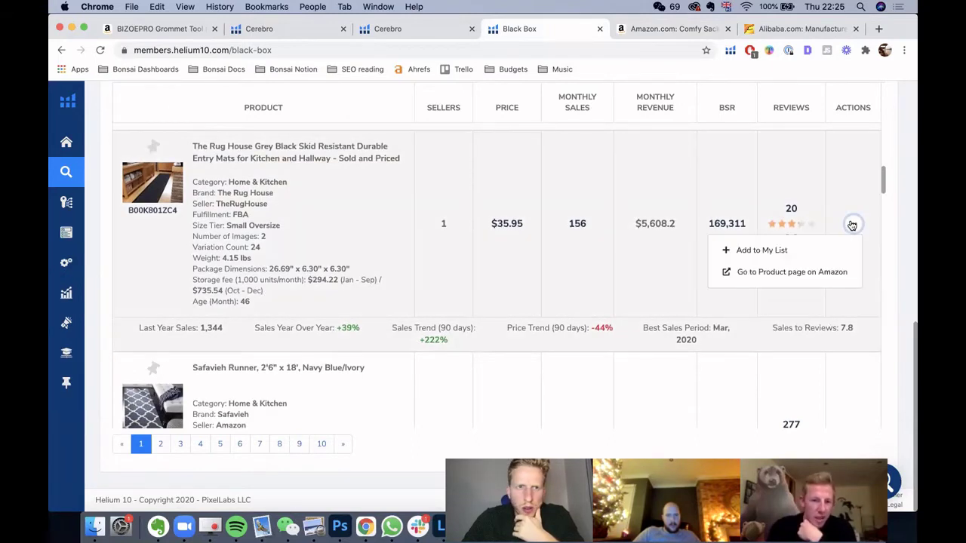
{"action": "left_click", "coordinate": [768, 273]}
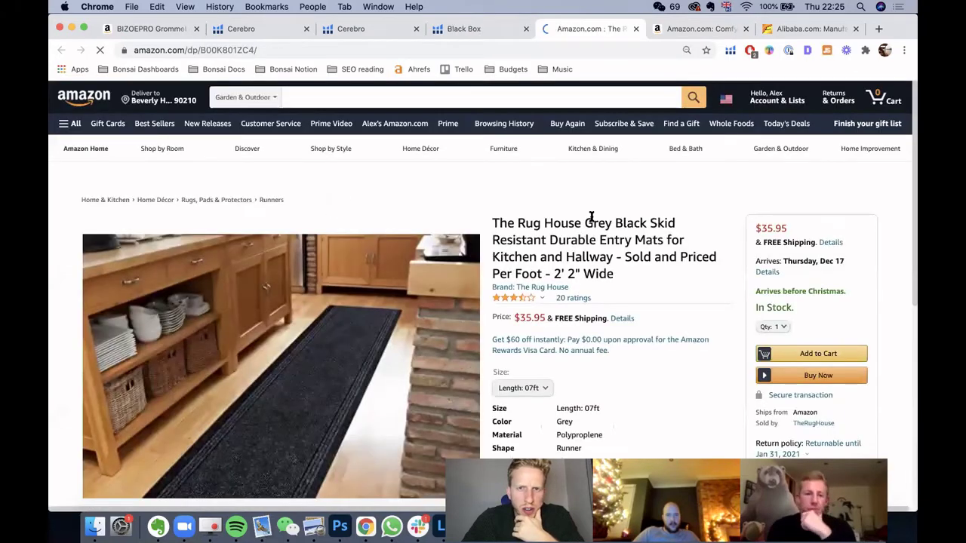
{"action": "scroll", "coordinate": [705, 249], "scroll_direction": "down", "scroll_amount": 4}
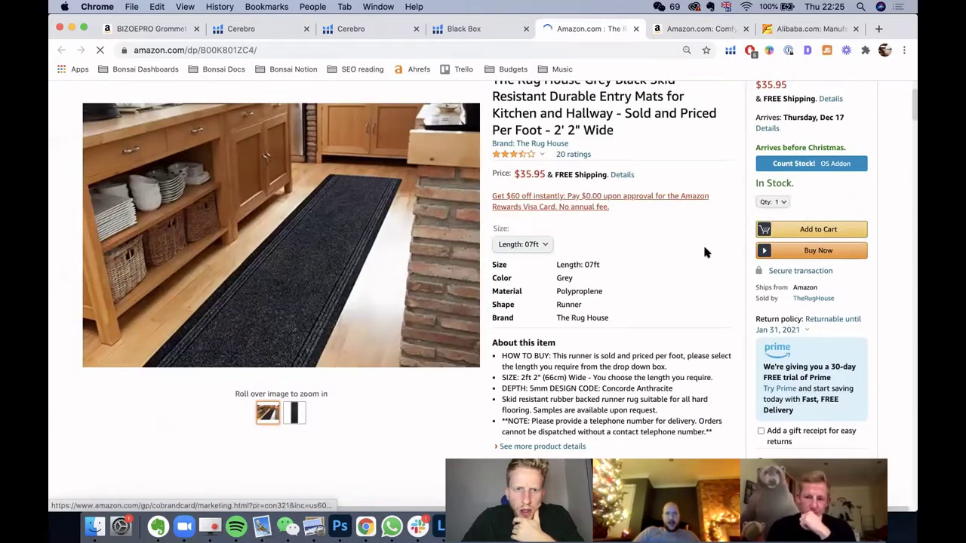
{"action": "mouse_move", "coordinate": [297, 412]}
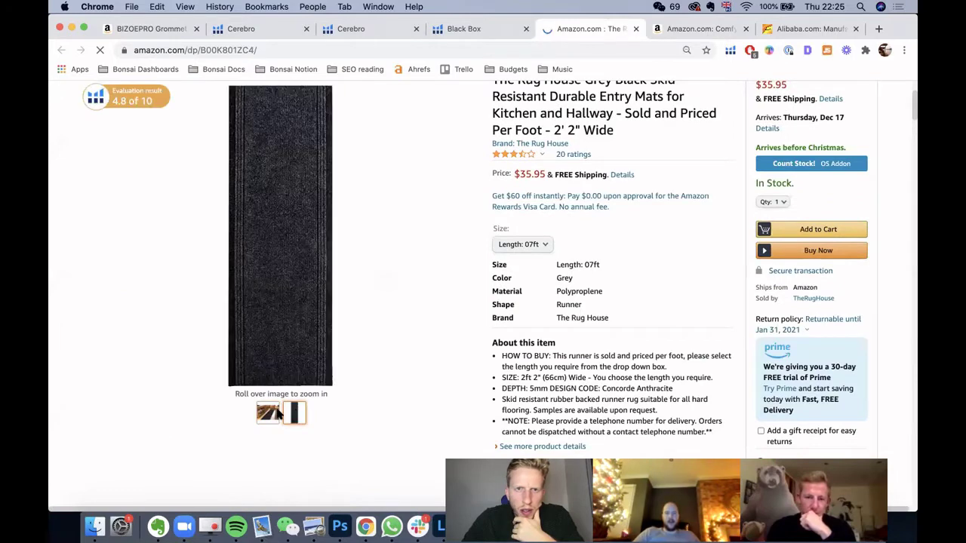
{"action": "mouse_move", "coordinate": [267, 413]}
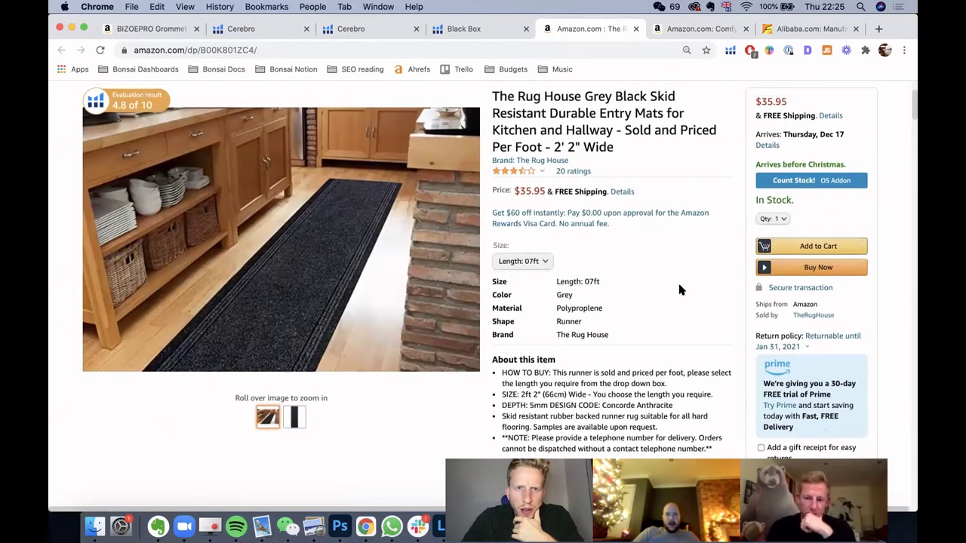
- Show the Rug House mat's price and sales rank chart for all time
{"action": "scroll", "coordinate": [677, 280], "scroll_direction": "down", "scroll_amount": 3}
{"action": "scroll", "coordinate": [678, 285], "scroll_direction": "down", "scroll_amount": 3}
{"action": "scroll", "coordinate": [679, 286], "scroll_direction": "up", "scroll_amount": 2}
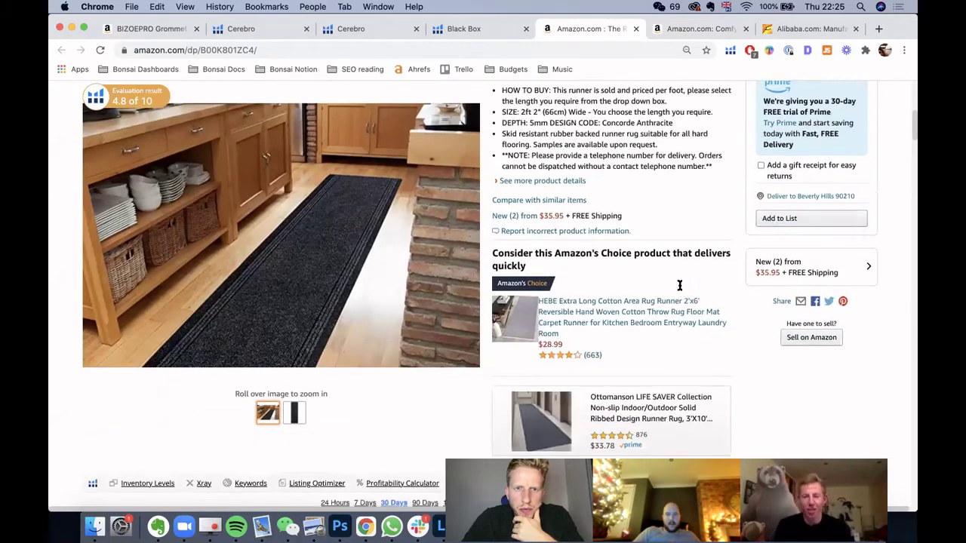
{"action": "scroll", "coordinate": [679, 285], "scroll_direction": "down", "scroll_amount": 6}
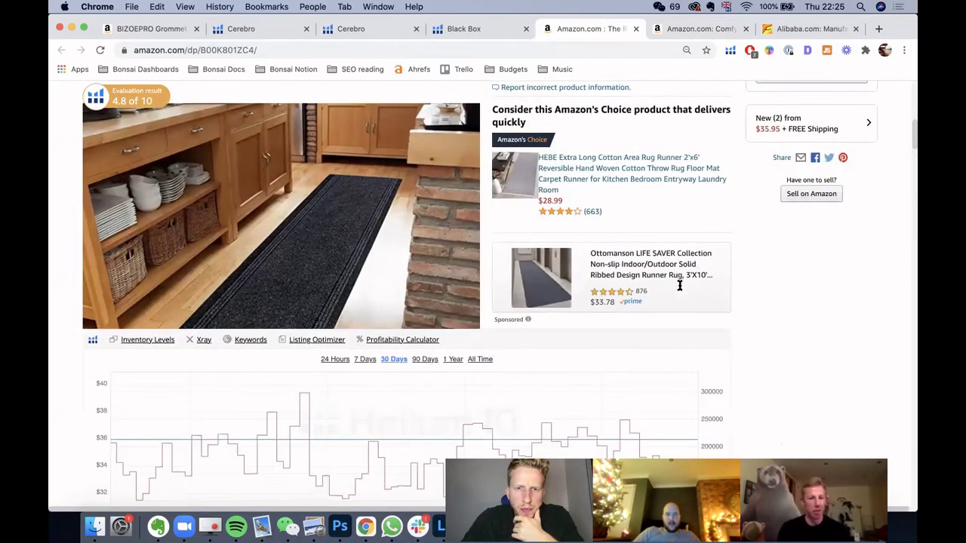
{"action": "left_click", "coordinate": [480, 230]}
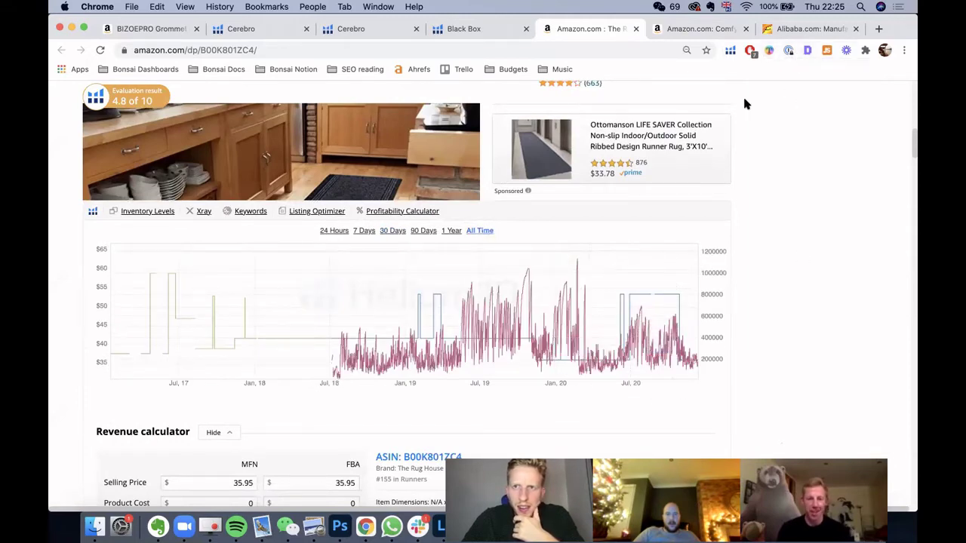
- Run Xray product research on the Rug House mat listing, check the variations' sales and revenue, and close it
{"action": "left_click", "coordinate": [729, 52]}
{"action": "left_click", "coordinate": [616, 148]}
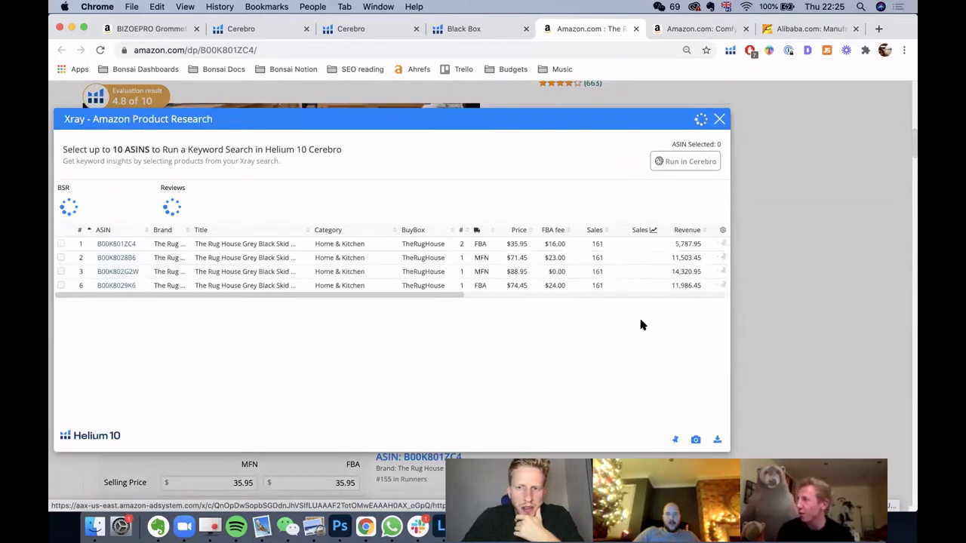
{"action": "left_click", "coordinate": [719, 122]}
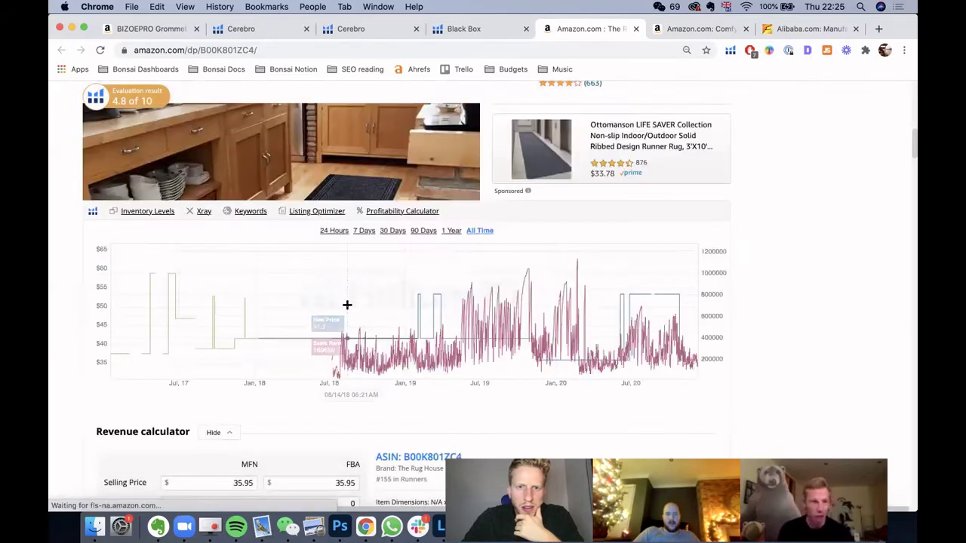
- Examine the Rug House mat's related products, best sellers rank, product details and main listing information
{"action": "scroll", "coordinate": [346, 304], "scroll_direction": "down", "scroll_amount": 10}
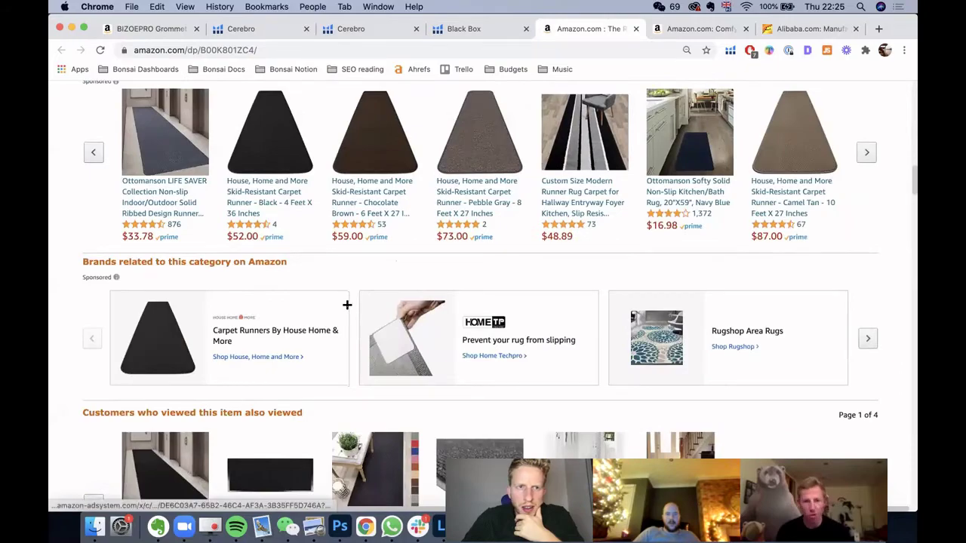
{"action": "scroll", "coordinate": [347, 304], "scroll_direction": "down", "scroll_amount": 10}
{"action": "scroll", "coordinate": [347, 304], "scroll_direction": "down", "scroll_amount": 5}
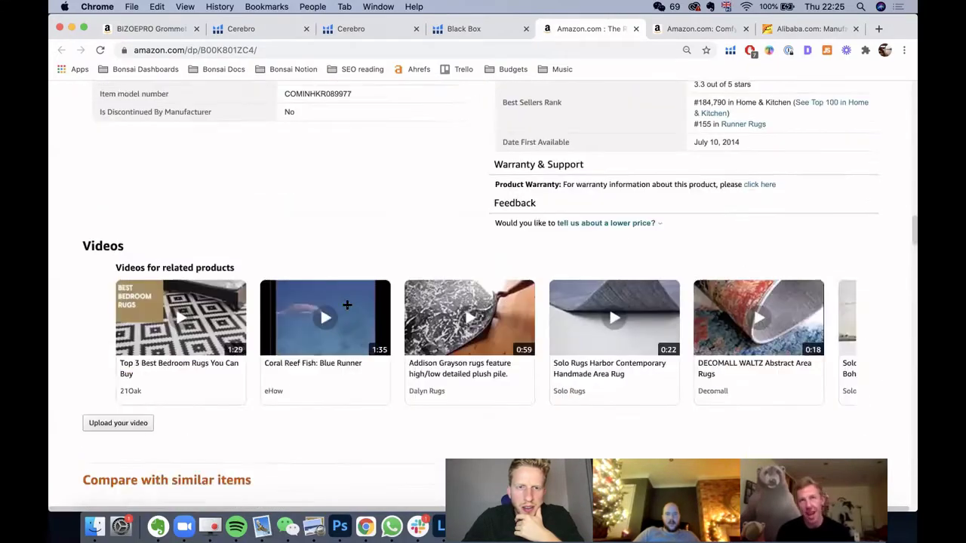
{"action": "scroll", "coordinate": [347, 304], "scroll_direction": "up", "scroll_amount": 15}
{"action": "scroll", "coordinate": [347, 304], "scroll_direction": "up", "scroll_amount": 15}
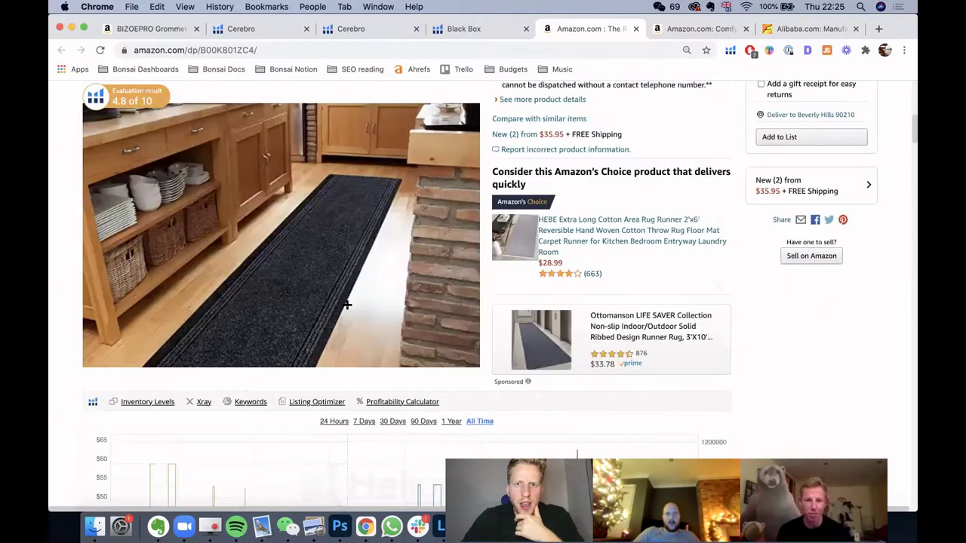
{"action": "scroll", "coordinate": [347, 304], "scroll_direction": "up", "scroll_amount": 2}
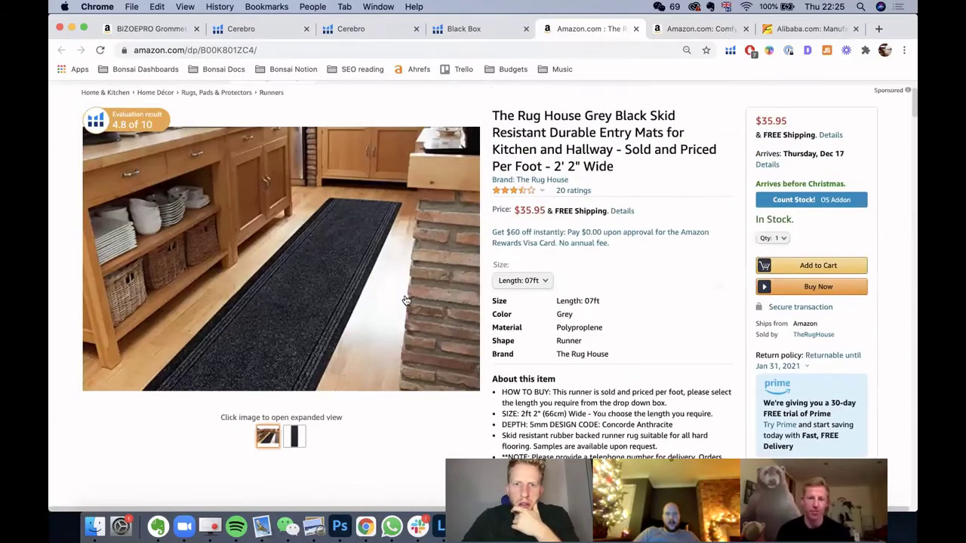
- Look through the length options offered for the Rug House mat
{"action": "left_click", "coordinate": [530, 281]}
{"action": "scroll", "coordinate": [533, 324], "scroll_direction": "down", "scroll_amount": 5}
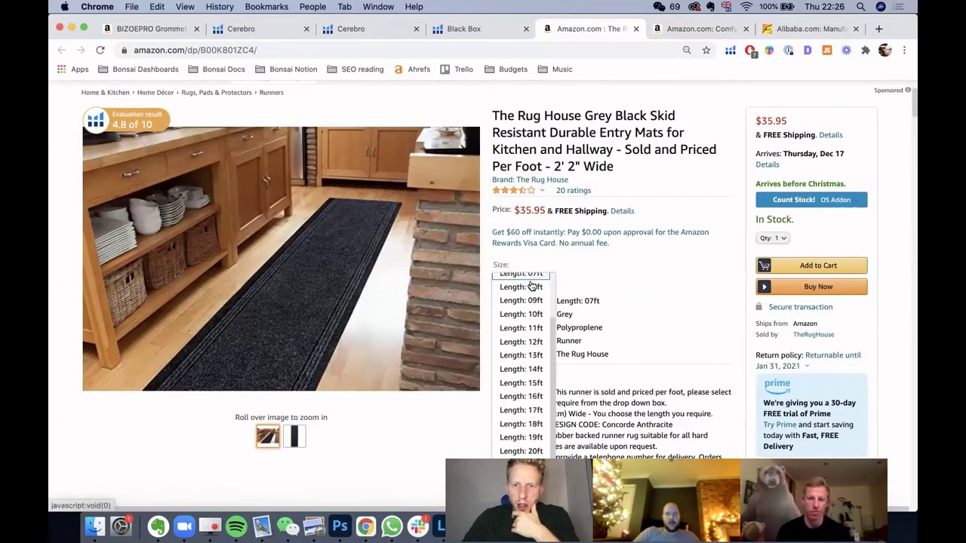
{"action": "scroll", "coordinate": [535, 287], "scroll_direction": "up", "scroll_amount": 5}
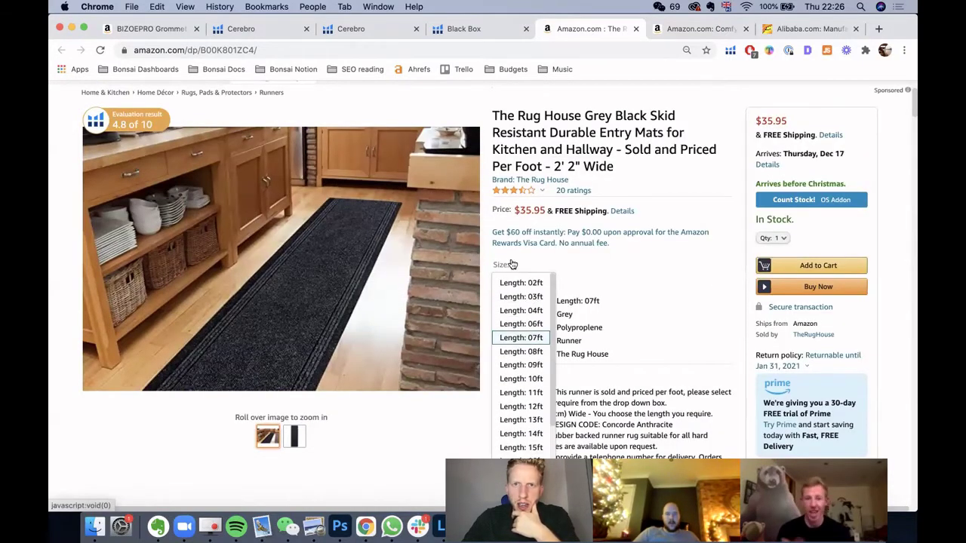
- Return to the Black Box results and examine the rugs, bathroom mat and comforter set listed after the Rug House mat
{"action": "left_click", "coordinate": [463, 29]}
{"action": "scroll", "coordinate": [584, 254], "scroll_direction": "down", "scroll_amount": 5}
{"action": "scroll", "coordinate": [585, 257], "scroll_direction": "down", "scroll_amount": 5}
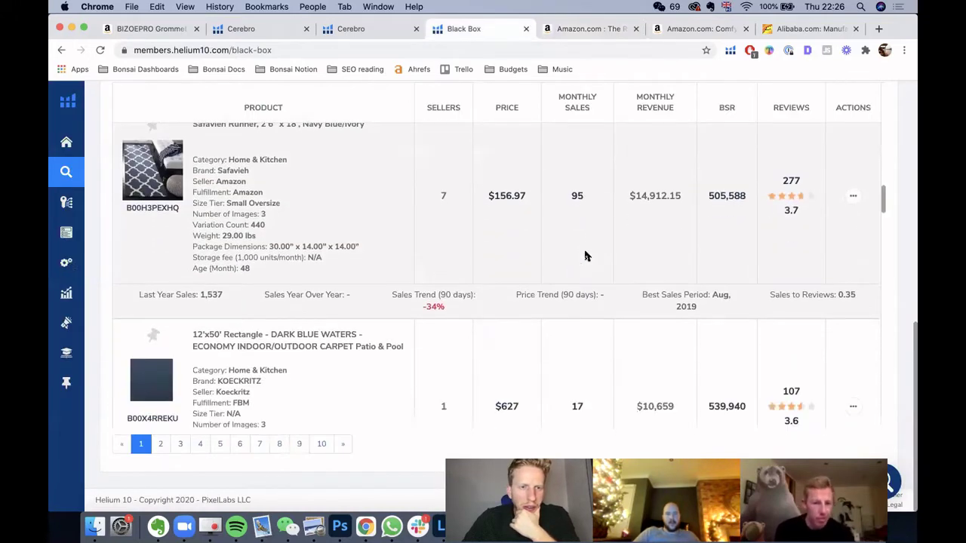
{"action": "scroll", "coordinate": [584, 256], "scroll_direction": "down", "scroll_amount": 3}
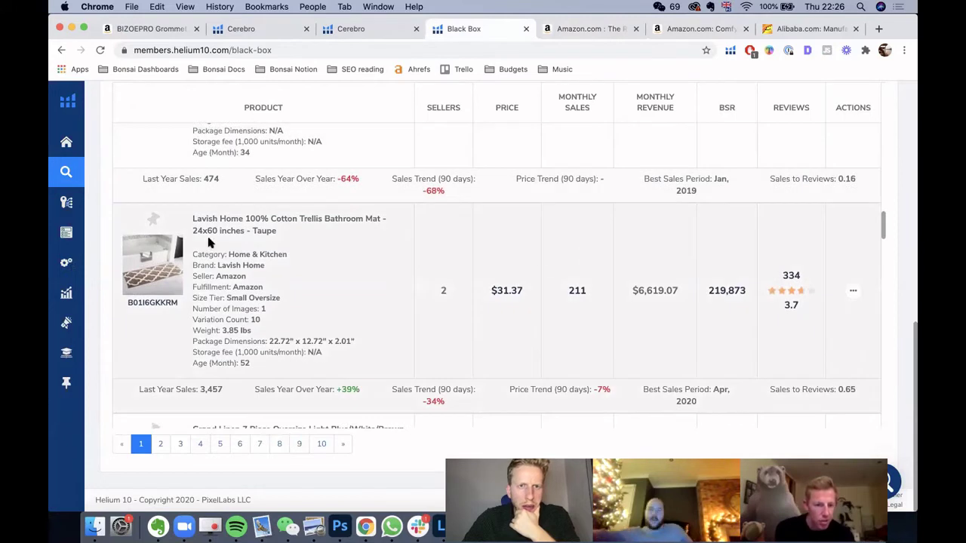
{"action": "scroll", "coordinate": [543, 278], "scroll_direction": "down", "scroll_amount": 1}
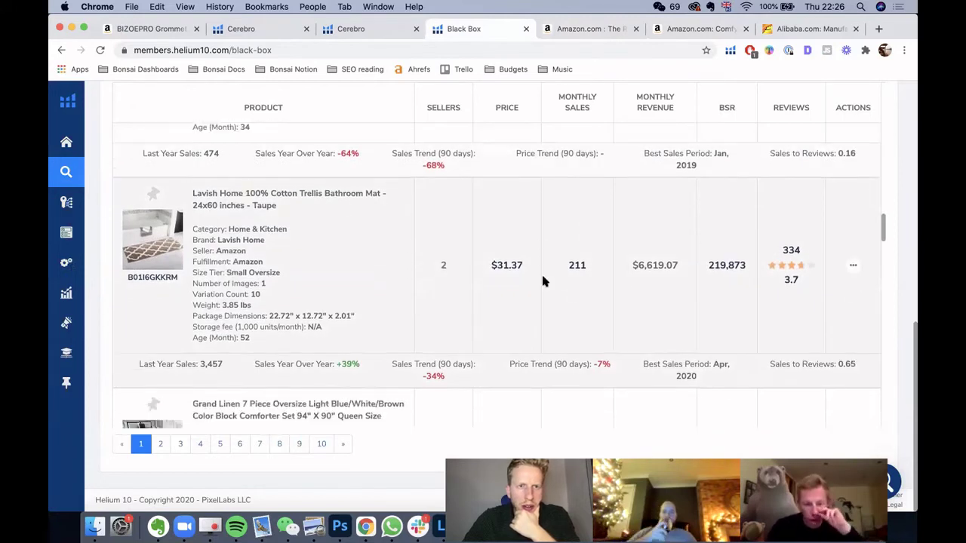
{"action": "scroll", "coordinate": [543, 281], "scroll_direction": "down", "scroll_amount": 5}
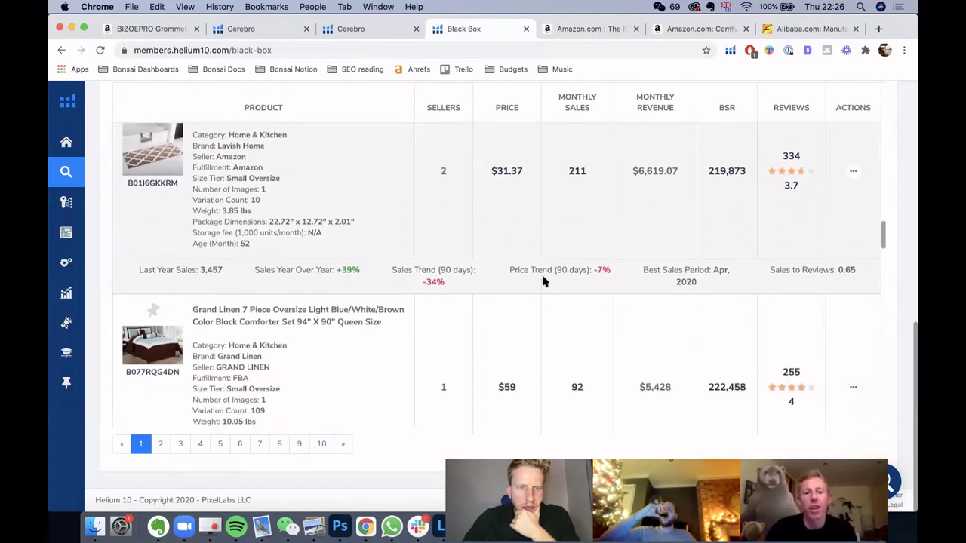
{"action": "scroll", "coordinate": [541, 275], "scroll_direction": "down", "scroll_amount": 3}
- Open the Amazon product page of the Lavish Home trellis bathroom mat and examine its images, price and color options
{"action": "scroll", "coordinate": [540, 275], "scroll_direction": "up", "scroll_amount": 6}
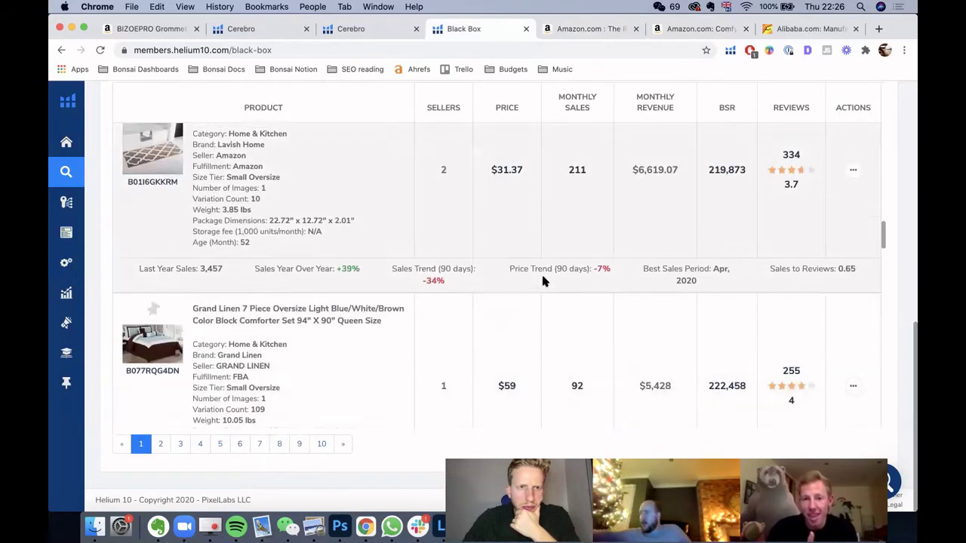
{"action": "left_click", "coordinate": [853, 211]}
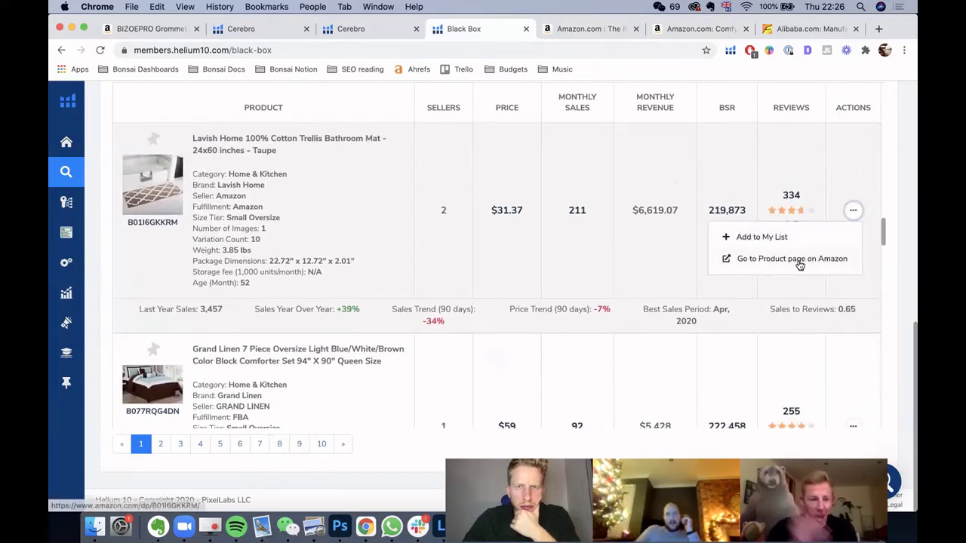
{"action": "left_click", "coordinate": [802, 260]}
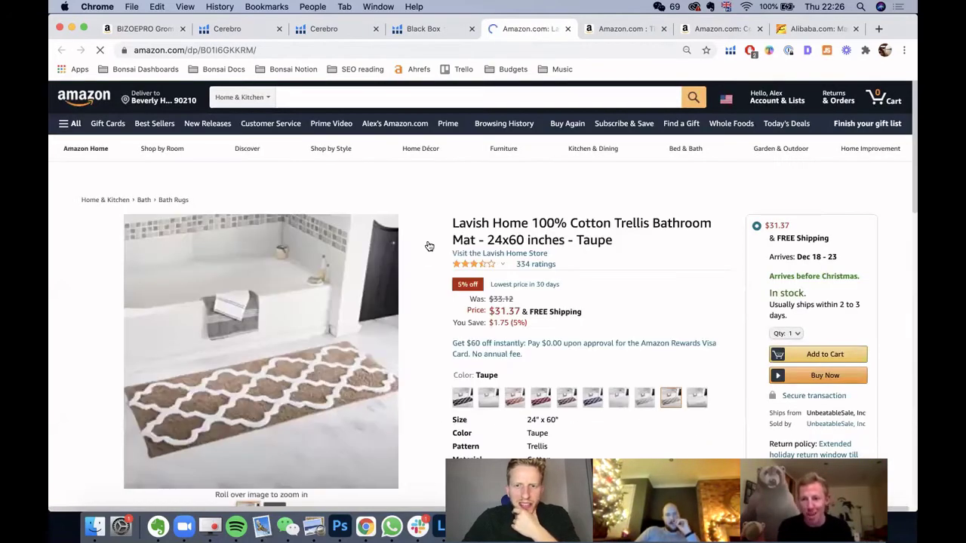
{"action": "scroll", "coordinate": [626, 271], "scroll_direction": "down", "scroll_amount": 3}
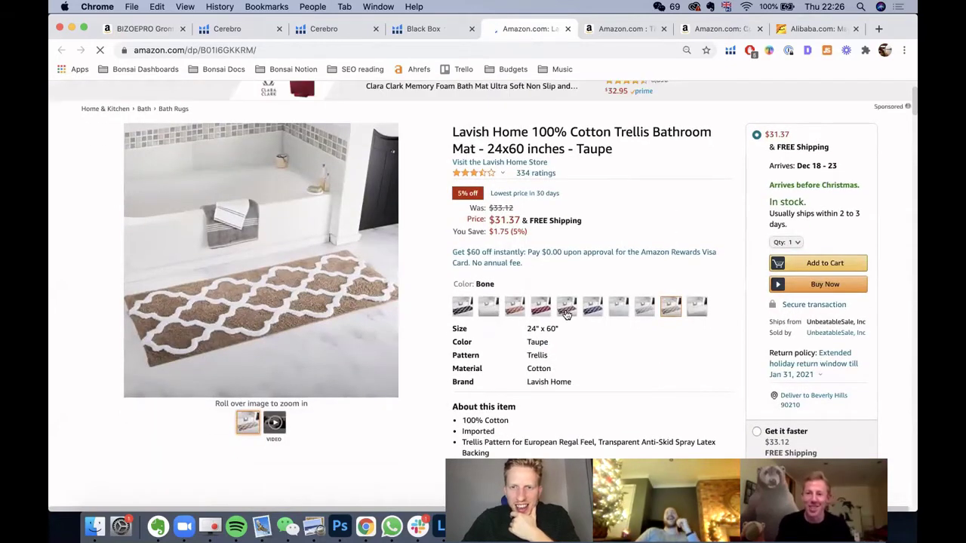
- Return to the Black Box results and examine the remaining products on page 1, down to the cuckoo clock and water fountain
{"action": "left_click", "coordinate": [426, 29]}
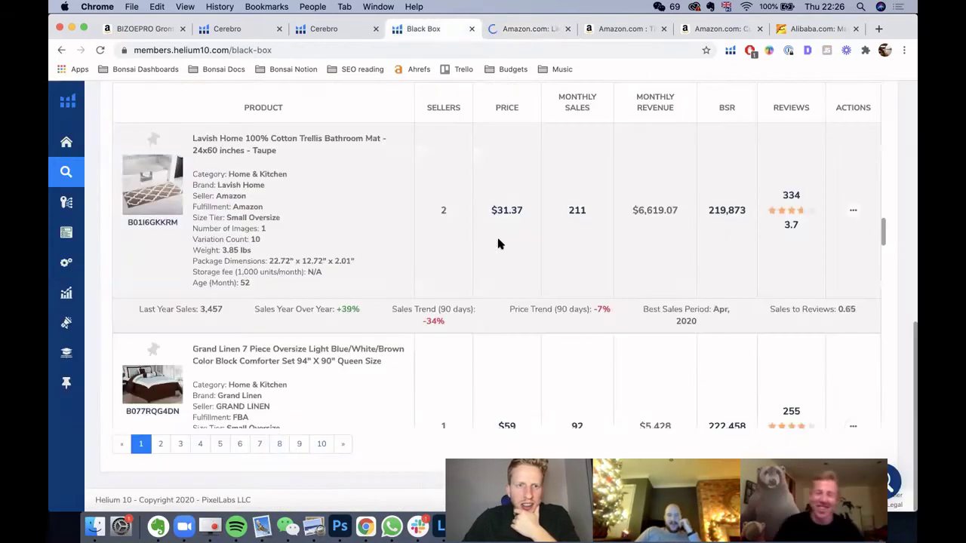
{"action": "scroll", "coordinate": [498, 242], "scroll_direction": "down", "scroll_amount": 4}
{"action": "scroll", "coordinate": [508, 255], "scroll_direction": "down", "scroll_amount": 10}
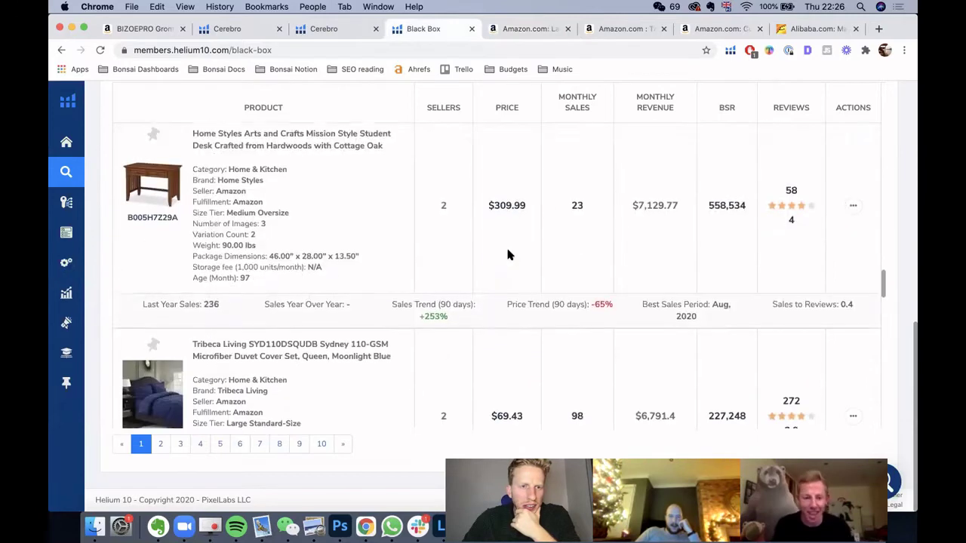
{"action": "scroll", "coordinate": [508, 255], "scroll_direction": "down", "scroll_amount": 8}
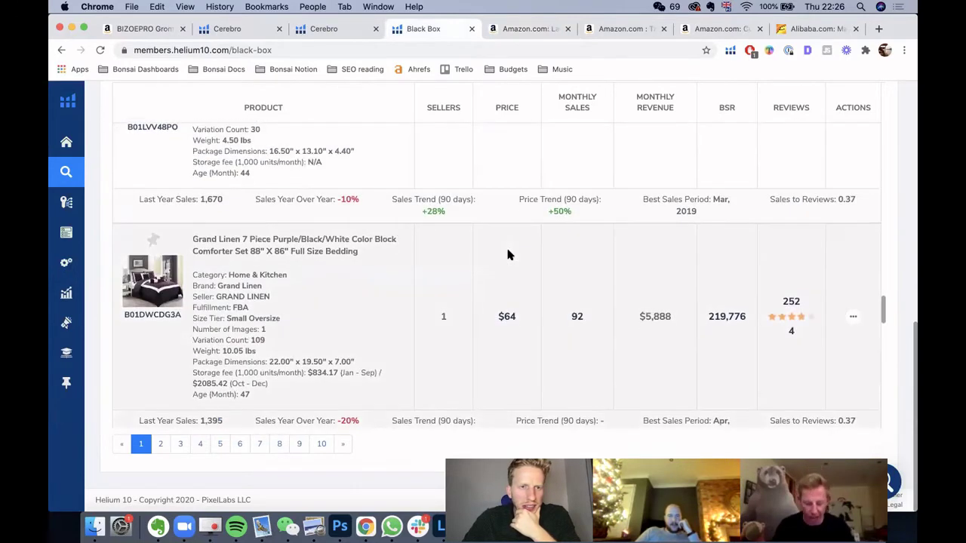
{"action": "scroll", "coordinate": [508, 255], "scroll_direction": "down", "scroll_amount": 8}
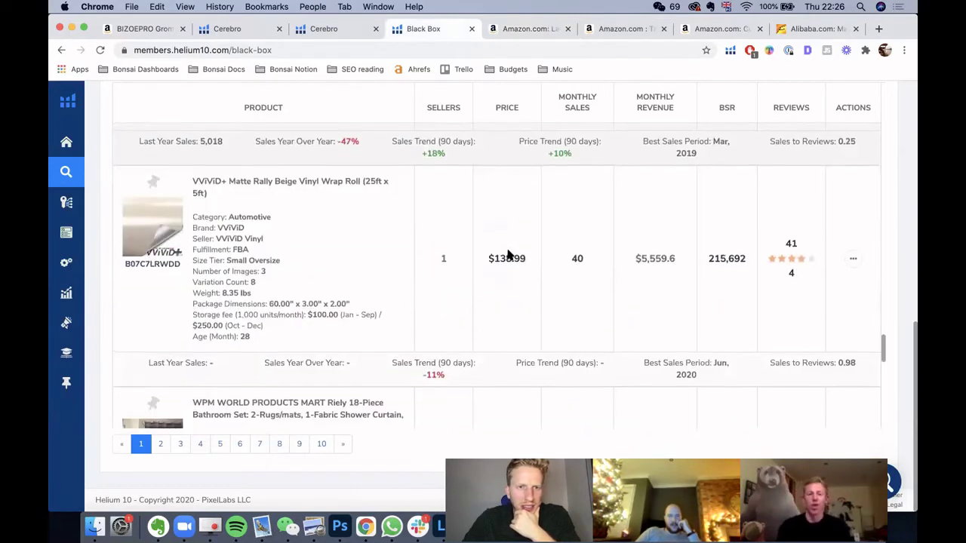
{"action": "scroll", "coordinate": [508, 255], "scroll_direction": "down", "scroll_amount": 5}
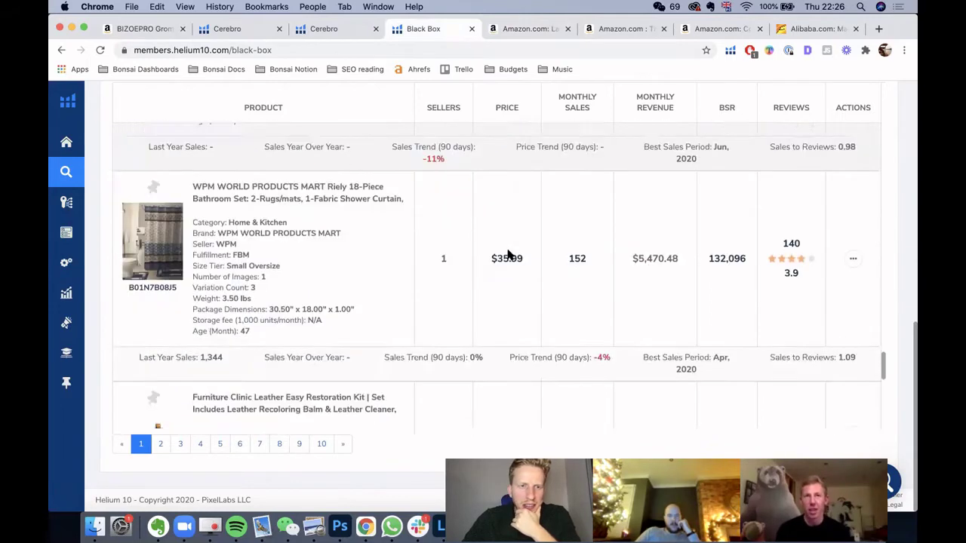
{"action": "scroll", "coordinate": [507, 255], "scroll_direction": "down", "scroll_amount": 5}
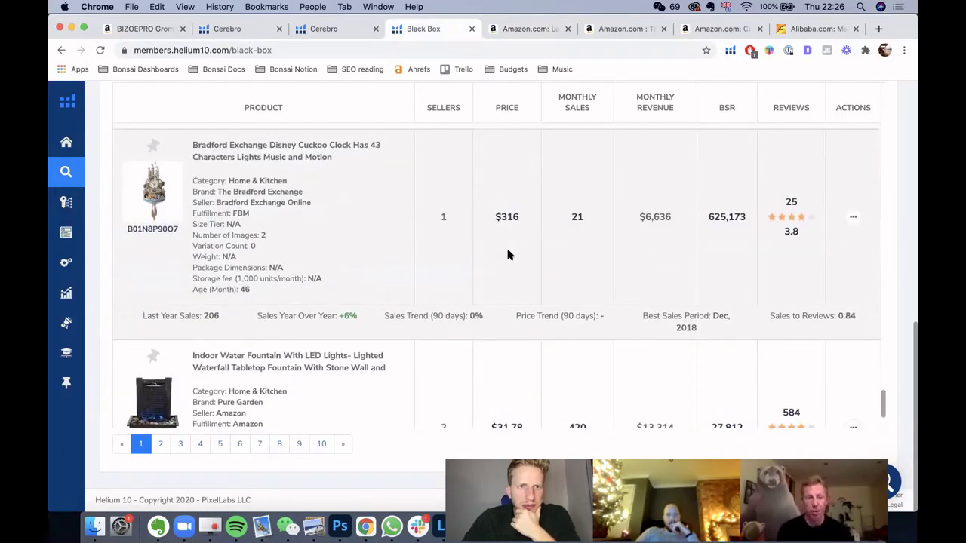
{"action": "scroll", "coordinate": [508, 255], "scroll_direction": "down", "scroll_amount": 3}
{"action": "scroll", "coordinate": [507, 255], "scroll_direction": "up", "scroll_amount": 3}
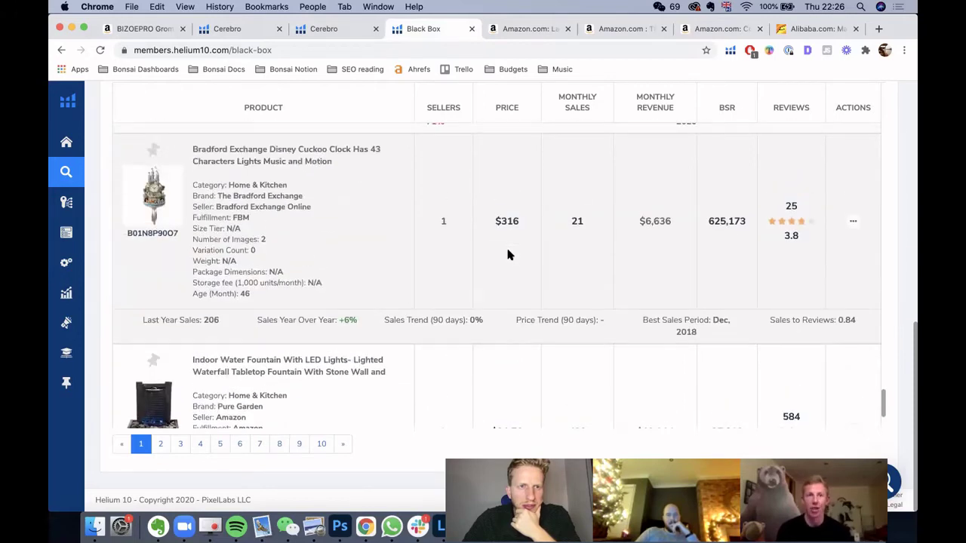
{"action": "scroll", "coordinate": [502, 196], "scroll_direction": "down", "scroll_amount": 4}
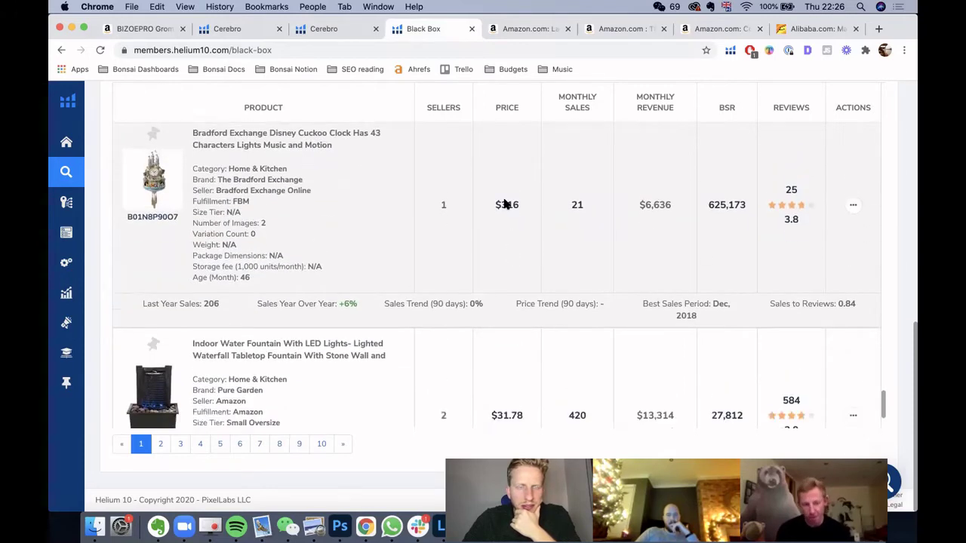
- Go to page 2 of the Black Box results and examine its products through to the pedestal fan at the end
{"action": "left_click", "coordinate": [159, 446]}
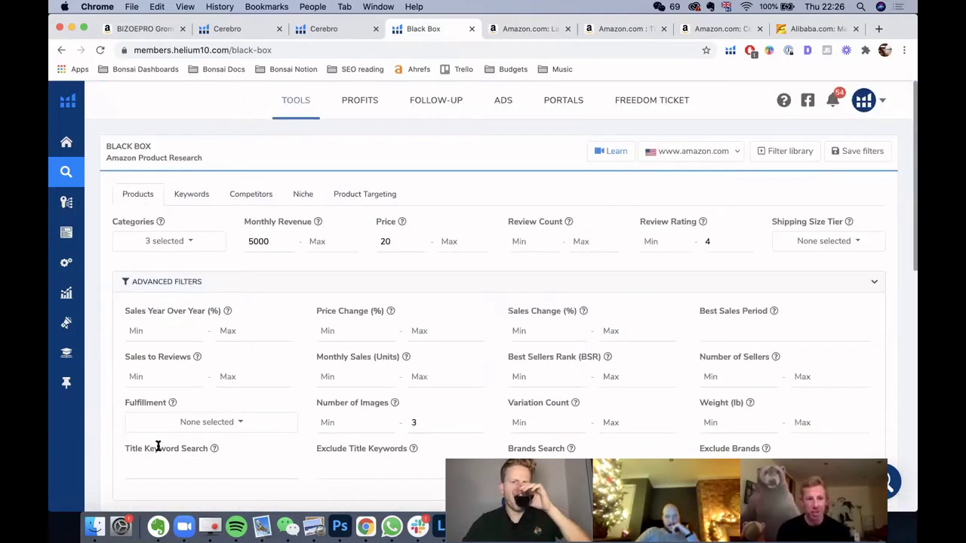
{"action": "scroll", "coordinate": [458, 286], "scroll_direction": "down", "scroll_amount": 10}
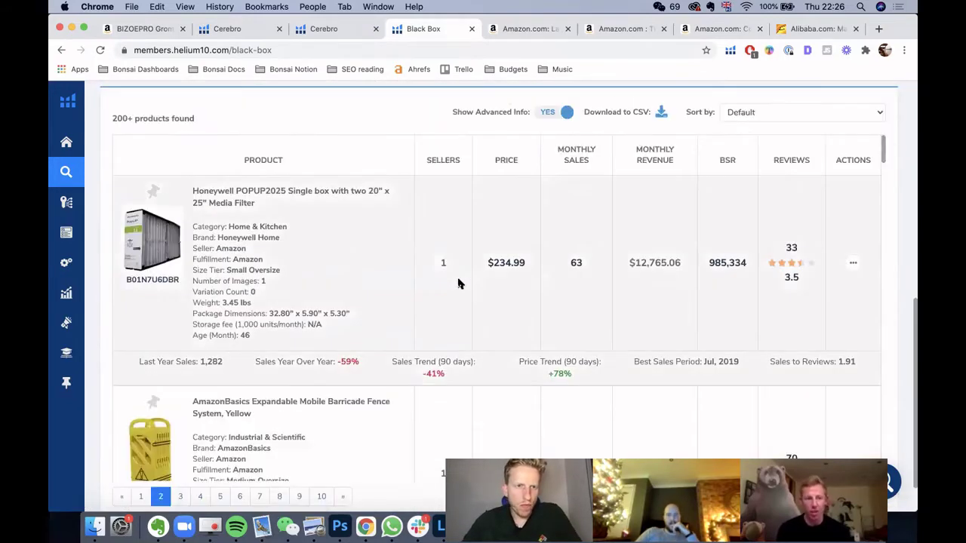
{"action": "scroll", "coordinate": [458, 283], "scroll_direction": "down", "scroll_amount": 6}
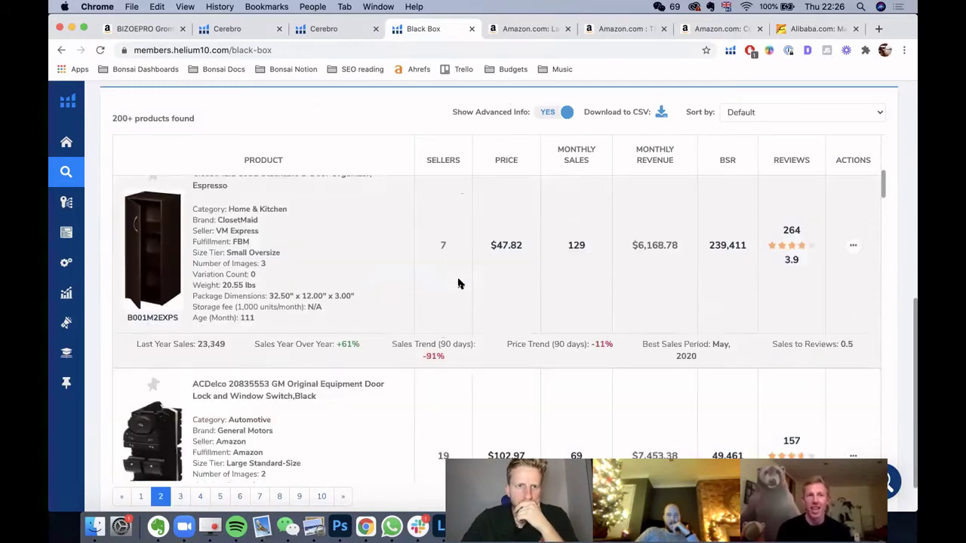
{"action": "scroll", "coordinate": [458, 284], "scroll_direction": "down", "scroll_amount": 2}
{"action": "scroll", "coordinate": [458, 283], "scroll_direction": "down", "scroll_amount": 8}
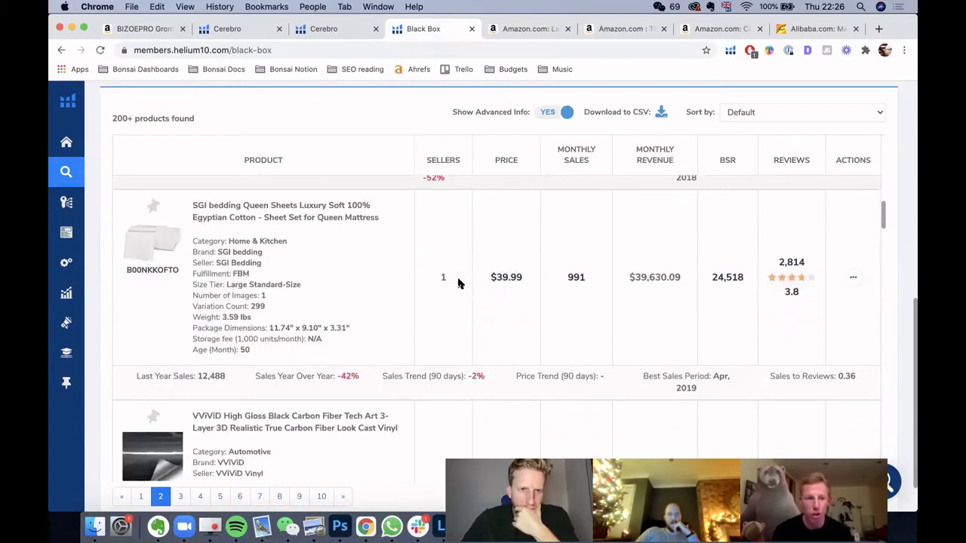
{"action": "scroll", "coordinate": [458, 284], "scroll_direction": "down", "scroll_amount": 8}
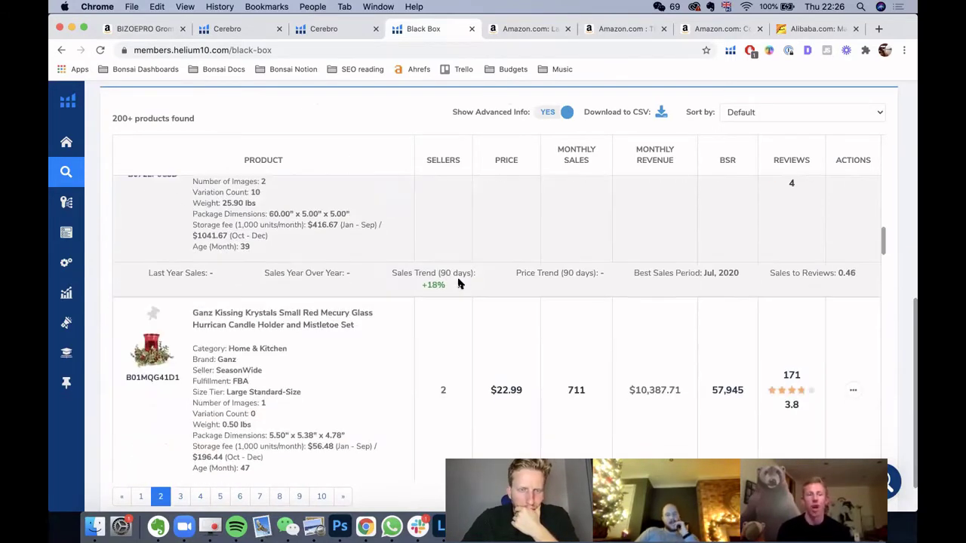
{"action": "scroll", "coordinate": [458, 281], "scroll_direction": "down", "scroll_amount": 3}
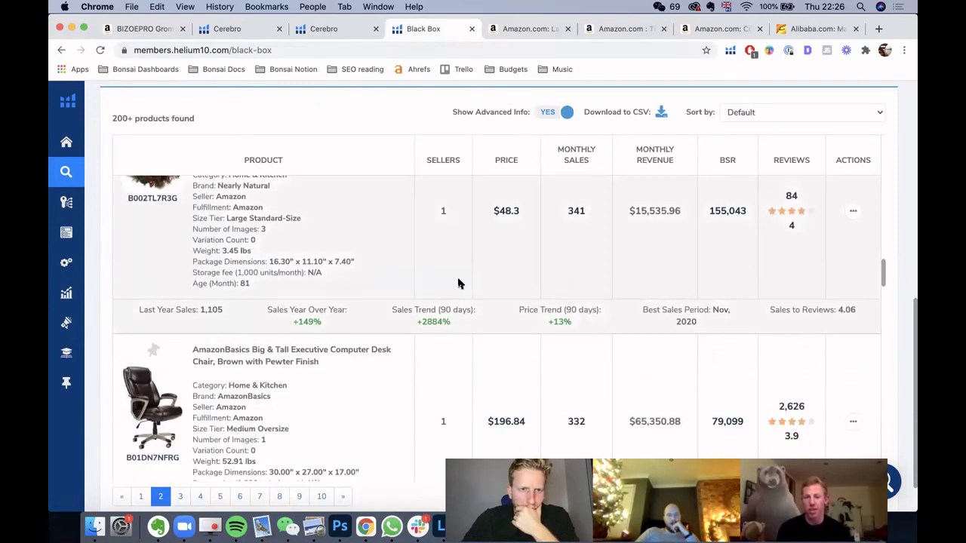
{"action": "scroll", "coordinate": [459, 283], "scroll_direction": "down", "scroll_amount": 2}
{"action": "scroll", "coordinate": [458, 284], "scroll_direction": "down", "scroll_amount": 3}
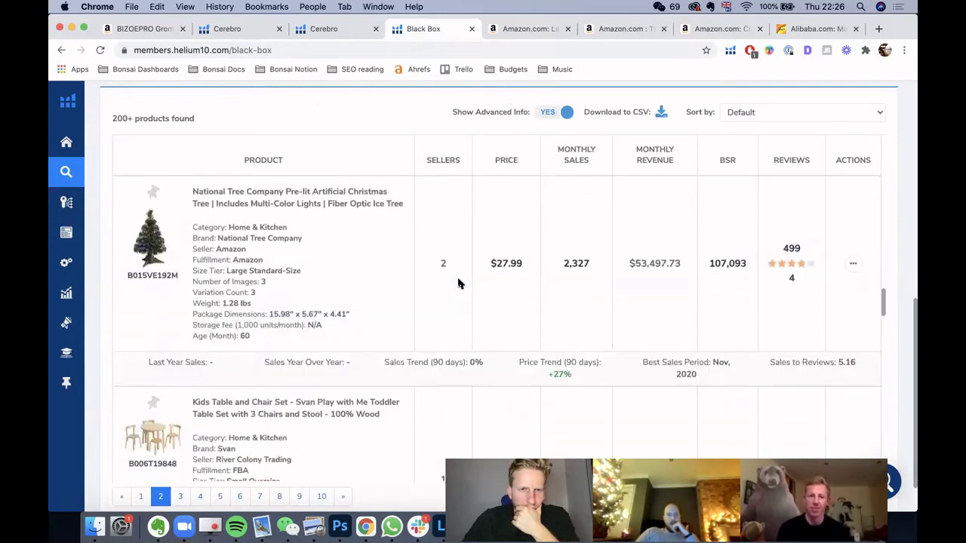
{"action": "scroll", "coordinate": [458, 284], "scroll_direction": "down", "scroll_amount": 1}
{"action": "scroll", "coordinate": [458, 284], "scroll_direction": "down", "scroll_amount": 4}
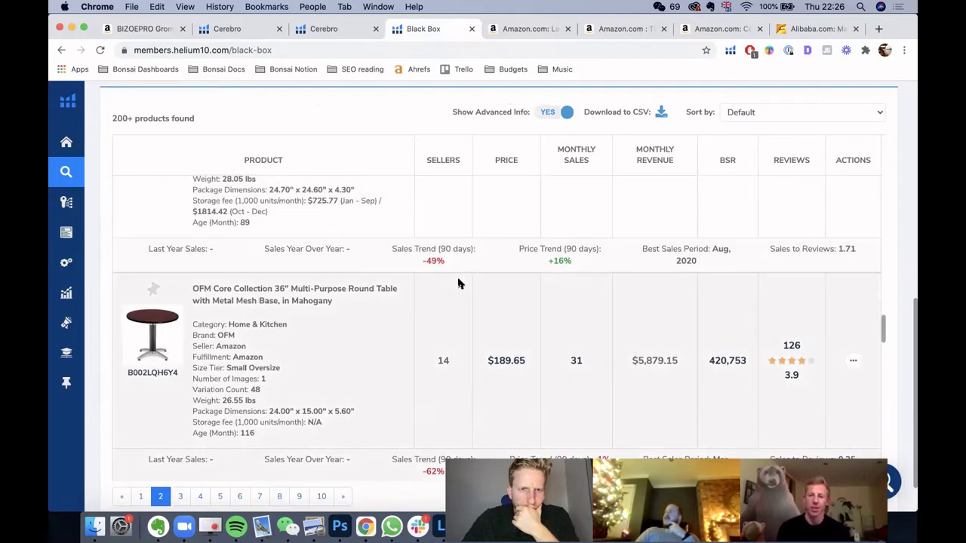
{"action": "scroll", "coordinate": [458, 283], "scroll_direction": "down", "scroll_amount": 5}
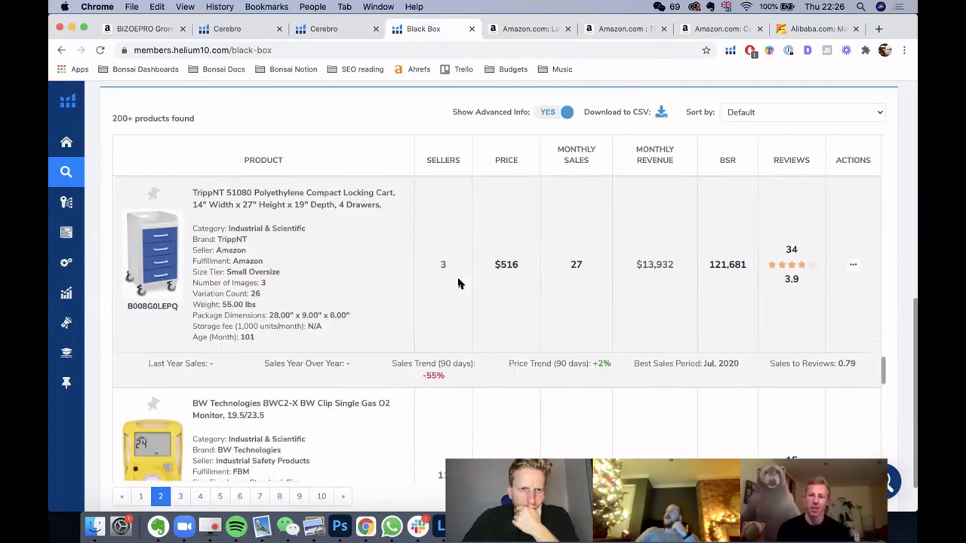
{"action": "scroll", "coordinate": [458, 283], "scroll_direction": "down", "scroll_amount": 7}
{"action": "scroll", "coordinate": [458, 284], "scroll_direction": "up", "scroll_amount": 3}
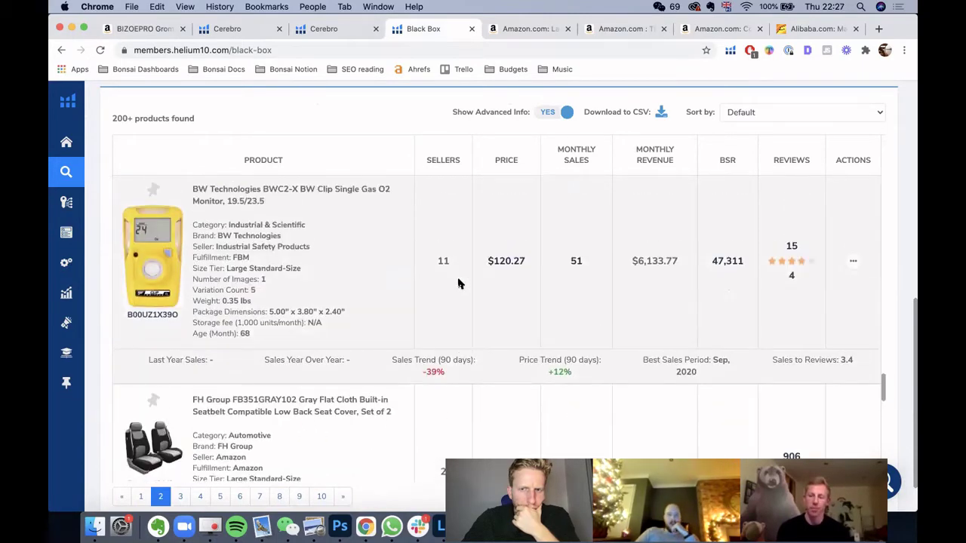
{"action": "scroll", "coordinate": [458, 284], "scroll_direction": "down", "scroll_amount": 6}
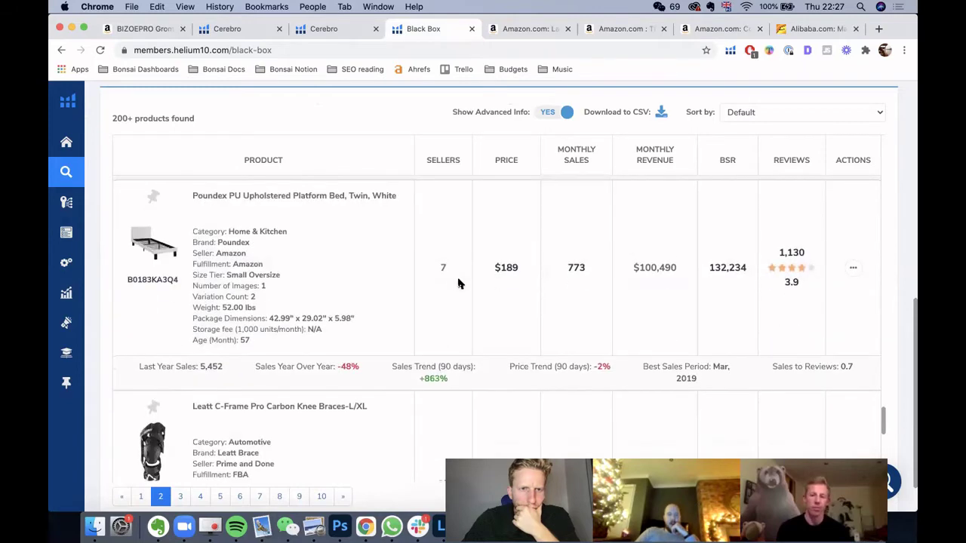
{"action": "scroll", "coordinate": [458, 284], "scroll_direction": "down", "scroll_amount": 5}
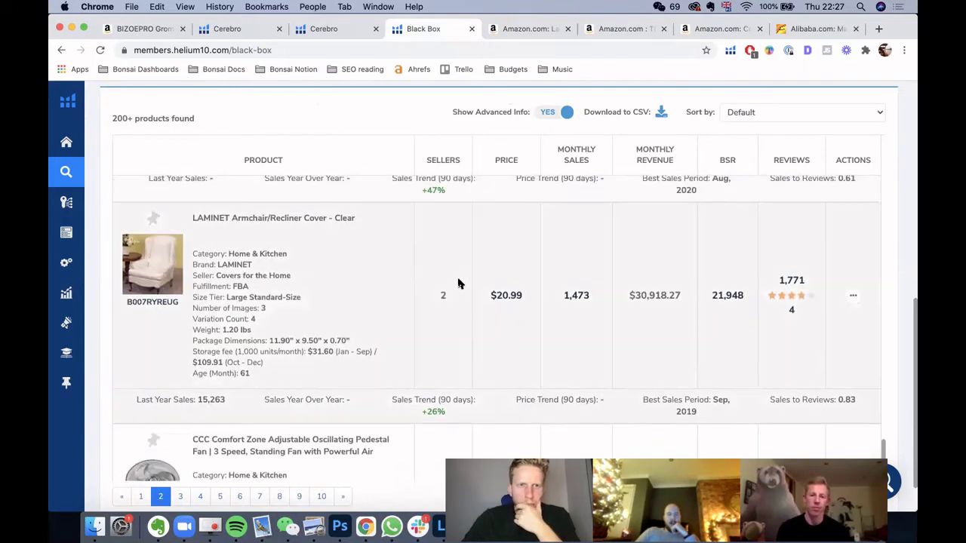
{"action": "scroll", "coordinate": [458, 284], "scroll_direction": "down", "scroll_amount": 2}
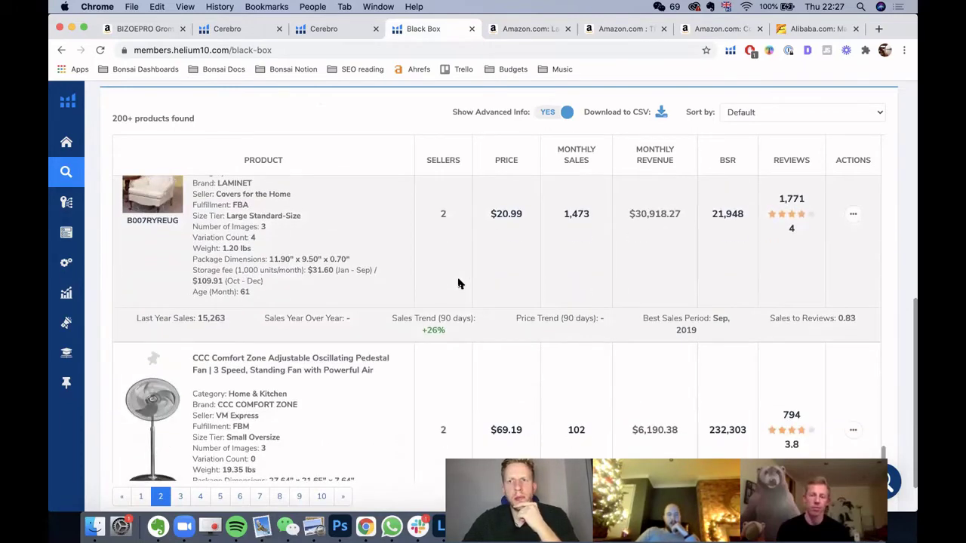
{"action": "scroll", "coordinate": [458, 283], "scroll_direction": "down", "scroll_amount": 4}
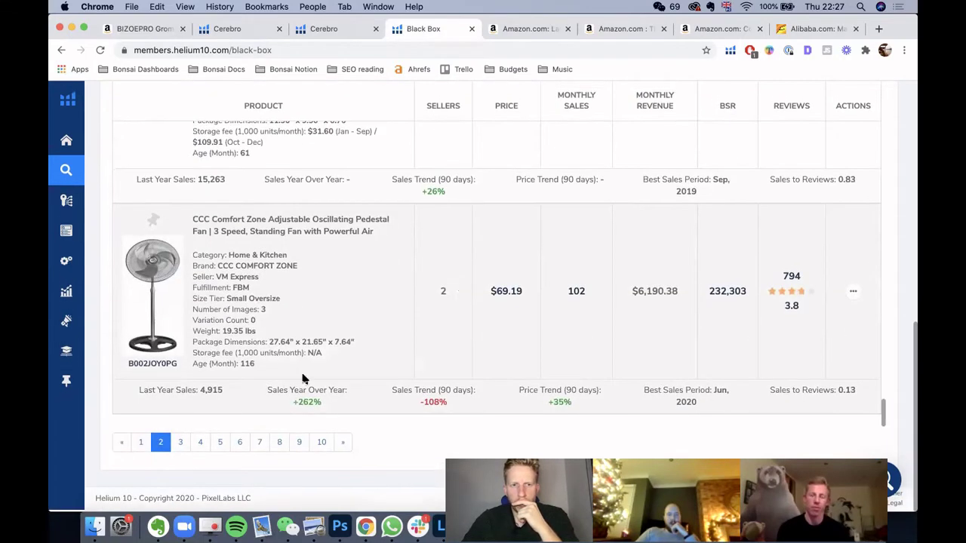
- Go to page 3 of the Black Box results and examine its products down to the Whitmor over-the-door shoe rack
{"action": "left_click", "coordinate": [182, 445]}
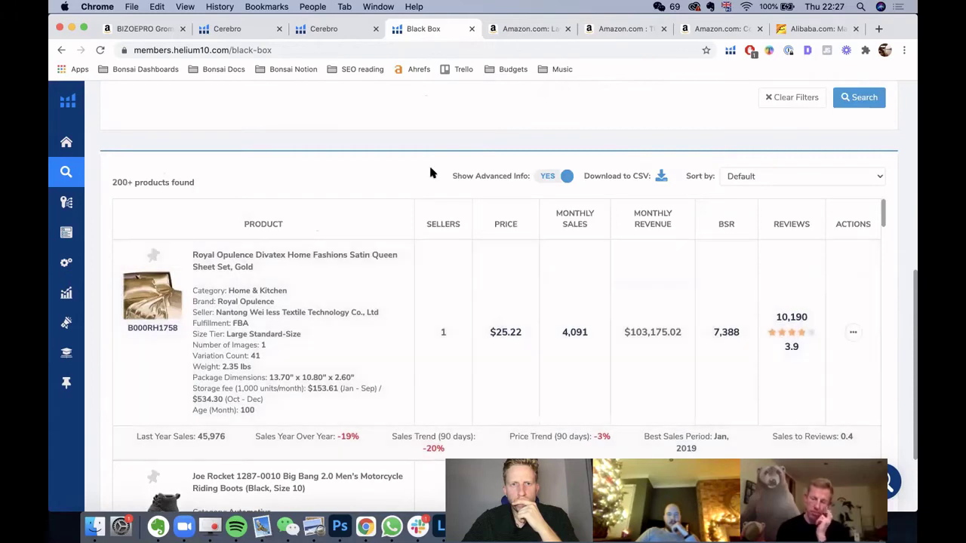
{"action": "scroll", "coordinate": [431, 173], "scroll_direction": "down", "scroll_amount": 2}
{"action": "scroll", "coordinate": [596, 279], "scroll_direction": "down", "scroll_amount": 3}
{"action": "scroll", "coordinate": [595, 280], "scroll_direction": "down", "scroll_amount": 3}
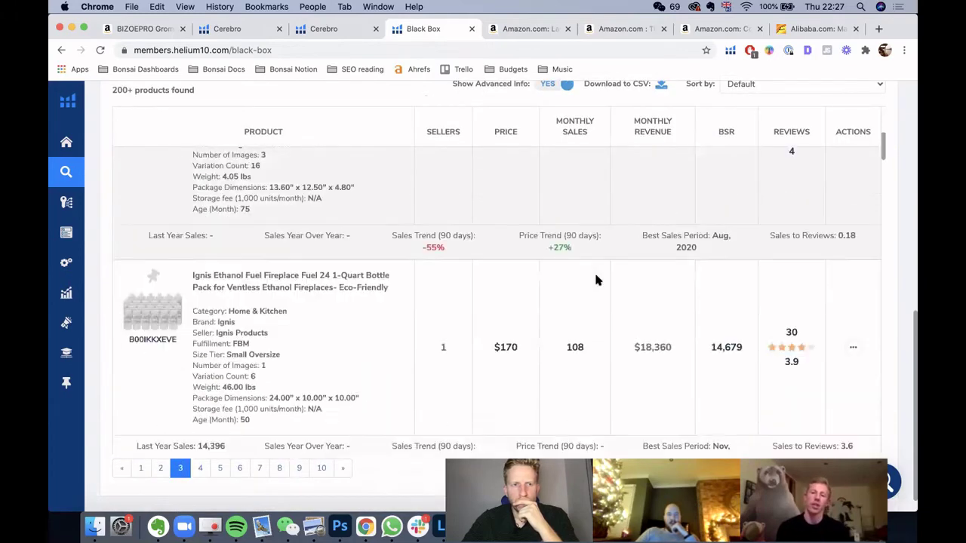
{"action": "scroll", "coordinate": [595, 280], "scroll_direction": "down", "scroll_amount": 5}
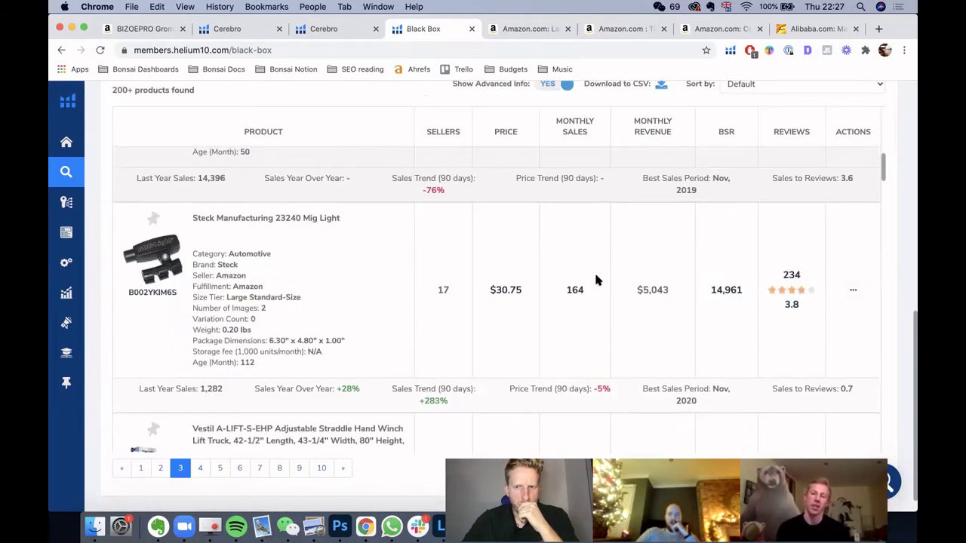
{"action": "scroll", "coordinate": [595, 280], "scroll_direction": "up", "scroll_amount": 2}
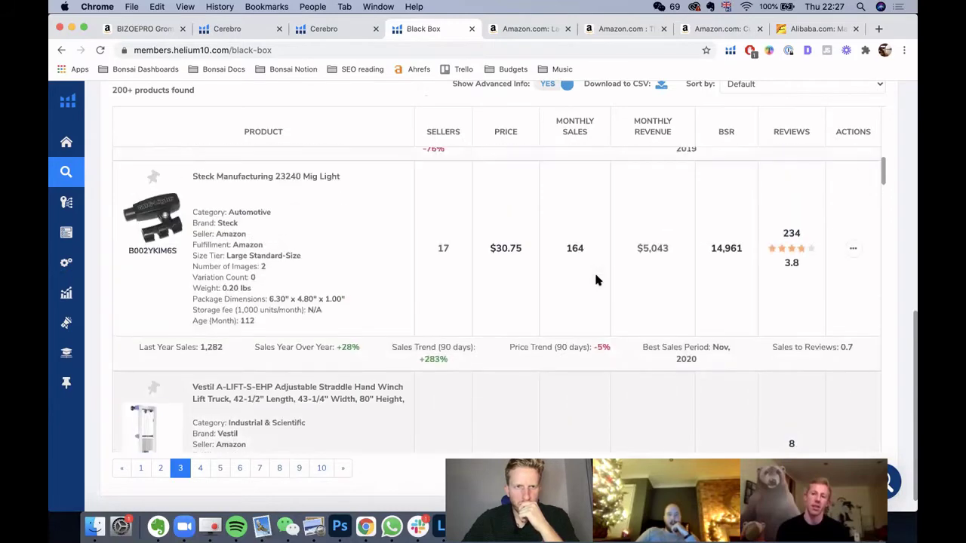
{"action": "scroll", "coordinate": [595, 280], "scroll_direction": "down", "scroll_amount": 6}
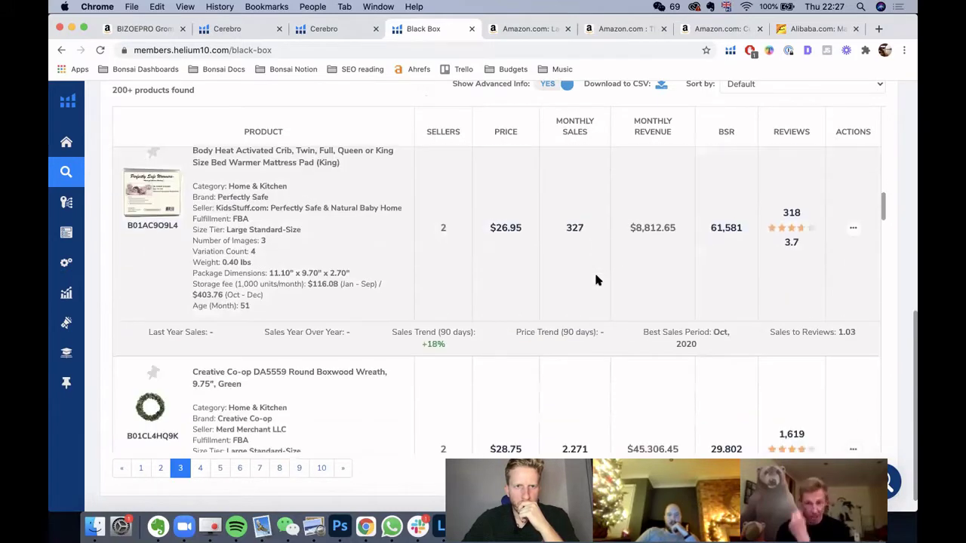
{"action": "scroll", "coordinate": [595, 280], "scroll_direction": "down", "scroll_amount": 1}
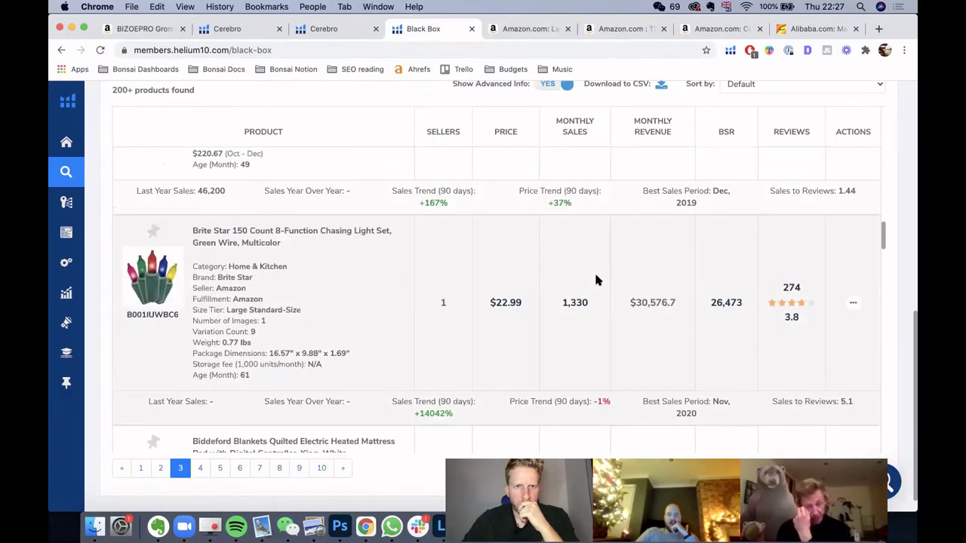
{"action": "scroll", "coordinate": [596, 280], "scroll_direction": "down", "scroll_amount": 10}
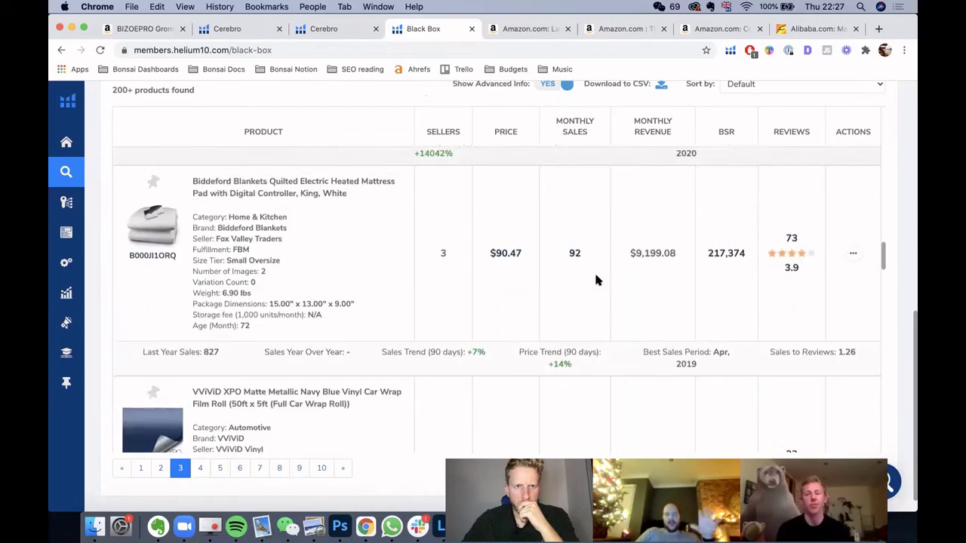
{"action": "scroll", "coordinate": [595, 280], "scroll_direction": "up", "scroll_amount": 1}
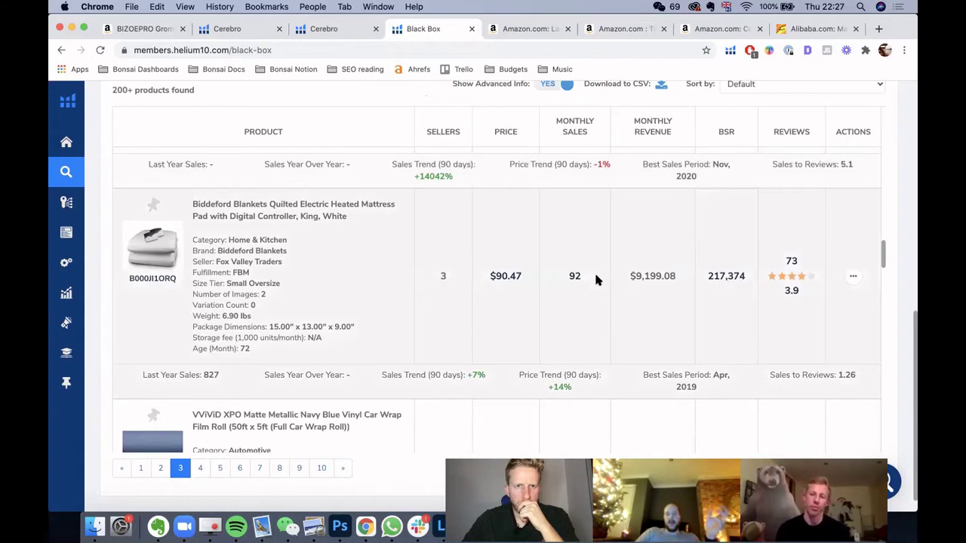
{"action": "scroll", "coordinate": [596, 280], "scroll_direction": "down", "scroll_amount": 10}
{"action": "scroll", "coordinate": [595, 279], "scroll_direction": "down", "scroll_amount": 5}
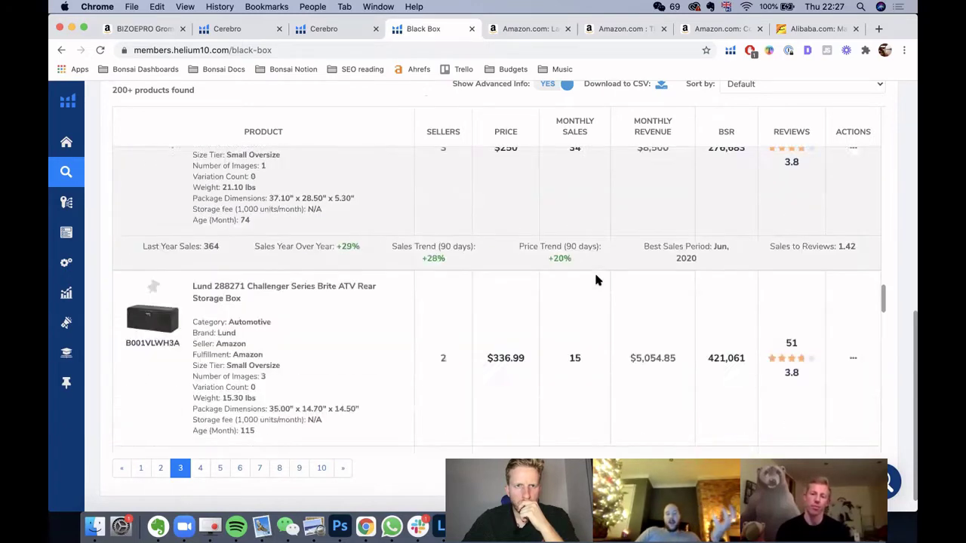
{"action": "scroll", "coordinate": [595, 280], "scroll_direction": "down", "scroll_amount": 10}
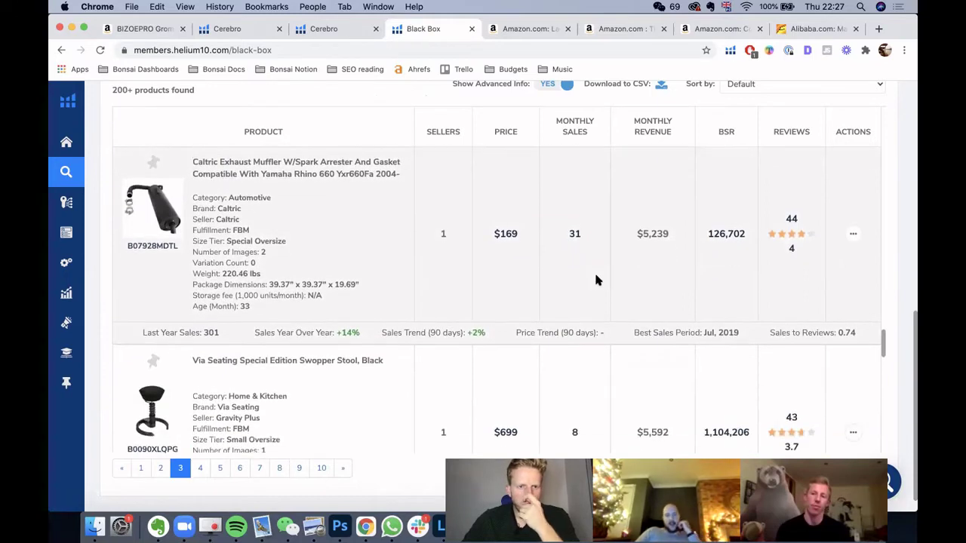
{"action": "scroll", "coordinate": [596, 280], "scroll_direction": "down", "scroll_amount": 4}
{"action": "scroll", "coordinate": [595, 280], "scroll_direction": "down", "scroll_amount": 6}
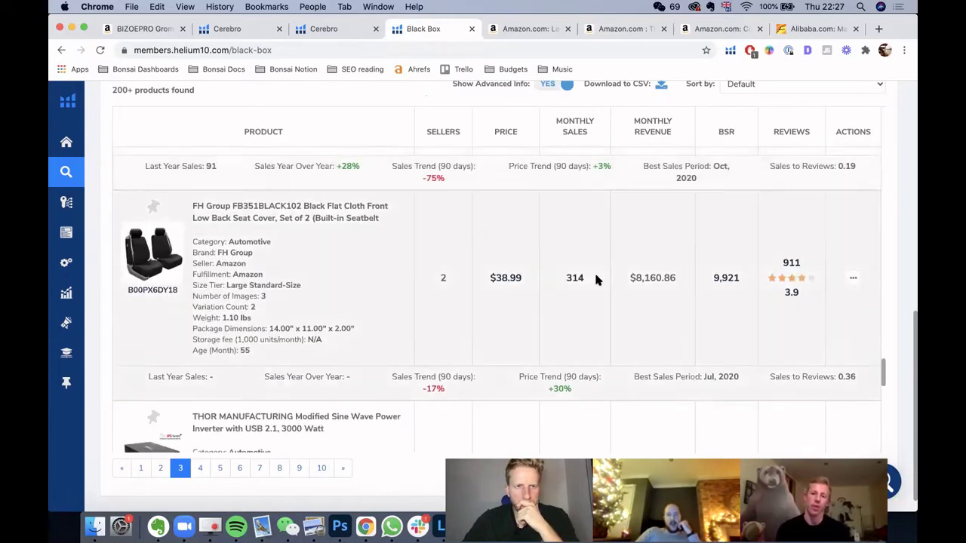
{"action": "scroll", "coordinate": [595, 280], "scroll_direction": "down", "scroll_amount": 3}
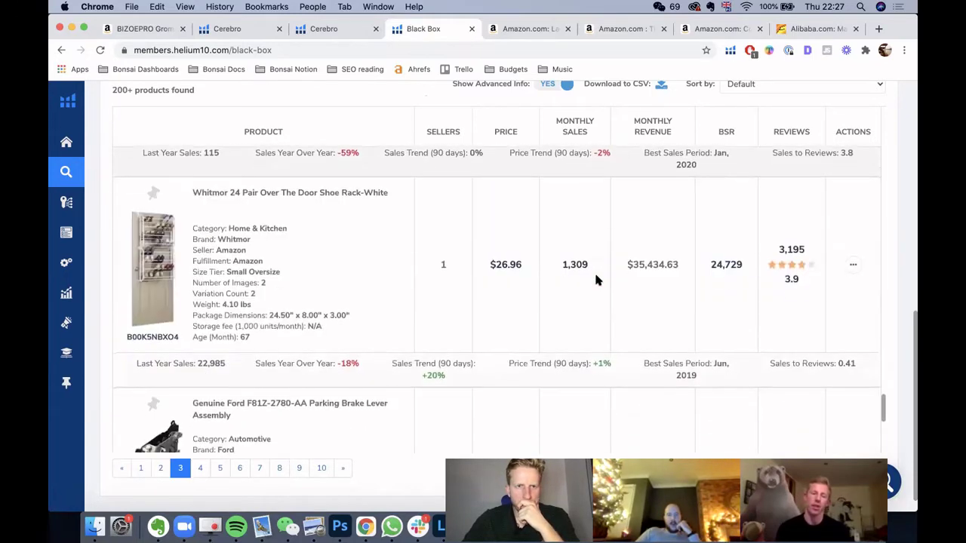
- Open the Amazon product page of the Whitmor 24 Pair shoe rack and examine its size options, images and video
{"action": "left_click", "coordinate": [852, 266]}
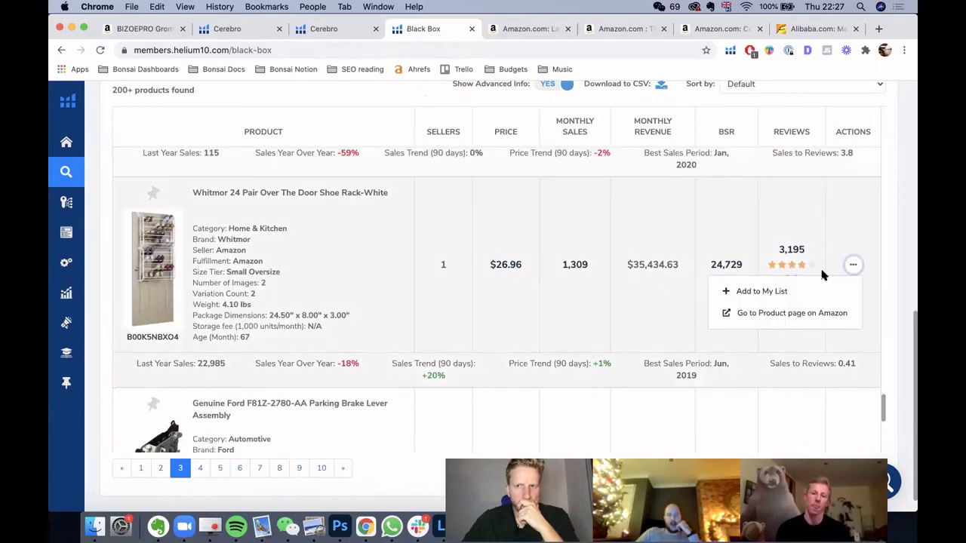
{"action": "left_click", "coordinate": [764, 314]}
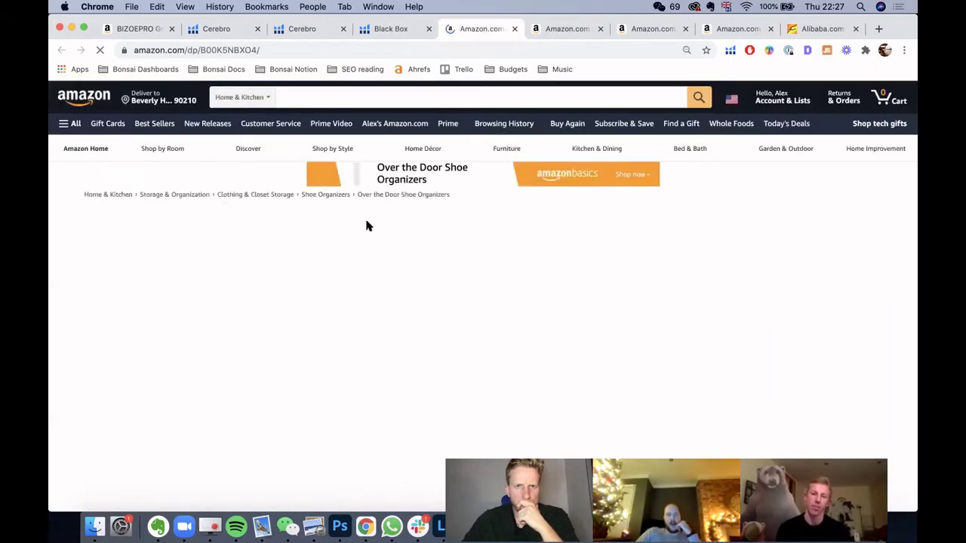
{"action": "scroll", "coordinate": [660, 223], "scroll_direction": "down", "scroll_amount": 4}
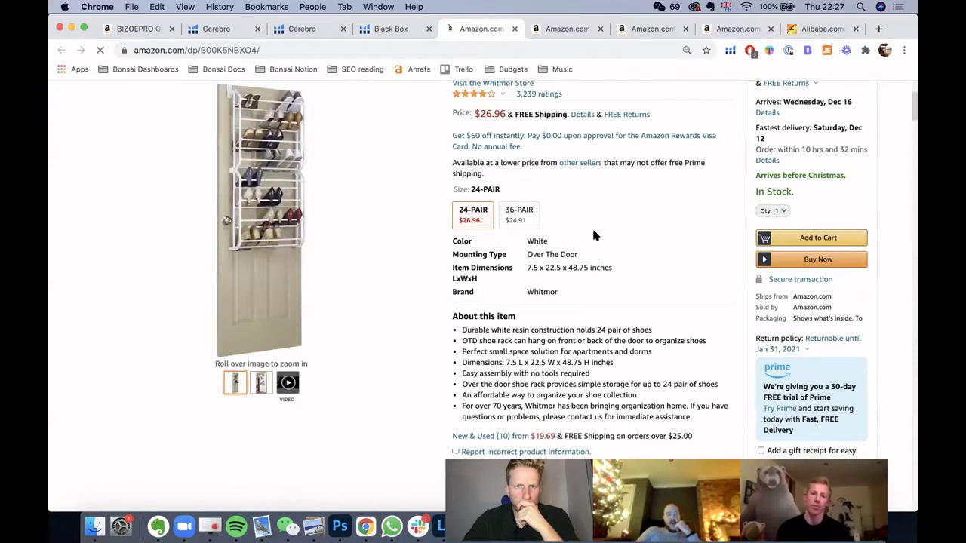
{"action": "left_click", "coordinate": [515, 218]}
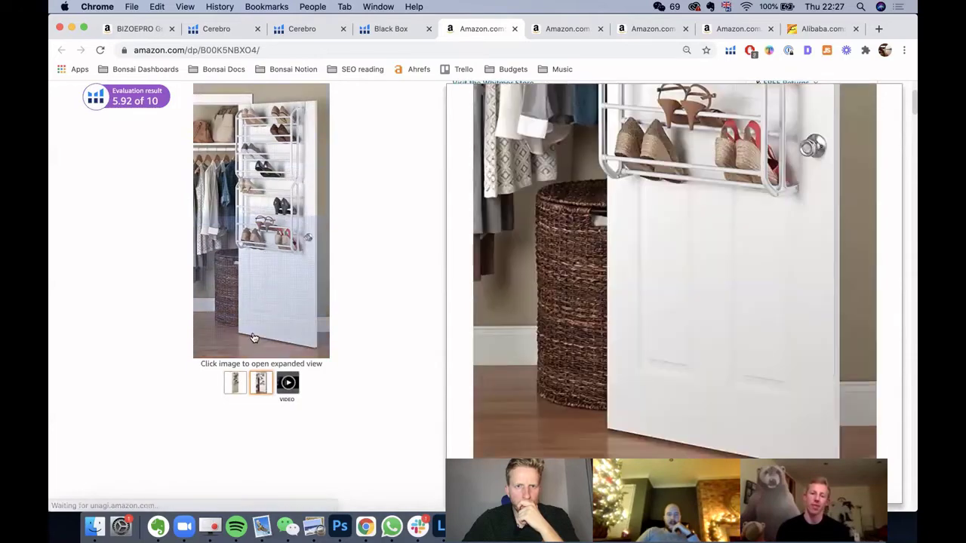
{"action": "mouse_move", "coordinate": [238, 385]}
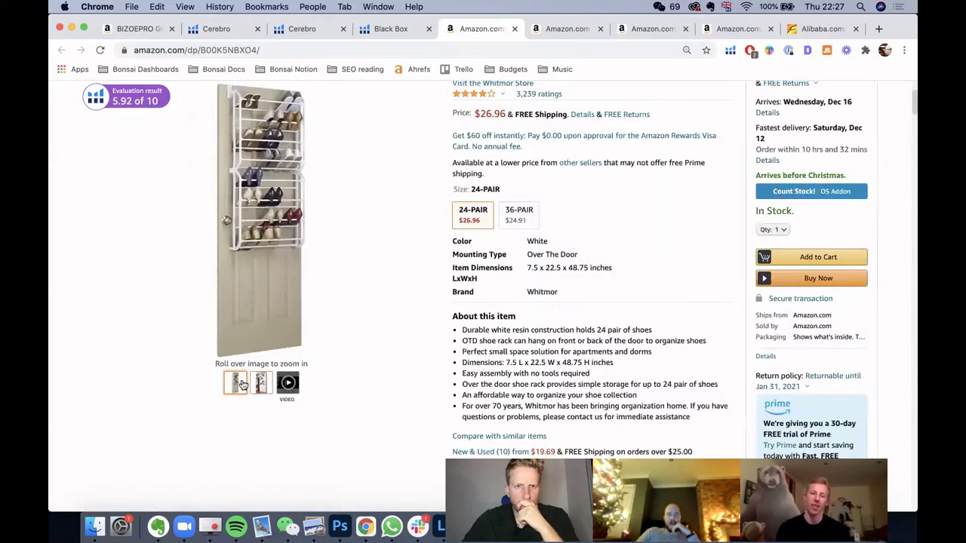
{"action": "mouse_move", "coordinate": [287, 383]}
{"action": "scroll", "coordinate": [674, 209], "scroll_direction": "up", "scroll_amount": 1}
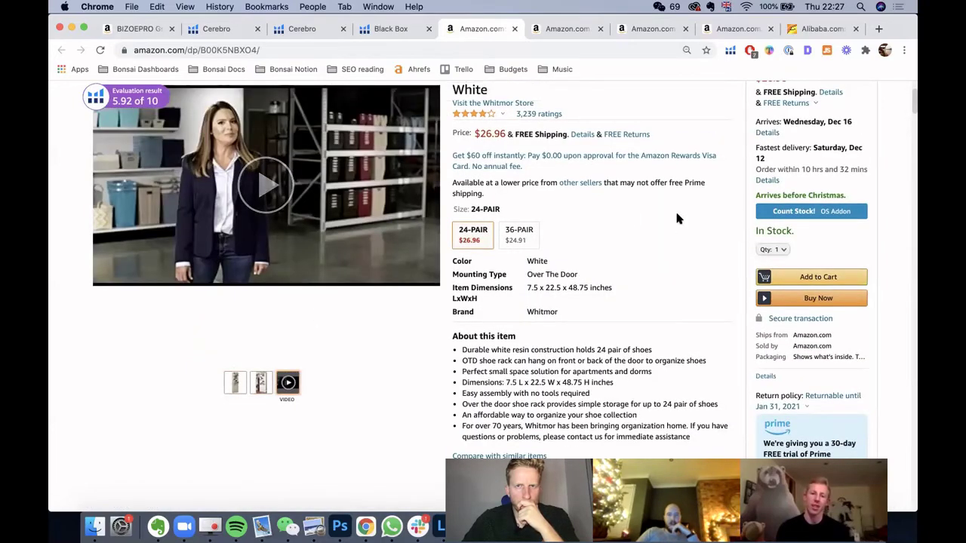
- Show the shoe rack's price and sales rank history for All Time and examine the chart and revenue calculator
{"action": "scroll", "coordinate": [677, 219], "scroll_direction": "down", "scroll_amount": 10}
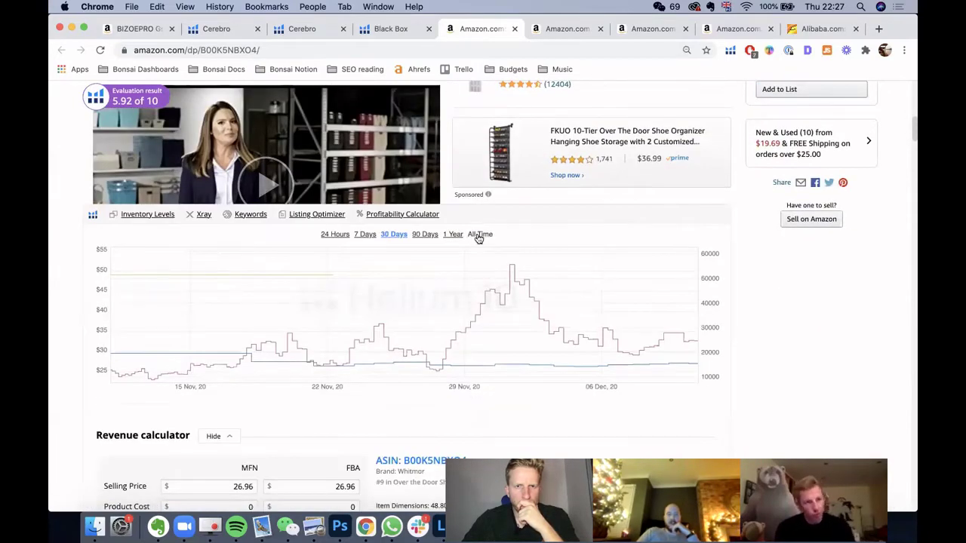
{"action": "left_click", "coordinate": [479, 235]}
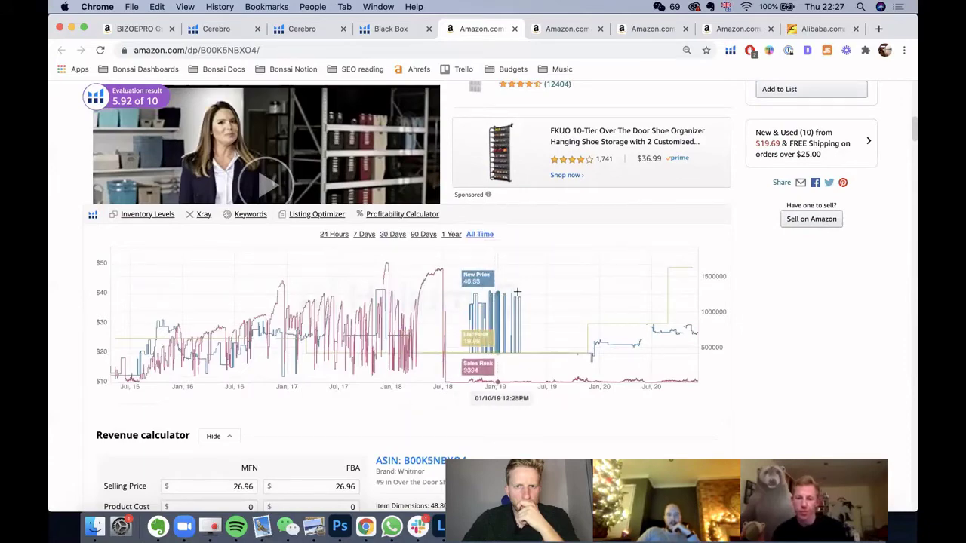
{"action": "scroll", "coordinate": [670, 289], "scroll_direction": "down", "scroll_amount": 10}
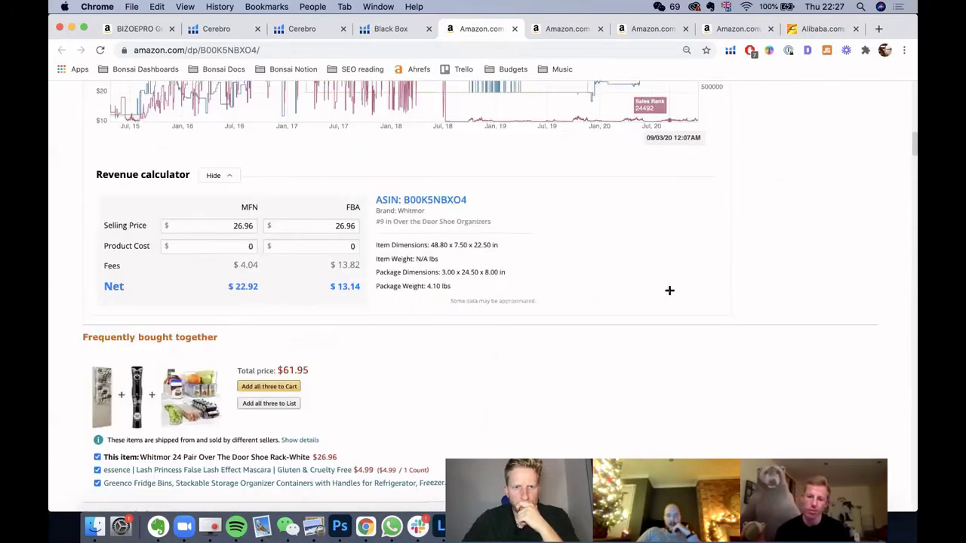
- Examine the competing shoe organizers under "4 stars and above" and "Products related to this item"
{"action": "scroll", "coordinate": [669, 290], "scroll_direction": "down", "scroll_amount": 6}
{"action": "scroll", "coordinate": [669, 289], "scroll_direction": "up", "scroll_amount": 3}
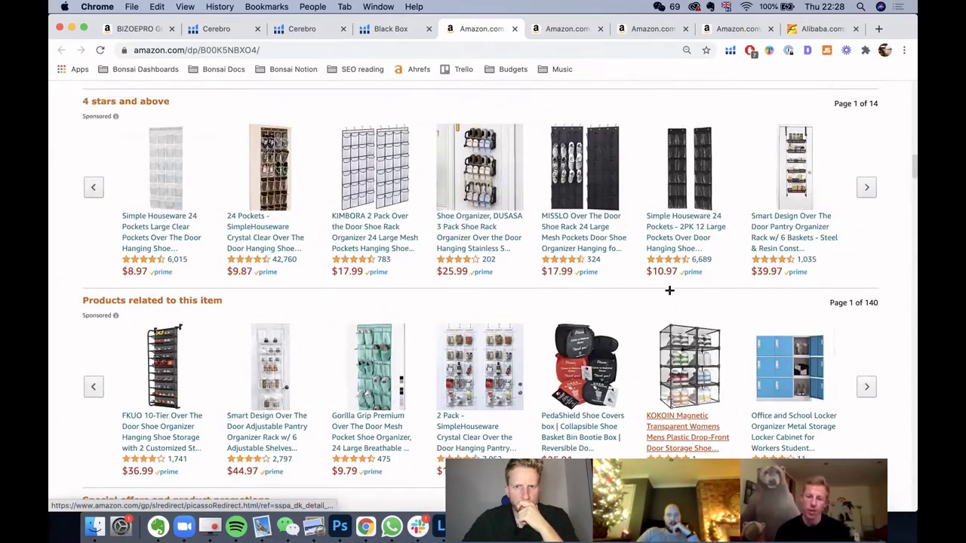
{"action": "scroll", "coordinate": [669, 290], "scroll_direction": "up", "scroll_amount": 2}
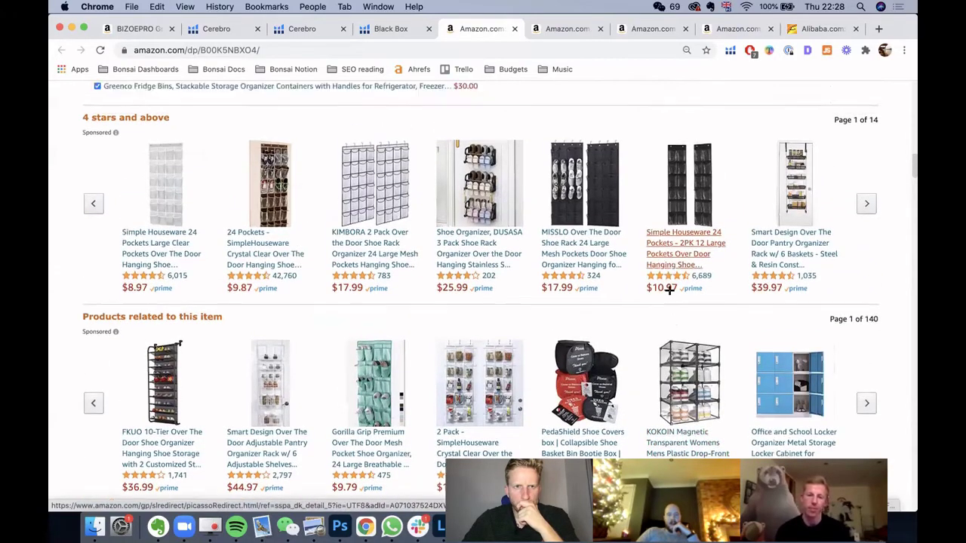
{"action": "scroll", "coordinate": [669, 290], "scroll_direction": "down", "scroll_amount": 4}
{"action": "scroll", "coordinate": [669, 290], "scroll_direction": "up", "scroll_amount": 15}
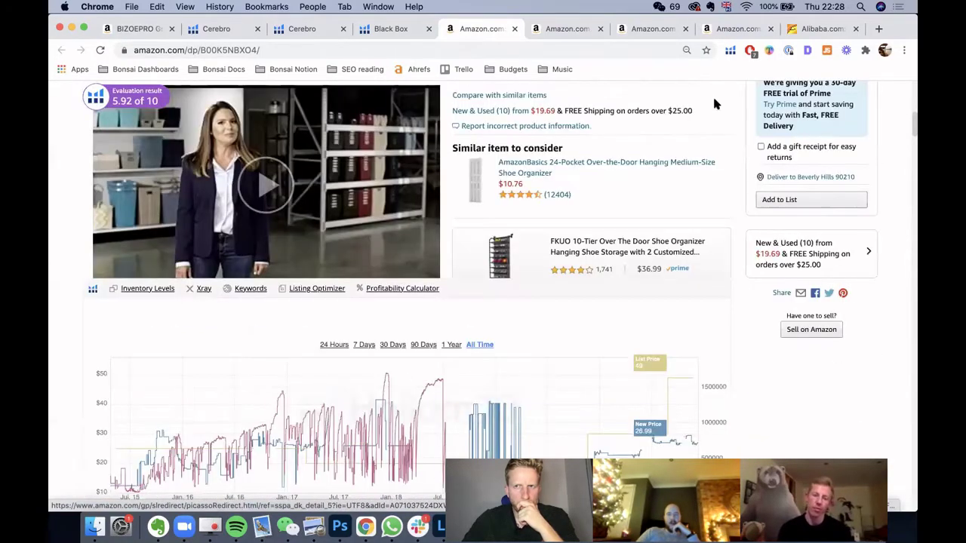
- Run Xray product research on the shoe rack listing, close its results and review the product images again
{"action": "left_click", "coordinate": [730, 50]}
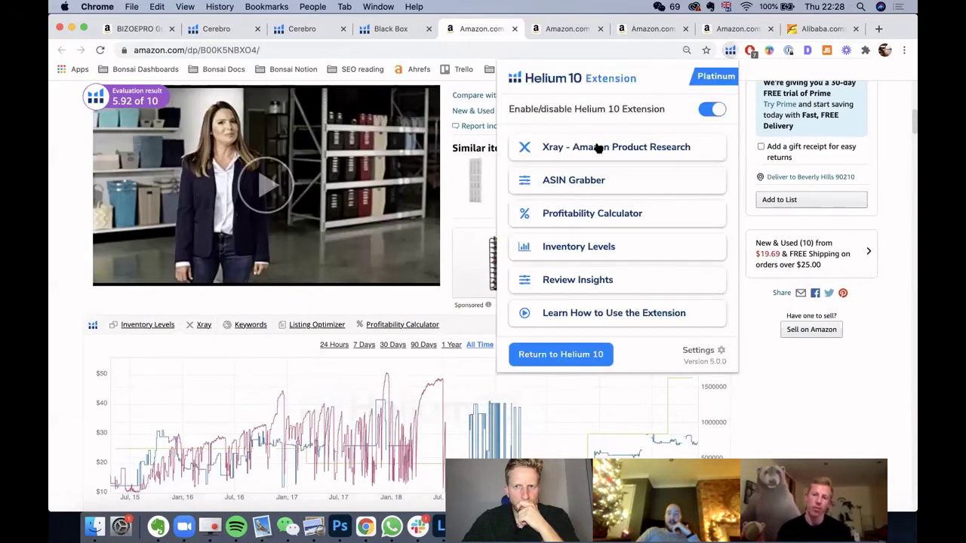
{"action": "left_click", "coordinate": [596, 147]}
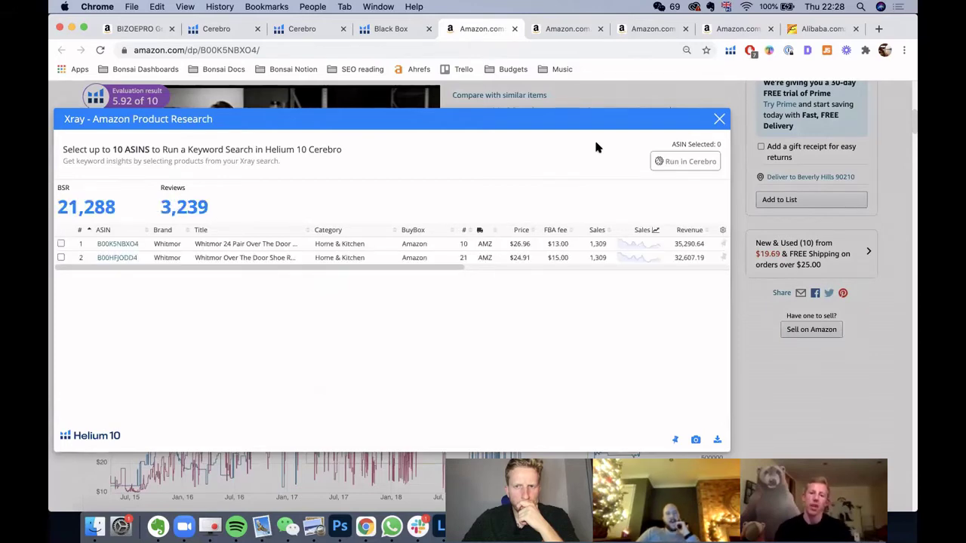
{"action": "left_click", "coordinate": [719, 122]}
{"action": "scroll", "coordinate": [573, 293], "scroll_direction": "up", "scroll_amount": 5}
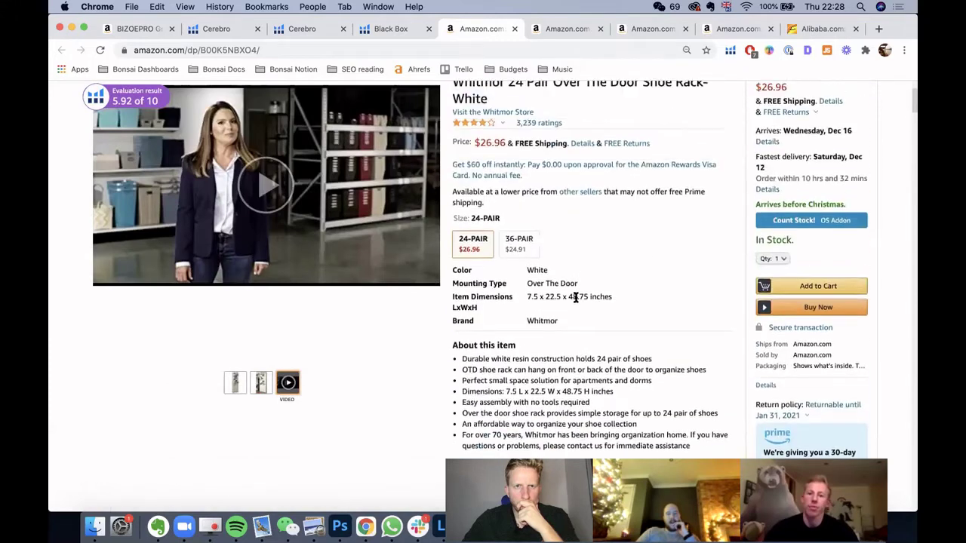
{"action": "mouse_move", "coordinate": [254, 394]}
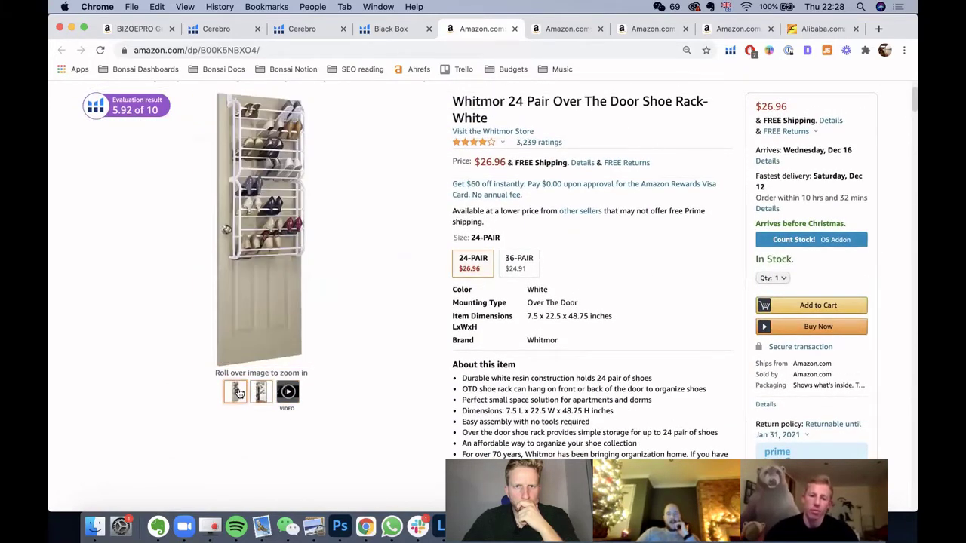
- Return to the Black Box results and examine the remaining page 3 products, down to the Biddeford heated blanket
{"action": "left_click", "coordinate": [399, 30]}
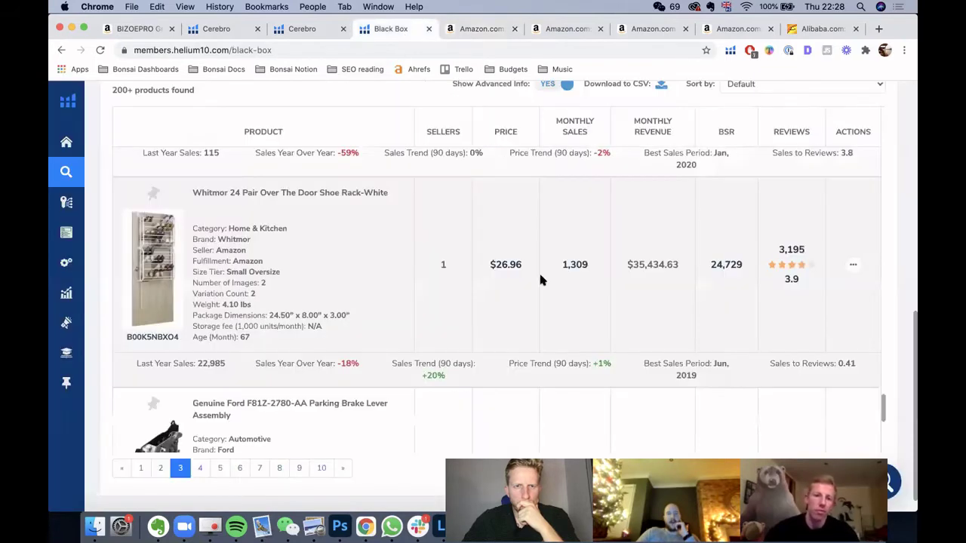
{"action": "scroll", "coordinate": [538, 272], "scroll_direction": "down", "scroll_amount": 4}
{"action": "scroll", "coordinate": [538, 272], "scroll_direction": "up", "scroll_amount": 1}
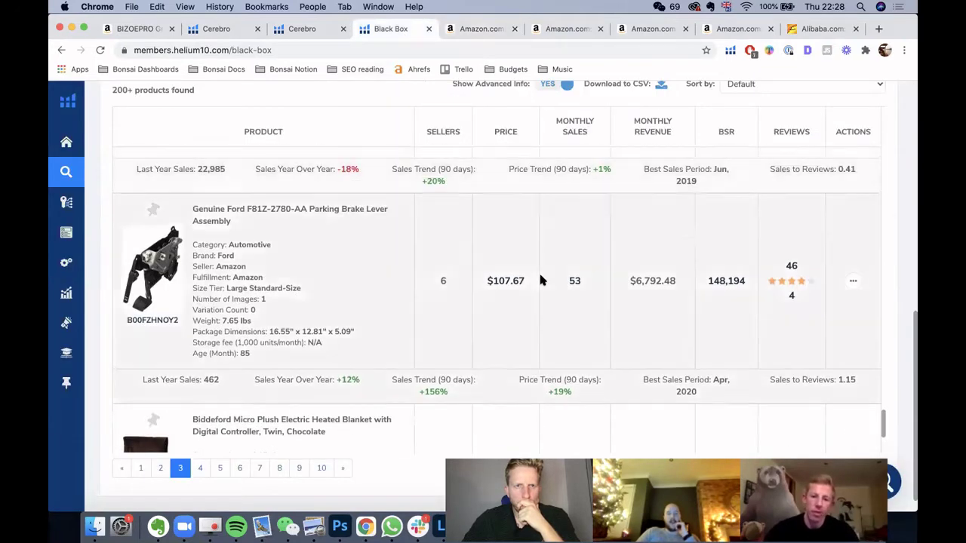
{"action": "scroll", "coordinate": [539, 280], "scroll_direction": "down", "scroll_amount": 3}
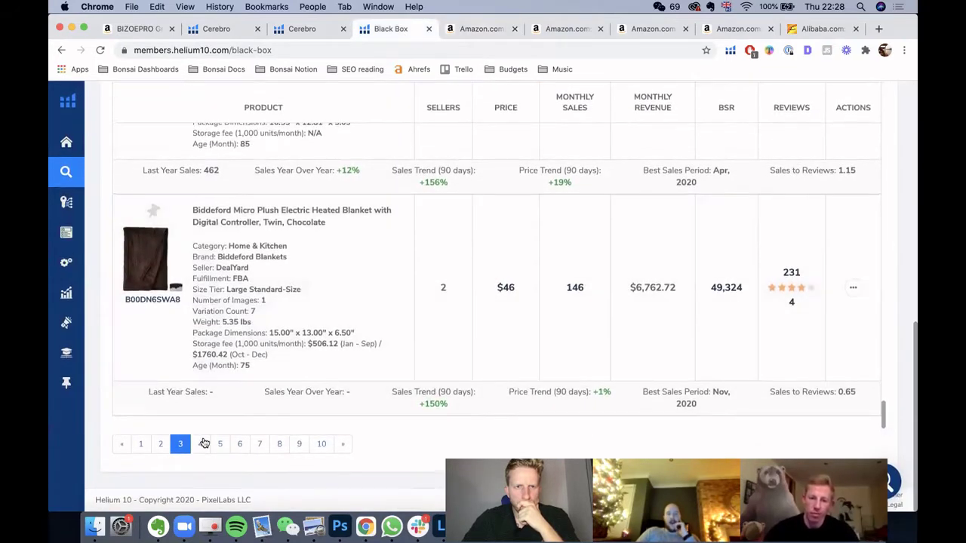
- Open page 4 of the Black Box results and examine its products down to the Lavish Home trellis bathroom mat
{"action": "left_click", "coordinate": [201, 444]}
{"action": "scroll", "coordinate": [590, 288], "scroll_direction": "down", "scroll_amount": 5}
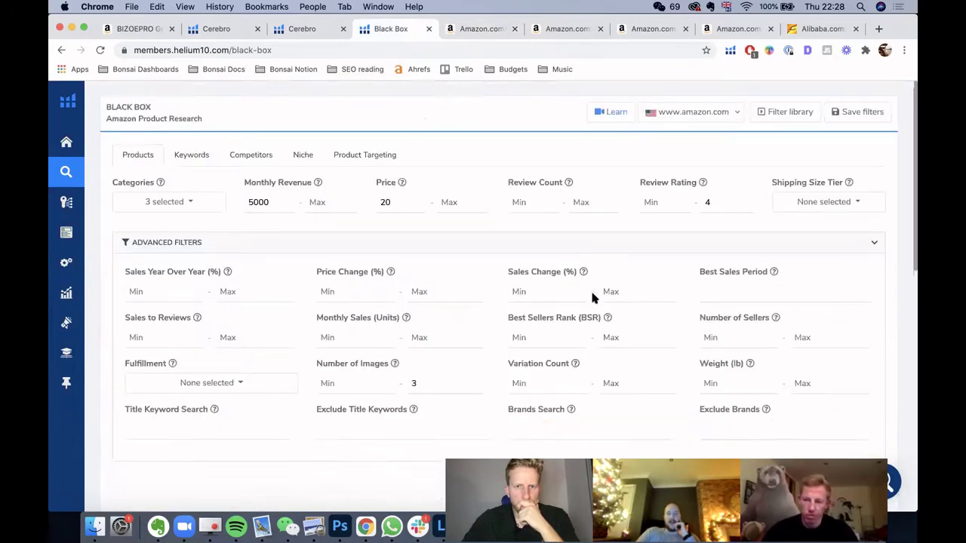
{"action": "scroll", "coordinate": [592, 298], "scroll_direction": "down", "scroll_amount": 8}
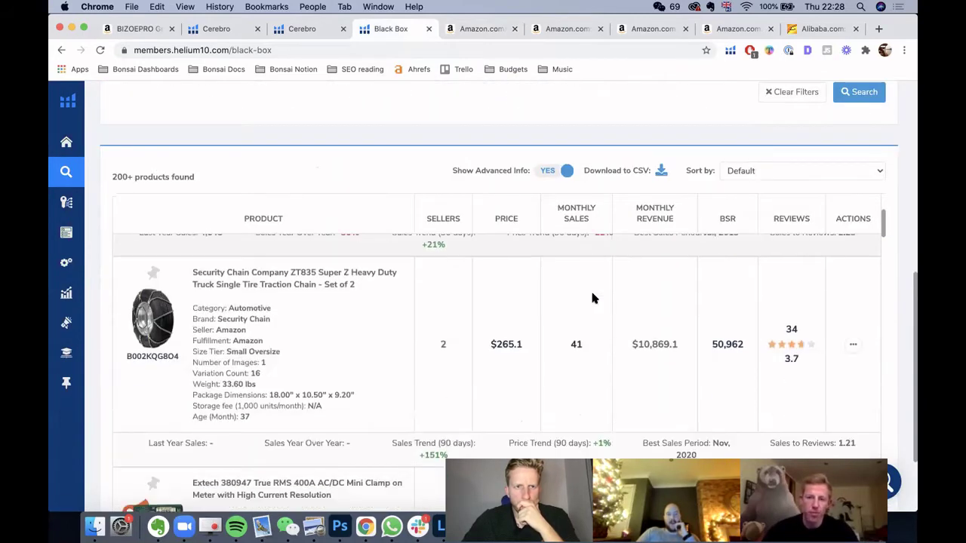
{"action": "scroll", "coordinate": [553, 226], "scroll_direction": "down", "scroll_amount": 5}
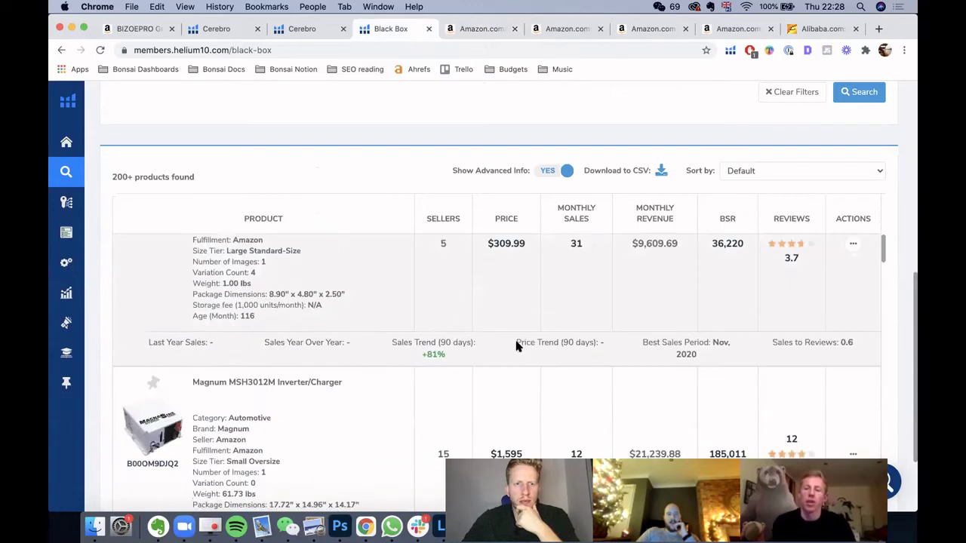
{"action": "scroll", "coordinate": [516, 346], "scroll_direction": "down", "scroll_amount": 5}
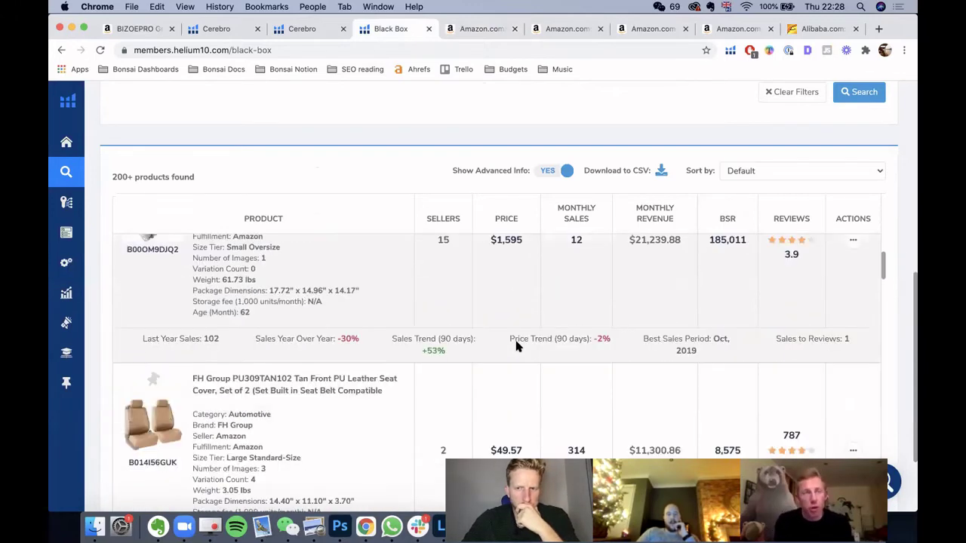
{"action": "scroll", "coordinate": [516, 346], "scroll_direction": "down", "scroll_amount": 5}
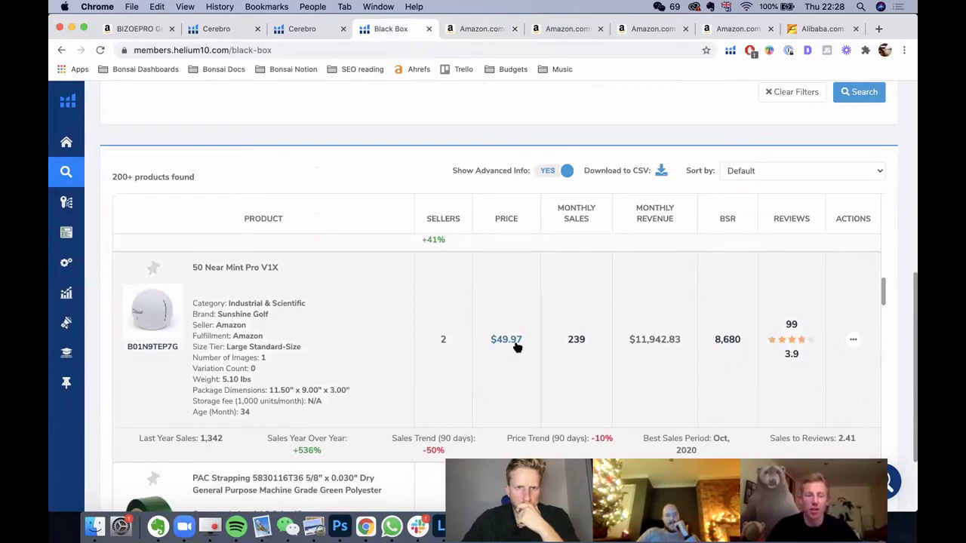
{"action": "scroll", "coordinate": [516, 346], "scroll_direction": "down", "scroll_amount": 3}
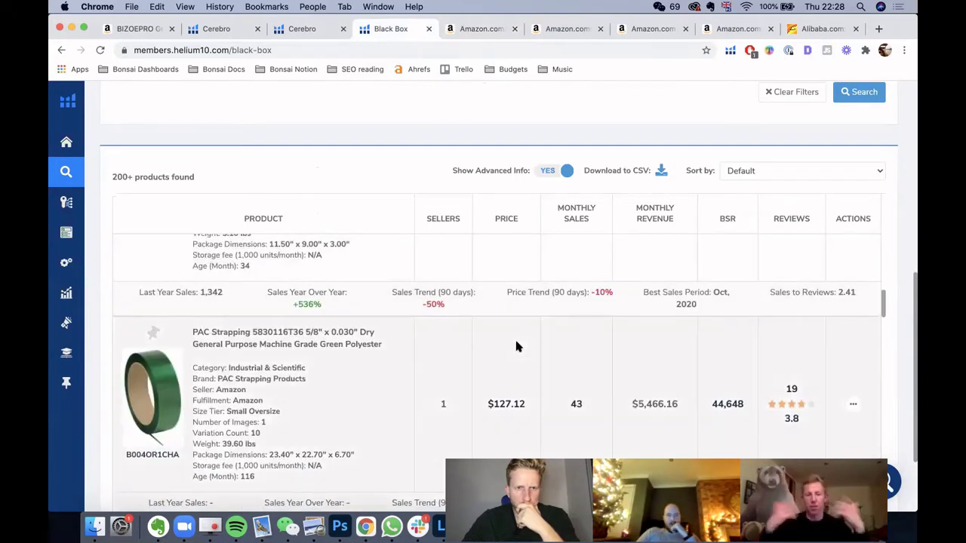
{"action": "scroll", "coordinate": [516, 346], "scroll_direction": "down", "scroll_amount": 5}
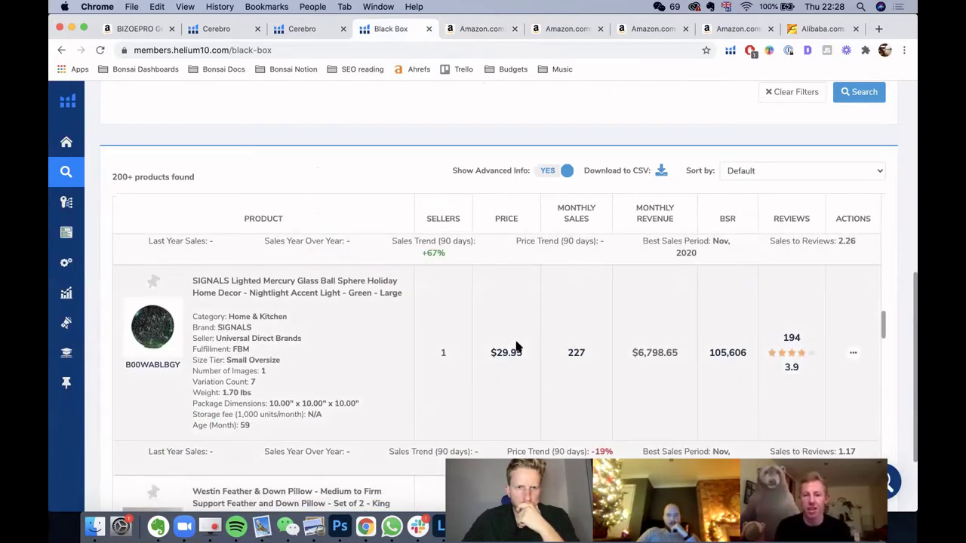
{"action": "scroll", "coordinate": [694, 324], "scroll_direction": "down", "scroll_amount": 4}
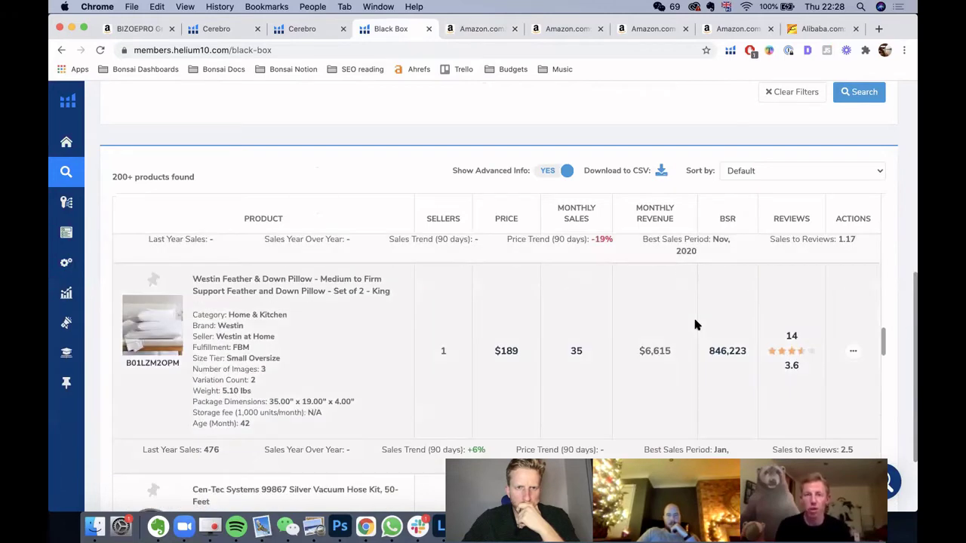
{"action": "scroll", "coordinate": [695, 324], "scroll_direction": "down", "scroll_amount": 3}
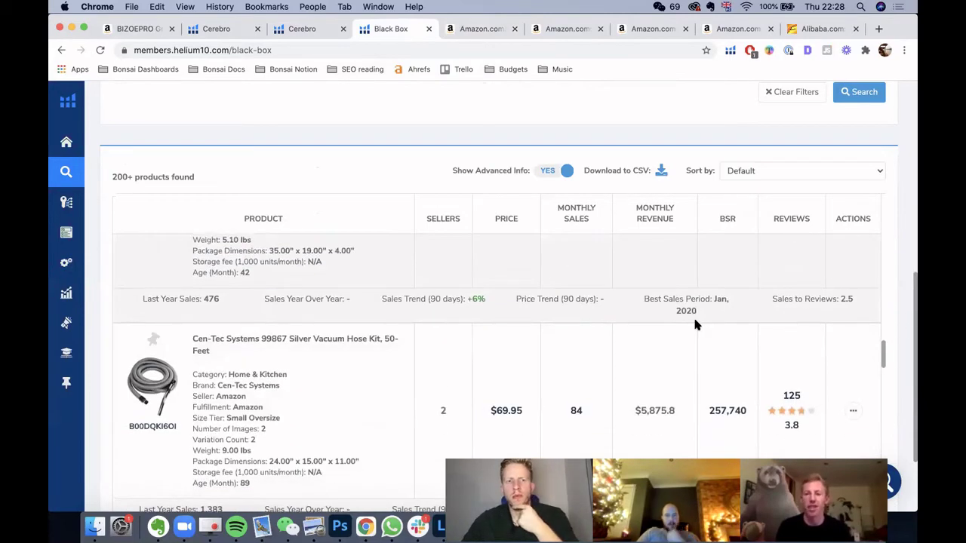
{"action": "scroll", "coordinate": [696, 324], "scroll_direction": "down", "scroll_amount": 4}
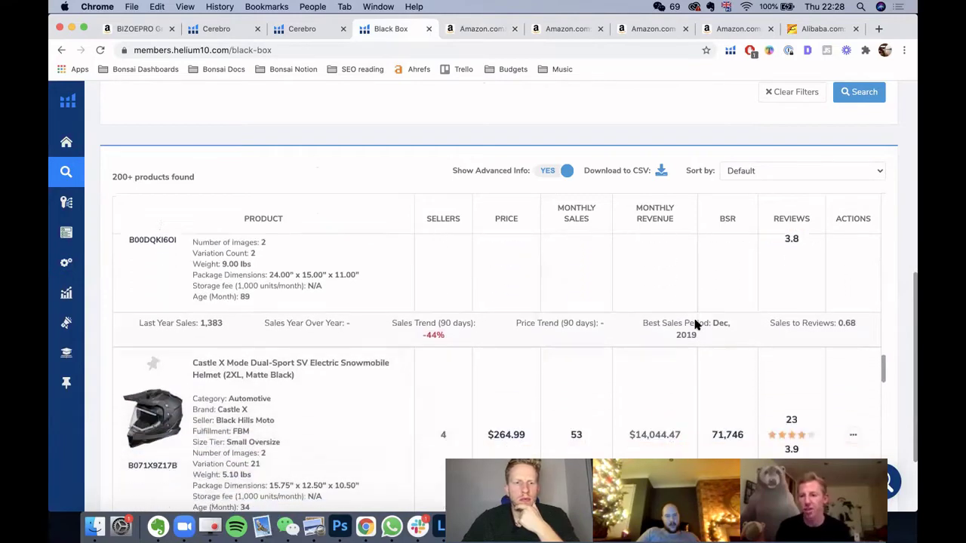
{"action": "scroll", "coordinate": [695, 324], "scroll_direction": "down", "scroll_amount": 2}
{"action": "scroll", "coordinate": [696, 322], "scroll_direction": "down", "scroll_amount": 3}
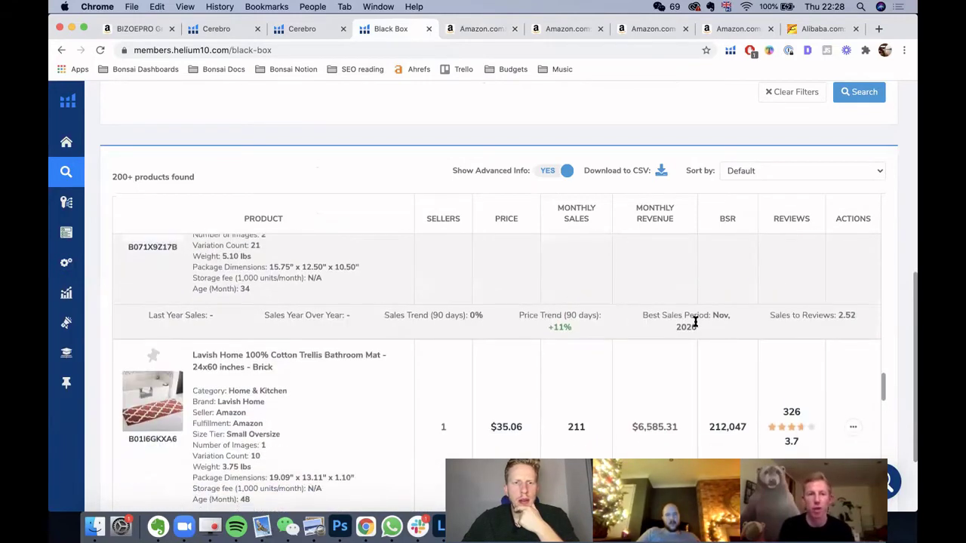
{"action": "scroll", "coordinate": [695, 322], "scroll_direction": "down", "scroll_amount": 1}
{"action": "scroll", "coordinate": [792, 340], "scroll_direction": "down", "scroll_amount": 2}
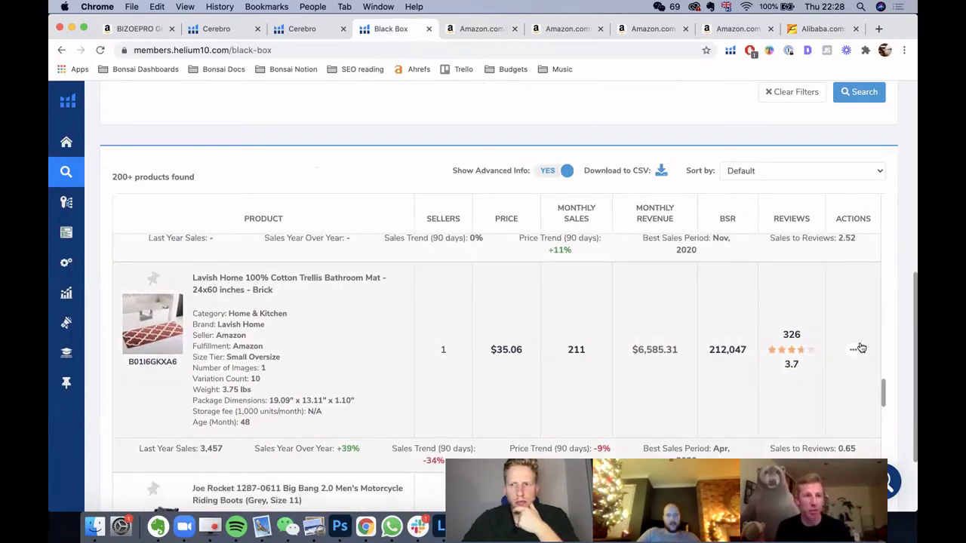
- Open the Lavish Home trellis bathroom mat's Amazon listing and select the Navy color variant
{"action": "left_click", "coordinate": [857, 356]}
{"action": "left_click", "coordinate": [791, 396]}
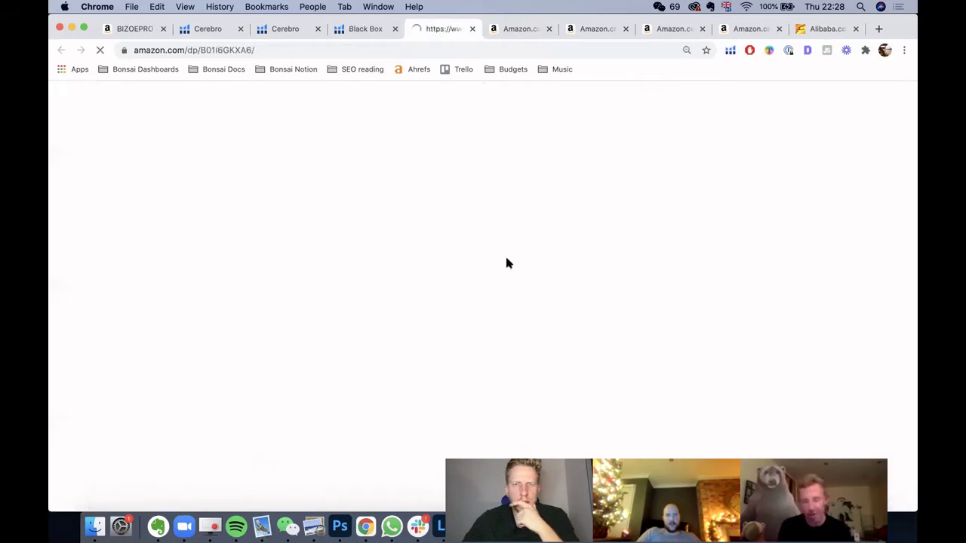
{"action": "scroll", "coordinate": [679, 231], "scroll_direction": "down", "scroll_amount": 3}
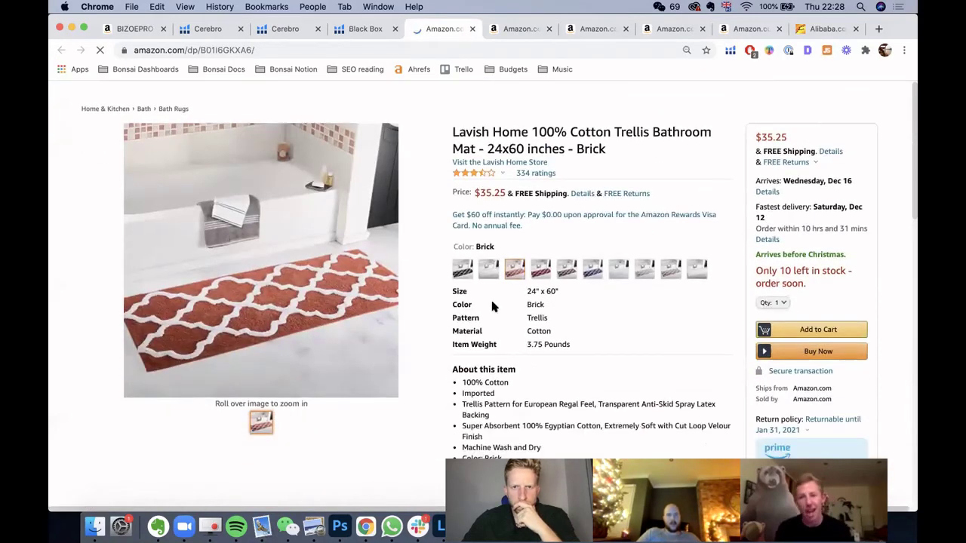
{"action": "left_click", "coordinate": [592, 270]}
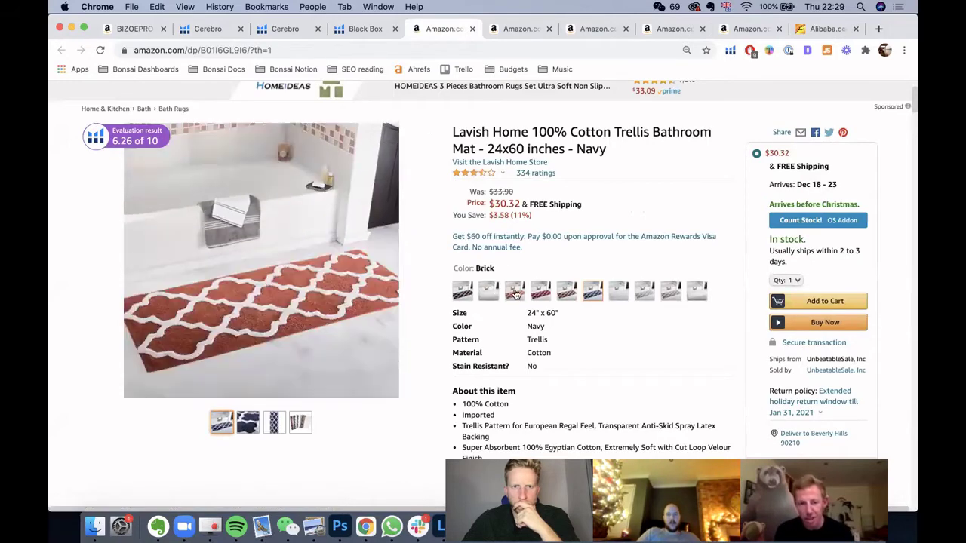
- Show the navy mat's price and sales rank history for All Time and examine the chart and the recommended products
{"action": "scroll", "coordinate": [606, 279], "scroll_direction": "down", "scroll_amount": 10}
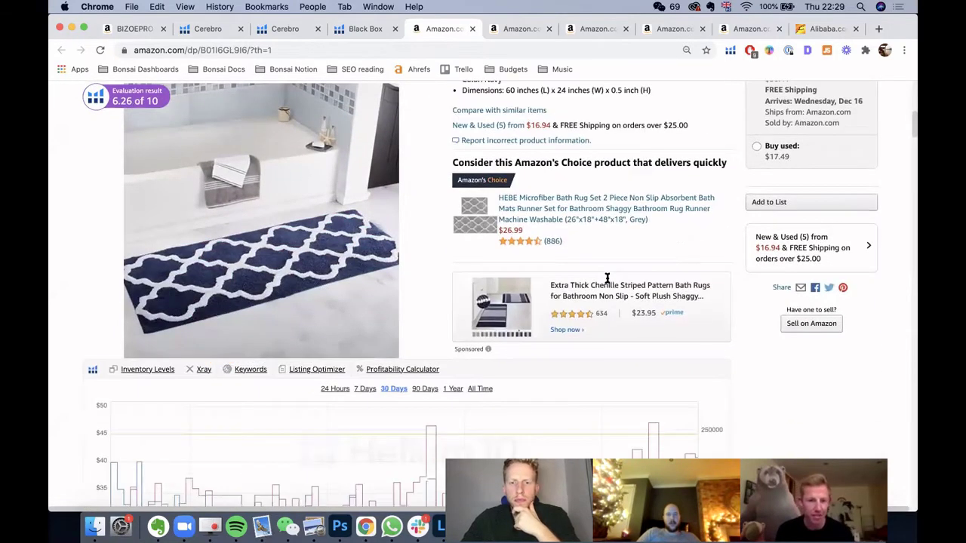
{"action": "left_click", "coordinate": [481, 182]}
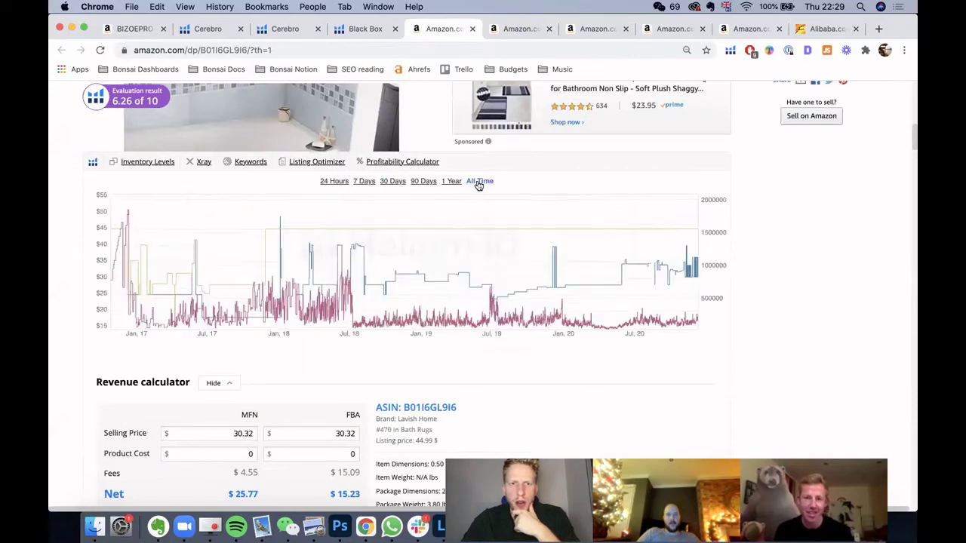
{"action": "scroll", "coordinate": [691, 249], "scroll_direction": "down", "scroll_amount": 4}
{"action": "scroll", "coordinate": [691, 245], "scroll_direction": "down", "scroll_amount": 3}
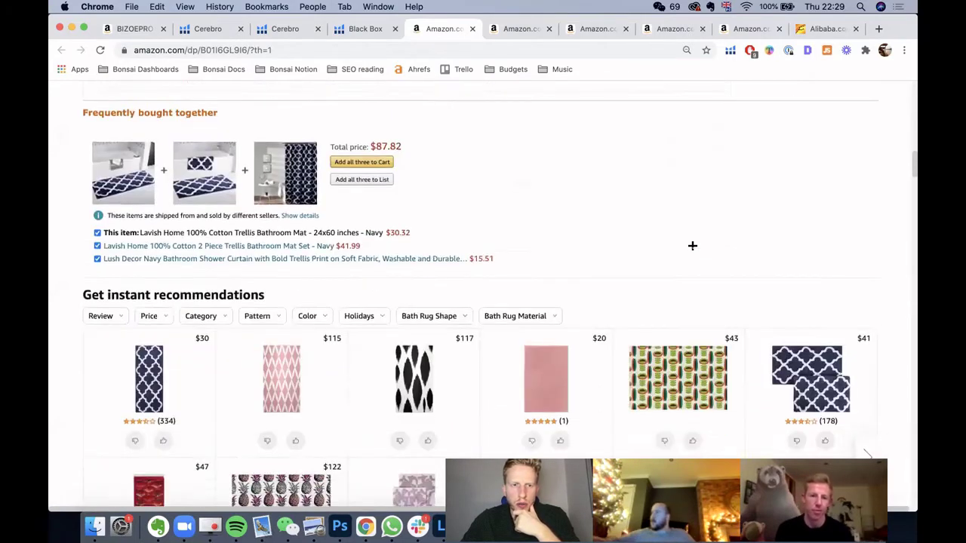
- Preview the mat's other color options and switch the listing to the Black variant
{"action": "scroll", "coordinate": [691, 245], "scroll_direction": "up", "scroll_amount": 15}
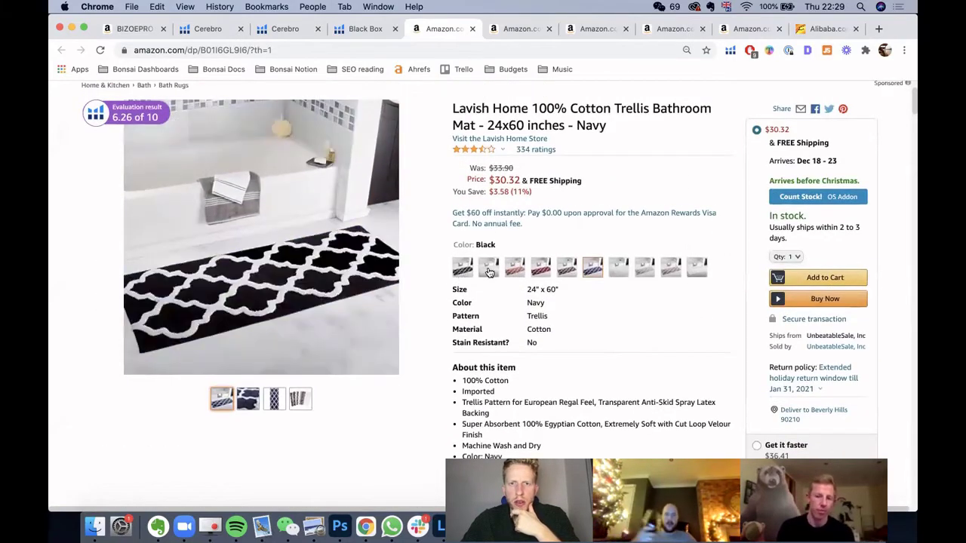
{"action": "scroll", "coordinate": [653, 335], "scroll_direction": "up", "scroll_amount": 1}
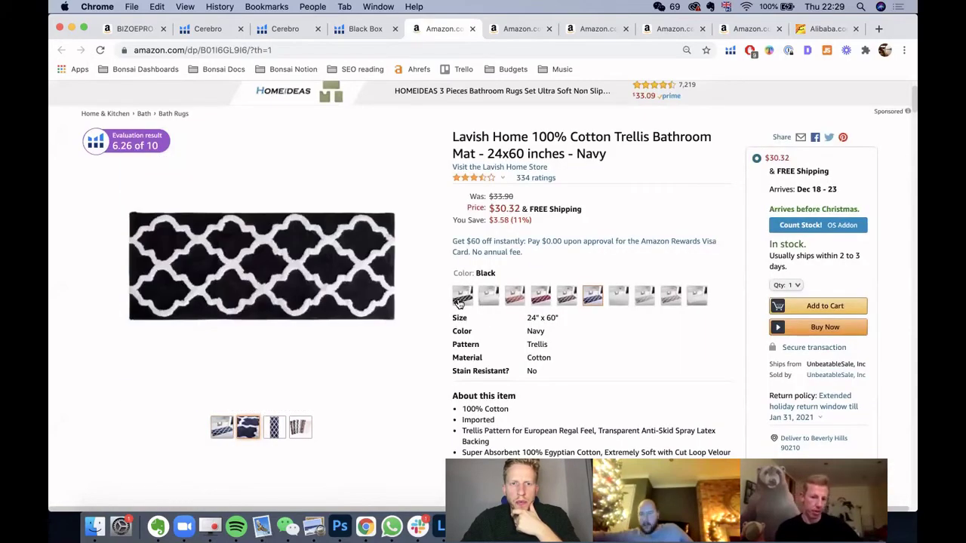
{"action": "left_click", "coordinate": [459, 301]}
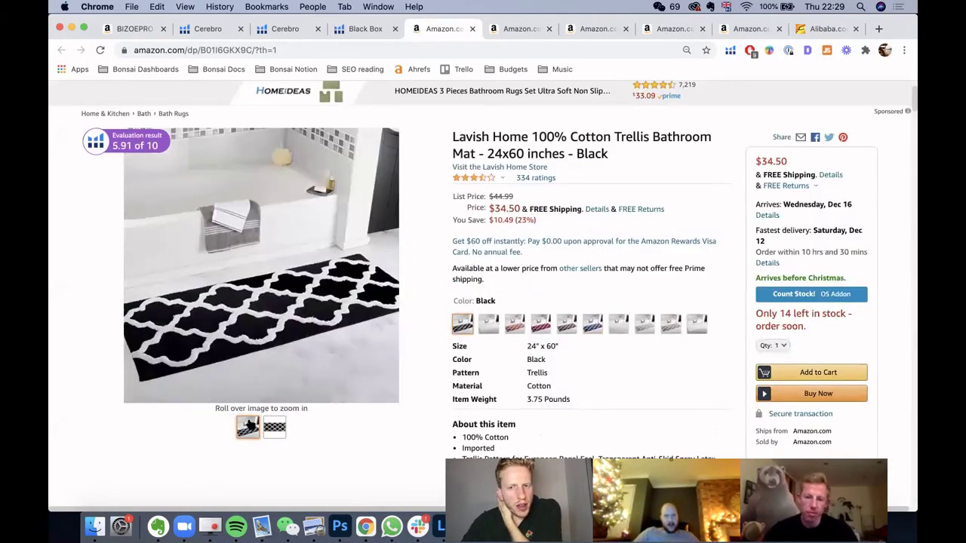
{"action": "scroll", "coordinate": [751, 234], "scroll_direction": "down", "scroll_amount": 3}
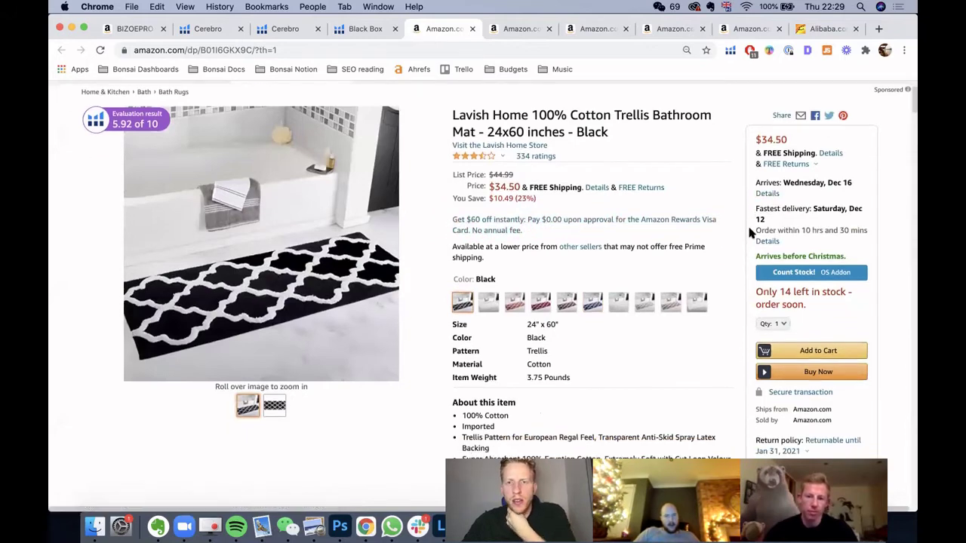
{"action": "scroll", "coordinate": [749, 229], "scroll_direction": "up", "scroll_amount": 2}
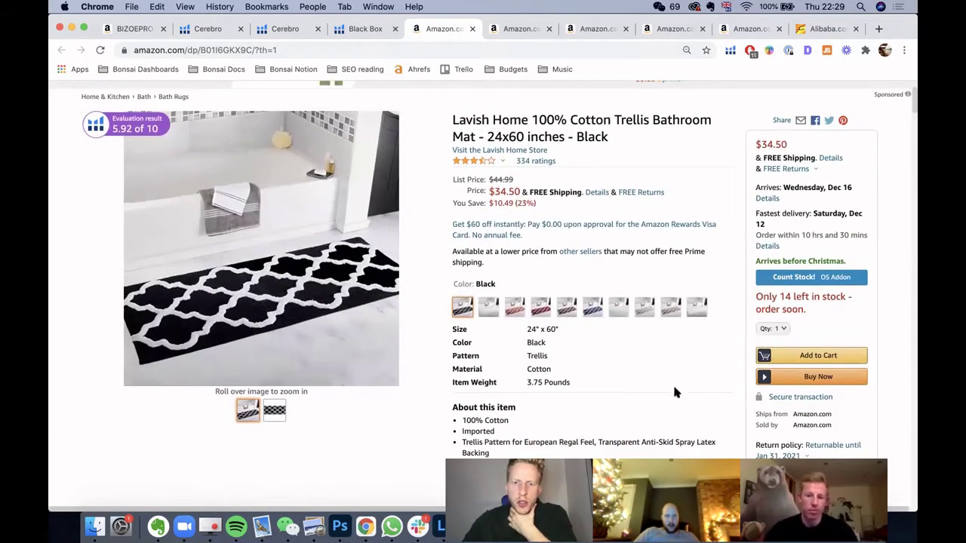
- Highlight the black mat's price line and examine its rating, product images, description and color variants
{"action": "mouse_move", "coordinate": [275, 408]}
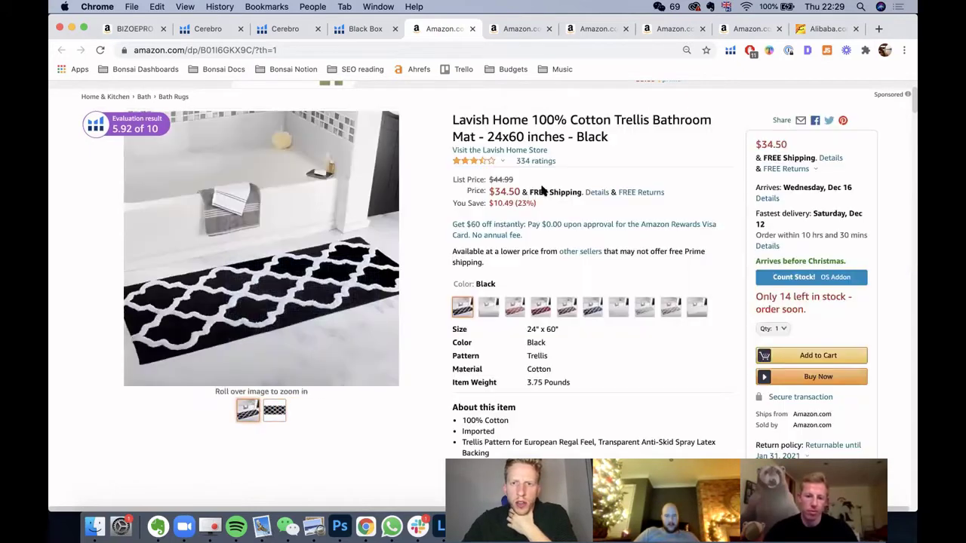
{"action": "left_click_drag", "start_coordinate": [506, 189], "coordinate": [592, 193]}
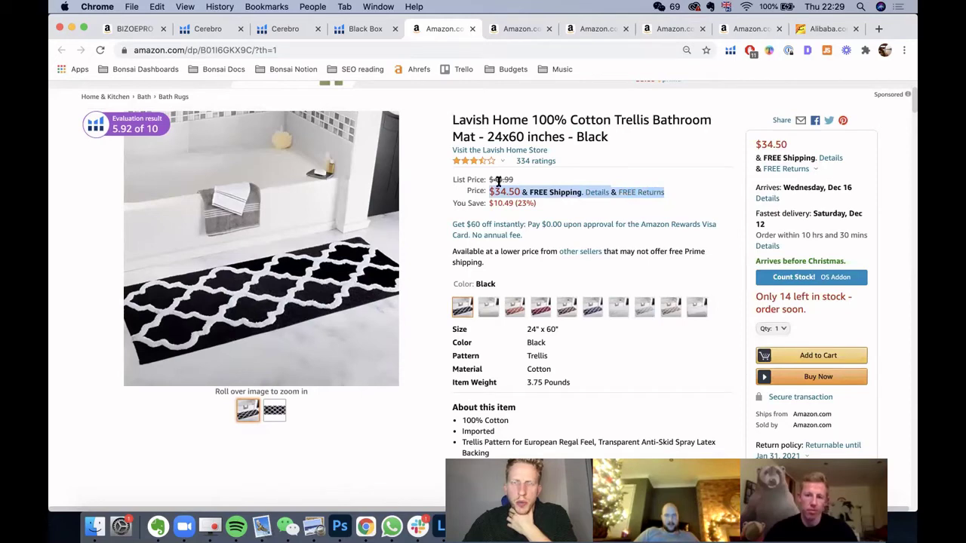
{"action": "mouse_move", "coordinate": [483, 166]}
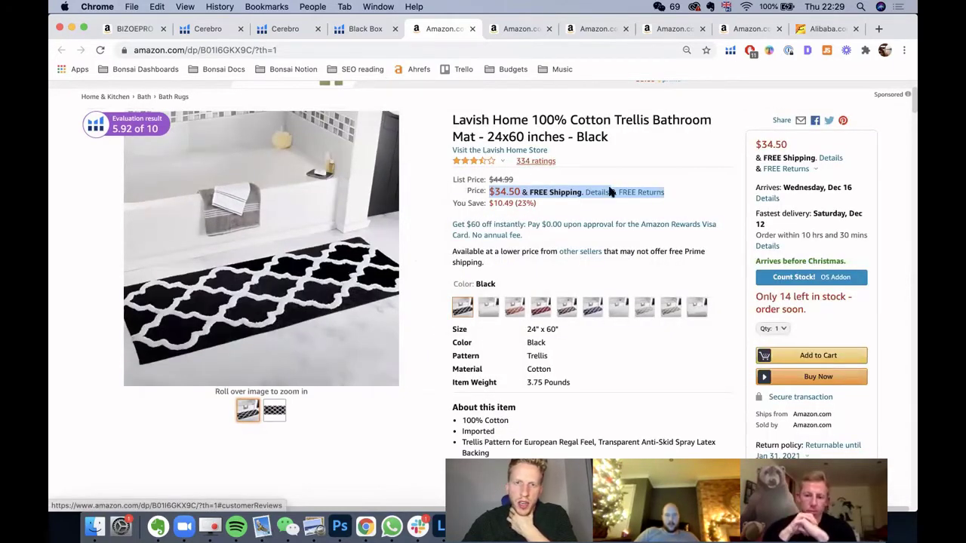
{"action": "scroll", "coordinate": [615, 196], "scroll_direction": "down", "scroll_amount": 1}
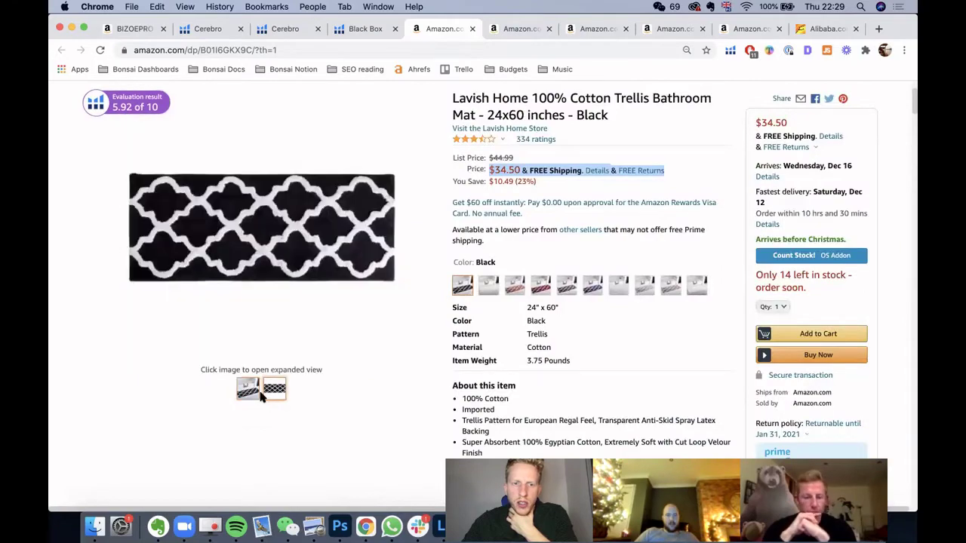
{"action": "scroll", "coordinate": [600, 364], "scroll_direction": "down", "scroll_amount": 1}
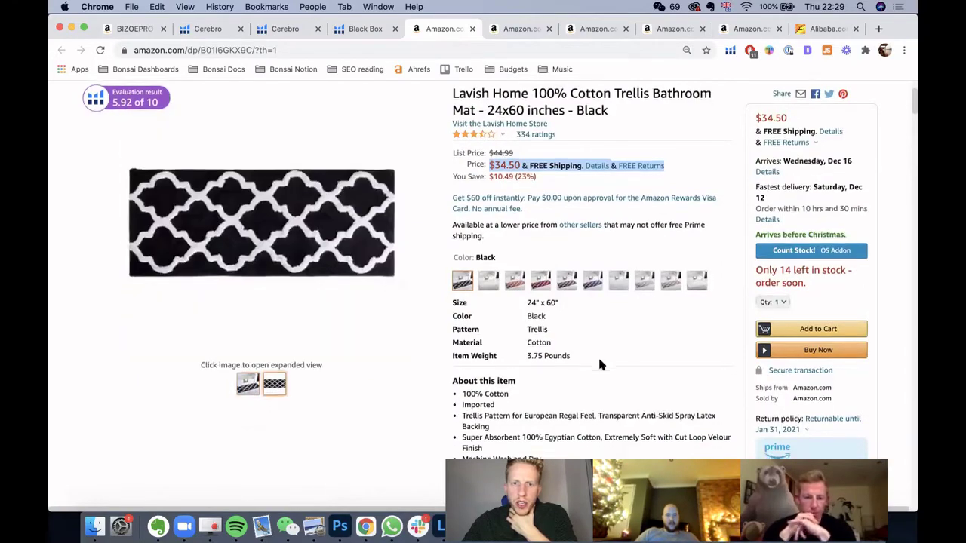
{"action": "scroll", "coordinate": [599, 365], "scroll_direction": "down", "scroll_amount": 10}
{"action": "scroll", "coordinate": [600, 364], "scroll_direction": "up", "scroll_amount": 9}
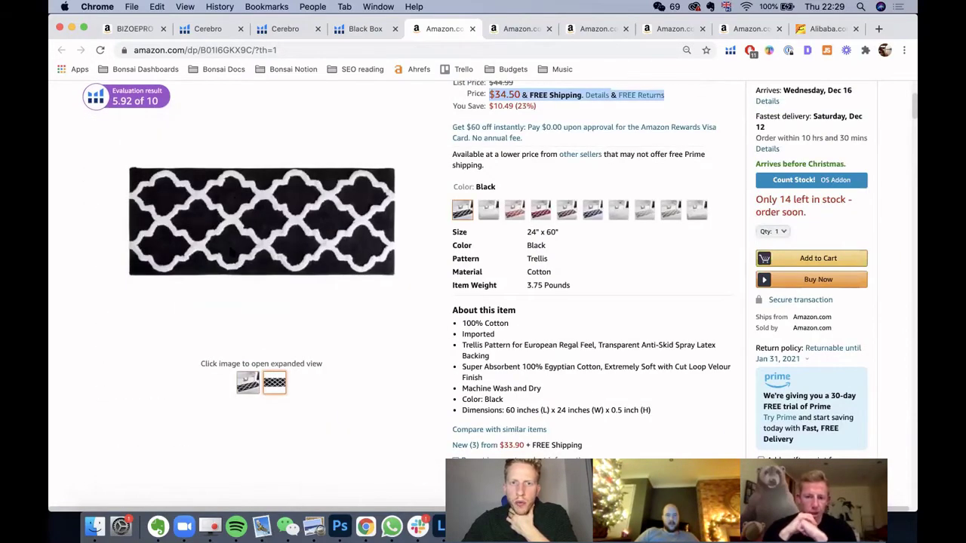
{"action": "scroll", "coordinate": [233, 250], "scroll_direction": "up", "scroll_amount": 3}
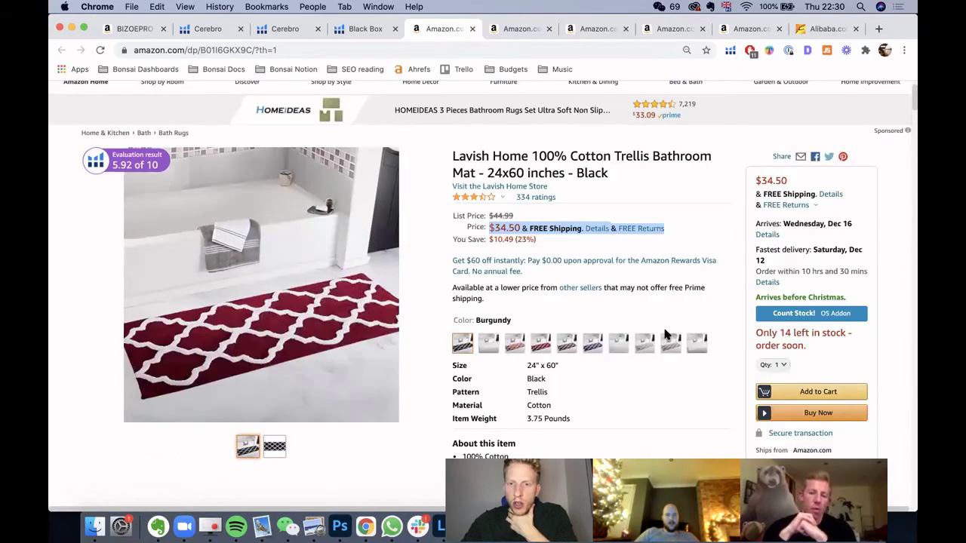
- Run Xray product research on the bathroom mat listing, review the variants' sales and revenue, and close the results
{"action": "left_click", "coordinate": [730, 49]}
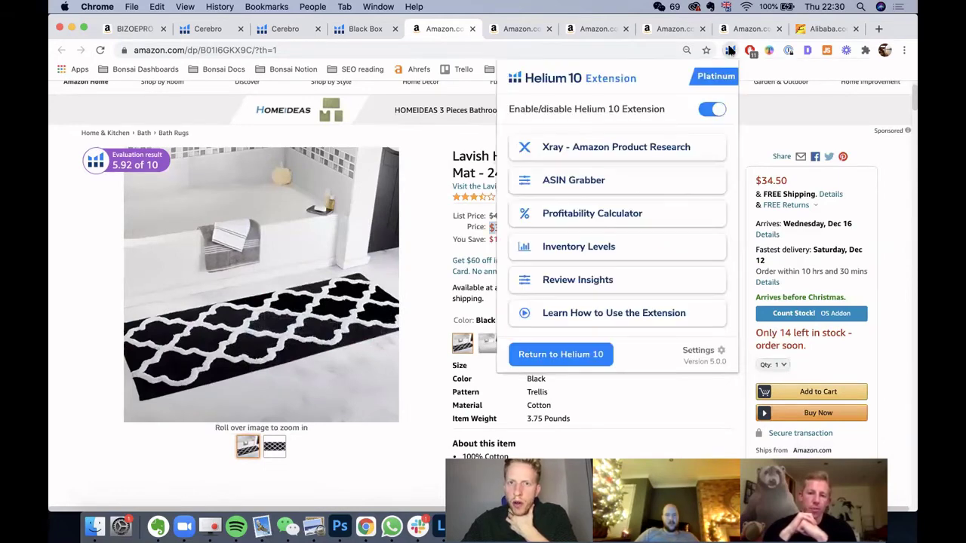
{"action": "left_click", "coordinate": [602, 148]}
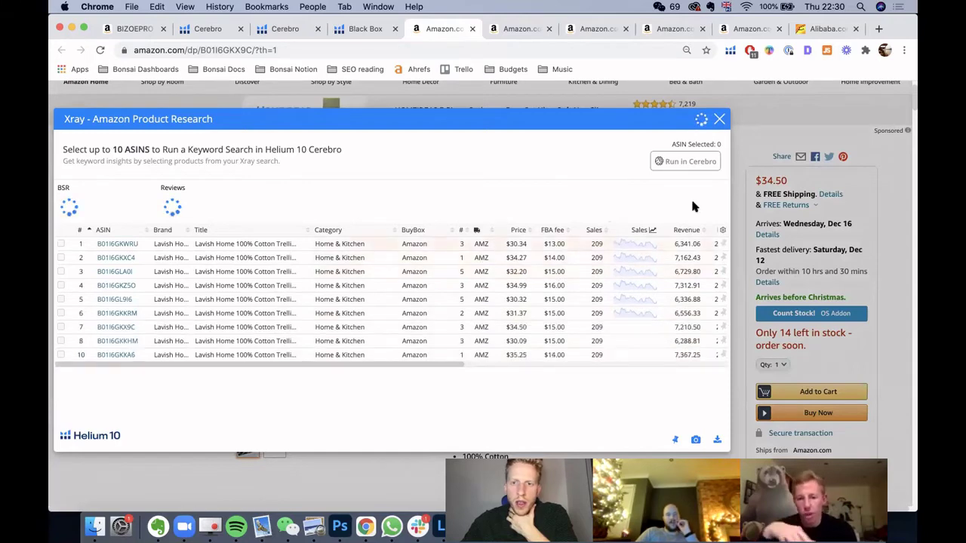
{"action": "left_click", "coordinate": [717, 223]}
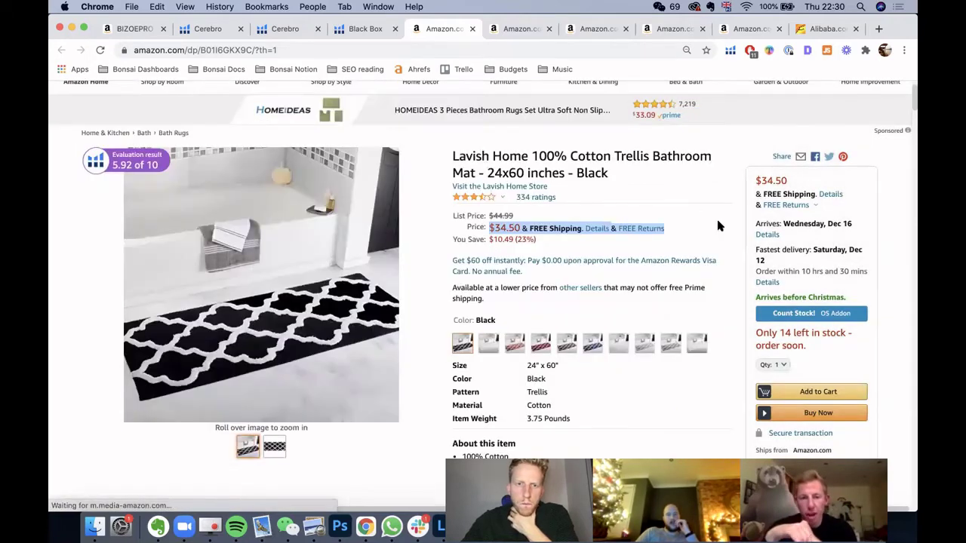
- Go to the bathroom mat's customer reviews and examine the star rating breakdown, customer images and top reviews
{"action": "left_click", "coordinate": [535, 185]}
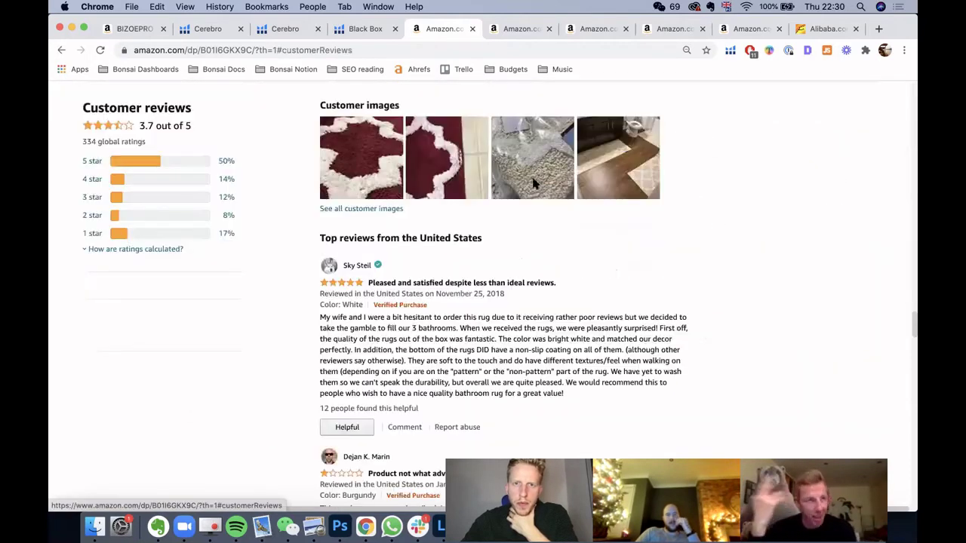
{"action": "scroll", "coordinate": [694, 211], "scroll_direction": "down", "scroll_amount": 4}
{"action": "scroll", "coordinate": [158, 205], "scroll_direction": "up", "scroll_amount": 2}
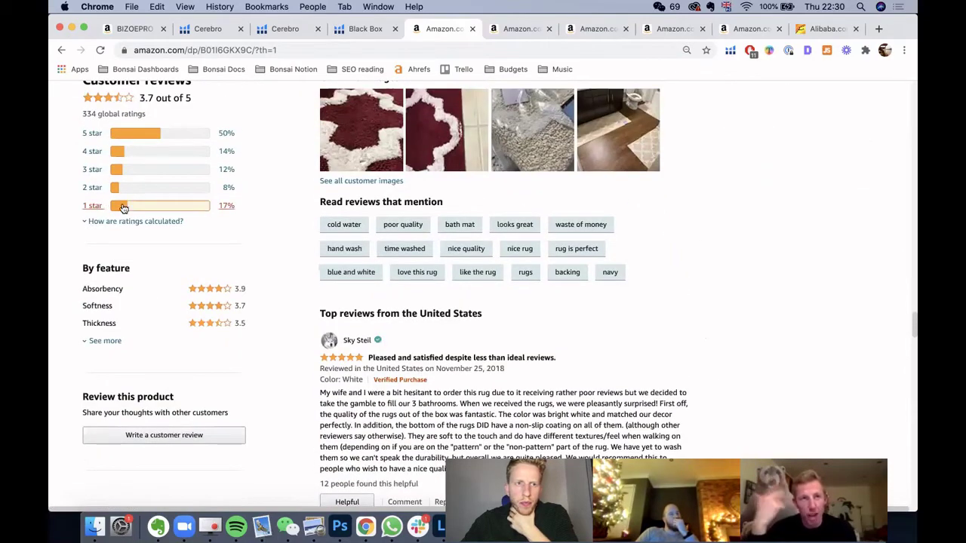
- Filter the bathroom mat's customer reviews to one star and read through the complaints
{"action": "left_click", "coordinate": [123, 208]}
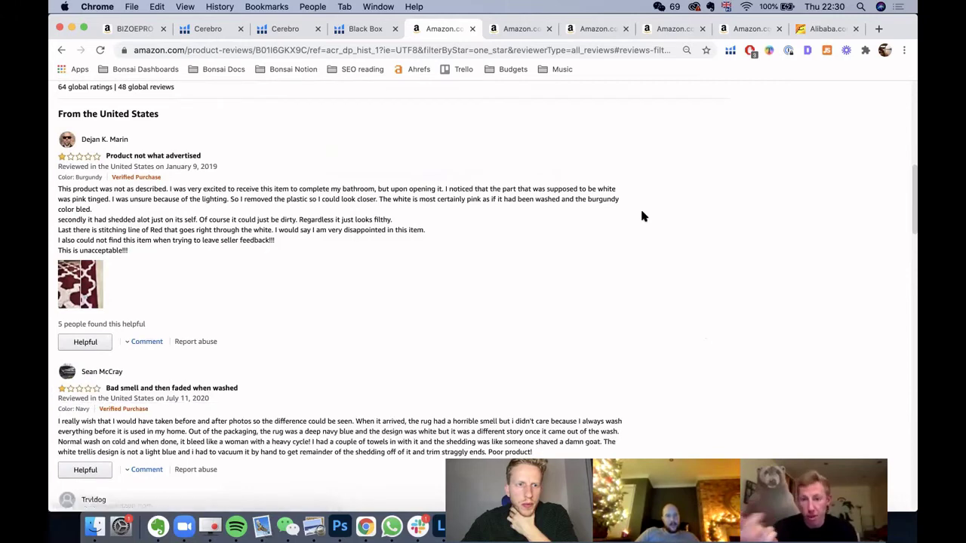
{"action": "scroll", "coordinate": [641, 217], "scroll_direction": "down", "scroll_amount": 2}
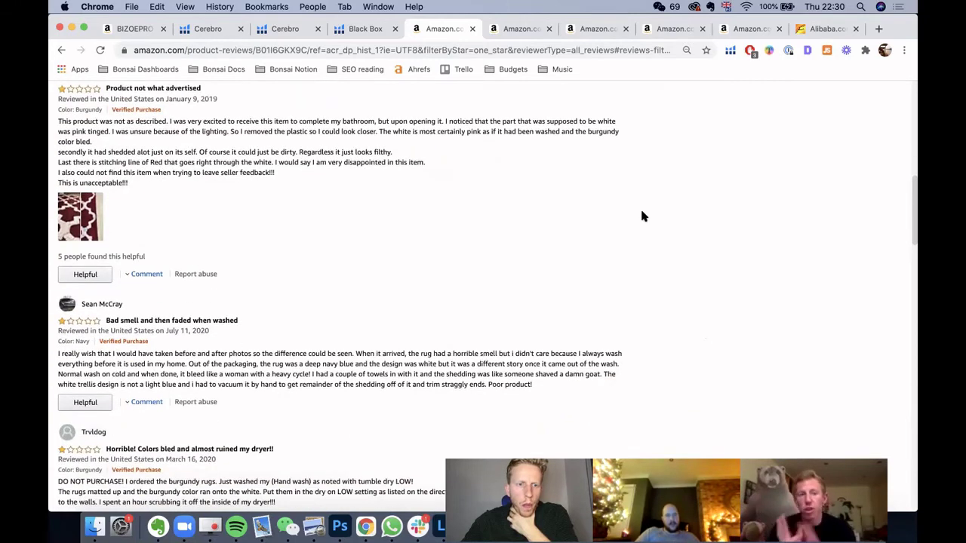
{"action": "scroll", "coordinate": [642, 217], "scroll_direction": "down", "scroll_amount": 4}
{"action": "scroll", "coordinate": [642, 216], "scroll_direction": "down", "scroll_amount": 4}
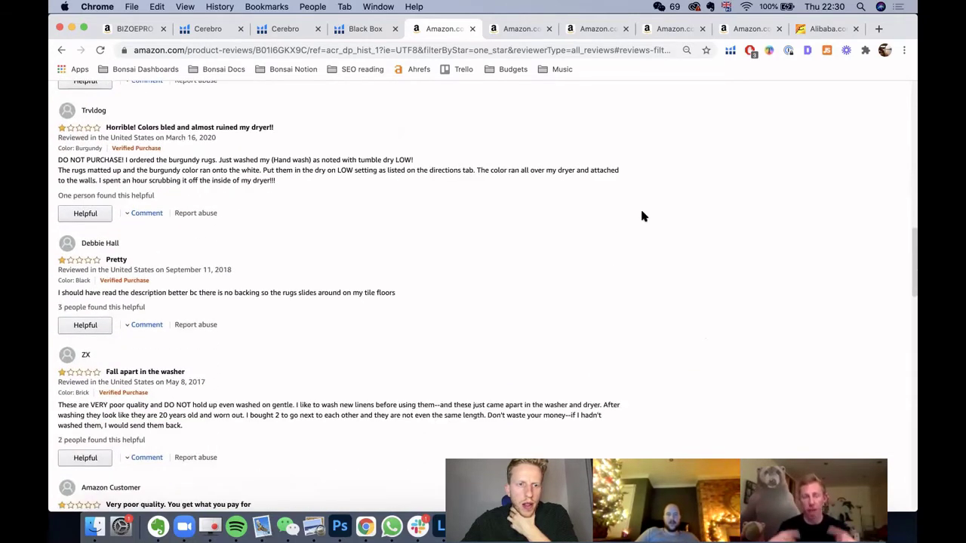
{"action": "scroll", "coordinate": [642, 216], "scroll_direction": "down", "scroll_amount": 3}
{"action": "scroll", "coordinate": [641, 216], "scroll_direction": "down", "scroll_amount": 3}
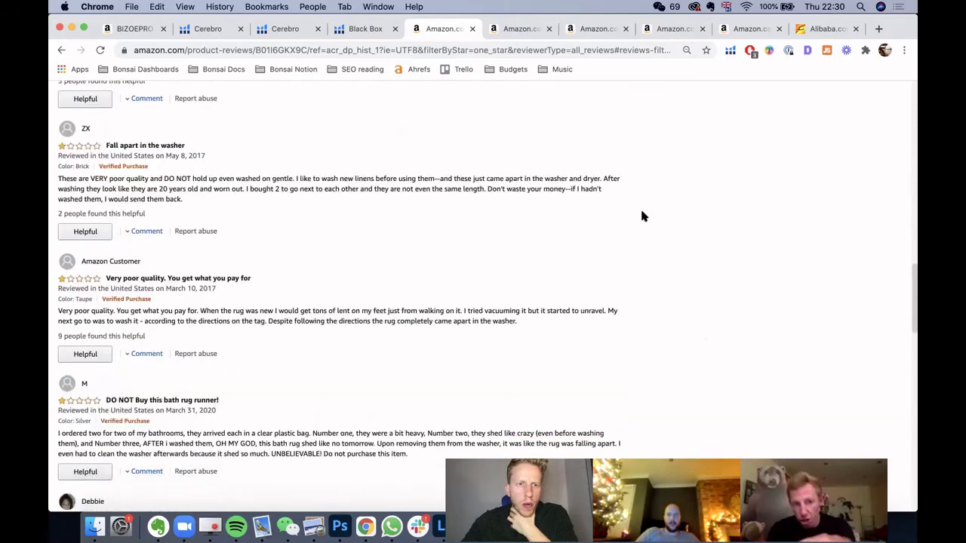
{"action": "scroll", "coordinate": [642, 217], "scroll_direction": "down", "scroll_amount": 3}
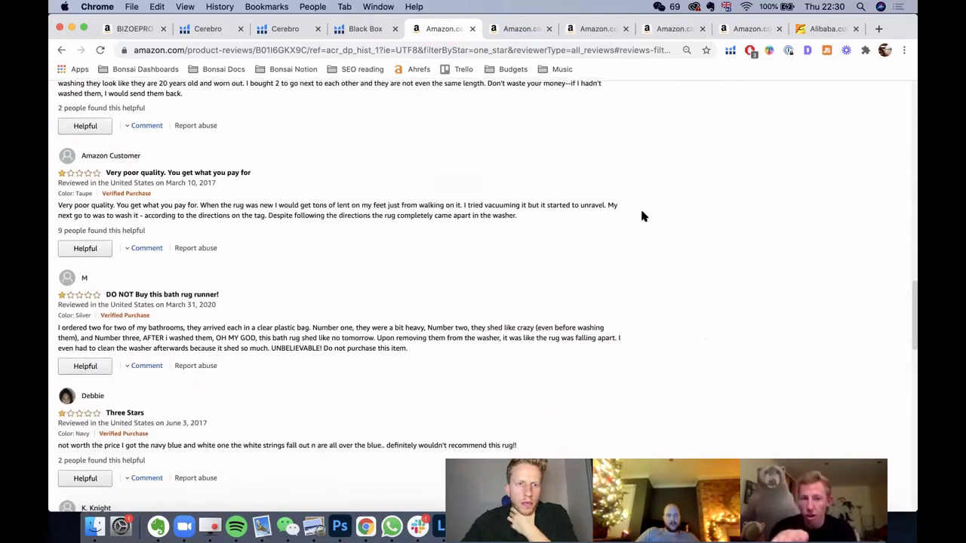
{"action": "scroll", "coordinate": [642, 217], "scroll_direction": "down", "scroll_amount": 3}
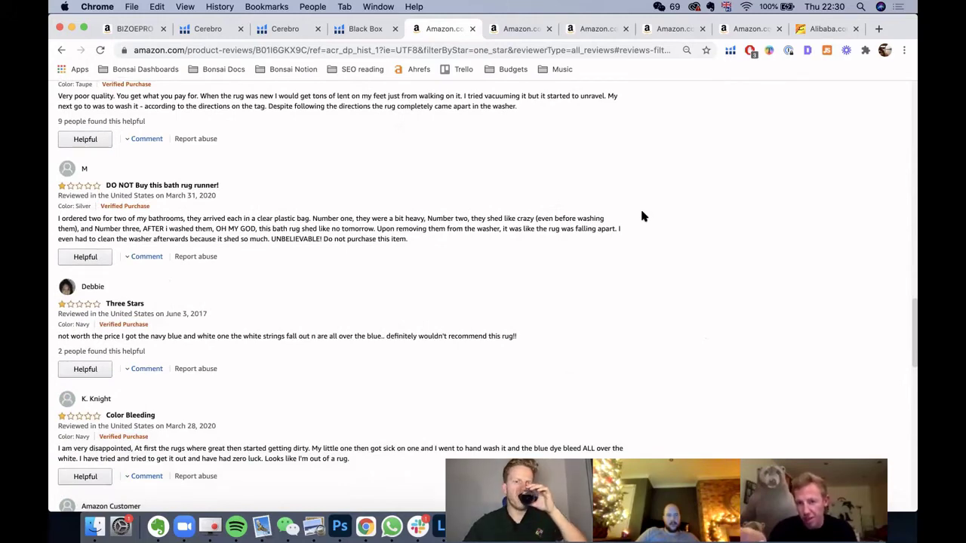
{"action": "scroll", "coordinate": [642, 217], "scroll_direction": "up", "scroll_amount": 2}
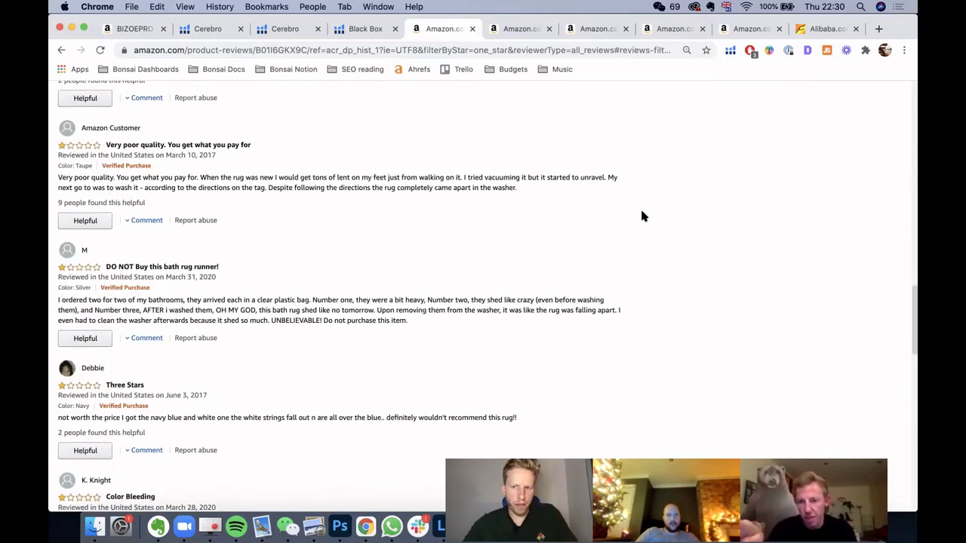
- Leave the filtered reviews and return to the black Lavish Home mat's product listing
{"action": "scroll", "coordinate": [640, 216], "scroll_direction": "up", "scroll_amount": 10}
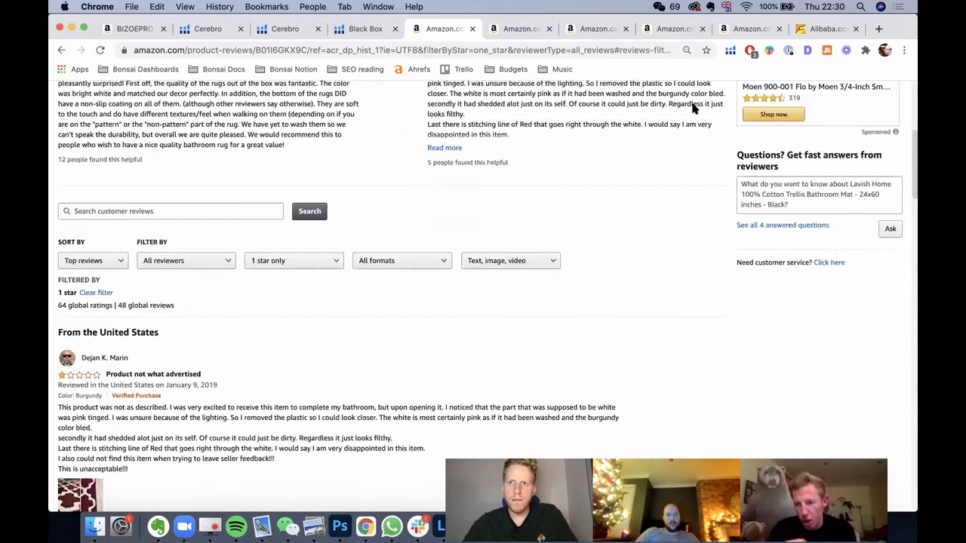
{"action": "left_click", "coordinate": [729, 52]}
{"action": "left_click", "coordinate": [402, 212]}
{"action": "scroll", "coordinate": [402, 213], "scroll_direction": "up", "scroll_amount": 7}
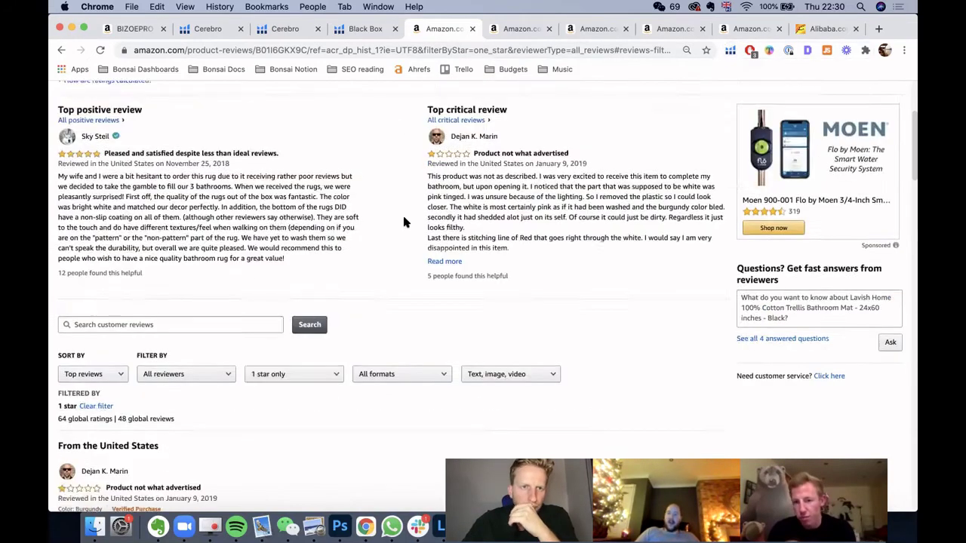
{"action": "left_click", "coordinate": [483, 167]}
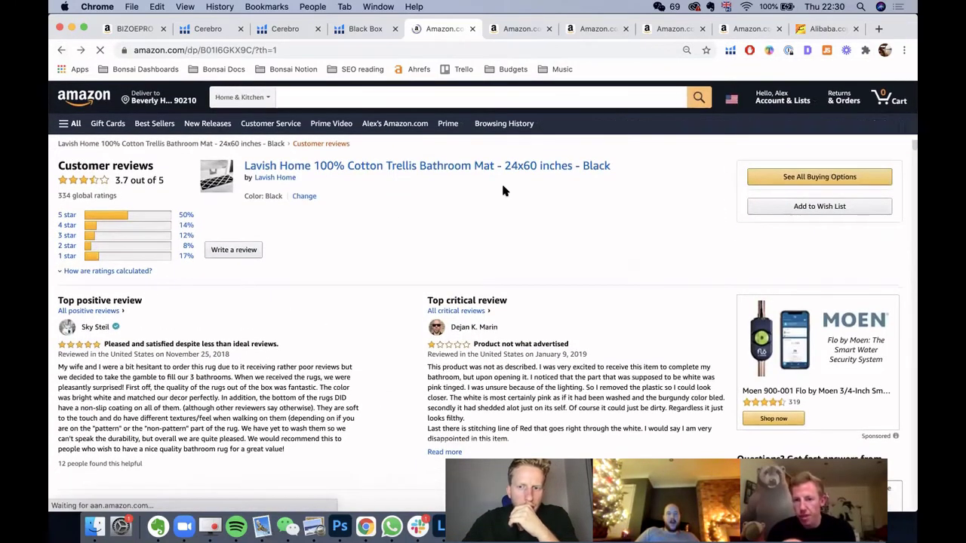
- Examine the mat's feature bullets, frequently bought together offer and 30-day price and sales rank chart
{"action": "scroll", "coordinate": [504, 191], "scroll_direction": "down", "scroll_amount": 15}
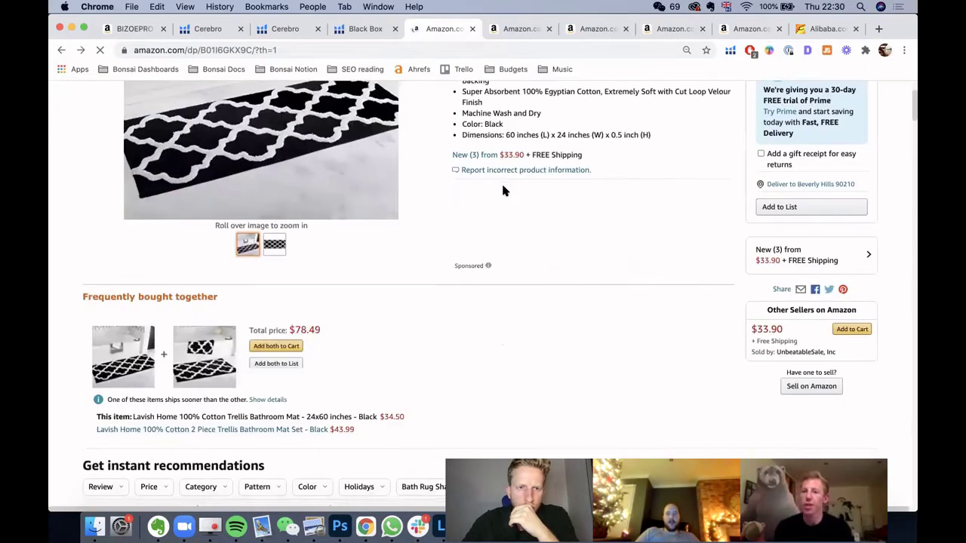
{"action": "scroll", "coordinate": [504, 191], "scroll_direction": "up", "scroll_amount": 4}
{"action": "scroll", "coordinate": [502, 189], "scroll_direction": "down", "scroll_amount": 2}
{"action": "scroll", "coordinate": [502, 189], "scroll_direction": "up", "scroll_amount": 5}
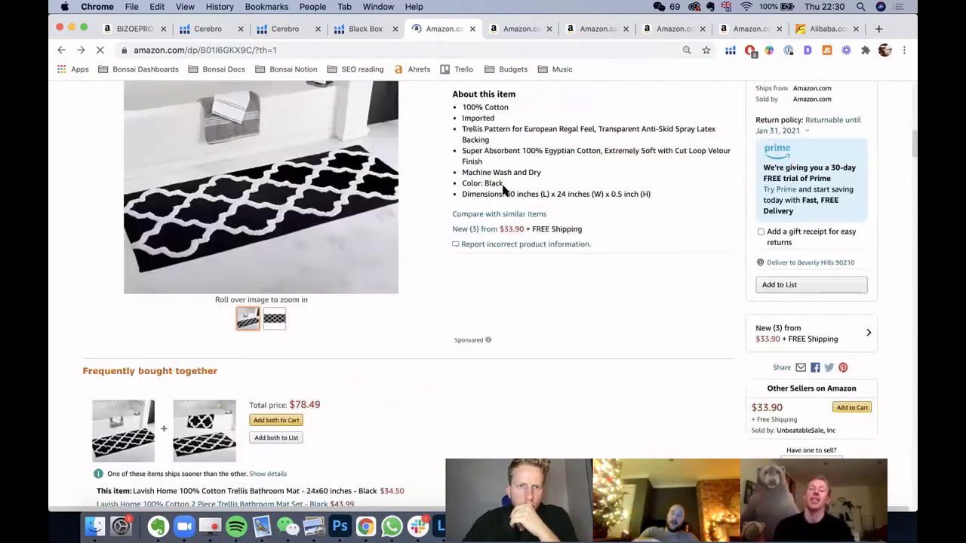
{"action": "scroll", "coordinate": [503, 191], "scroll_direction": "down", "scroll_amount": 10}
{"action": "scroll", "coordinate": [504, 191], "scroll_direction": "up", "scroll_amount": 5}
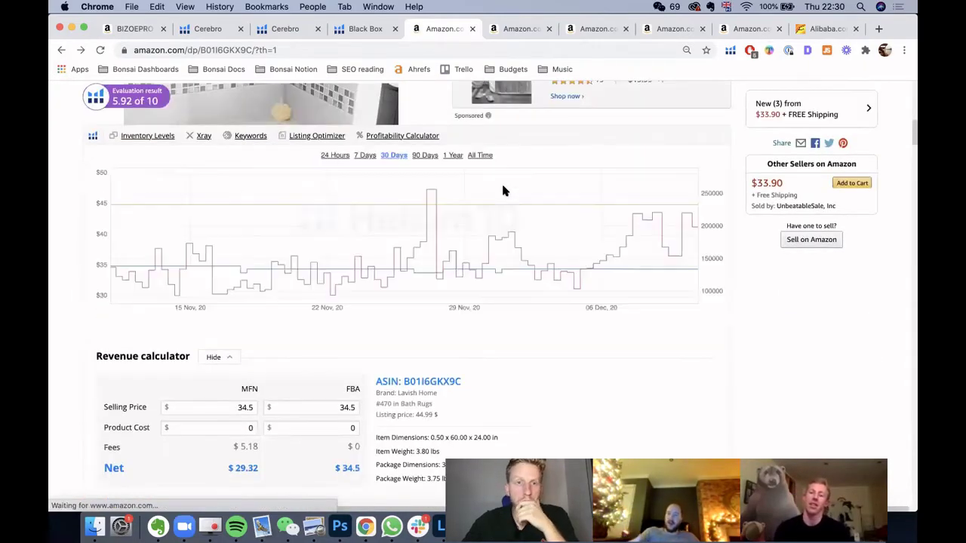
{"action": "scroll", "coordinate": [504, 191], "scroll_direction": "up", "scroll_amount": 1}
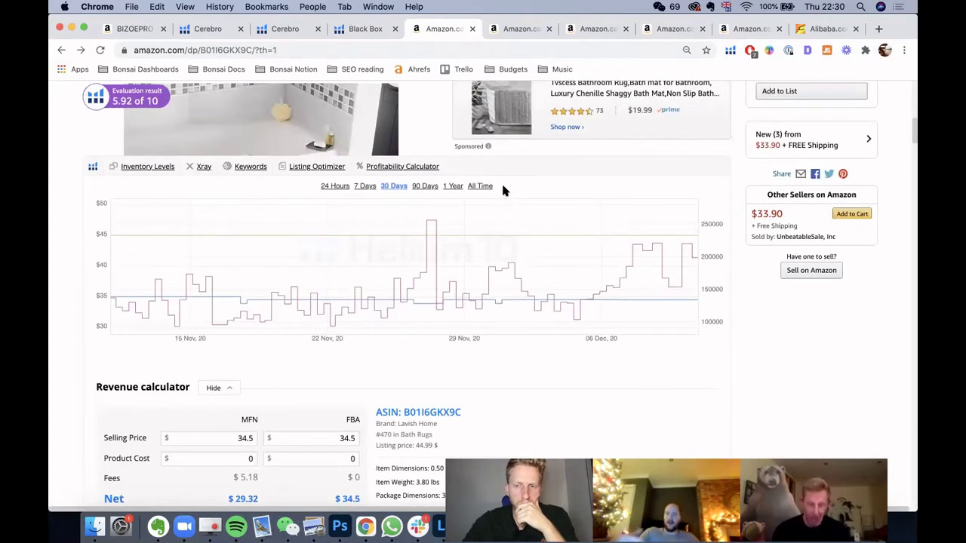
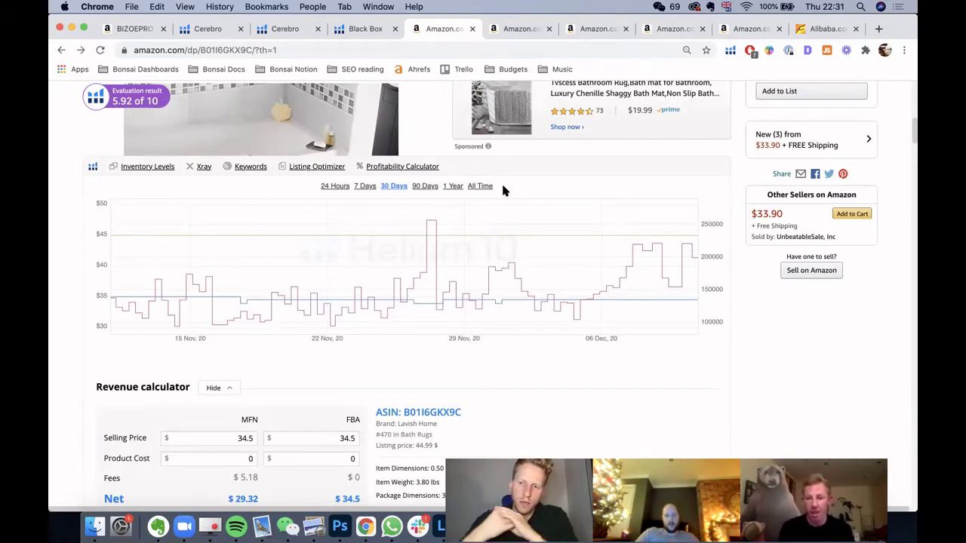
{"action": "scroll", "coordinate": [637, 270], "scroll_direction": "up", "scroll_amount": 2}
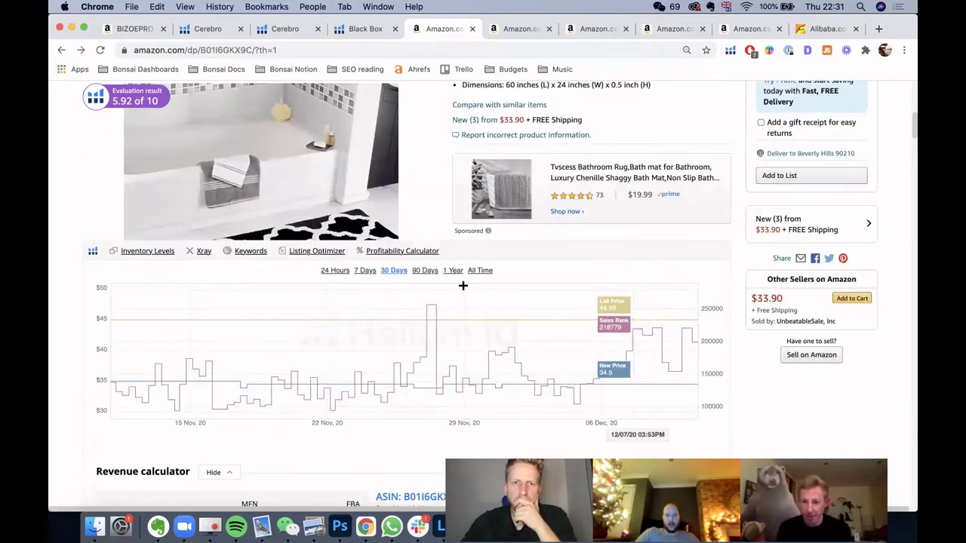
{"action": "scroll", "coordinate": [706, 238], "scroll_direction": "down", "scroll_amount": 1}
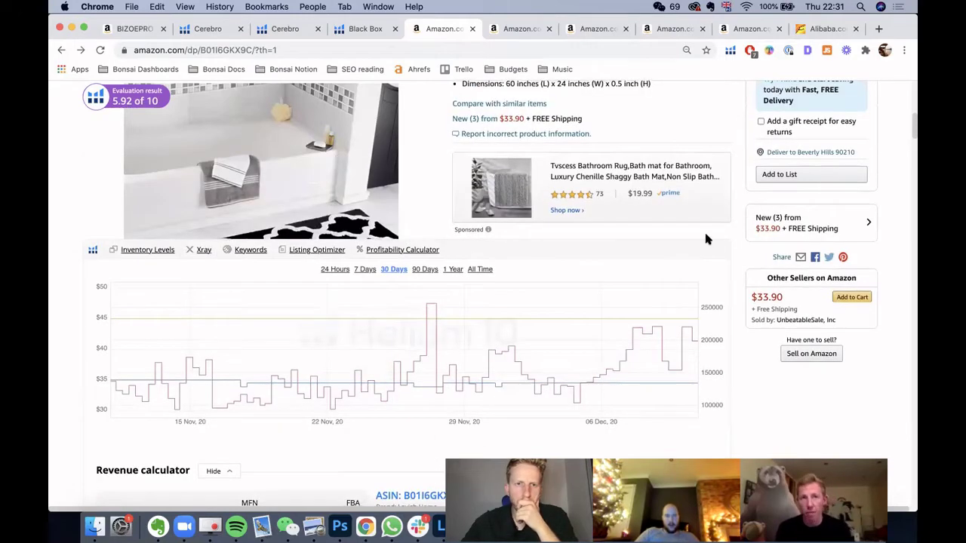
{"action": "left_click", "coordinate": [320, 254]}
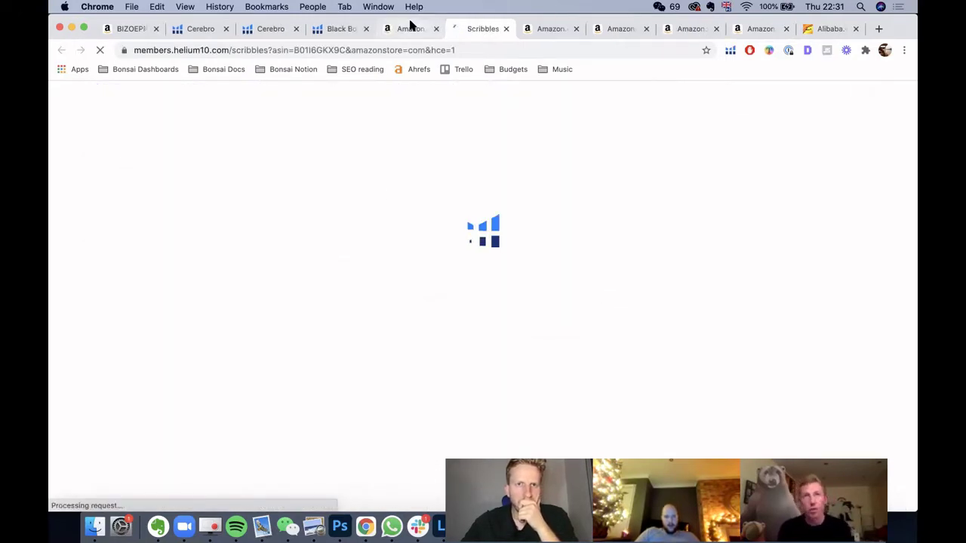
{"action": "key", "text": "super+w"}
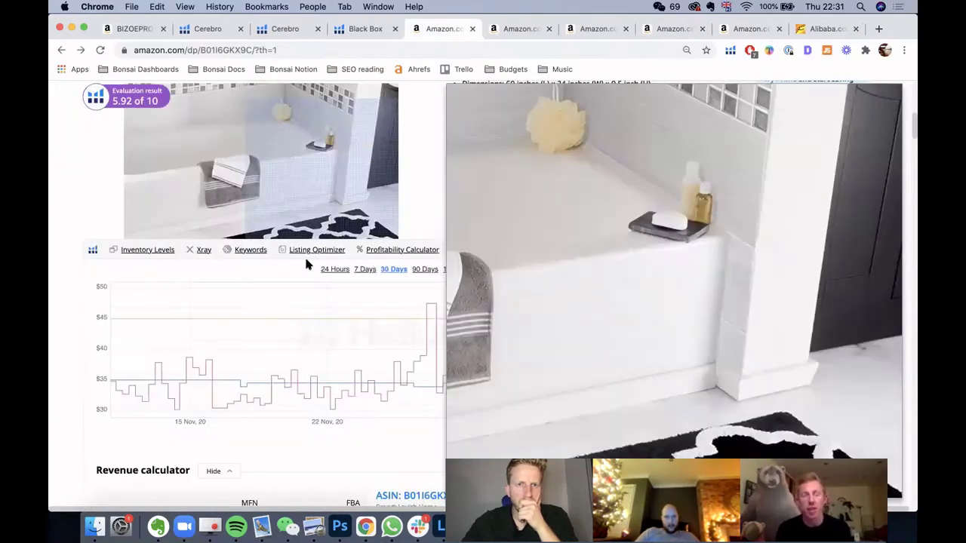
- Look through the listing's recommendations, manufacturer banner, product description and product information, and return to the title and price
{"action": "scroll", "coordinate": [535, 270], "scroll_direction": "down", "scroll_amount": 15}
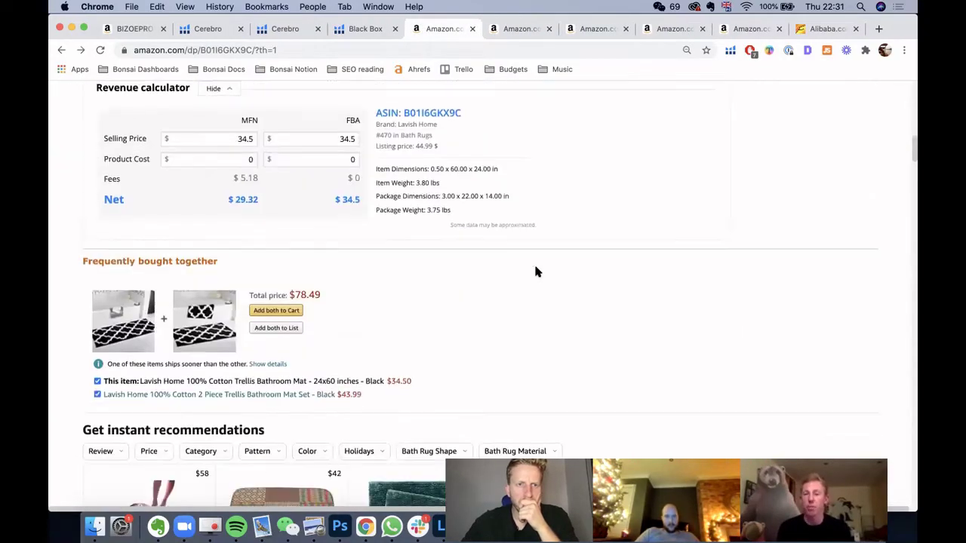
{"action": "scroll", "coordinate": [536, 270], "scroll_direction": "down", "scroll_amount": 10}
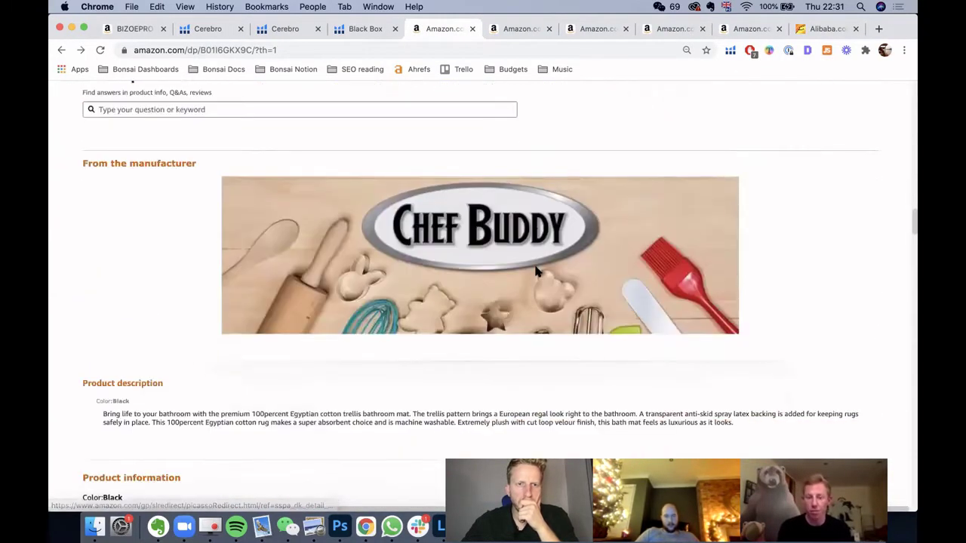
{"action": "scroll", "coordinate": [536, 271], "scroll_direction": "down", "scroll_amount": 5}
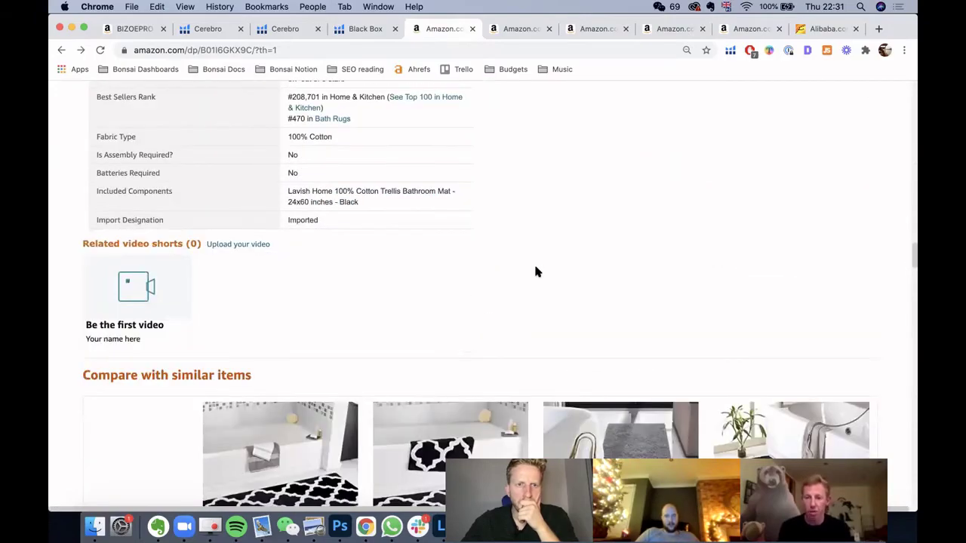
{"action": "scroll", "coordinate": [535, 271], "scroll_direction": "up", "scroll_amount": 6}
{"action": "scroll", "coordinate": [536, 270], "scroll_direction": "up", "scroll_amount": 20}
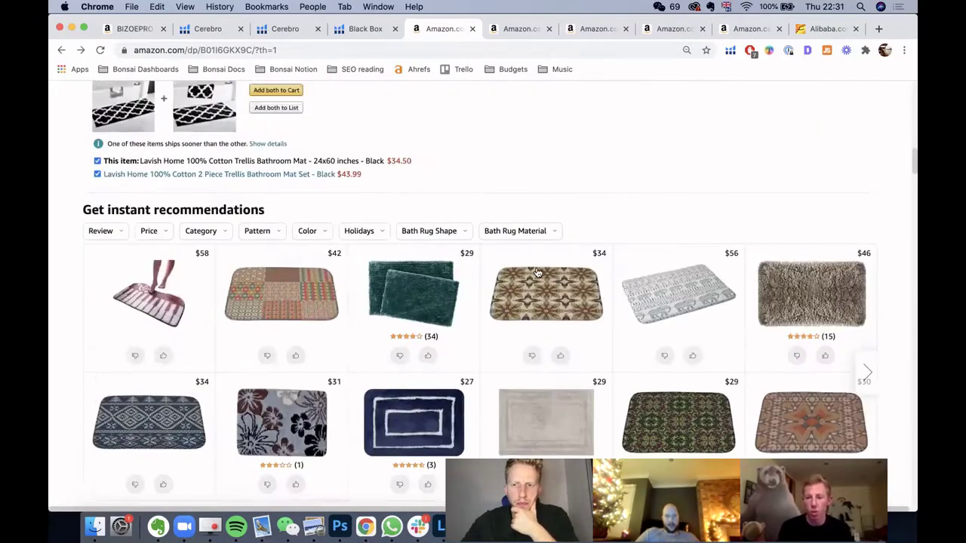
{"action": "scroll", "coordinate": [535, 272], "scroll_direction": "up", "scroll_amount": 5}
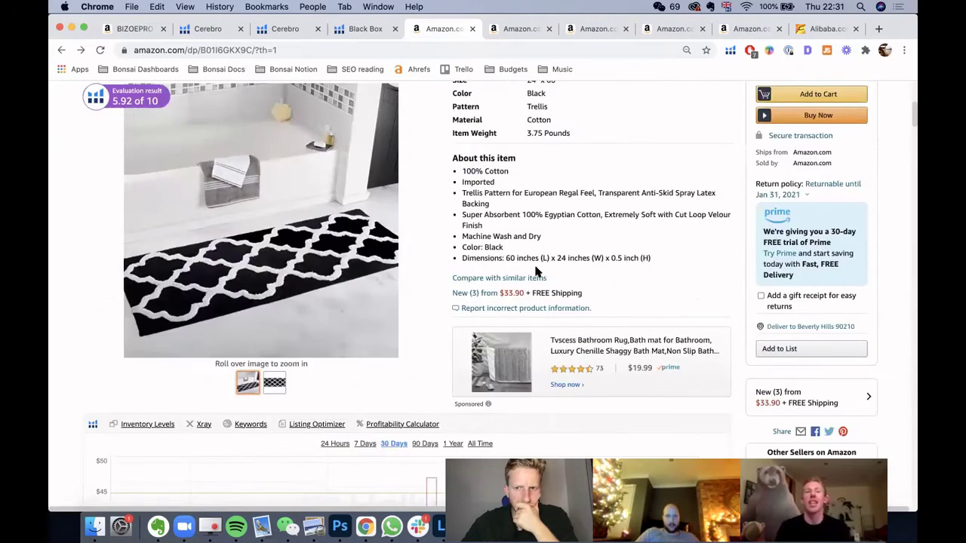
{"action": "scroll", "coordinate": [536, 272], "scroll_direction": "up", "scroll_amount": 10}
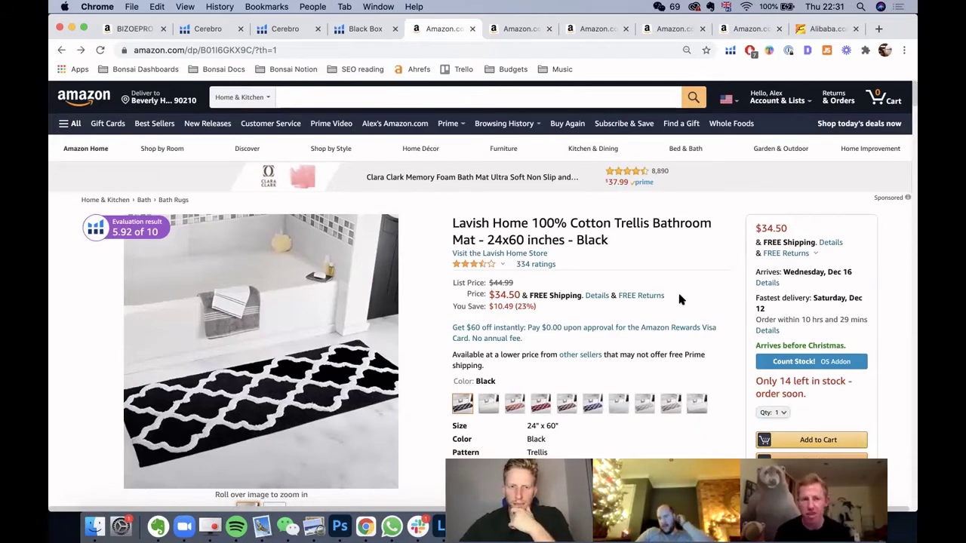
- Inspect the latest point on the mat's 30-day price and sales rank chart and review the other seller offers and revenue calculator
{"action": "scroll", "coordinate": [679, 299], "scroll_direction": "down", "scroll_amount": 5}
{"action": "scroll", "coordinate": [679, 300], "scroll_direction": "down", "scroll_amount": 4}
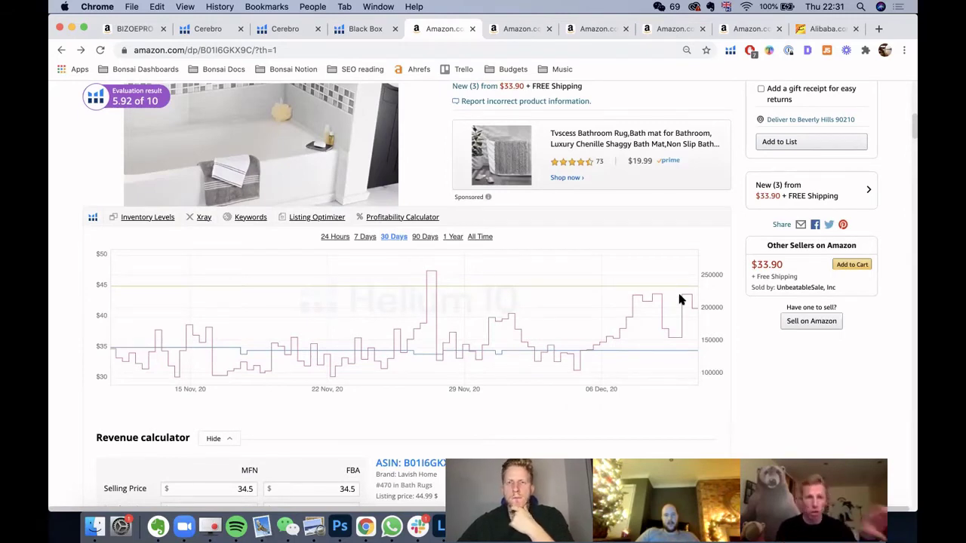
{"action": "mouse_move", "coordinate": [678, 296]}
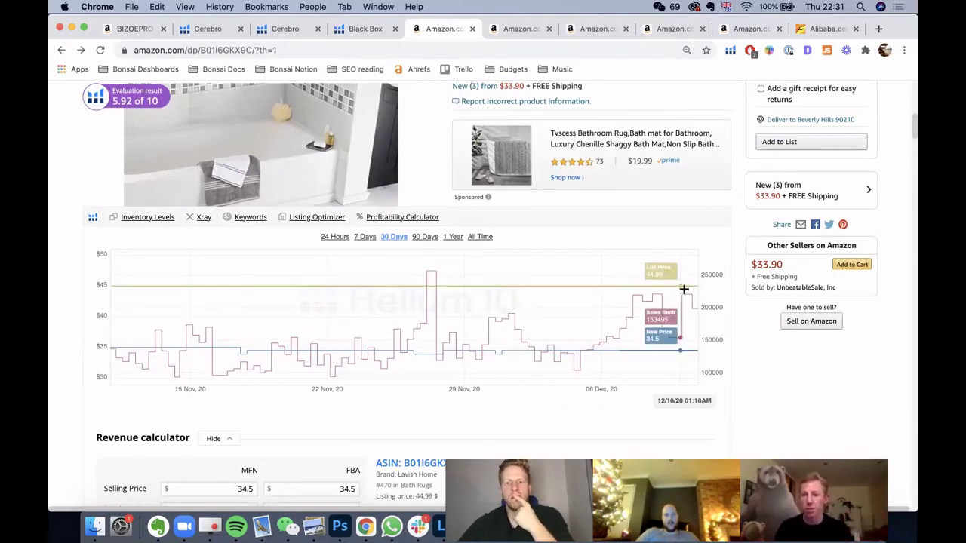
{"action": "scroll", "coordinate": [675, 218], "scroll_direction": "down", "scroll_amount": 1}
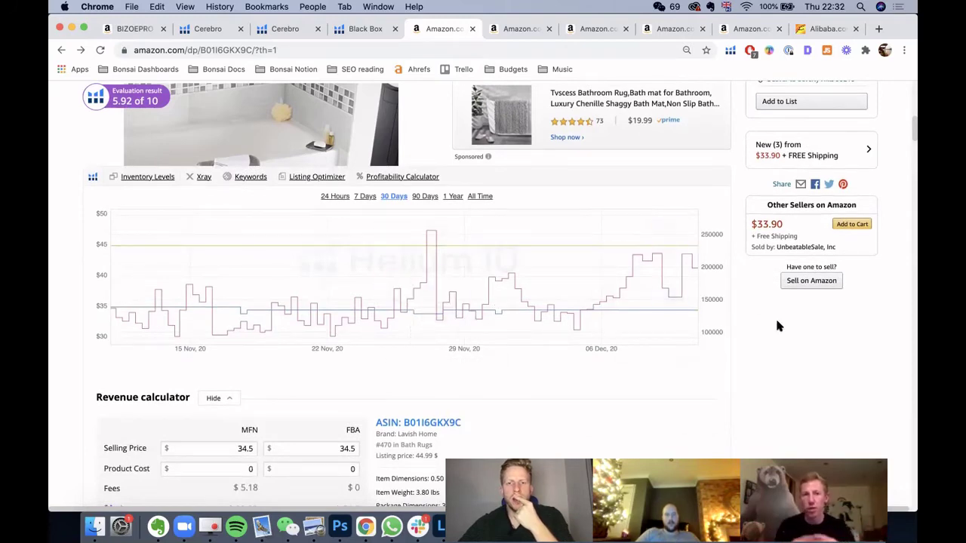
{"action": "scroll", "coordinate": [775, 345], "scroll_direction": "up", "scroll_amount": 10}
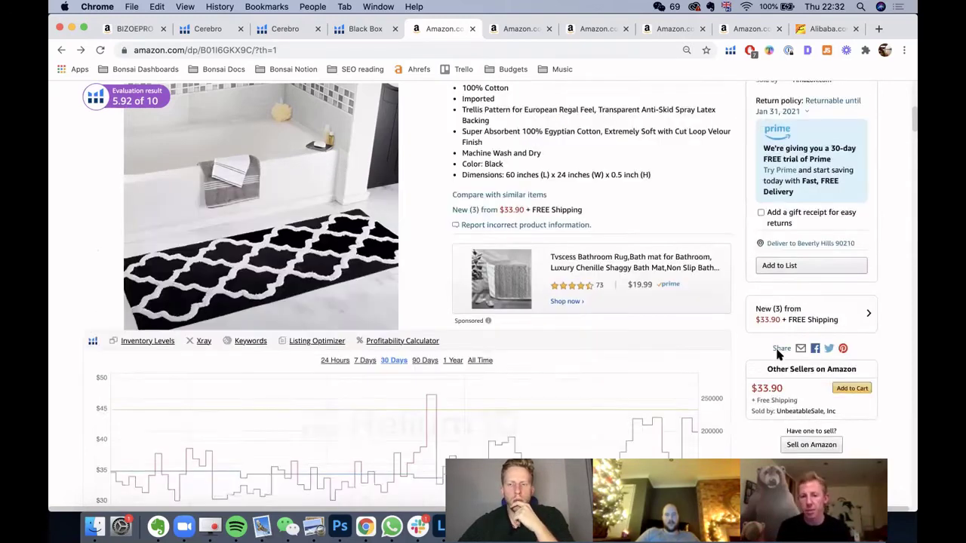
{"action": "scroll", "coordinate": [775, 346], "scroll_direction": "down", "scroll_amount": 6}
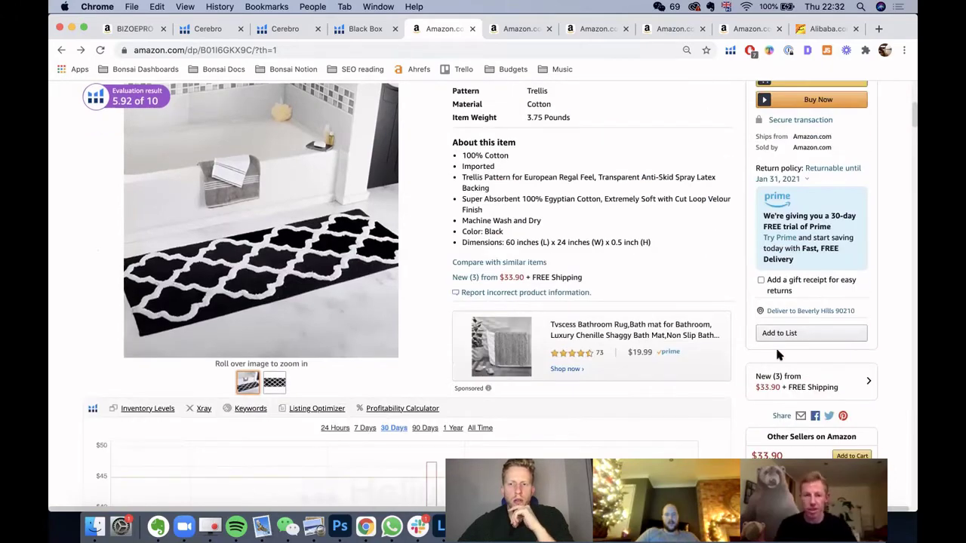
{"action": "scroll", "coordinate": [775, 346], "scroll_direction": "down", "scroll_amount": 5}
{"action": "scroll", "coordinate": [754, 342], "scroll_direction": "down", "scroll_amount": 4}
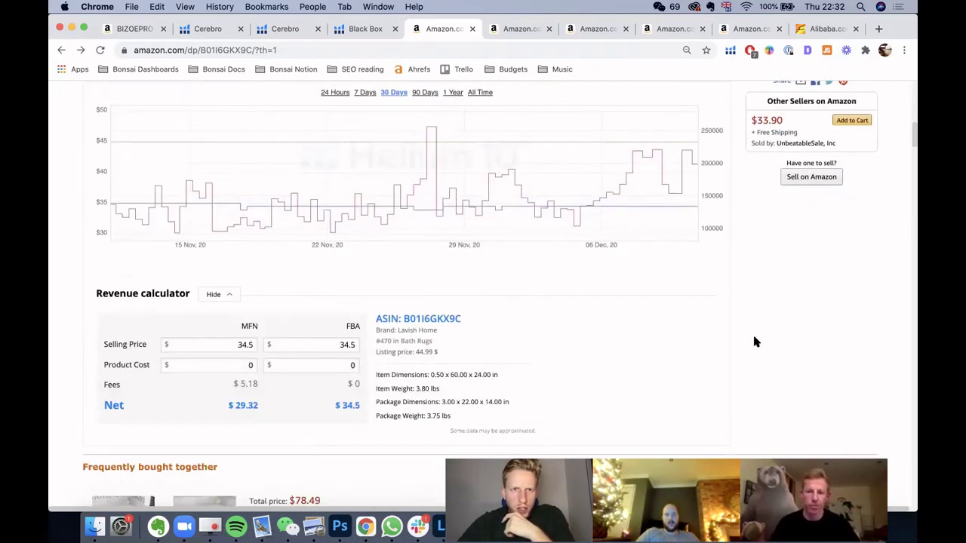
- Compare the mat's title, price and rating details with its sales rank chart once more
{"action": "scroll", "coordinate": [755, 341], "scroll_direction": "up", "scroll_amount": 15}
{"action": "scroll", "coordinate": [756, 341], "scroll_direction": "up", "scroll_amount": 2}
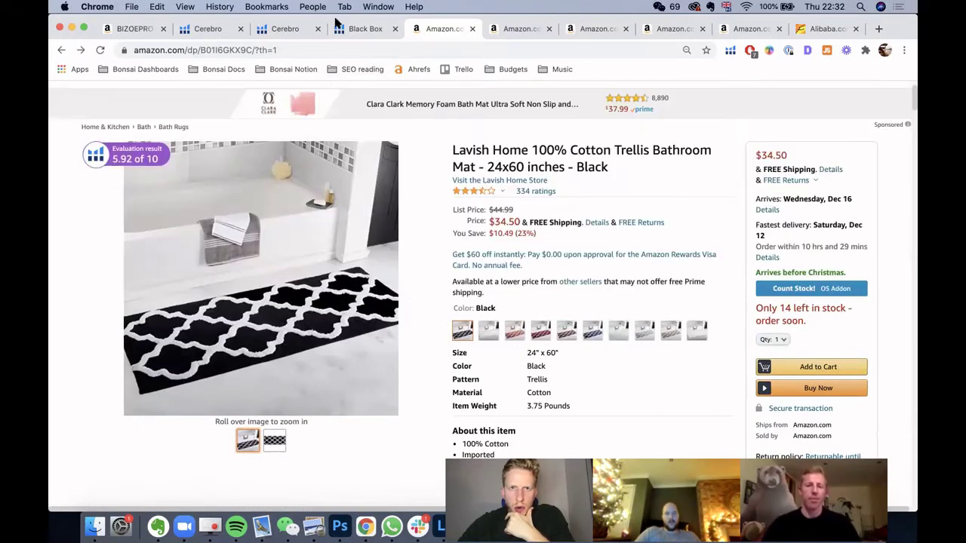
{"action": "scroll", "coordinate": [694, 317], "scroll_direction": "down", "scroll_amount": 10}
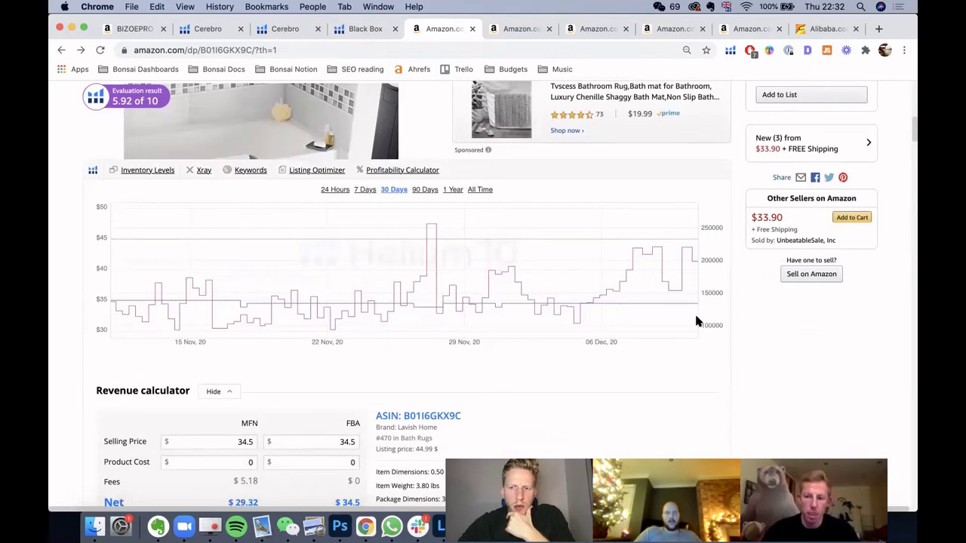
{"action": "scroll", "coordinate": [696, 320], "scroll_direction": "up", "scroll_amount": 10}
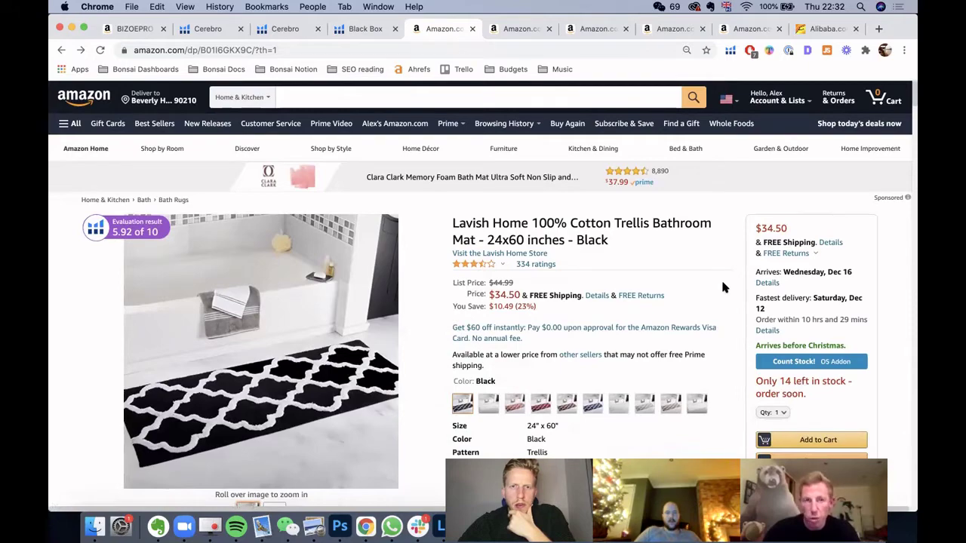
{"action": "scroll", "coordinate": [722, 287], "scroll_direction": "down", "scroll_amount": 3}
{"action": "scroll", "coordinate": [725, 241], "scroll_direction": "up", "scroll_amount": 3}
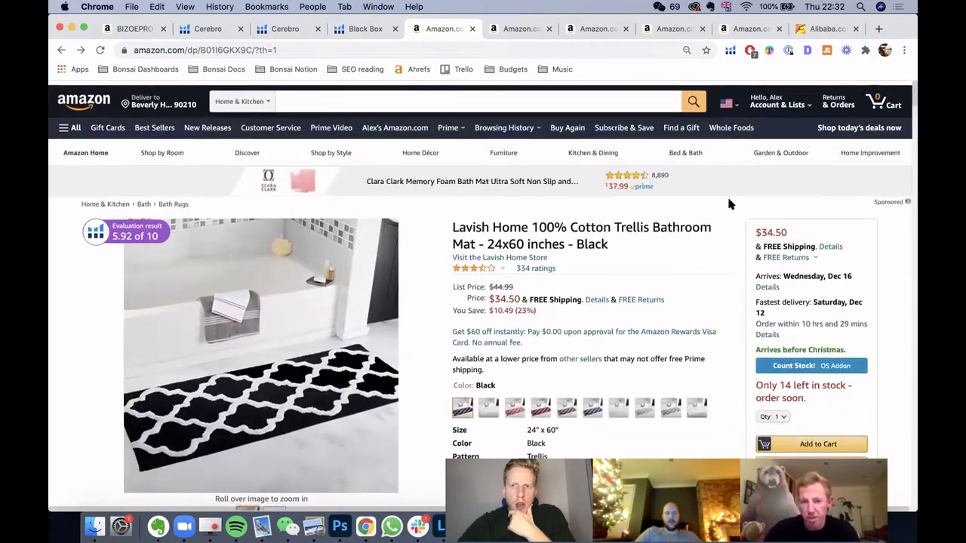
- Review the mat's features, sales rank chart and other seller offers, and look over the Helium 10 extension's available tools
{"action": "scroll", "coordinate": [559, 372], "scroll_direction": "down", "scroll_amount": 1}
{"action": "scroll", "coordinate": [524, 287], "scroll_direction": "down", "scroll_amount": 10}
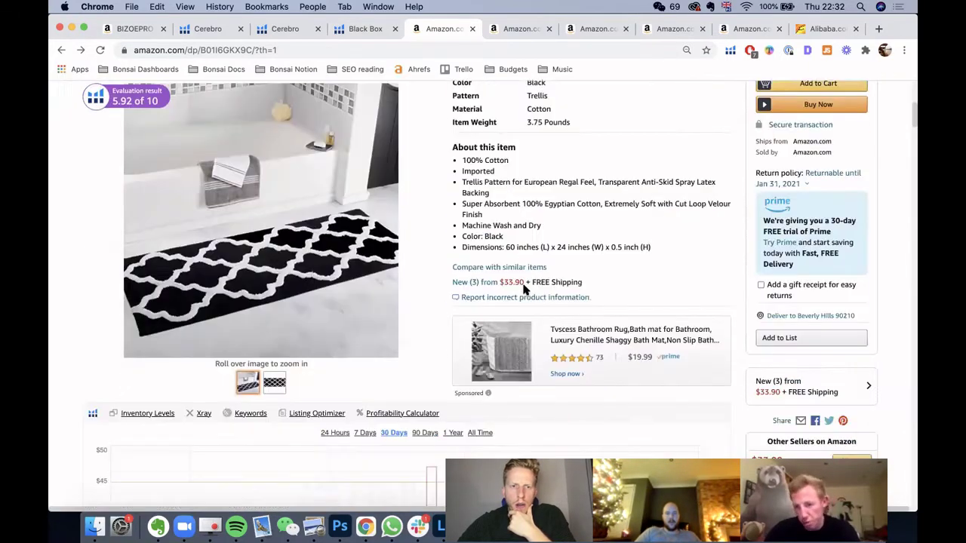
{"action": "scroll", "coordinate": [286, 200], "scroll_direction": "up", "scroll_amount": 2}
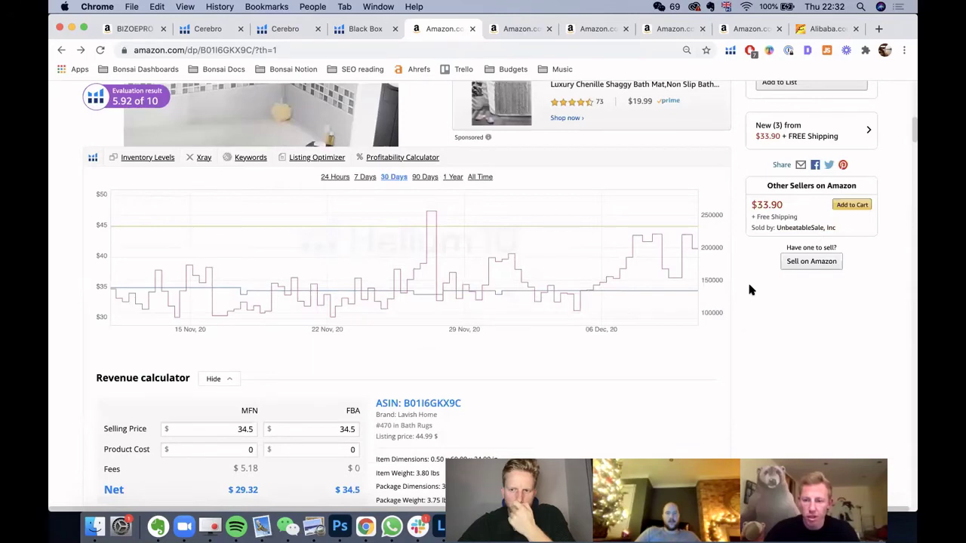
{"action": "scroll", "coordinate": [751, 289], "scroll_direction": "up", "scroll_amount": 4}
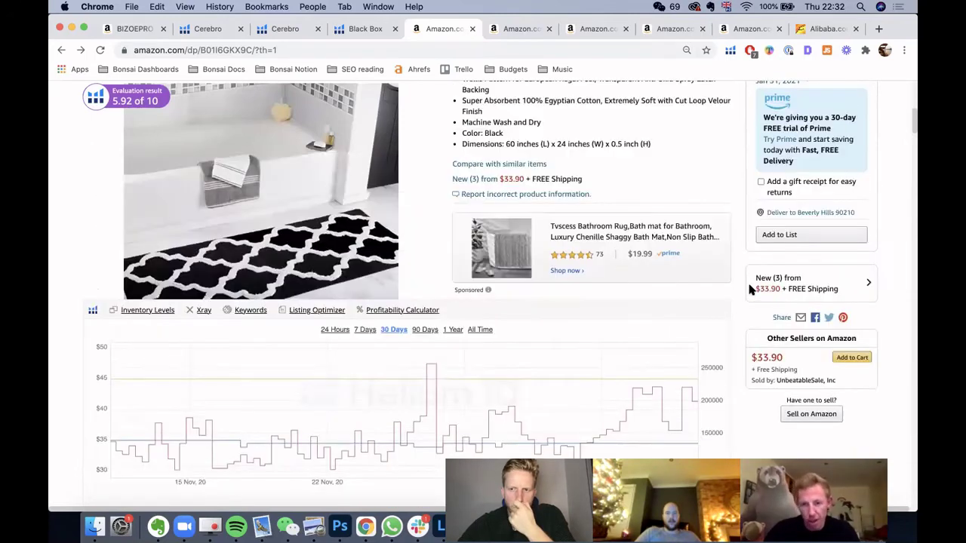
{"action": "scroll", "coordinate": [751, 289], "scroll_direction": "up", "scroll_amount": 8}
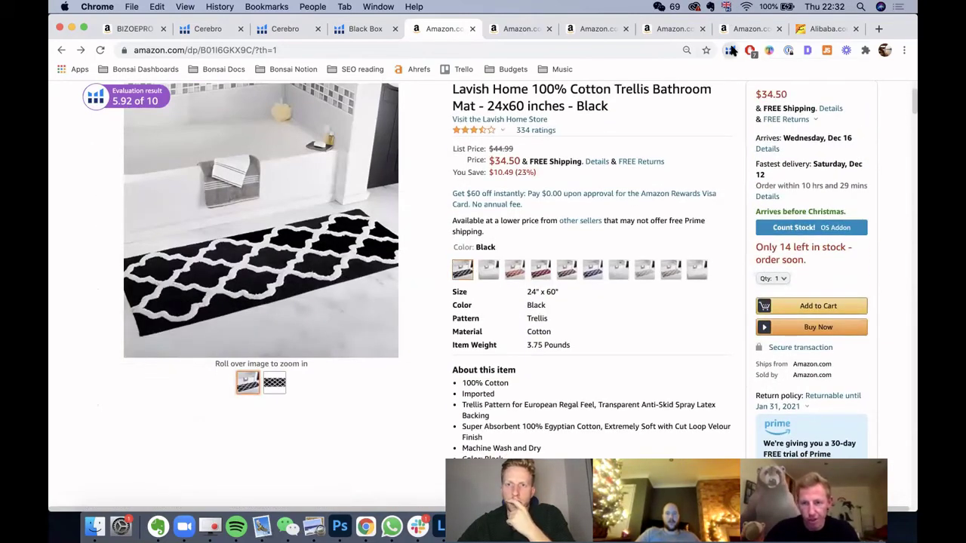
{"action": "left_click", "coordinate": [730, 50]}
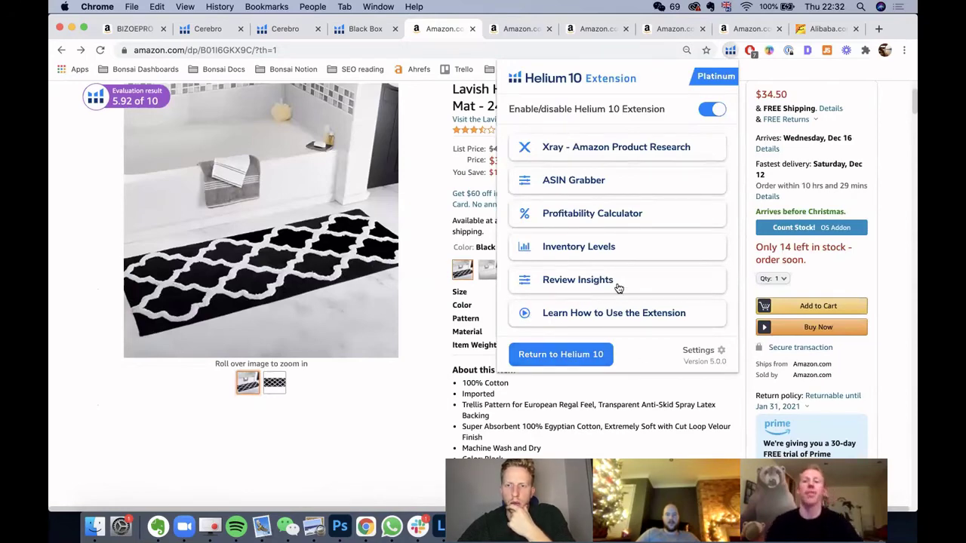
{"action": "left_click", "coordinate": [424, 197]}
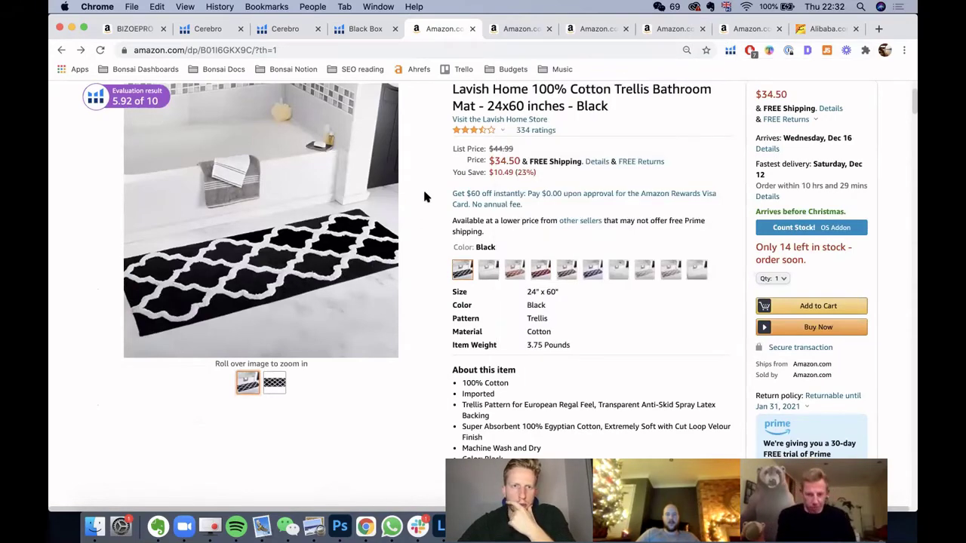
{"action": "scroll", "coordinate": [423, 196], "scroll_direction": "up", "scroll_amount": 3}
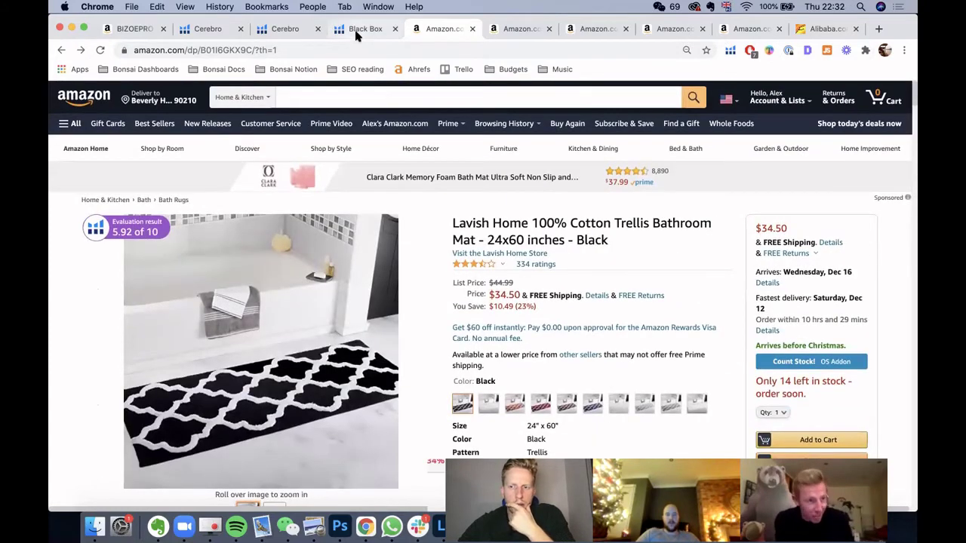
- Return to the Black Box results, look through the remaining products on page 4 and load results page 5
{"action": "left_click", "coordinate": [357, 31]}
{"action": "scroll", "coordinate": [491, 334], "scroll_direction": "down", "scroll_amount": 3}
{"action": "scroll", "coordinate": [491, 334], "scroll_direction": "down", "scroll_amount": 10}
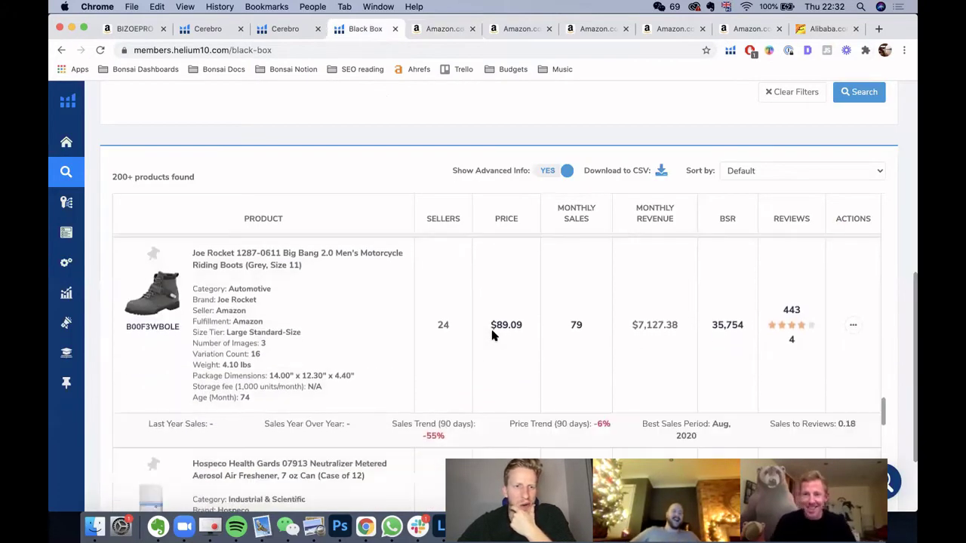
{"action": "scroll", "coordinate": [491, 334], "scroll_direction": "down", "scroll_amount": 10}
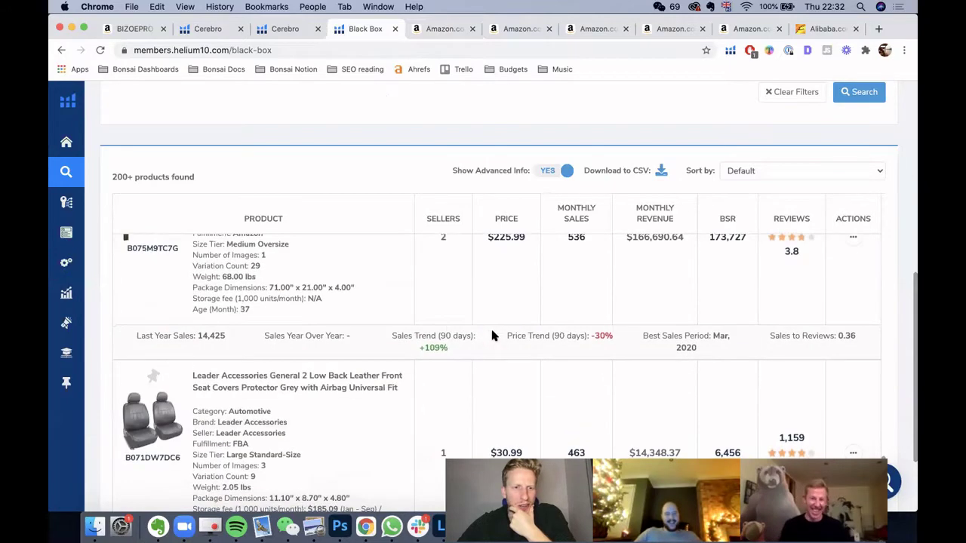
{"action": "scroll", "coordinate": [491, 336], "scroll_direction": "down", "scroll_amount": 10}
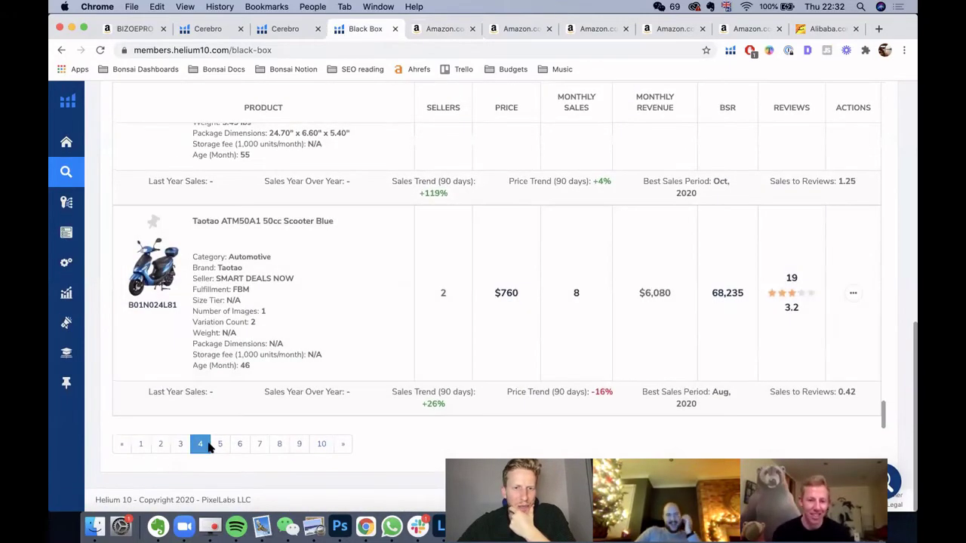
{"action": "left_click", "coordinate": [219, 441]}
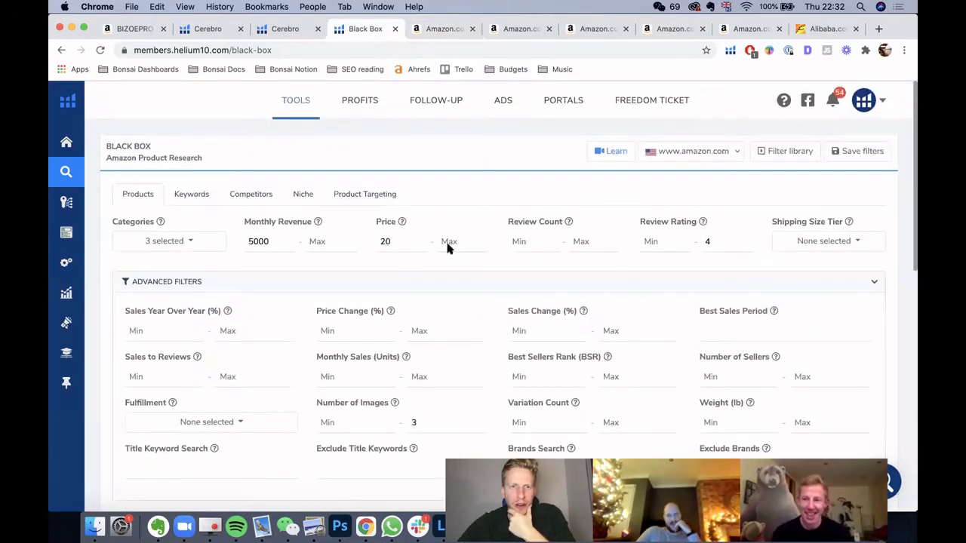
- Open the Amazon product page of the Urban Shop Bungee Saucer Chair, Navy from the results on page 5
{"action": "scroll", "coordinate": [125, 292], "scroll_direction": "down", "scroll_amount": 7}
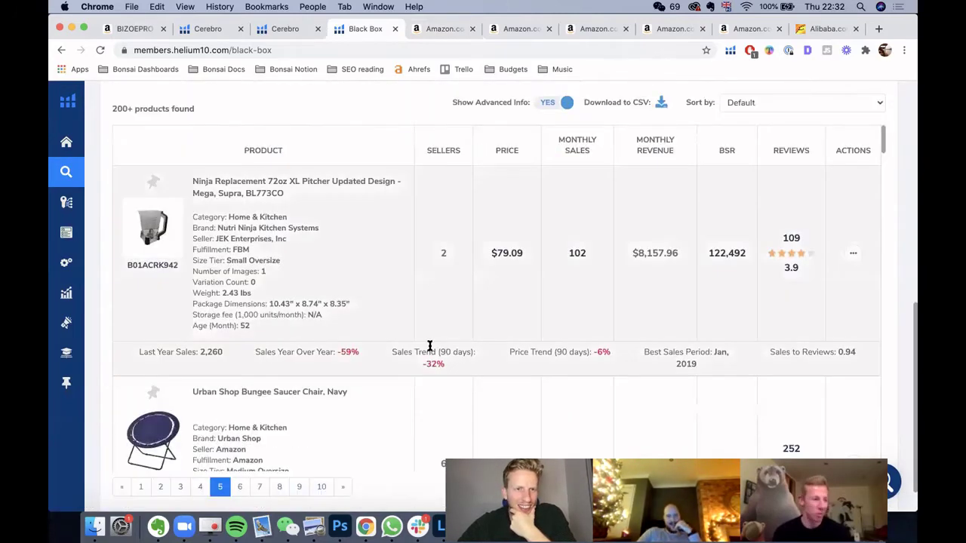
{"action": "scroll", "coordinate": [429, 346], "scroll_direction": "down", "scroll_amount": 5}
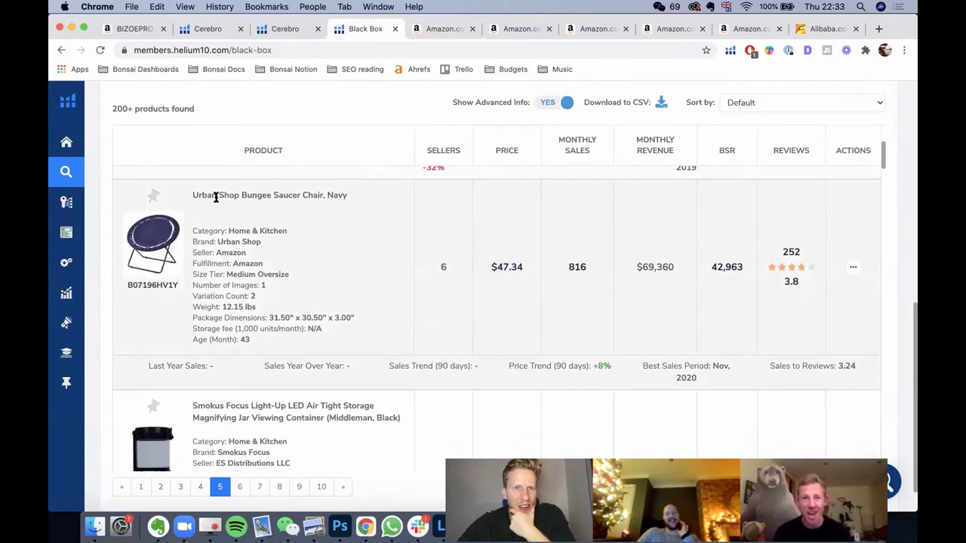
{"action": "left_click", "coordinate": [850, 270]}
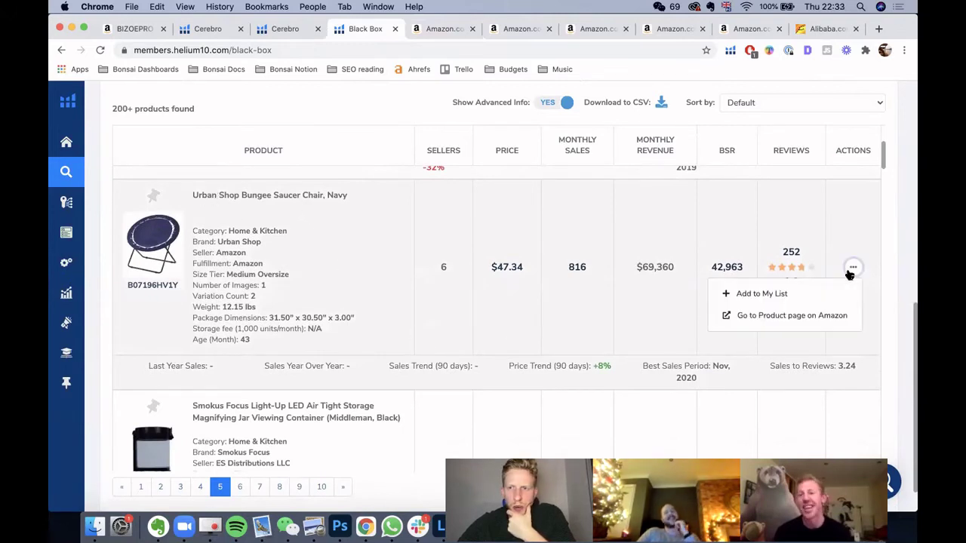
{"action": "left_click", "coordinate": [807, 317]}
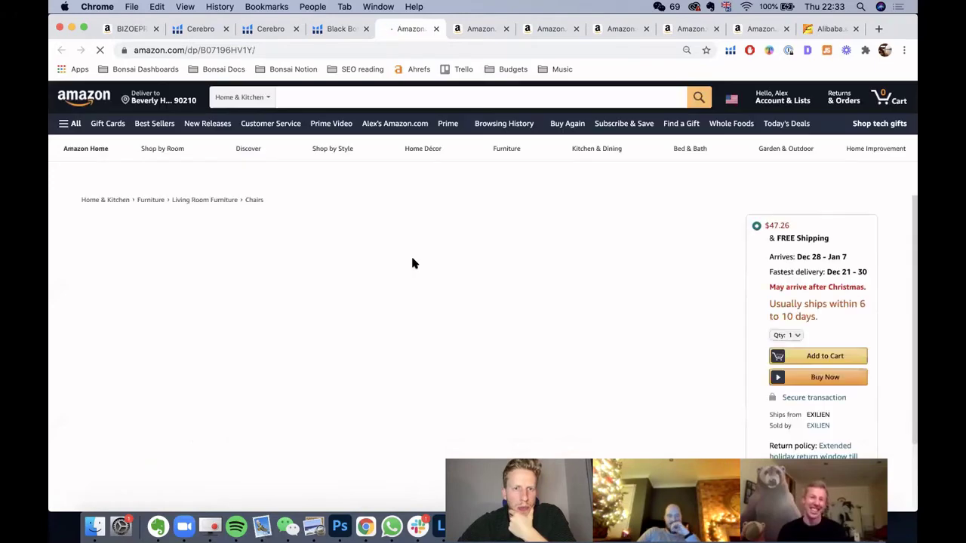
- Look over the navy chair's image, price and features, and switch the listing to the Black color variation
{"action": "scroll", "coordinate": [646, 218], "scroll_direction": "down", "scroll_amount": 2}
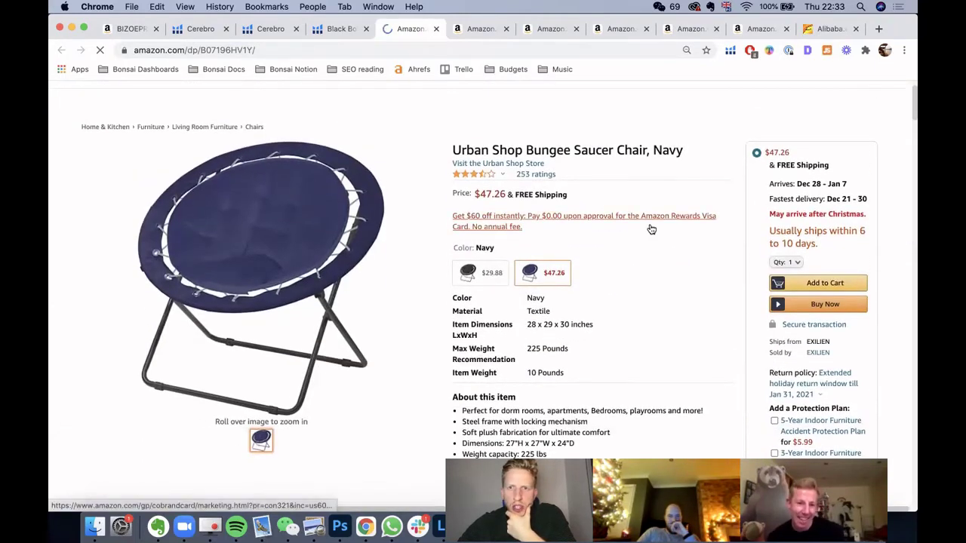
{"action": "mouse_move", "coordinate": [257, 219]}
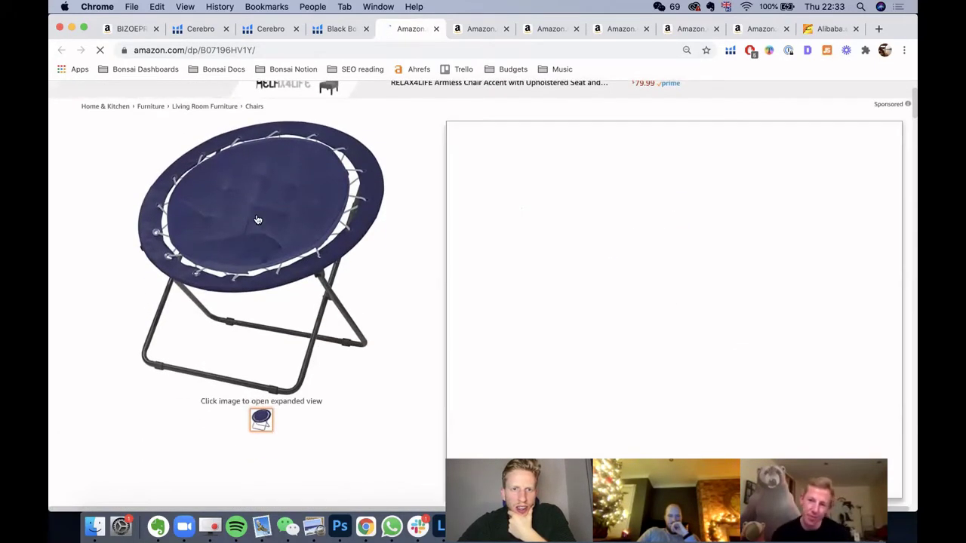
{"action": "scroll", "coordinate": [754, 287], "scroll_direction": "down", "scroll_amount": 1}
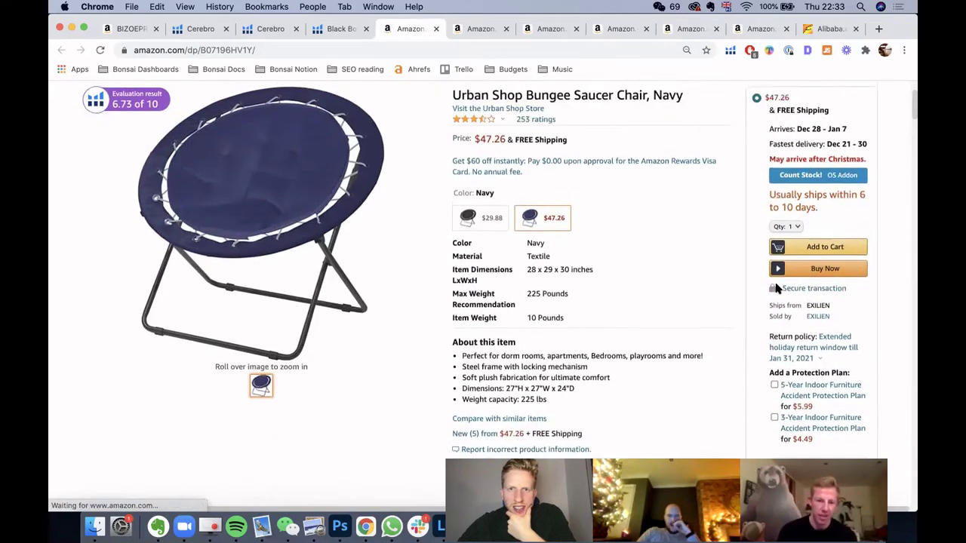
{"action": "scroll", "coordinate": [717, 199], "scroll_direction": "down", "scroll_amount": 1}
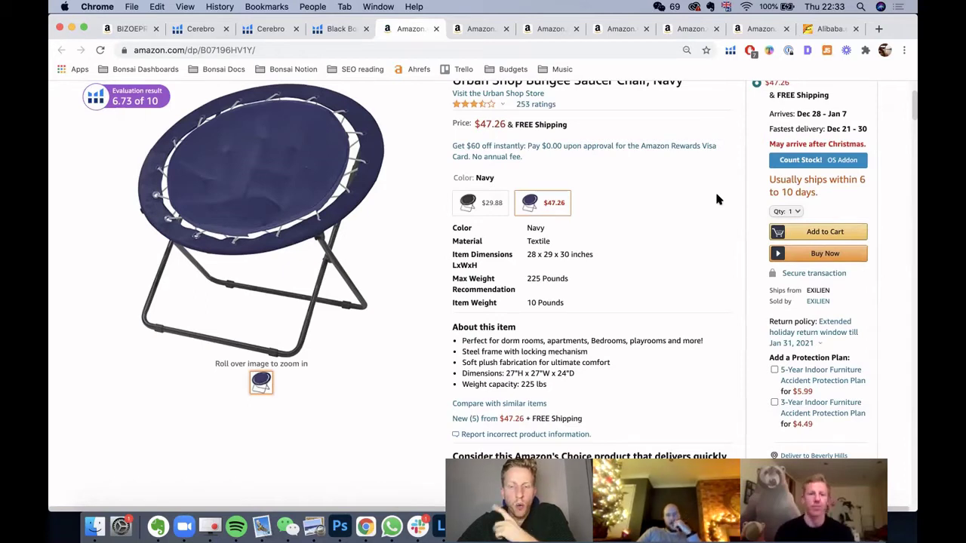
{"action": "left_click", "coordinate": [477, 213]}
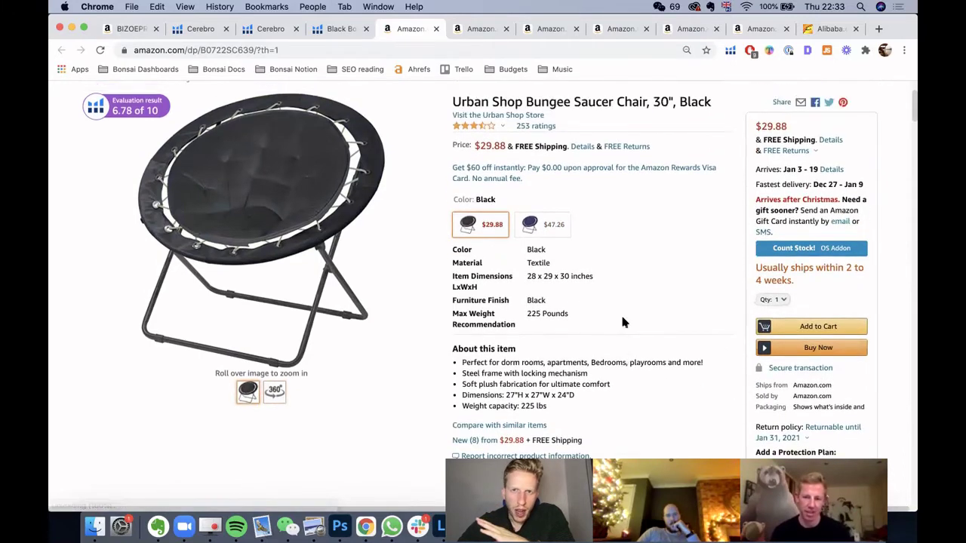
- Set the black chair's price and sales rank chart to its all-time history
{"action": "scroll", "coordinate": [622, 322], "scroll_direction": "down", "scroll_amount": 15}
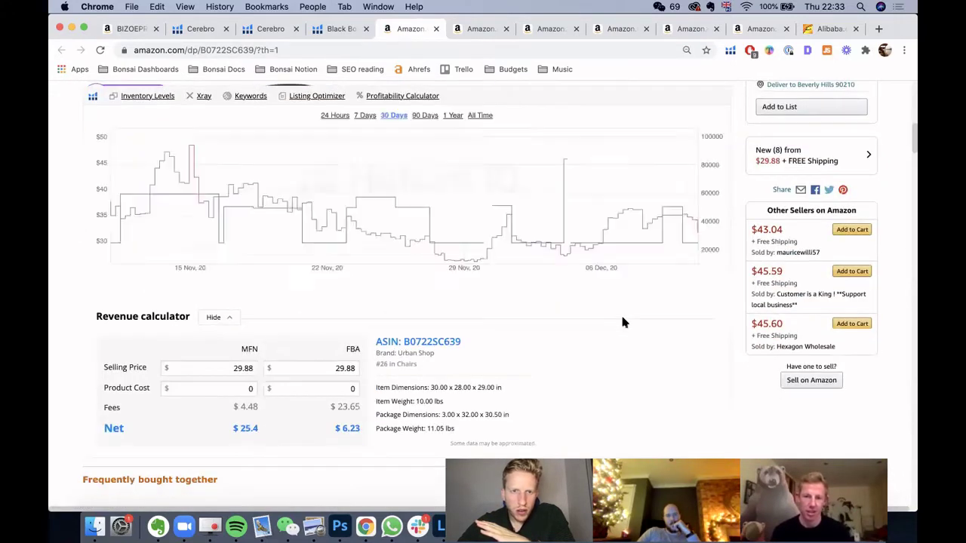
{"action": "scroll", "coordinate": [622, 322], "scroll_direction": "up", "scroll_amount": 5}
{"action": "left_click", "coordinate": [480, 179]}
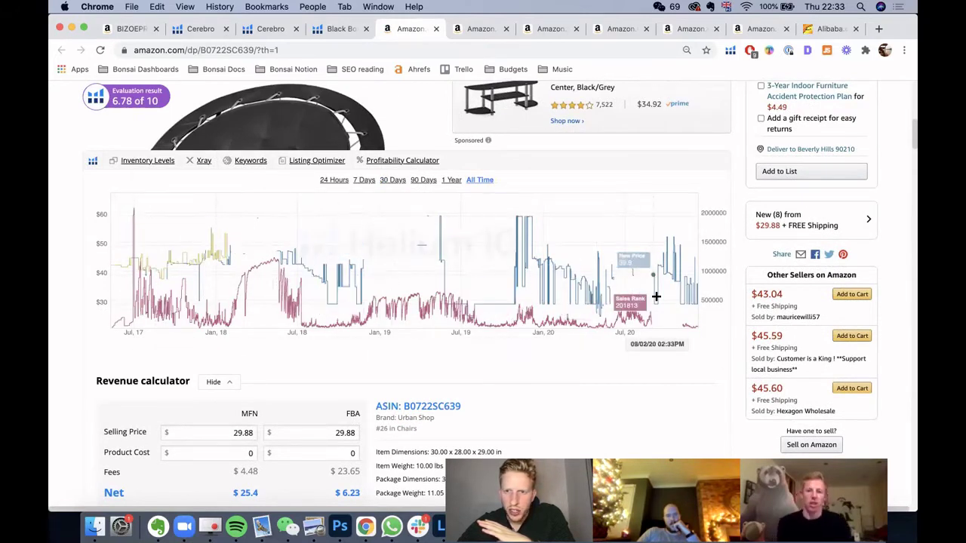
- Run Xray on the black chair listing to check both variations' sales and revenue, and close the report
{"action": "left_click", "coordinate": [730, 51]}
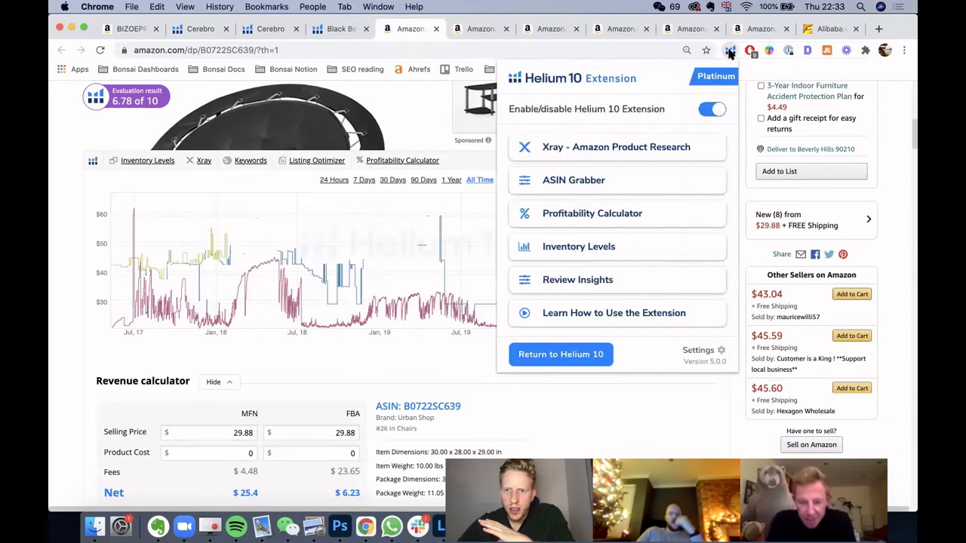
{"action": "left_click", "coordinate": [638, 151]}
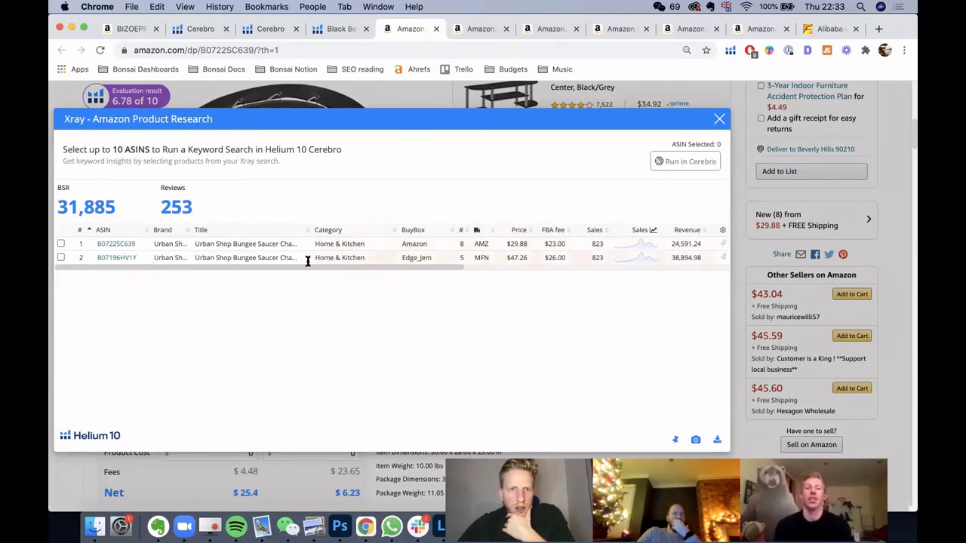
{"action": "left_click", "coordinate": [718, 119]}
- Examine the chair's revenue calculator, frequently bought together offer, all-time chart and feature bullets, returning to the price and rating
{"action": "scroll", "coordinate": [676, 248], "scroll_direction": "down", "scroll_amount": 5}
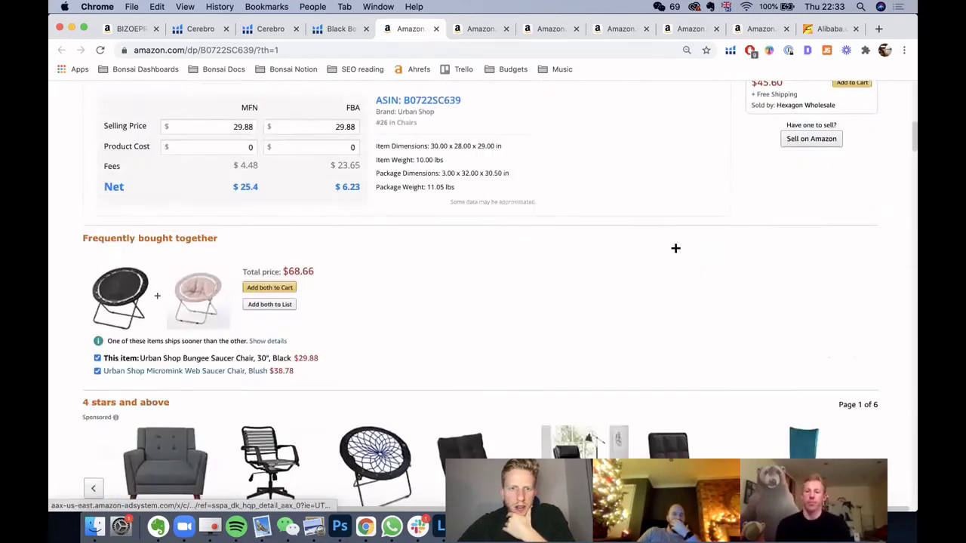
{"action": "scroll", "coordinate": [675, 248], "scroll_direction": "down", "scroll_amount": 3}
{"action": "scroll", "coordinate": [676, 248], "scroll_direction": "up", "scroll_amount": 4}
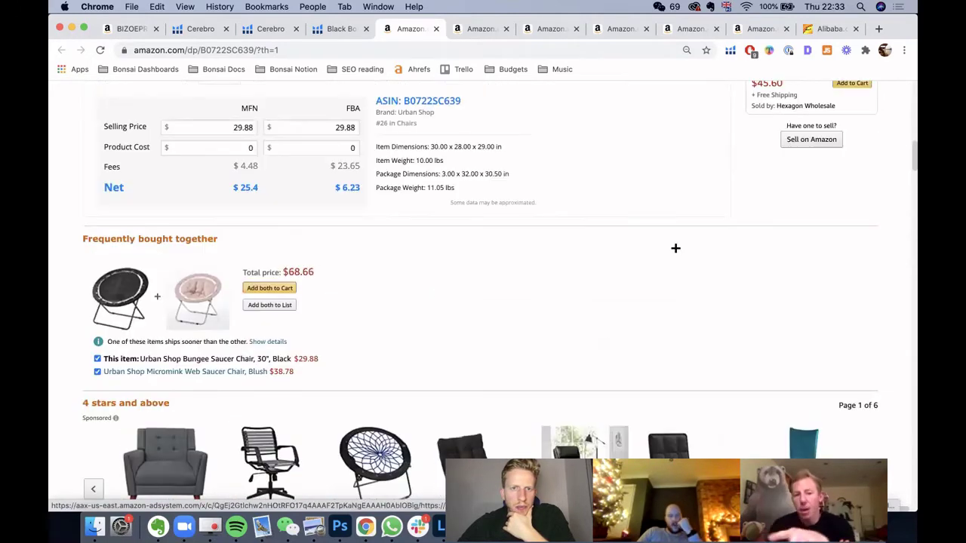
{"action": "scroll", "coordinate": [676, 249], "scroll_direction": "up", "scroll_amount": 5}
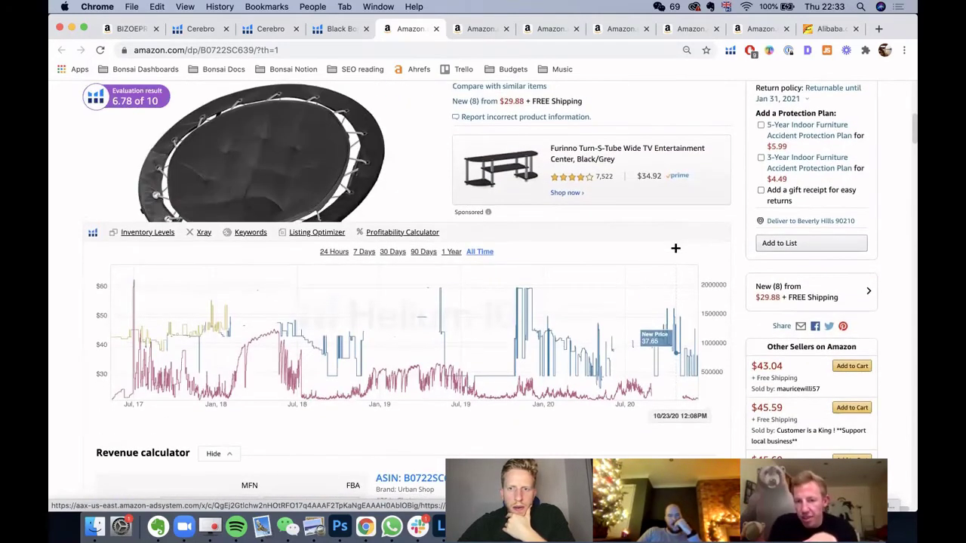
{"action": "scroll", "coordinate": [675, 248], "scroll_direction": "up", "scroll_amount": 1}
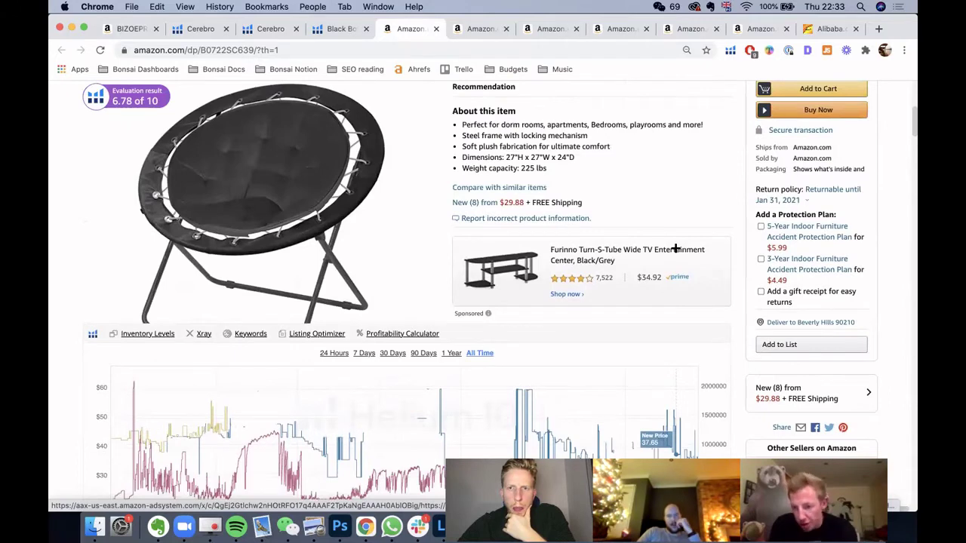
{"action": "scroll", "coordinate": [675, 248], "scroll_direction": "up", "scroll_amount": 2}
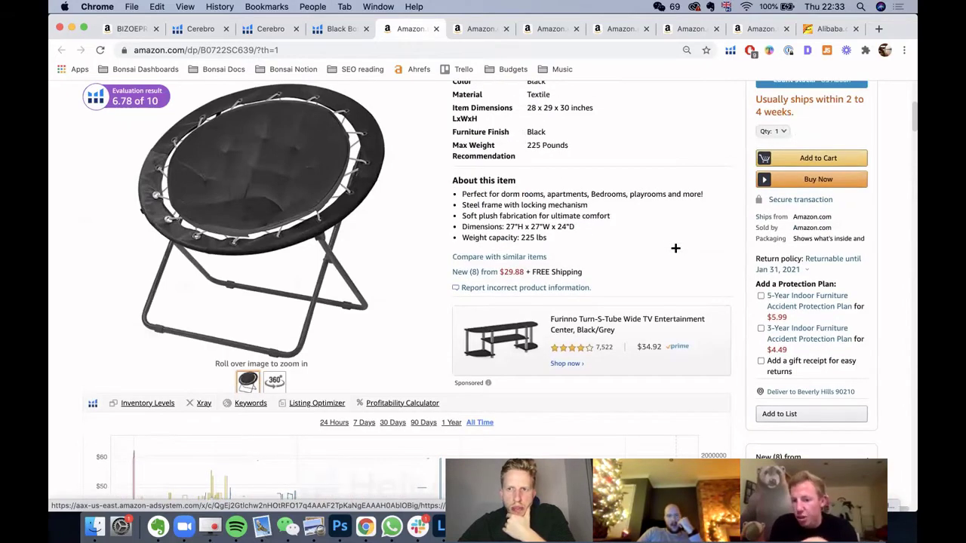
{"action": "scroll", "coordinate": [675, 248], "scroll_direction": "up", "scroll_amount": 1}
{"action": "scroll", "coordinate": [675, 248], "scroll_direction": "up", "scroll_amount": 1}
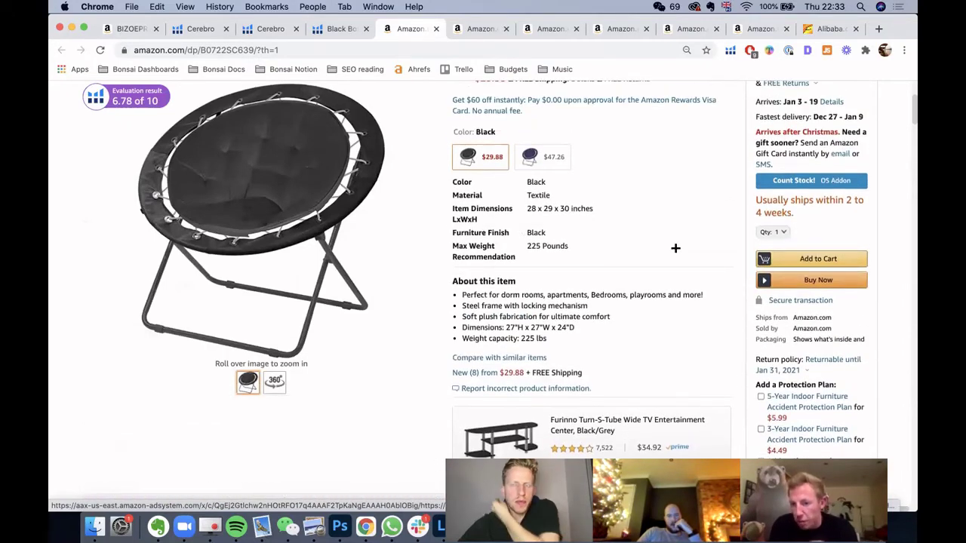
{"action": "scroll", "coordinate": [675, 248], "scroll_direction": "up", "scroll_amount": 1}
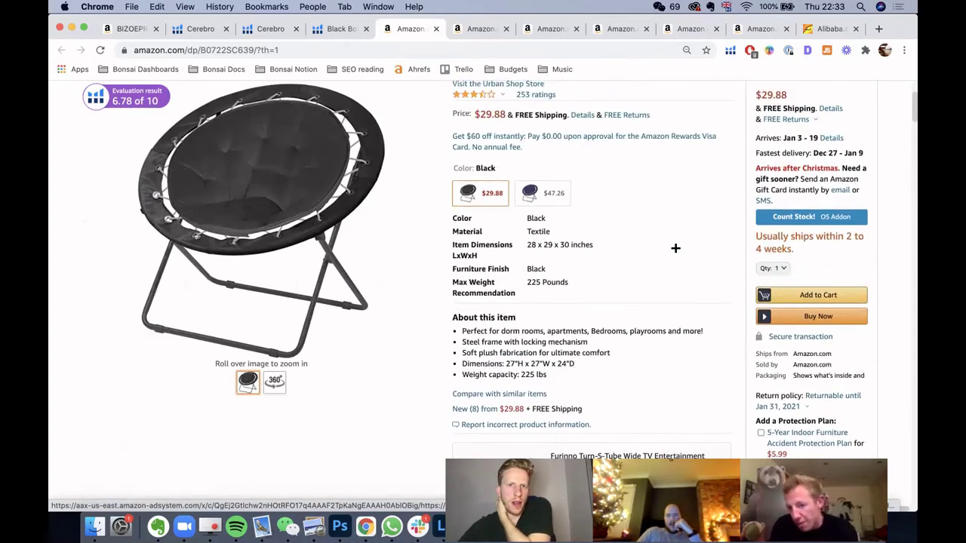
- Inspect the chair's all-time price and sales rank history again and view the Urban Shop manufacturer section and product description
{"action": "scroll", "coordinate": [675, 248], "scroll_direction": "down", "scroll_amount": 6}
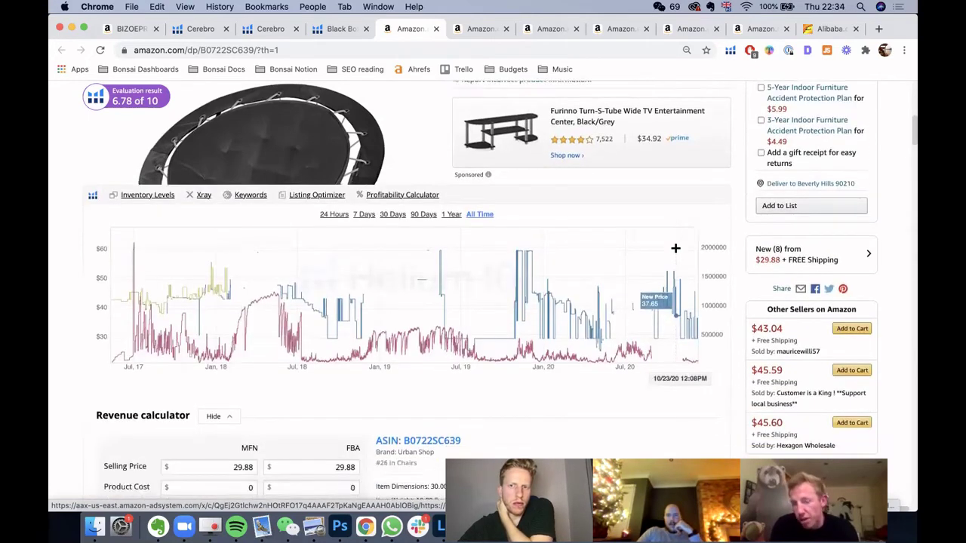
{"action": "scroll", "coordinate": [675, 248], "scroll_direction": "up", "scroll_amount": 1}
{"action": "scroll", "coordinate": [676, 248], "scroll_direction": "down", "scroll_amount": 3}
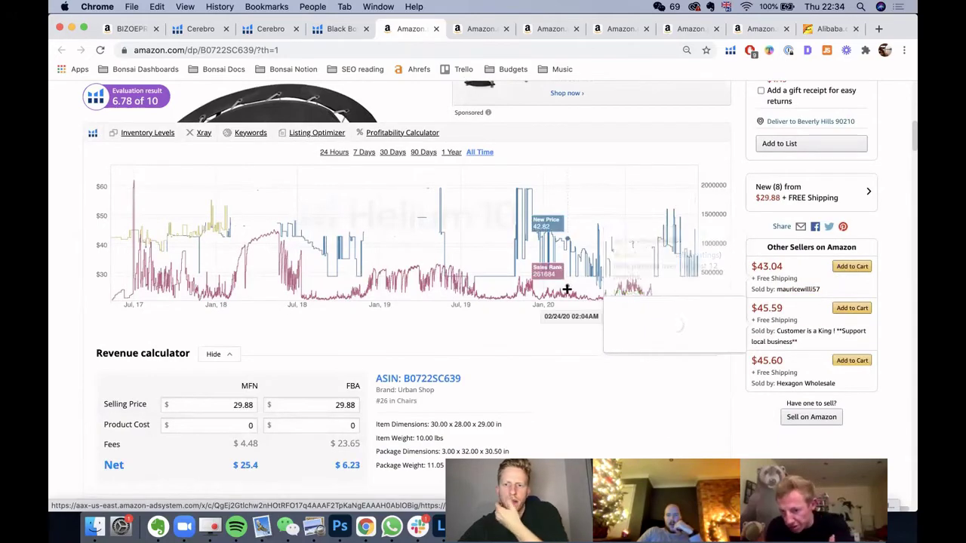
{"action": "scroll", "coordinate": [567, 289], "scroll_direction": "up", "scroll_amount": 2}
{"action": "scroll", "coordinate": [567, 289], "scroll_direction": "down", "scroll_amount": 15}
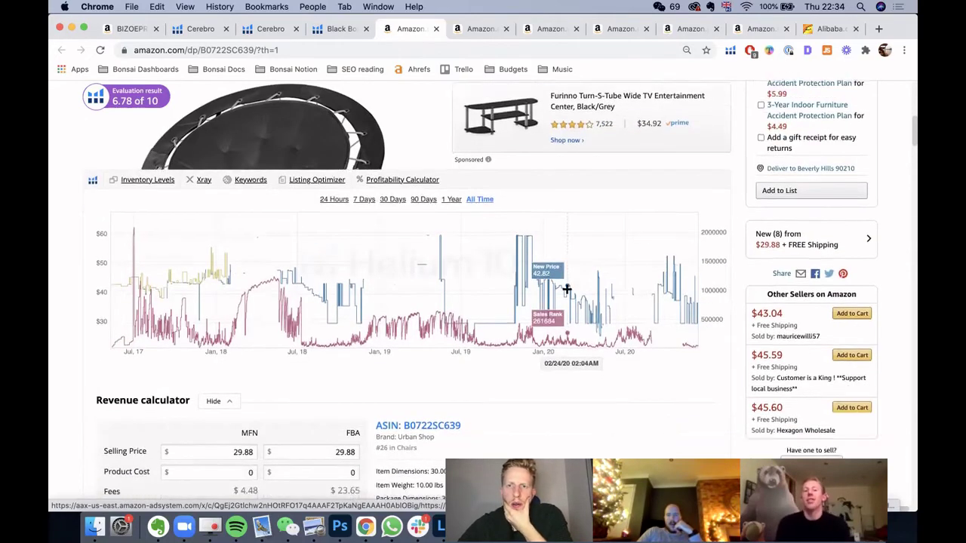
{"action": "scroll", "coordinate": [566, 289], "scroll_direction": "down", "scroll_amount": 6}
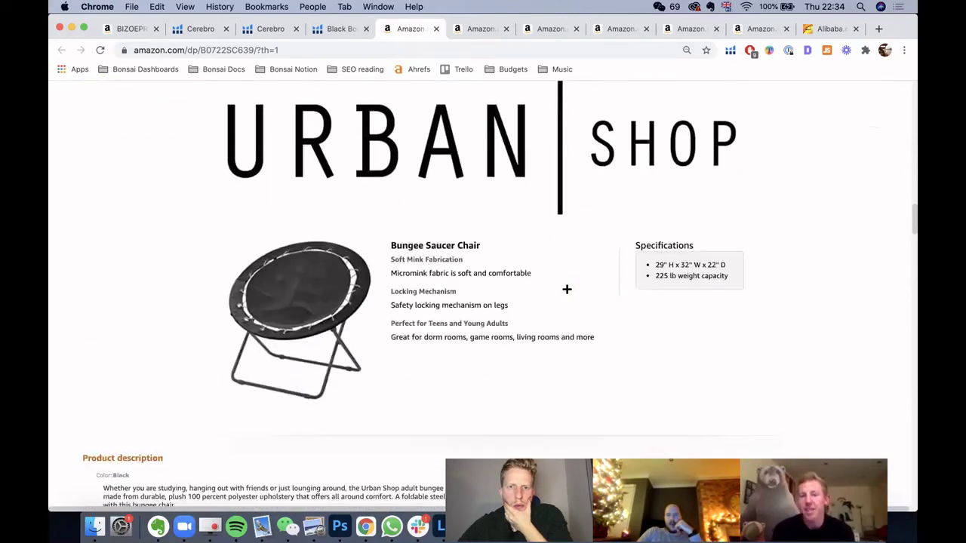
- Check the black chair's product details and videos, and run a Cerebro keyword lookup on its listing
{"action": "scroll", "coordinate": [566, 289], "scroll_direction": "down", "scroll_amount": 20}
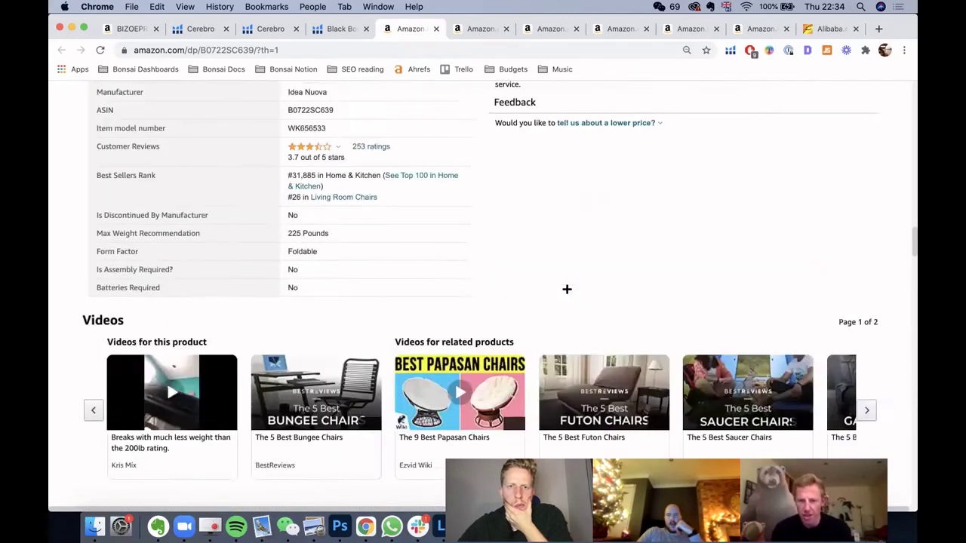
{"action": "scroll", "coordinate": [567, 289], "scroll_direction": "up", "scroll_amount": 8}
{"action": "scroll", "coordinate": [567, 289], "scroll_direction": "up", "scroll_amount": 20}
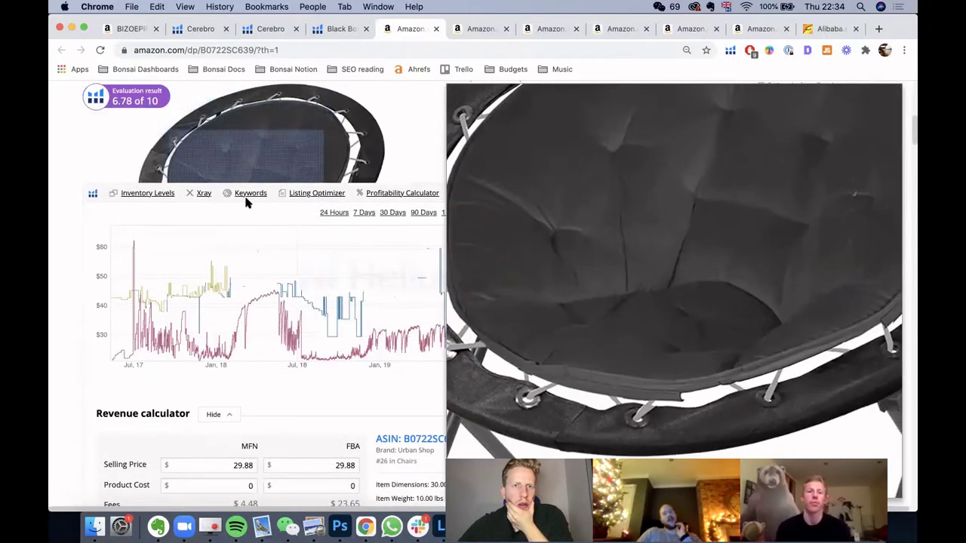
{"action": "left_click", "coordinate": [243, 194]}
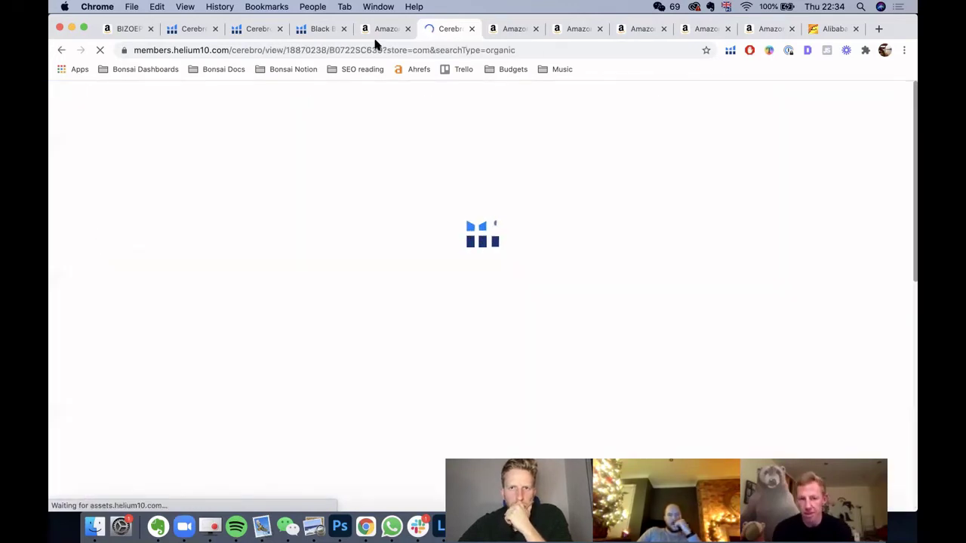
- Return to the black chair listing, rerun Xray to review both variations' sales and revenue, and close the report
{"action": "left_click", "coordinate": [380, 30]}
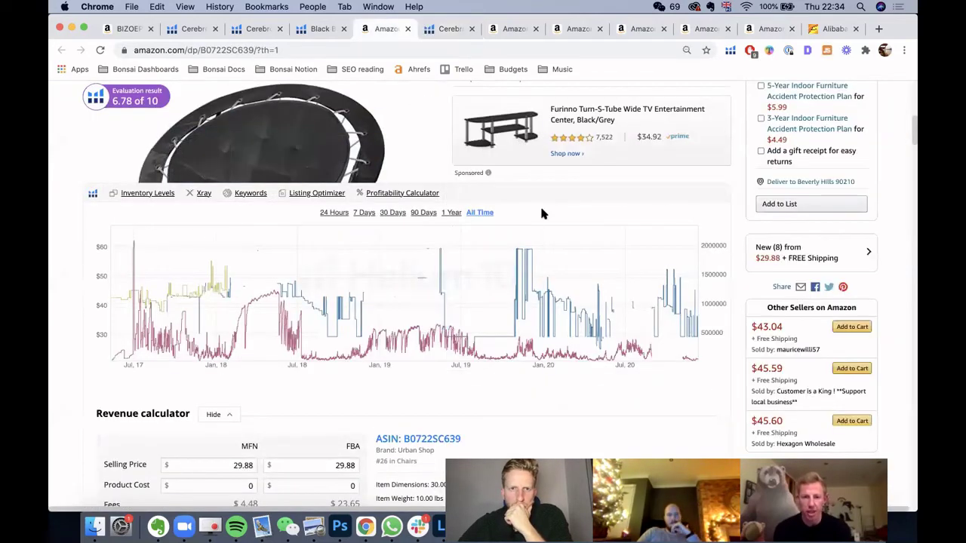
{"action": "scroll", "coordinate": [541, 214], "scroll_direction": "up", "scroll_amount": 1}
{"action": "left_click", "coordinate": [202, 199]}
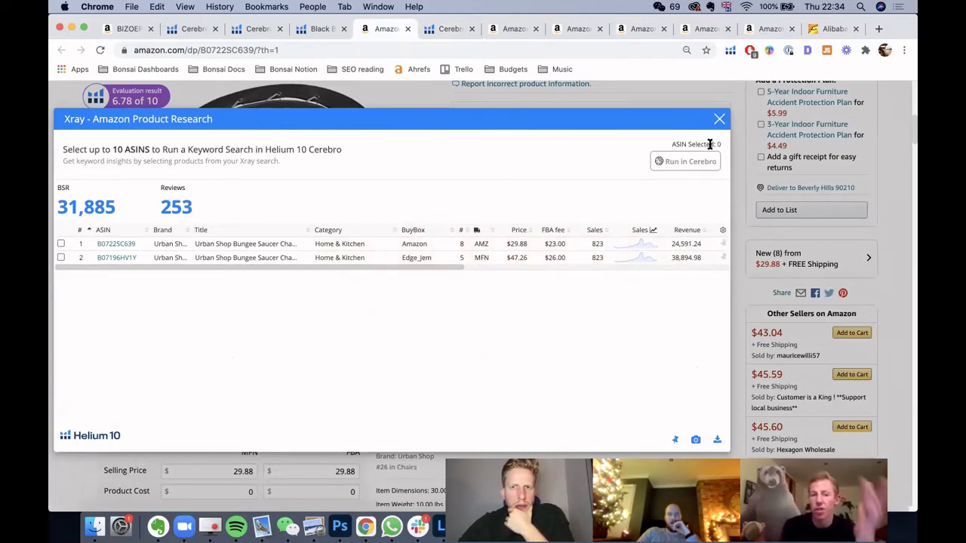
{"action": "left_click", "coordinate": [717, 120]}
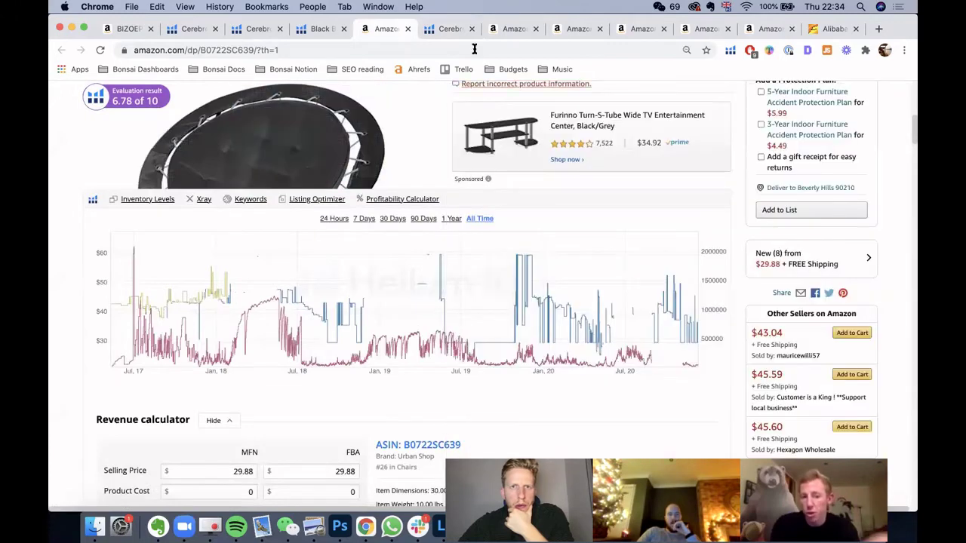
- Examine the Cerebro results for the black chair, from the keyword distribution to the first phrases by organic rank
{"action": "left_click", "coordinate": [446, 30]}
{"action": "scroll", "coordinate": [455, 226], "scroll_direction": "down", "scroll_amount": 2}
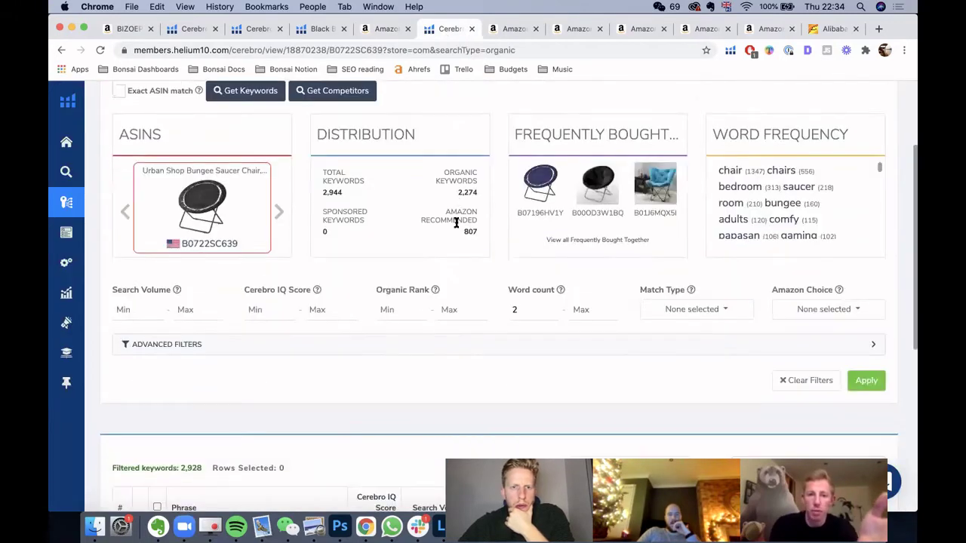
{"action": "scroll", "coordinate": [91, 316], "scroll_direction": "down", "scroll_amount": 4}
{"action": "scroll", "coordinate": [91, 316], "scroll_direction": "down", "scroll_amount": 2}
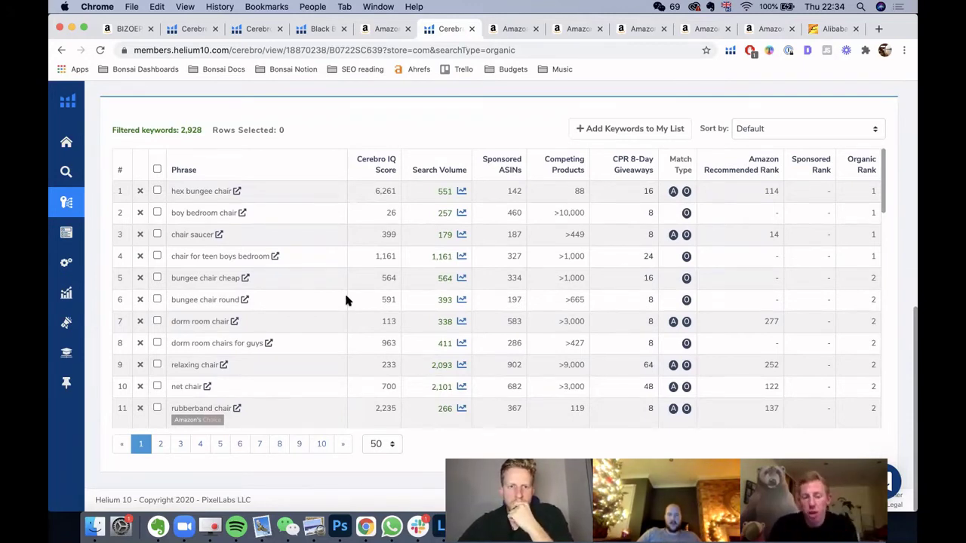
{"action": "scroll", "coordinate": [345, 300], "scroll_direction": "down", "scroll_amount": 2}
{"action": "scroll", "coordinate": [346, 300], "scroll_direction": "up", "scroll_amount": 2}
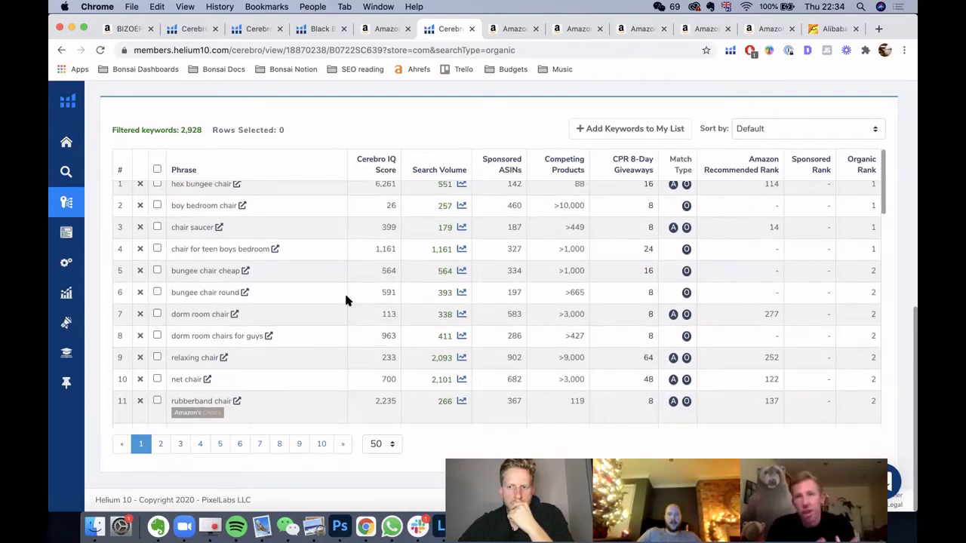
{"action": "scroll", "coordinate": [345, 301], "scroll_direction": "up", "scroll_amount": 1}
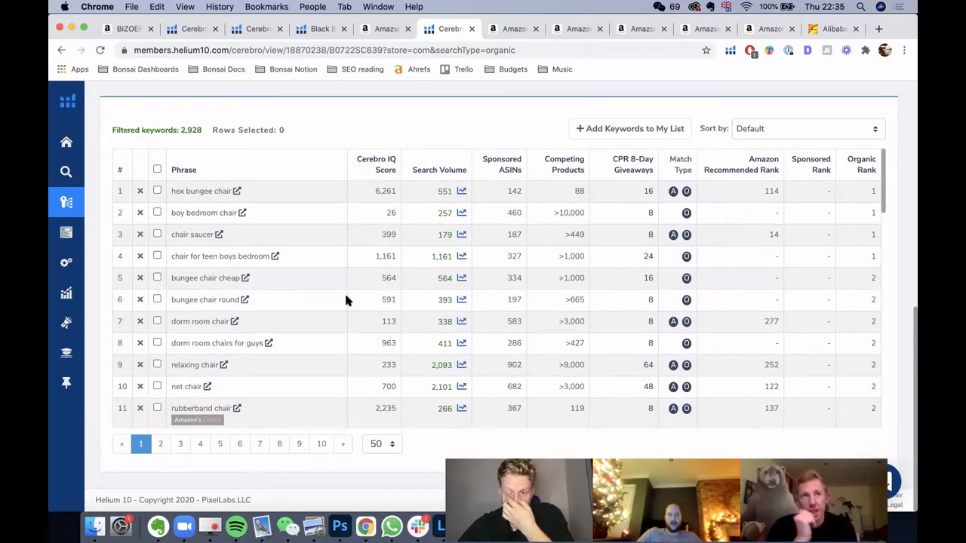
- Read further through the Cerebro keyword table, comparing search volume, competing products and organic rank down to the "bungee chair" phrase
{"action": "scroll", "coordinate": [345, 300], "scroll_direction": "down", "scroll_amount": 3}
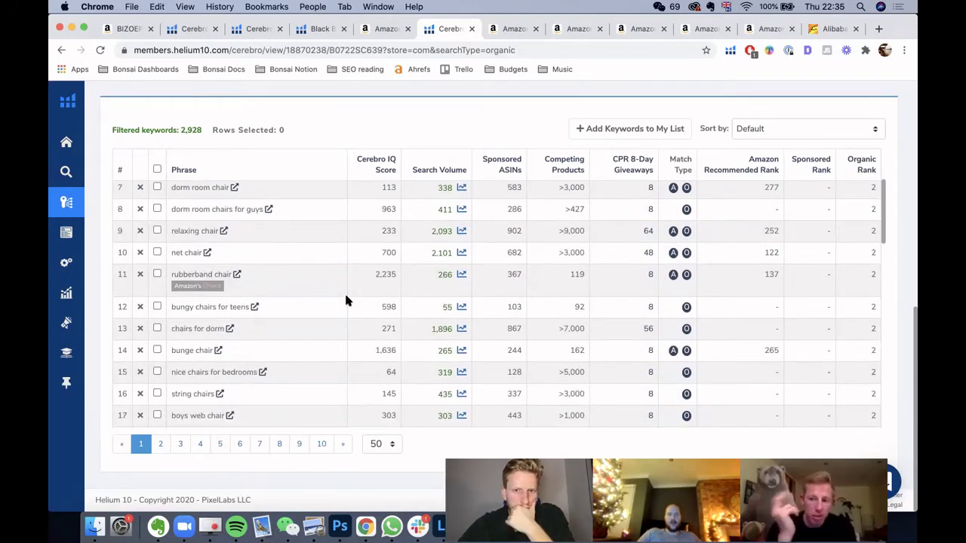
{"action": "scroll", "coordinate": [345, 300], "scroll_direction": "down", "scroll_amount": 1}
{"action": "scroll", "coordinate": [346, 300], "scroll_direction": "down", "scroll_amount": 2}
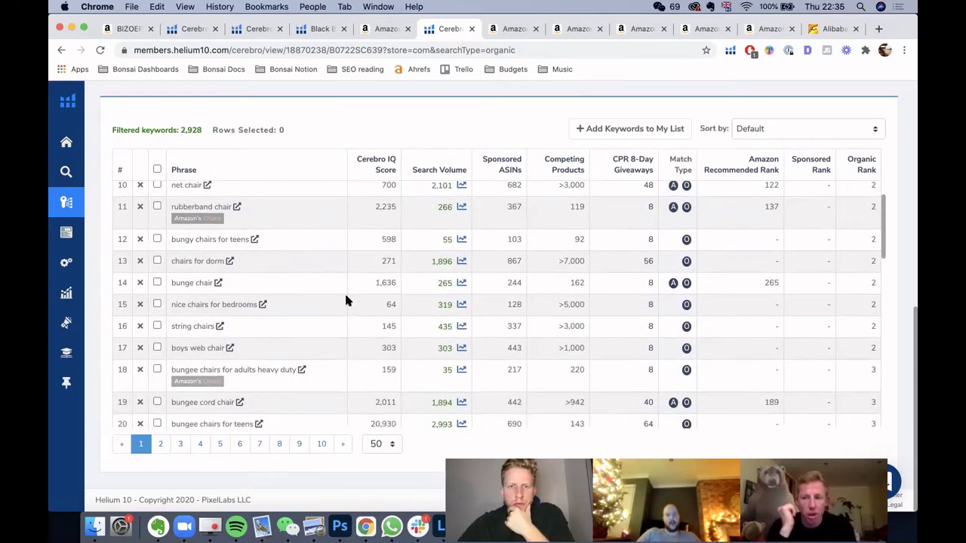
{"action": "scroll", "coordinate": [345, 300], "scroll_direction": "down", "scroll_amount": 1}
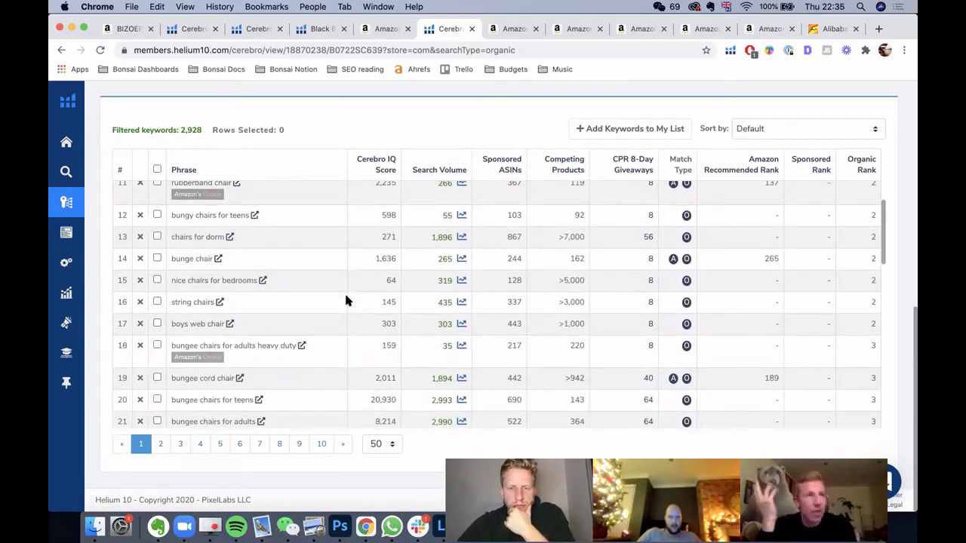
{"action": "scroll", "coordinate": [345, 300], "scroll_direction": "down", "scroll_amount": 2}
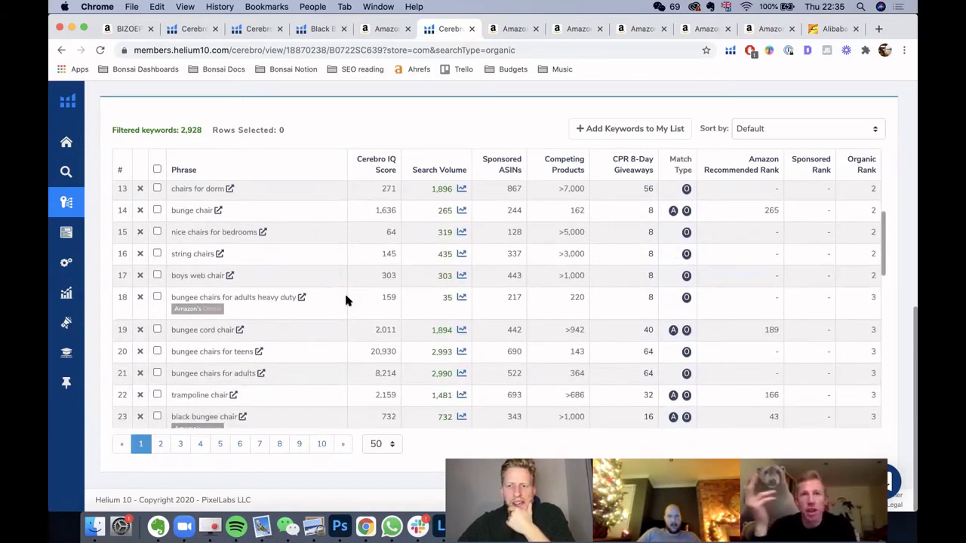
{"action": "scroll", "coordinate": [346, 300], "scroll_direction": "down", "scroll_amount": 1}
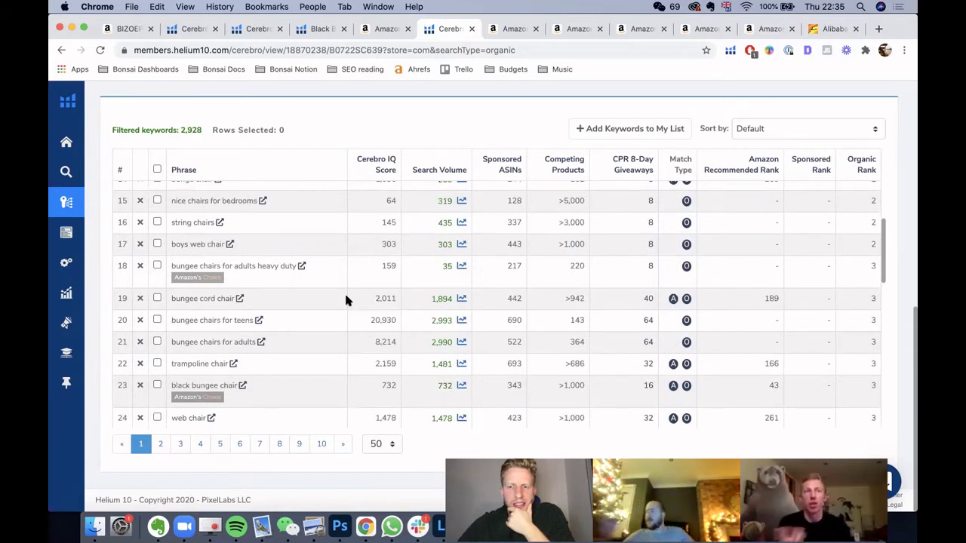
{"action": "scroll", "coordinate": [346, 301], "scroll_direction": "up", "scroll_amount": 1}
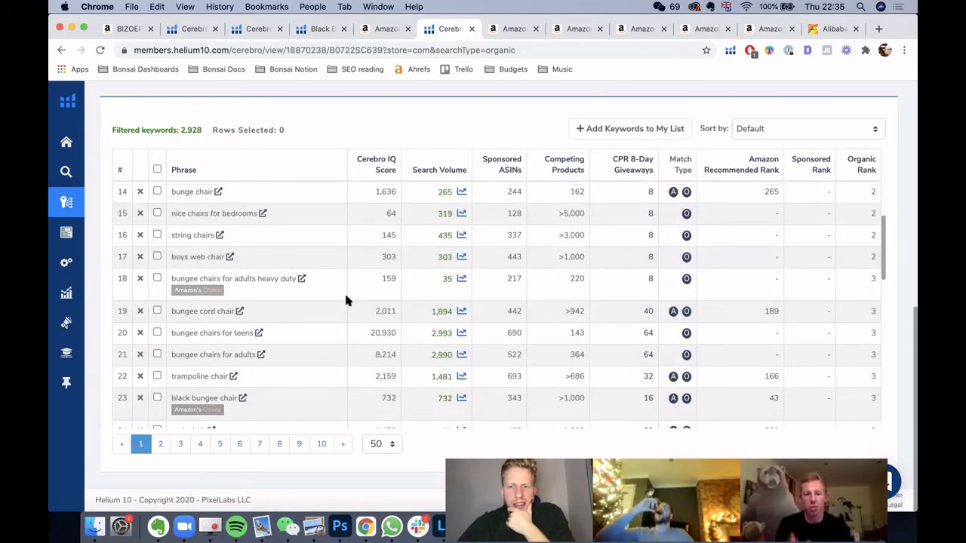
{"action": "scroll", "coordinate": [346, 300], "scroll_direction": "down", "scroll_amount": 1}
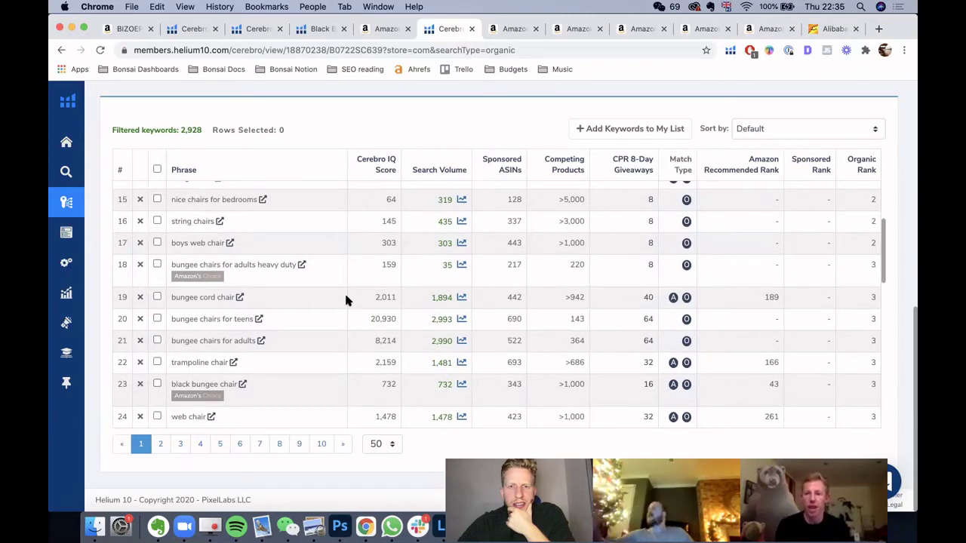
{"action": "scroll", "coordinate": [345, 300], "scroll_direction": "down", "scroll_amount": 3}
{"action": "scroll", "coordinate": [345, 300], "scroll_direction": "down", "scroll_amount": 5}
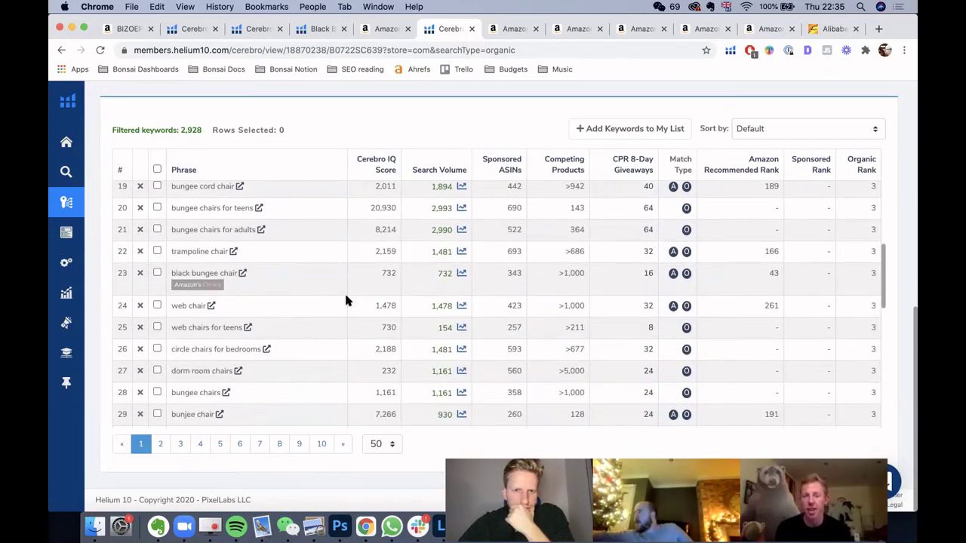
{"action": "scroll", "coordinate": [346, 301], "scroll_direction": "up", "scroll_amount": 2}
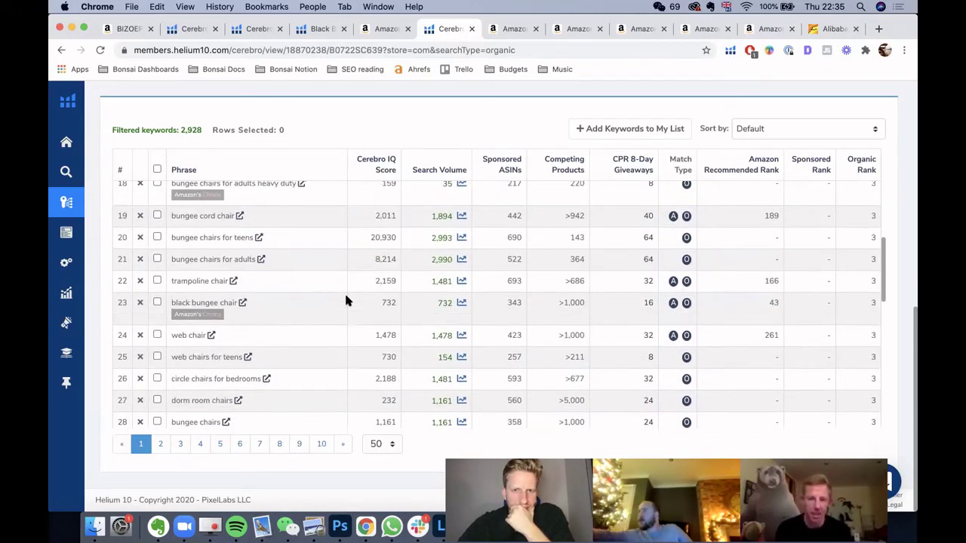
{"action": "scroll", "coordinate": [345, 300], "scroll_direction": "down", "scroll_amount": 1}
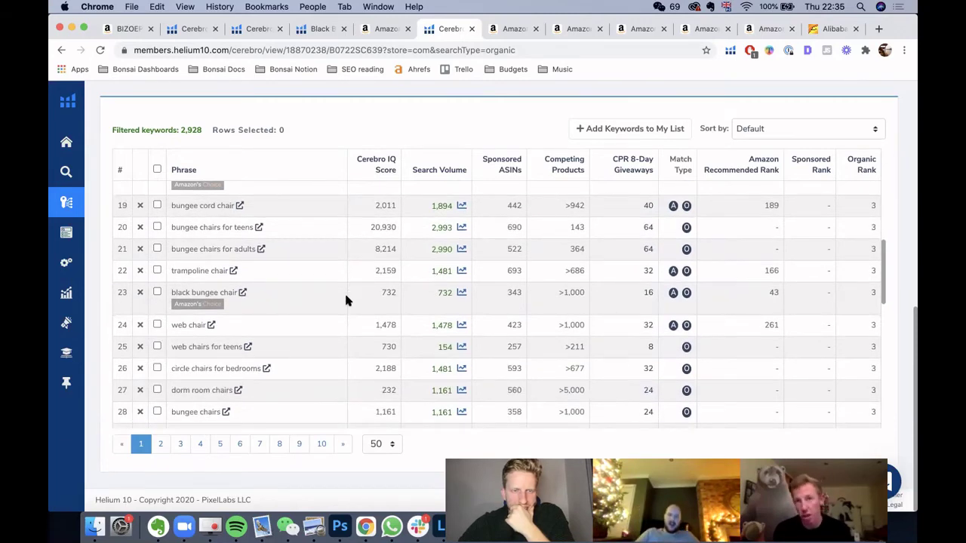
{"action": "scroll", "coordinate": [346, 301], "scroll_direction": "down", "scroll_amount": 15}
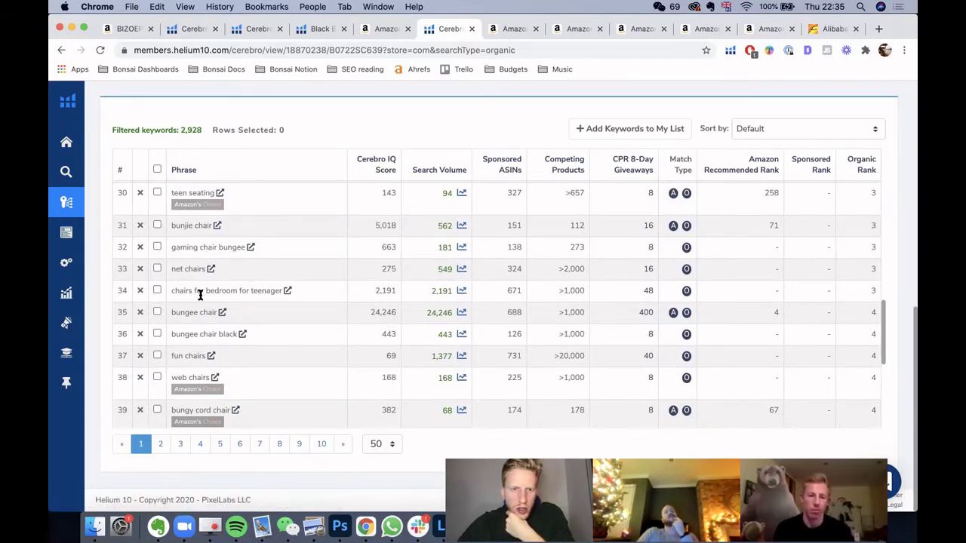
- Open the Amazon search results for the "bungee chair" keyword and compare the competing chairs' designs, prices and ratings
{"action": "left_click", "coordinate": [223, 312]}
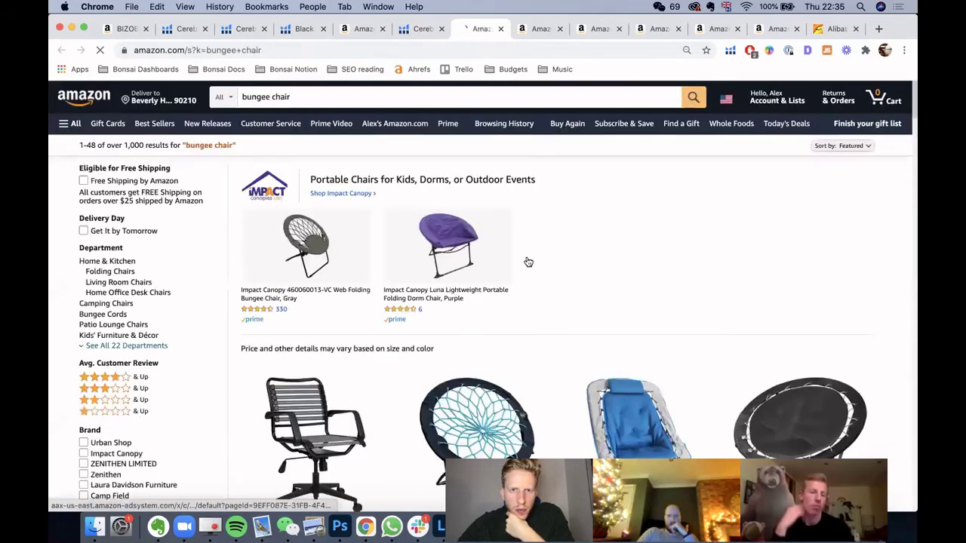
{"action": "scroll", "coordinate": [528, 262], "scroll_direction": "down", "scroll_amount": 5}
{"action": "scroll", "coordinate": [529, 262], "scroll_direction": "down", "scroll_amount": 3}
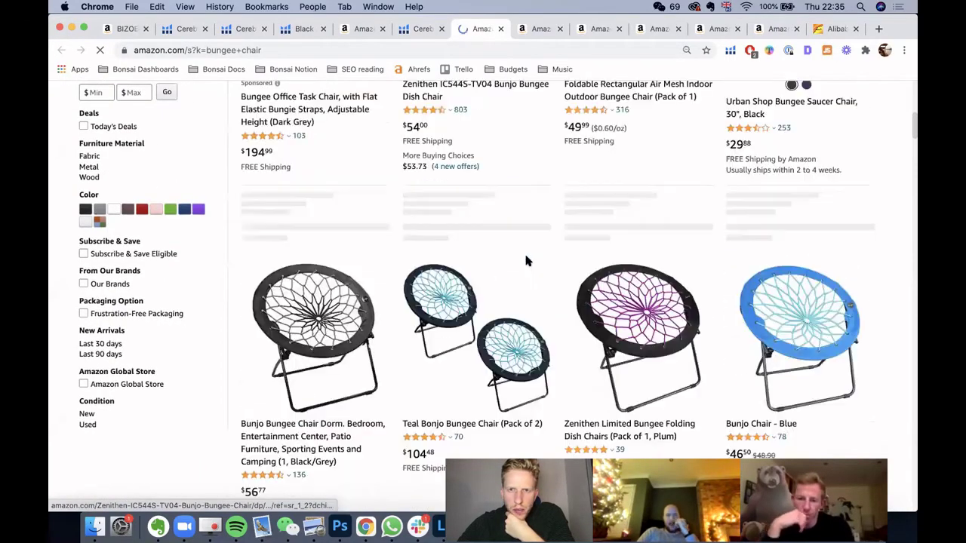
{"action": "scroll", "coordinate": [526, 261], "scroll_direction": "down", "scroll_amount": 2}
{"action": "scroll", "coordinate": [528, 262], "scroll_direction": "down", "scroll_amount": 3}
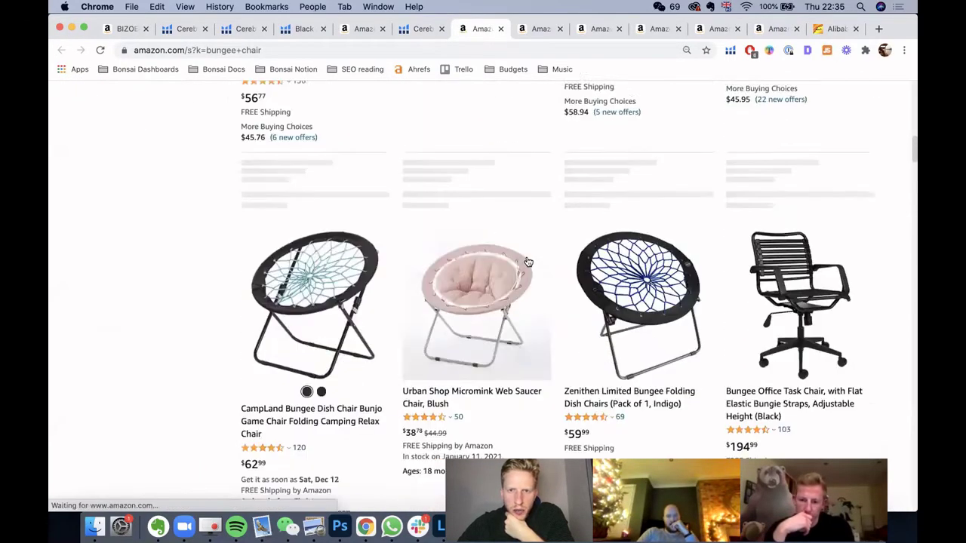
{"action": "scroll", "coordinate": [528, 262], "scroll_direction": "down", "scroll_amount": 2}
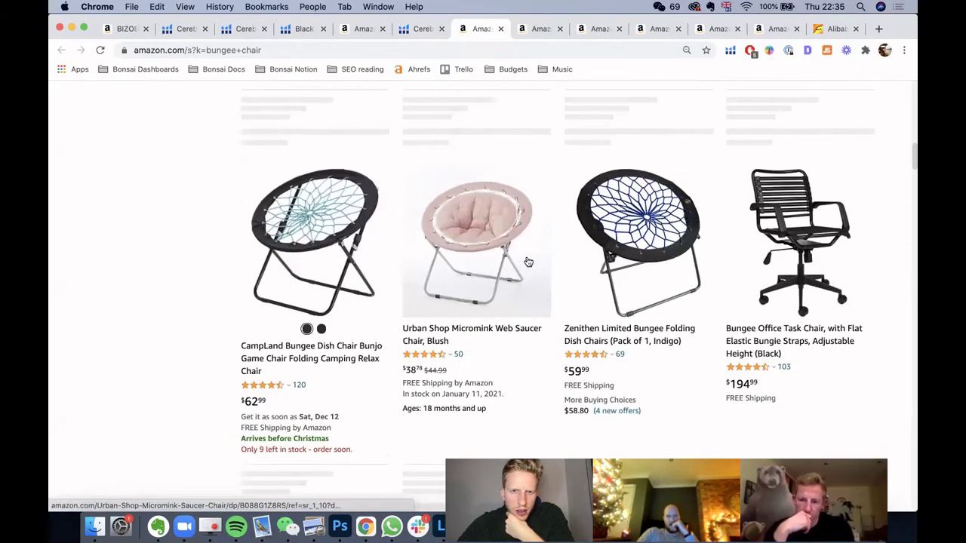
{"action": "scroll", "coordinate": [528, 262], "scroll_direction": "up", "scroll_amount": 5}
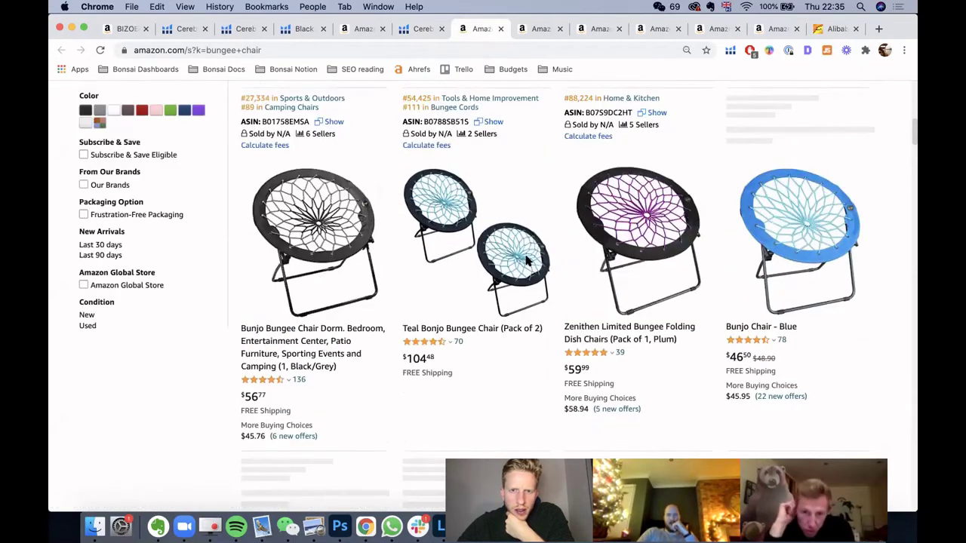
{"action": "scroll", "coordinate": [527, 260], "scroll_direction": "up", "scroll_amount": 2}
{"action": "scroll", "coordinate": [526, 260], "scroll_direction": "down", "scroll_amount": 3}
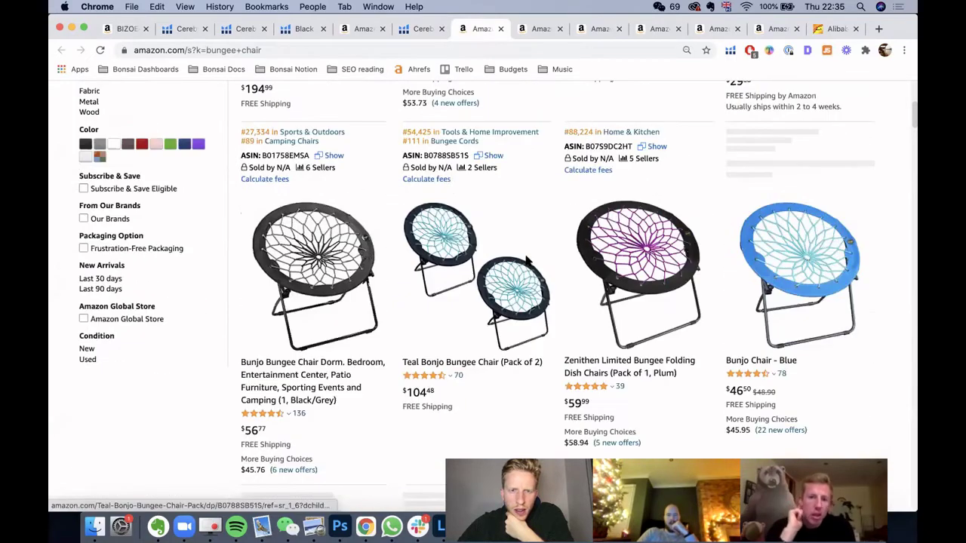
{"action": "scroll", "coordinate": [526, 260], "scroll_direction": "down", "scroll_amount": 3}
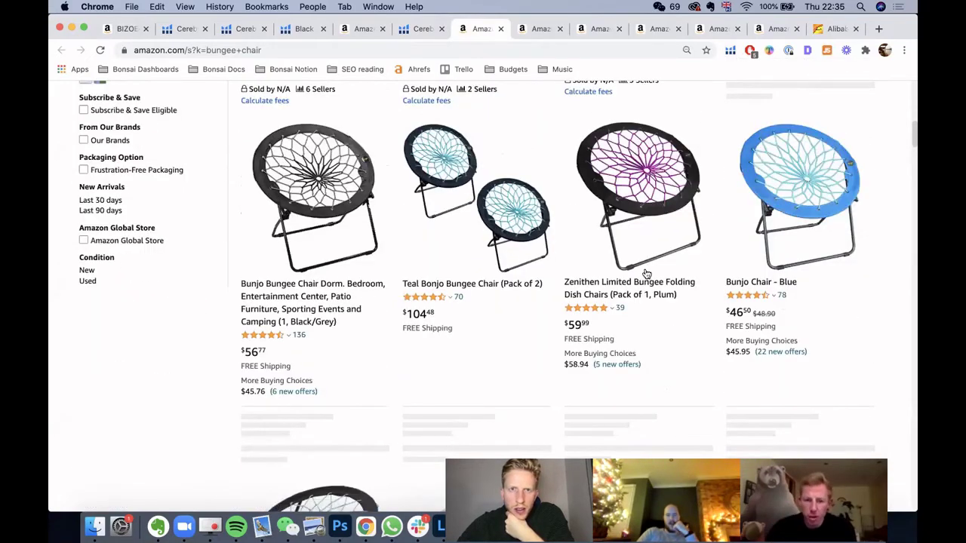
{"action": "scroll", "coordinate": [642, 273], "scroll_direction": "up", "scroll_amount": 1}
- View the one-year search volume history of "bungee chair" in Cerebro and close the chart
{"action": "left_click", "coordinate": [449, 28]}
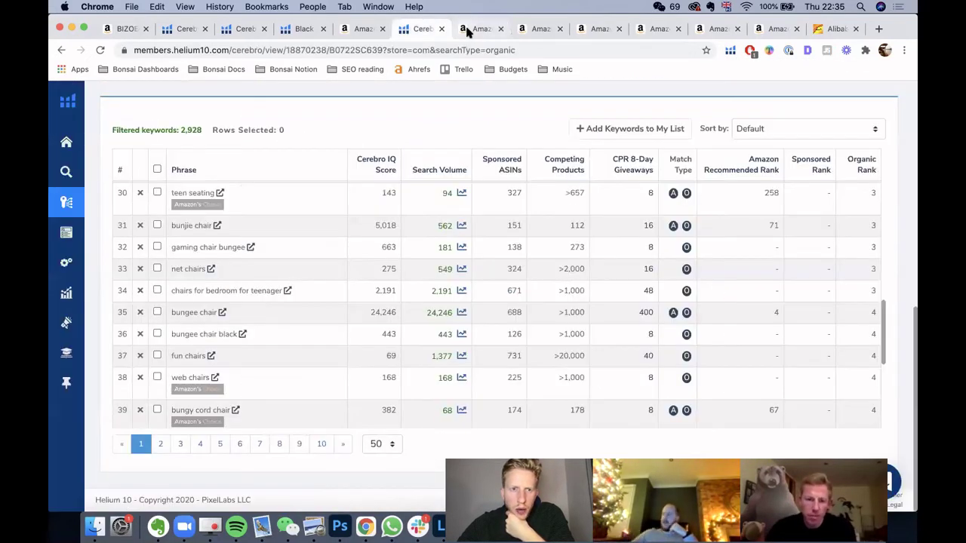
{"action": "left_click", "coordinate": [463, 314]}
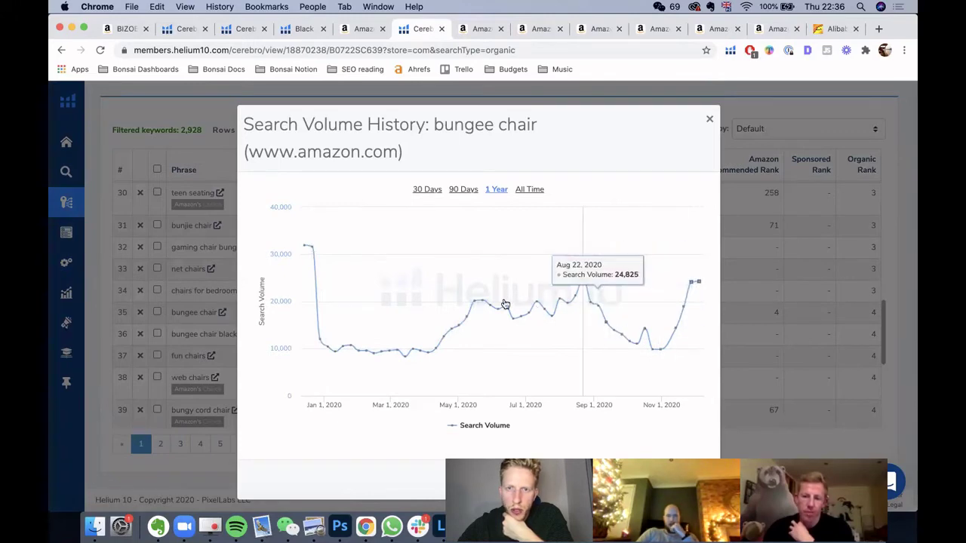
{"action": "left_click", "coordinate": [709, 119]}
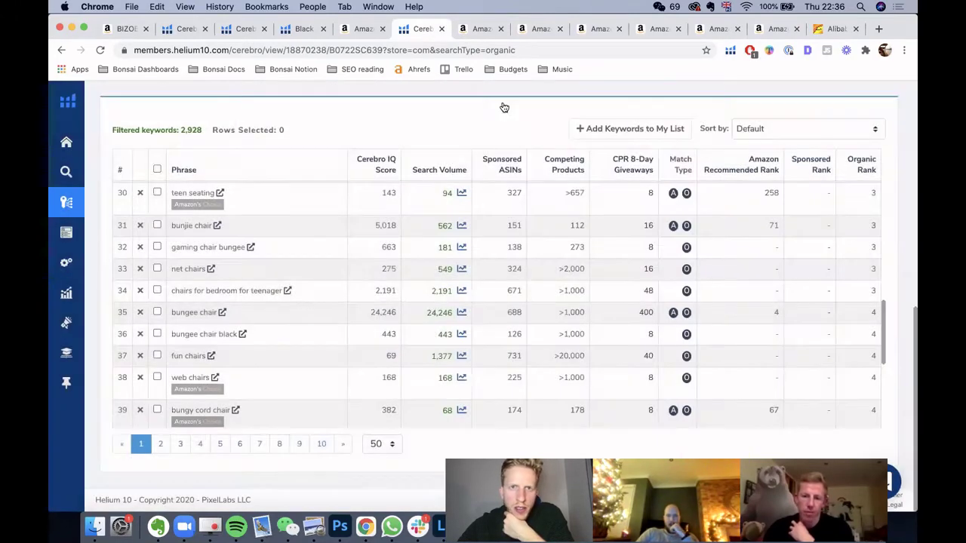
- Return to the Amazon bungee chair results and compare the listings' sales ranks, seller counts and prices
{"action": "left_click", "coordinate": [476, 29]}
{"action": "scroll", "coordinate": [415, 275], "scroll_direction": "down", "scroll_amount": 8}
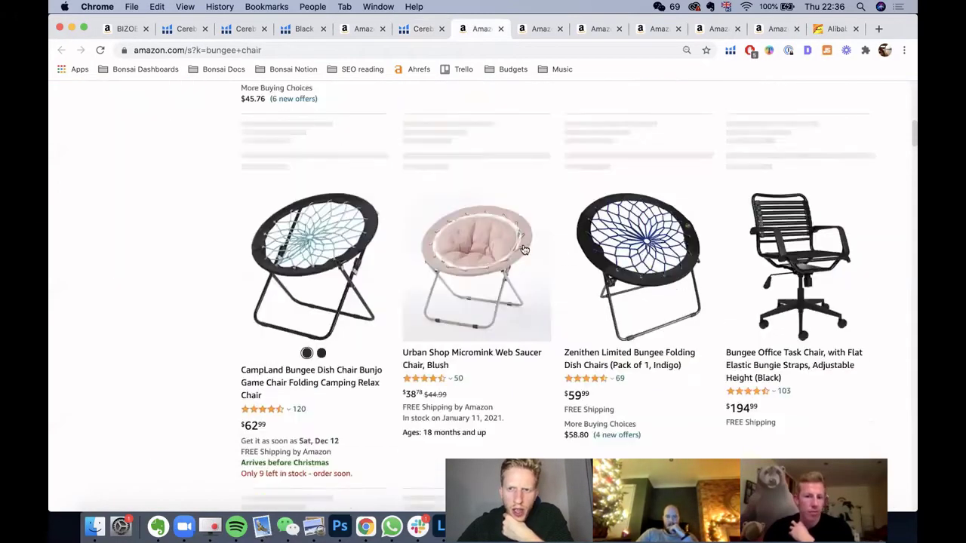
{"action": "scroll", "coordinate": [571, 264], "scroll_direction": "up", "scroll_amount": 8}
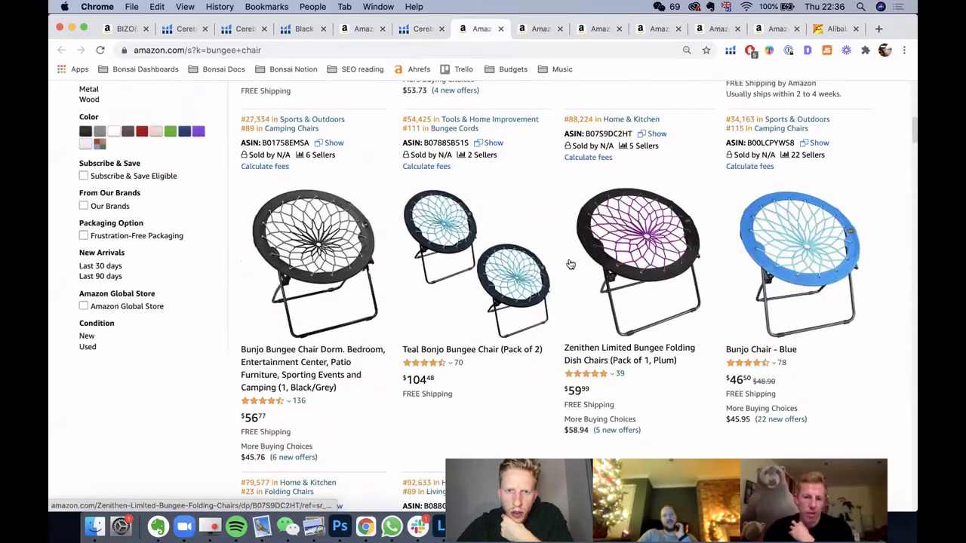
{"action": "scroll", "coordinate": [568, 260], "scroll_direction": "up", "scroll_amount": 2}
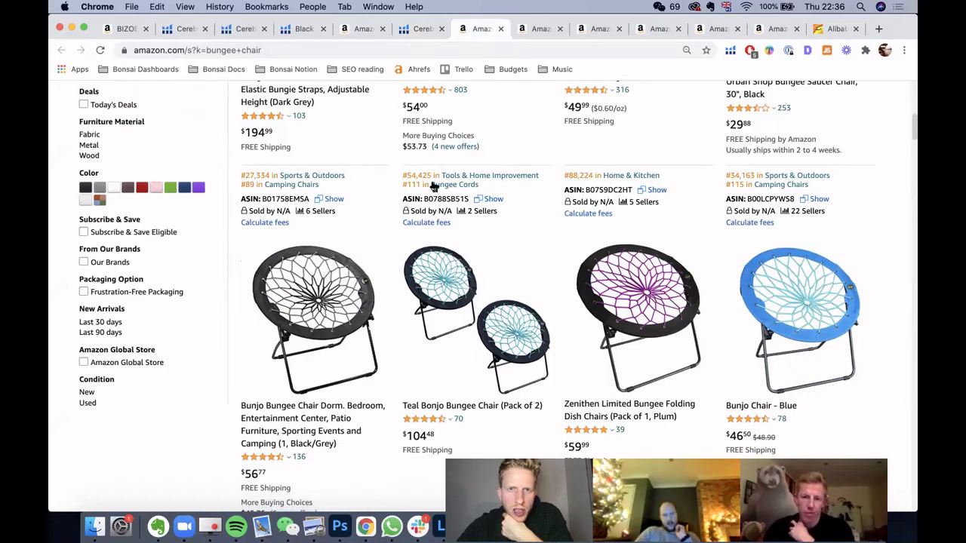
{"action": "scroll", "coordinate": [533, 219], "scroll_direction": "up", "scroll_amount": 6}
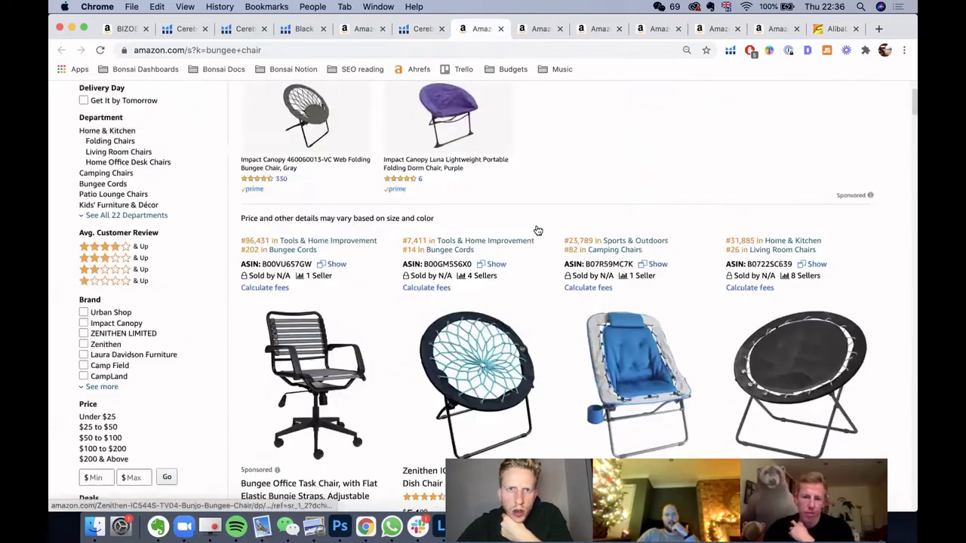
- Open the Zenithen Bunjo Bungee Dish Chair listing from the search results and examine its photo, price, ratings and specifications
{"action": "scroll", "coordinate": [538, 230], "scroll_direction": "down", "scroll_amount": 2}
{"action": "left_click", "coordinate": [491, 235]}
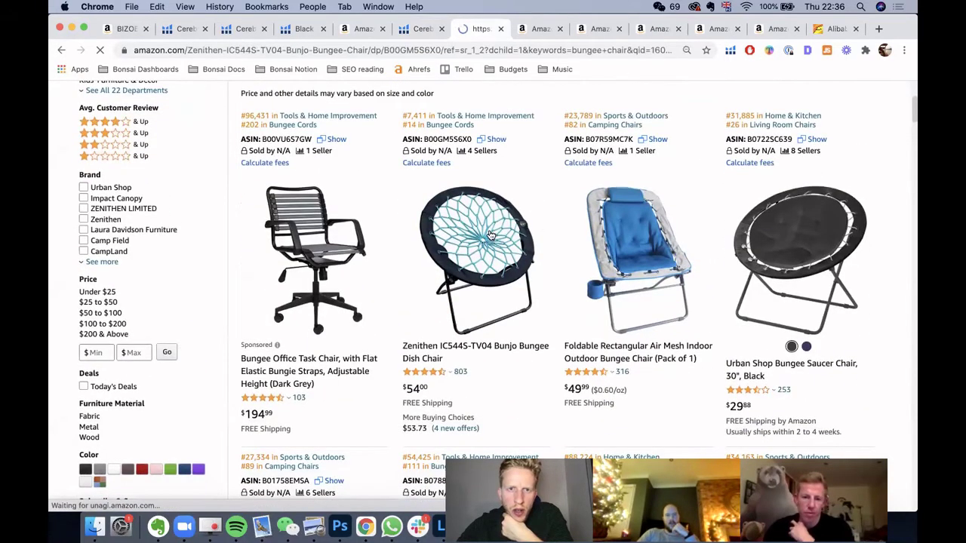
{"action": "scroll", "coordinate": [490, 236], "scroll_direction": "down", "scroll_amount": 3}
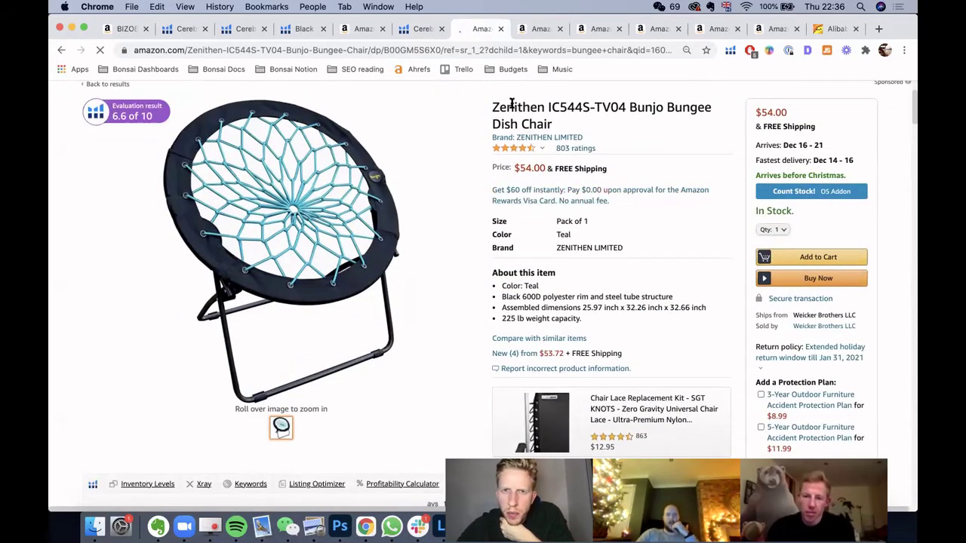
{"action": "mouse_move", "coordinate": [272, 226]}
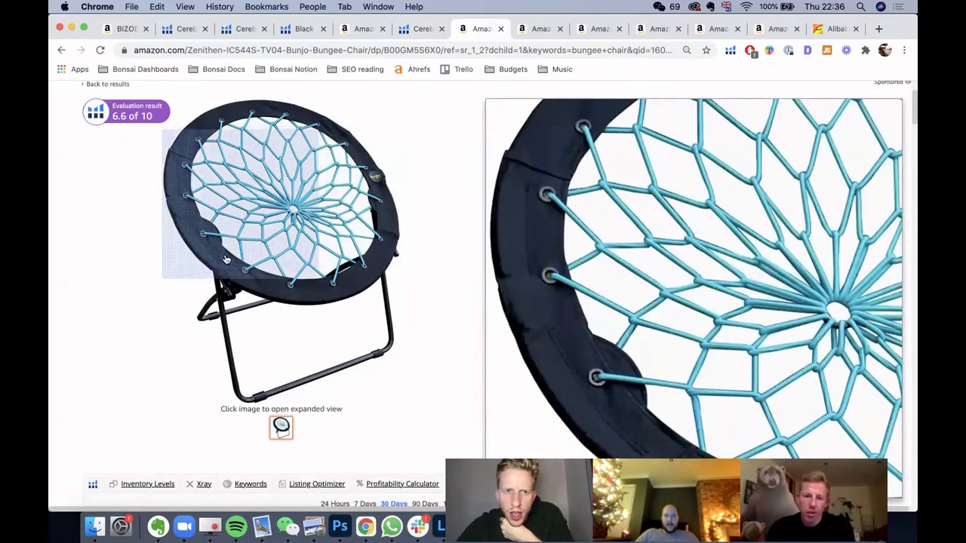
{"action": "scroll", "coordinate": [638, 254], "scroll_direction": "down", "scroll_amount": 1}
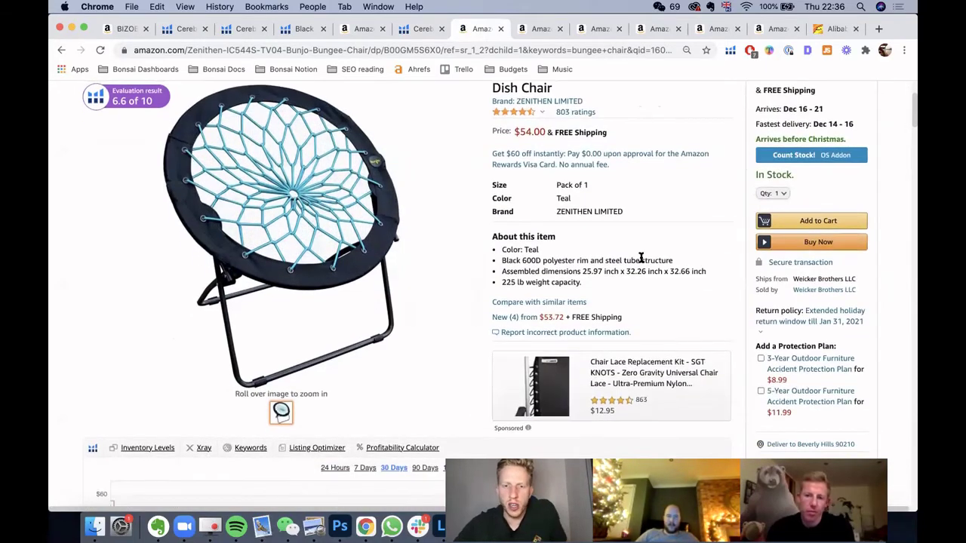
{"action": "scroll", "coordinate": [640, 261], "scroll_direction": "down", "scroll_amount": 5}
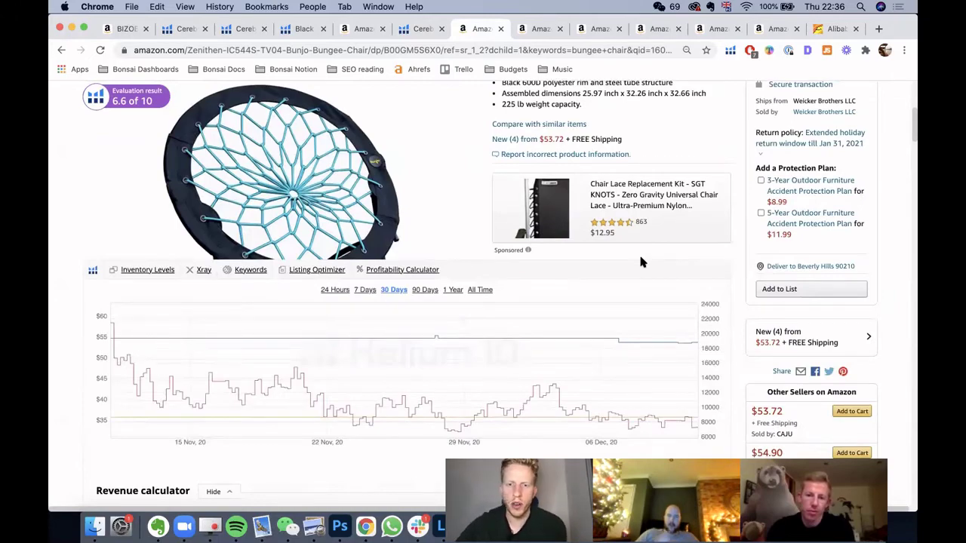
{"action": "mouse_move", "coordinate": [267, 155]}
{"action": "scroll", "coordinate": [552, 205], "scroll_direction": "up", "scroll_amount": 5}
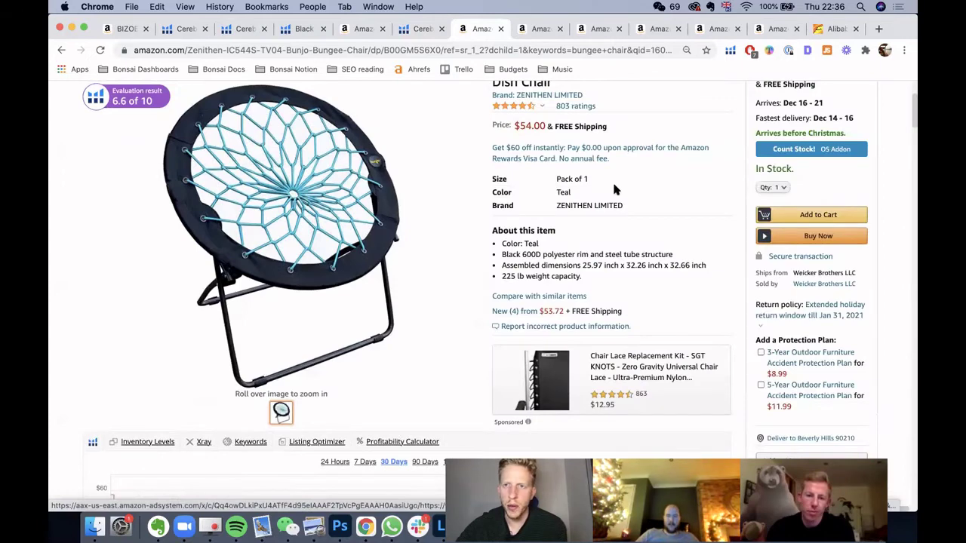
- Show the all-time price and sales rank history of the Zenithen bungee chair
{"action": "scroll", "coordinate": [614, 188], "scroll_direction": "down", "scroll_amount": 1}
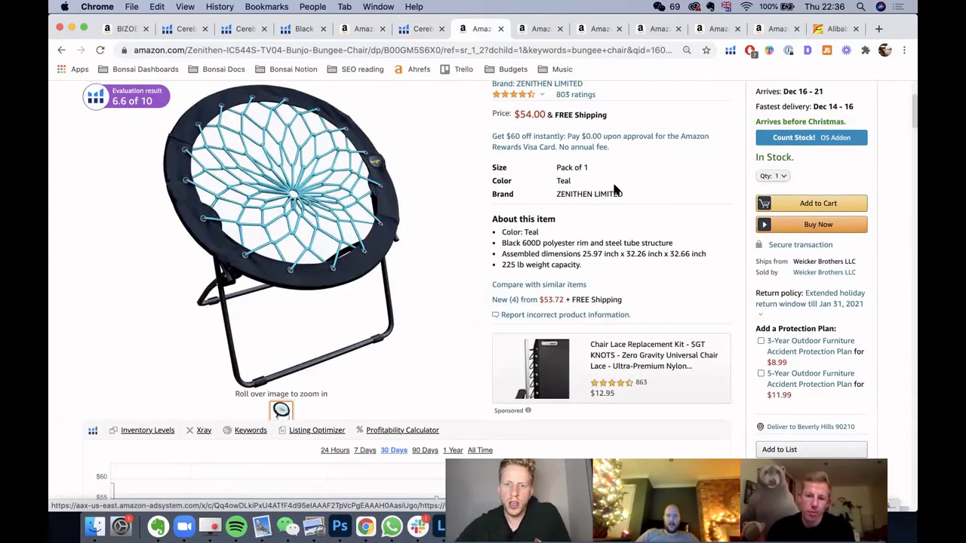
{"action": "scroll", "coordinate": [614, 187], "scroll_direction": "down", "scroll_amount": 4}
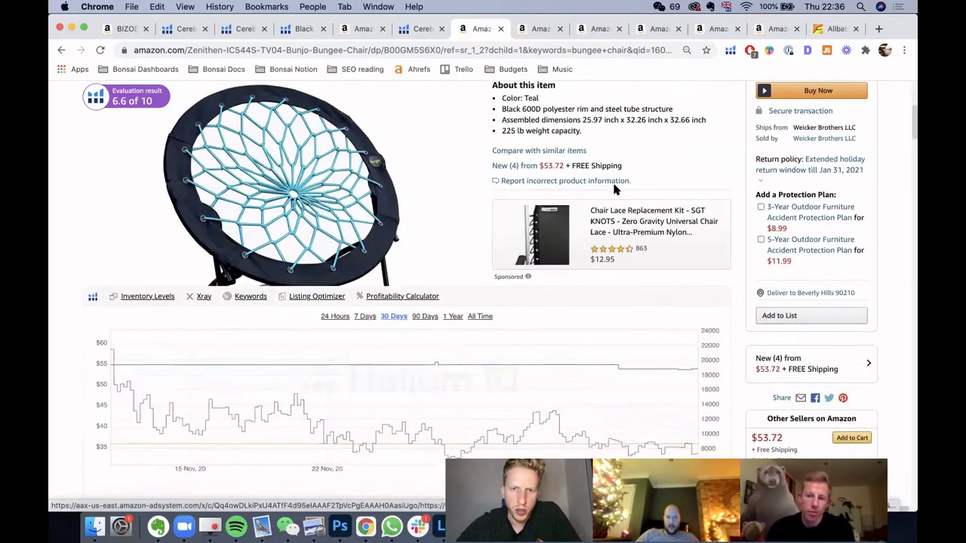
{"action": "left_click", "coordinate": [482, 317]}
{"action": "scroll", "coordinate": [528, 309], "scroll_direction": "down", "scroll_amount": 4}
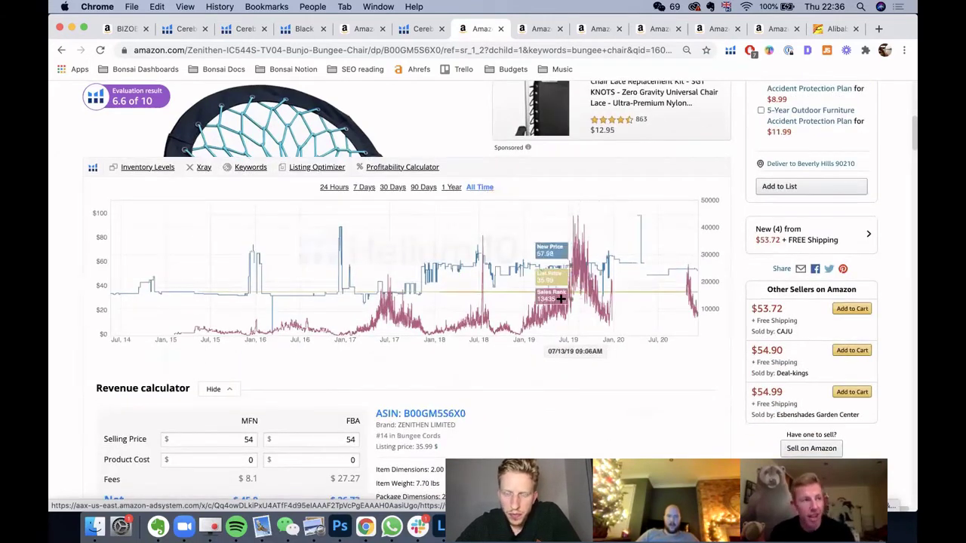
- Run Helium 10 Xray on the Zenithen chair listing and close the Xray window
{"action": "left_click", "coordinate": [729, 51]}
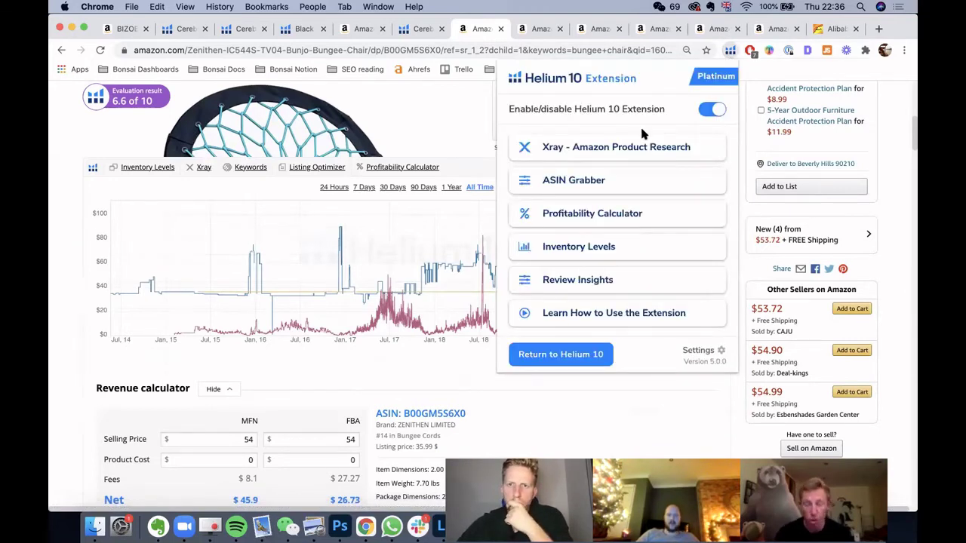
{"action": "left_click", "coordinate": [642, 146]}
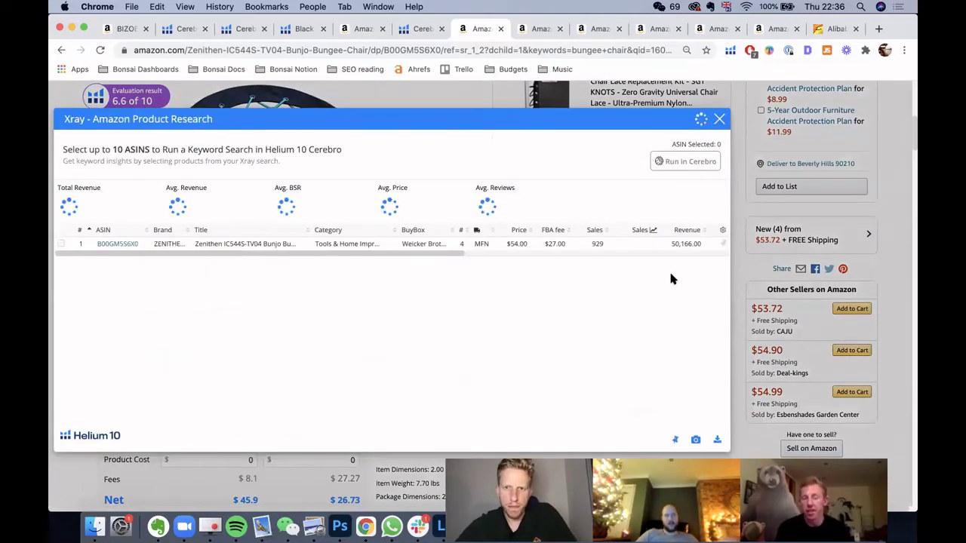
{"action": "left_click", "coordinate": [719, 122]}
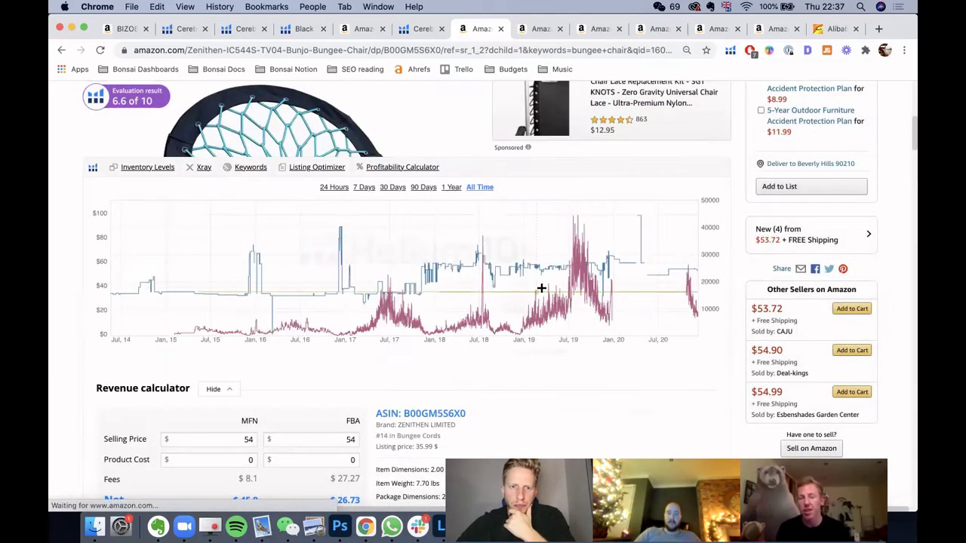
- Review the Zenithen listing's revenue calculator, frequently bought together chairs, similar-item comparison and related products
{"action": "scroll", "coordinate": [541, 287], "scroll_direction": "down", "scroll_amount": 1}
{"action": "scroll", "coordinate": [541, 287], "scroll_direction": "down", "scroll_amount": 2}
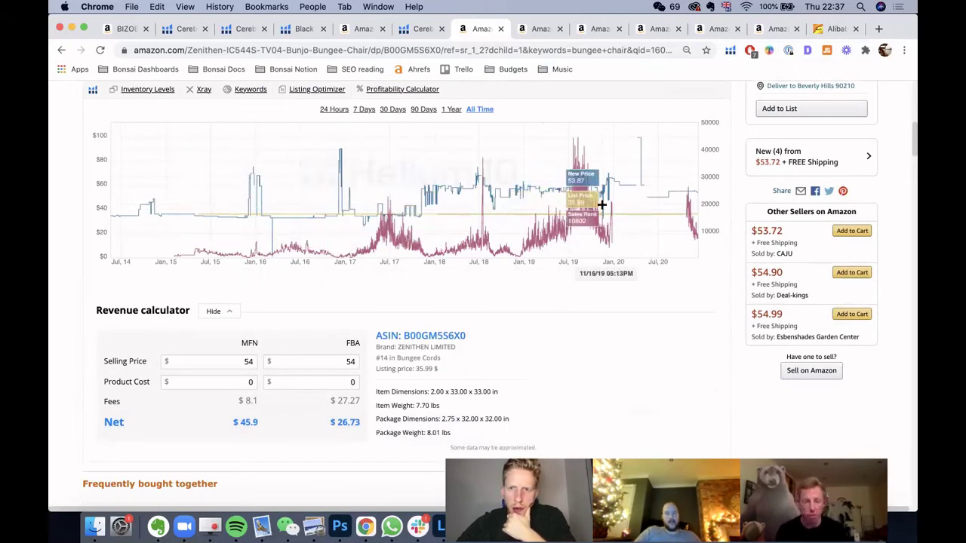
{"action": "scroll", "coordinate": [654, 203], "scroll_direction": "down", "scroll_amount": 10}
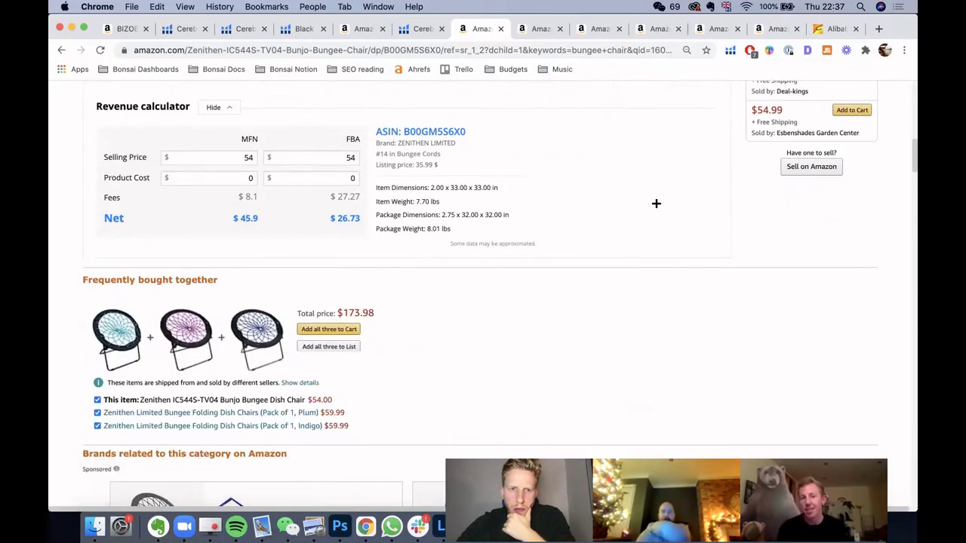
{"action": "scroll", "coordinate": [655, 203], "scroll_direction": "down", "scroll_amount": 13}
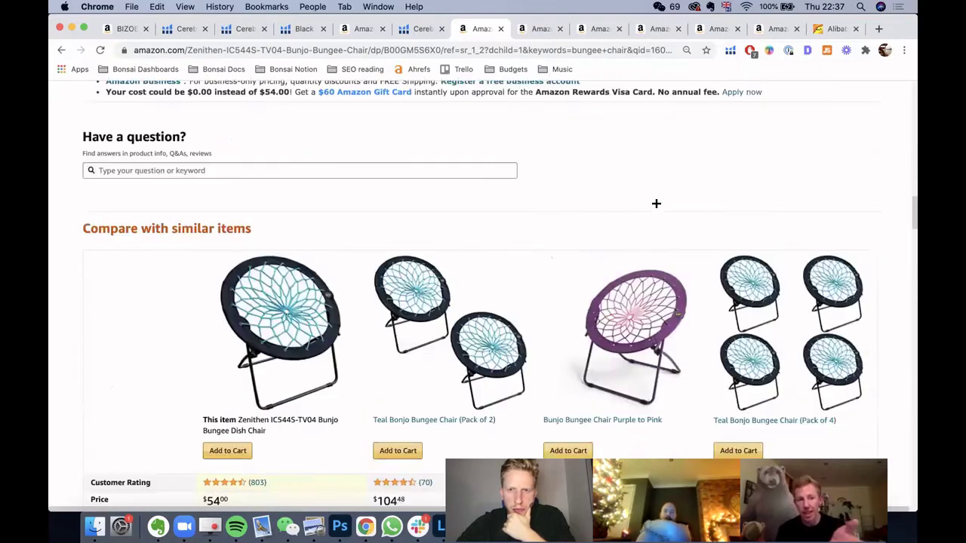
{"action": "scroll", "coordinate": [656, 203], "scroll_direction": "down", "scroll_amount": 19}
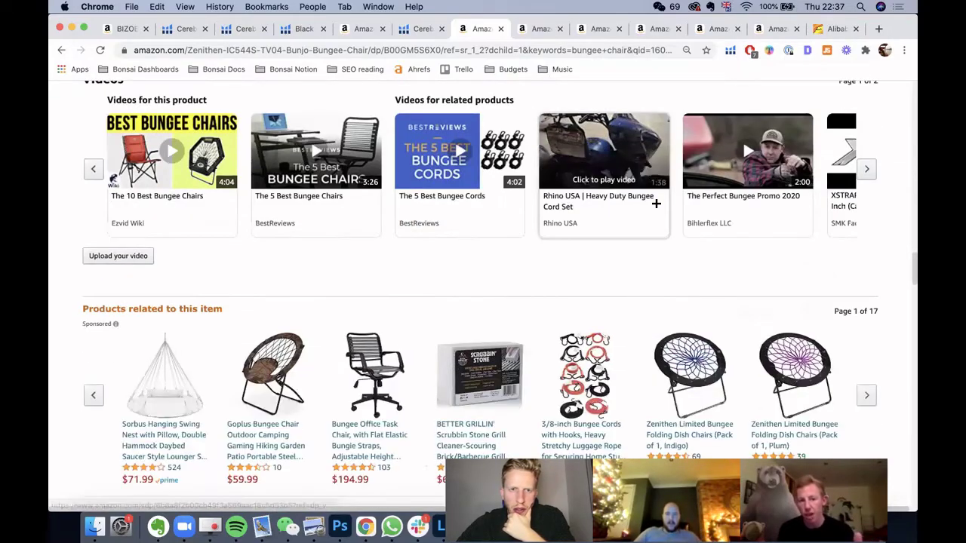
{"action": "scroll", "coordinate": [656, 203], "scroll_direction": "up", "scroll_amount": 14}
{"action": "scroll", "coordinate": [655, 203], "scroll_direction": "up", "scroll_amount": 20}
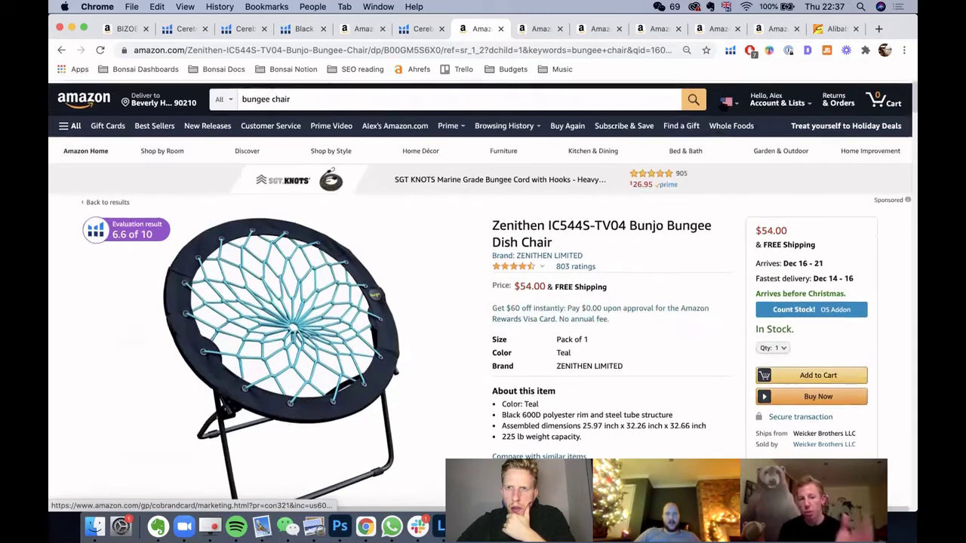
- Run Xray on the Zenithen chair again to check its monthly sales, revenue and seller count, and close the results
{"action": "left_click", "coordinate": [729, 50]}
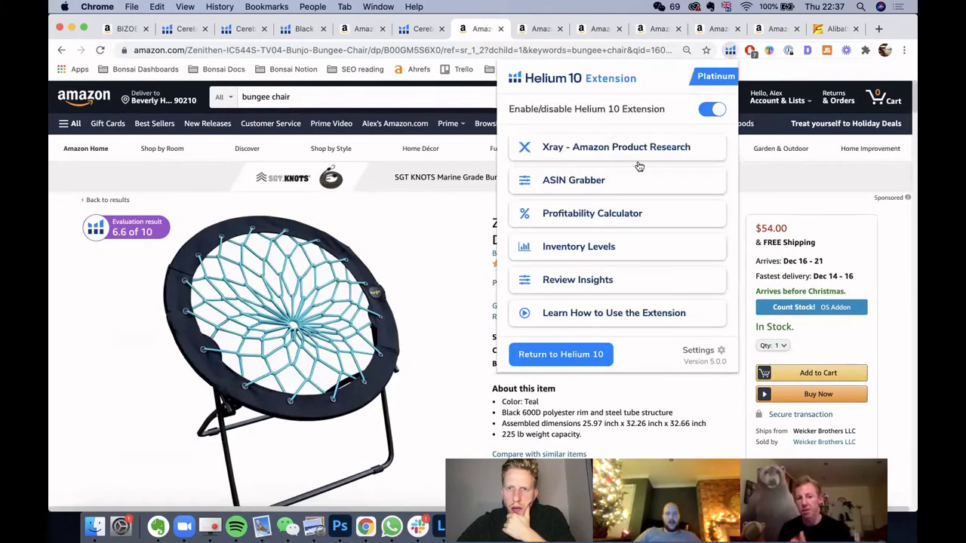
{"action": "left_click", "coordinate": [592, 147]}
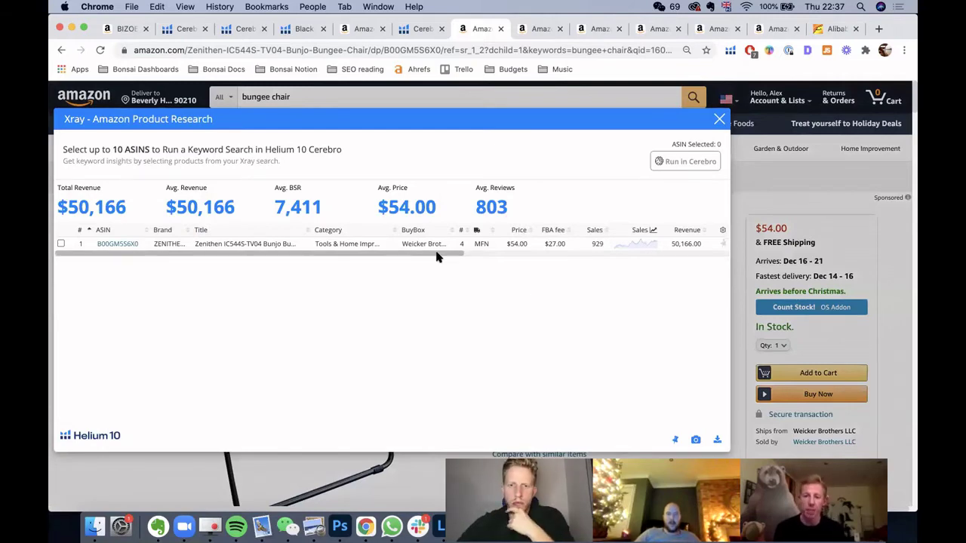
{"action": "left_click", "coordinate": [718, 121]}
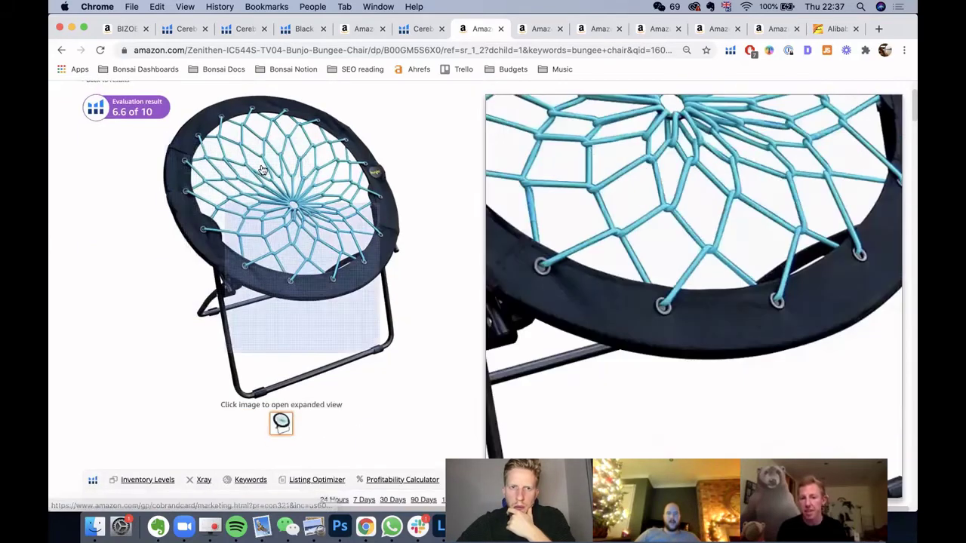
- Re-examine the Zenithen chair's enlarged product photo and its listing details
{"action": "scroll", "coordinate": [553, 321], "scroll_direction": "down", "scroll_amount": 3}
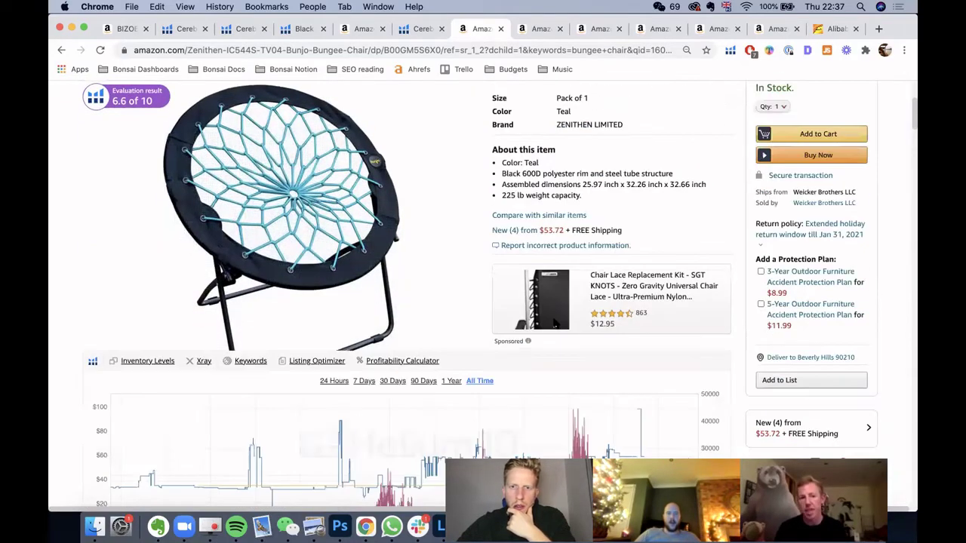
{"action": "scroll", "coordinate": [555, 323], "scroll_direction": "up", "scroll_amount": 5}
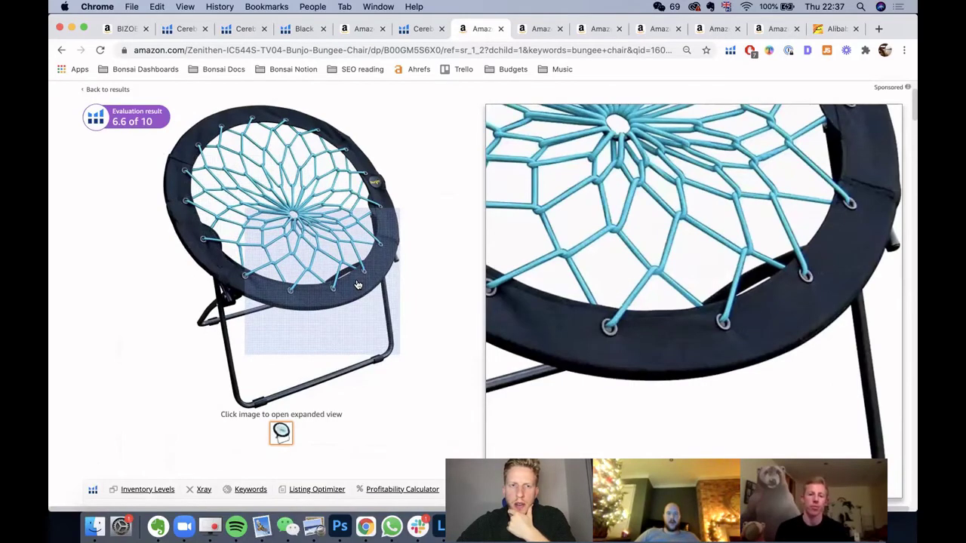
{"action": "scroll", "coordinate": [710, 278], "scroll_direction": "up", "scroll_amount": 1}
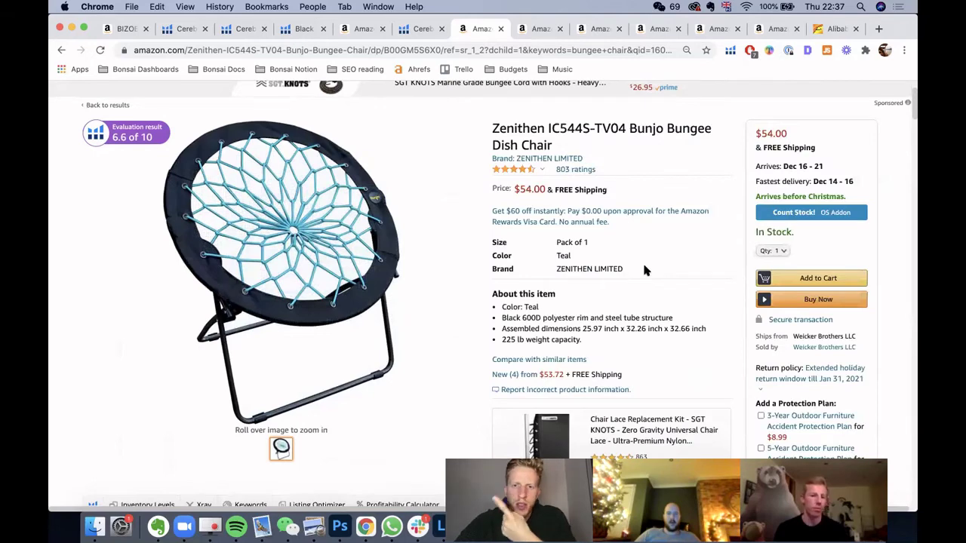
- Review the Zenithen Bunjo Bungee Dish Chair's product details and its all-time price and sales rank chart
{"action": "scroll", "coordinate": [645, 270], "scroll_direction": "down", "scroll_amount": 1}
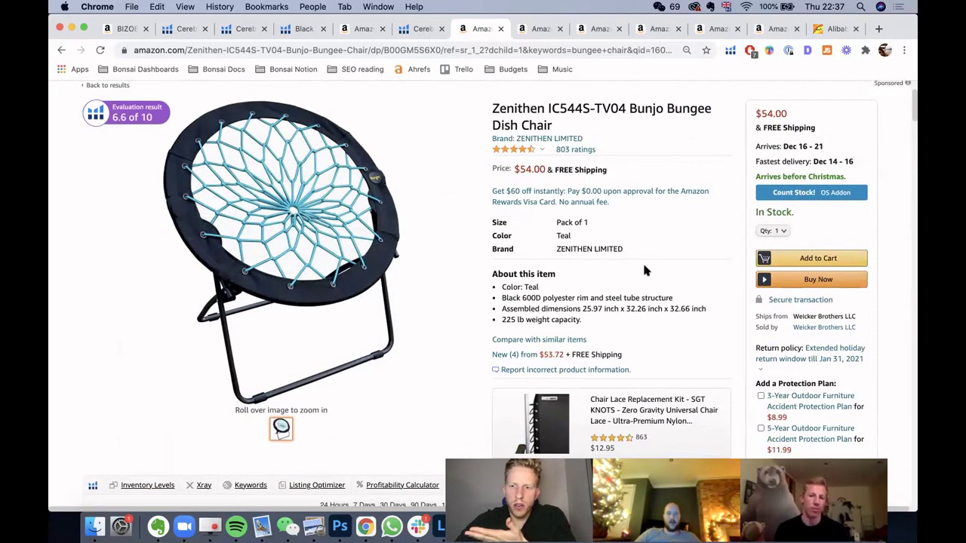
{"action": "scroll", "coordinate": [526, 315], "scroll_direction": "down", "scroll_amount": 1}
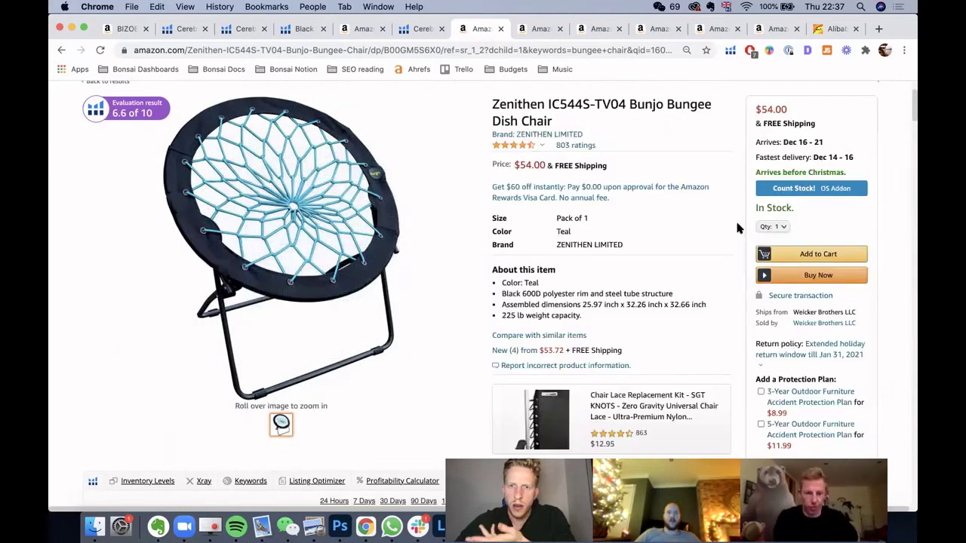
{"action": "scroll", "coordinate": [737, 228], "scroll_direction": "down", "scroll_amount": 10}
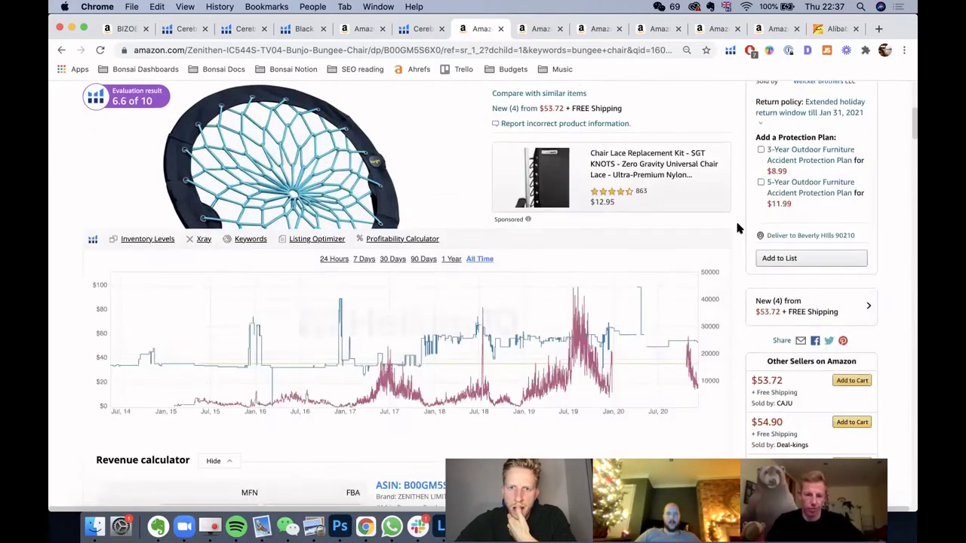
- Search again for "bungee chair" and open the Urban Shop Bungee Saucer Chair, 30", Black from the results
{"action": "scroll", "coordinate": [737, 228], "scroll_direction": "up", "scroll_amount": 15}
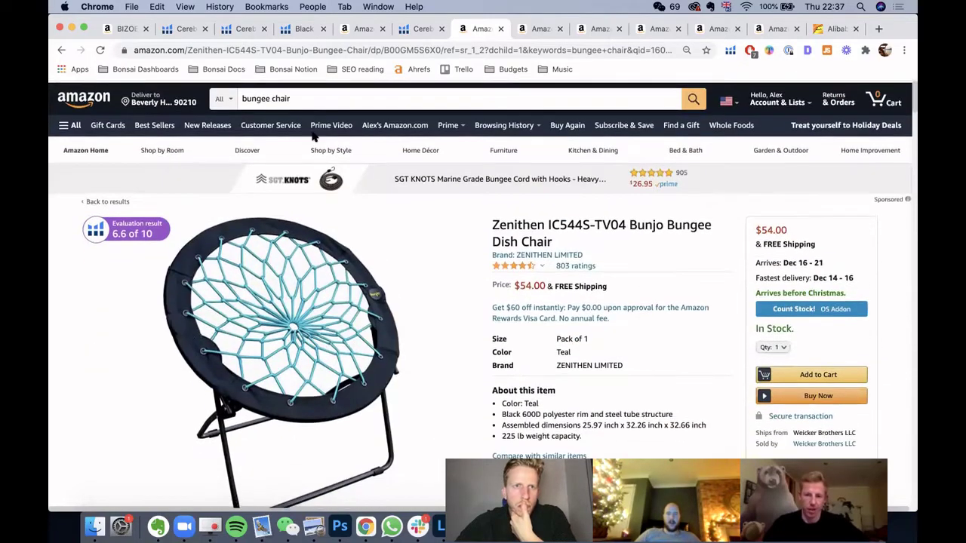
{"action": "left_click", "coordinate": [316, 98]}
{"action": "key", "text": "Return"}
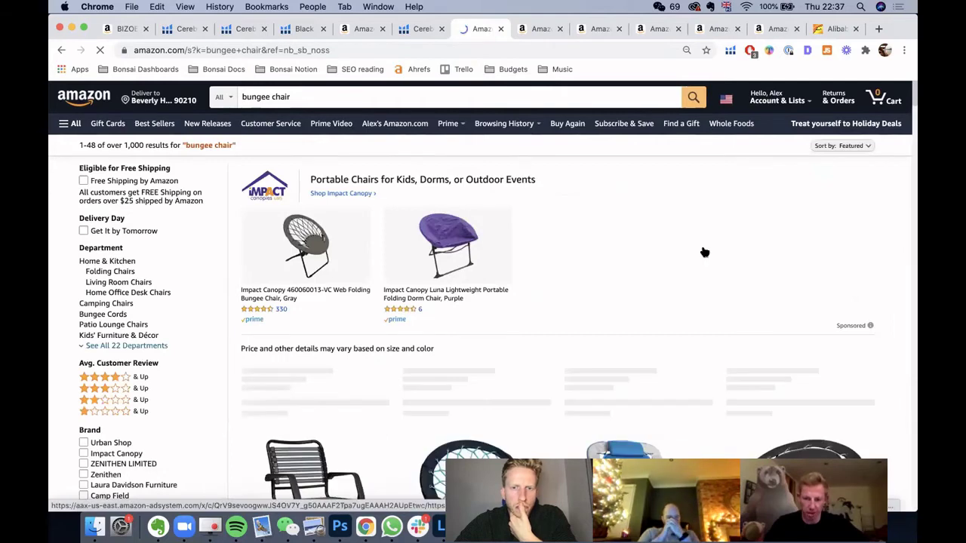
{"action": "scroll", "coordinate": [704, 252], "scroll_direction": "down", "scroll_amount": 5}
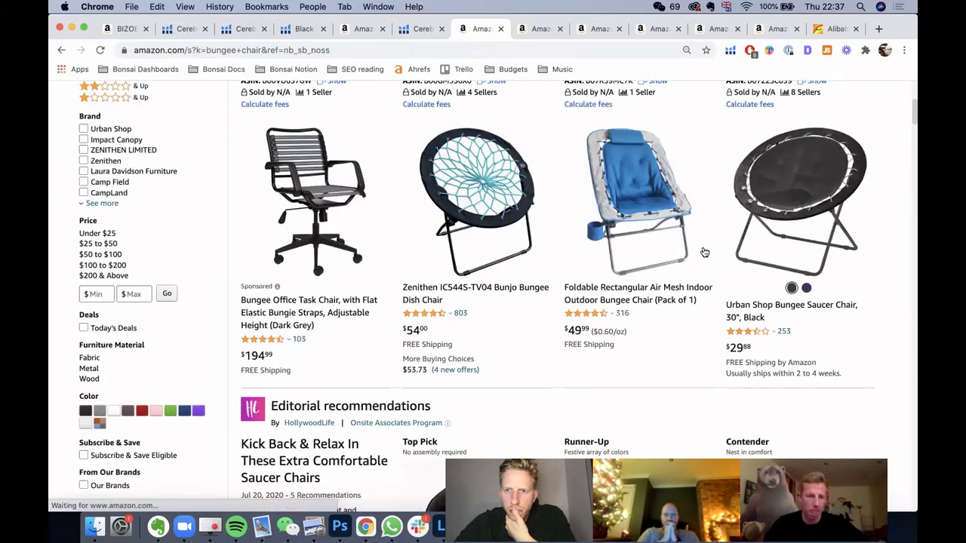
{"action": "scroll", "coordinate": [704, 252], "scroll_direction": "up", "scroll_amount": 1}
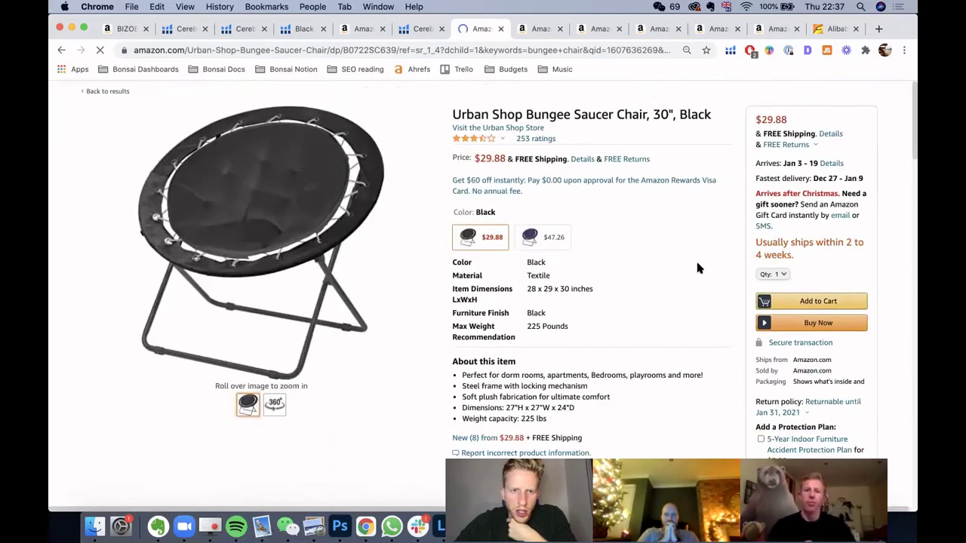
- Examine the Urban Shop saucer chair's images, revenue calculator and recommended similar chairs
{"action": "left_click", "coordinate": [274, 406]}
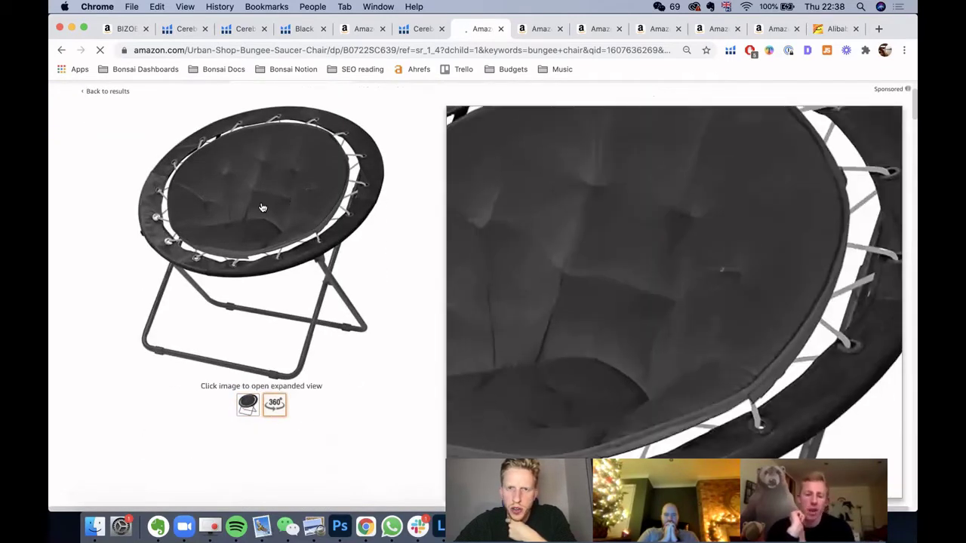
{"action": "scroll", "coordinate": [720, 264], "scroll_direction": "down", "scroll_amount": 15}
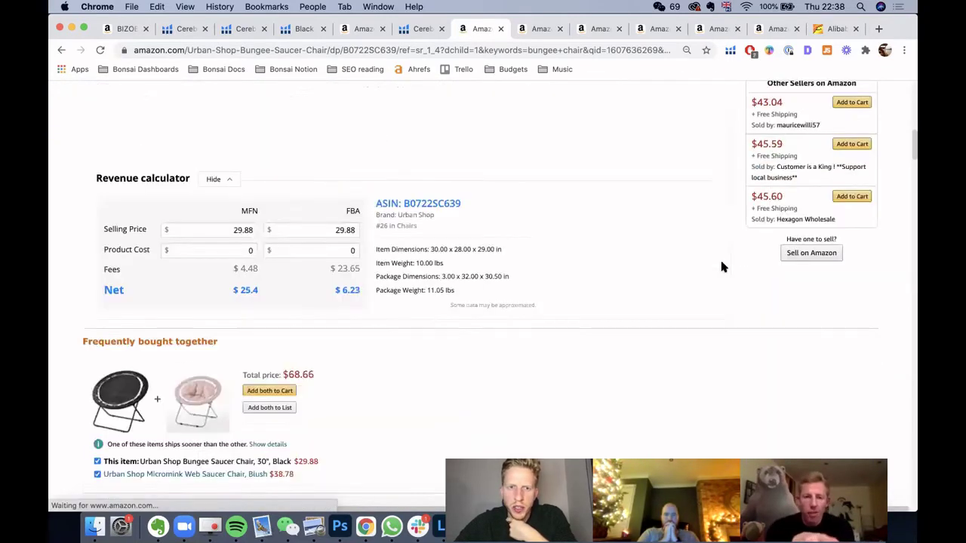
{"action": "scroll", "coordinate": [720, 264], "scroll_direction": "down", "scroll_amount": 8}
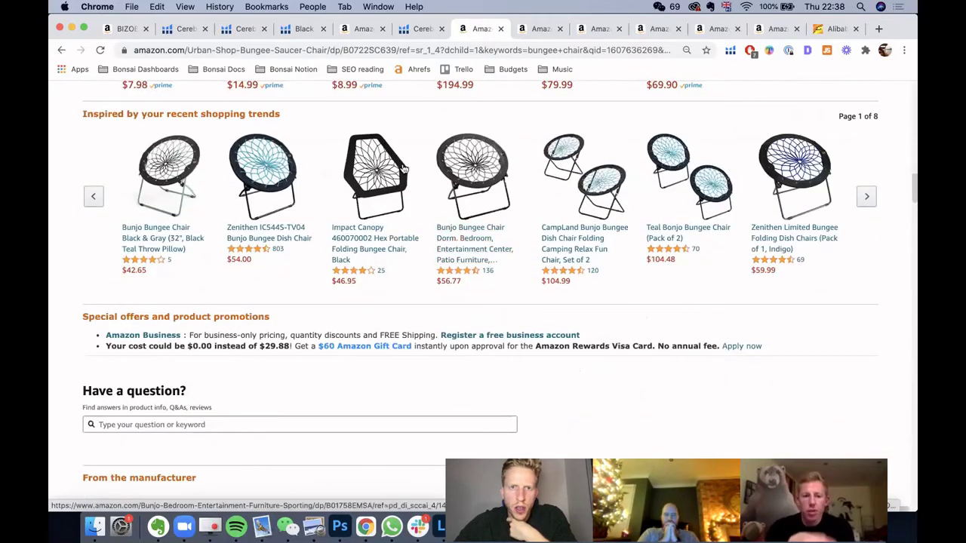
- Open the black/grey Bunjo Bungee Chair from the recommendations and check its price and sales rank history for all time
{"action": "left_click", "coordinate": [471, 166]}
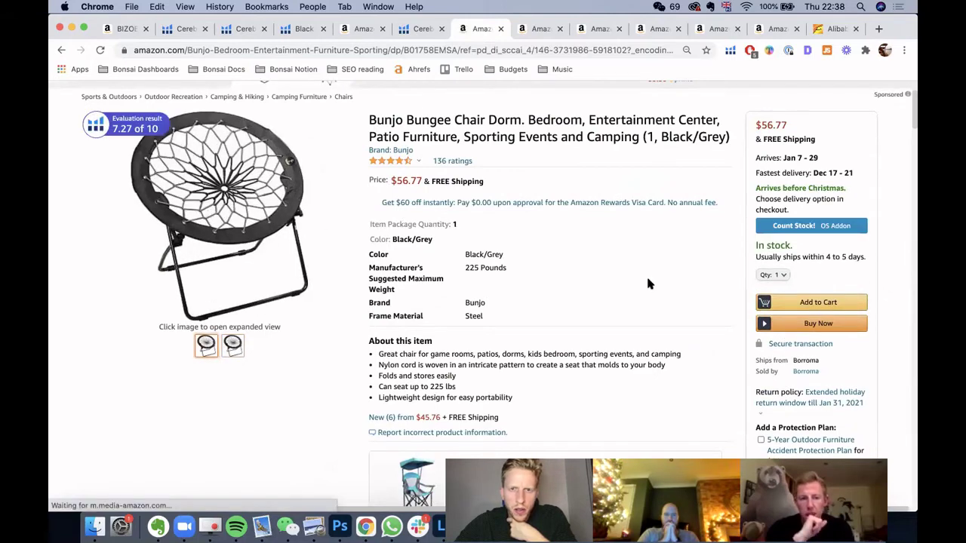
{"action": "scroll", "coordinate": [646, 281], "scroll_direction": "down", "scroll_amount": 10}
{"action": "scroll", "coordinate": [551, 211], "scroll_direction": "up", "scroll_amount": 1}
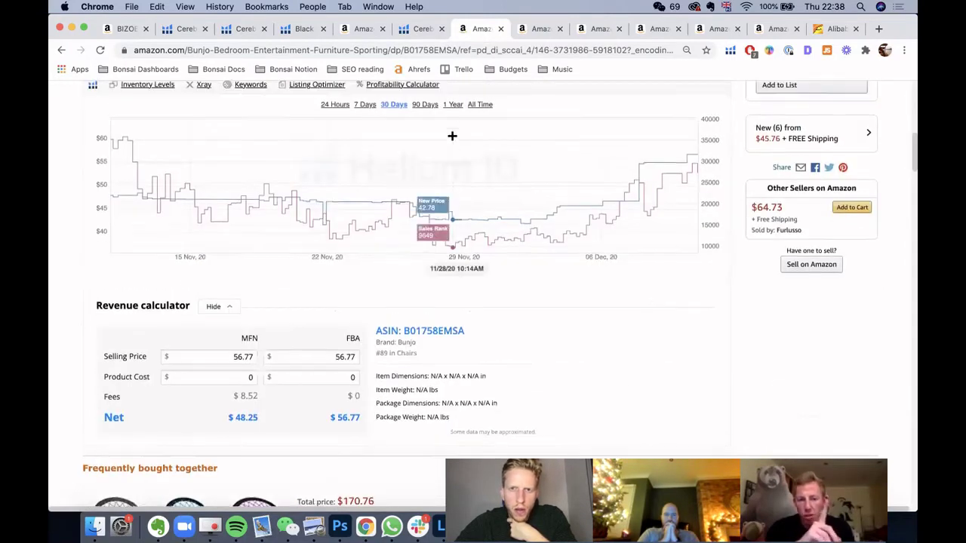
{"action": "left_click", "coordinate": [481, 112]}
{"action": "scroll", "coordinate": [483, 113], "scroll_direction": "up", "scroll_amount": 10}
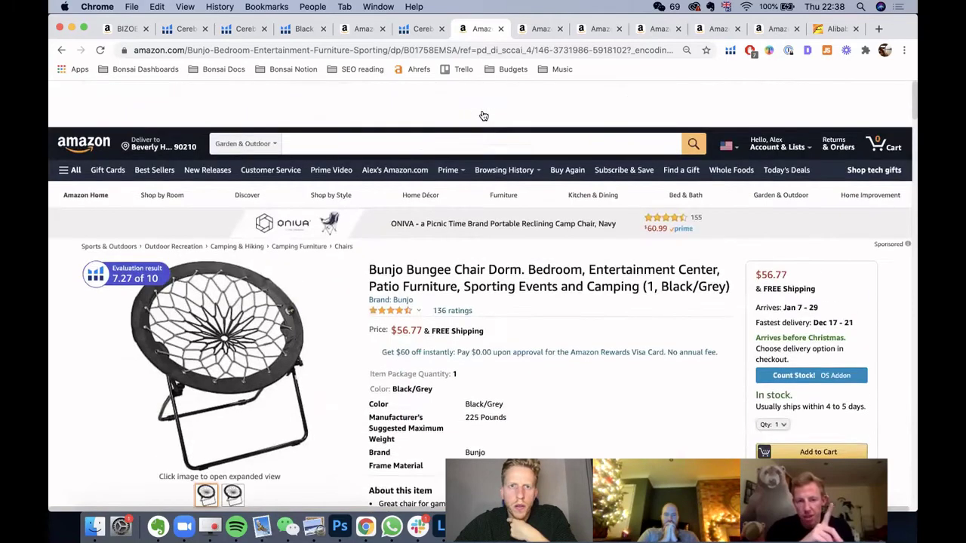
- Return to the "bungee chair" search results and compare the sales ranks, prices and ratings of the first row of chairs
{"action": "left_click", "coordinate": [60, 50]}
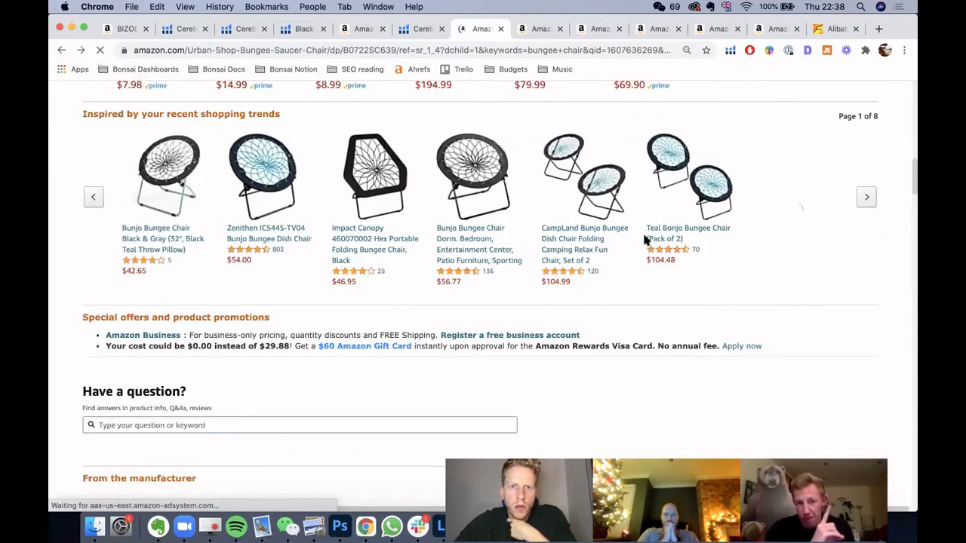
{"action": "scroll", "coordinate": [642, 231], "scroll_direction": "up", "scroll_amount": 4}
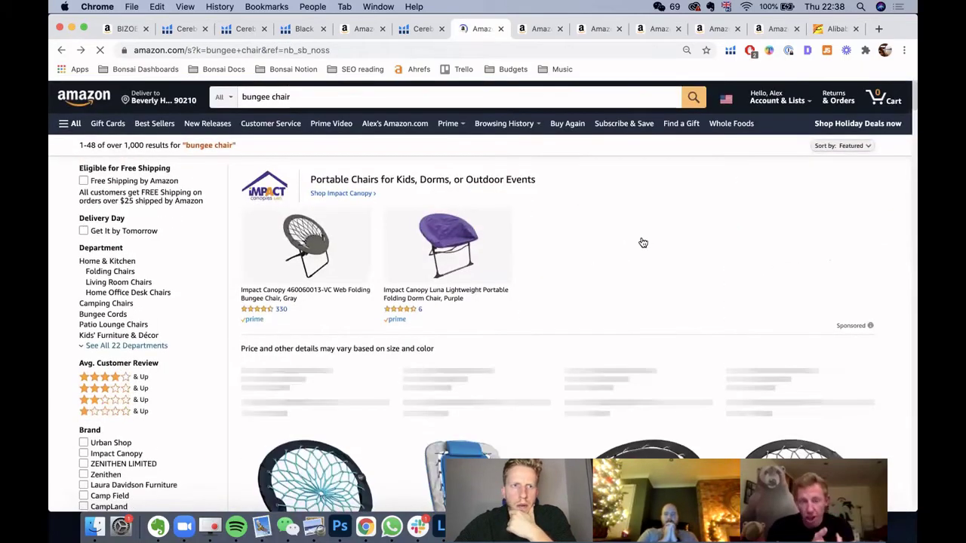
{"action": "scroll", "coordinate": [641, 242], "scroll_direction": "down", "scroll_amount": 4}
{"action": "scroll", "coordinate": [642, 242], "scroll_direction": "up", "scroll_amount": 2}
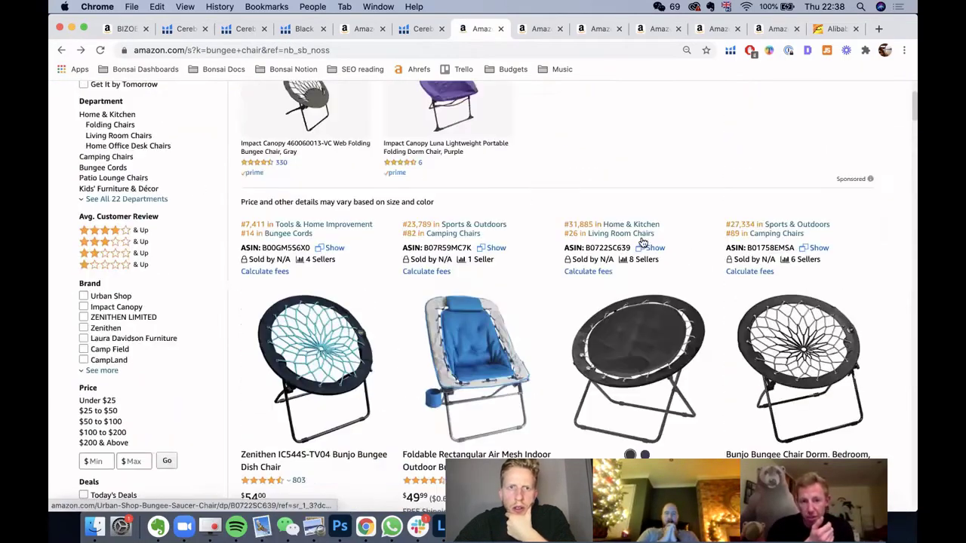
{"action": "scroll", "coordinate": [642, 242], "scroll_direction": "up", "scroll_amount": 2}
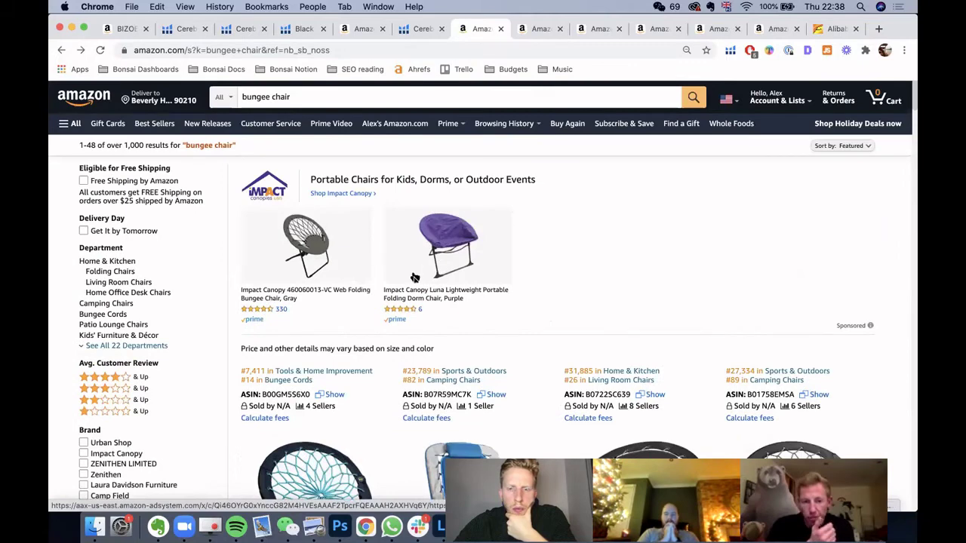
{"action": "scroll", "coordinate": [567, 258], "scroll_direction": "down", "scroll_amount": 3}
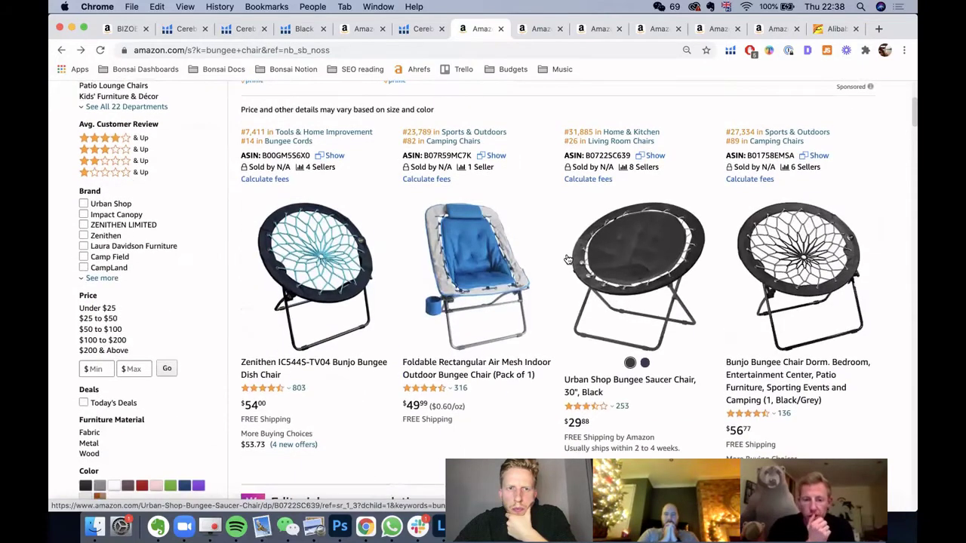
{"action": "scroll", "coordinate": [566, 259], "scroll_direction": "down", "scroll_amount": 1}
{"action": "scroll", "coordinate": [567, 259], "scroll_direction": "up", "scroll_amount": 2}
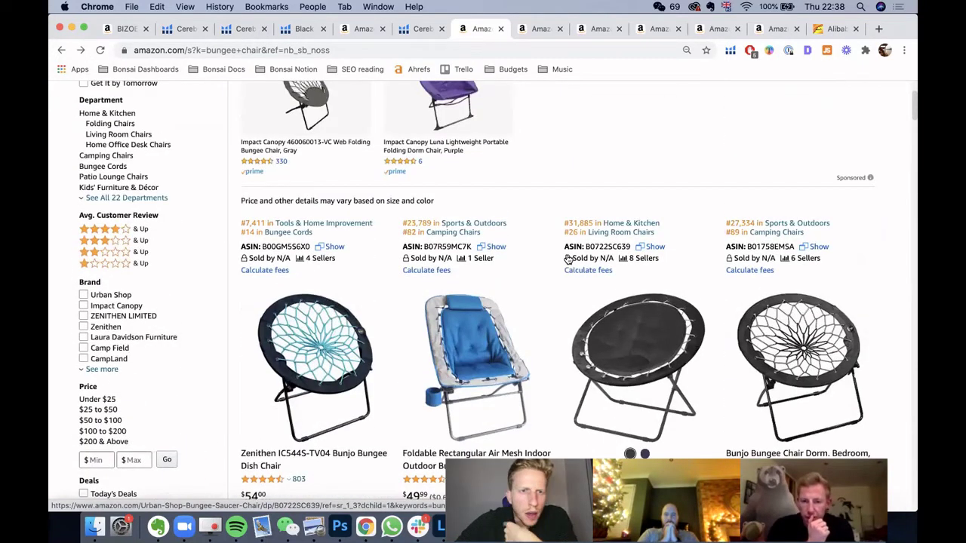
- Open the Zenithen Bunjo Bungee Dish Chair from the results and examine its 30-day price and sales rank chart
{"action": "left_click", "coordinate": [350, 357]}
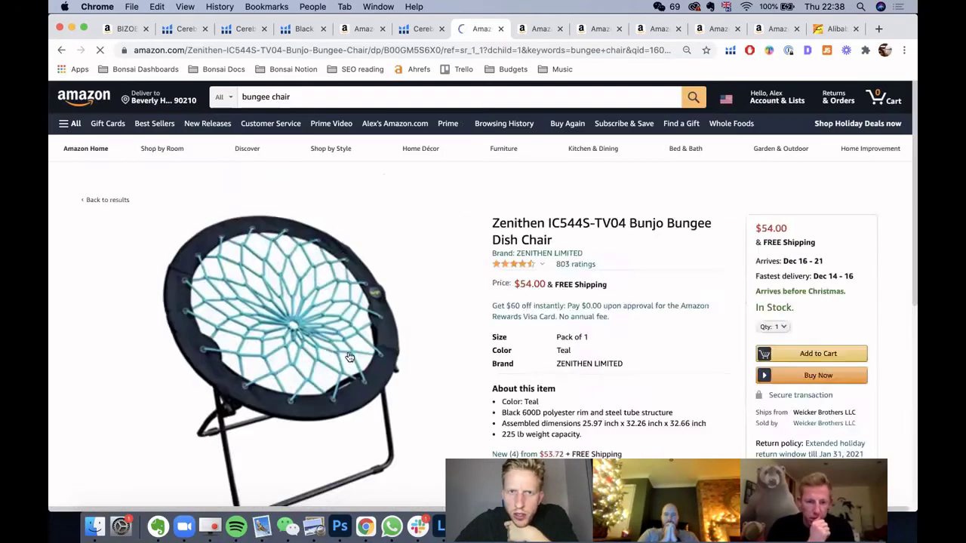
{"action": "scroll", "coordinate": [519, 271], "scroll_direction": "down", "scroll_amount": 2}
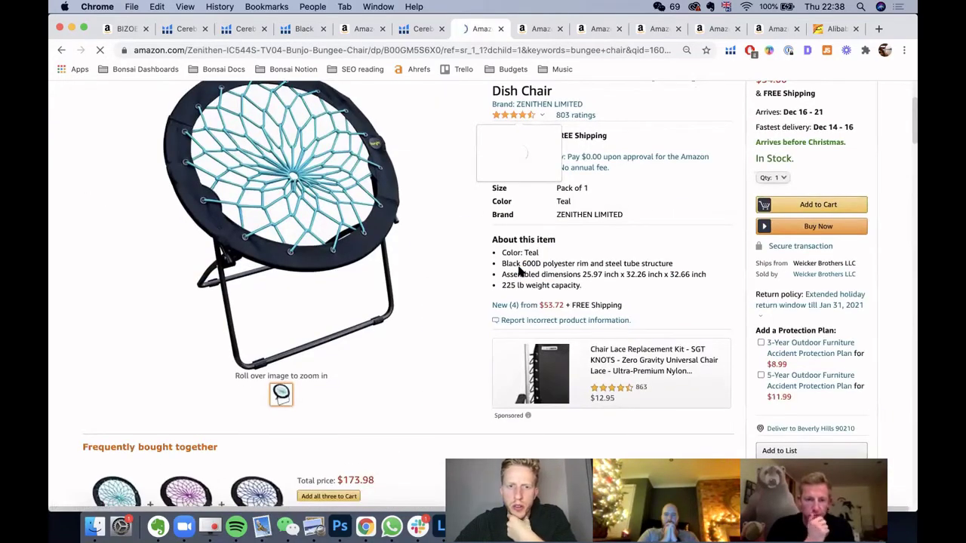
{"action": "scroll", "coordinate": [518, 271], "scroll_direction": "down", "scroll_amount": 3}
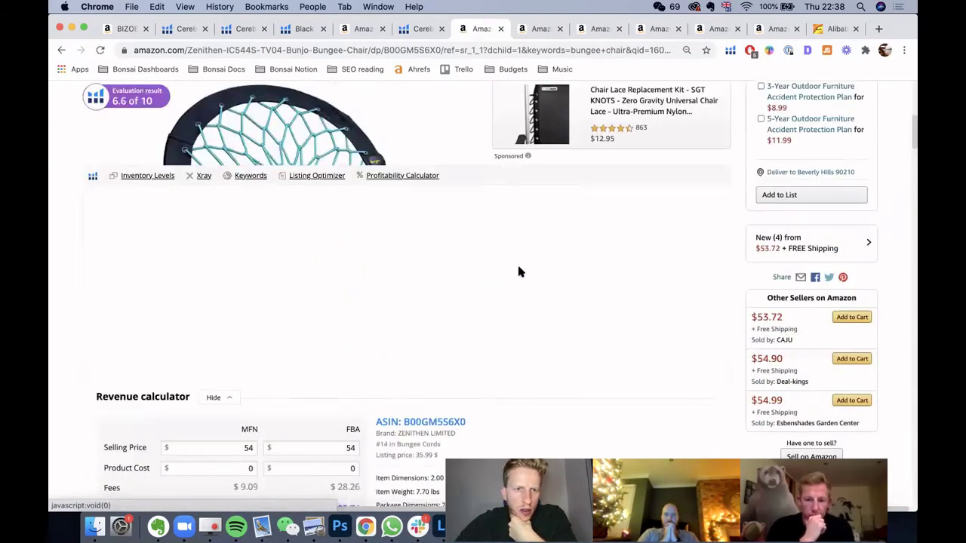
{"action": "scroll", "coordinate": [518, 272], "scroll_direction": "down", "scroll_amount": 2}
{"action": "scroll", "coordinate": [518, 272], "scroll_direction": "up", "scroll_amount": 3}
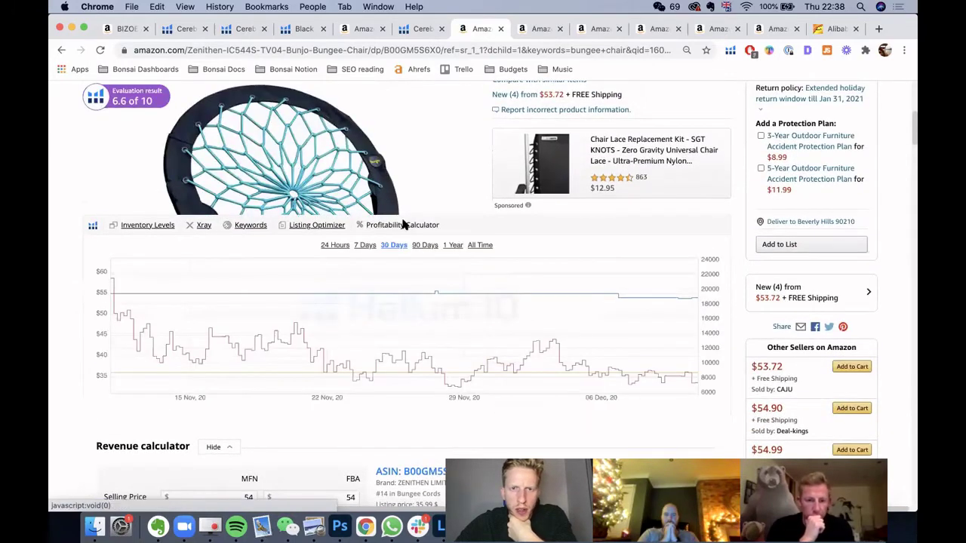
- Open the Profitability Calculator for the Zenithen chair and highlight its FBA fee
{"action": "left_click", "coordinate": [403, 225]}
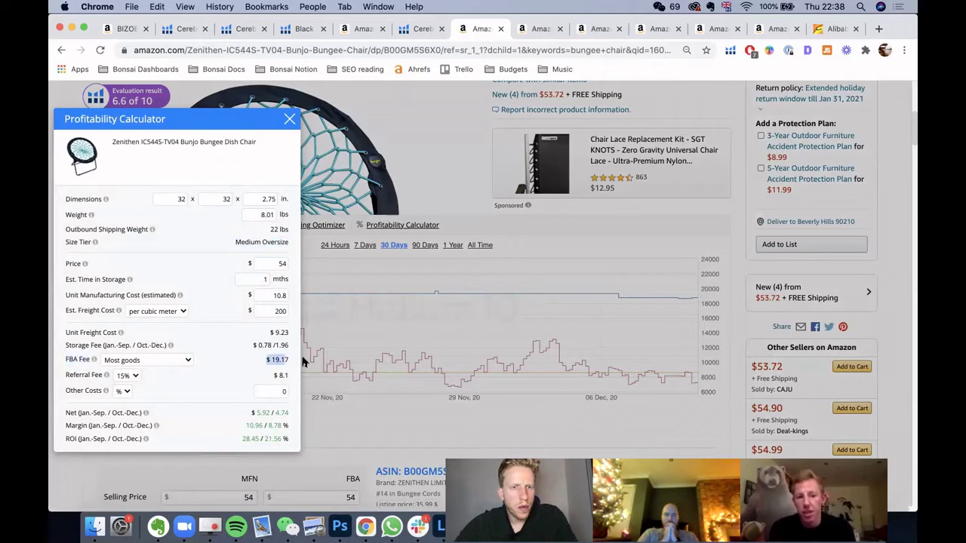
{"action": "left_click", "coordinate": [269, 359]}
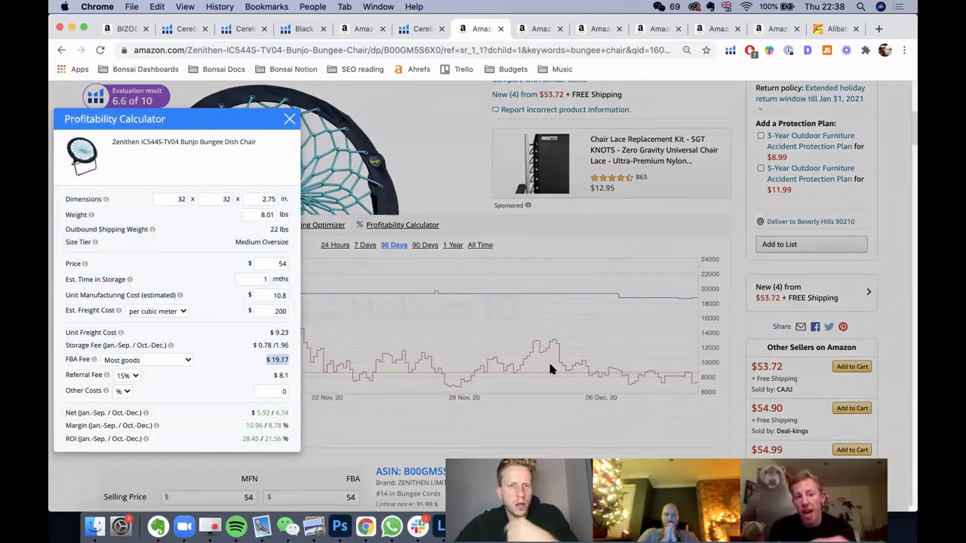
- Enter the calculation 19/55 in the address bar, quit the stray System Preferences window and close the Profitability Calculator
{"action": "scroll", "coordinate": [549, 368], "scroll_direction": "up", "scroll_amount": 10}
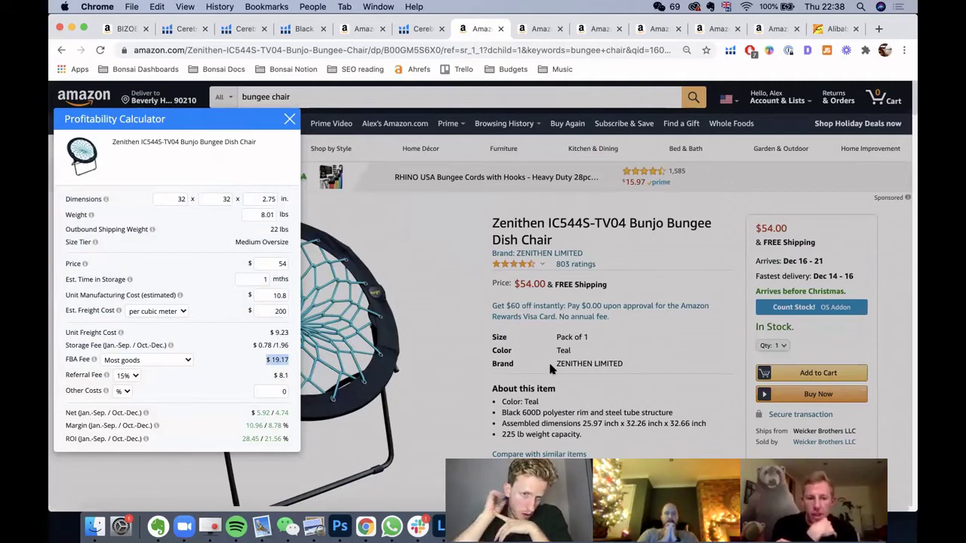
{"action": "left_click", "coordinate": [483, 51]}
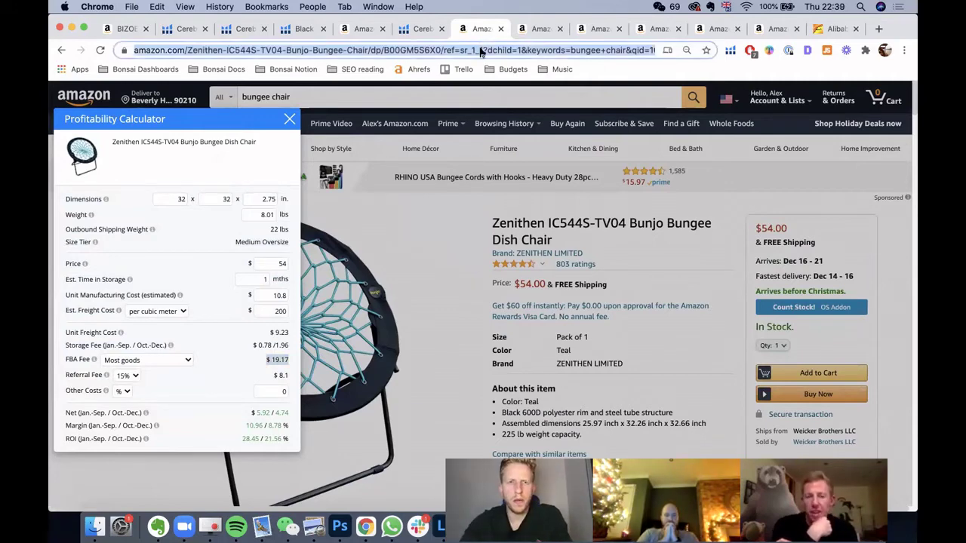
{"action": "type", "text": "19/55"}
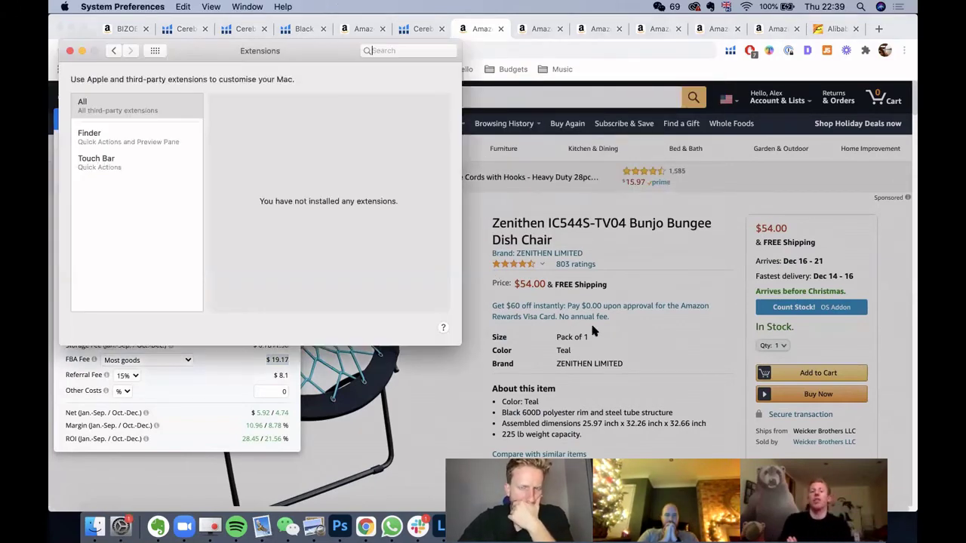
{"action": "key", "text": "super+q"}
{"action": "left_click", "coordinate": [289, 120]}
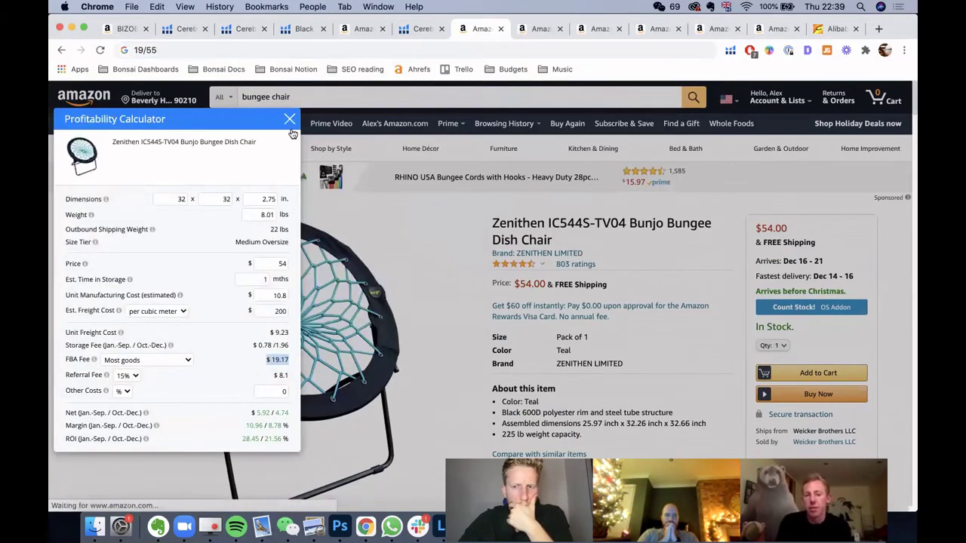
{"action": "scroll", "coordinate": [650, 267], "scroll_direction": "down", "scroll_amount": 1}
{"action": "scroll", "coordinate": [652, 276], "scroll_direction": "down", "scroll_amount": 2}
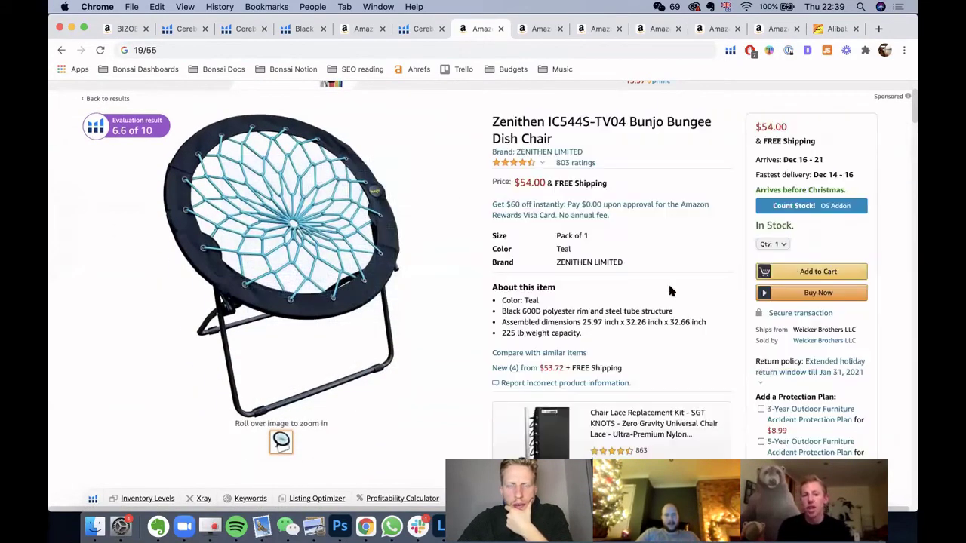
{"action": "scroll", "coordinate": [667, 282], "scroll_direction": "up", "scroll_amount": 3}
{"action": "scroll", "coordinate": [667, 282], "scroll_direction": "down", "scroll_amount": 3}
{"action": "scroll", "coordinate": [668, 282], "scroll_direction": "up", "scroll_amount": 3}
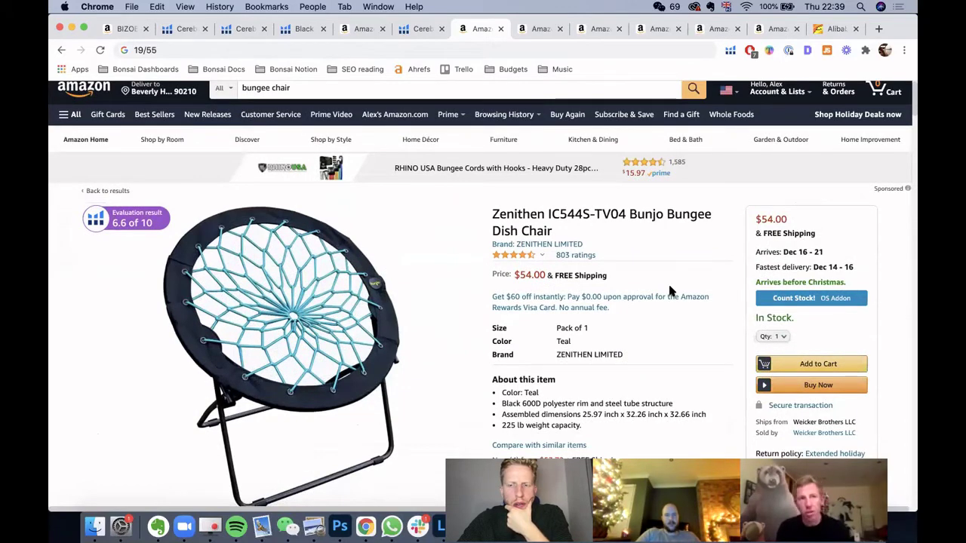
- Return to the Black Box product results and look through page 5 for further product ideas
{"action": "left_click", "coordinate": [419, 34]}
{"action": "scroll", "coordinate": [247, 280], "scroll_direction": "down", "scroll_amount": 5}
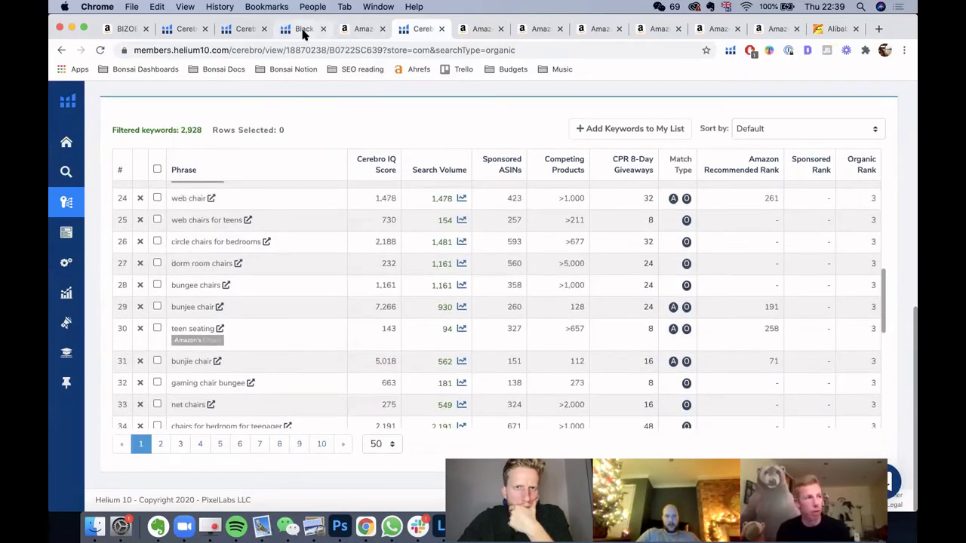
{"action": "left_click", "coordinate": [302, 29]}
{"action": "scroll", "coordinate": [423, 258], "scroll_direction": "down", "scroll_amount": 5}
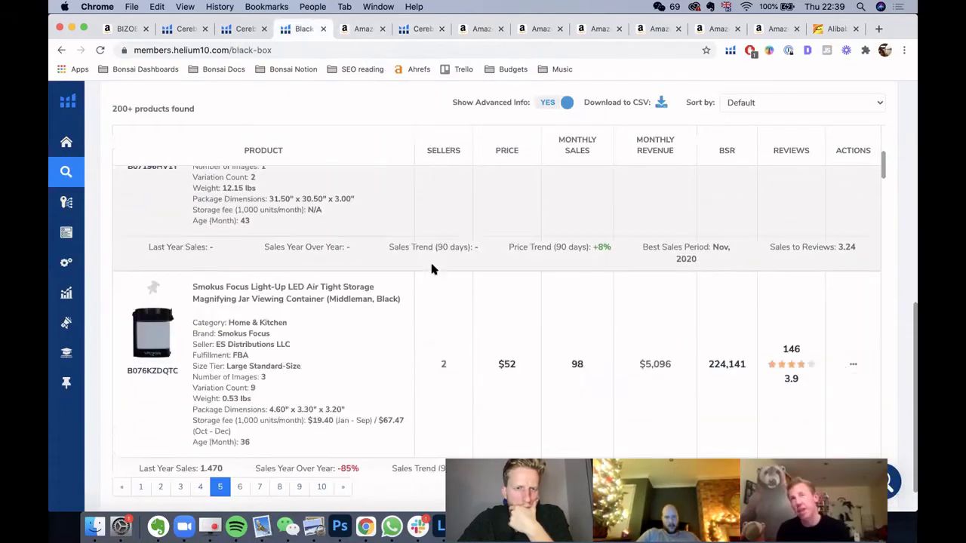
{"action": "scroll", "coordinate": [432, 269], "scroll_direction": "down", "scroll_amount": 10}
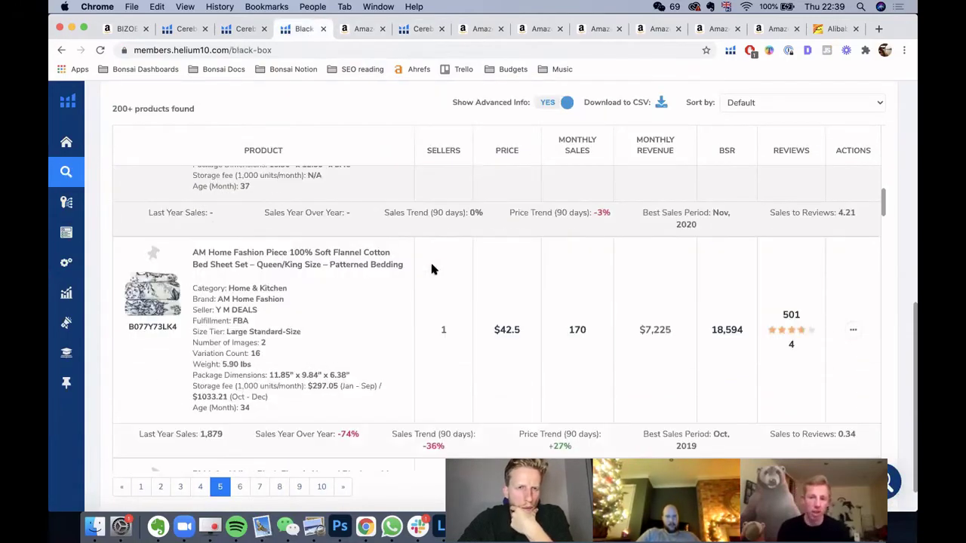
{"action": "scroll", "coordinate": [431, 268], "scroll_direction": "down", "scroll_amount": 10}
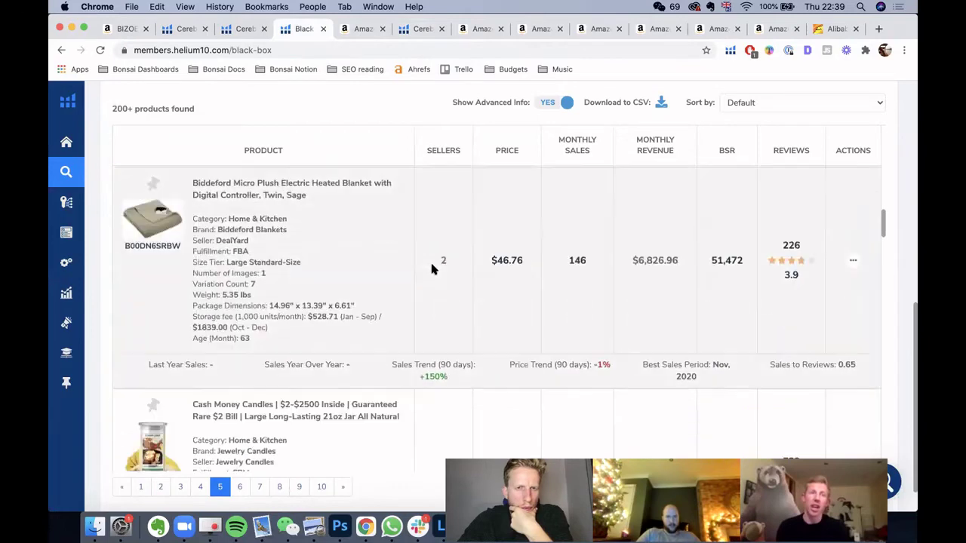
{"action": "scroll", "coordinate": [432, 269], "scroll_direction": "down", "scroll_amount": 5}
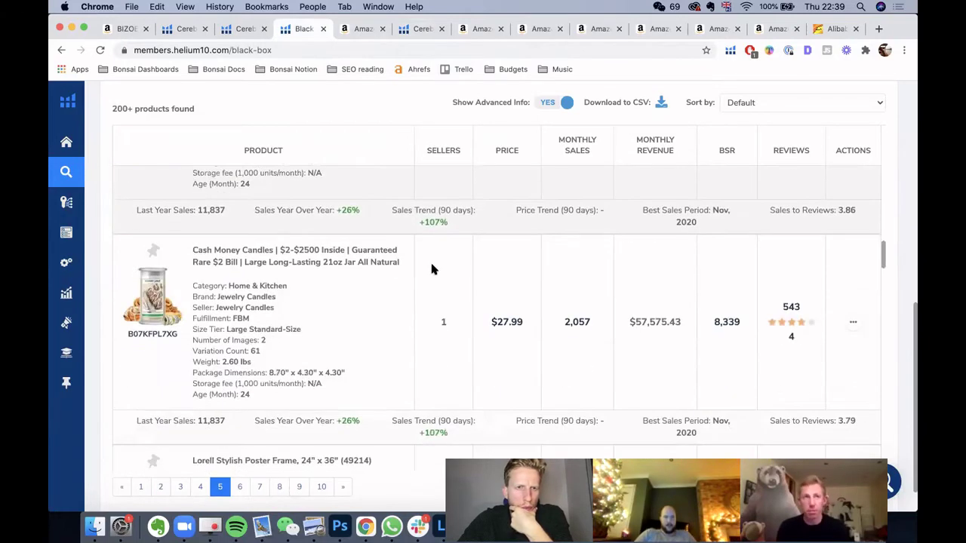
{"action": "scroll", "coordinate": [431, 269], "scroll_direction": "down", "scroll_amount": 5}
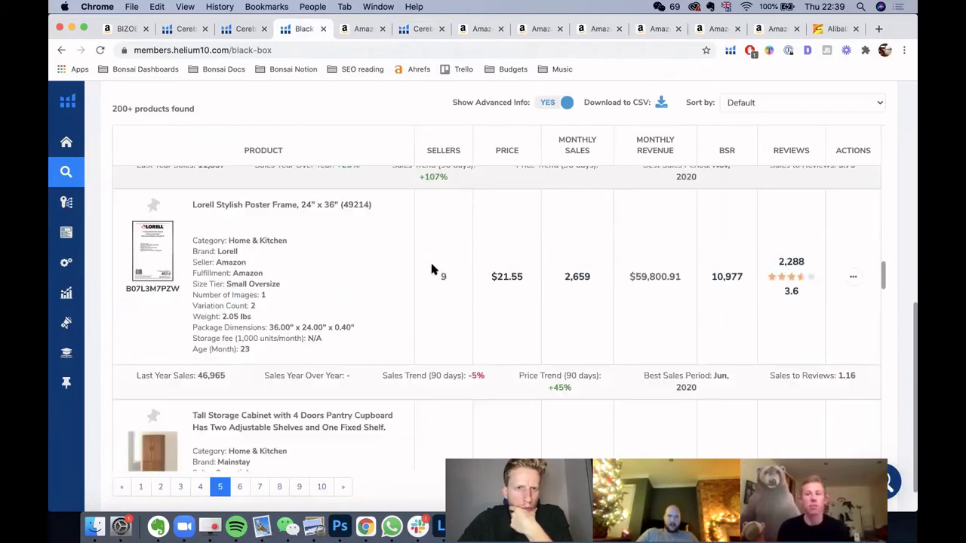
{"action": "scroll", "coordinate": [431, 268], "scroll_direction": "down", "scroll_amount": 5}
{"action": "scroll", "coordinate": [431, 269], "scroll_direction": "down", "scroll_amount": 5}
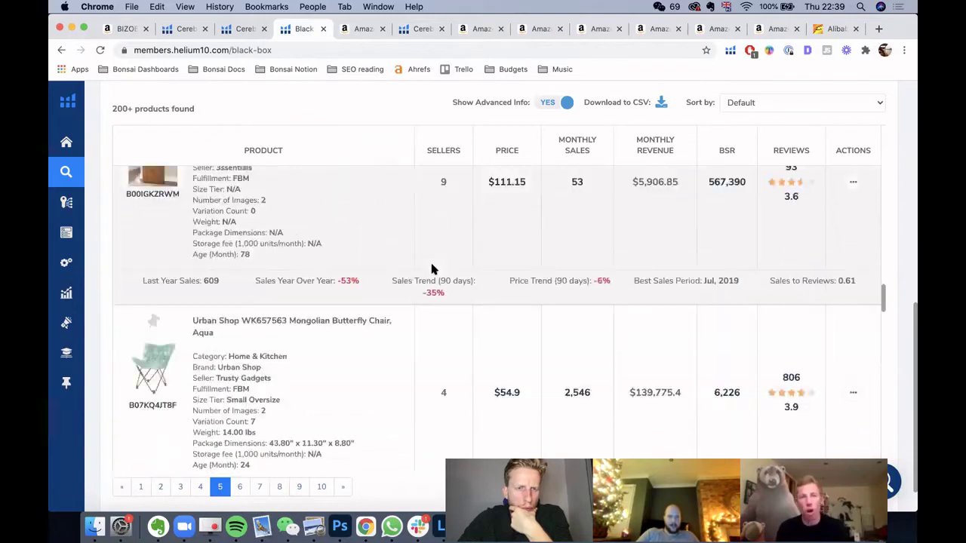
{"action": "scroll", "coordinate": [432, 268], "scroll_direction": "down", "scroll_amount": 2}
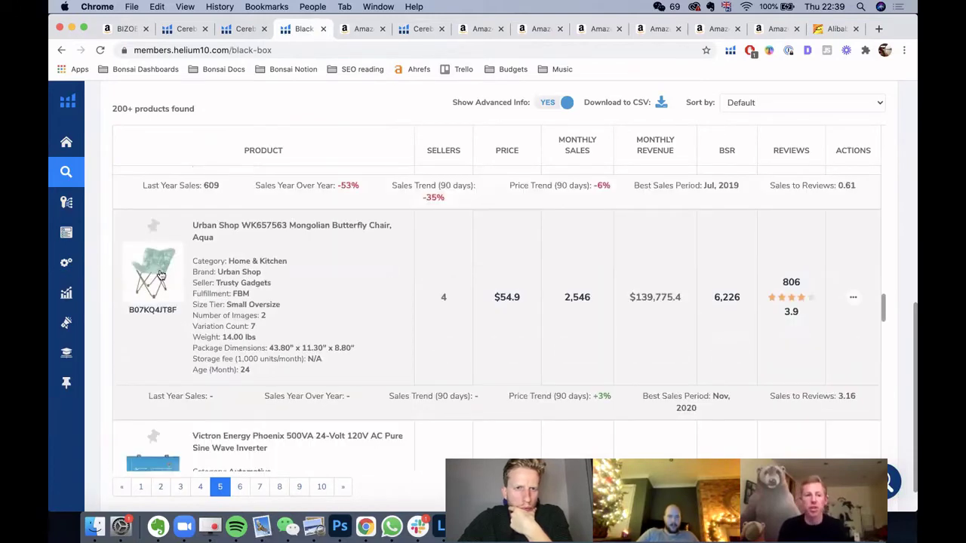
- Open the Amazon page of the Urban Shop Mongolian Butterfly Chair and display its all-time price and sales rank chart
{"action": "left_click", "coordinate": [850, 299]}
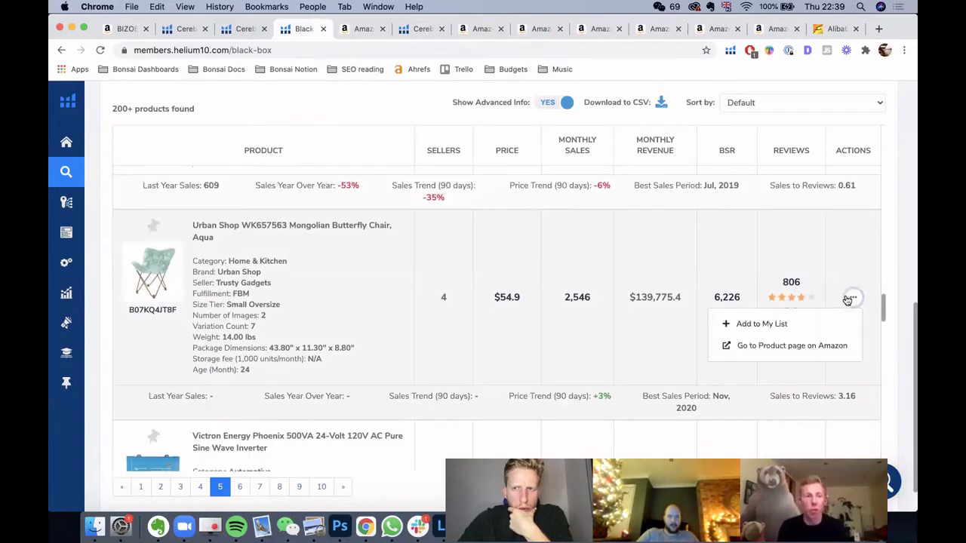
{"action": "left_click", "coordinate": [766, 347]}
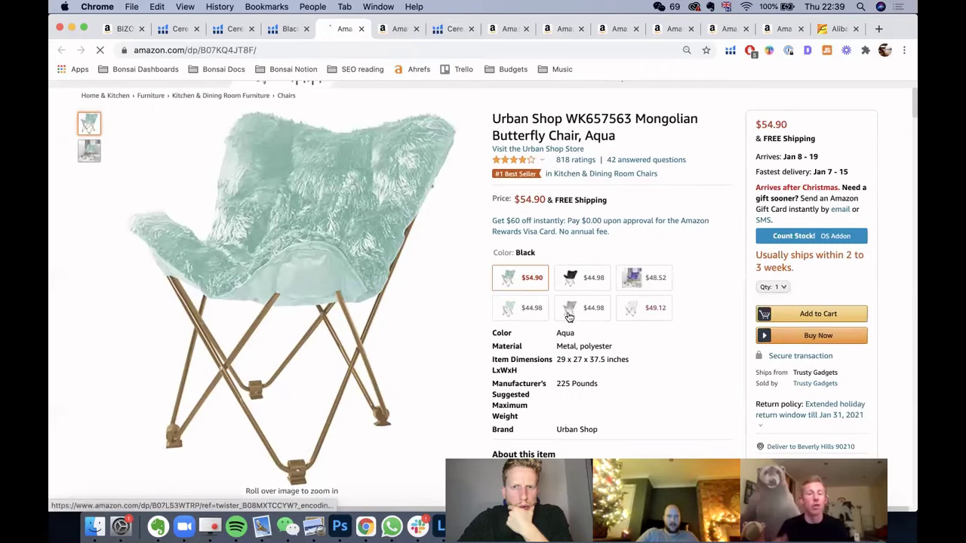
{"action": "mouse_move", "coordinate": [91, 152]}
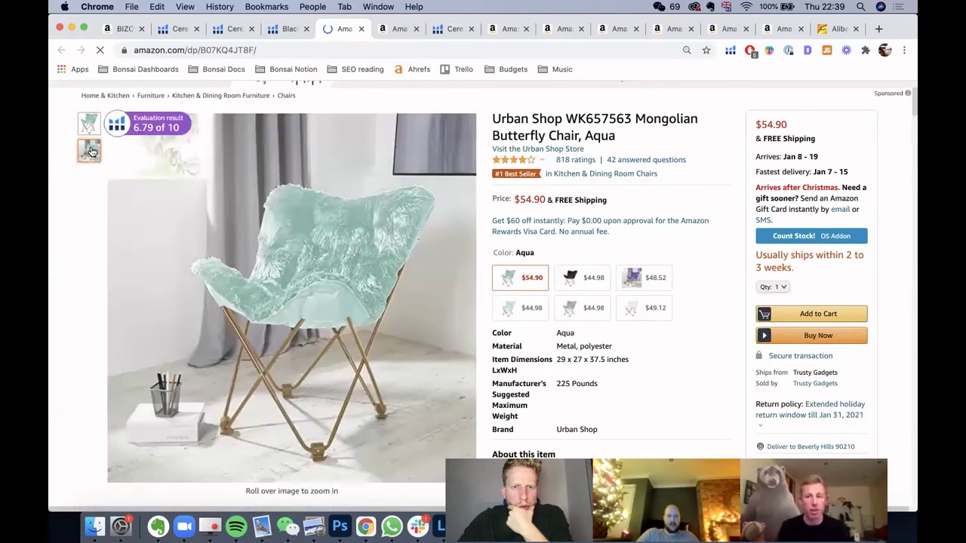
{"action": "scroll", "coordinate": [601, 202], "scroll_direction": "down", "scroll_amount": 5}
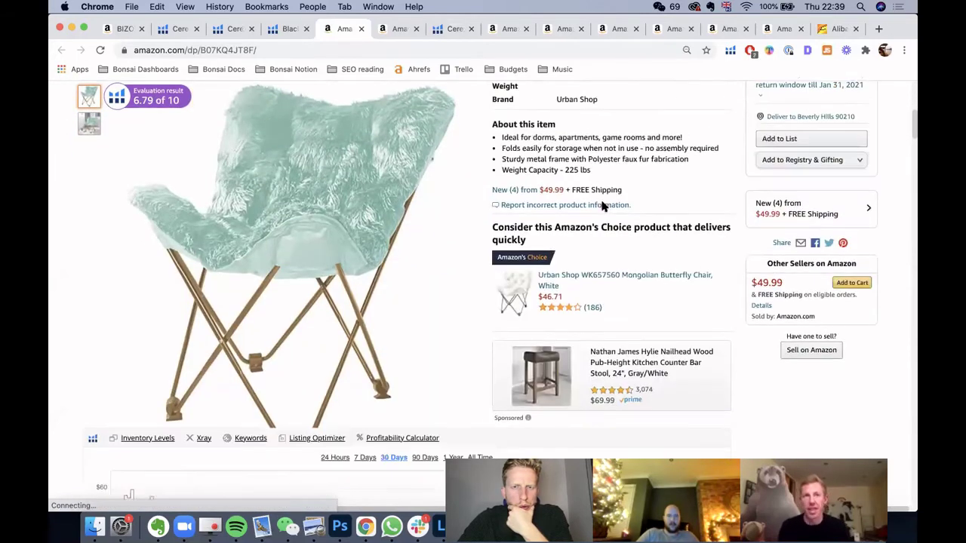
{"action": "scroll", "coordinate": [601, 205], "scroll_direction": "down", "scroll_amount": 5}
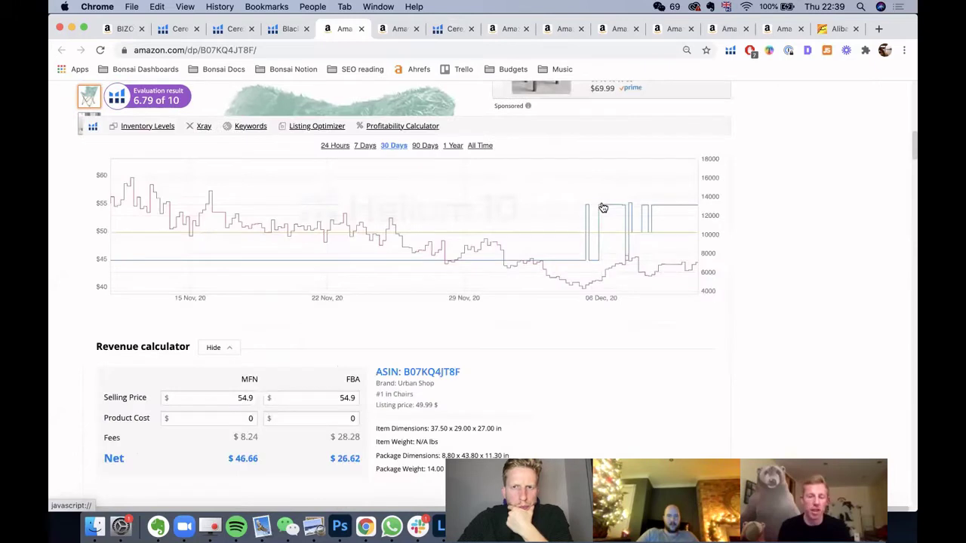
{"action": "left_click", "coordinate": [478, 145]}
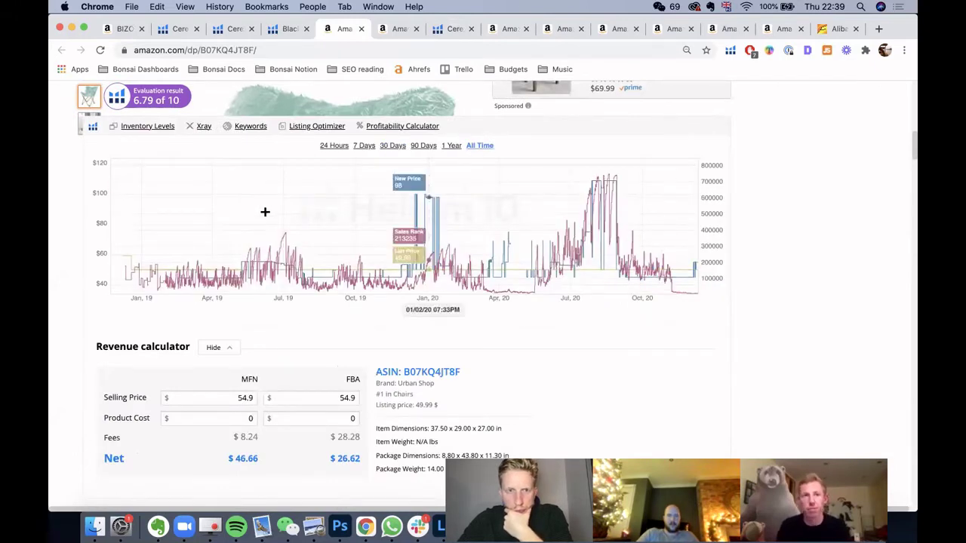
- Run Xray on the butterfly chair listing to check its variations' sales, revenue and FBA fees, and close it
{"action": "left_click", "coordinate": [729, 51]}
{"action": "left_click", "coordinate": [602, 149]}
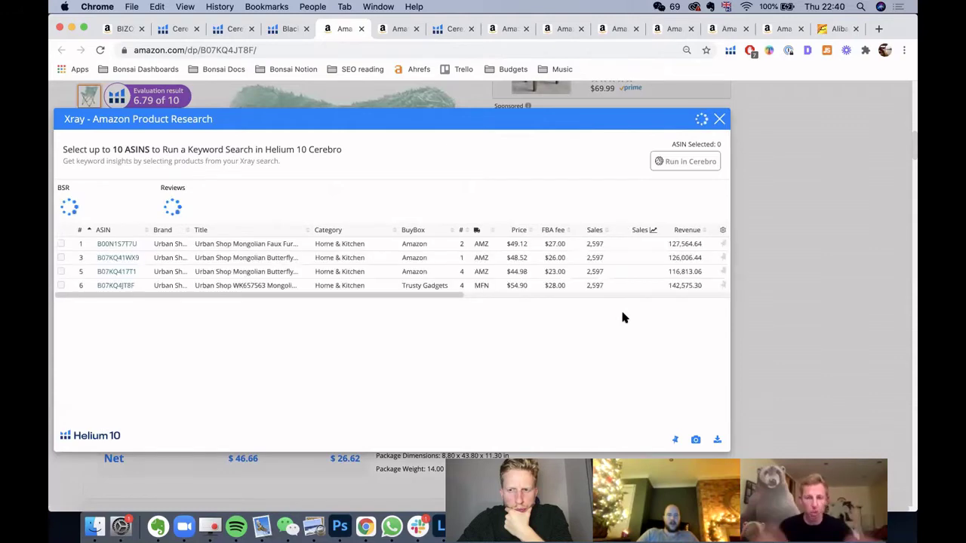
{"action": "left_click", "coordinate": [719, 119]}
{"action": "scroll", "coordinate": [630, 308], "scroll_direction": "up", "scroll_amount": 15}
{"action": "scroll", "coordinate": [630, 308], "scroll_direction": "down", "scroll_amount": 1}
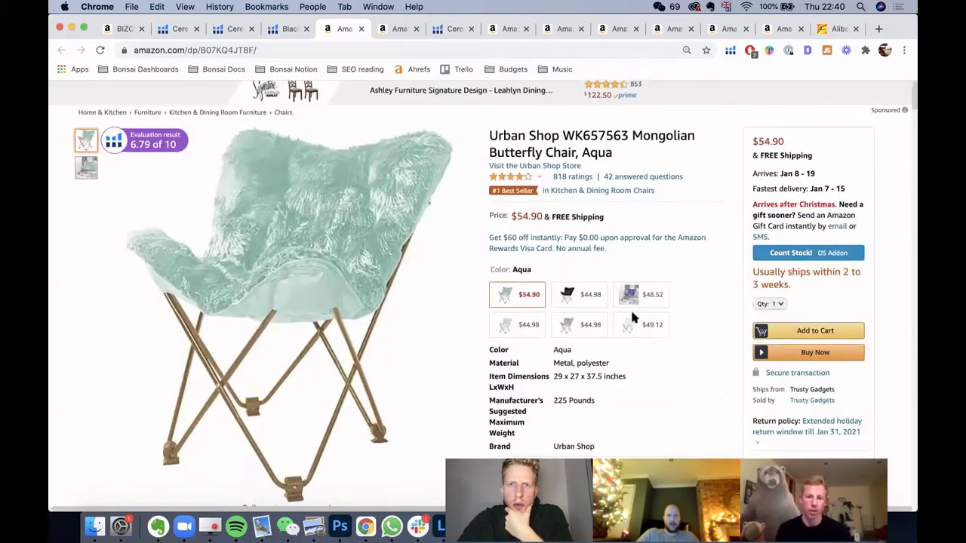
- Recheck the butterfly chair's Black Box entry and examine its Amazon listing's photos, price history and colour options
{"action": "left_click", "coordinate": [290, 29]}
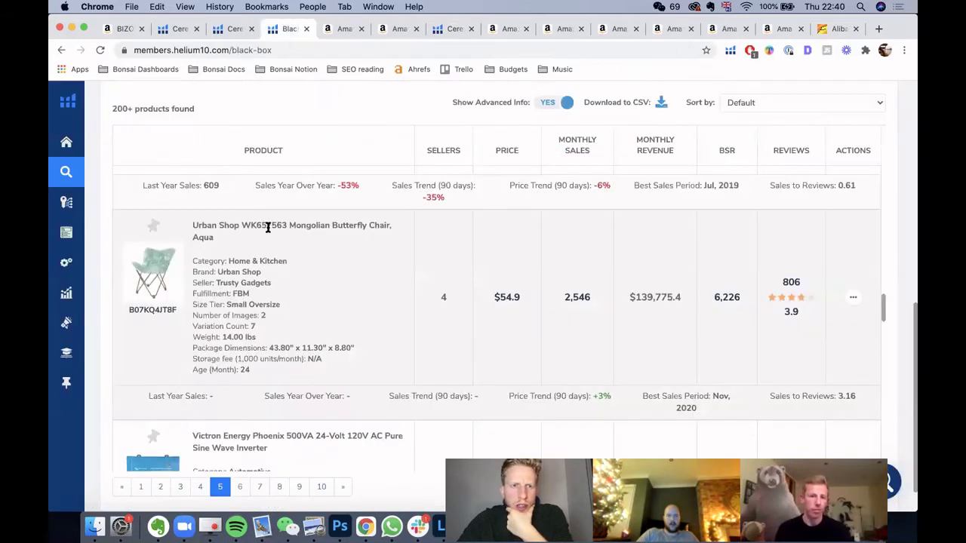
{"action": "scroll", "coordinate": [314, 246], "scroll_direction": "down", "scroll_amount": 1}
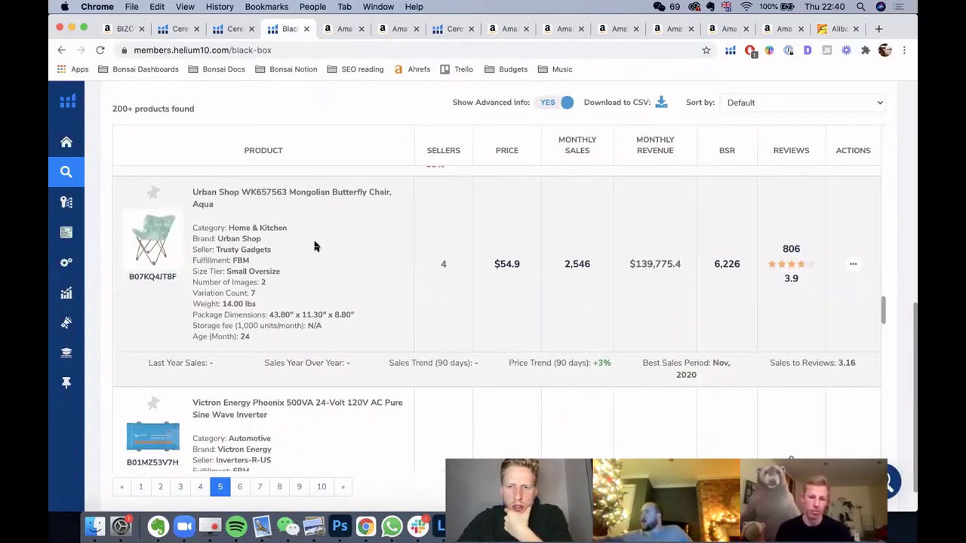
{"action": "left_click", "coordinate": [339, 36]}
{"action": "scroll", "coordinate": [571, 304], "scroll_direction": "down", "scroll_amount": 1}
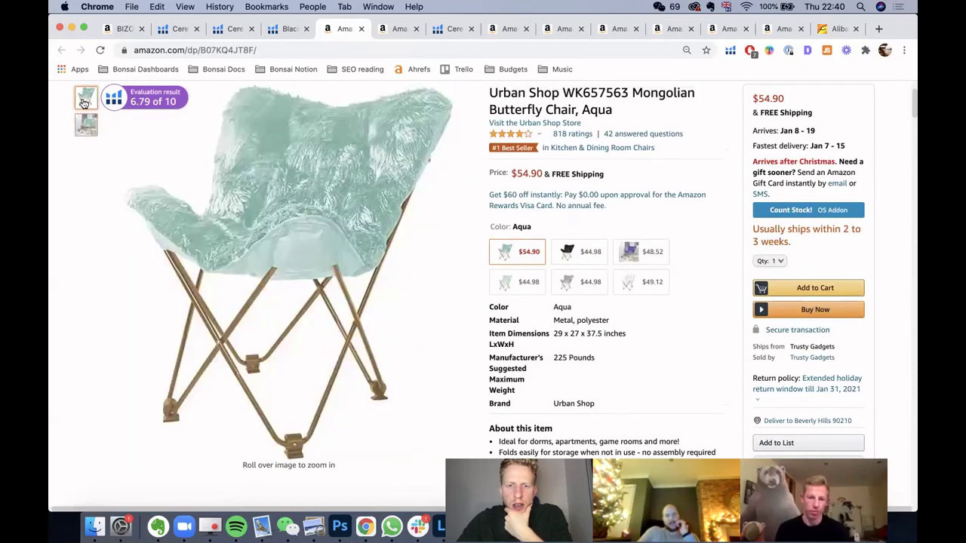
{"action": "scroll", "coordinate": [610, 236], "scroll_direction": "down", "scroll_amount": 10}
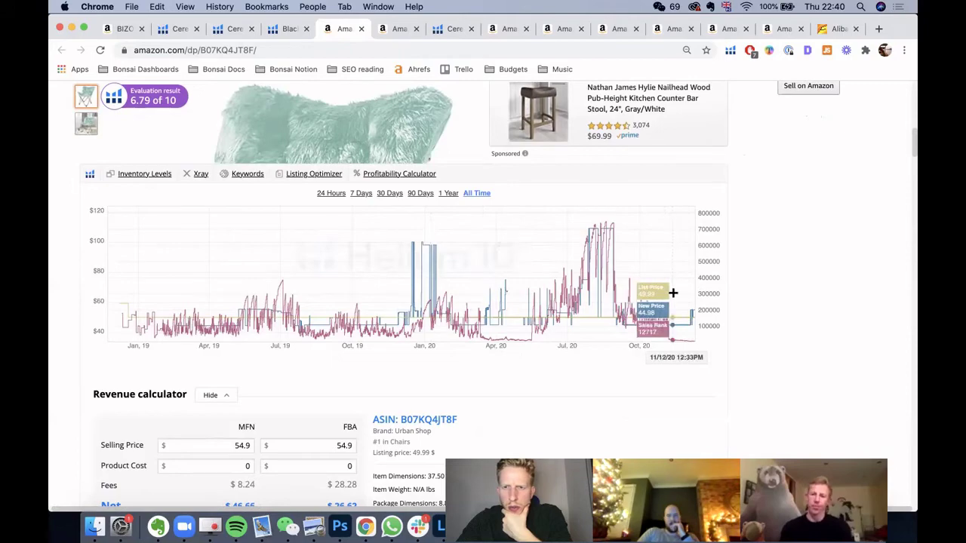
{"action": "scroll", "coordinate": [688, 291], "scroll_direction": "down", "scroll_amount": 10}
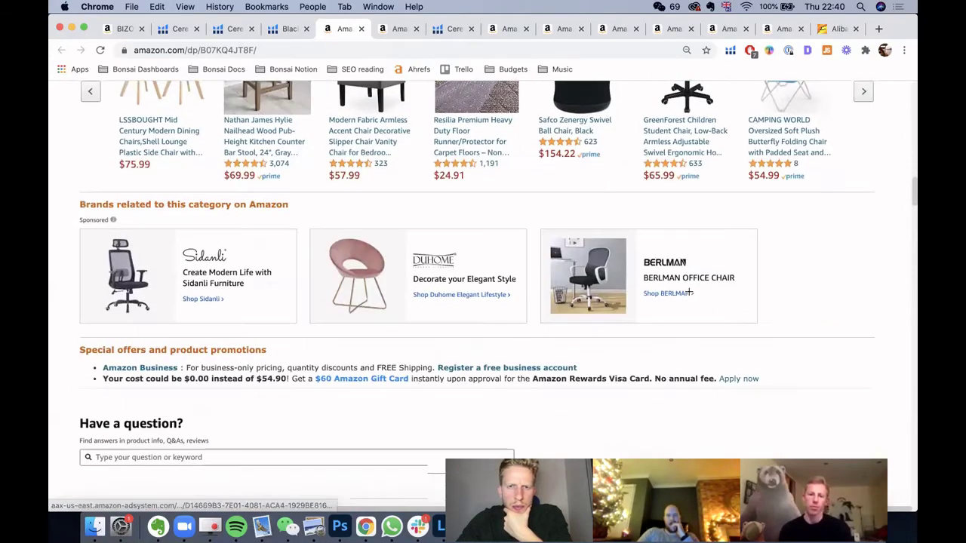
{"action": "scroll", "coordinate": [688, 291], "scroll_direction": "up", "scroll_amount": 6}
{"action": "scroll", "coordinate": [688, 291], "scroll_direction": "up", "scroll_amount": 15}
{"action": "scroll", "coordinate": [705, 234], "scroll_direction": "down", "scroll_amount": 2}
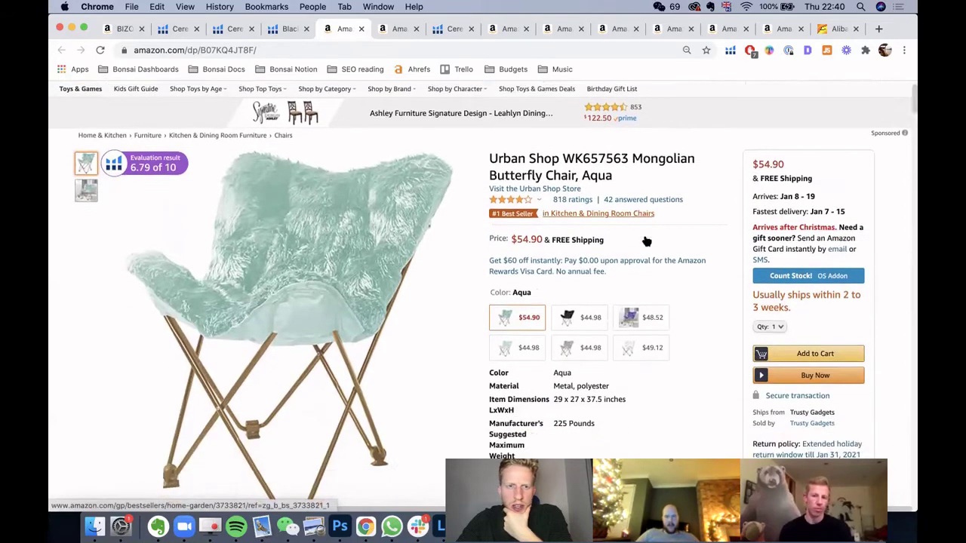
{"action": "scroll", "coordinate": [642, 242], "scroll_direction": "down", "scroll_amount": 2}
{"action": "scroll", "coordinate": [719, 258], "scroll_direction": "up", "scroll_amount": 1}
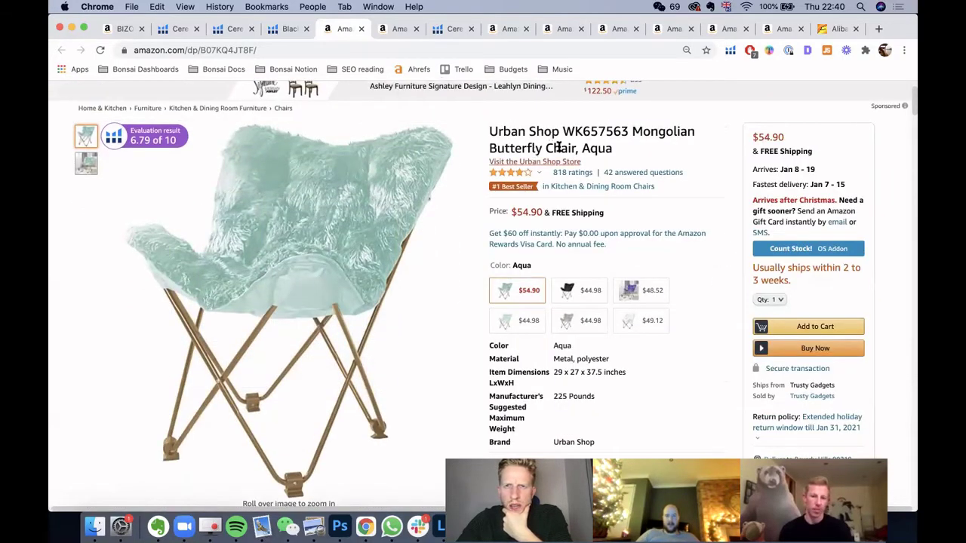
{"action": "mouse_move", "coordinate": [86, 167]}
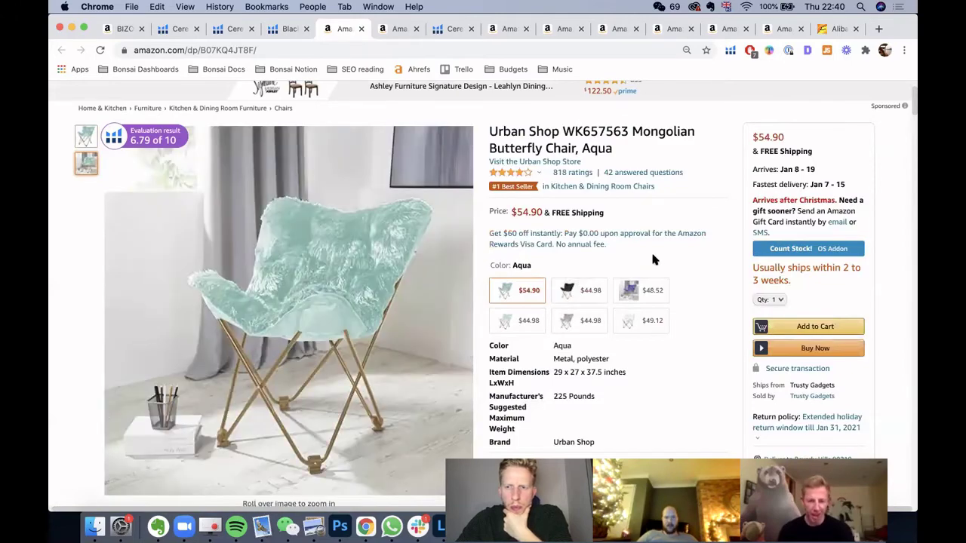
{"action": "scroll", "coordinate": [651, 255], "scroll_direction": "down", "scroll_amount": 1}
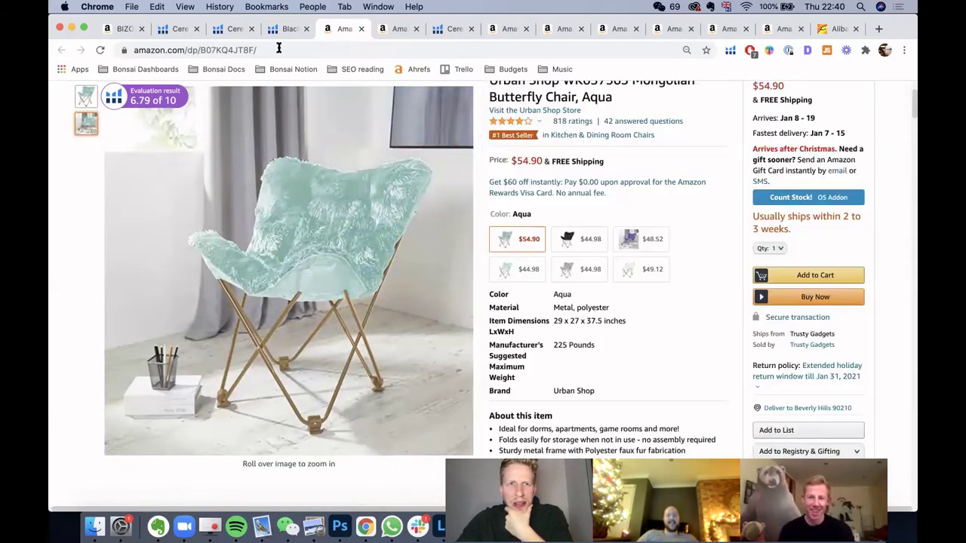
- Look through the remaining Black Box products on page 5 and go on to page 6
{"action": "left_click", "coordinate": [279, 31]}
{"action": "scroll", "coordinate": [595, 327], "scroll_direction": "down", "scroll_amount": 10}
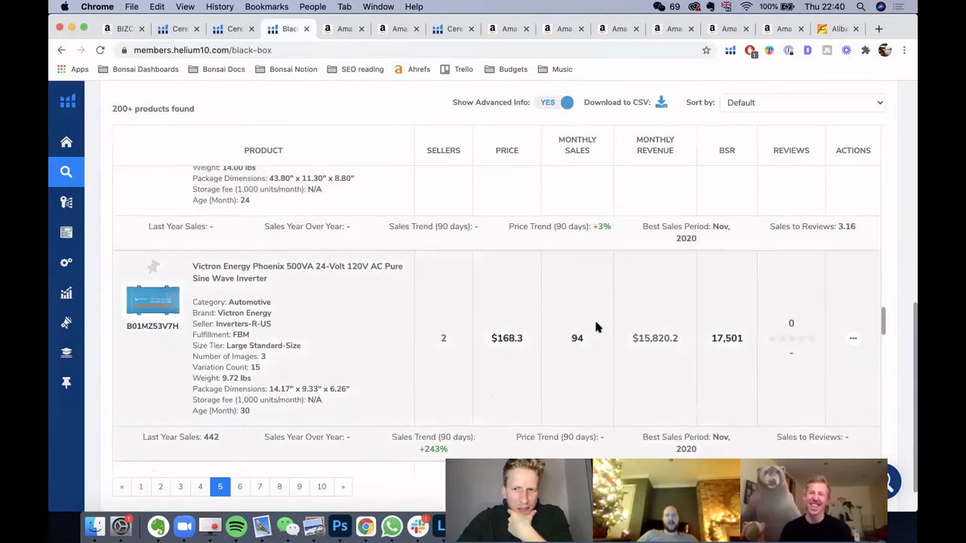
{"action": "scroll", "coordinate": [597, 327], "scroll_direction": "down", "scroll_amount": 10}
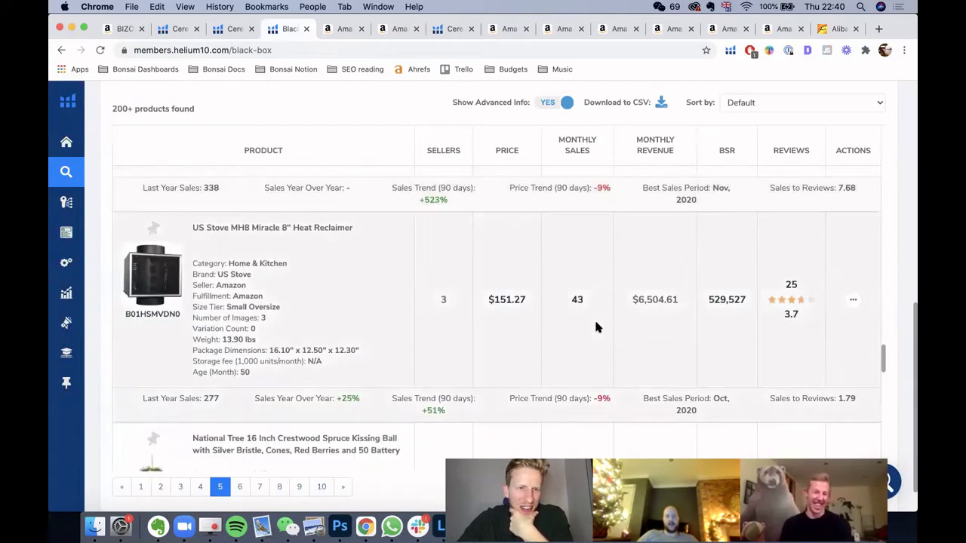
{"action": "scroll", "coordinate": [595, 326], "scroll_direction": "down", "scroll_amount": 10}
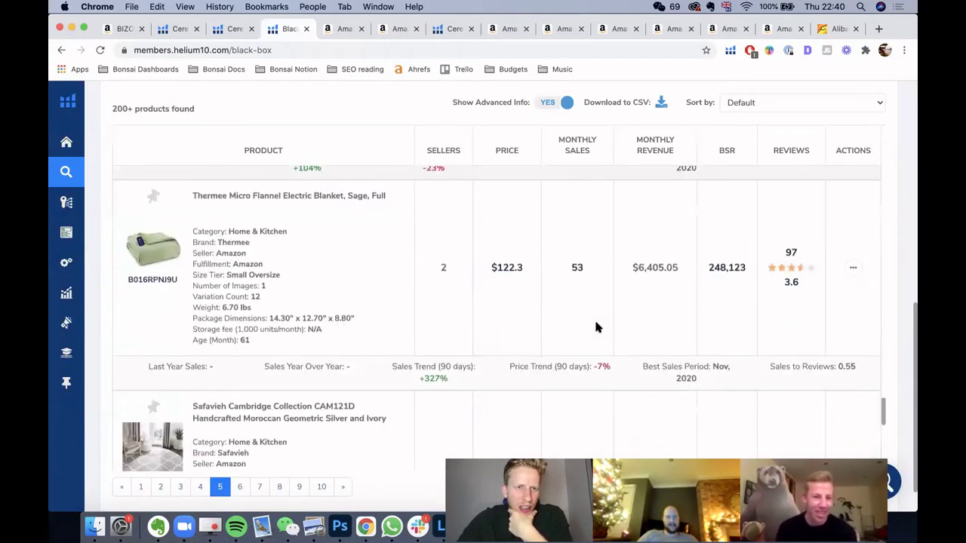
{"action": "scroll", "coordinate": [595, 327], "scroll_direction": "down", "scroll_amount": 10}
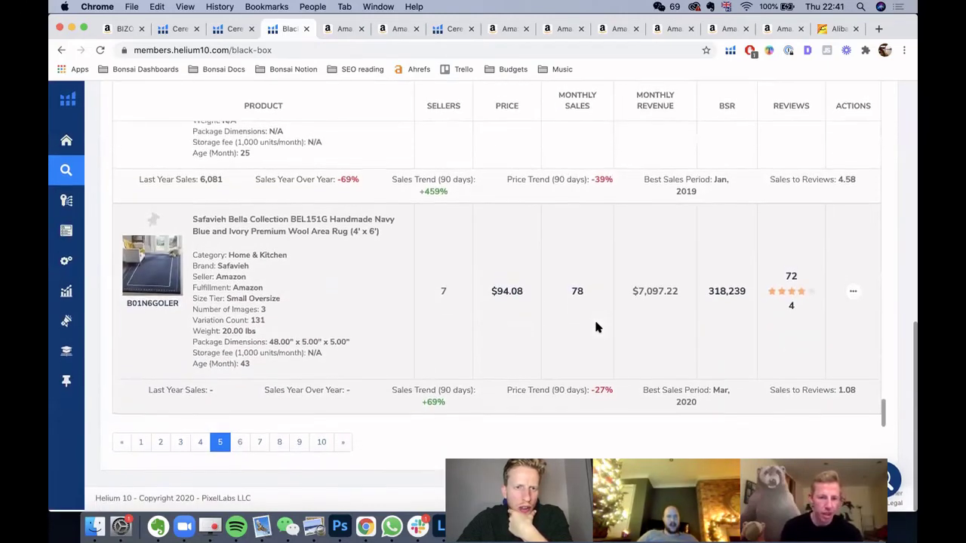
{"action": "left_click", "coordinate": [237, 443]}
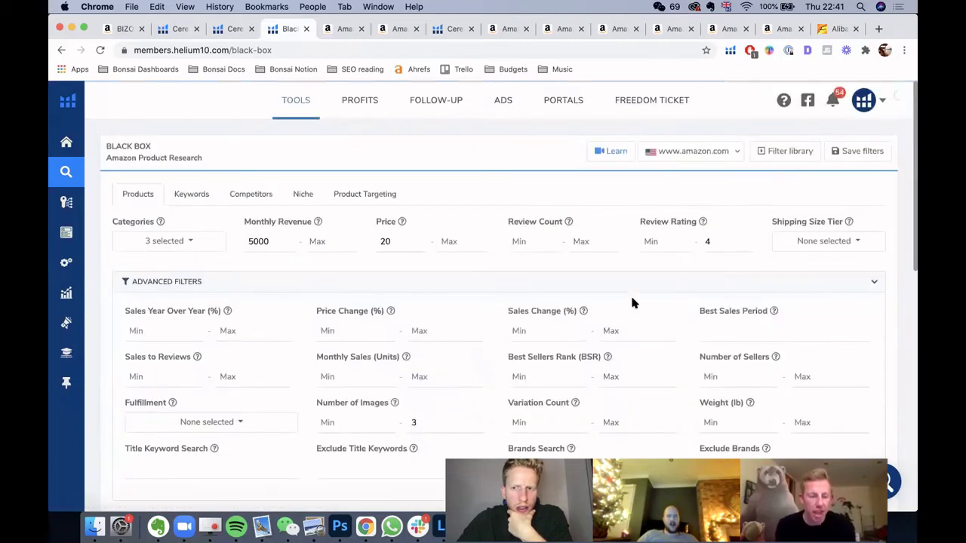
- Remove Home & Kitchen from the Black Box category filter and rerun the product search
{"action": "left_click", "coordinate": [181, 241]}
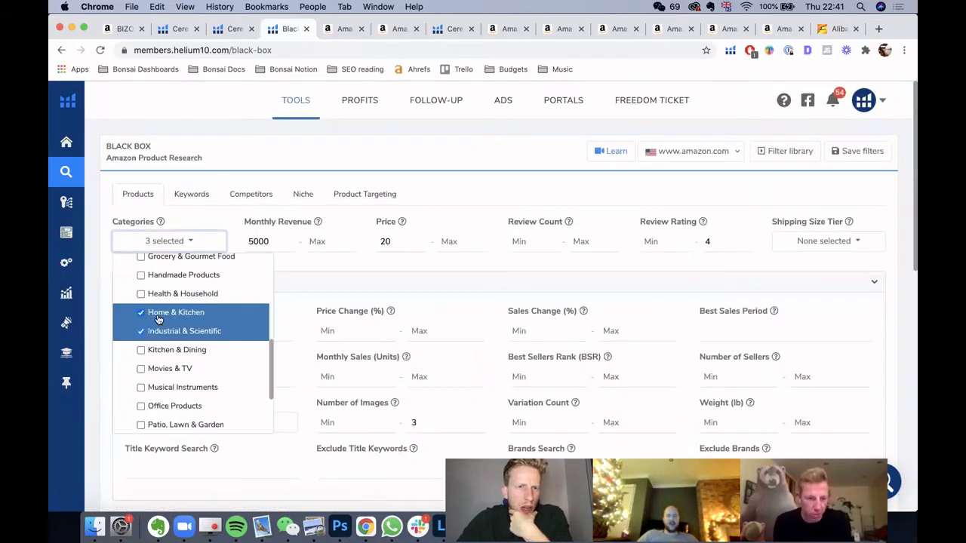
{"action": "left_click", "coordinate": [159, 313]}
{"action": "scroll", "coordinate": [158, 318], "scroll_direction": "up", "scroll_amount": 5}
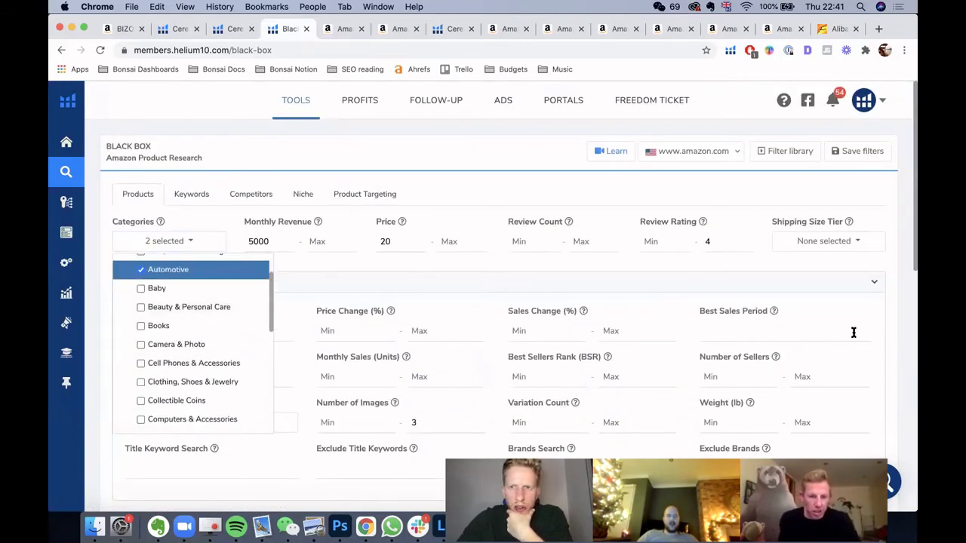
{"action": "left_click", "coordinate": [477, 155]}
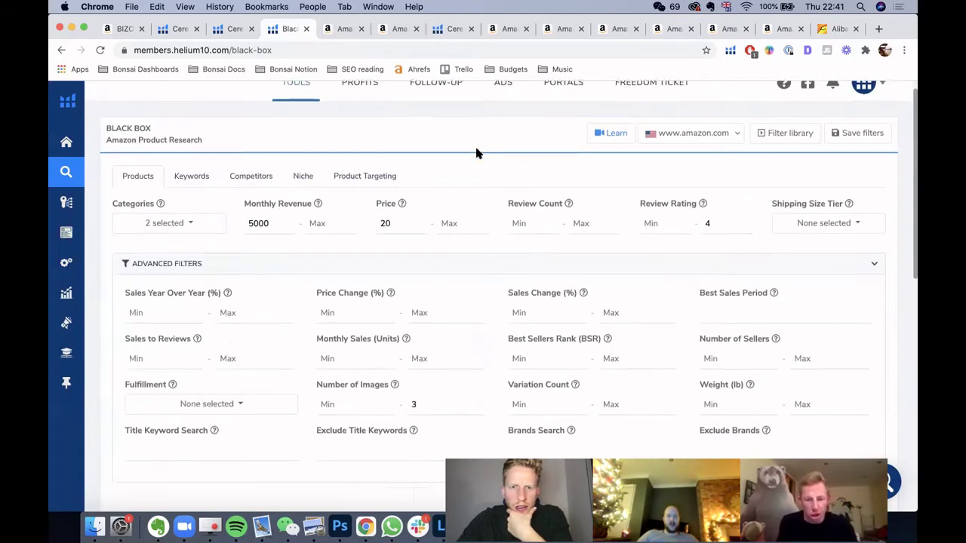
{"action": "scroll", "coordinate": [862, 317], "scroll_direction": "down", "scroll_amount": 5}
{"action": "scroll", "coordinate": [166, 198], "scroll_direction": "up", "scroll_amount": 5}
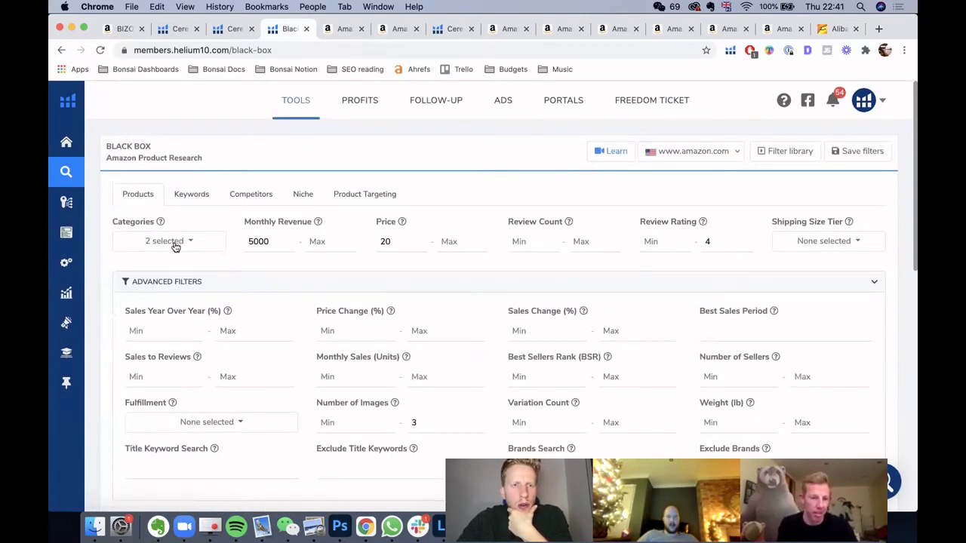
{"action": "scroll", "coordinate": [798, 280], "scroll_direction": "down", "scroll_amount": 3}
{"action": "left_click", "coordinate": [848, 354]}
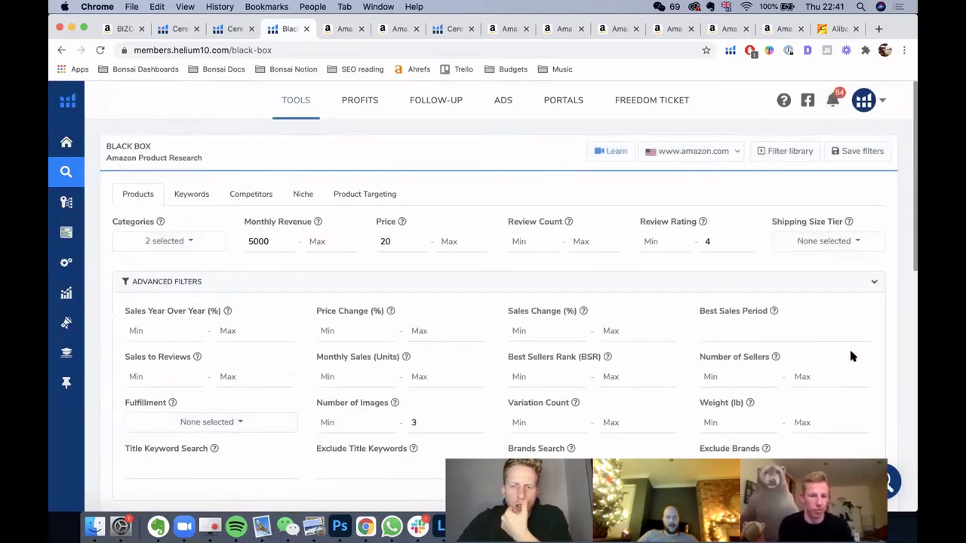
- Look through the first page of Automotive and Industrial & Scientific products in the Black Box results and go on to page 2
{"action": "scroll", "coordinate": [663, 237], "scroll_direction": "down", "scroll_amount": 8}
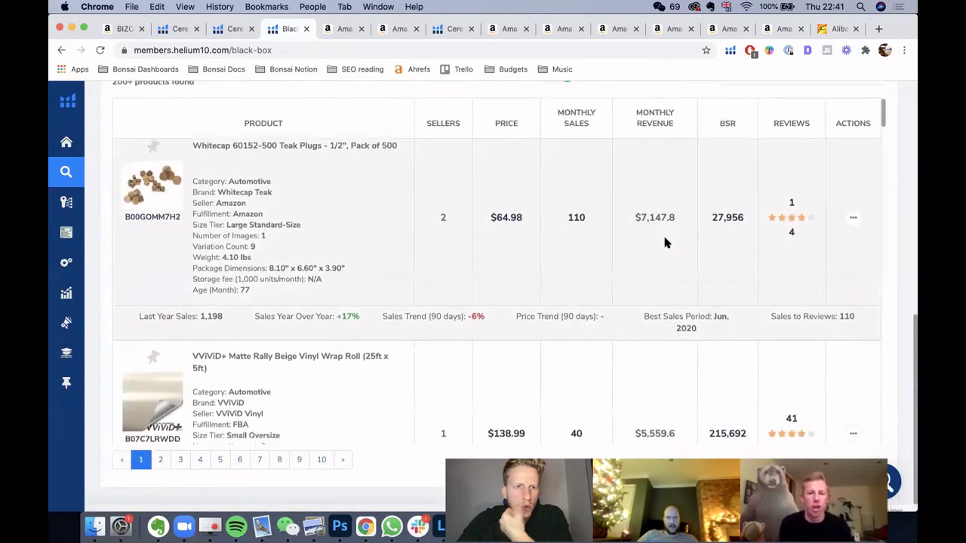
{"action": "scroll", "coordinate": [664, 242], "scroll_direction": "down", "scroll_amount": 5}
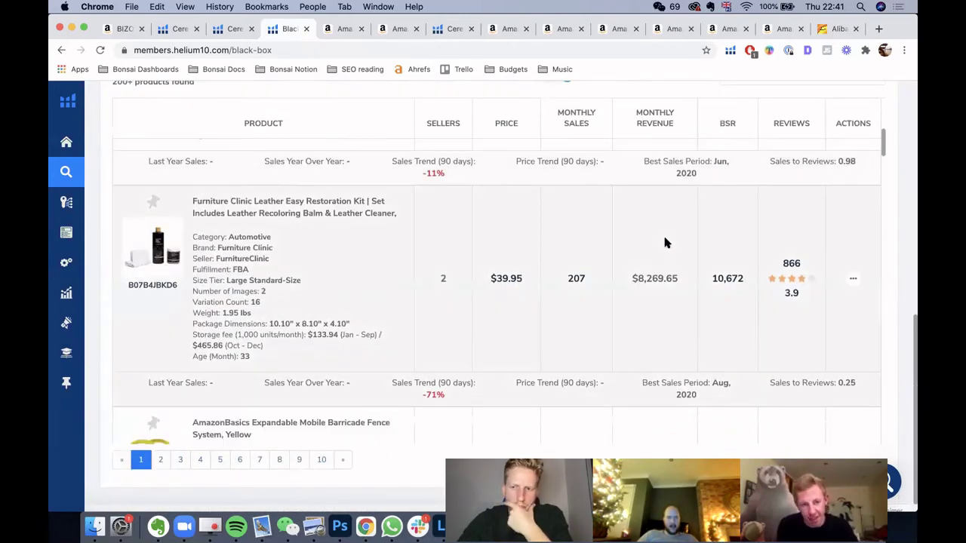
{"action": "scroll", "coordinate": [664, 241], "scroll_direction": "down", "scroll_amount": 3}
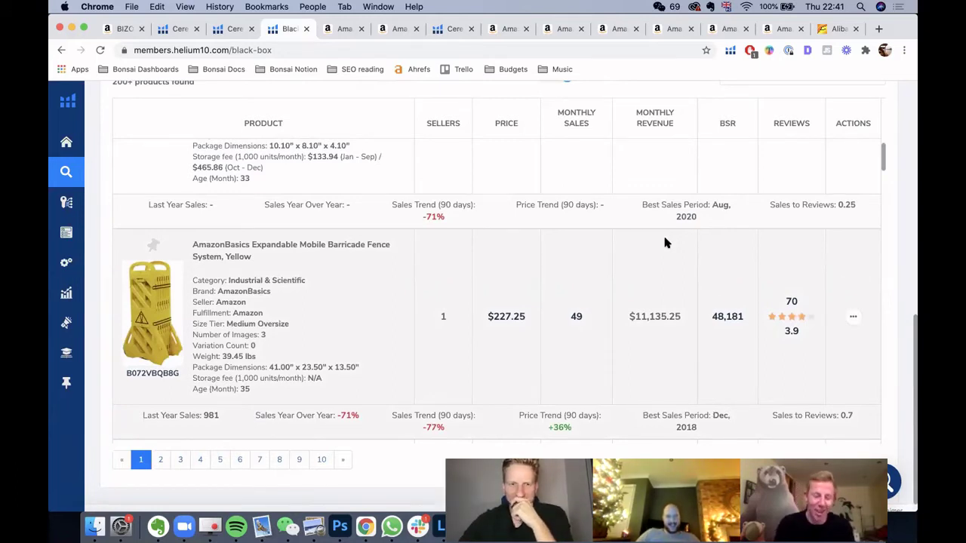
{"action": "scroll", "coordinate": [663, 241], "scroll_direction": "down", "scroll_amount": 3}
{"action": "scroll", "coordinate": [664, 242], "scroll_direction": "down", "scroll_amount": 5}
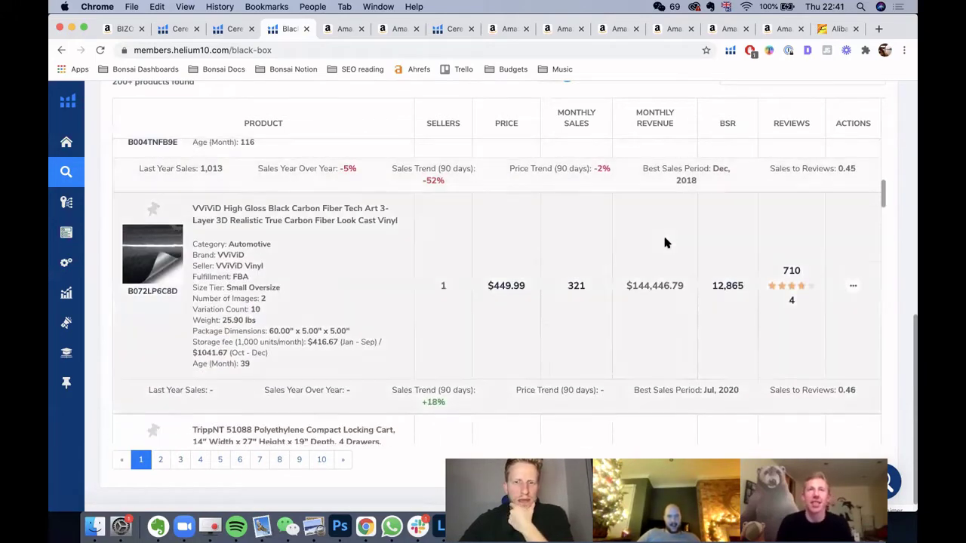
{"action": "scroll", "coordinate": [665, 242], "scroll_direction": "down", "scroll_amount": 5}
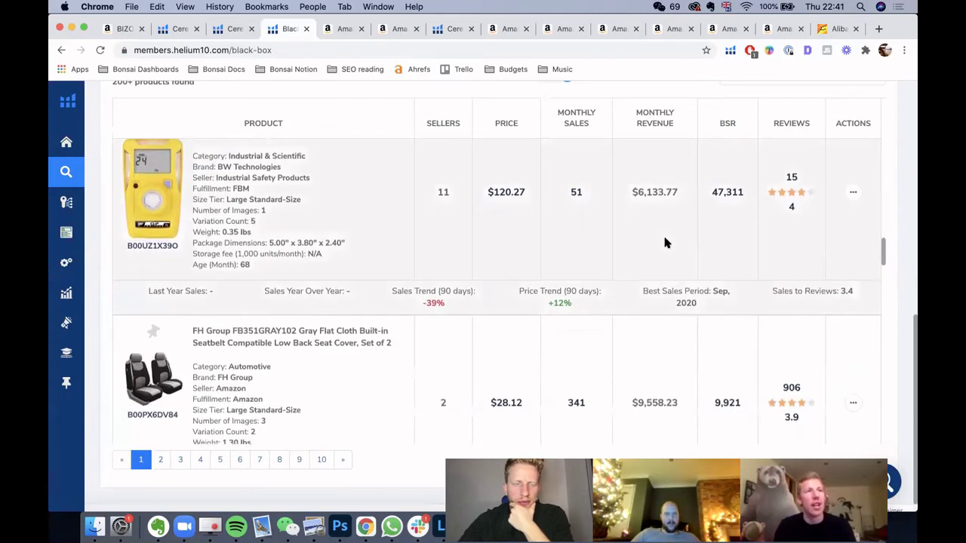
{"action": "scroll", "coordinate": [665, 242], "scroll_direction": "down", "scroll_amount": 5}
{"action": "scroll", "coordinate": [665, 242], "scroll_direction": "down", "scroll_amount": 5}
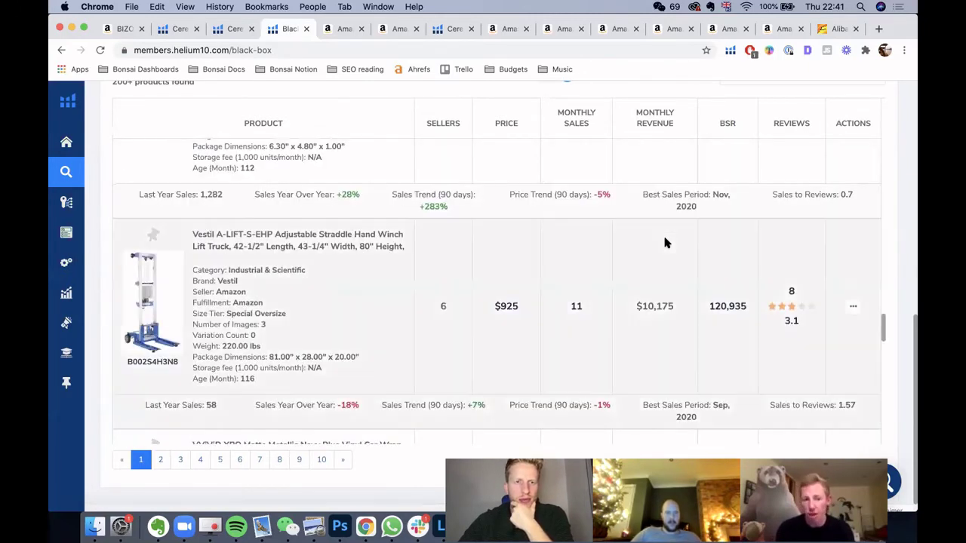
{"action": "scroll", "coordinate": [664, 243], "scroll_direction": "down", "scroll_amount": 3}
{"action": "scroll", "coordinate": [665, 242], "scroll_direction": "down", "scroll_amount": 5}
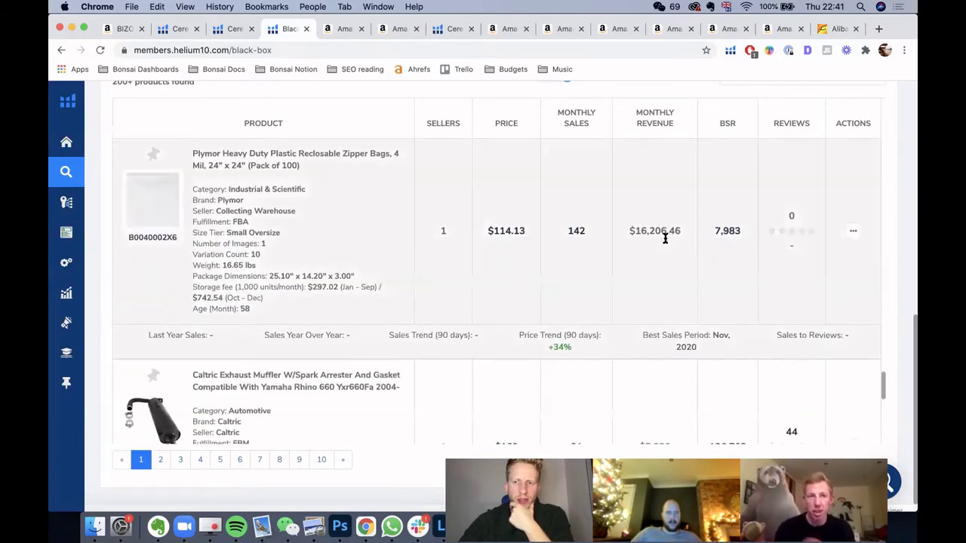
{"action": "scroll", "coordinate": [664, 240], "scroll_direction": "down", "scroll_amount": 2}
{"action": "scroll", "coordinate": [664, 239], "scroll_direction": "down", "scroll_amount": 5}
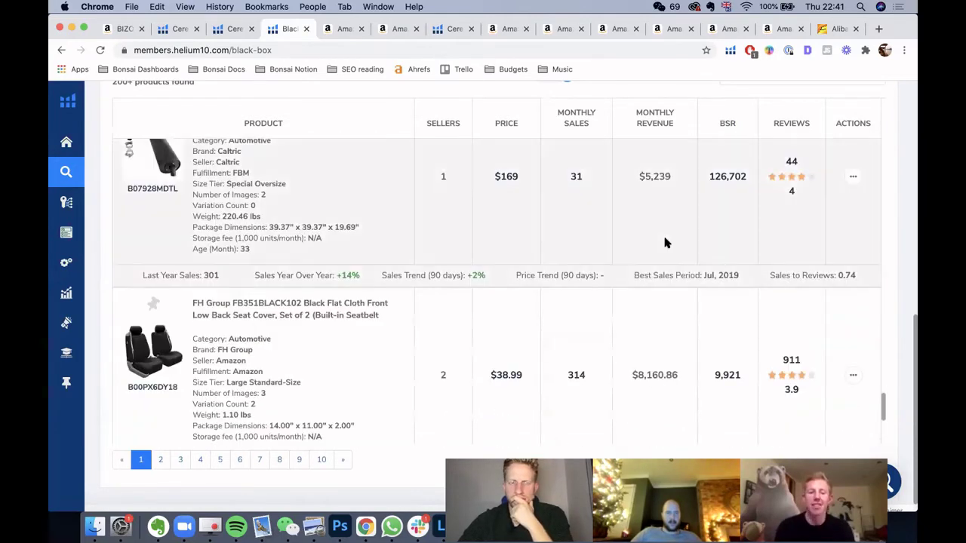
{"action": "scroll", "coordinate": [649, 249], "scroll_direction": "down", "scroll_amount": 1}
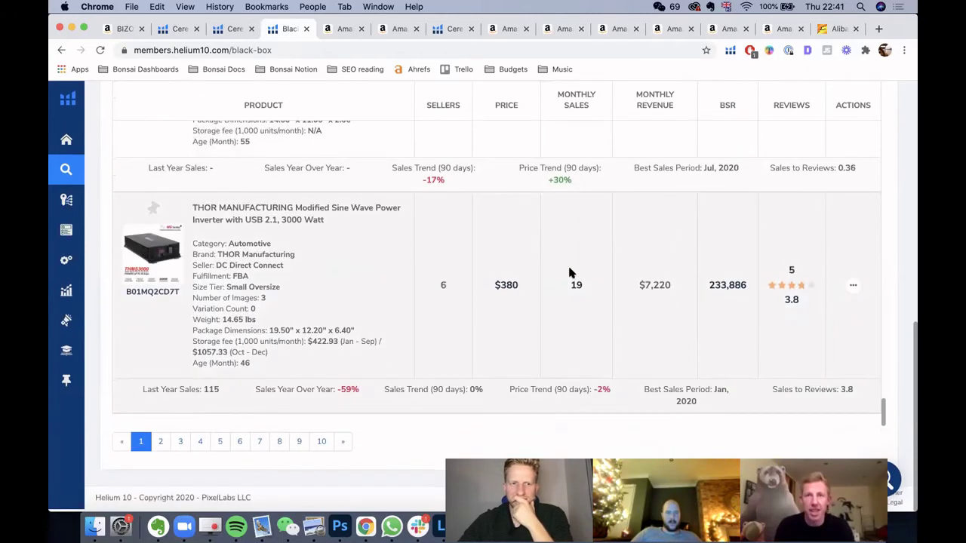
{"action": "left_click", "coordinate": [160, 445]}
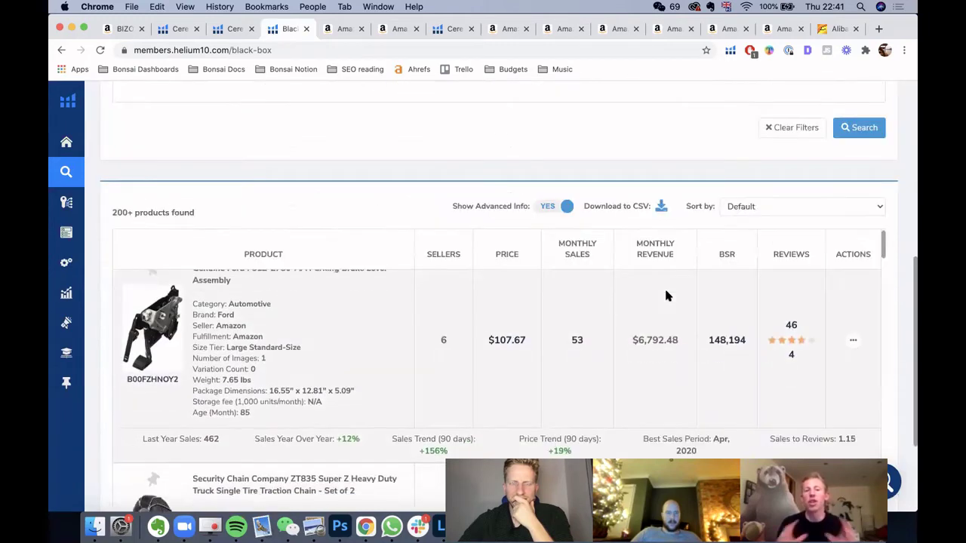
- Find the Security Chain Company ZT835 truck tire traction chain on page 2 and open its Amazon listing
{"action": "scroll", "coordinate": [665, 295], "scroll_direction": "down", "scroll_amount": 3}
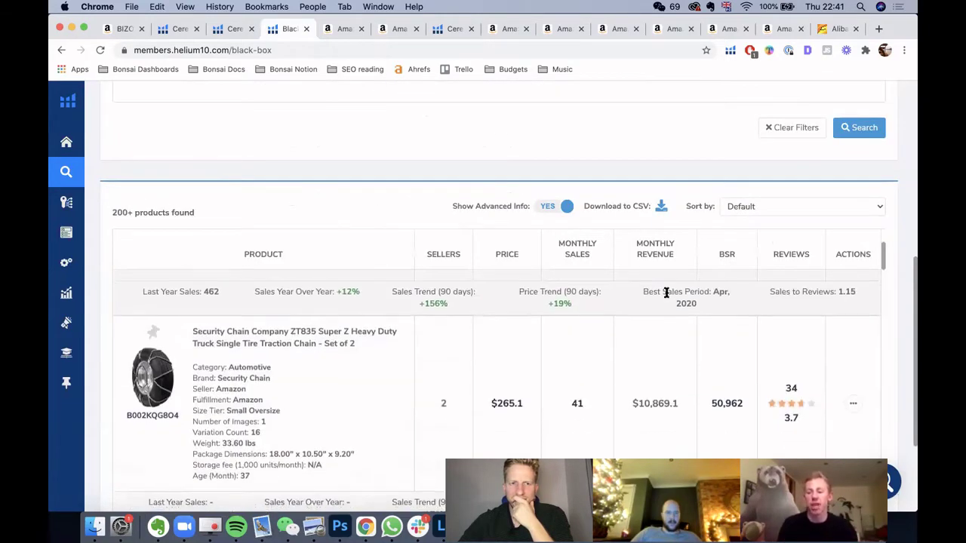
{"action": "scroll", "coordinate": [522, 178], "scroll_direction": "down", "scroll_amount": 3}
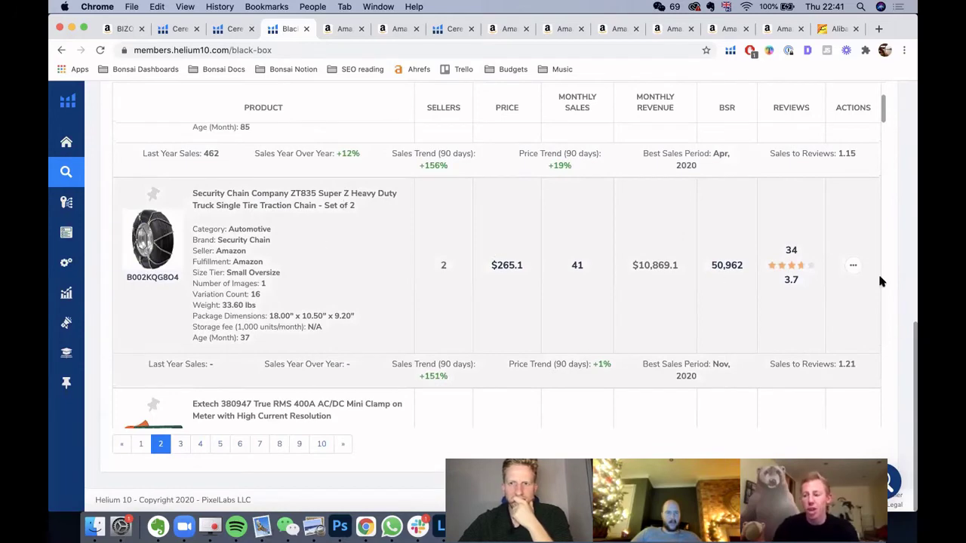
{"action": "left_click", "coordinate": [853, 266]}
{"action": "left_click", "coordinate": [808, 314]}
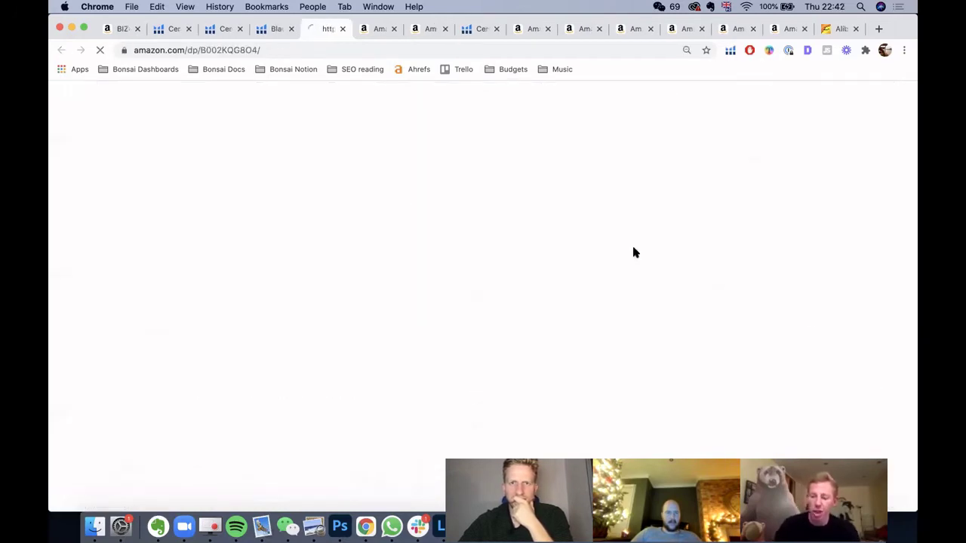
- Examine the tire chain listing's description, price history and size options
{"action": "scroll", "coordinate": [676, 258], "scroll_direction": "down", "scroll_amount": 2}
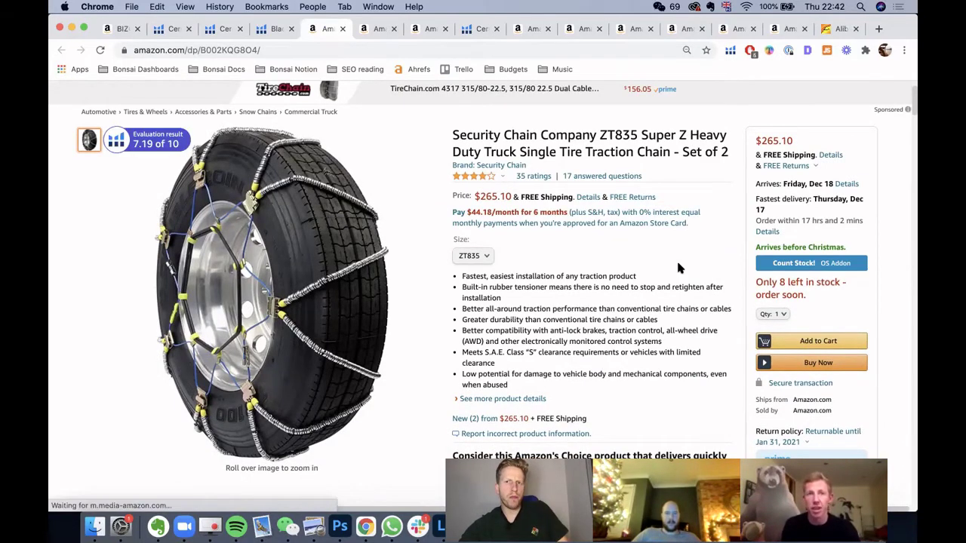
{"action": "scroll", "coordinate": [677, 267], "scroll_direction": "down", "scroll_amount": 1}
{"action": "scroll", "coordinate": [677, 266], "scroll_direction": "down", "scroll_amount": 5}
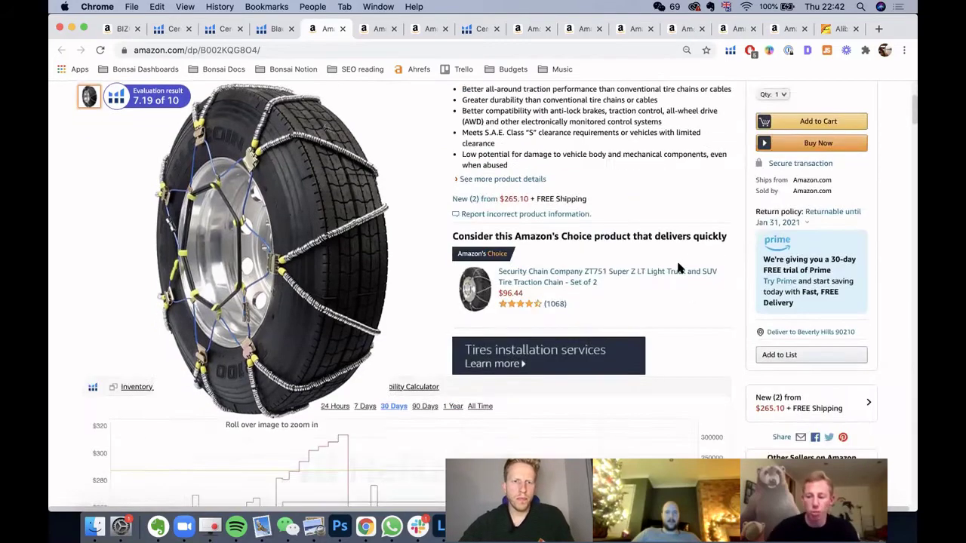
{"action": "scroll", "coordinate": [676, 259], "scroll_direction": "up", "scroll_amount": 4}
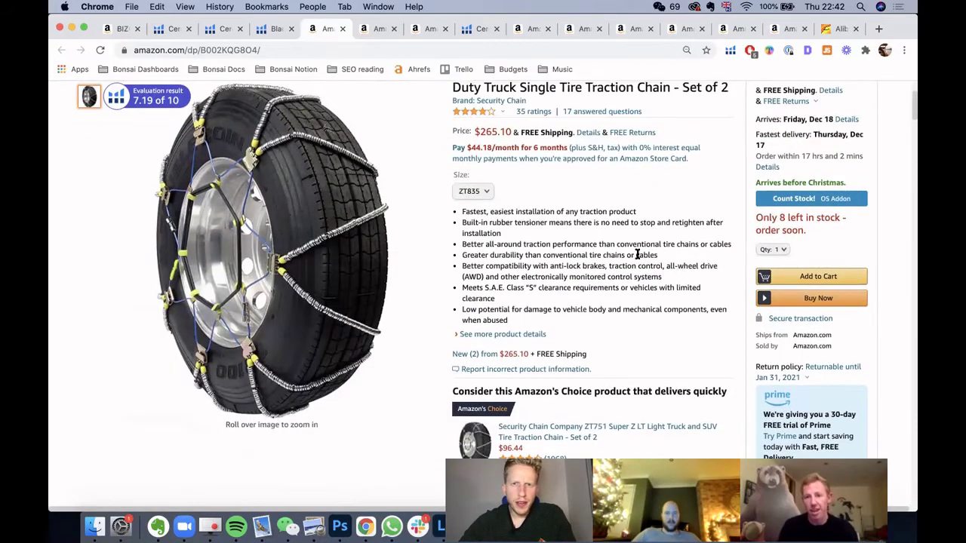
{"action": "left_click", "coordinate": [481, 194]}
{"action": "left_click", "coordinate": [322, 43]}
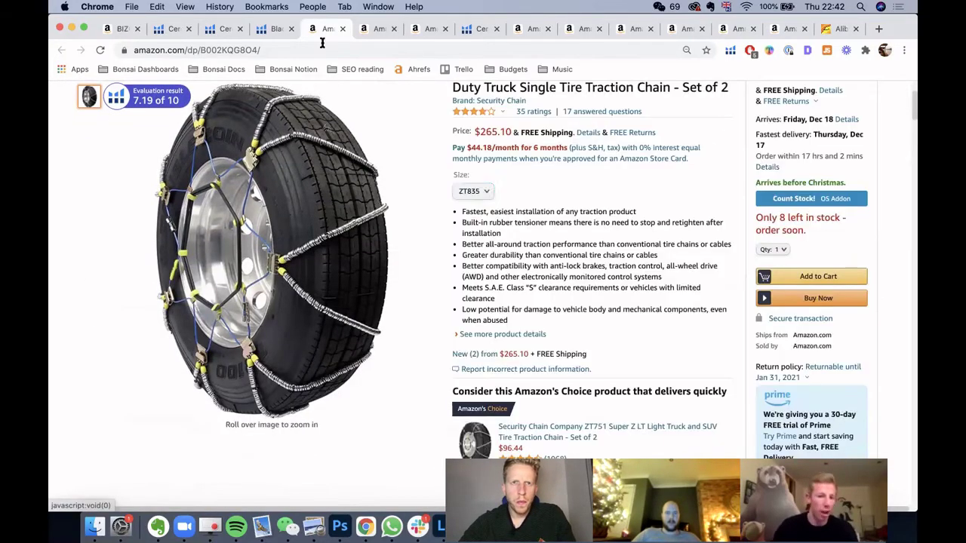
- Return to the Black Box results, look through the remaining products on page 2 and go on to page 3
{"action": "left_click", "coordinate": [275, 29]}
{"action": "scroll", "coordinate": [598, 188], "scroll_direction": "down", "scroll_amount": 5}
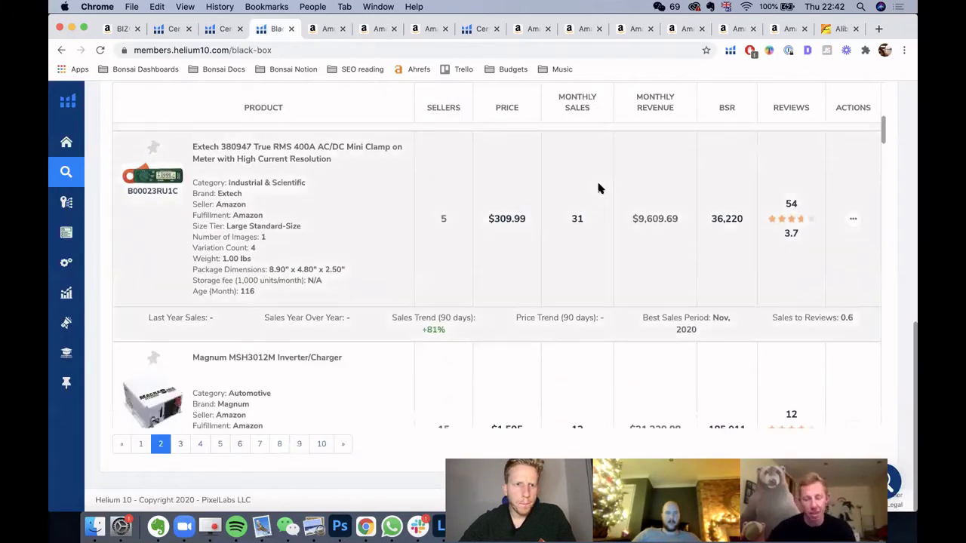
{"action": "scroll", "coordinate": [598, 188], "scroll_direction": "down", "scroll_amount": 5}
{"action": "scroll", "coordinate": [598, 188], "scroll_direction": "down", "scroll_amount": 5}
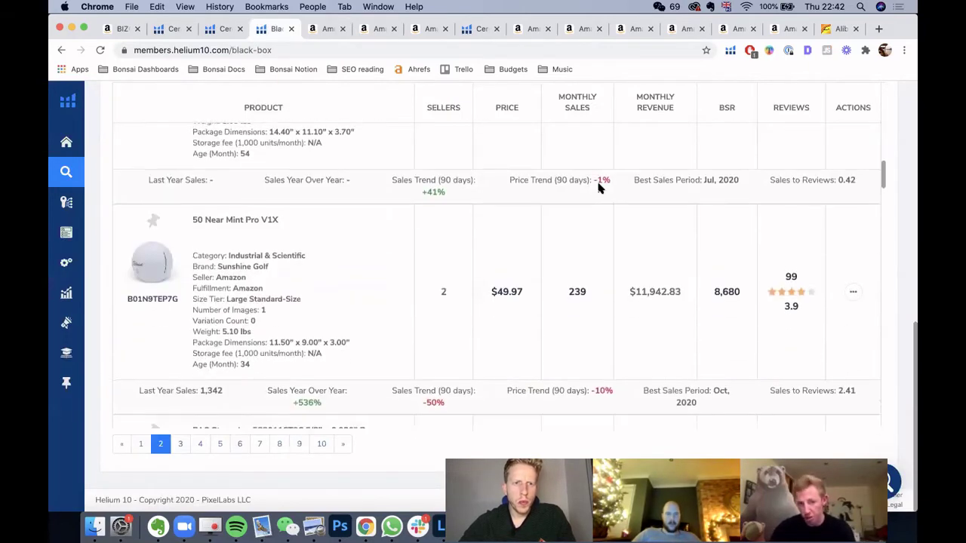
{"action": "scroll", "coordinate": [598, 188], "scroll_direction": "down", "scroll_amount": 5}
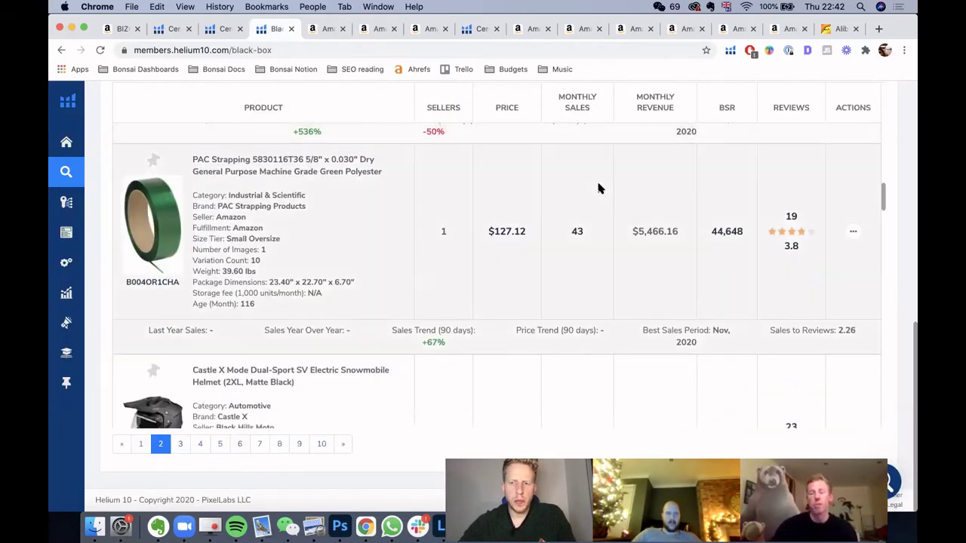
{"action": "scroll", "coordinate": [598, 188], "scroll_direction": "down", "scroll_amount": 1}
{"action": "scroll", "coordinate": [308, 289], "scroll_direction": "down", "scroll_amount": 3}
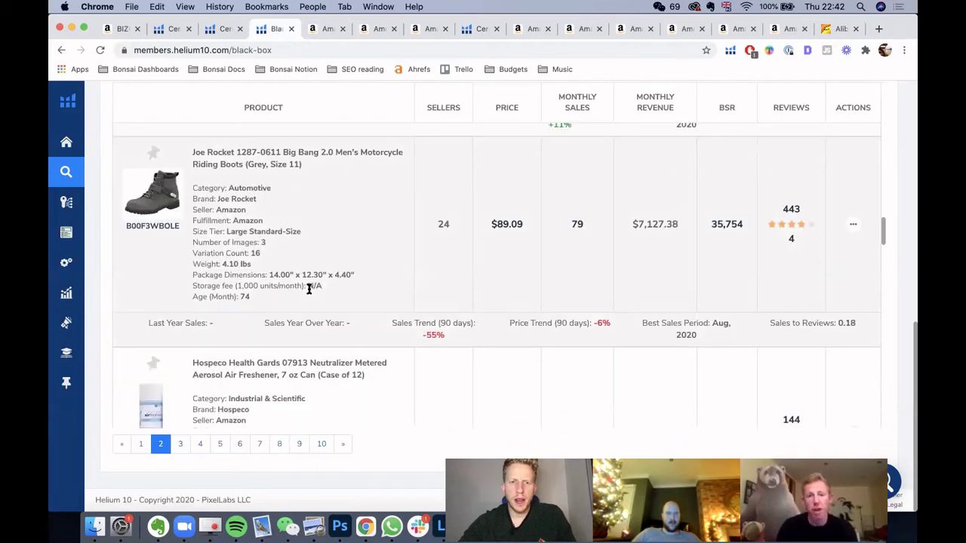
{"action": "scroll", "coordinate": [309, 289], "scroll_direction": "down", "scroll_amount": 3}
{"action": "scroll", "coordinate": [309, 289], "scroll_direction": "down", "scroll_amount": 9}
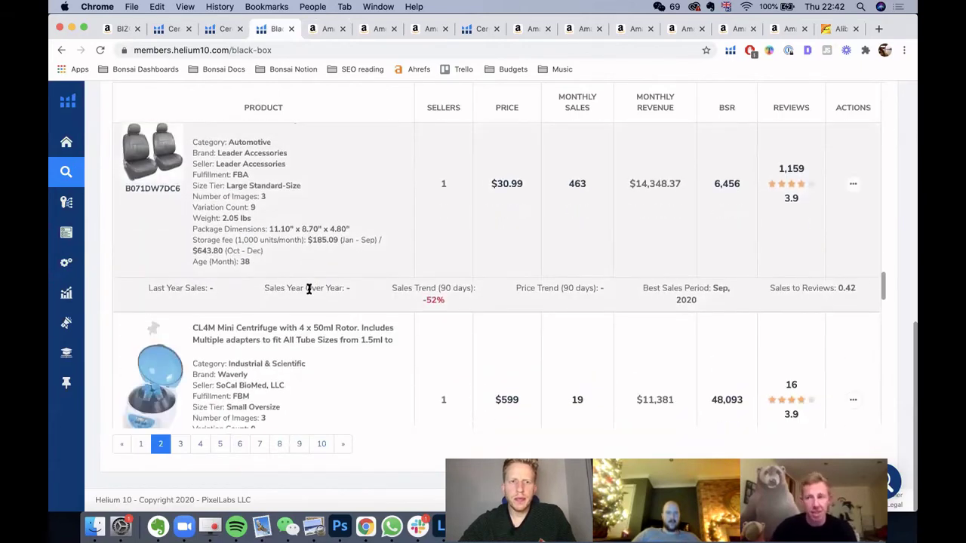
{"action": "scroll", "coordinate": [309, 289], "scroll_direction": "up", "scroll_amount": 3}
{"action": "scroll", "coordinate": [308, 289], "scroll_direction": "down", "scroll_amount": 10}
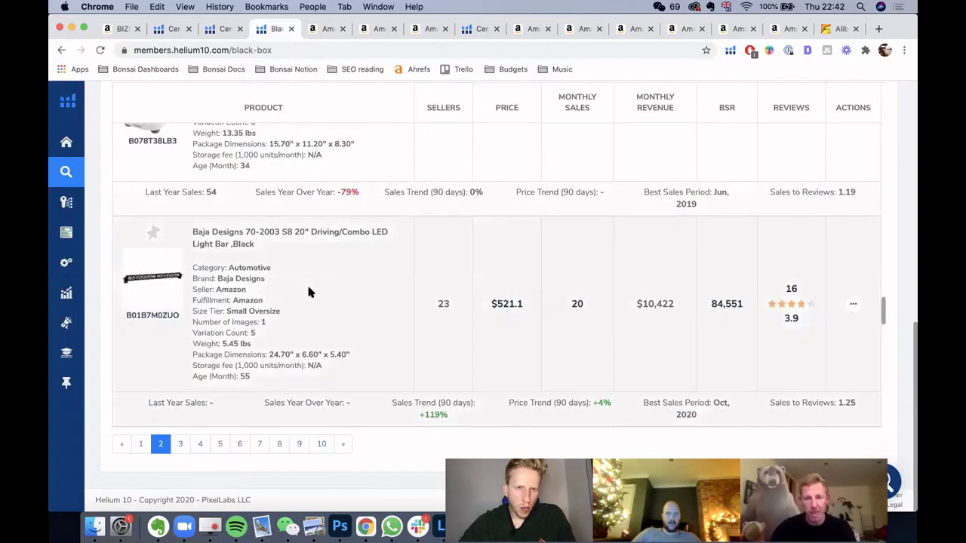
{"action": "scroll", "coordinate": [309, 289], "scroll_direction": "down", "scroll_amount": 7}
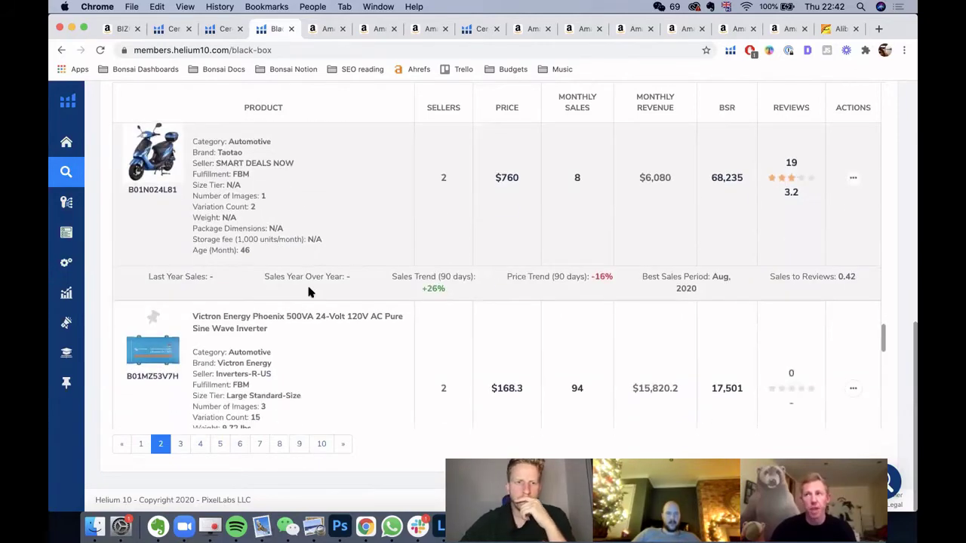
{"action": "scroll", "coordinate": [428, 281], "scroll_direction": "down", "scroll_amount": 5}
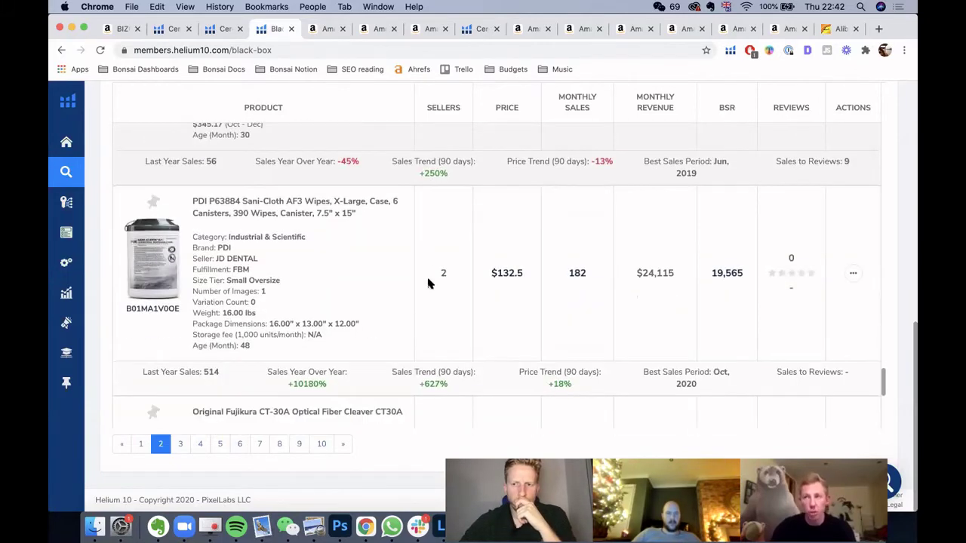
{"action": "scroll", "coordinate": [428, 283], "scroll_direction": "down", "scroll_amount": 3}
{"action": "scroll", "coordinate": [421, 301], "scroll_direction": "down", "scroll_amount": 3}
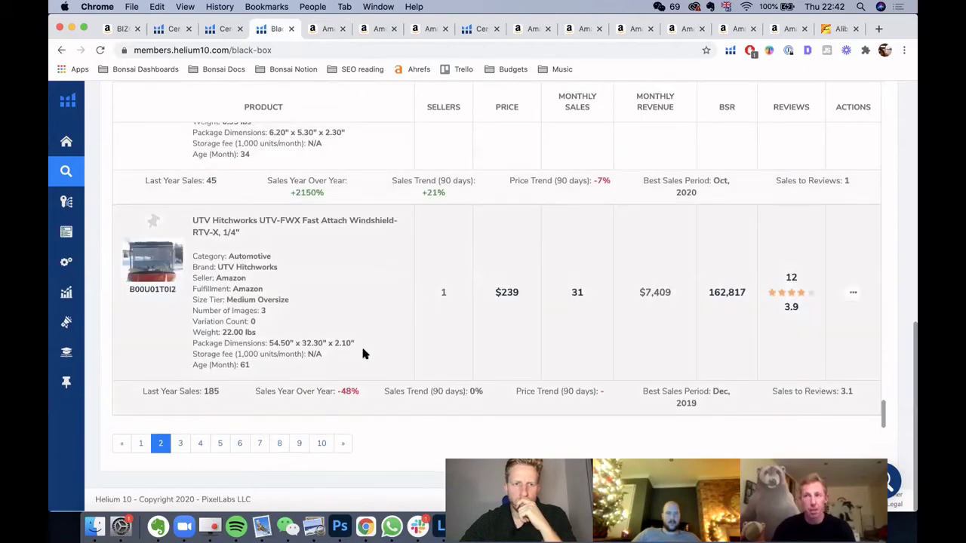
{"action": "left_click", "coordinate": [181, 447]}
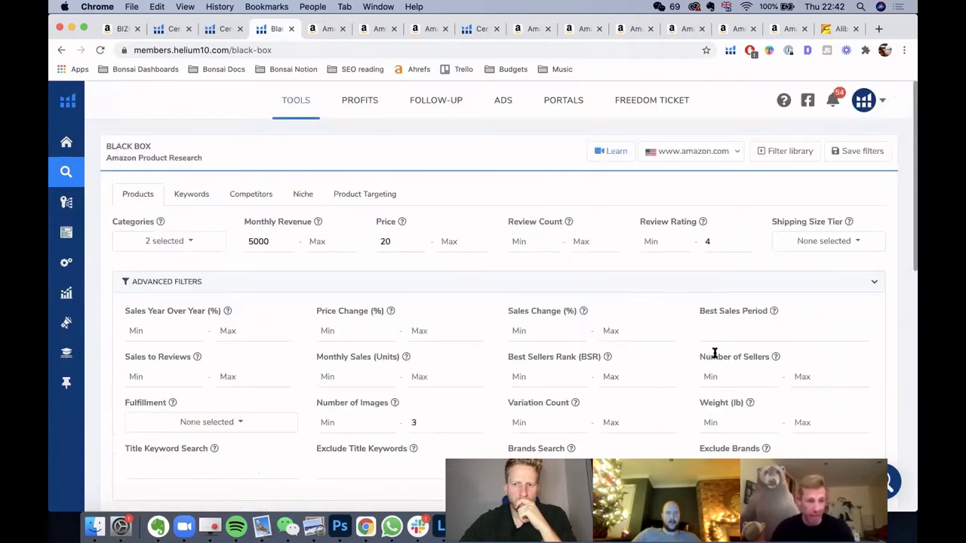
- Look through the Automotive and Industrial & Scientific products on page 3 of the Black Box results
{"action": "scroll", "coordinate": [712, 348], "scroll_direction": "down", "scroll_amount": 5}
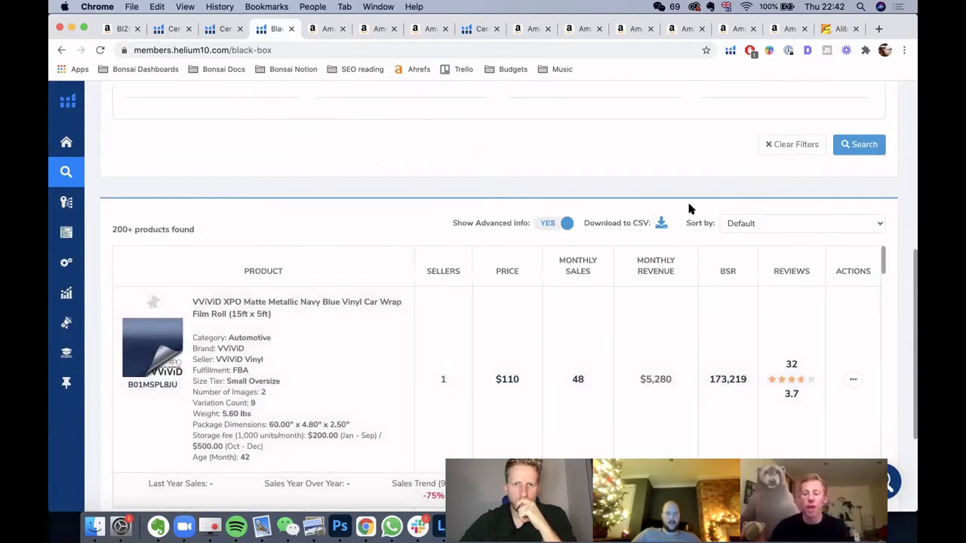
{"action": "scroll", "coordinate": [687, 199], "scroll_direction": "down", "scroll_amount": 2}
{"action": "scroll", "coordinate": [657, 292], "scroll_direction": "down", "scroll_amount": 9}
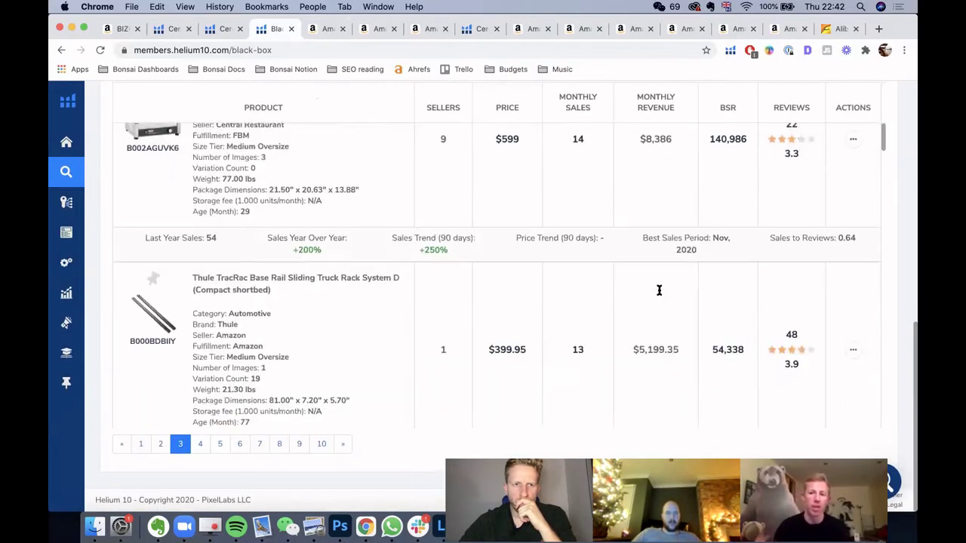
{"action": "scroll", "coordinate": [657, 293], "scroll_direction": "down", "scroll_amount": 9}
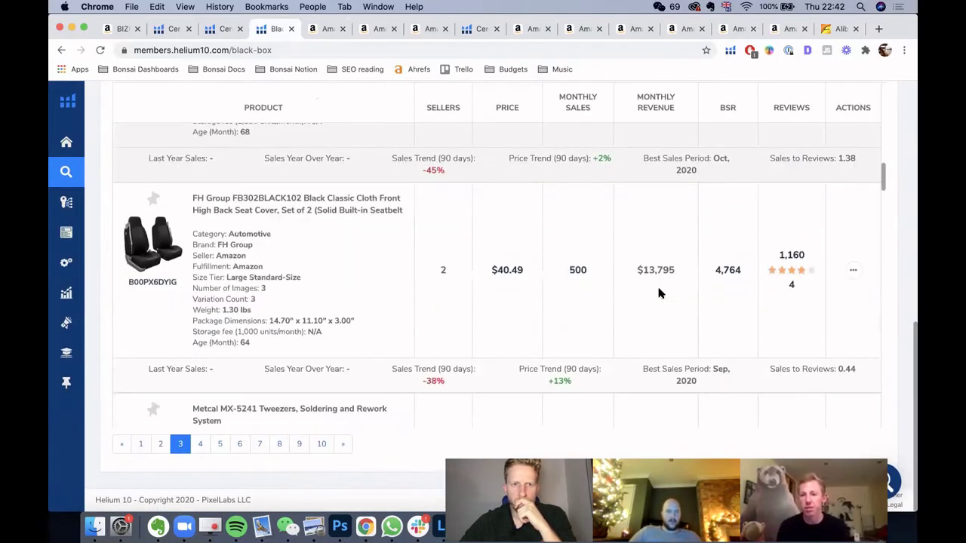
{"action": "scroll", "coordinate": [658, 293], "scroll_direction": "down", "scroll_amount": 6}
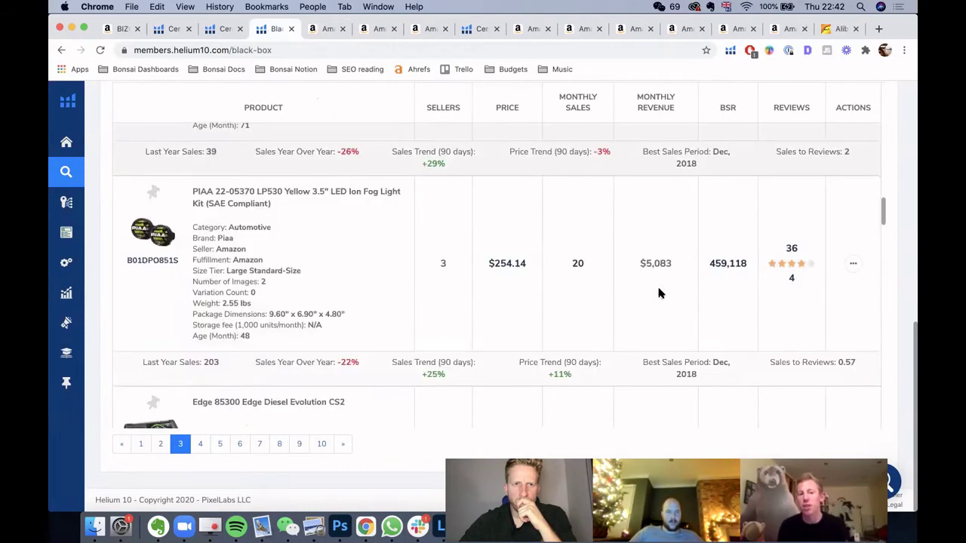
{"action": "scroll", "coordinate": [658, 293], "scroll_direction": "down", "scroll_amount": 3}
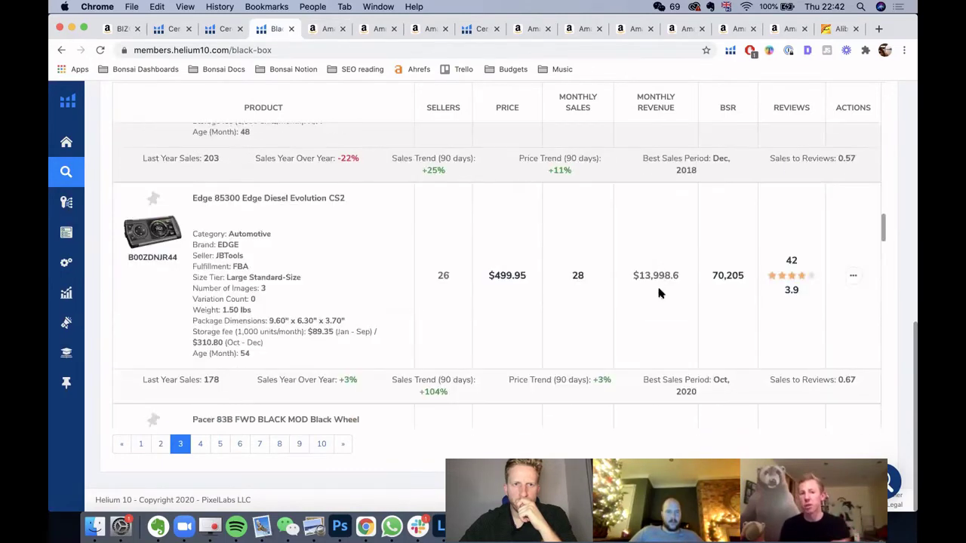
{"action": "scroll", "coordinate": [657, 292], "scroll_direction": "down", "scroll_amount": 3}
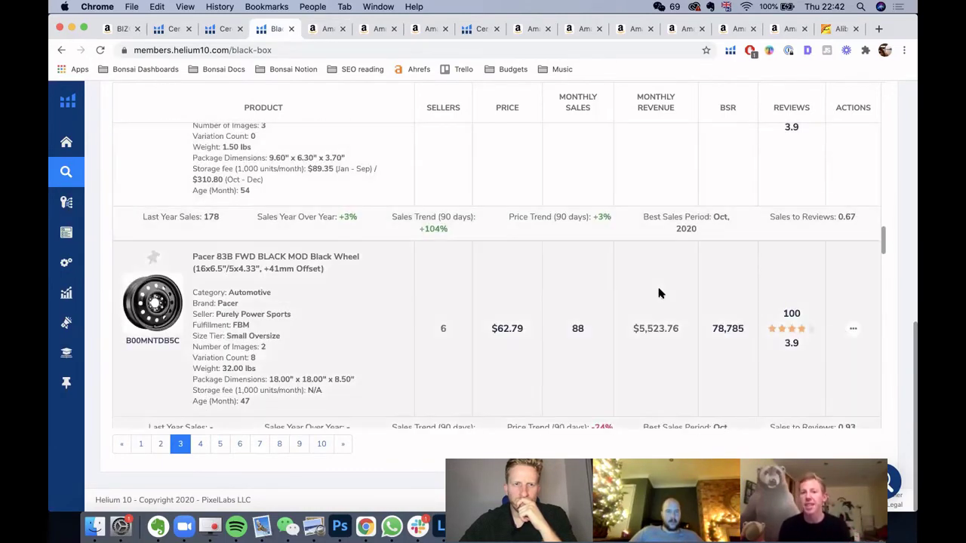
{"action": "scroll", "coordinate": [658, 293], "scroll_direction": "down", "scroll_amount": 3}
{"action": "scroll", "coordinate": [657, 292], "scroll_direction": "up", "scroll_amount": 2}
{"action": "scroll", "coordinate": [657, 293], "scroll_direction": "down", "scroll_amount": 9}
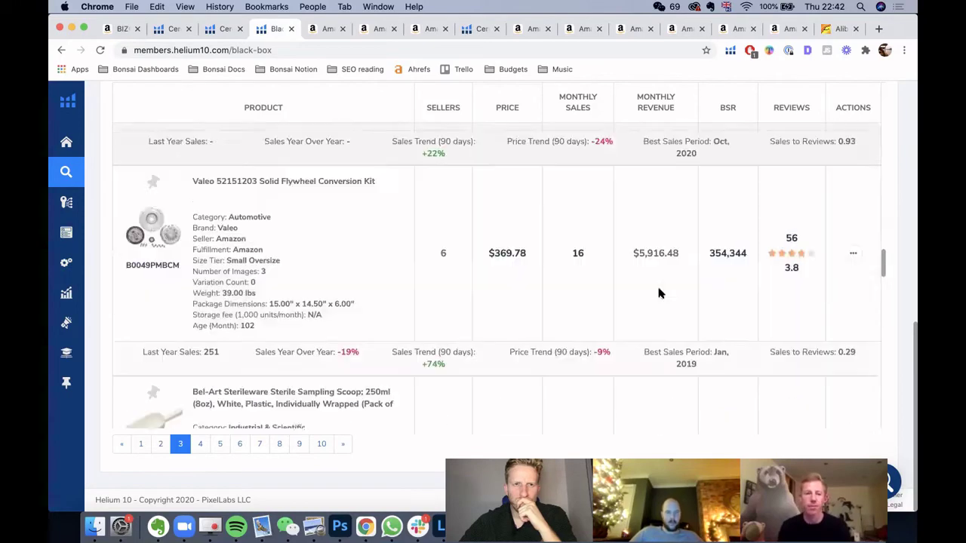
{"action": "scroll", "coordinate": [658, 291], "scroll_direction": "down", "scroll_amount": 9}
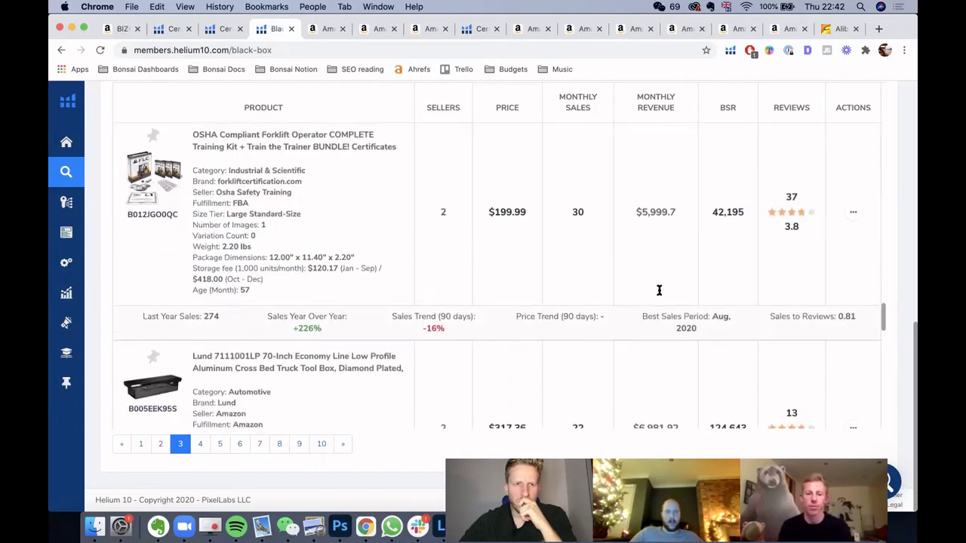
- Find the Grip 18095 2-Ton Rope Pulley Hoist at the end of page 3 and open its Amazon listing
{"action": "scroll", "coordinate": [658, 293], "scroll_direction": "down", "scroll_amount": 9}
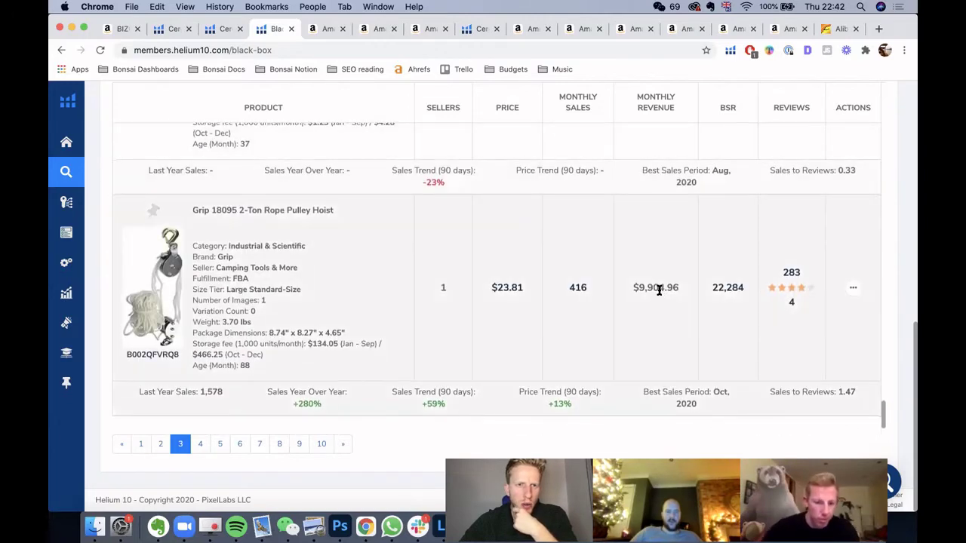
{"action": "left_click", "coordinate": [851, 289]}
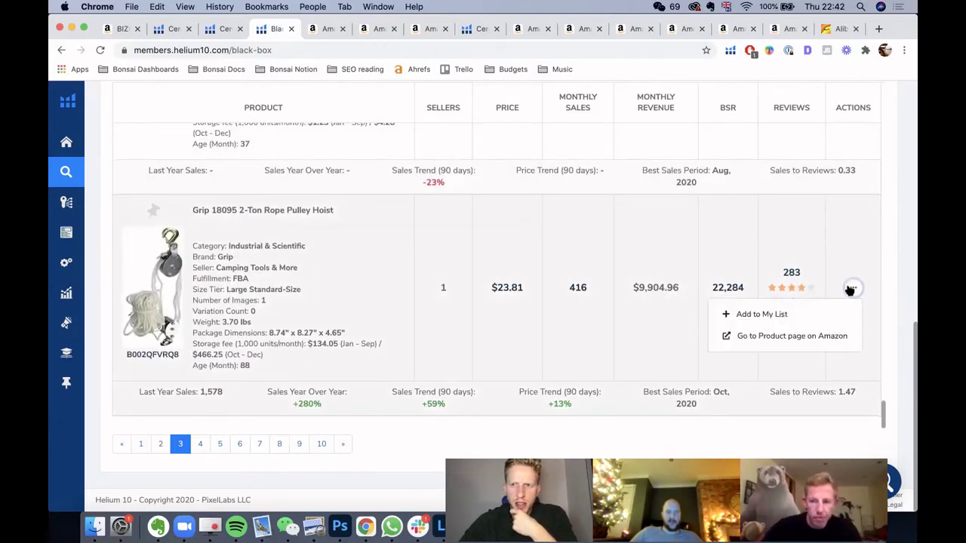
{"action": "left_click", "coordinate": [780, 337]}
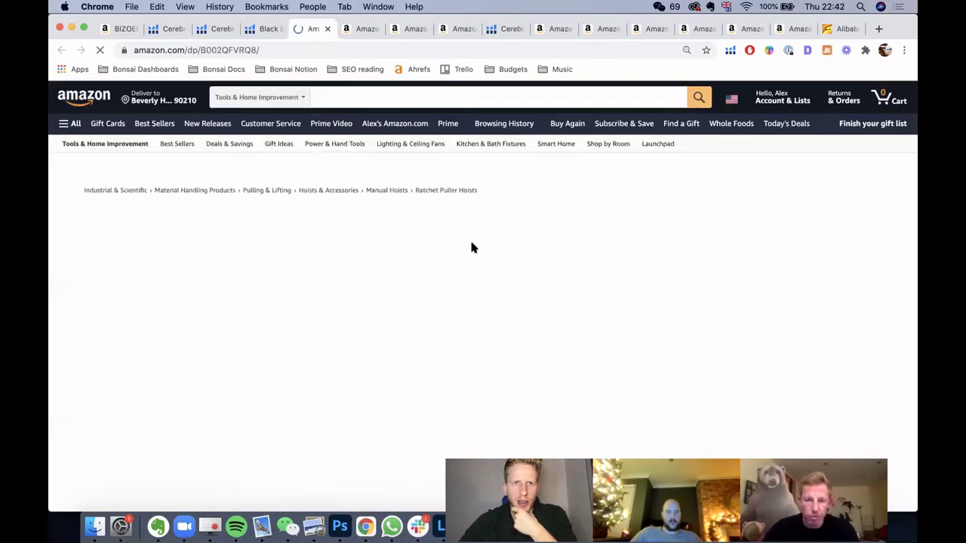
- Examine the rope pulley hoist listing's images, ratings, price and description
{"action": "scroll", "coordinate": [633, 238], "scroll_direction": "down", "scroll_amount": 2}
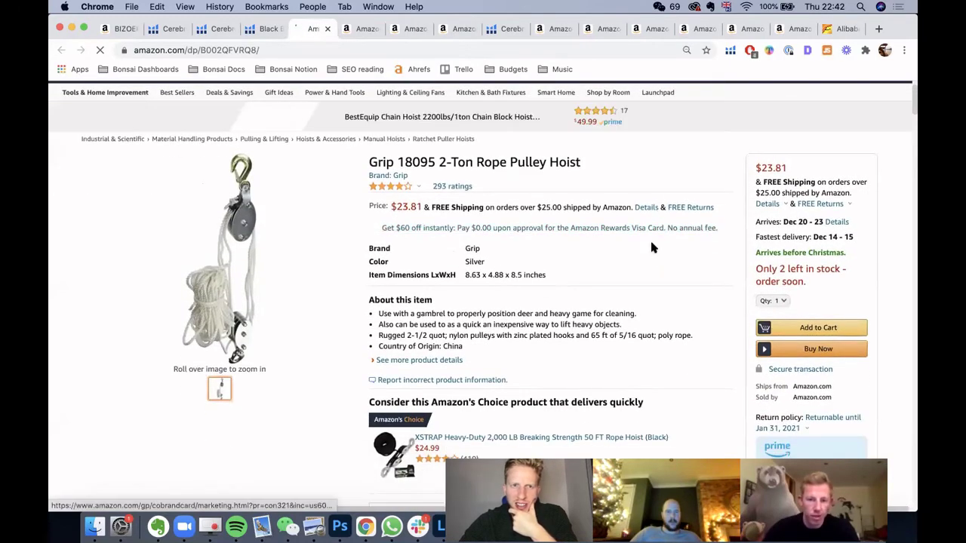
{"action": "mouse_move", "coordinate": [238, 220]}
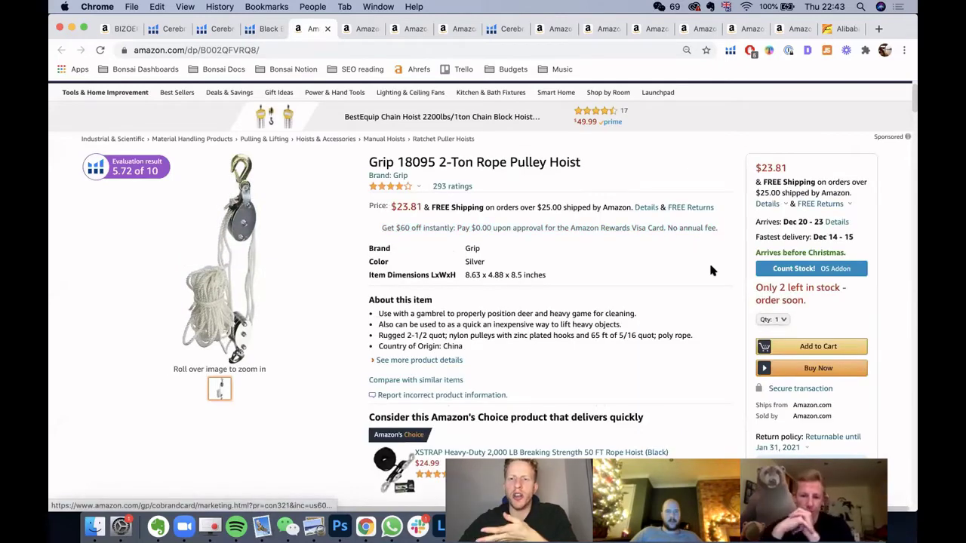
{"action": "scroll", "coordinate": [711, 270], "scroll_direction": "down", "scroll_amount": 2}
{"action": "scroll", "coordinate": [711, 270], "scroll_direction": "up", "scroll_amount": 1}
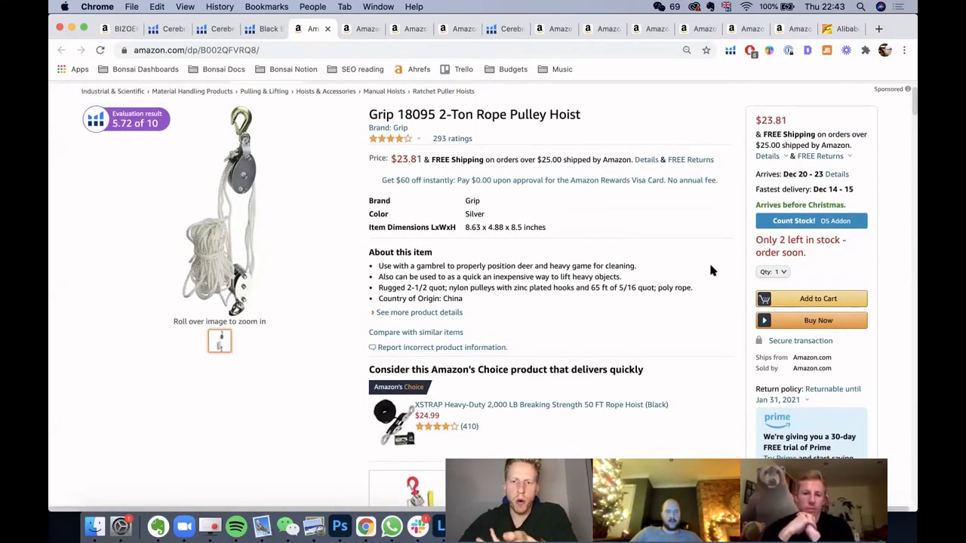
{"action": "scroll", "coordinate": [708, 261], "scroll_direction": "up", "scroll_amount": 1}
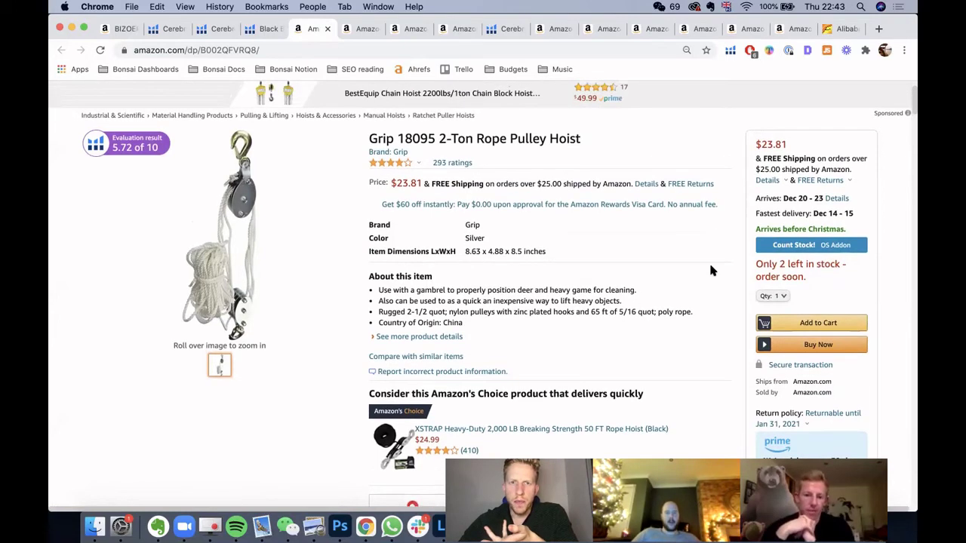
- Show the hoist's price and sales rank history for All Time
{"action": "scroll", "coordinate": [710, 266], "scroll_direction": "down", "scroll_amount": 7}
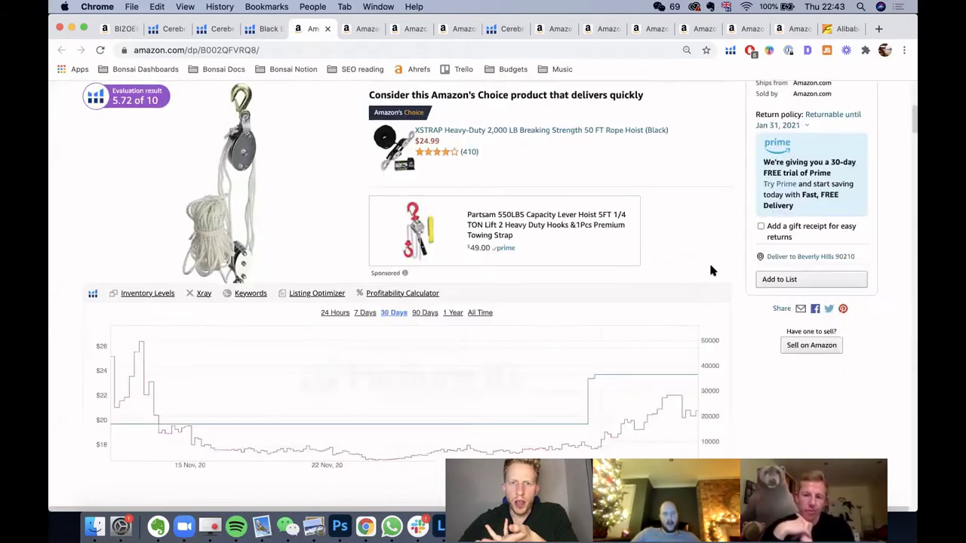
{"action": "left_click", "coordinate": [483, 314]}
{"action": "scroll", "coordinate": [631, 261], "scroll_direction": "down", "scroll_amount": 3}
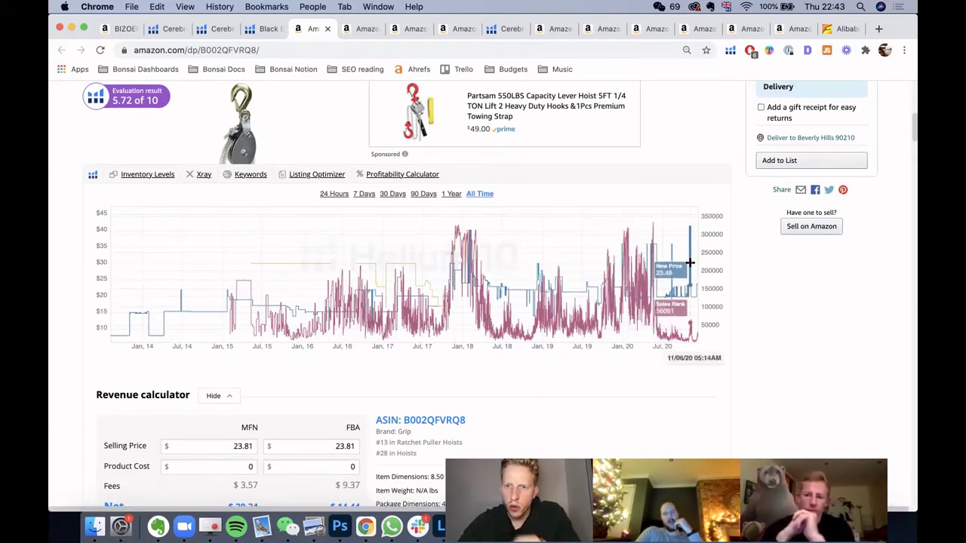
- Run Helium 10 Xray on the hoist listing to check its sales and revenue, and close the report
{"action": "left_click", "coordinate": [730, 51]}
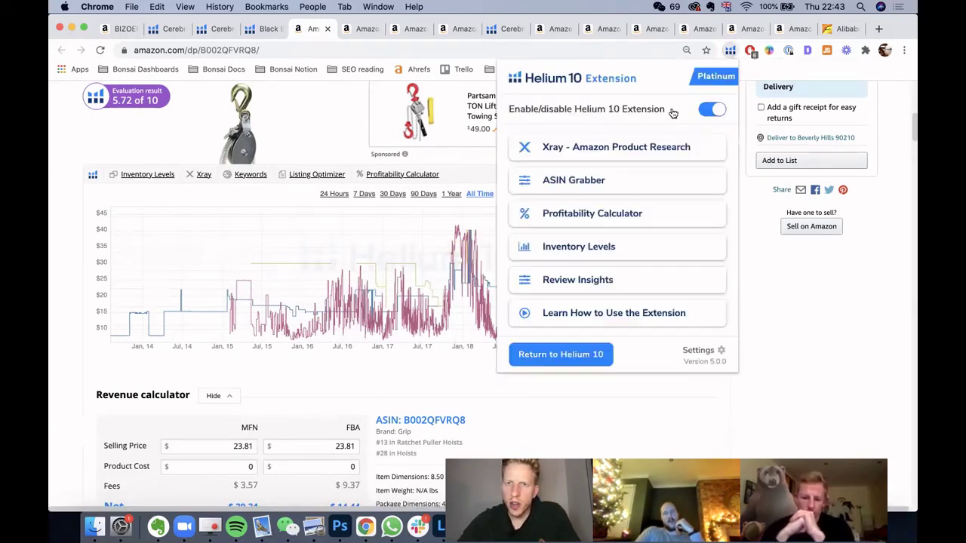
{"action": "left_click", "coordinate": [656, 146]}
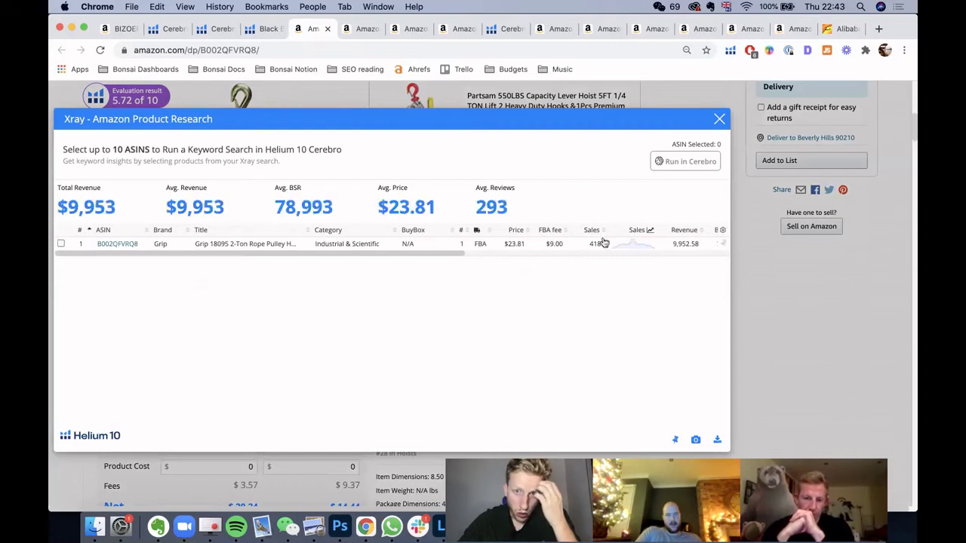
{"action": "left_click", "coordinate": [718, 120]}
- Zoom the history chart in on July to December 2020, and restore the All Time range
{"action": "left_click_drag", "start_coordinate": [663, 307], "coordinate": [746, 301]}
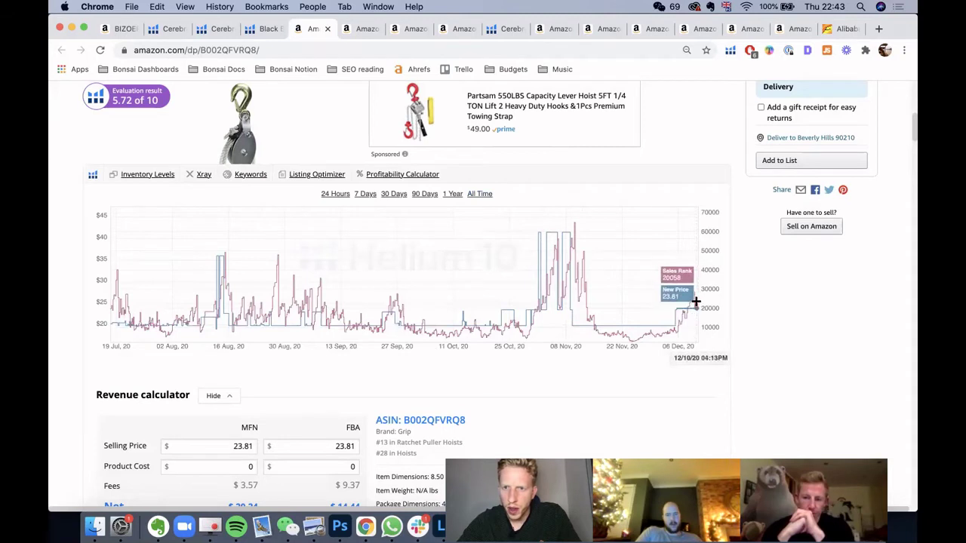
{"action": "left_click", "coordinate": [479, 194]}
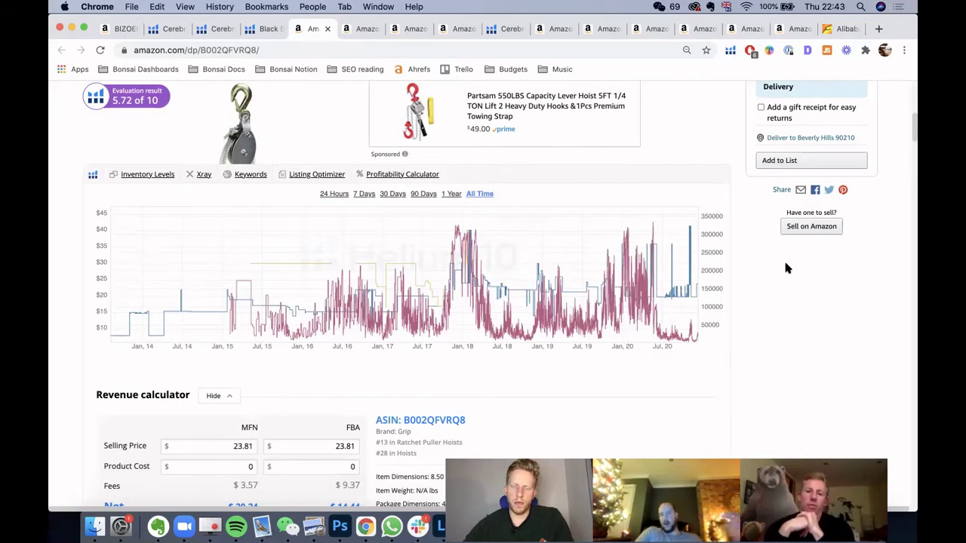
{"action": "scroll", "coordinate": [785, 268], "scroll_direction": "up", "scroll_amount": 5}
{"action": "scroll", "coordinate": [786, 268], "scroll_direction": "down", "scroll_amount": 5}
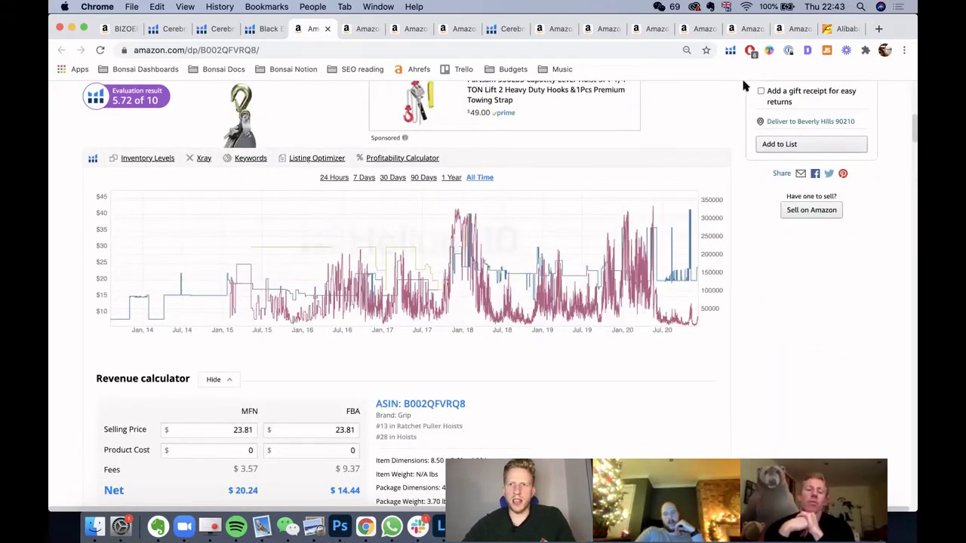
- Recheck the hoist's Xray sales figures and zoom the history chart in on roughly August 2019 to December 2020
{"action": "left_click", "coordinate": [729, 51]}
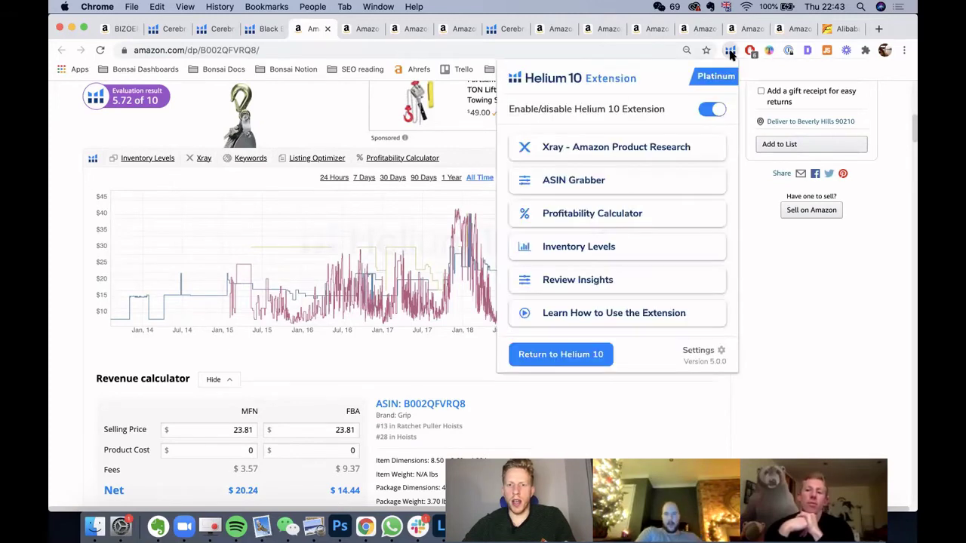
{"action": "left_click", "coordinate": [595, 149]}
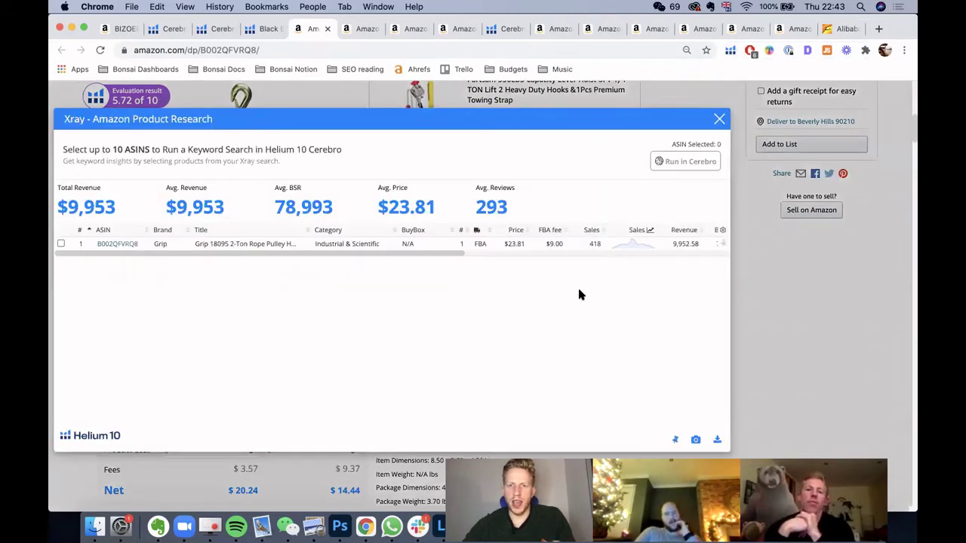
{"action": "left_click", "coordinate": [719, 119]}
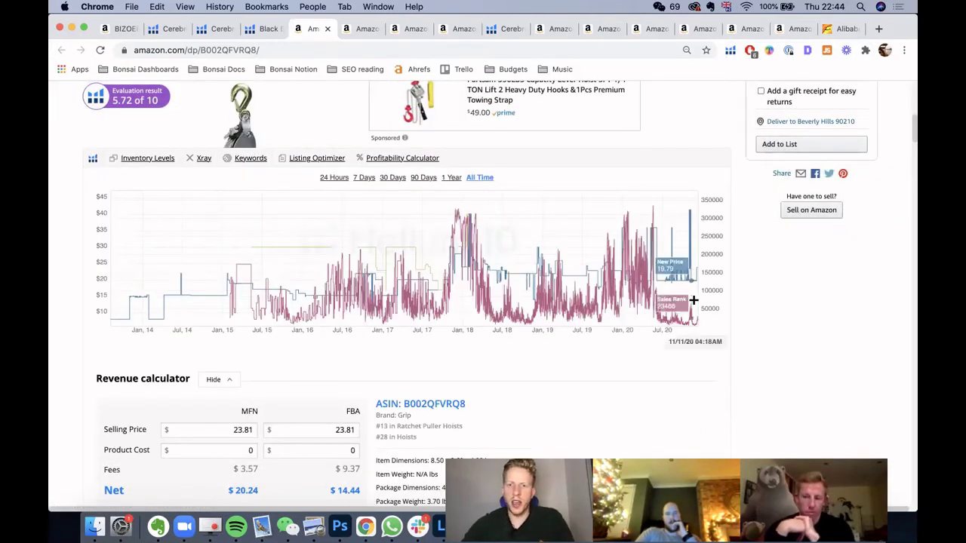
{"action": "left_click_drag", "start_coordinate": [596, 284], "coordinate": [724, 283]}
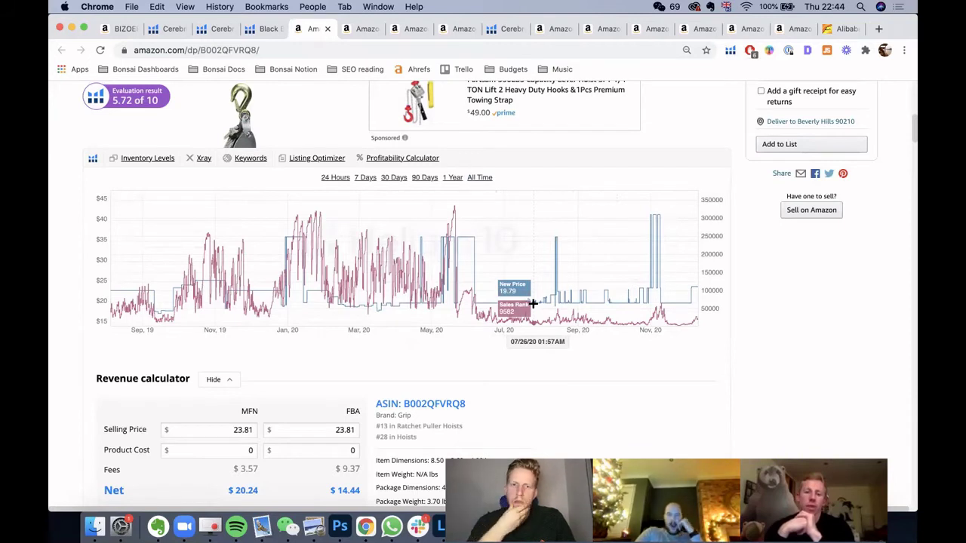
- Run a Cerebro keyword lookup for the hoist from its listing and review the ranking phrases and their search volumes
{"action": "left_click", "coordinate": [250, 159]}
{"action": "left_click", "coordinate": [298, 31]}
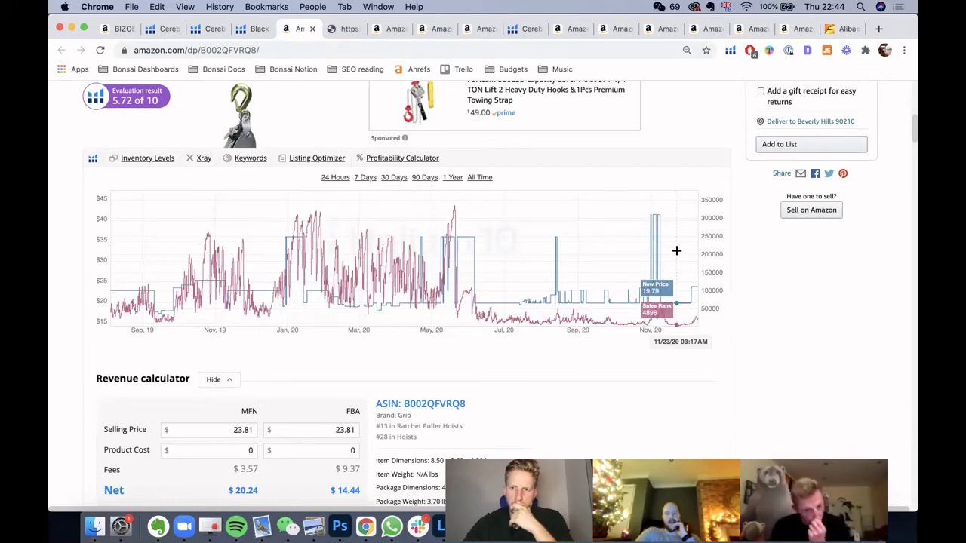
{"action": "left_click", "coordinate": [343, 28]}
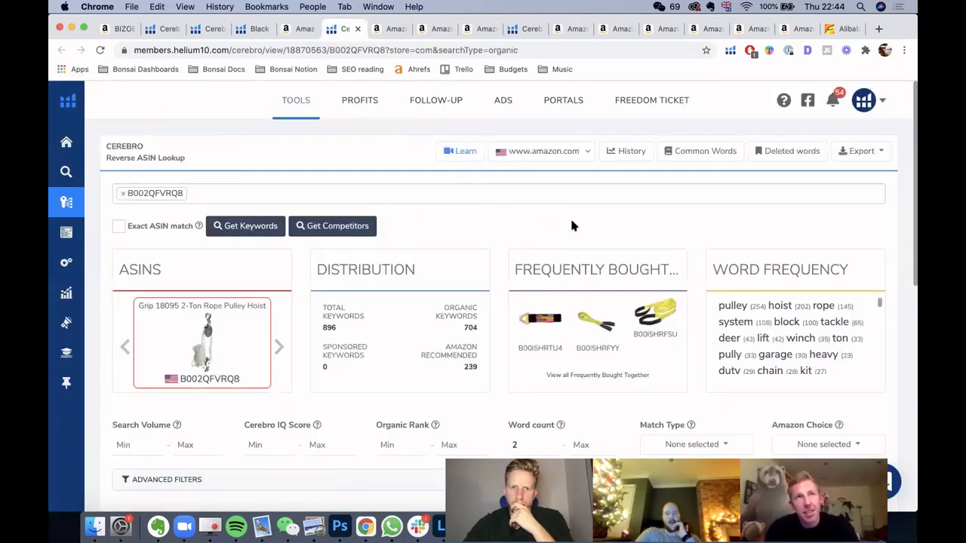
{"action": "scroll", "coordinate": [570, 218], "scroll_direction": "down", "scroll_amount": 4}
{"action": "scroll", "coordinate": [92, 256], "scroll_direction": "down", "scroll_amount": 4}
{"action": "scroll", "coordinate": [91, 273], "scroll_direction": "down", "scroll_amount": 5}
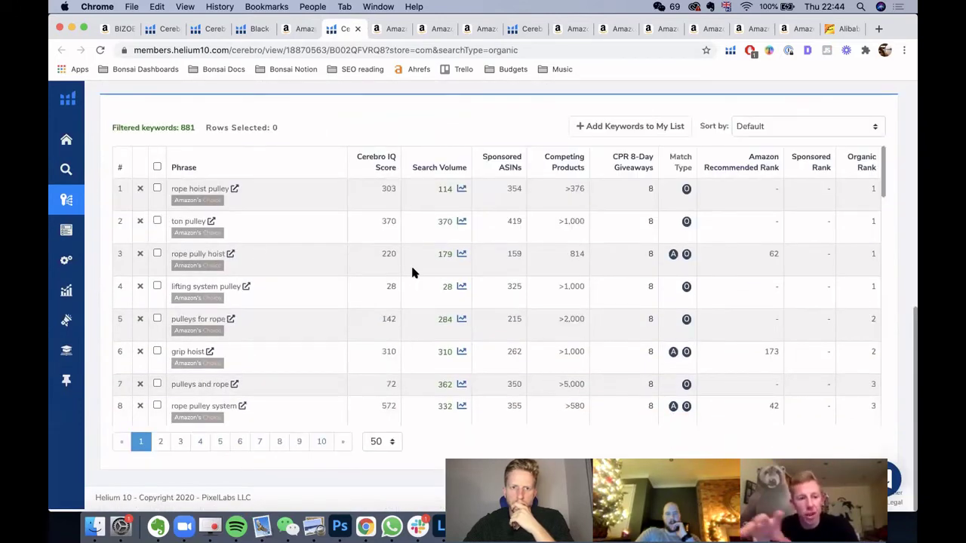
{"action": "scroll", "coordinate": [412, 271], "scroll_direction": "down", "scroll_amount": 6}
{"action": "scroll", "coordinate": [412, 272], "scroll_direction": "down", "scroll_amount": 5}
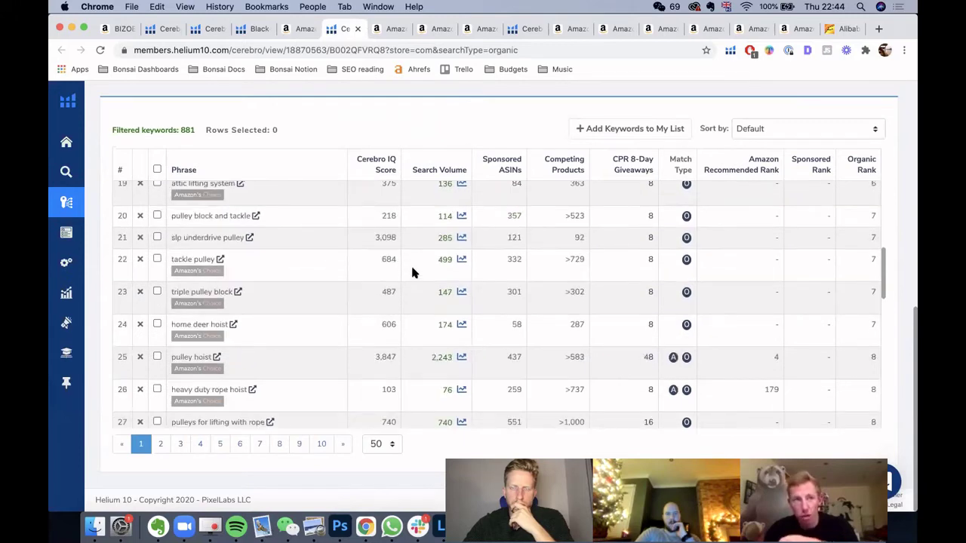
- Return to the hoist listing, set the history chart back to All Time and review the product details again
{"action": "left_click", "coordinate": [302, 31]}
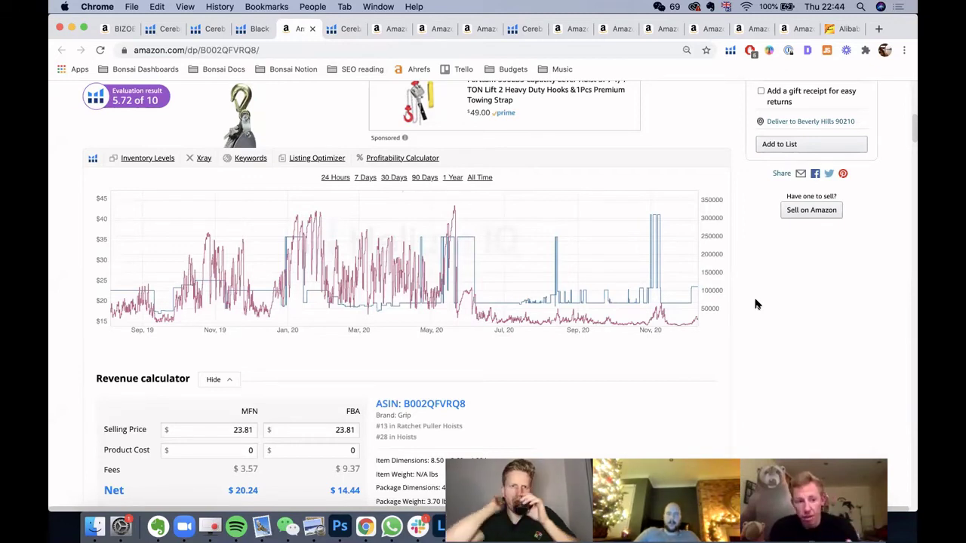
{"action": "left_click", "coordinate": [480, 177]}
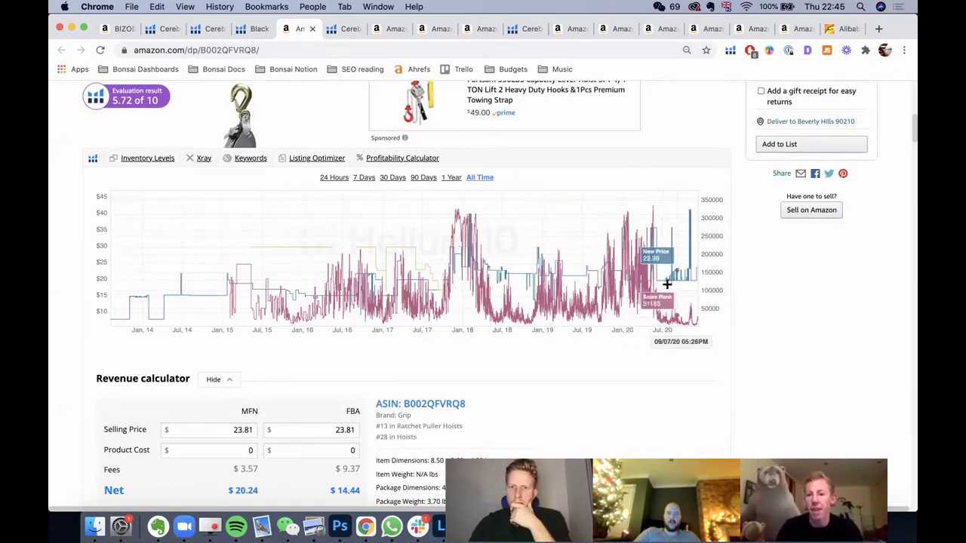
{"action": "scroll", "coordinate": [667, 284], "scroll_direction": "up", "scroll_amount": 5}
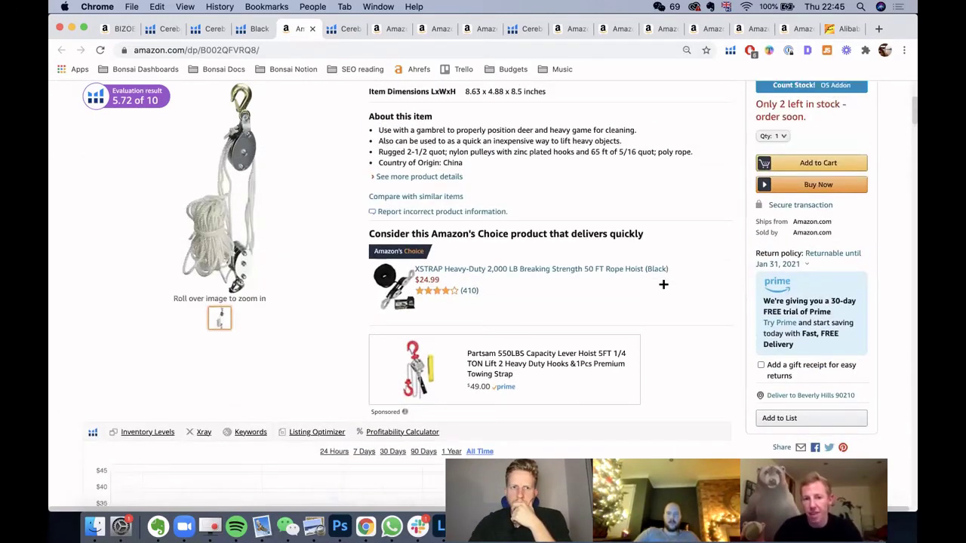
{"action": "scroll", "coordinate": [663, 284], "scroll_direction": "up", "scroll_amount": 1}
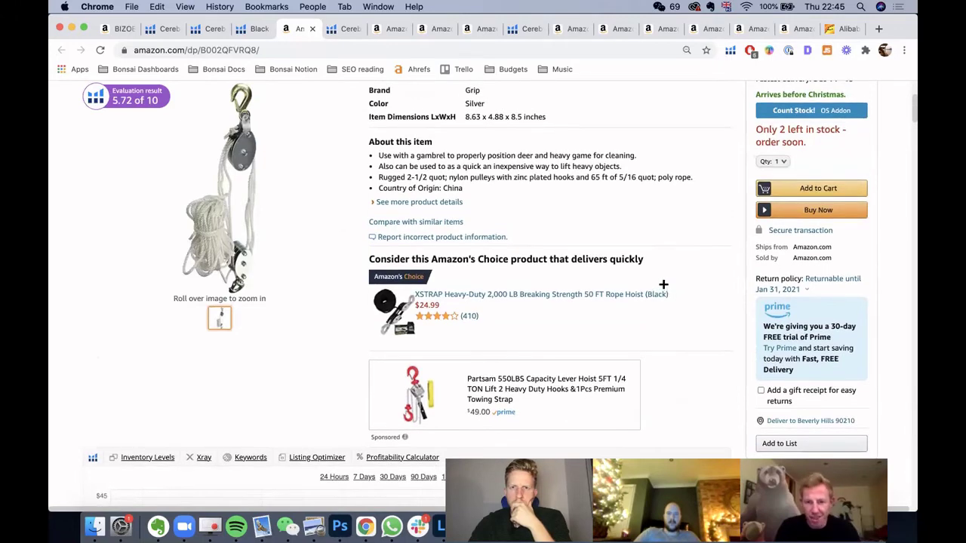
{"action": "scroll", "coordinate": [663, 283], "scroll_direction": "up", "scroll_amount": 1}
{"action": "scroll", "coordinate": [663, 283], "scroll_direction": "down", "scroll_amount": 5}
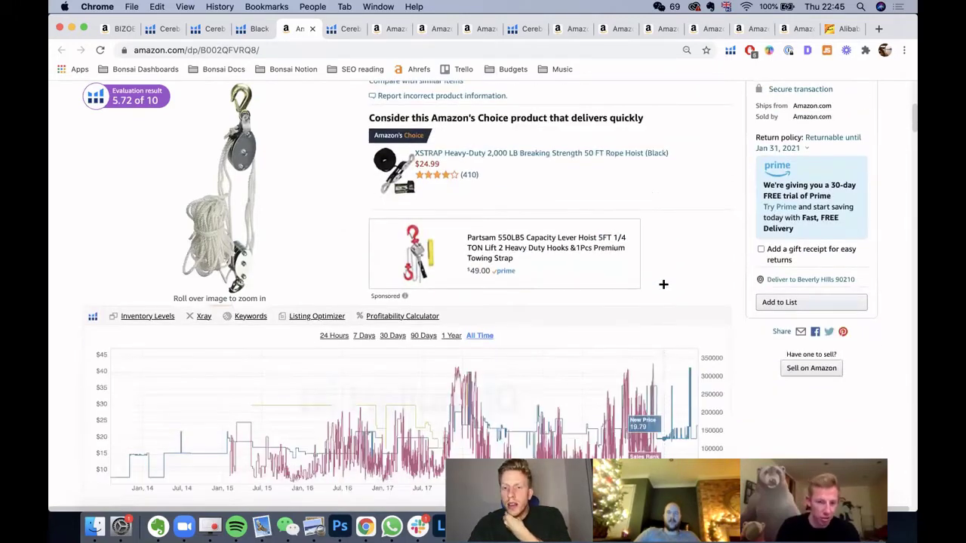
- Zoom the hoist's history chart in on roughly May 2019 to December 2020 and review its price and sales rank curves
{"action": "left_click_drag", "start_coordinate": [570, 302], "coordinate": [763, 332]}
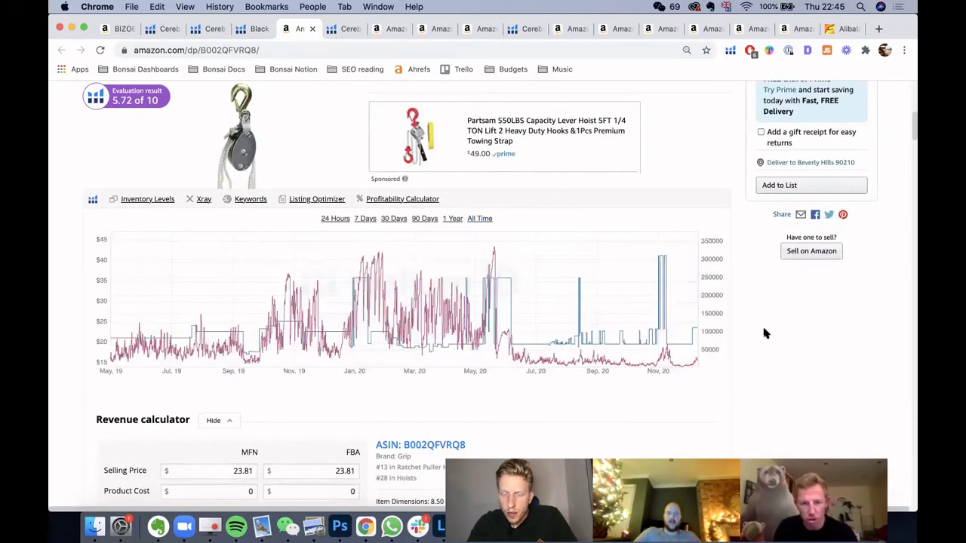
{"action": "scroll", "coordinate": [556, 338], "scroll_direction": "up", "scroll_amount": 3}
{"action": "scroll", "coordinate": [556, 339], "scroll_direction": "up", "scroll_amount": 6}
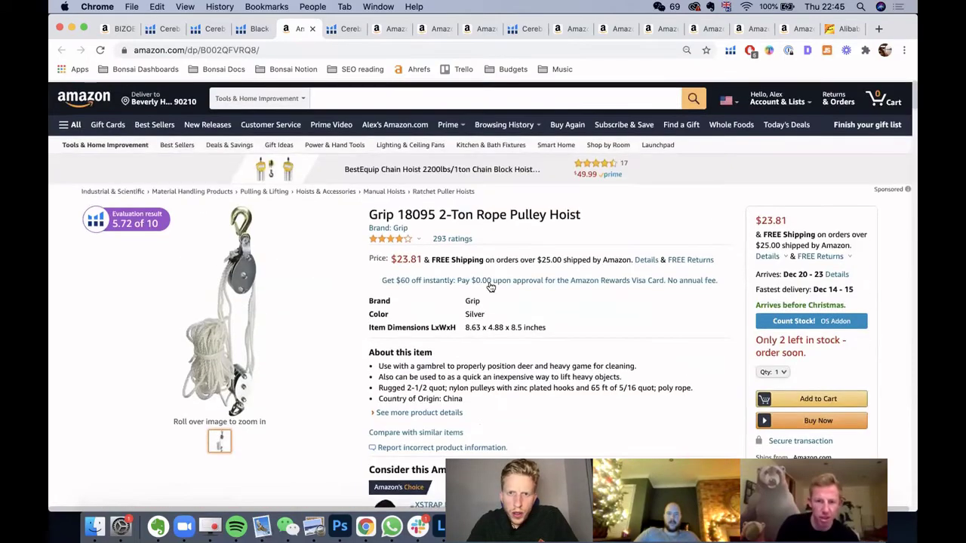
{"action": "scroll", "coordinate": [531, 247], "scroll_direction": "down", "scroll_amount": 10}
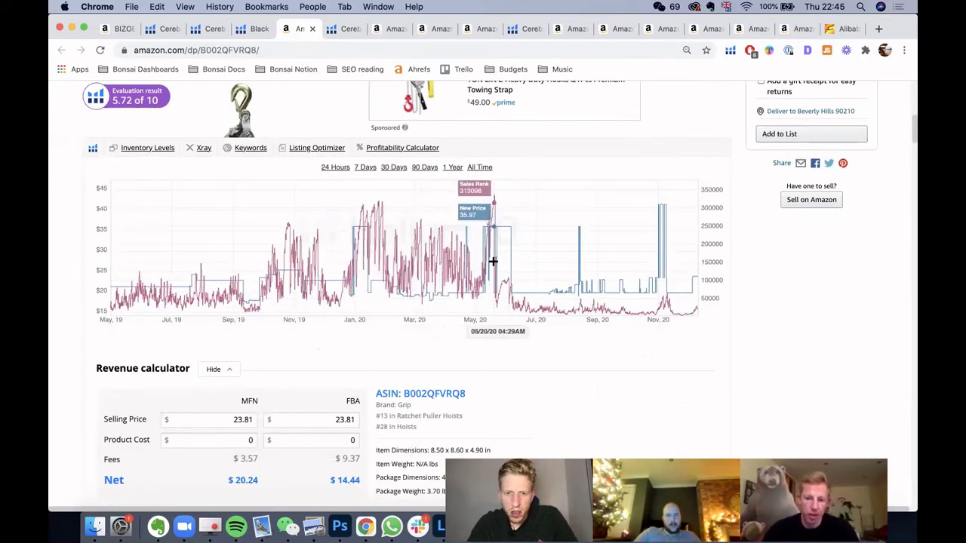
{"action": "scroll", "coordinate": [493, 261], "scroll_direction": "up", "scroll_amount": 5}
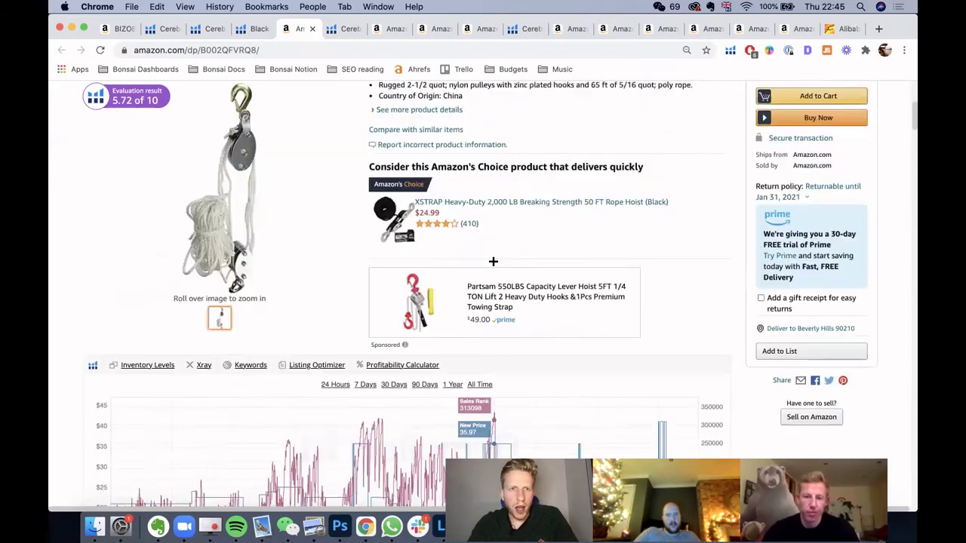
{"action": "scroll", "coordinate": [493, 261], "scroll_direction": "down", "scroll_amount": 5}
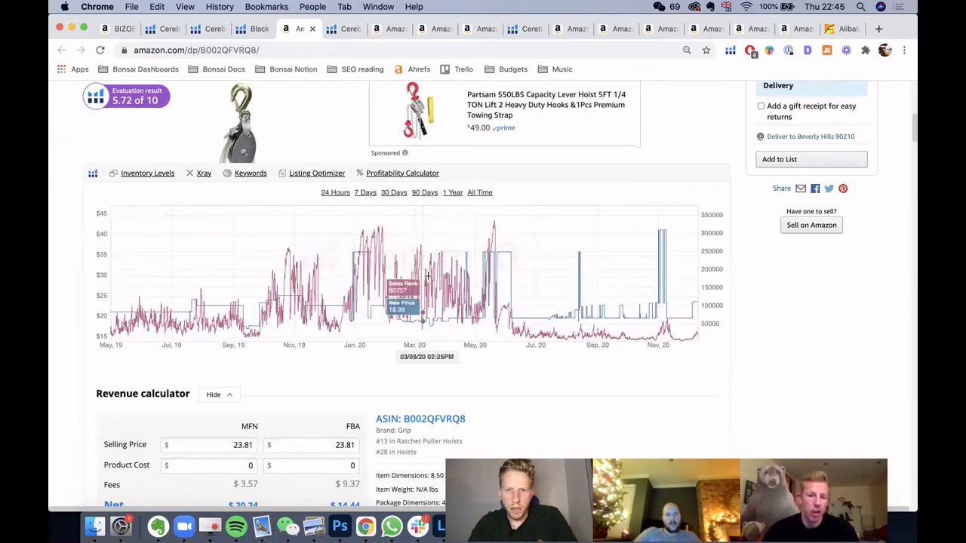
{"action": "scroll", "coordinate": [597, 297], "scroll_direction": "up", "scroll_amount": 5}
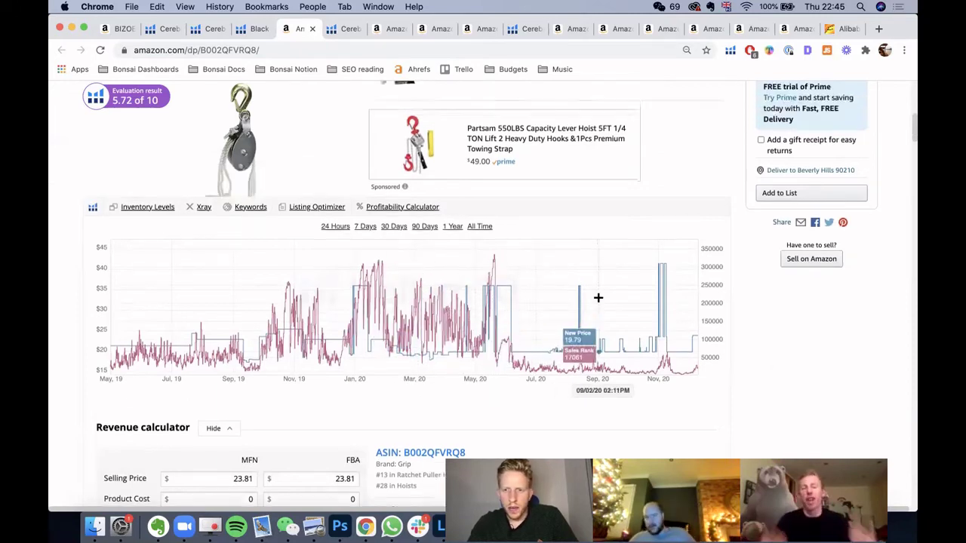
{"action": "scroll", "coordinate": [504, 303], "scroll_direction": "down", "scroll_amount": 3}
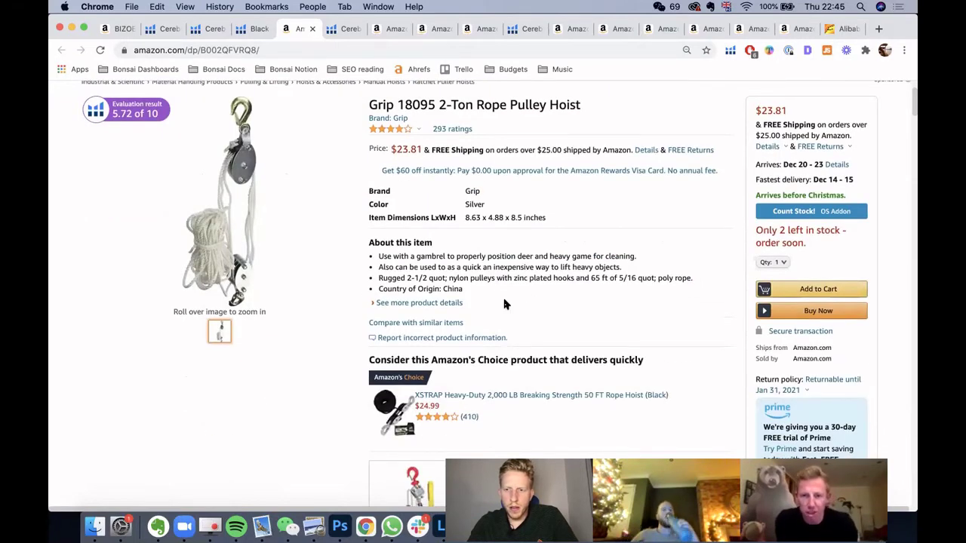
- Inspect the hoist's main image and read the About this item bullets up close, highlighting the one about gambrel use
{"action": "scroll", "coordinate": [504, 303], "scroll_direction": "up", "scroll_amount": 1}
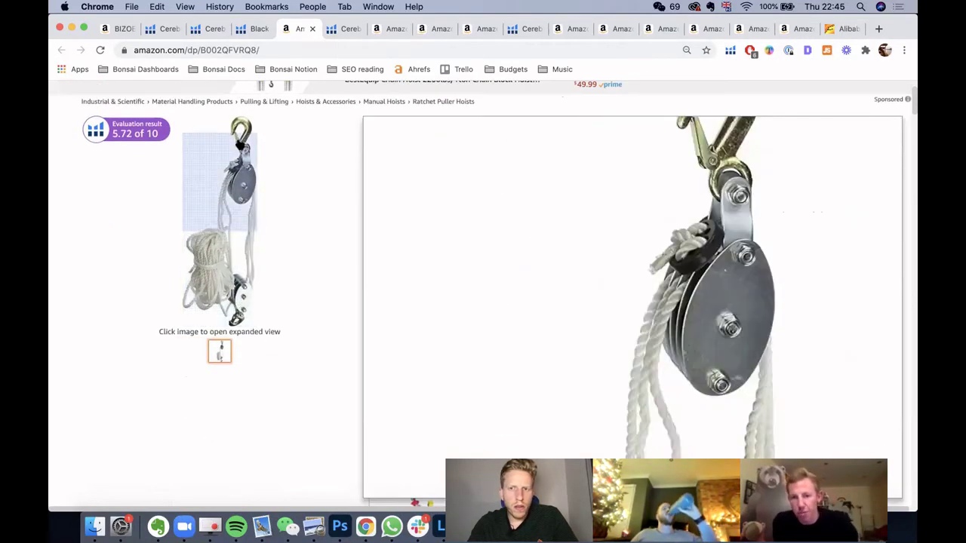
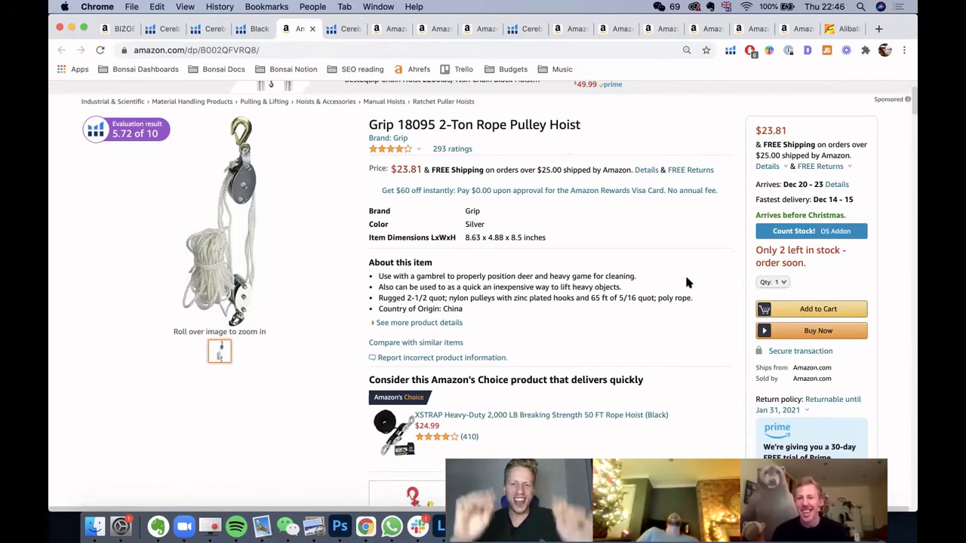
{"action": "scroll", "coordinate": [675, 285], "scroll_direction": "up", "scroll_amount": 3}
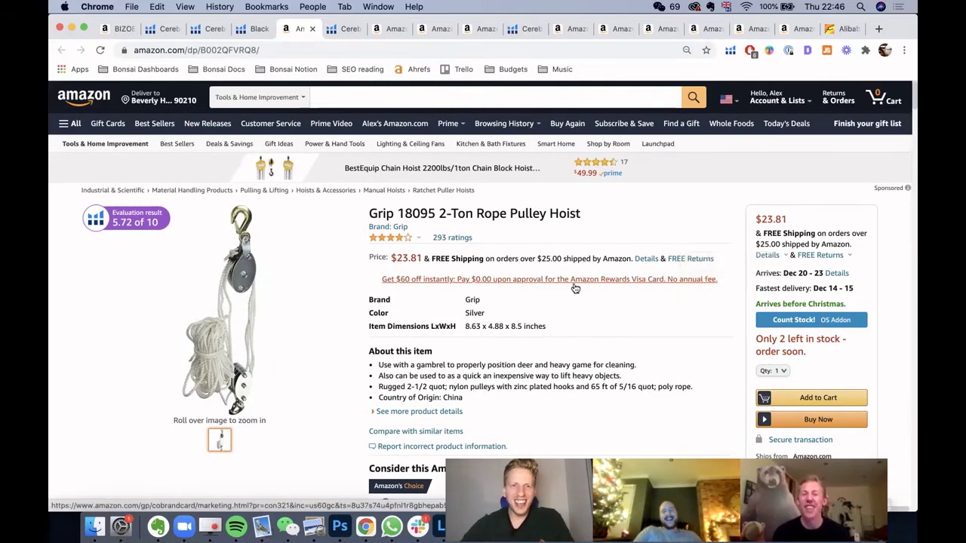
{"action": "scroll", "coordinate": [645, 294], "scroll_direction": "down", "scroll_amount": 2}
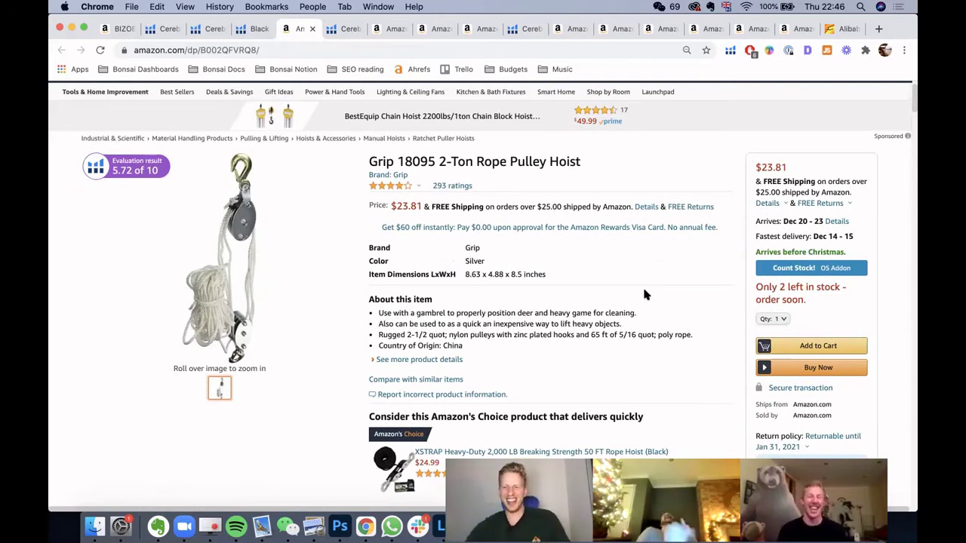
{"action": "scroll", "coordinate": [442, 172], "scroll_direction": "up", "scroll_amount": 2}
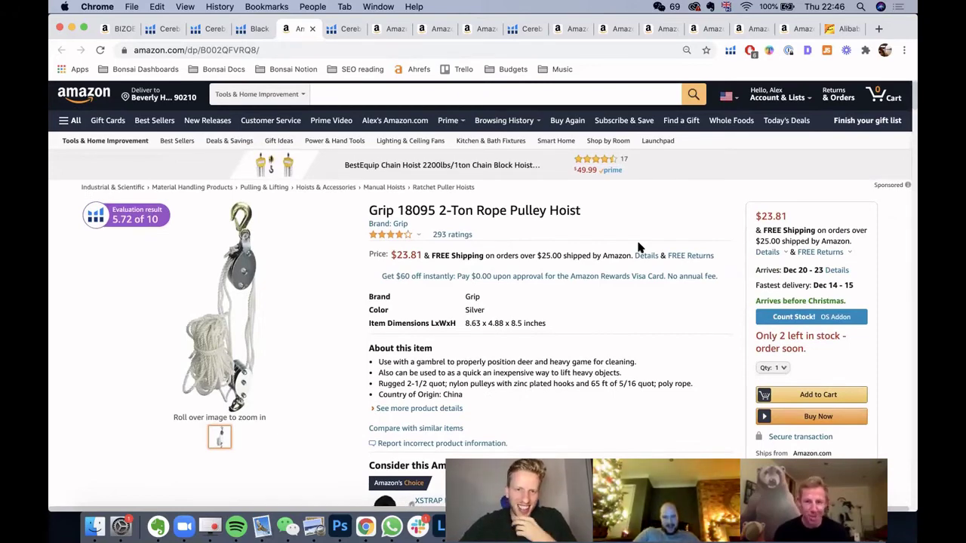
{"action": "scroll", "coordinate": [638, 245], "scroll_direction": "down", "scroll_amount": 2}
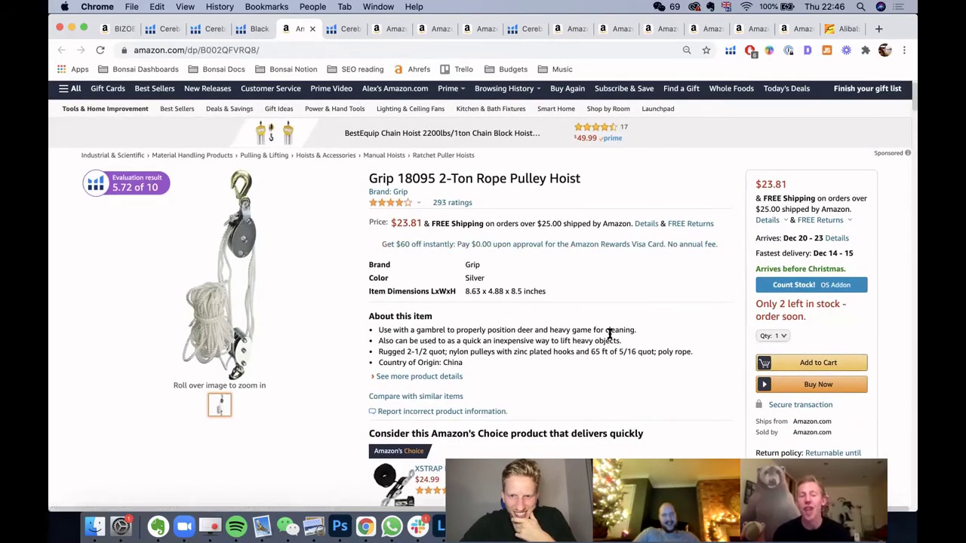
{"action": "left_click_drag", "start_coordinate": [636, 332], "coordinate": [384, 326]}
{"action": "left_click", "coordinate": [384, 326]}
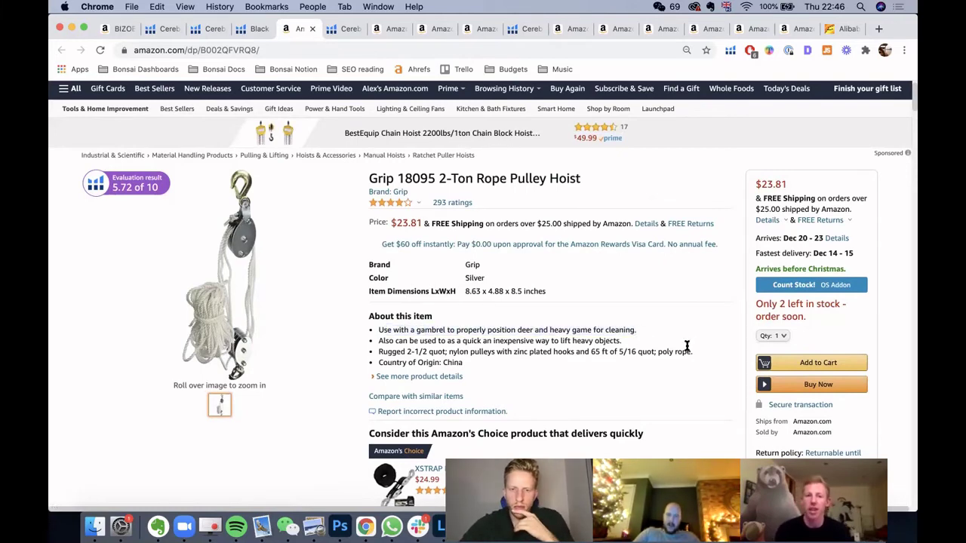
{"action": "scroll", "coordinate": [687, 346], "scroll_direction": "up", "scroll_amount": 5}
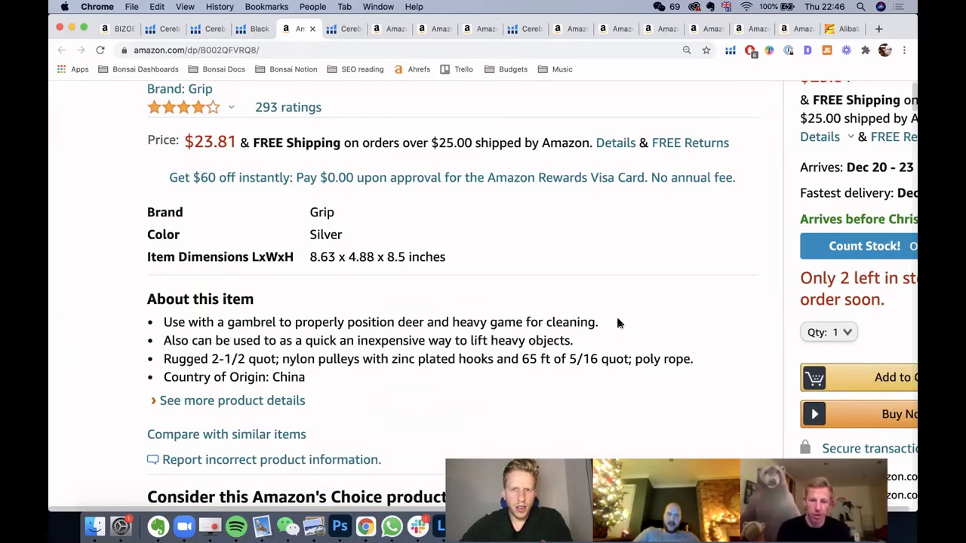
{"action": "scroll", "coordinate": [617, 323], "scroll_direction": "down", "scroll_amount": 1}
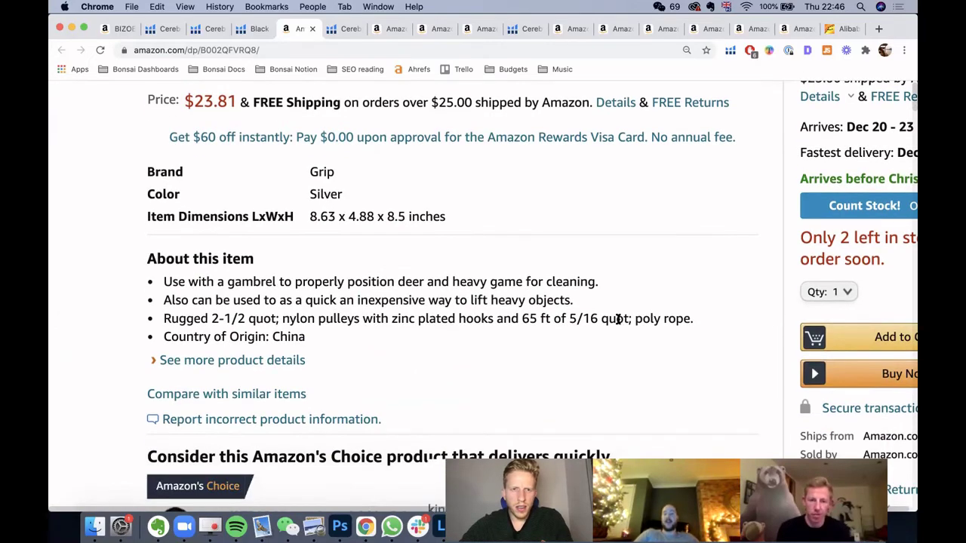
{"action": "scroll", "coordinate": [617, 320], "scroll_direction": "down", "scroll_amount": 1}
{"action": "key", "text": "super+0"}
- Look through the rest of the hoist listing: revenue calculator, frequently bought together, similar items, product information, customer questions and review summary
{"action": "scroll", "coordinate": [617, 323], "scroll_direction": "down", "scroll_amount": 5}
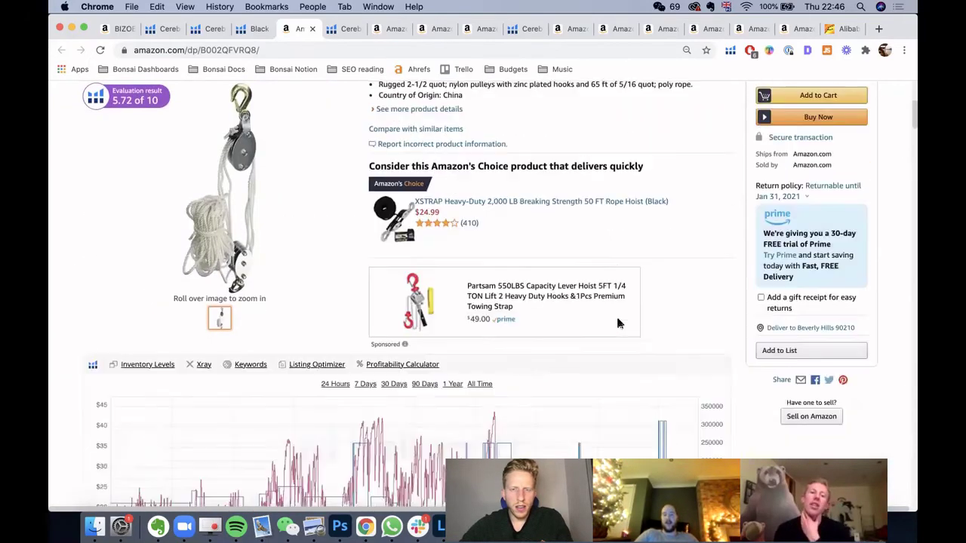
{"action": "scroll", "coordinate": [617, 323], "scroll_direction": "down", "scroll_amount": 4}
{"action": "scroll", "coordinate": [617, 323], "scroll_direction": "down", "scroll_amount": 3}
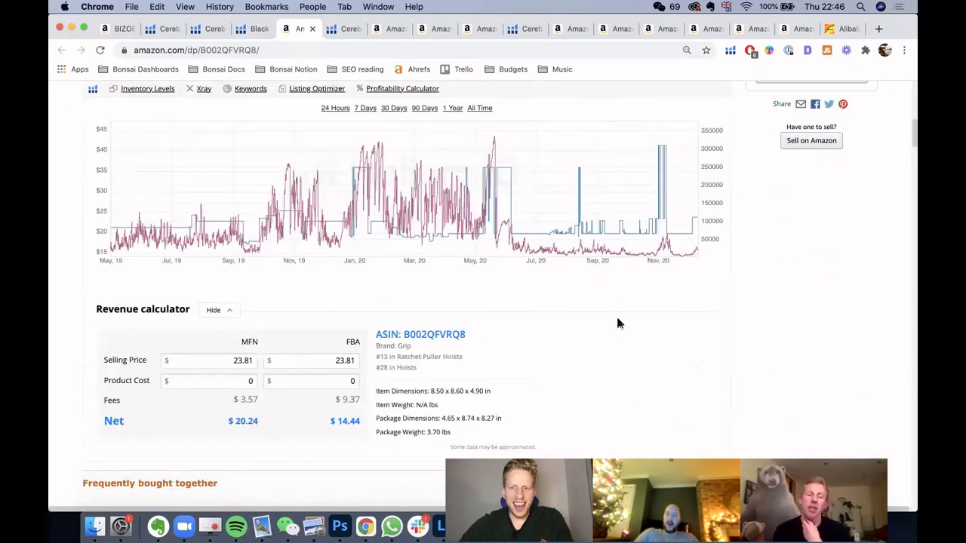
{"action": "scroll", "coordinate": [617, 323], "scroll_direction": "down", "scroll_amount": 5}
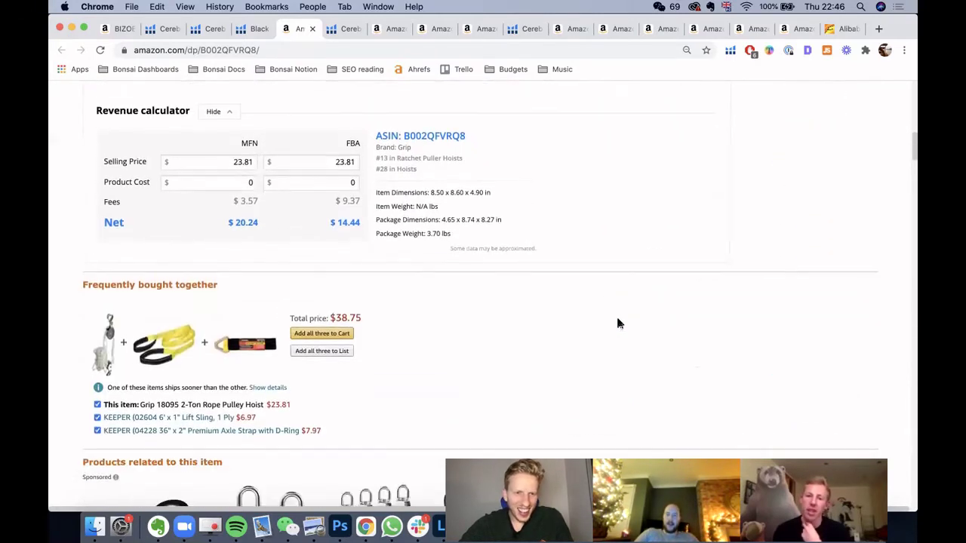
{"action": "scroll", "coordinate": [617, 322], "scroll_direction": "down", "scroll_amount": 2}
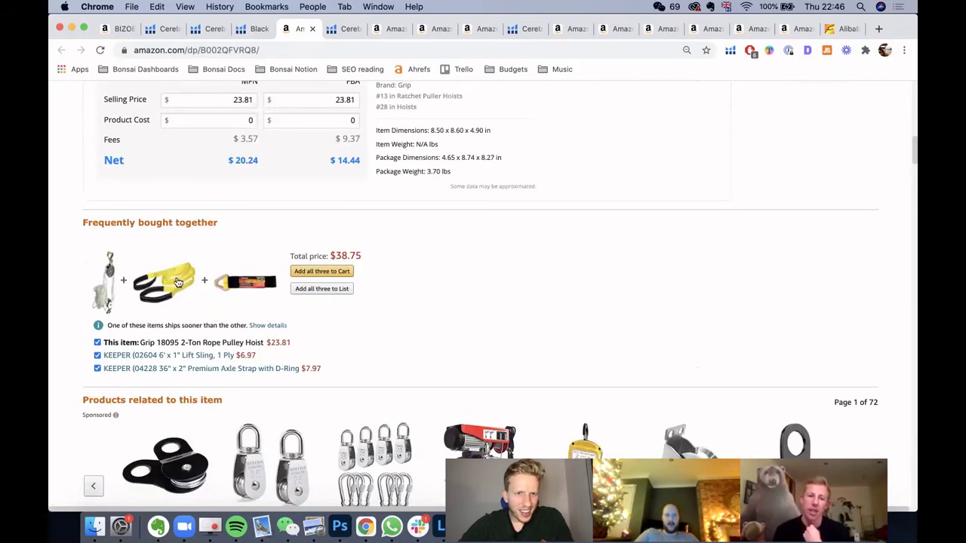
{"action": "scroll", "coordinate": [465, 284], "scroll_direction": "down", "scroll_amount": 10}
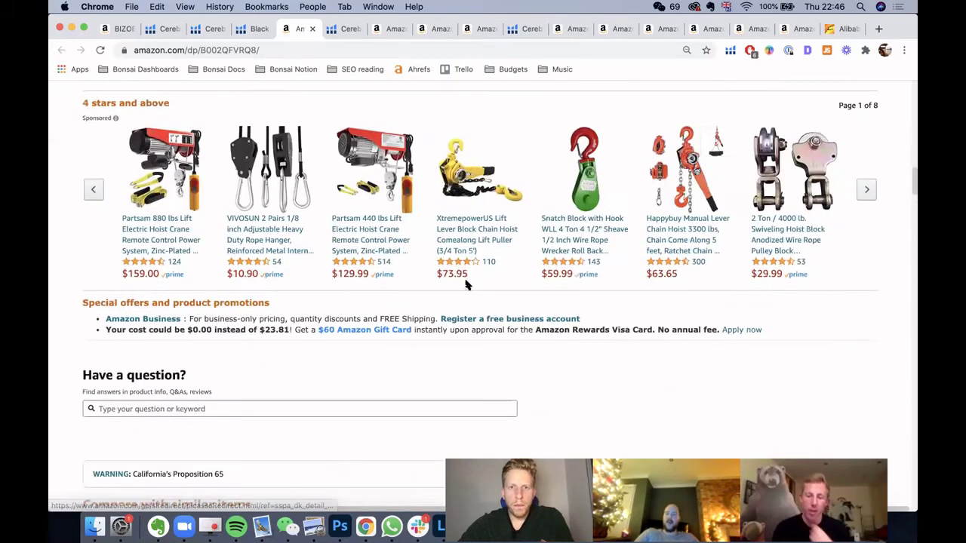
{"action": "scroll", "coordinate": [466, 284], "scroll_direction": "down", "scroll_amount": 7}
{"action": "scroll", "coordinate": [466, 285], "scroll_direction": "up", "scroll_amount": 4}
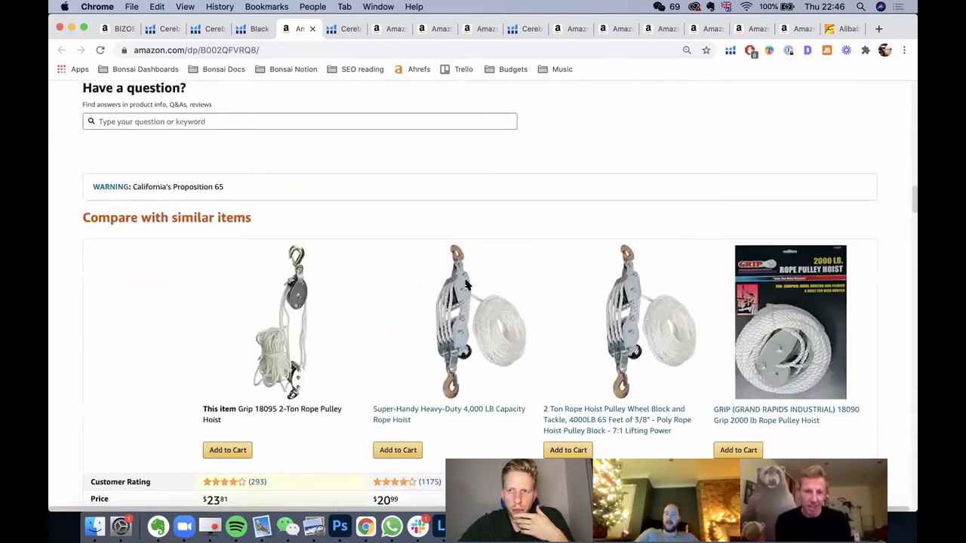
{"action": "scroll", "coordinate": [466, 284], "scroll_direction": "down", "scroll_amount": 5}
{"action": "scroll", "coordinate": [466, 284], "scroll_direction": "down", "scroll_amount": 15}
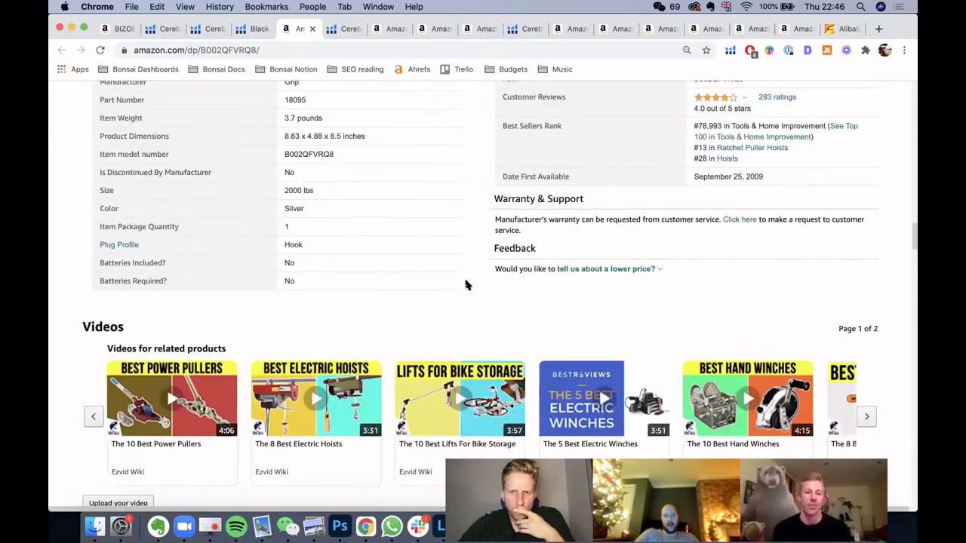
{"action": "scroll", "coordinate": [465, 285], "scroll_direction": "up", "scroll_amount": 1}
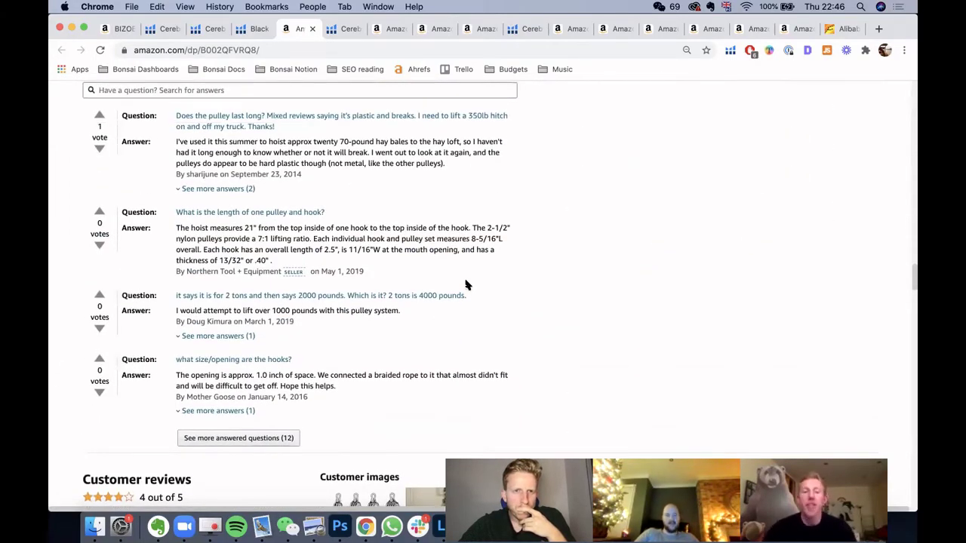
{"action": "scroll", "coordinate": [465, 285], "scroll_direction": "down", "scroll_amount": 4}
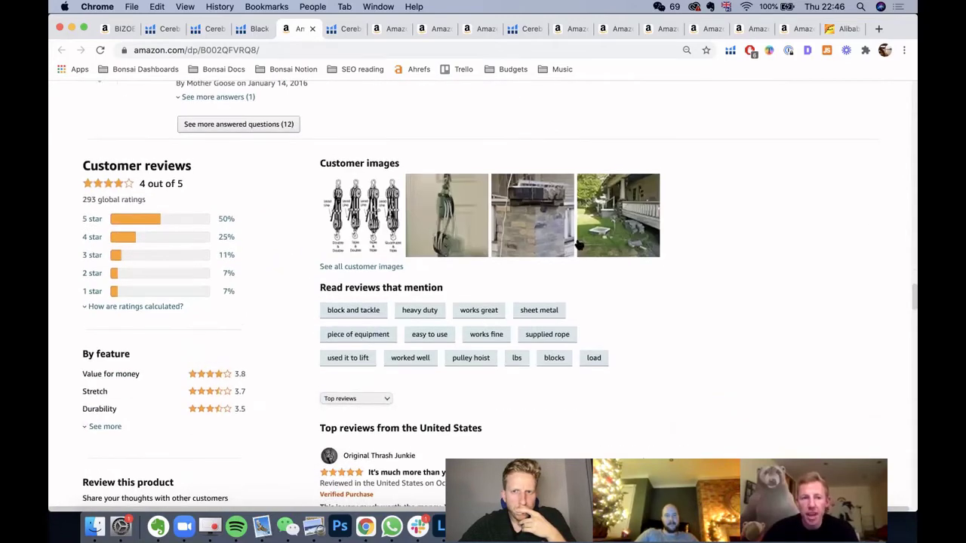
- View the customer photo of the damaged porch, step through the next two review images, and close the gallery
{"action": "left_click", "coordinate": [618, 227]}
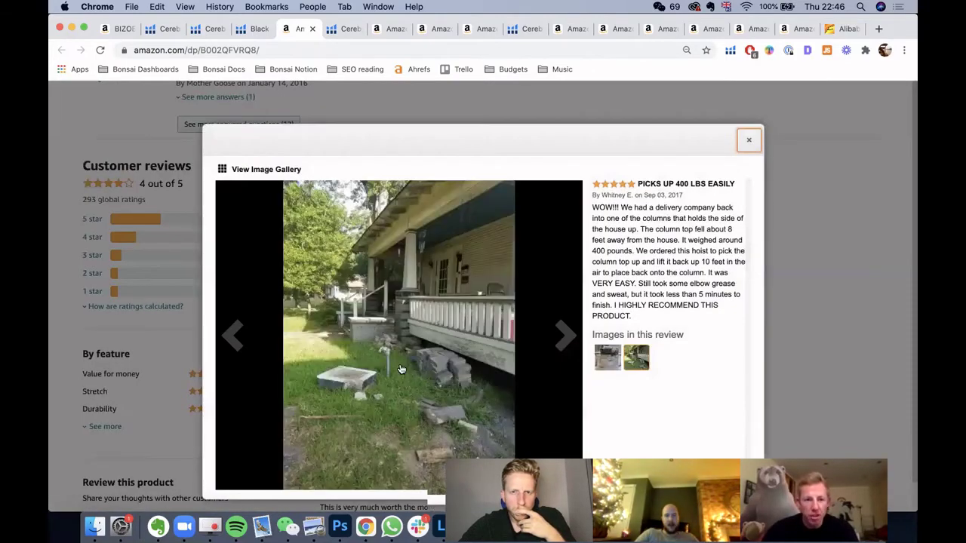
{"action": "scroll", "coordinate": [402, 370], "scroll_direction": "up", "scroll_amount": 5}
{"action": "scroll", "coordinate": [401, 369], "scroll_direction": "down", "scroll_amount": 5}
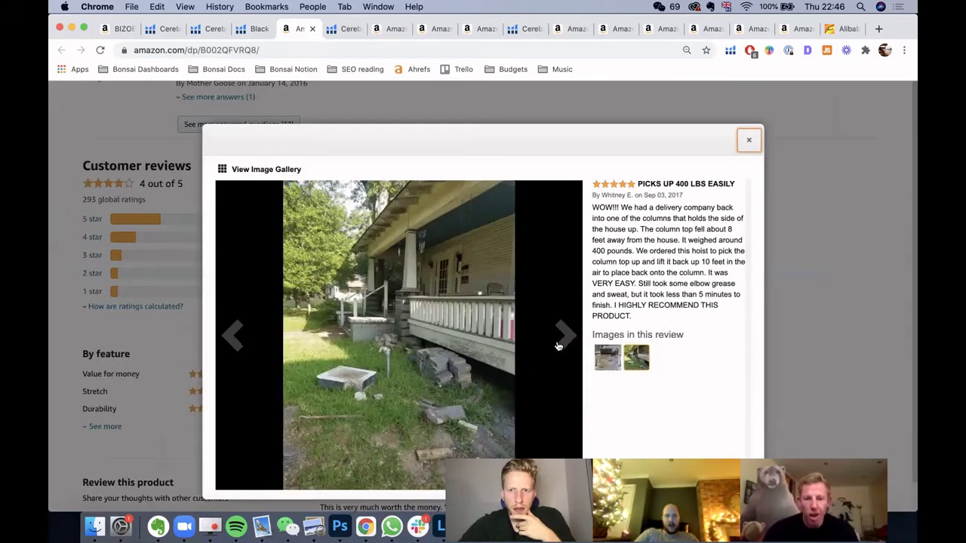
{"action": "left_click", "coordinate": [560, 336]}
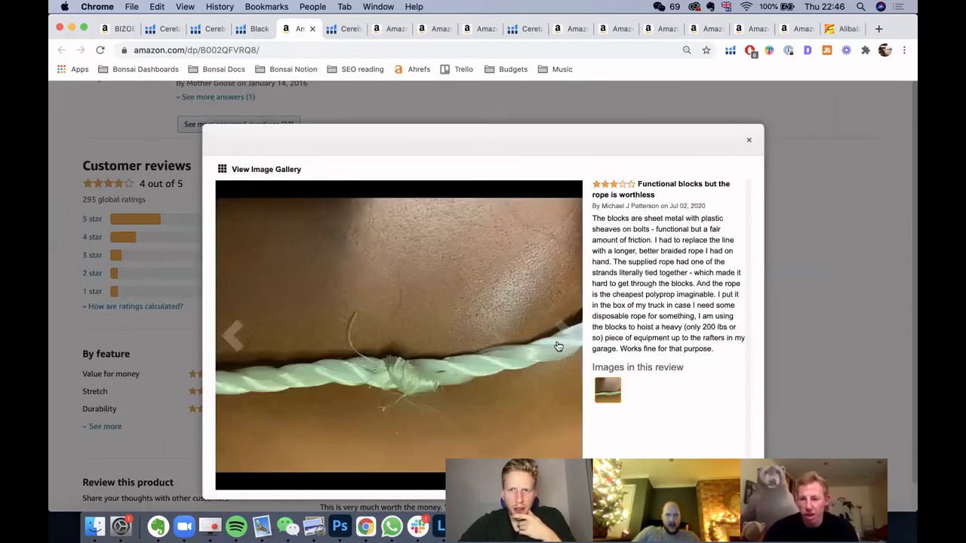
{"action": "left_click", "coordinate": [558, 345]}
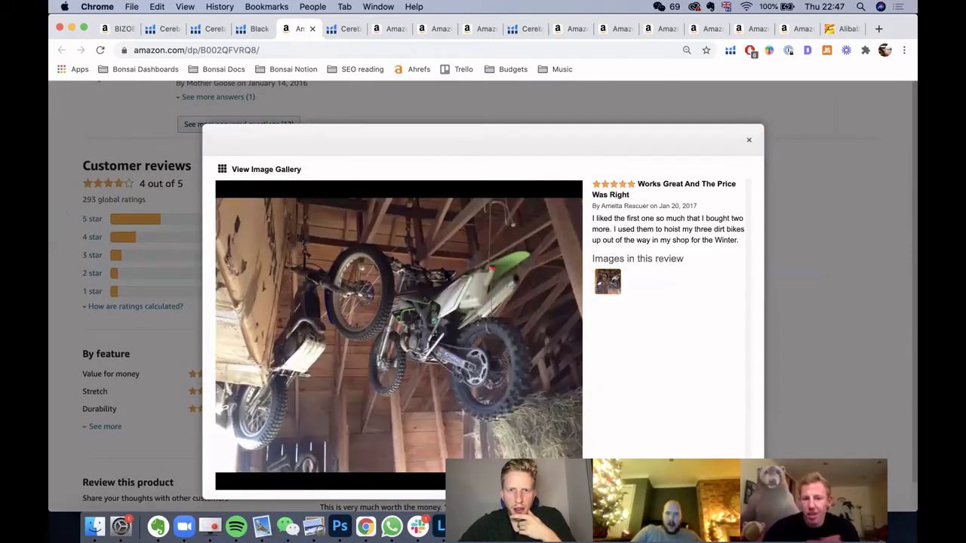
{"action": "scroll", "coordinate": [402, 369], "scroll_direction": "up", "scroll_amount": 5}
{"action": "scroll", "coordinate": [401, 370], "scroll_direction": "down", "scroll_amount": 5}
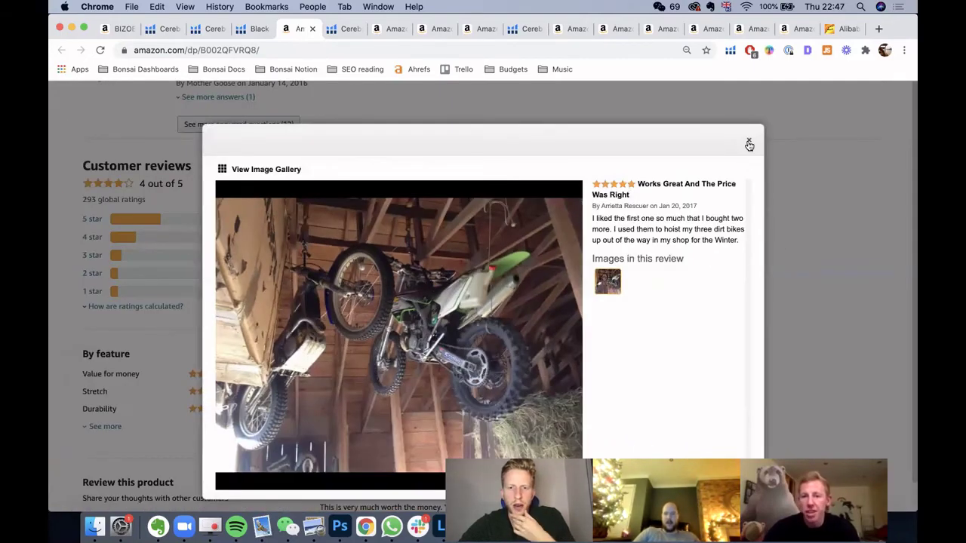
{"action": "left_click", "coordinate": [749, 143]}
{"action": "scroll", "coordinate": [740, 187], "scroll_direction": "down", "scroll_amount": 4}
{"action": "scroll", "coordinate": [740, 186], "scroll_direction": "up", "scroll_amount": 10}
{"action": "scroll", "coordinate": [742, 215], "scroll_direction": "up", "scroll_amount": 10}
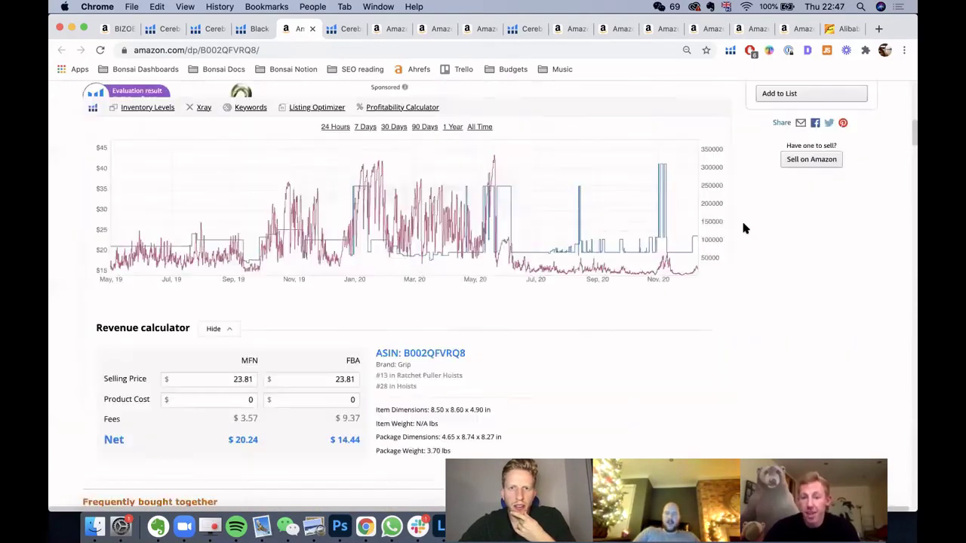
{"action": "scroll", "coordinate": [743, 227], "scroll_direction": "down", "scroll_amount": 10}
{"action": "scroll", "coordinate": [743, 226], "scroll_direction": "down", "scroll_amount": 5}
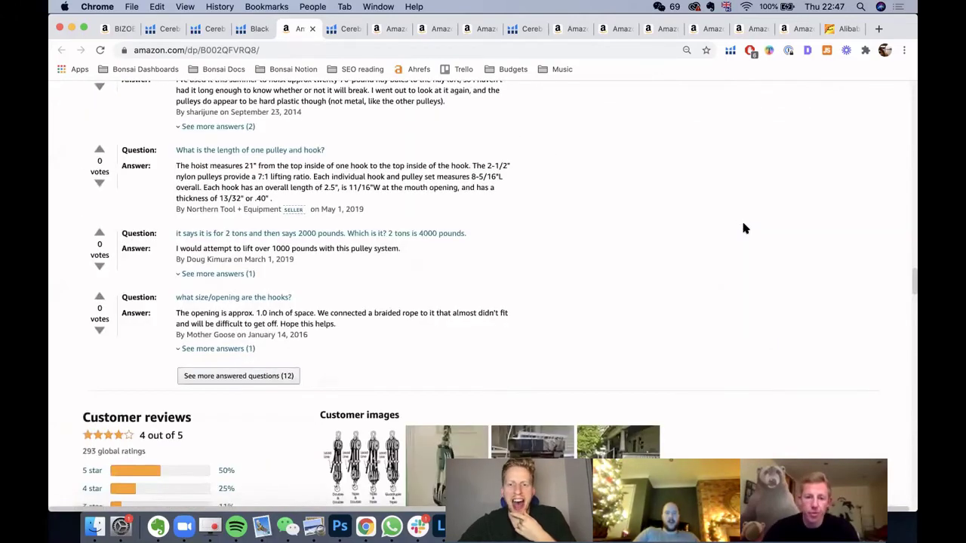
{"action": "scroll", "coordinate": [743, 226], "scroll_direction": "up", "scroll_amount": 15}
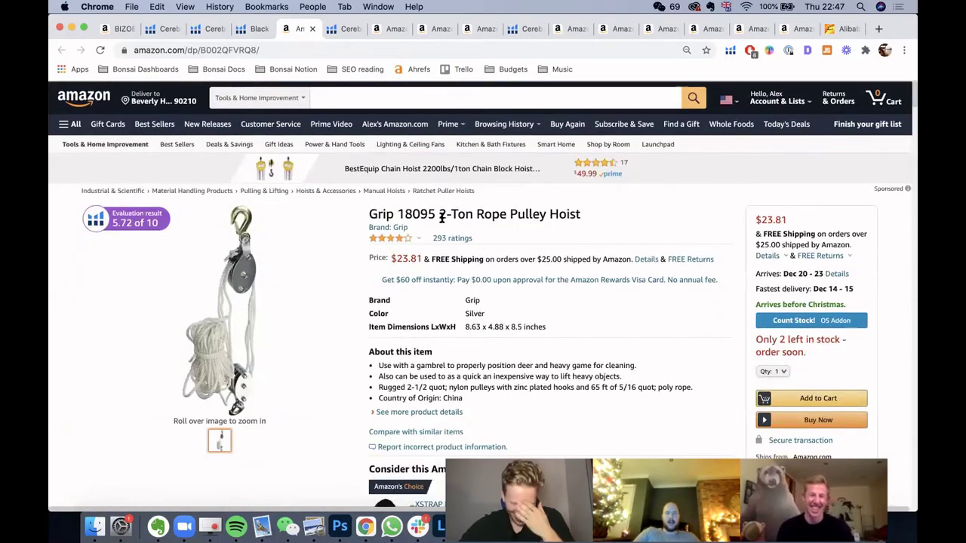
- Return to the Black Box product results and open results page 4
{"action": "left_click", "coordinate": [253, 34]}
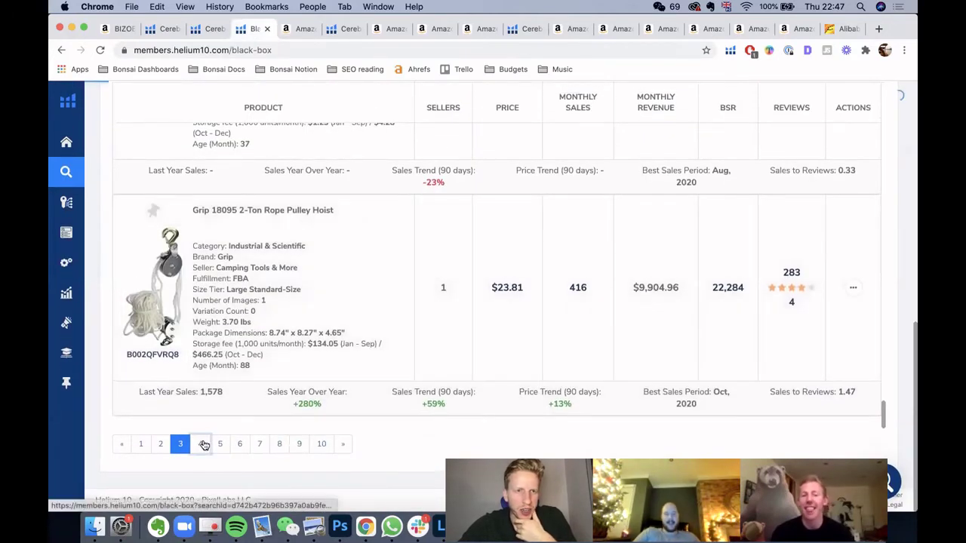
{"action": "left_click", "coordinate": [203, 445]}
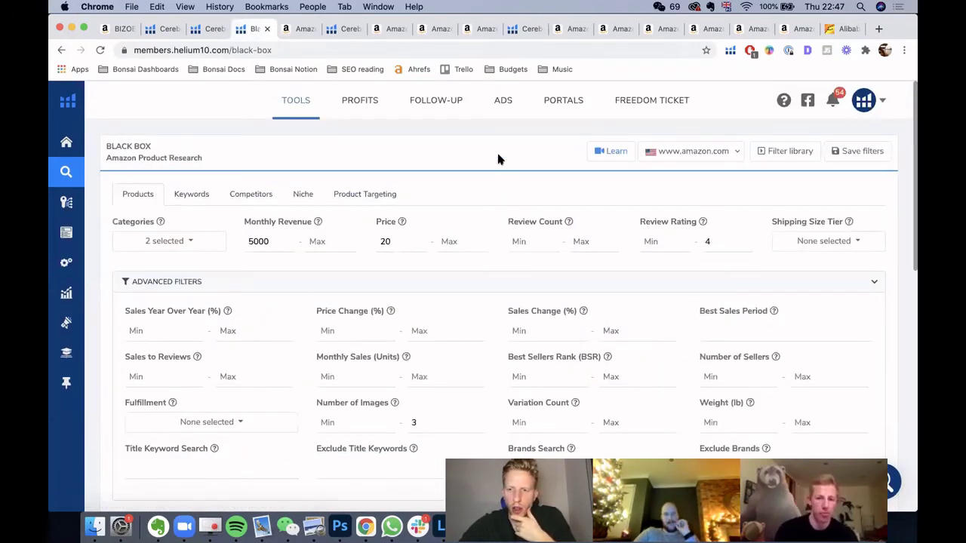
- Browse the product results on page 4, from the cold air intake down to the Diversitech condensate drain pan
{"action": "scroll", "coordinate": [497, 160], "scroll_direction": "down", "scroll_amount": 10}
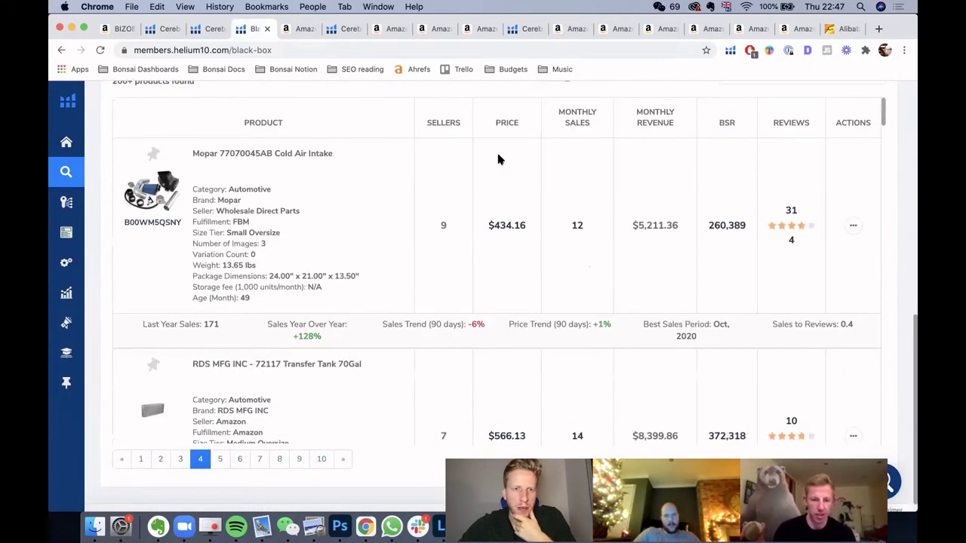
{"action": "scroll", "coordinate": [528, 311], "scroll_direction": "down", "scroll_amount": 8}
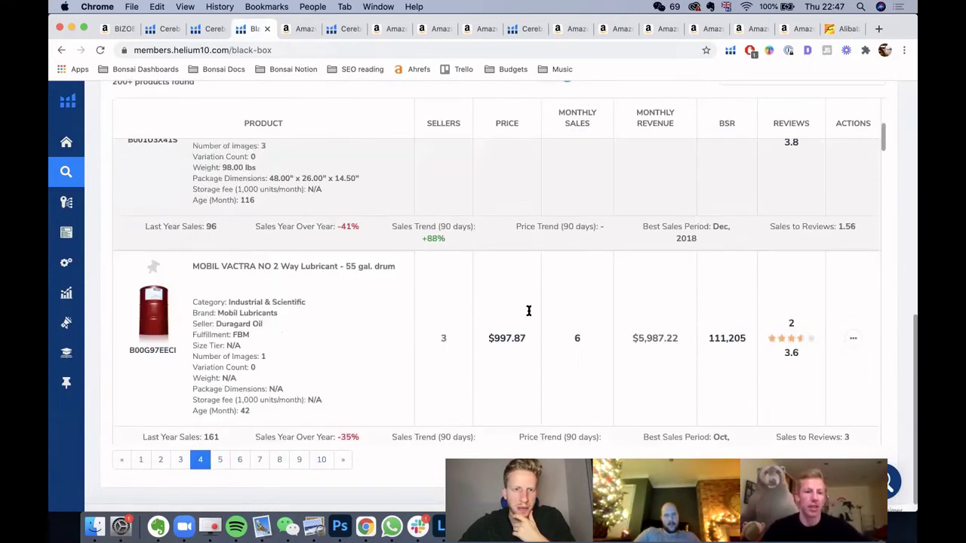
{"action": "scroll", "coordinate": [528, 314], "scroll_direction": "down", "scroll_amount": 8}
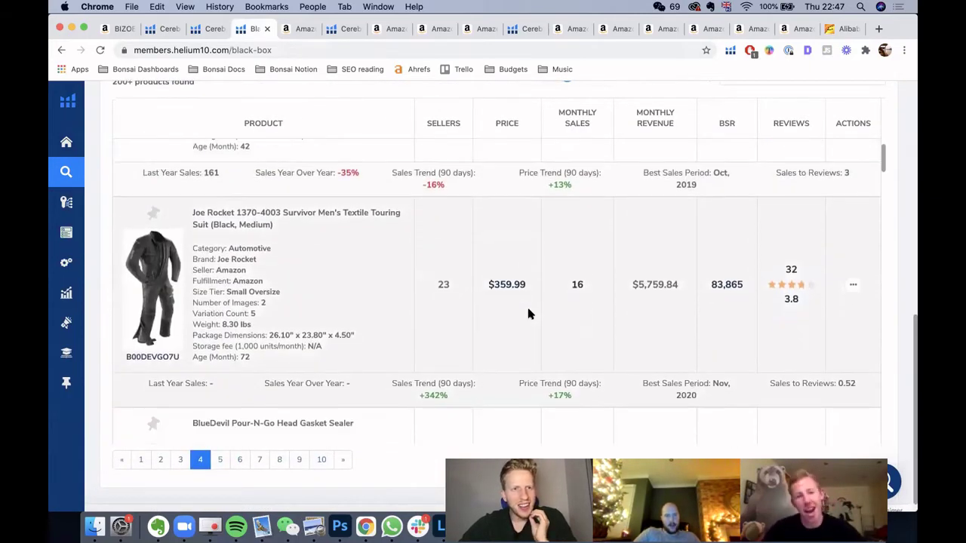
{"action": "scroll", "coordinate": [528, 314], "scroll_direction": "down", "scroll_amount": 4}
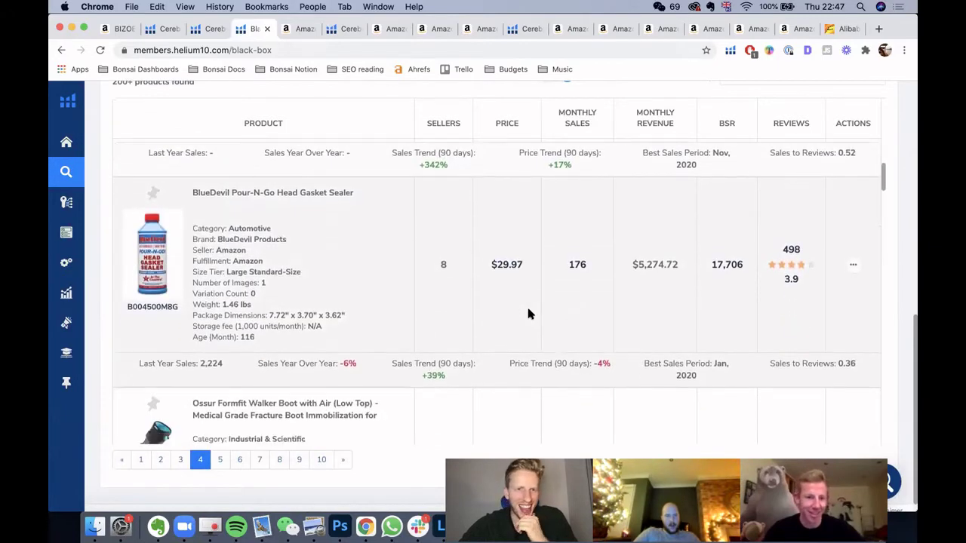
{"action": "scroll", "coordinate": [529, 313], "scroll_direction": "down", "scroll_amount": 10}
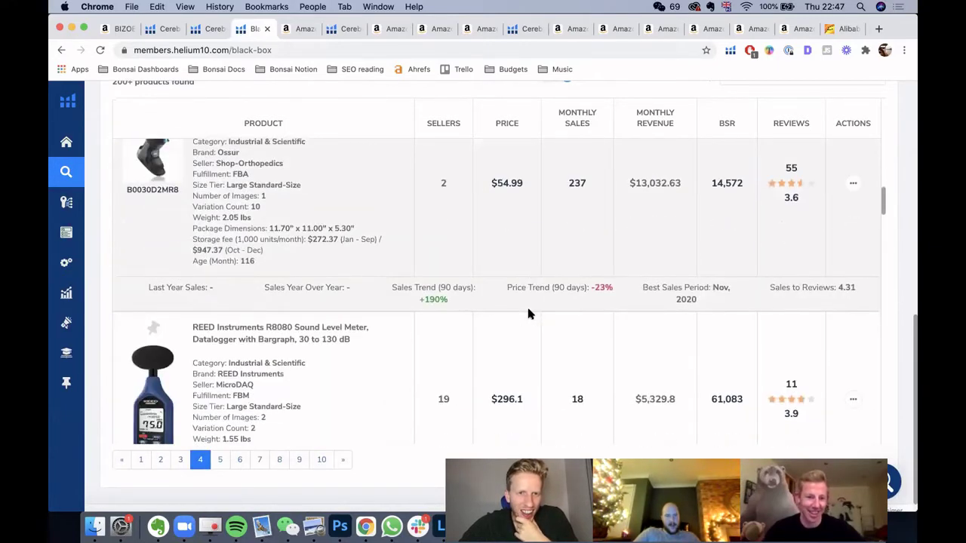
{"action": "scroll", "coordinate": [528, 314], "scroll_direction": "down", "scroll_amount": 9}
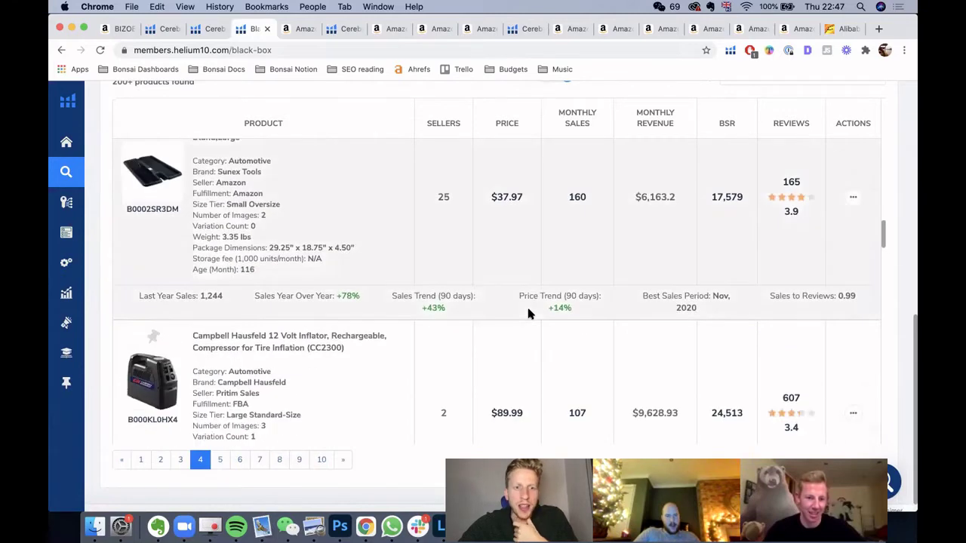
{"action": "scroll", "coordinate": [528, 314], "scroll_direction": "down", "scroll_amount": 9}
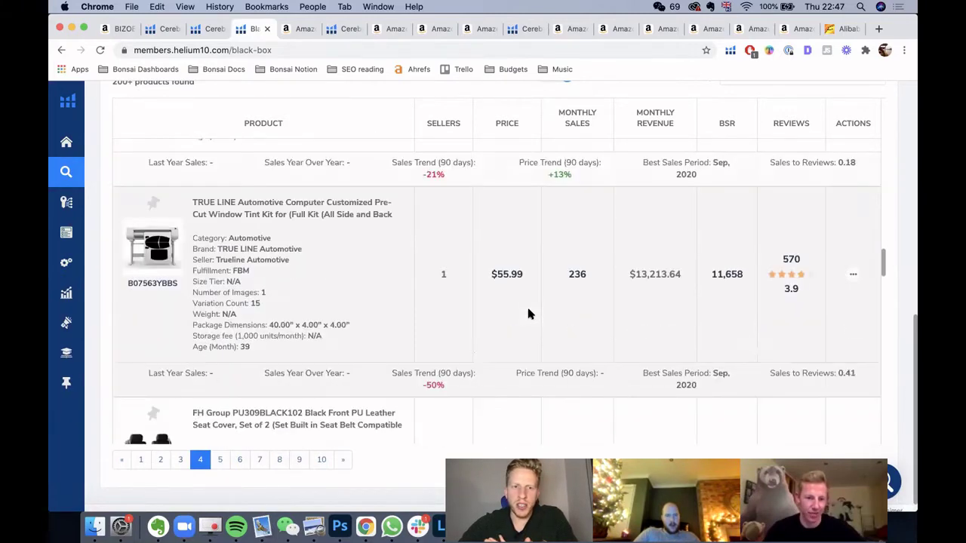
{"action": "scroll", "coordinate": [529, 314], "scroll_direction": "down", "scroll_amount": 9}
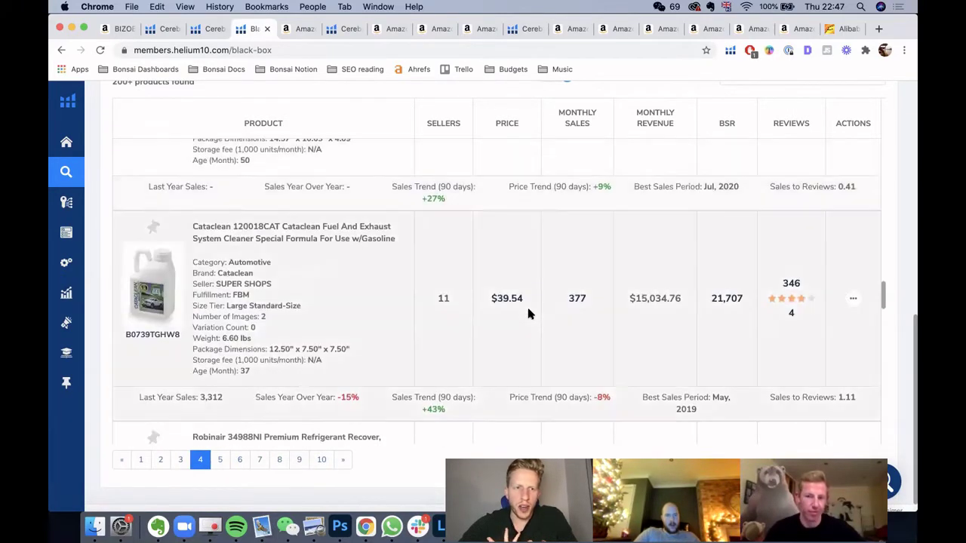
{"action": "scroll", "coordinate": [528, 314], "scroll_direction": "down", "scroll_amount": 9}
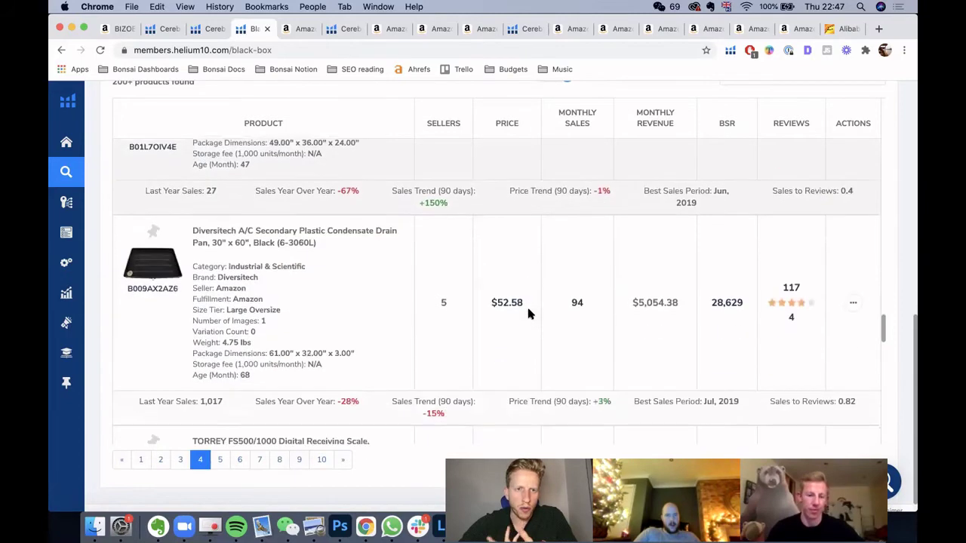
- Open the Amazon listing of the Diversitech condensate drain pan and switch its price and sales rank chart to All Time
{"action": "scroll", "coordinate": [528, 314], "scroll_direction": "up", "scroll_amount": 7}
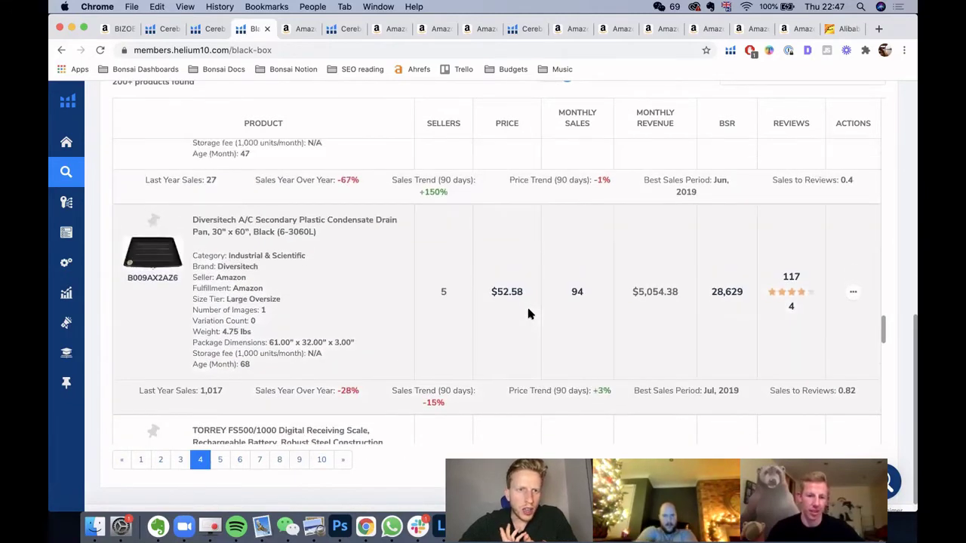
{"action": "left_click", "coordinate": [853, 292]}
{"action": "left_click", "coordinate": [791, 340]}
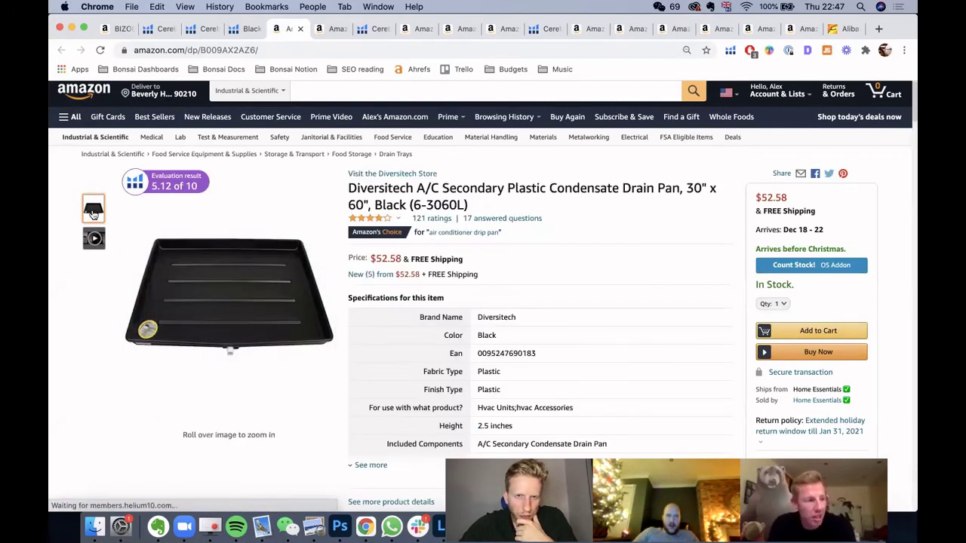
{"action": "mouse_move", "coordinate": [93, 239]}
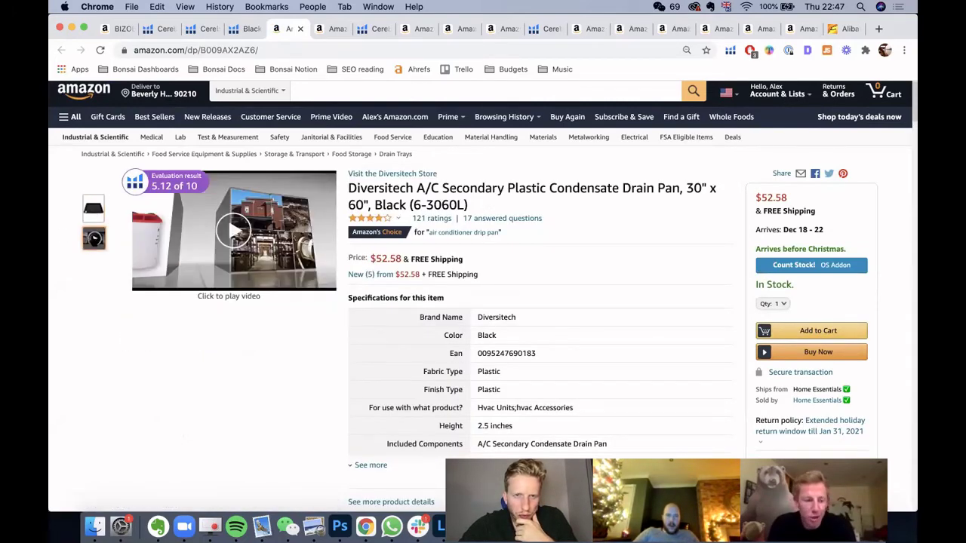
{"action": "scroll", "coordinate": [637, 350], "scroll_direction": "down", "scroll_amount": 5}
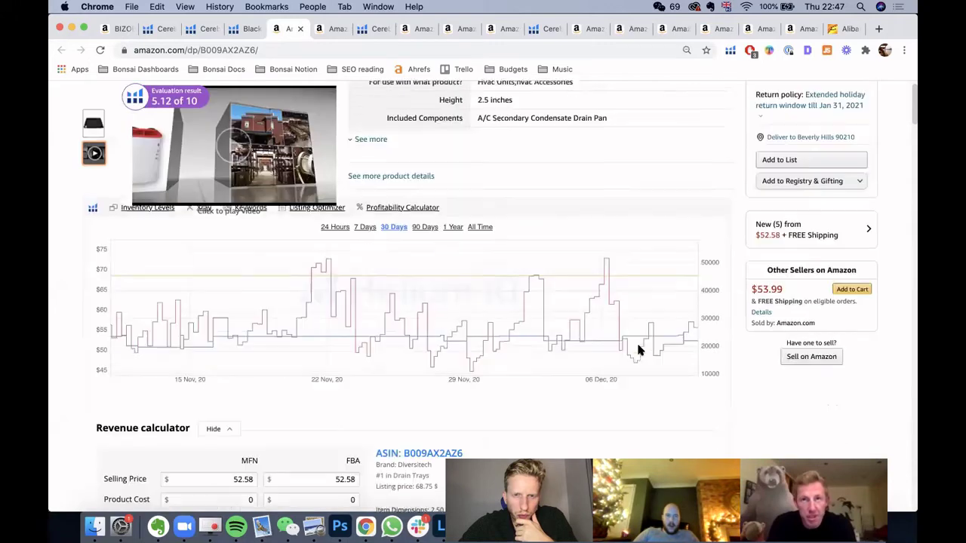
{"action": "left_click", "coordinate": [481, 225]}
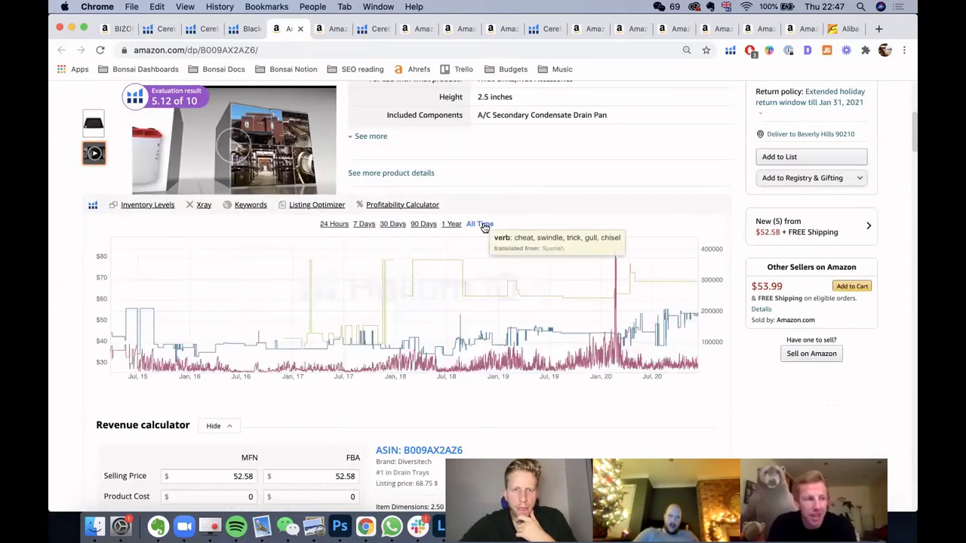
- Look through the drain pan's frequently bought together items, related products, product details, customer questions and reviews
{"action": "scroll", "coordinate": [485, 227], "scroll_direction": "down", "scroll_amount": 5}
{"action": "scroll", "coordinate": [485, 228], "scroll_direction": "down", "scroll_amount": 2}
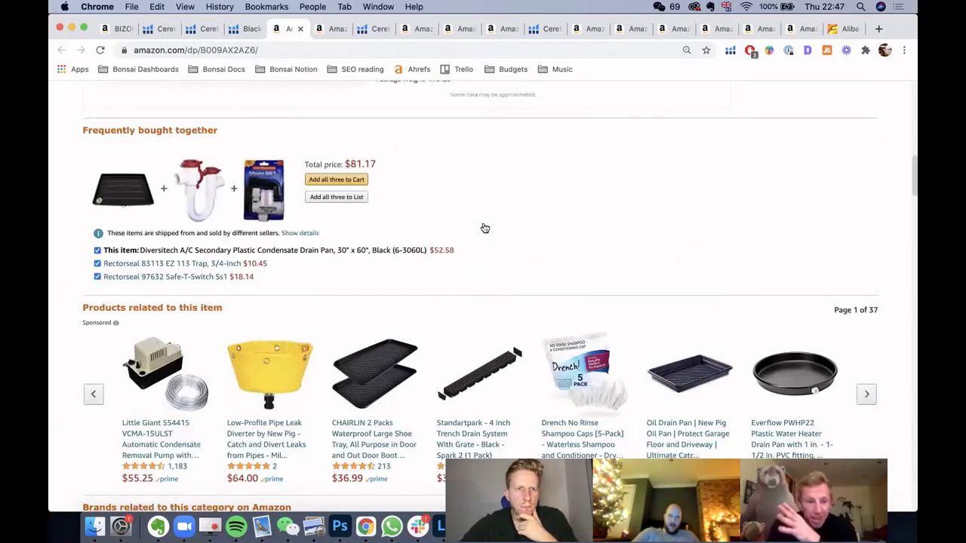
{"action": "scroll", "coordinate": [485, 228], "scroll_direction": "down", "scroll_amount": 4}
{"action": "scroll", "coordinate": [485, 227], "scroll_direction": "down", "scroll_amount": 4}
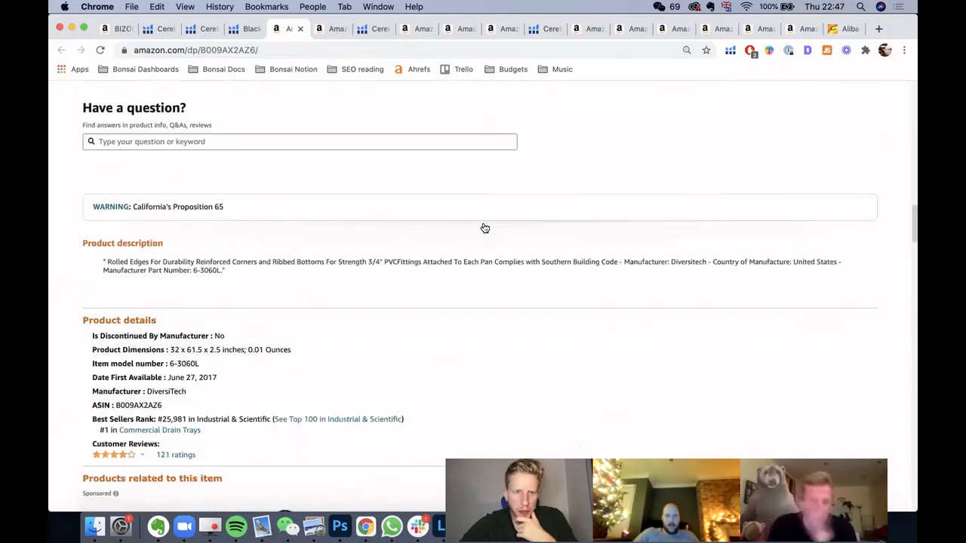
{"action": "scroll", "coordinate": [485, 228], "scroll_direction": "down", "scroll_amount": 4}
{"action": "scroll", "coordinate": [485, 228], "scroll_direction": "down", "scroll_amount": 10}
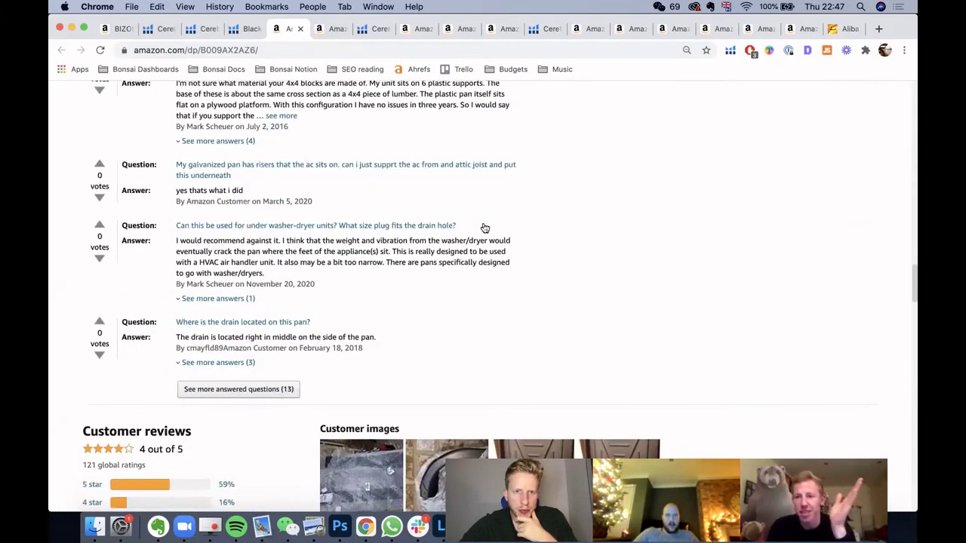
{"action": "scroll", "coordinate": [704, 314], "scroll_direction": "down", "scroll_amount": 6}
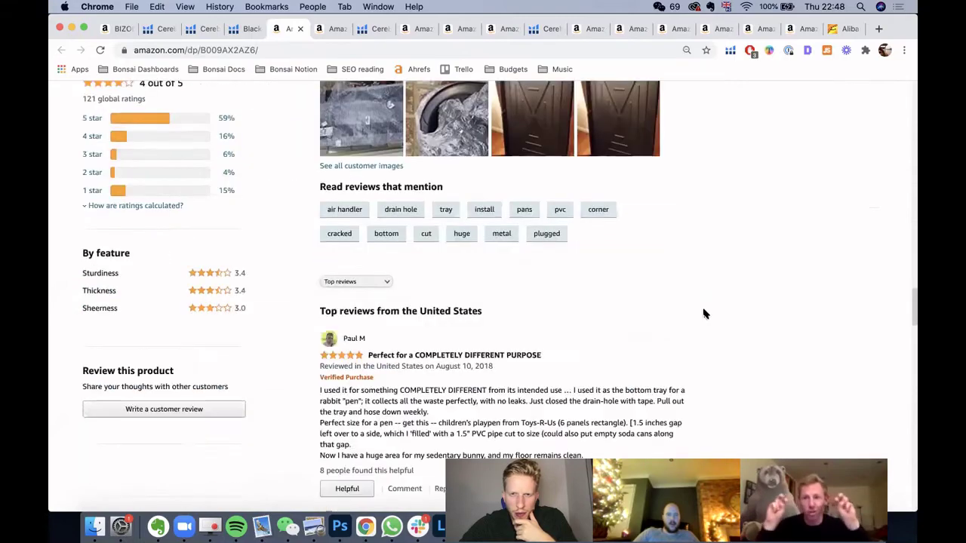
{"action": "scroll", "coordinate": [704, 314], "scroll_direction": "down", "scroll_amount": 6}
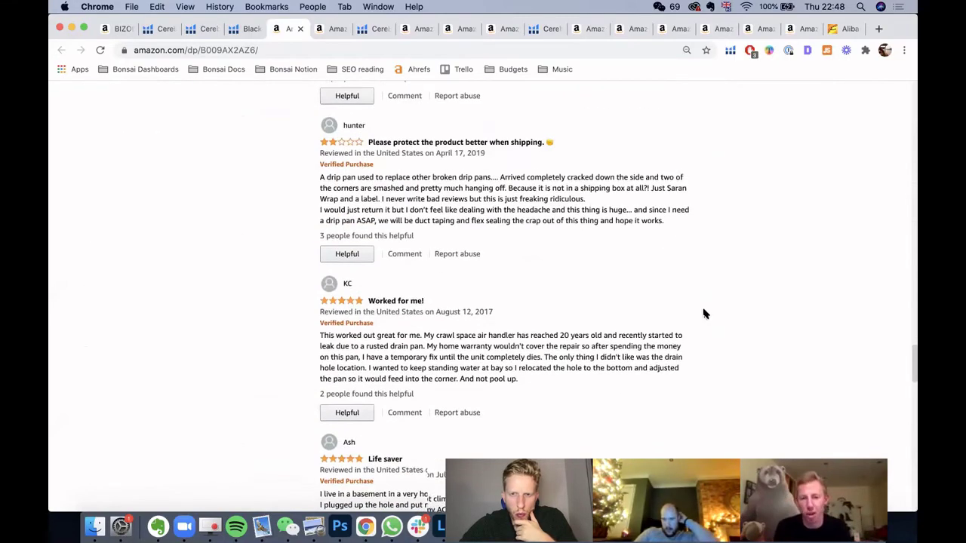
- Inspect the drain pan's main product image up close
{"action": "scroll", "coordinate": [704, 314], "scroll_direction": "up", "scroll_amount": 20}
{"action": "scroll", "coordinate": [704, 314], "scroll_direction": "up", "scroll_amount": 10}
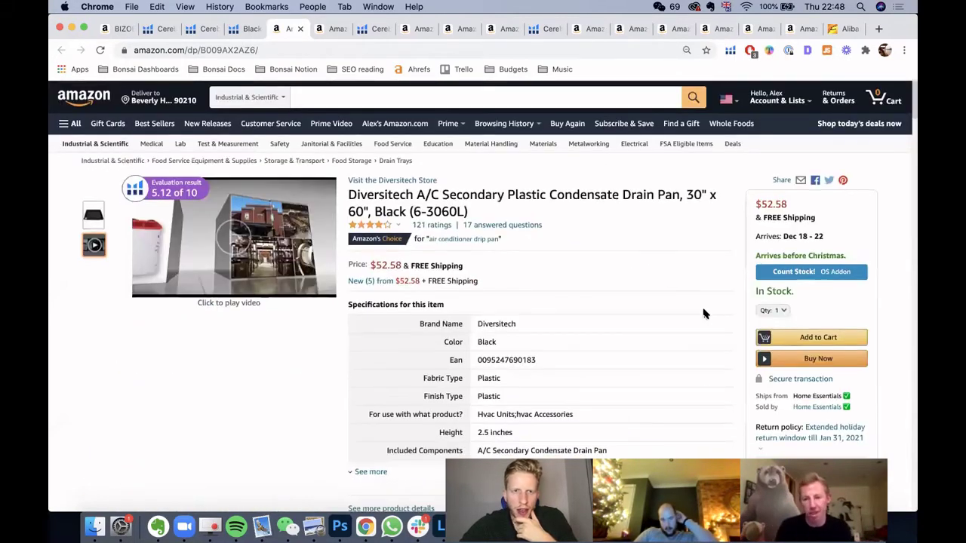
{"action": "mouse_move", "coordinate": [94, 215]}
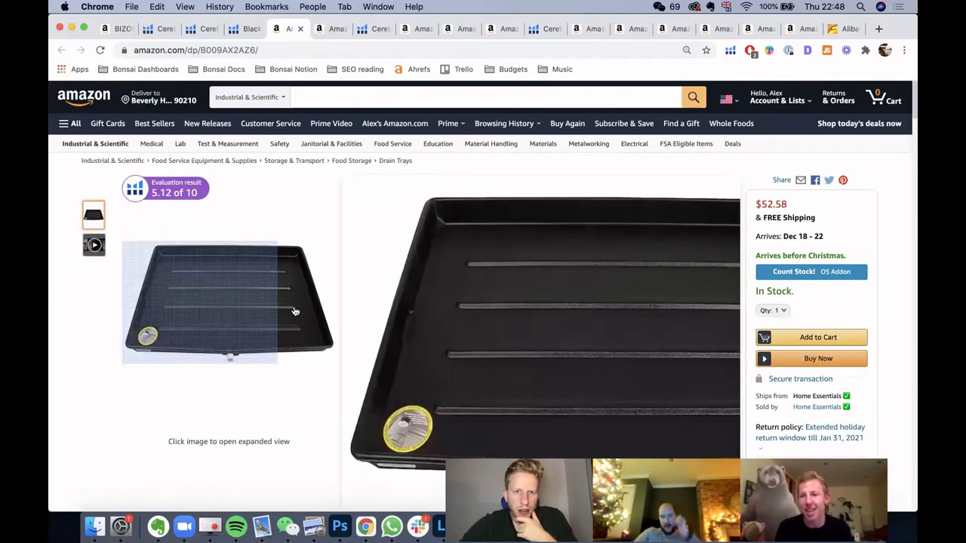
{"action": "scroll", "coordinate": [657, 330], "scroll_direction": "up", "scroll_amount": 1}
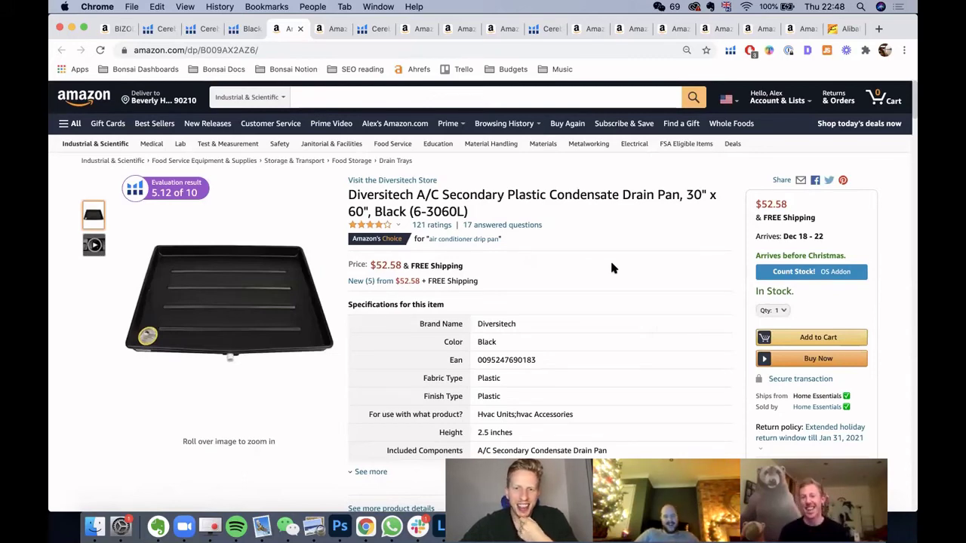
- Examine the early 2020 sales rank spike in the history chart and preview the listing's product video
{"action": "scroll", "coordinate": [611, 268], "scroll_direction": "down", "scroll_amount": 2}
{"action": "scroll", "coordinate": [611, 268], "scroll_direction": "down", "scroll_amount": 5}
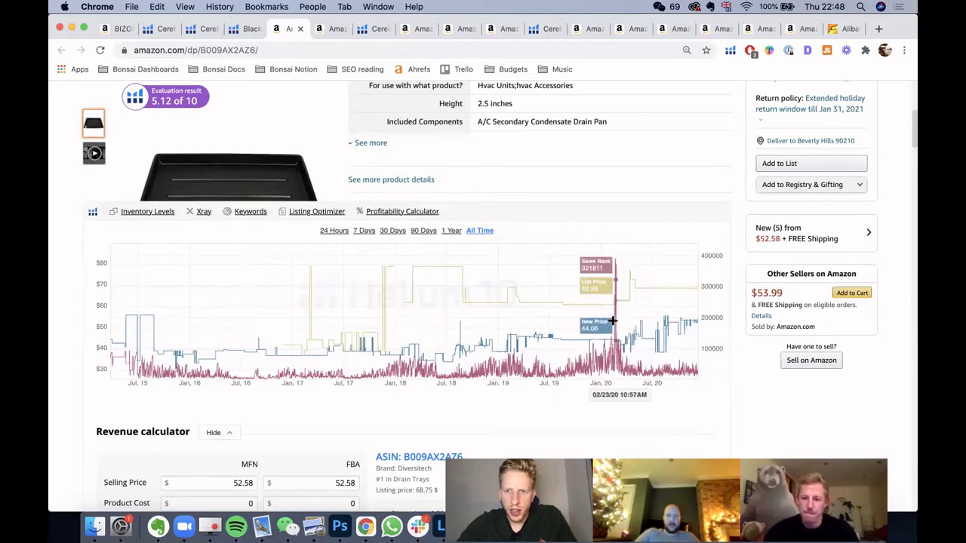
{"action": "scroll", "coordinate": [667, 311], "scroll_direction": "up", "scroll_amount": 5}
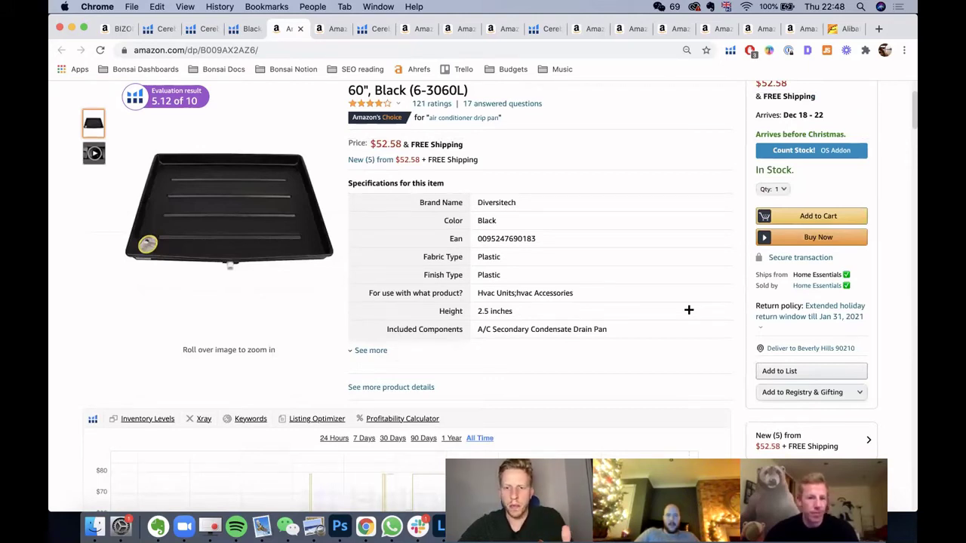
{"action": "mouse_move", "coordinate": [87, 148]}
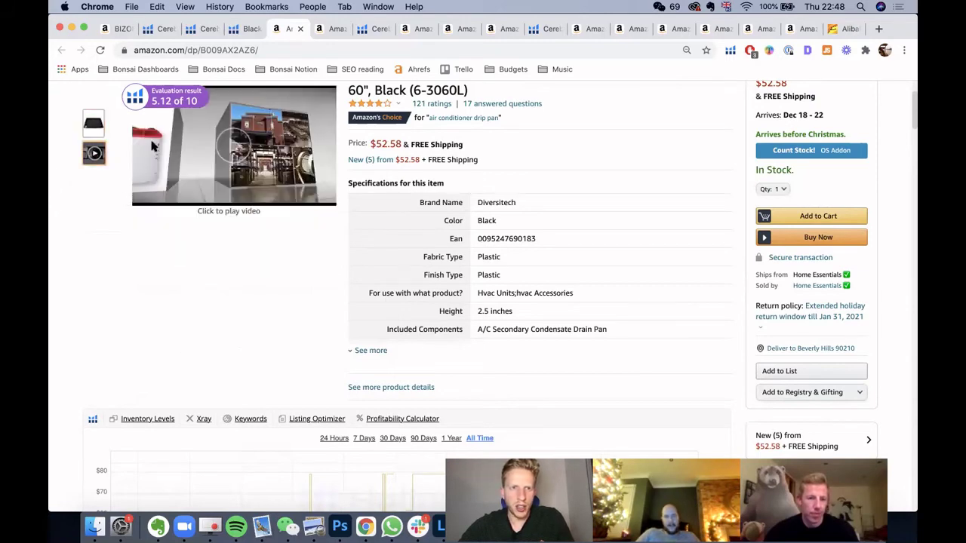
- Highlight the brand in the drain pan's title, then check the listing's sales and revenue with Xray and close it
{"action": "scroll", "coordinate": [235, 205], "scroll_direction": "up", "scroll_amount": 3}
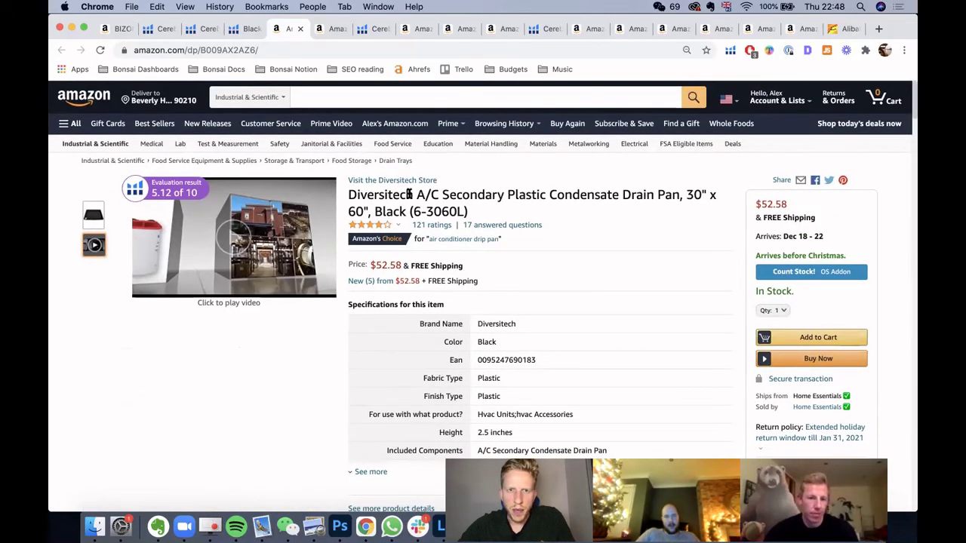
{"action": "left_click_drag", "start_coordinate": [409, 193], "coordinate": [350, 194]}
{"action": "left_click", "coordinate": [575, 249]}
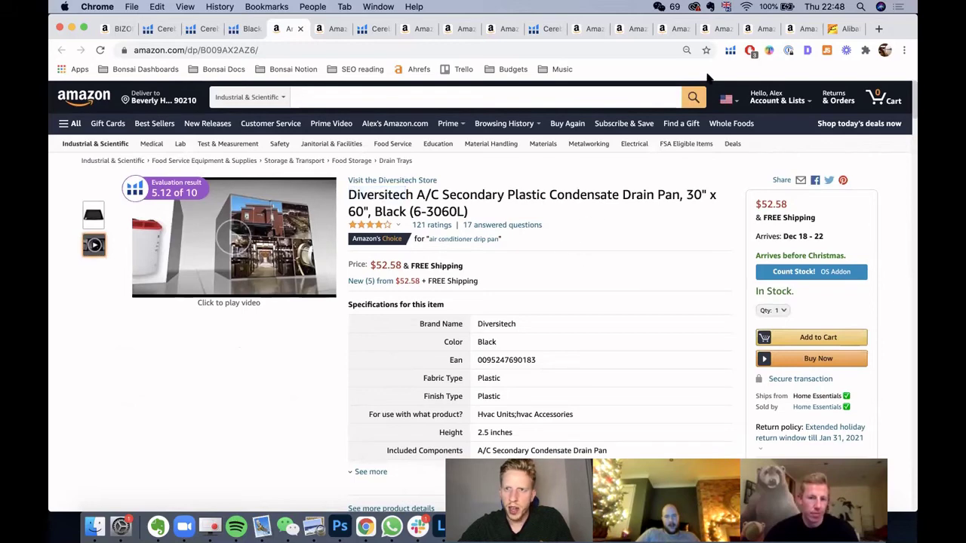
{"action": "left_click", "coordinate": [729, 50]}
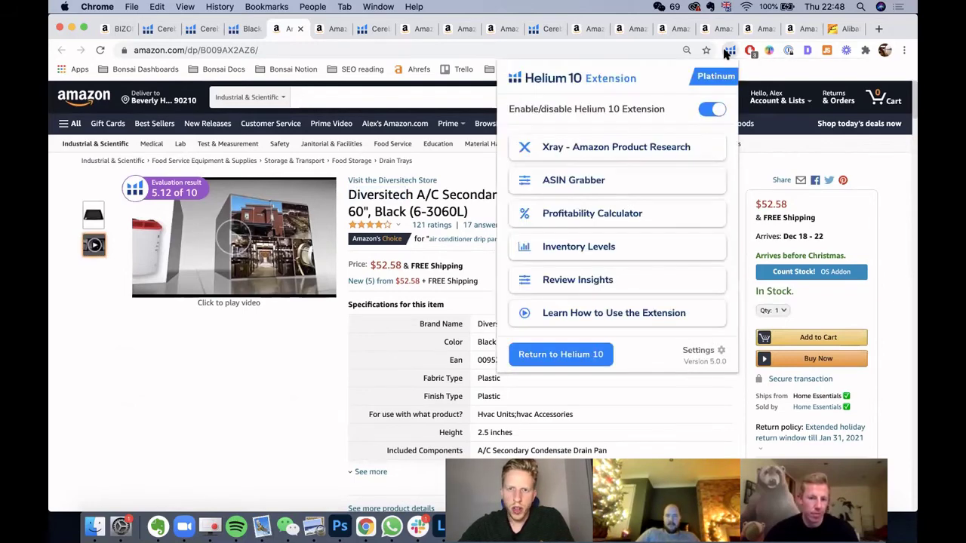
{"action": "left_click", "coordinate": [617, 150]}
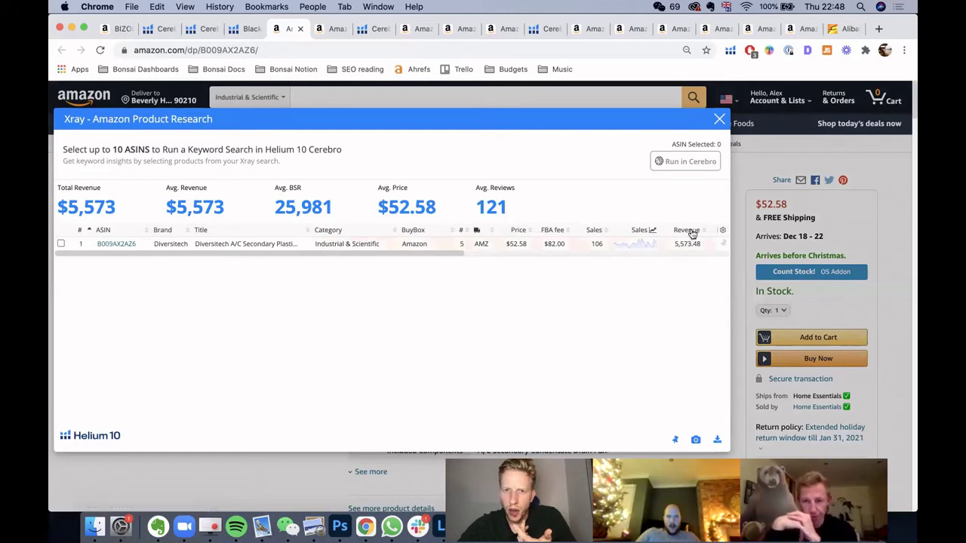
{"action": "left_click", "coordinate": [718, 121]}
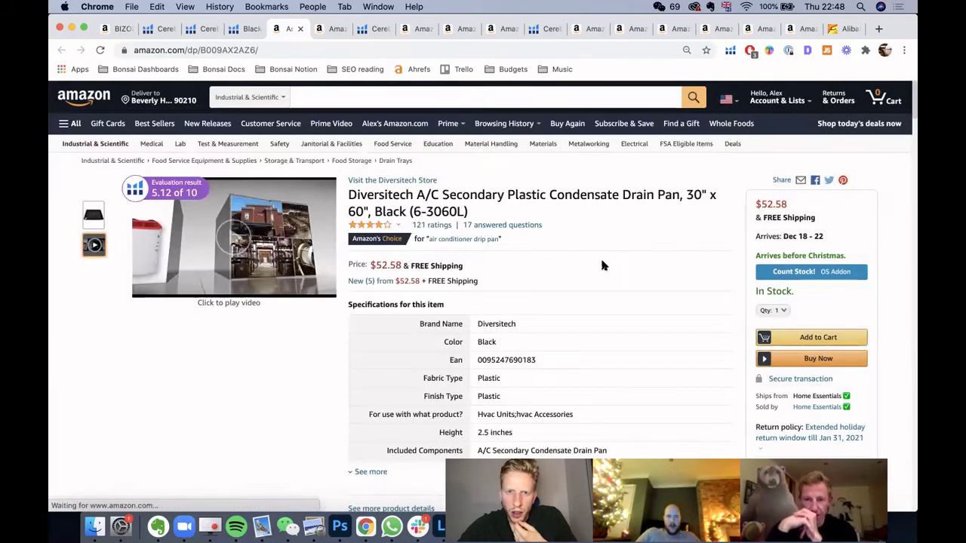
- Recheck the listing's related products and history chart, and open the drain pan's keywords in Cerebro
{"action": "scroll", "coordinate": [578, 282], "scroll_direction": "down", "scroll_amount": 3}
{"action": "scroll", "coordinate": [578, 282], "scroll_direction": "up", "scroll_amount": 3}
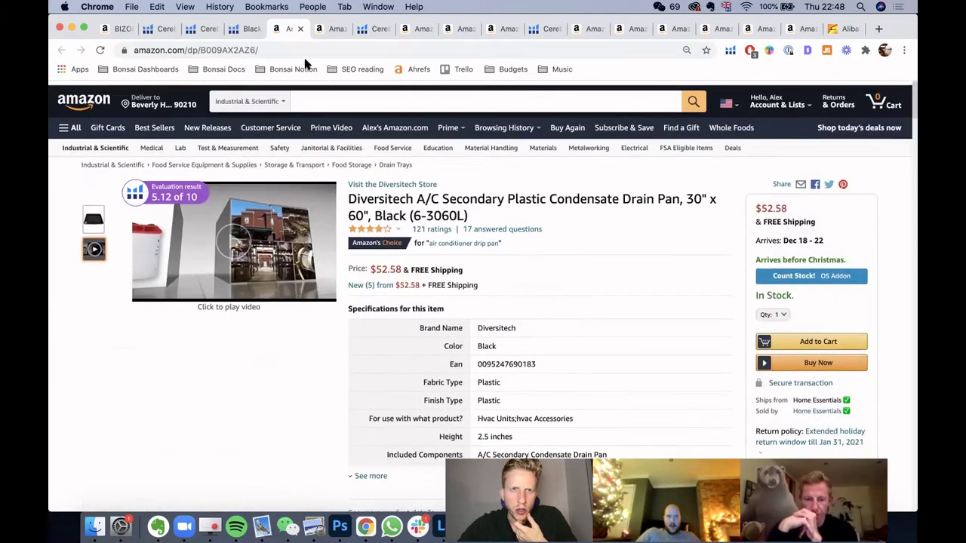
{"action": "scroll", "coordinate": [548, 285], "scroll_direction": "down", "scroll_amount": 10}
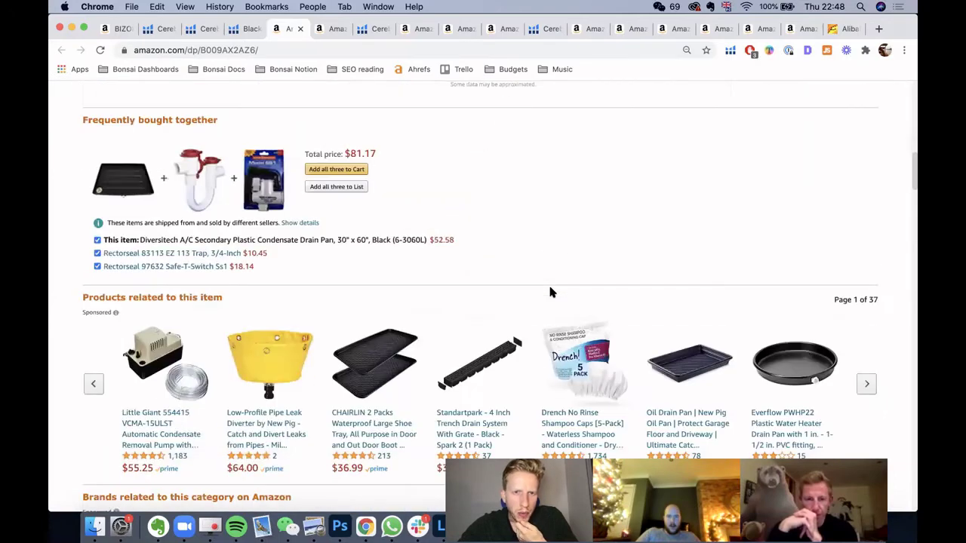
{"action": "scroll", "coordinate": [548, 285], "scroll_direction": "up", "scroll_amount": 10}
{"action": "scroll", "coordinate": [549, 289], "scroll_direction": "down", "scroll_amount": 5}
{"action": "scroll", "coordinate": [549, 289], "scroll_direction": "down", "scroll_amount": 10}
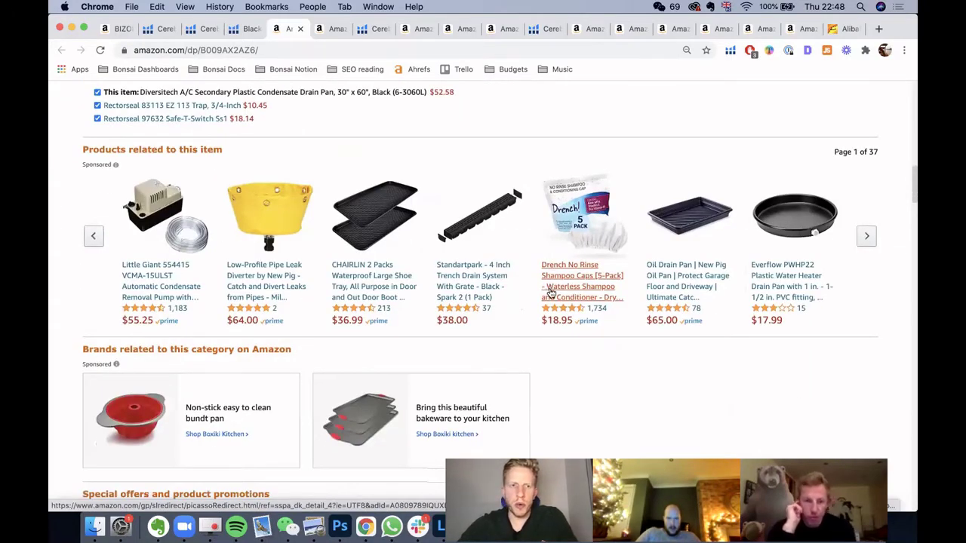
{"action": "scroll", "coordinate": [549, 289], "scroll_direction": "up", "scroll_amount": 8}
{"action": "scroll", "coordinate": [549, 291], "scroll_direction": "up", "scroll_amount": 2}
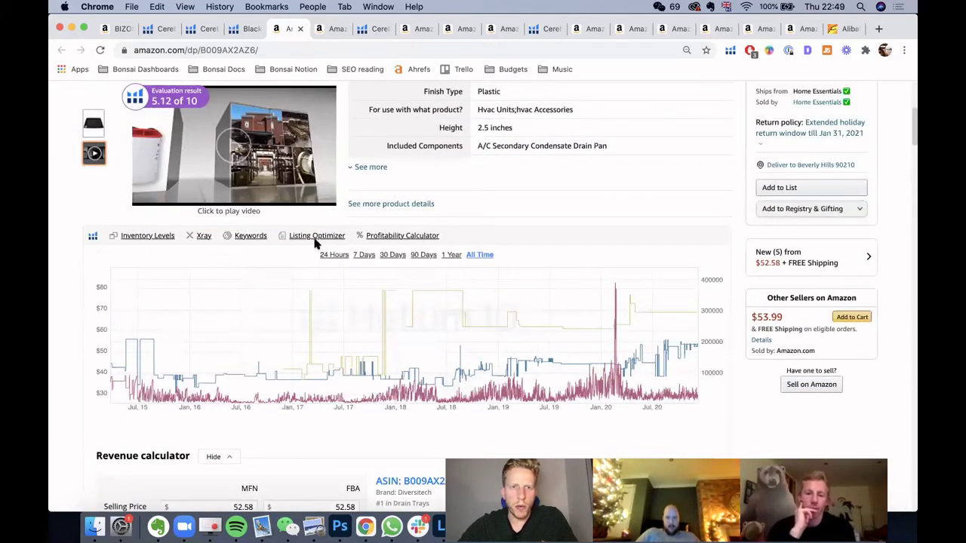
{"action": "left_click", "coordinate": [255, 236]}
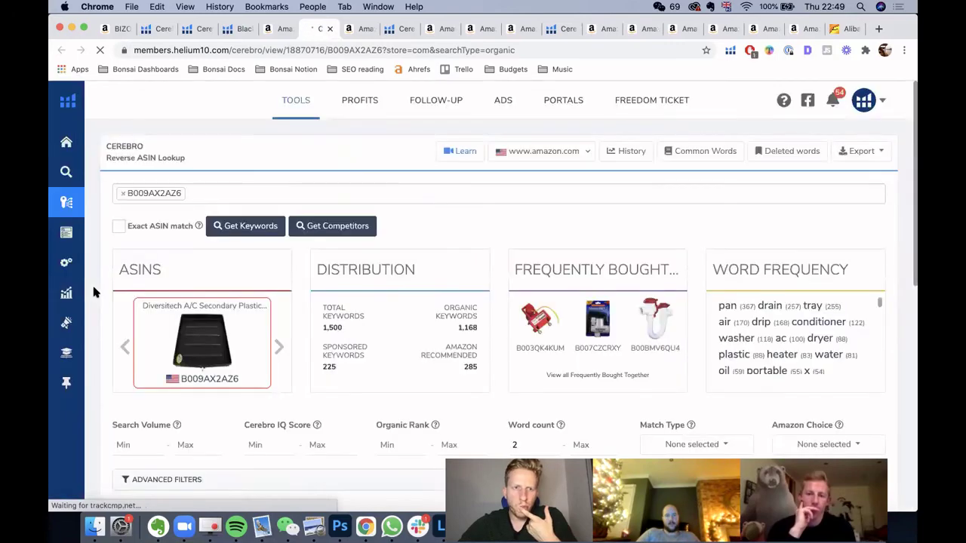
- Check search volume and competing products for the drain pan's top keywords, and open the Amazon results for "air conditioner drip pan"
{"action": "scroll", "coordinate": [92, 283], "scroll_direction": "down", "scroll_amount": 3}
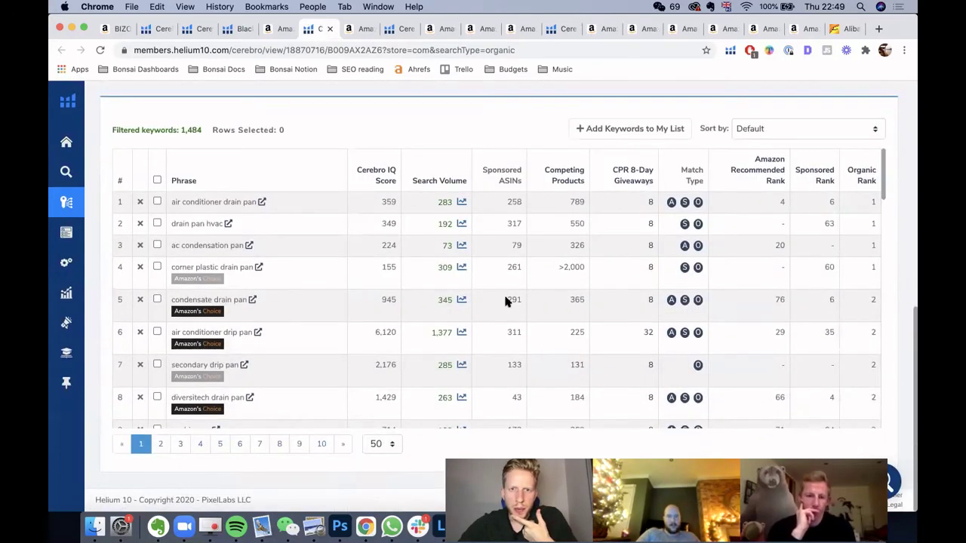
{"action": "left_click_drag", "start_coordinate": [446, 202], "coordinate": [452, 202]}
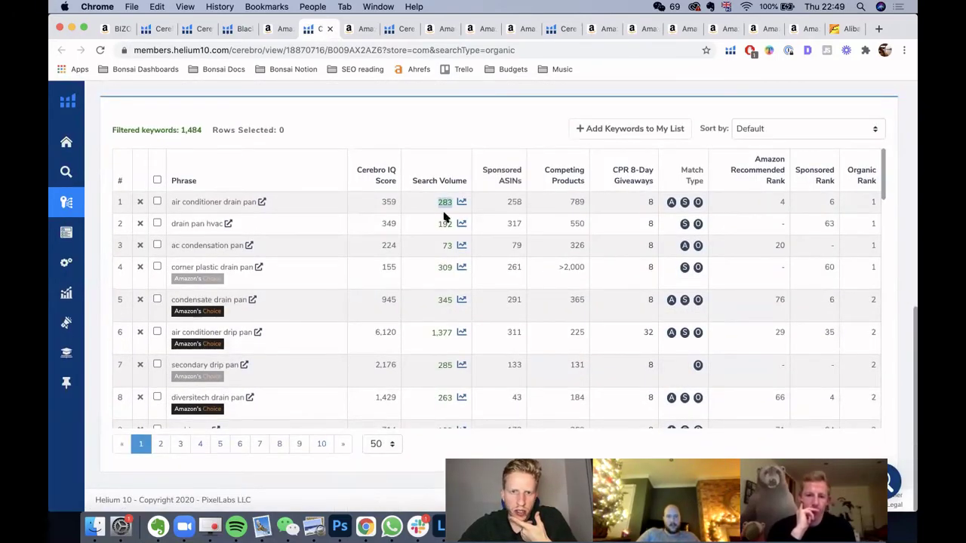
{"action": "scroll", "coordinate": [509, 315], "scroll_direction": "down", "scroll_amount": 1}
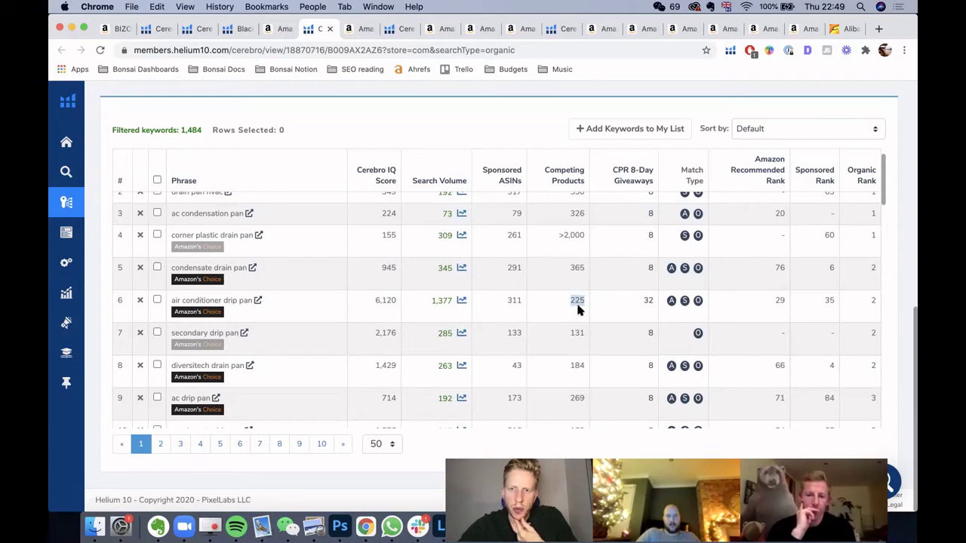
{"action": "left_click", "coordinate": [258, 302]}
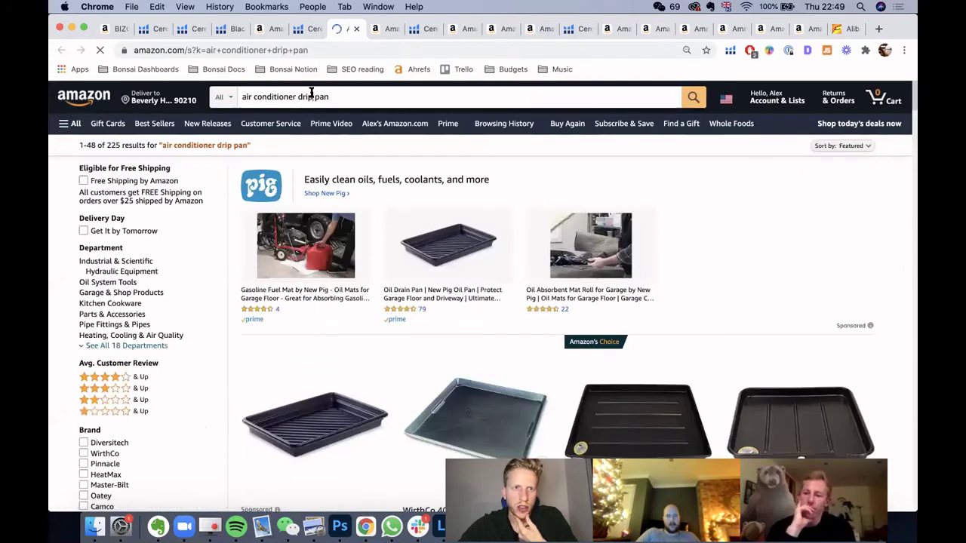
- Highlight the result count for the search and compare the drip pans in the first product row by price, reviews and sales rank
{"action": "left_click", "coordinate": [311, 95]}
{"action": "double_click", "coordinate": [123, 145]}
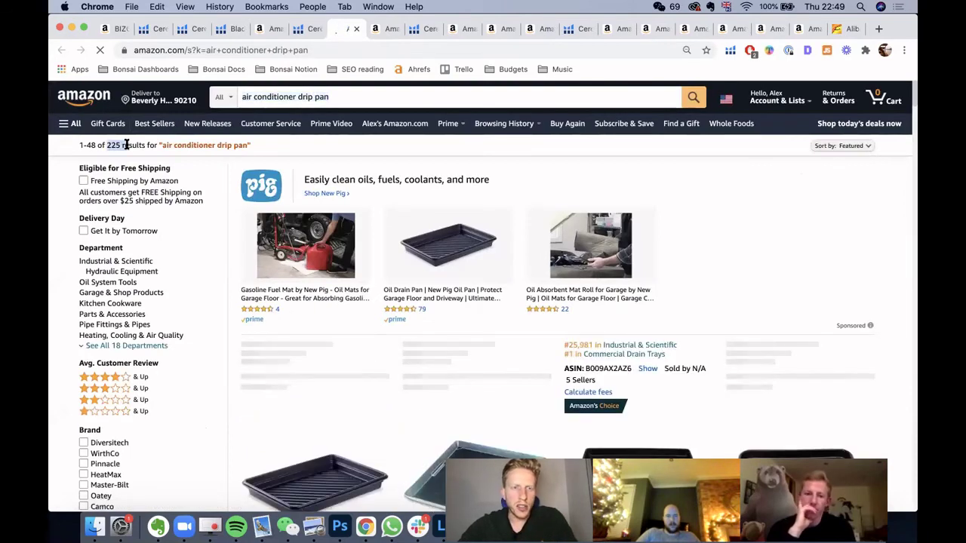
{"action": "scroll", "coordinate": [673, 155], "scroll_direction": "down", "scroll_amount": 4}
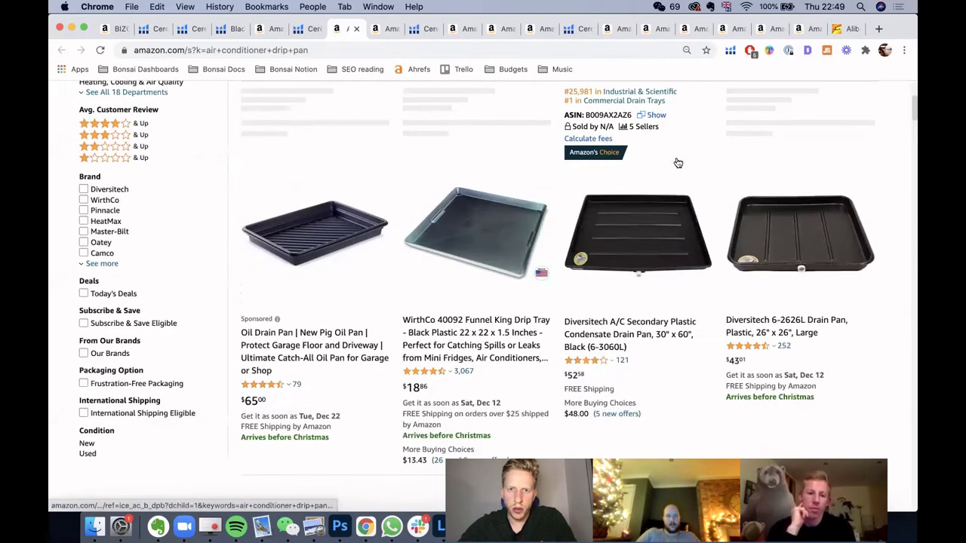
{"action": "scroll", "coordinate": [677, 162], "scroll_direction": "up", "scroll_amount": 4}
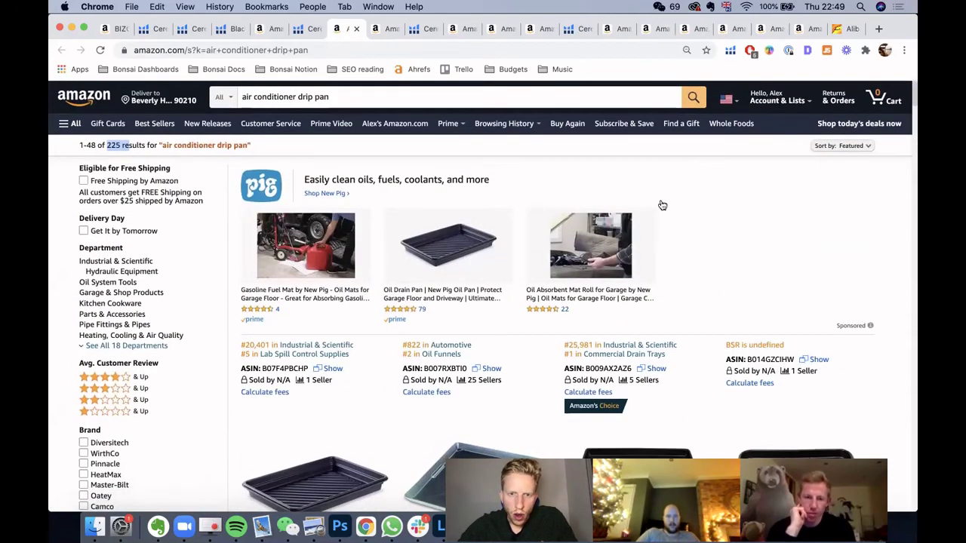
{"action": "scroll", "coordinate": [661, 205], "scroll_direction": "down", "scroll_amount": 3}
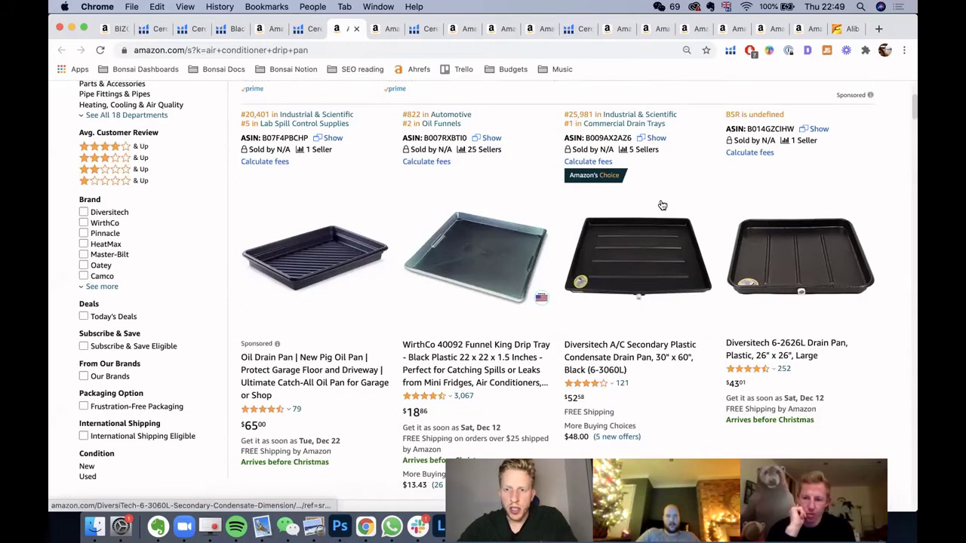
{"action": "scroll", "coordinate": [662, 206], "scroll_direction": "up", "scroll_amount": 1}
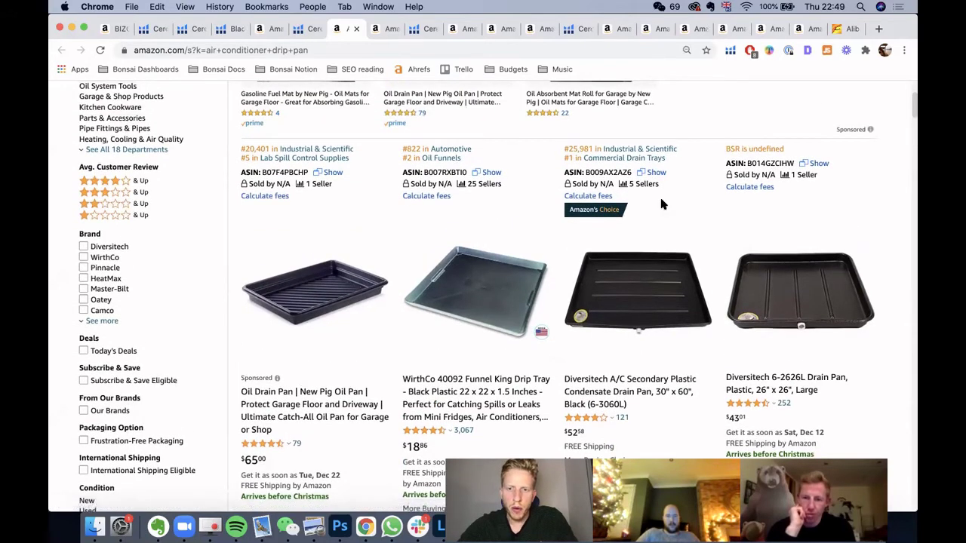
{"action": "scroll", "coordinate": [662, 204], "scroll_direction": "down", "scroll_amount": 1}
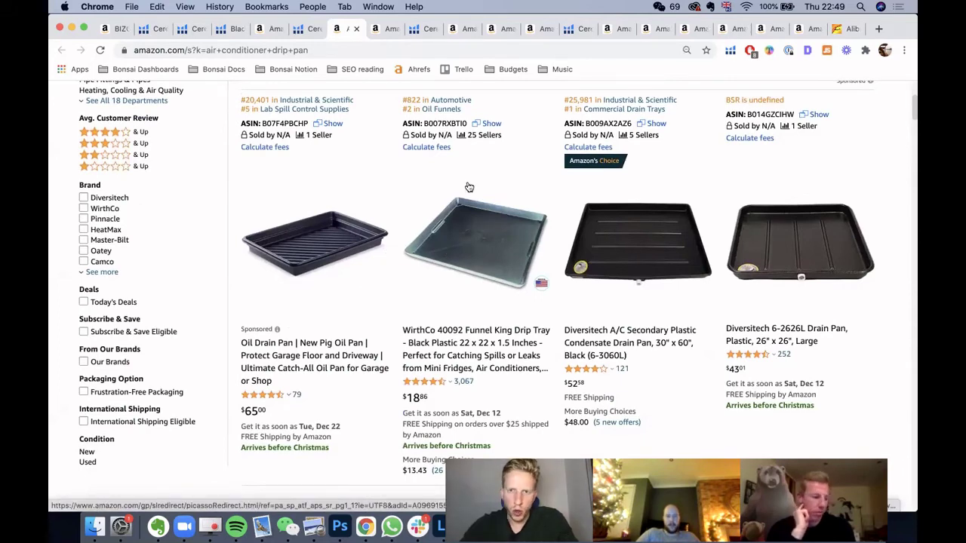
{"action": "scroll", "coordinate": [817, 227], "scroll_direction": "up", "scroll_amount": 1}
{"action": "scroll", "coordinate": [816, 227], "scroll_direction": "up", "scroll_amount": 3}
{"action": "scroll", "coordinate": [815, 225], "scroll_direction": "down", "scroll_amount": 5}
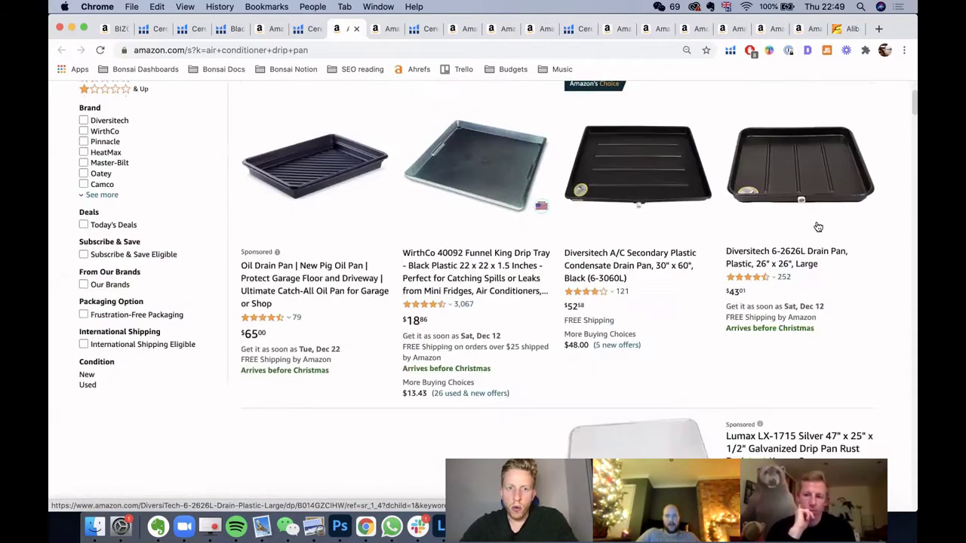
{"action": "scroll", "coordinate": [459, 280], "scroll_direction": "up", "scroll_amount": 1}
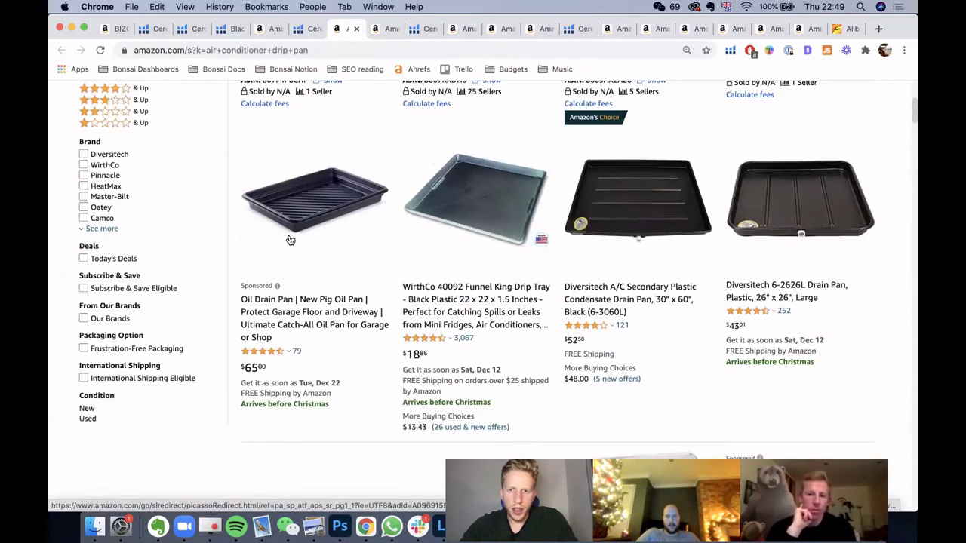
{"action": "scroll", "coordinate": [291, 240], "scroll_direction": "up", "scroll_amount": 4}
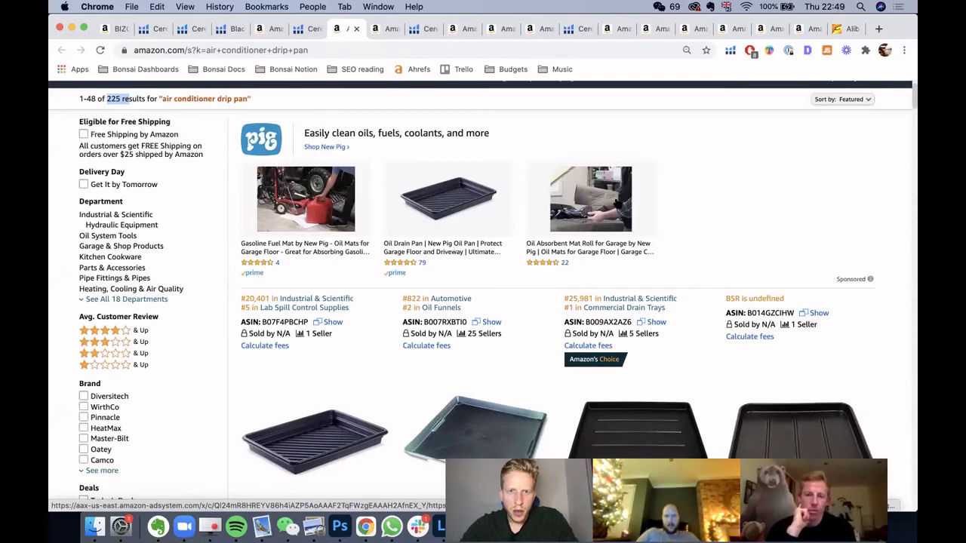
{"action": "scroll", "coordinate": [354, 226], "scroll_direction": "down", "scroll_amount": 3}
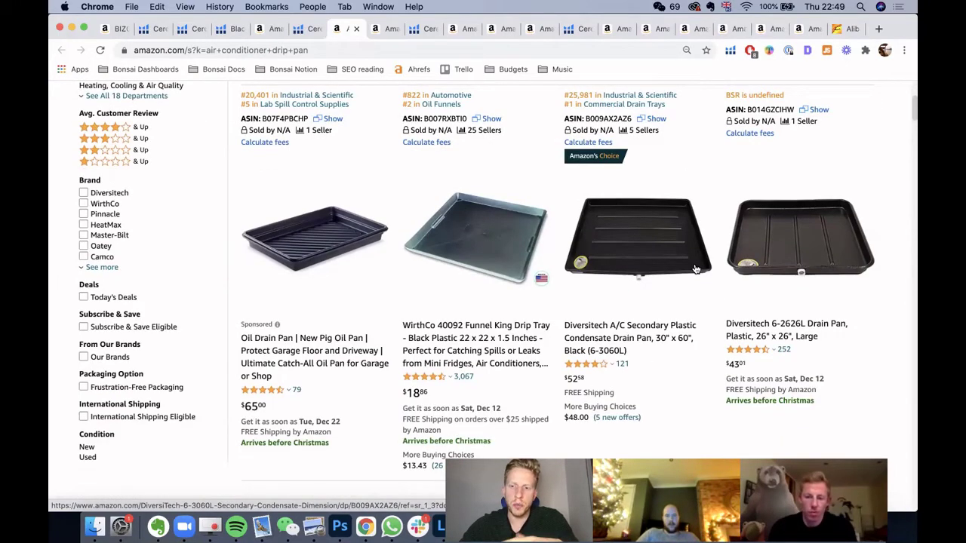
- Browse the drain pans and washing machine pans further down the results, and return to the first product row
{"action": "scroll", "coordinate": [696, 269], "scroll_direction": "down", "scroll_amount": 10}
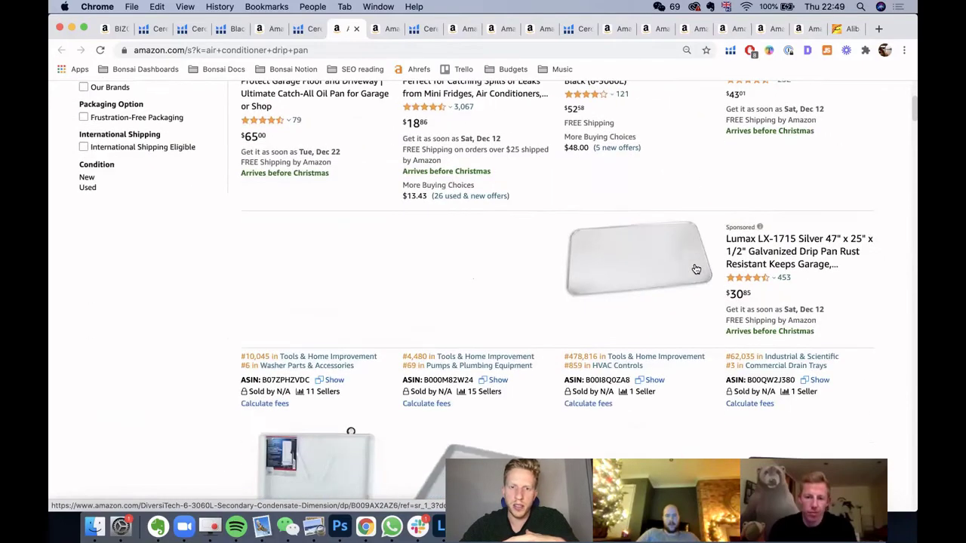
{"action": "scroll", "coordinate": [696, 270], "scroll_direction": "up", "scroll_amount": 3}
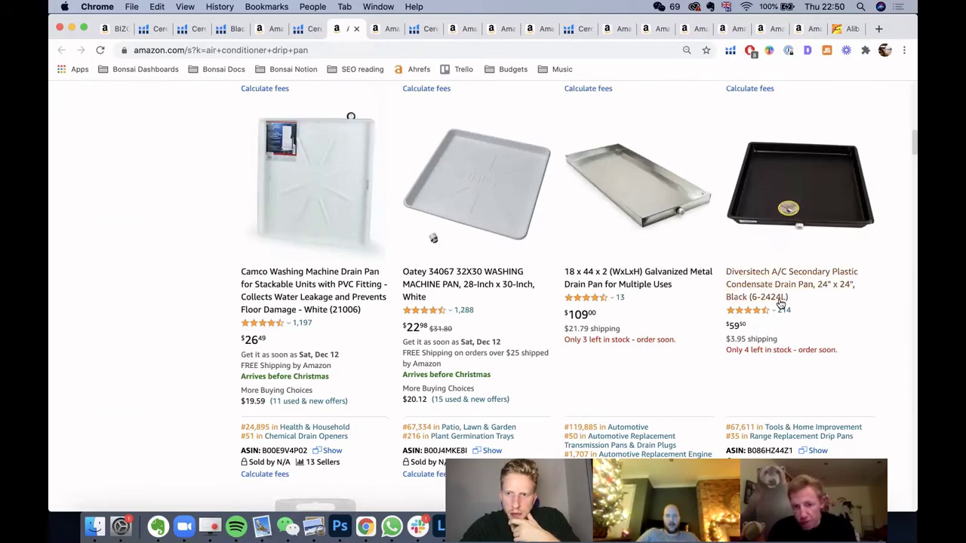
{"action": "scroll", "coordinate": [636, 211], "scroll_direction": "down", "scroll_amount": 1}
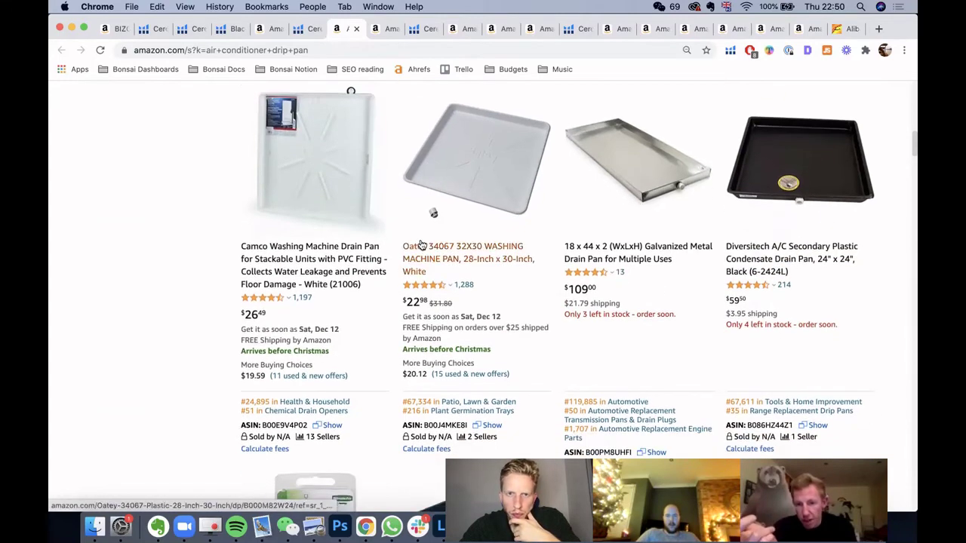
{"action": "scroll", "coordinate": [422, 249], "scroll_direction": "down", "scroll_amount": 5}
{"action": "scroll", "coordinate": [726, 255], "scroll_direction": "up", "scroll_amount": 3}
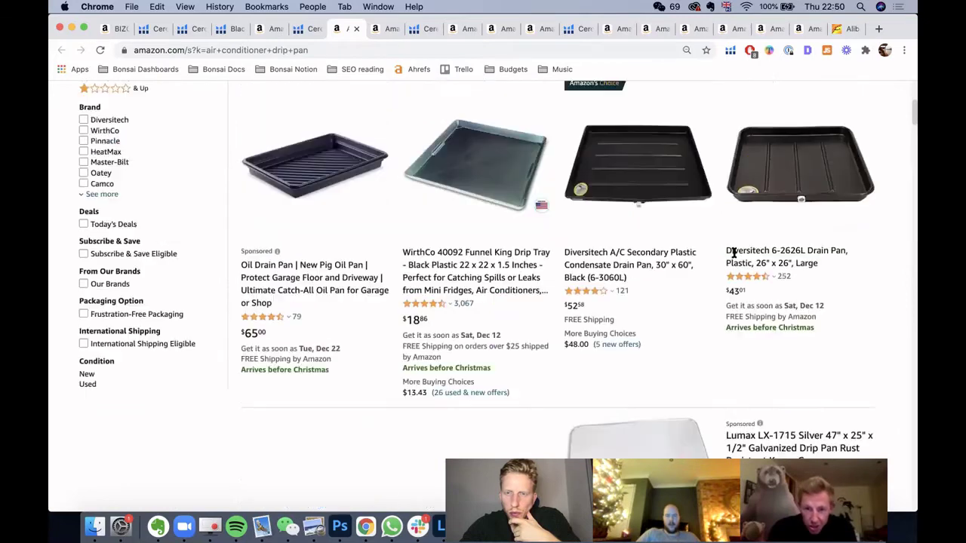
{"action": "scroll", "coordinate": [625, 255], "scroll_direction": "up", "scroll_amount": 1}
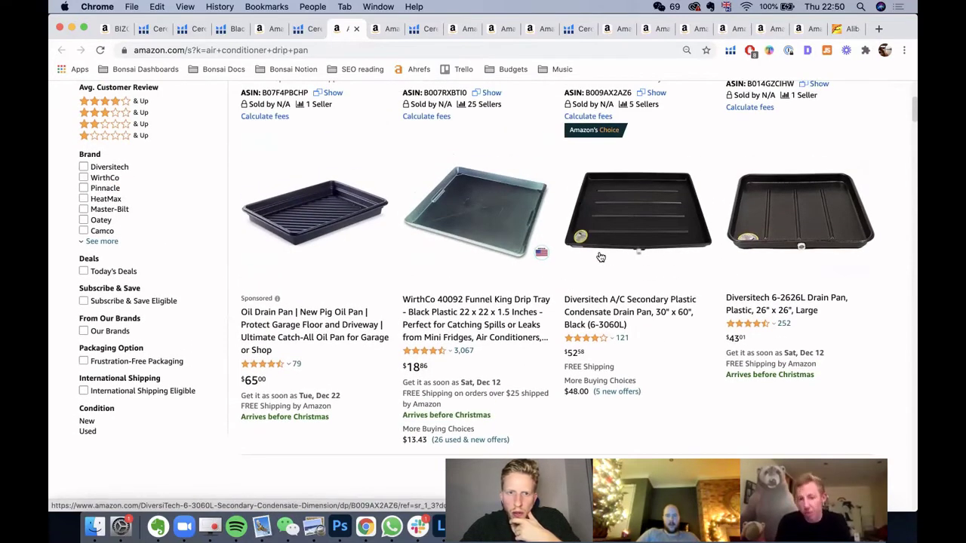
- Run Xray on the air conditioner drip pan results and examine the listed products' sales and revenue
{"action": "left_click", "coordinate": [730, 50]}
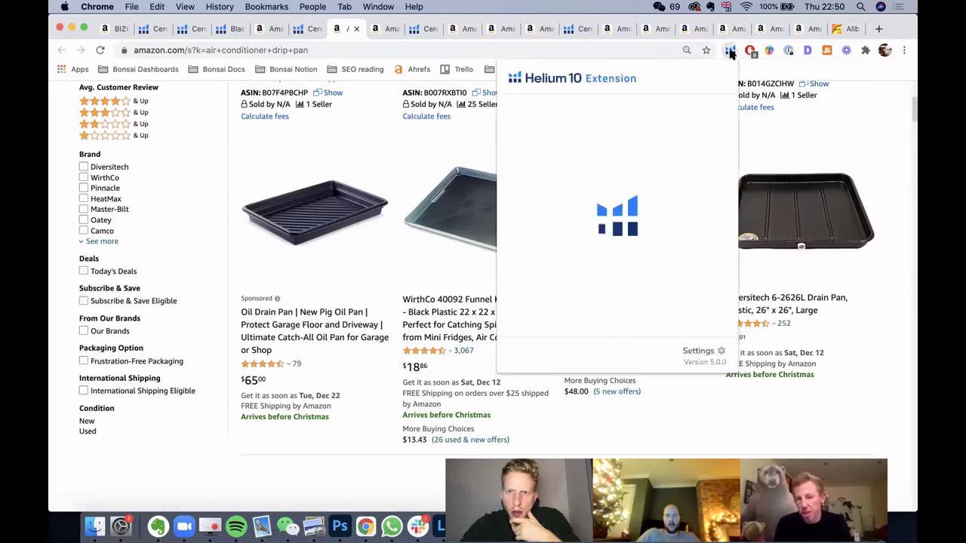
{"action": "left_click", "coordinate": [612, 155]}
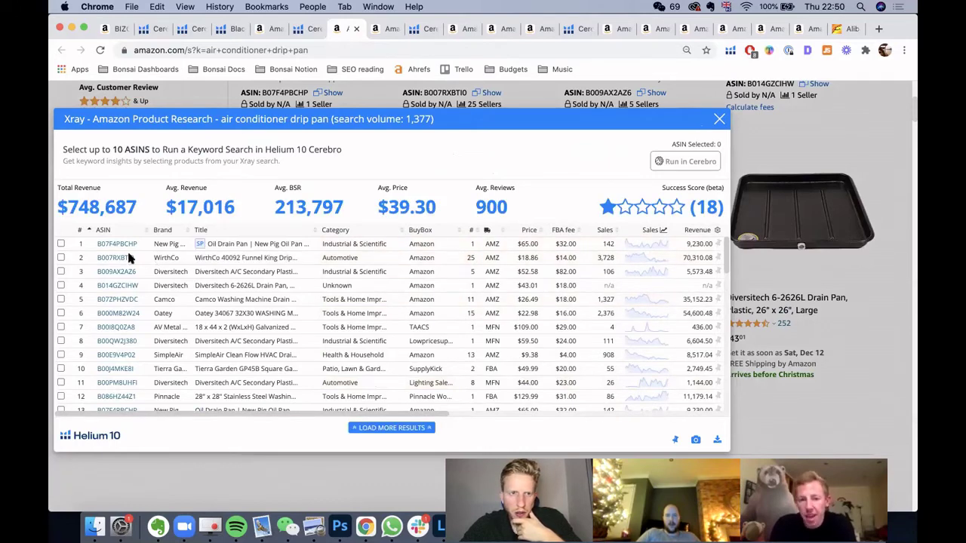
{"action": "mouse_move", "coordinate": [112, 257]}
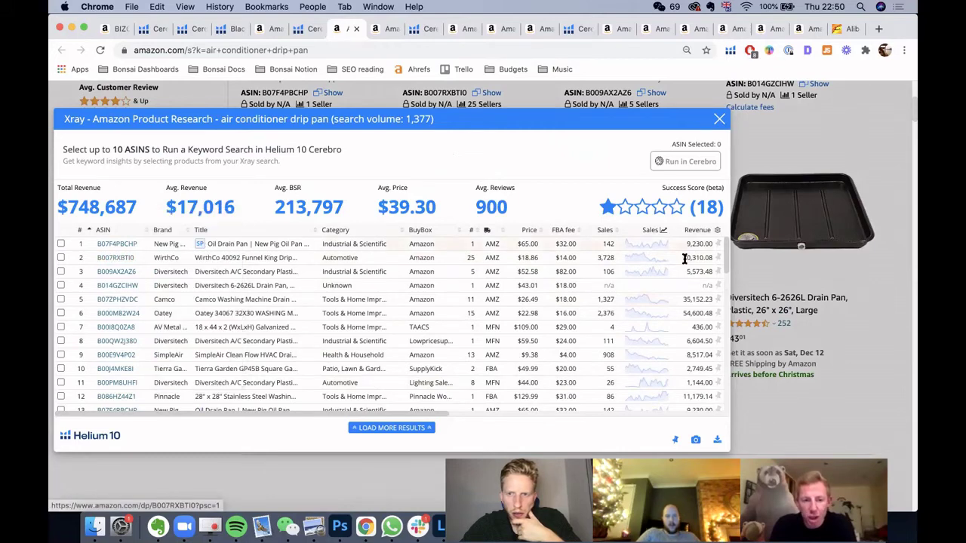
{"action": "scroll", "coordinate": [679, 315], "scroll_direction": "down", "scroll_amount": 5}
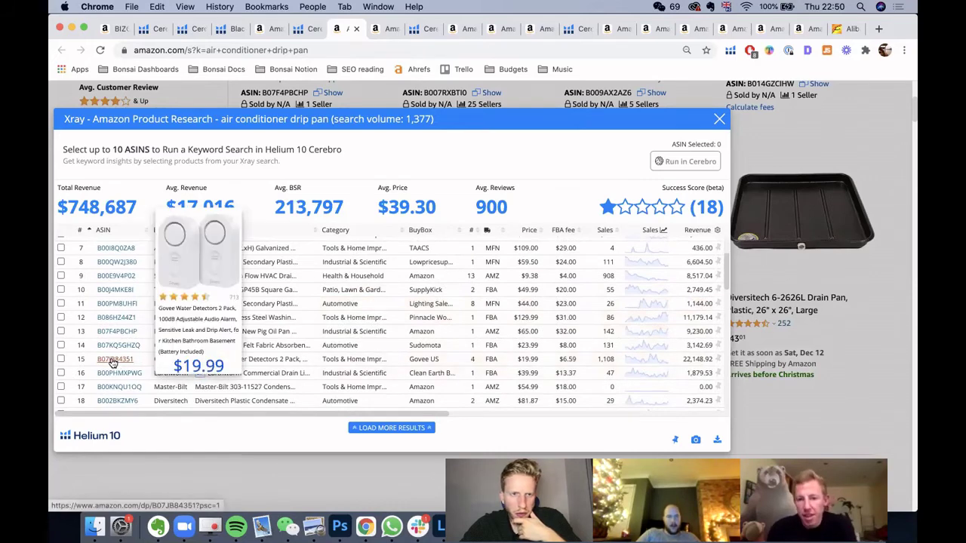
{"action": "scroll", "coordinate": [543, 328], "scroll_direction": "up", "scroll_amount": 5}
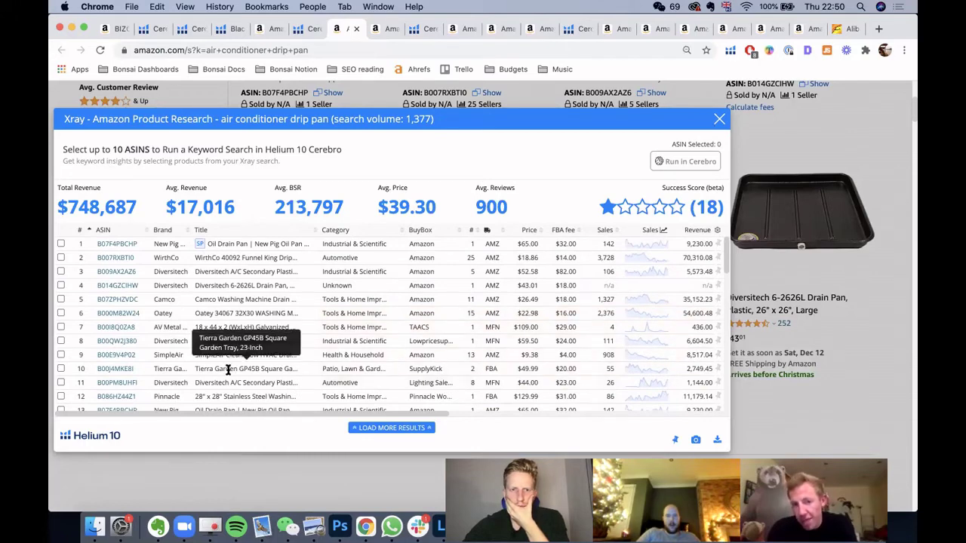
- Compare prices, FBA fees and sales of the products further down the Xray list, and close Xray
{"action": "mouse_move", "coordinate": [104, 371]}
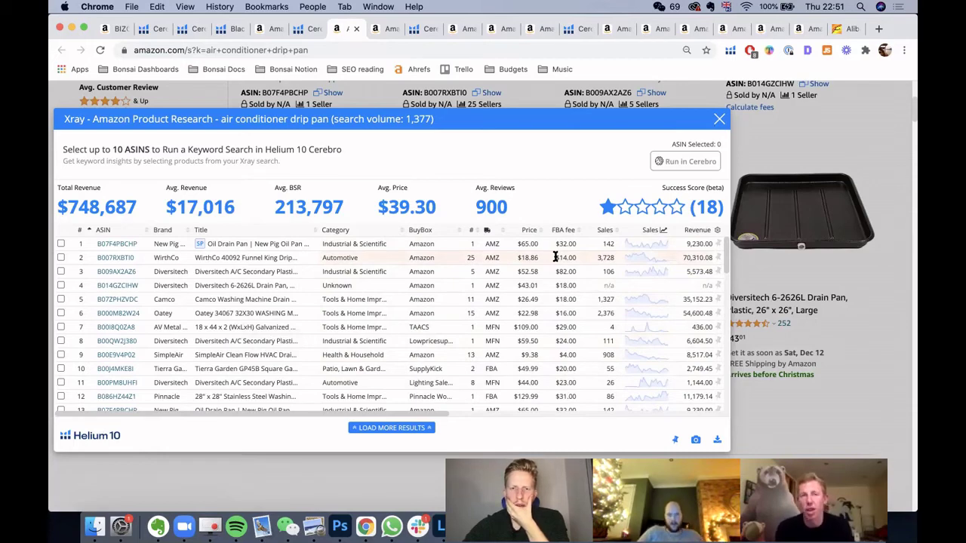
{"action": "scroll", "coordinate": [555, 258], "scroll_direction": "up", "scroll_amount": 2}
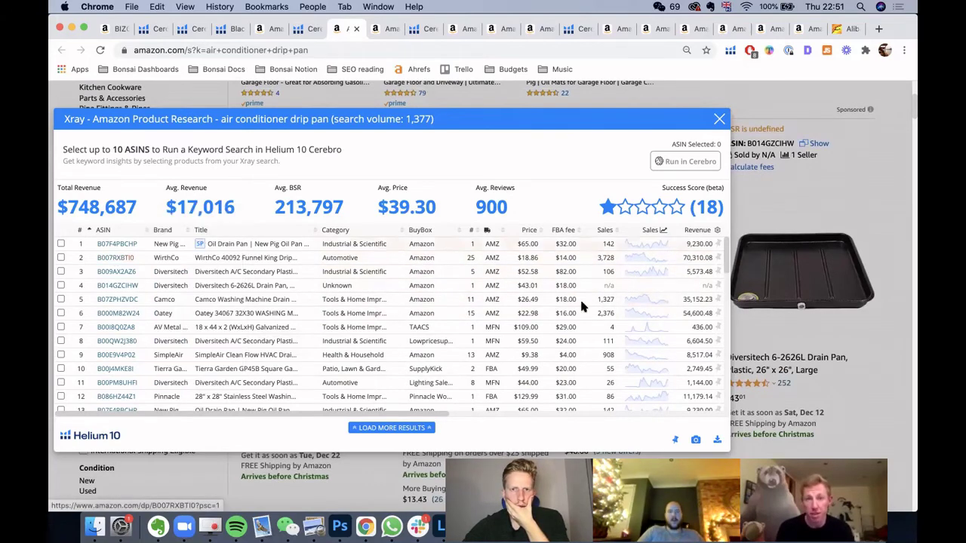
{"action": "scroll", "coordinate": [588, 301], "scroll_direction": "down", "scroll_amount": 3}
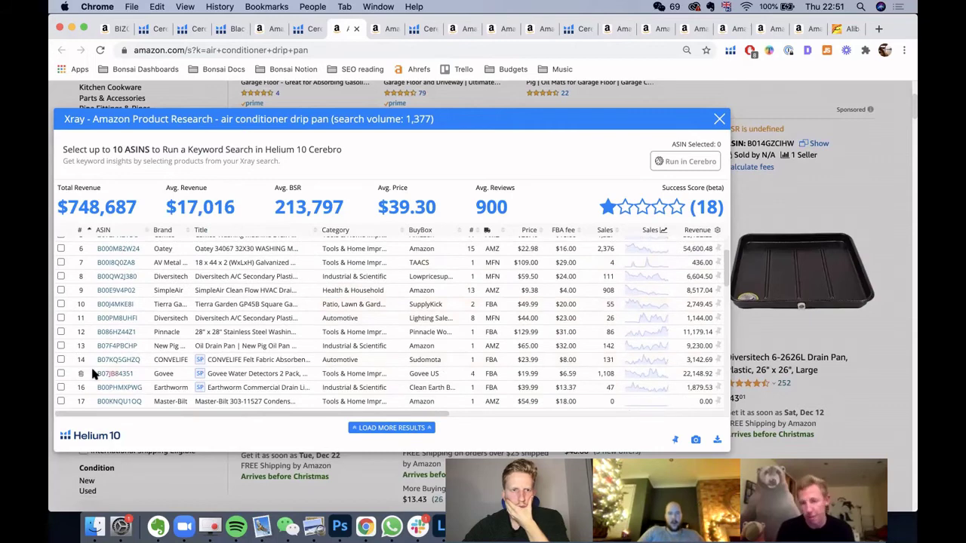
{"action": "scroll", "coordinate": [502, 353], "scroll_direction": "down", "scroll_amount": 5}
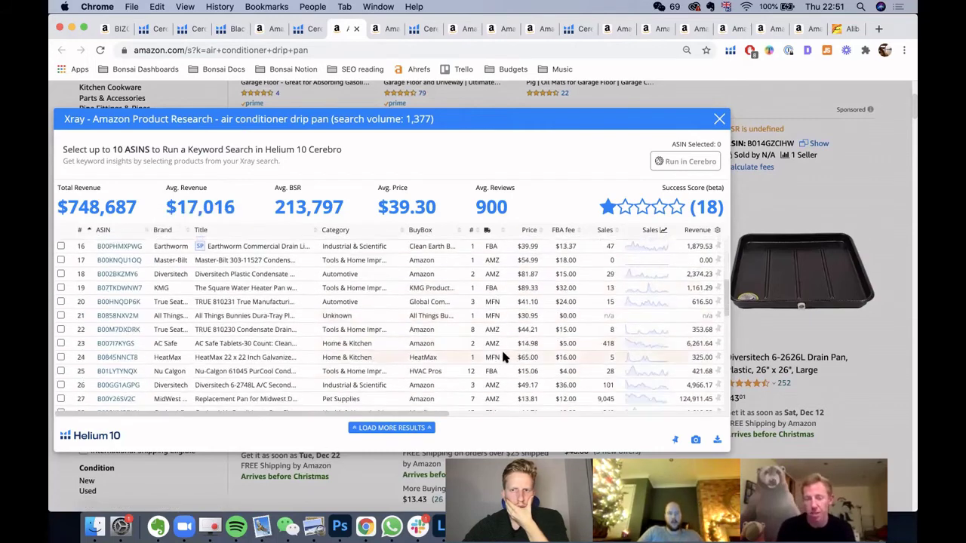
{"action": "scroll", "coordinate": [501, 348], "scroll_direction": "up", "scroll_amount": 8}
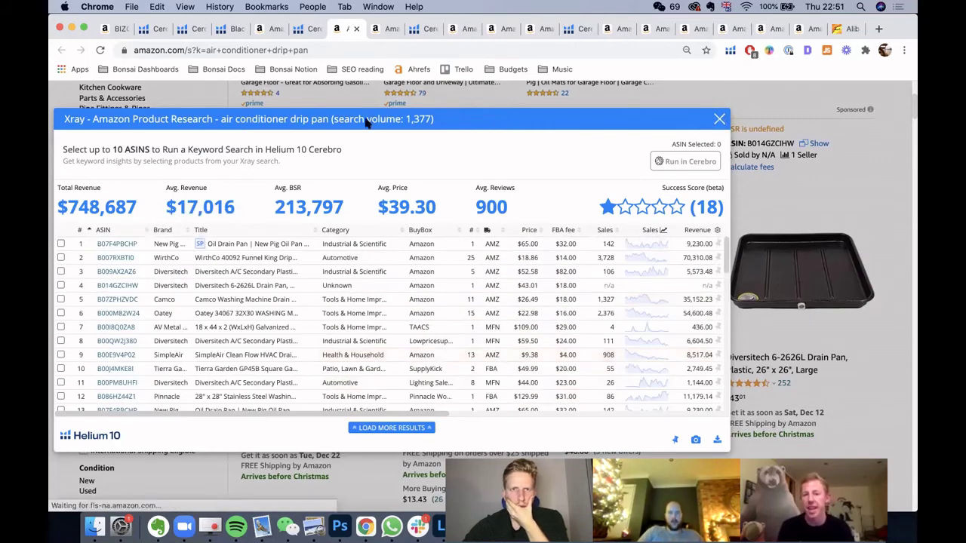
{"action": "left_click", "coordinate": [720, 118]}
- Look over the sponsored and top organic listings in the air conditioner drip pan results again
{"action": "scroll", "coordinate": [428, 284], "scroll_direction": "down", "scroll_amount": 3}
{"action": "scroll", "coordinate": [428, 284], "scroll_direction": "up", "scroll_amount": 5}
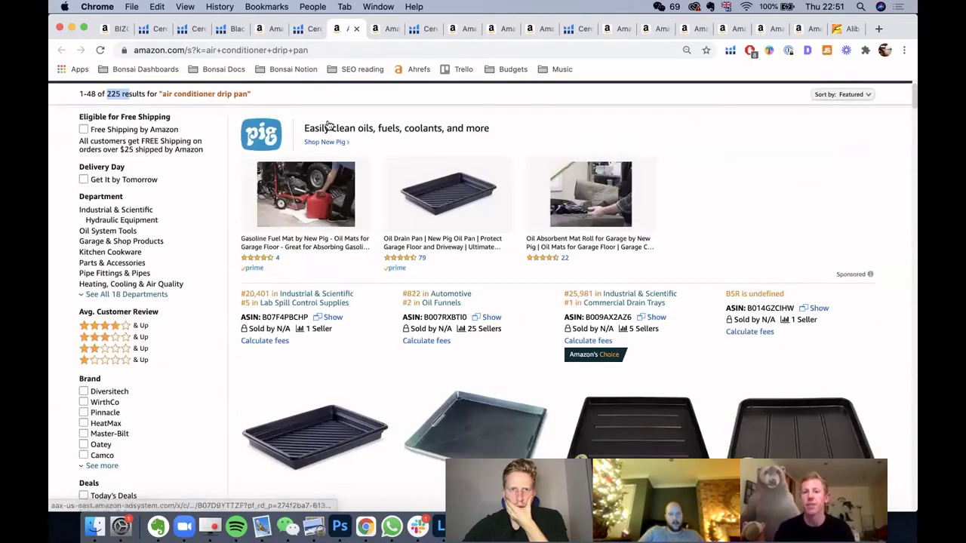
{"action": "scroll", "coordinate": [742, 252], "scroll_direction": "down", "scroll_amount": 4}
{"action": "scroll", "coordinate": [742, 253], "scroll_direction": "up", "scroll_amount": 5}
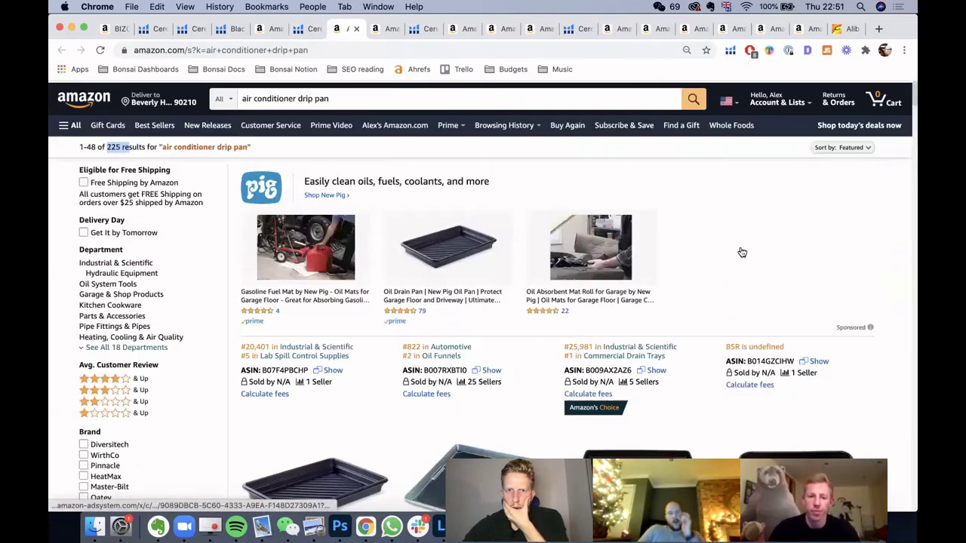
{"action": "left_click", "coordinate": [729, 52]}
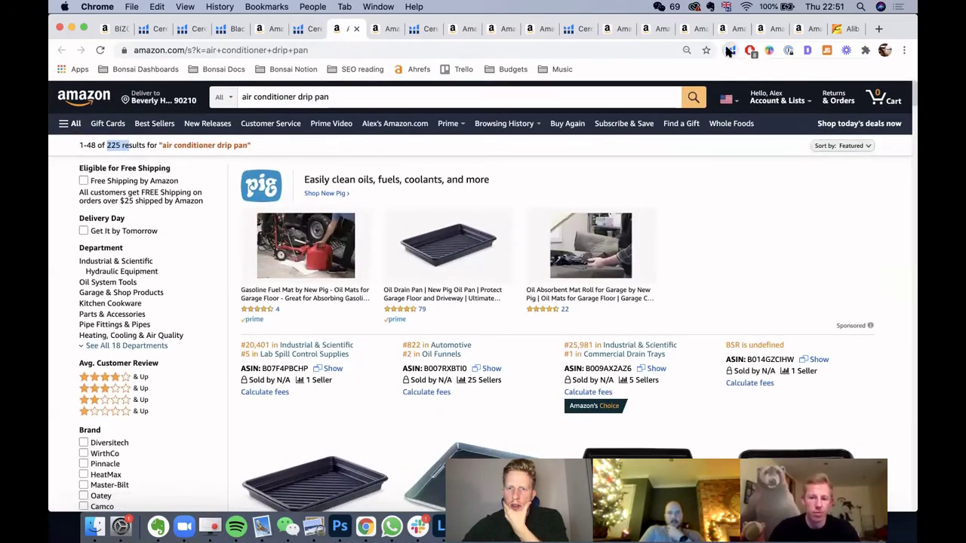
{"action": "left_click", "coordinate": [815, 197]}
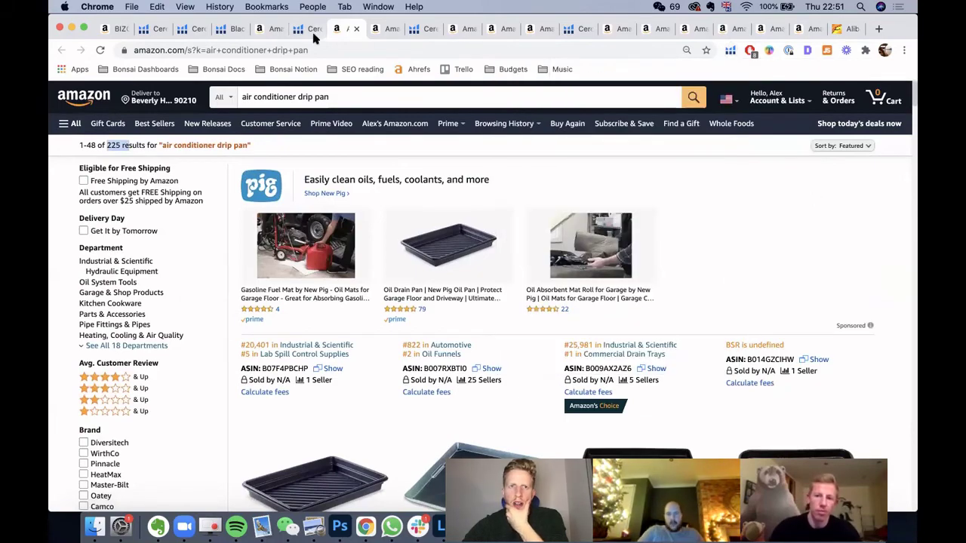
- Return to the drain pan's keyword list in Cerebro and review the phrases below "air conditioner drip pan"
{"action": "scroll", "coordinate": [460, 255], "scroll_direction": "down", "scroll_amount": 3}
{"action": "scroll", "coordinate": [460, 255], "scroll_direction": "up", "scroll_amount": 3}
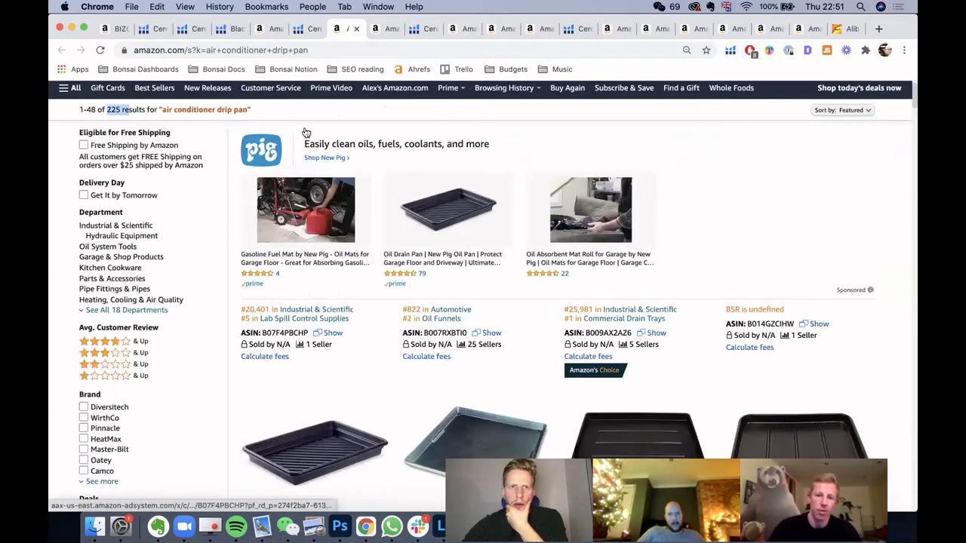
{"action": "left_click", "coordinate": [298, 34]}
{"action": "scroll", "coordinate": [654, 260], "scroll_direction": "down", "scroll_amount": 2}
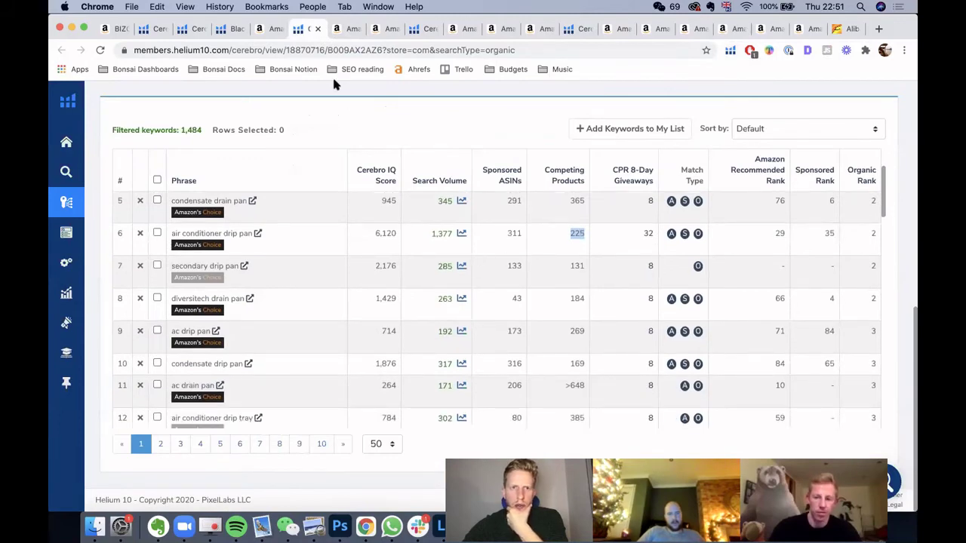
- Go back to the Black Box product results and review the remaining products on page 4
{"action": "left_click", "coordinate": [264, 28]}
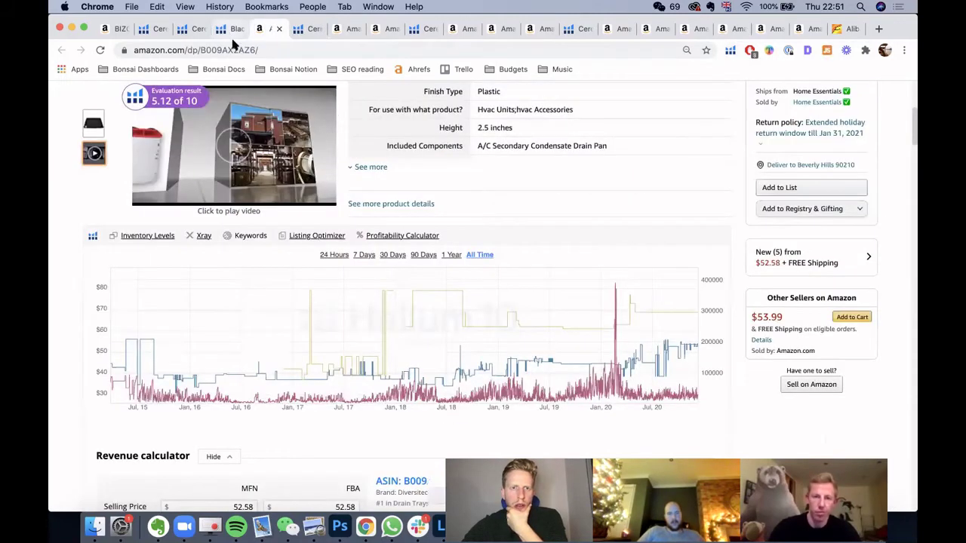
{"action": "left_click", "coordinate": [233, 30]}
{"action": "scroll", "coordinate": [406, 238], "scroll_direction": "down", "scroll_amount": 10}
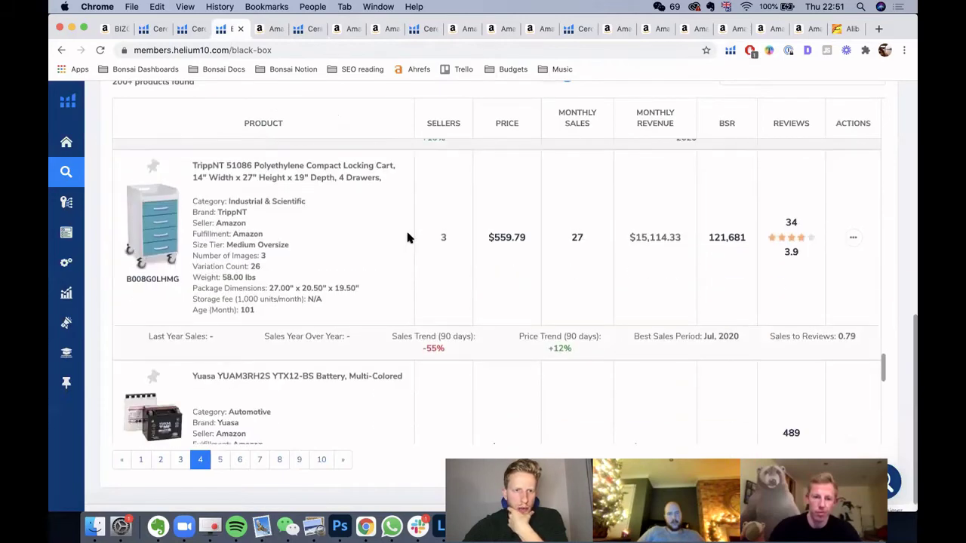
{"action": "scroll", "coordinate": [407, 238], "scroll_direction": "down", "scroll_amount": 5}
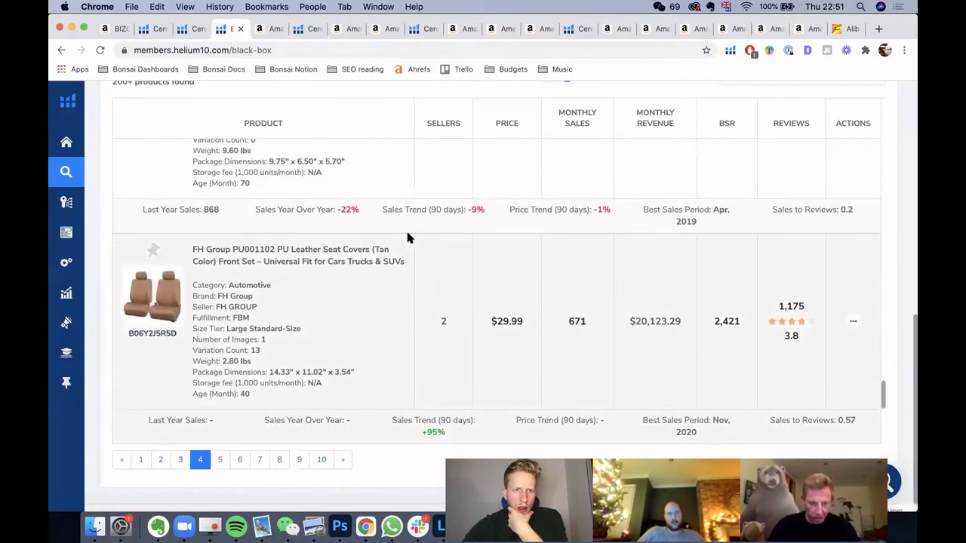
{"action": "scroll", "coordinate": [407, 238], "scroll_direction": "down", "scroll_amount": 5}
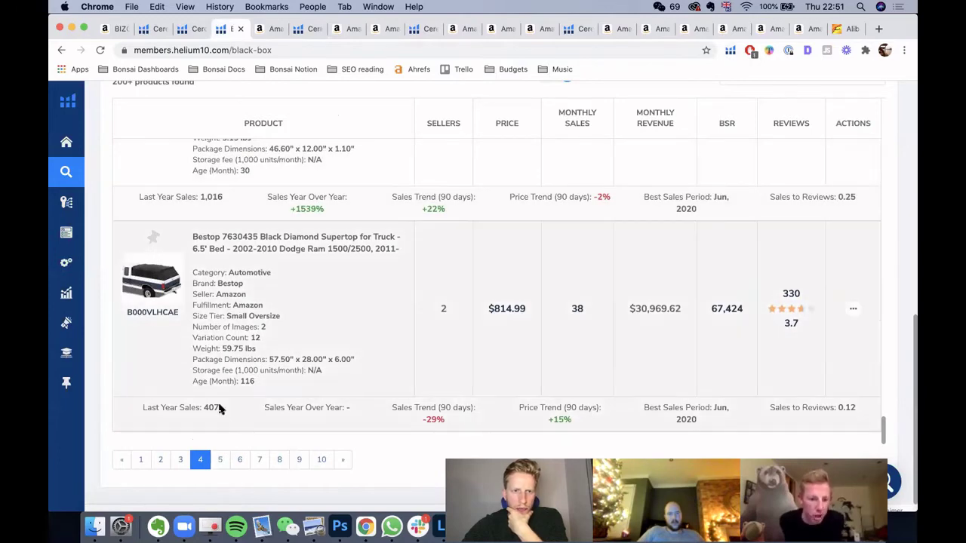
- Open page 5 of the Black Box results and review each product's price, monthly sales, revenue and reviews
{"action": "left_click", "coordinate": [219, 460]}
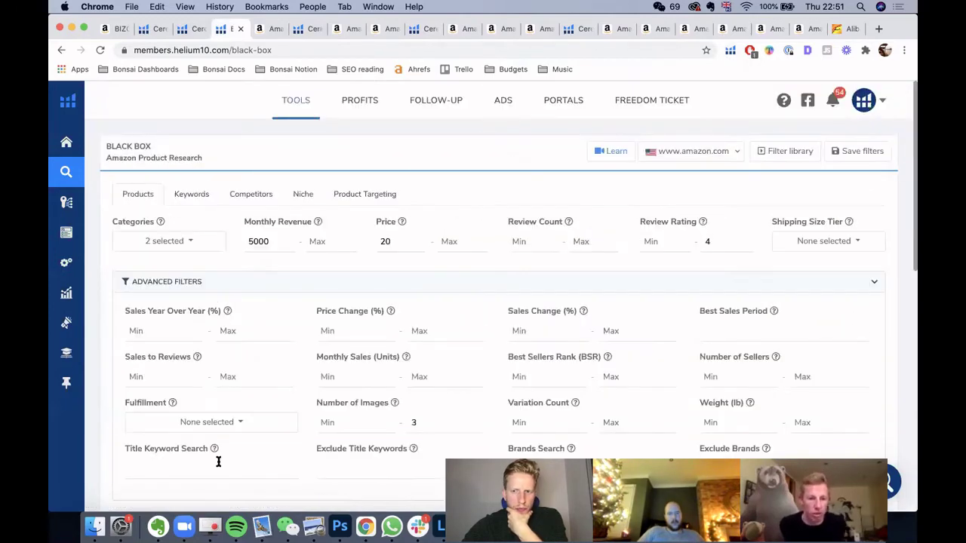
{"action": "scroll", "coordinate": [480, 333], "scroll_direction": "down", "scroll_amount": 5}
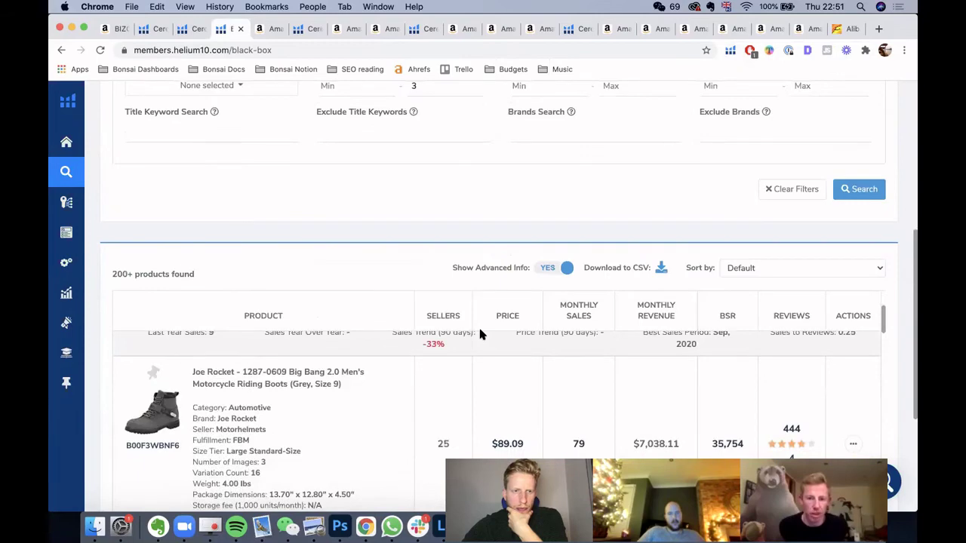
{"action": "scroll", "coordinate": [306, 226], "scroll_direction": "down", "scroll_amount": 3}
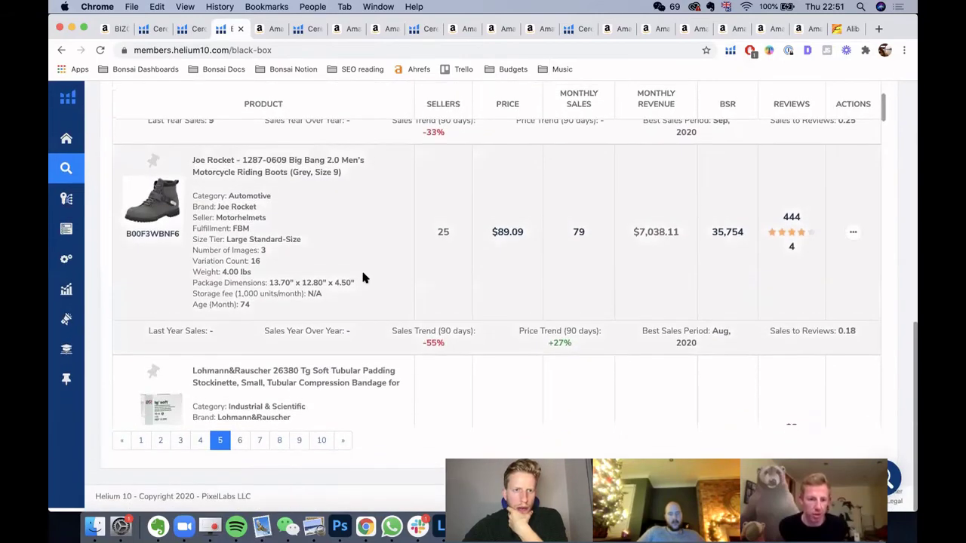
{"action": "scroll", "coordinate": [362, 278], "scroll_direction": "down", "scroll_amount": 3}
{"action": "scroll", "coordinate": [362, 278], "scroll_direction": "down", "scroll_amount": 6}
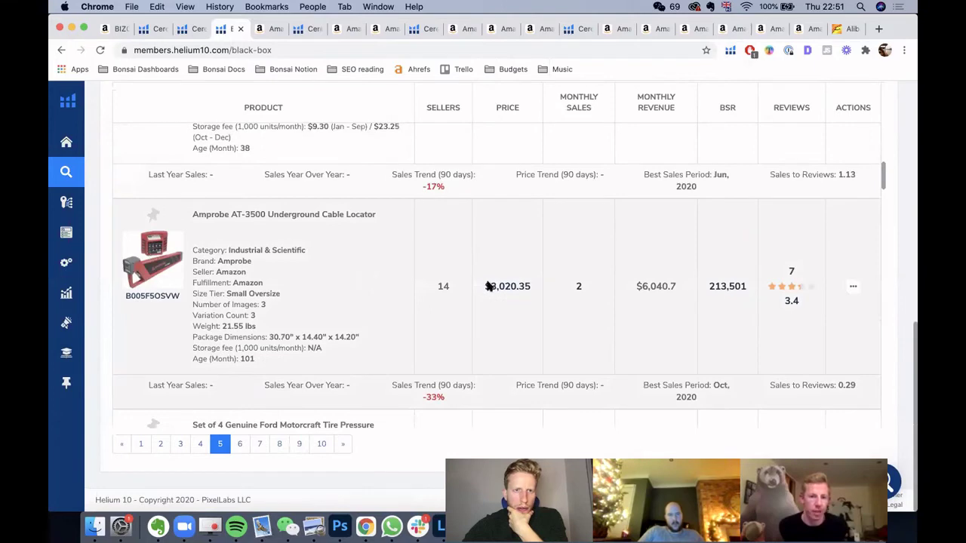
{"action": "scroll", "coordinate": [531, 292], "scroll_direction": "down", "scroll_amount": 3}
{"action": "scroll", "coordinate": [531, 291], "scroll_direction": "down", "scroll_amount": 5}
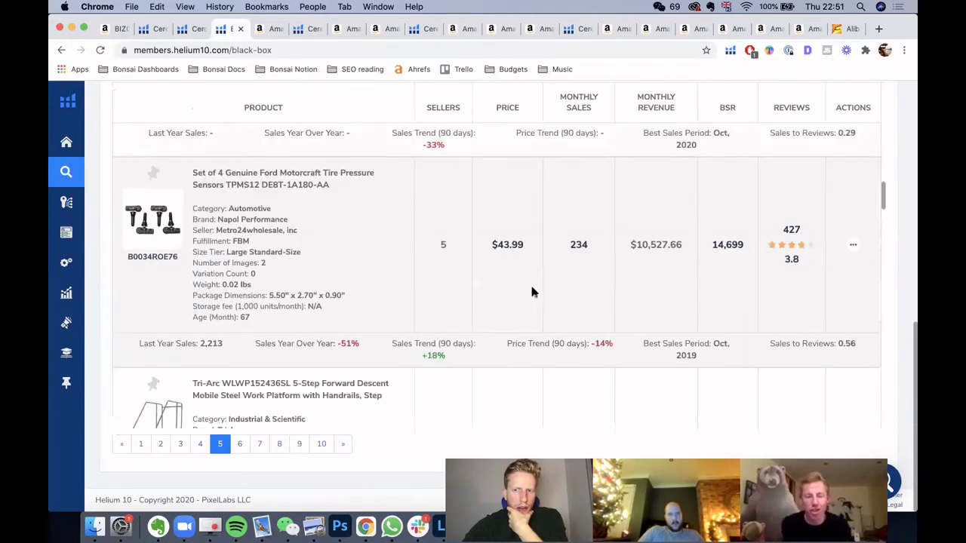
{"action": "scroll", "coordinate": [531, 291], "scroll_direction": "down", "scroll_amount": 6}
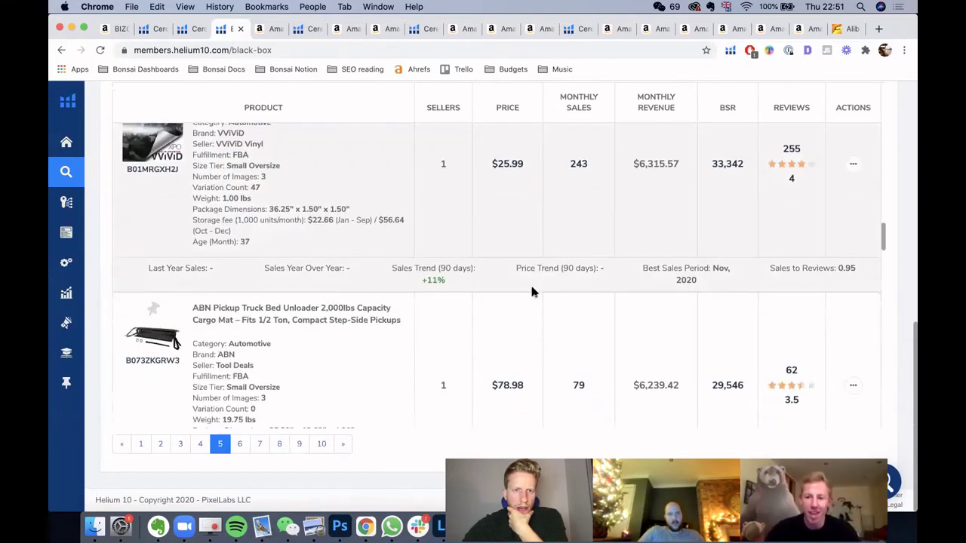
{"action": "scroll", "coordinate": [531, 292], "scroll_direction": "down", "scroll_amount": 5}
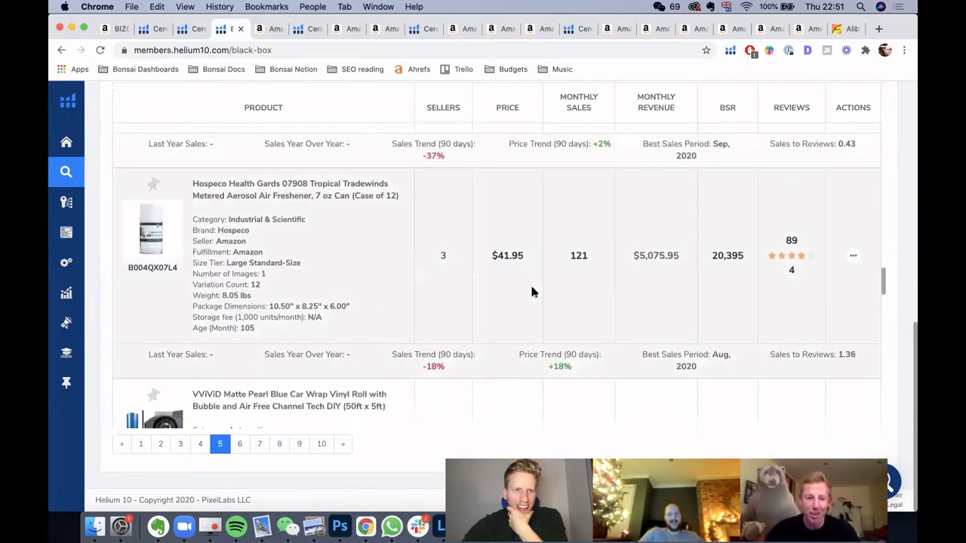
{"action": "scroll", "coordinate": [531, 291], "scroll_direction": "down", "scroll_amount": 6}
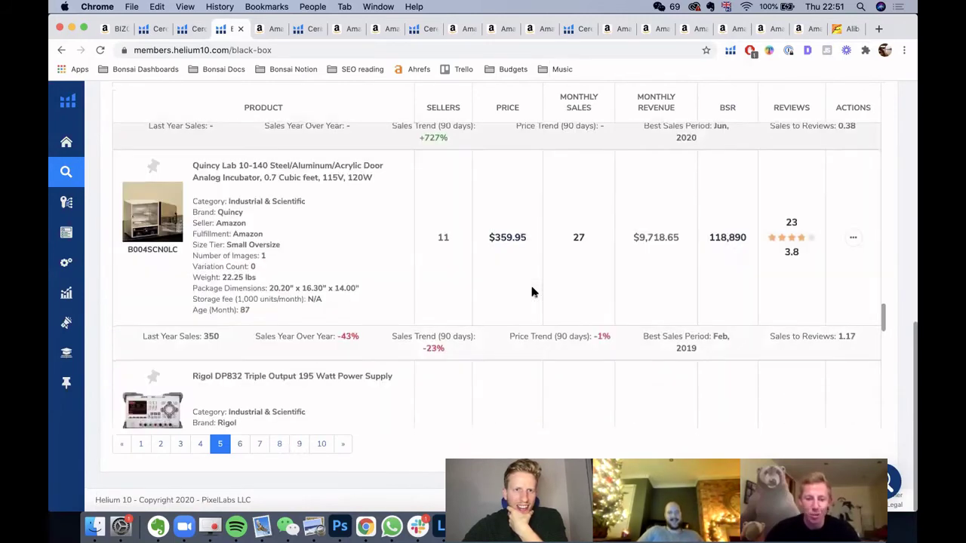
{"action": "scroll", "coordinate": [531, 291], "scroll_direction": "down", "scroll_amount": 6}
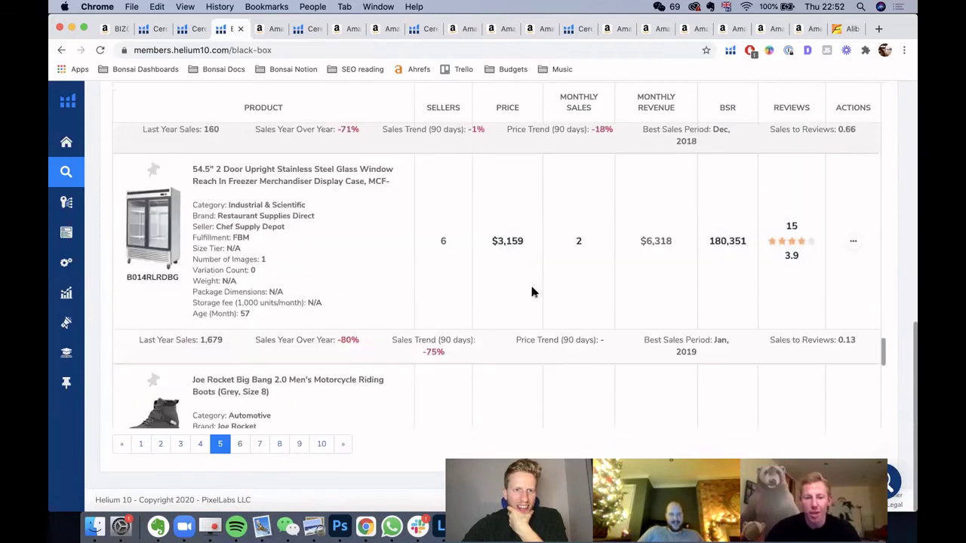
{"action": "scroll", "coordinate": [531, 291], "scroll_direction": "down", "scroll_amount": 6}
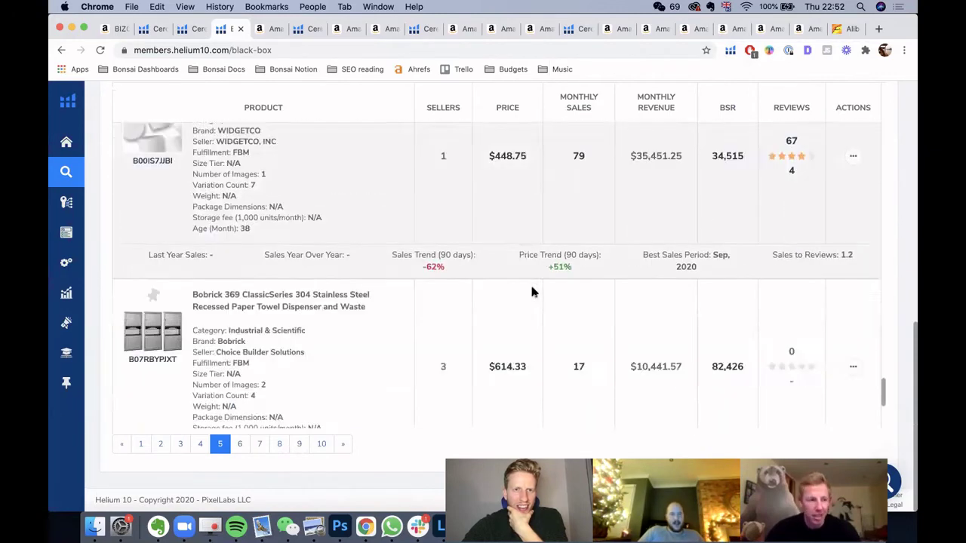
- Open page 6 of the Black Box results and look through its products for promising ideas
{"action": "left_click", "coordinate": [240, 444]}
{"action": "scroll", "coordinate": [605, 282], "scroll_direction": "down", "scroll_amount": 10}
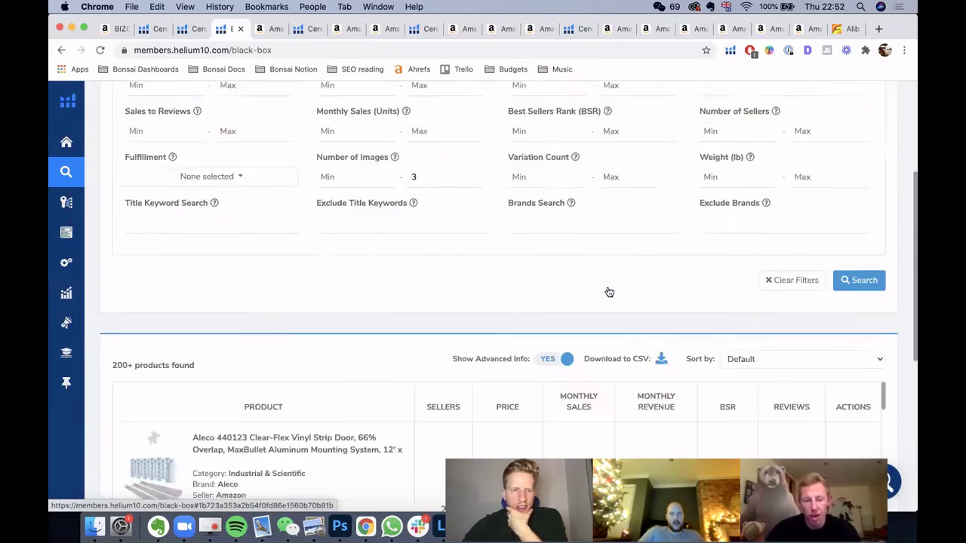
{"action": "scroll", "coordinate": [388, 292], "scroll_direction": "down", "scroll_amount": 8}
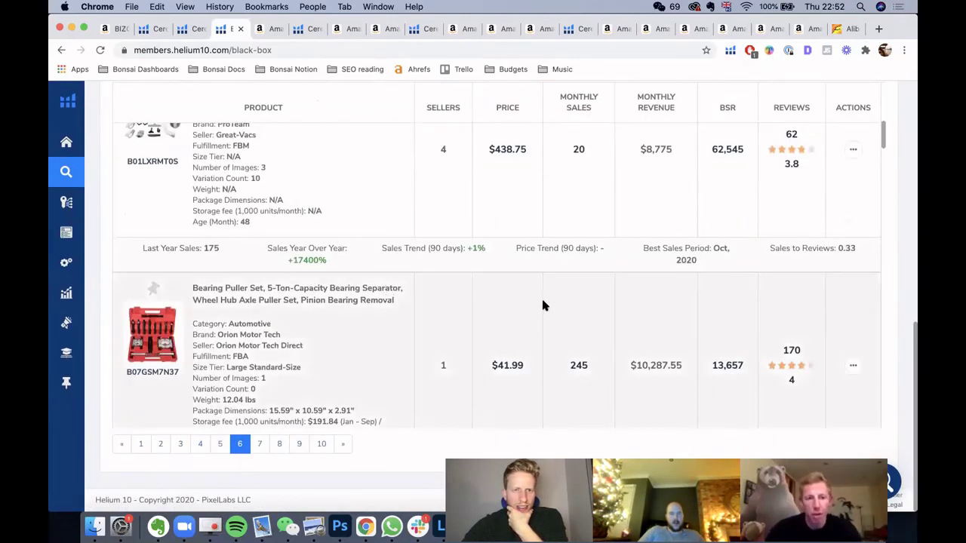
{"action": "scroll", "coordinate": [543, 305], "scroll_direction": "down", "scroll_amount": 5}
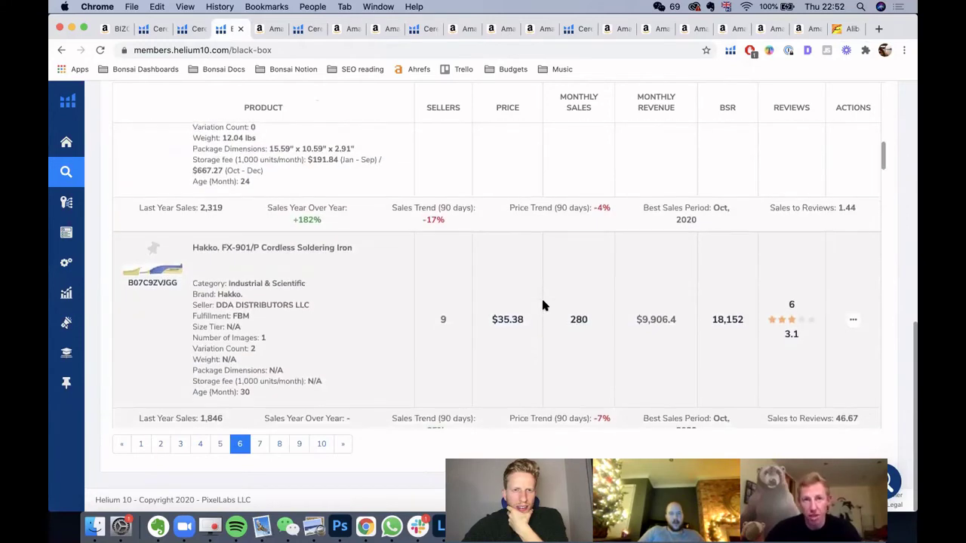
{"action": "scroll", "coordinate": [542, 305], "scroll_direction": "down", "scroll_amount": 8}
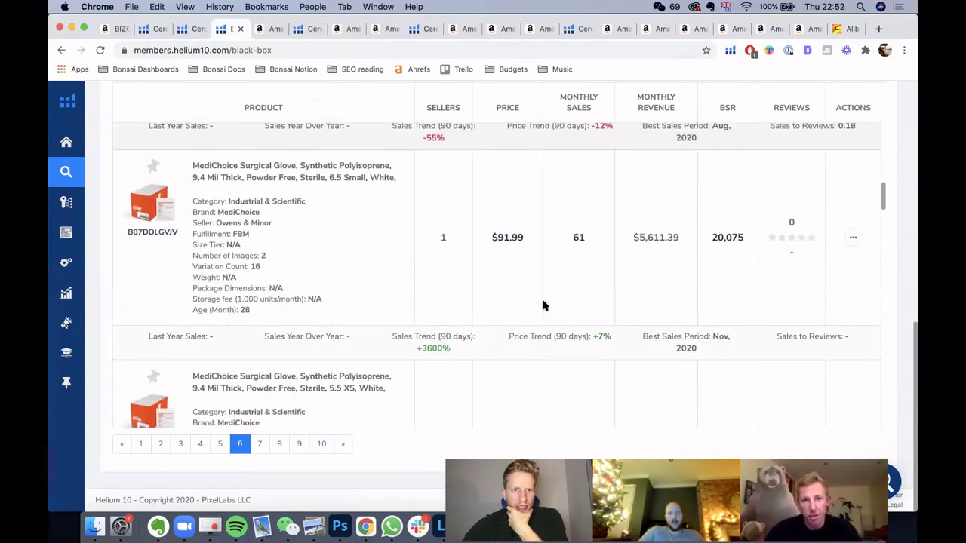
{"action": "scroll", "coordinate": [543, 305], "scroll_direction": "down", "scroll_amount": 10}
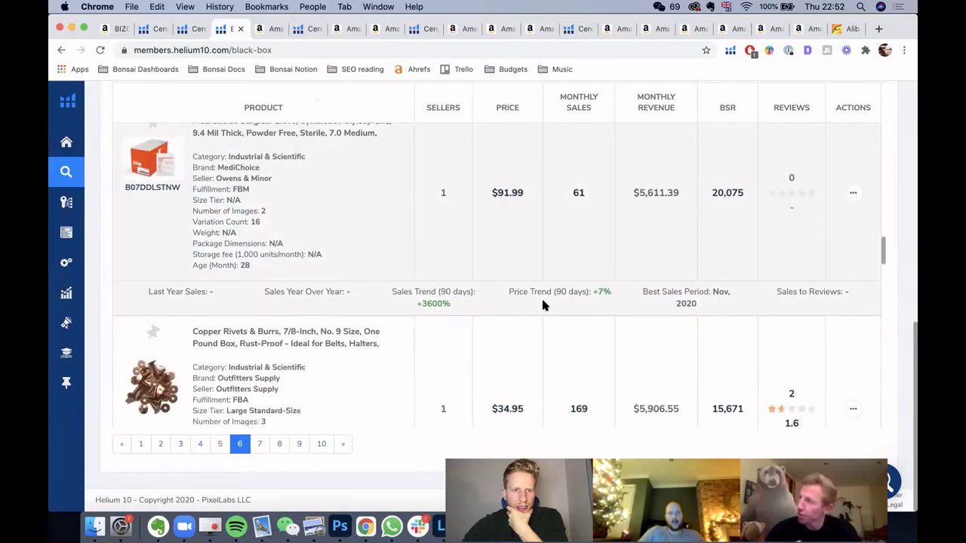
{"action": "scroll", "coordinate": [543, 305], "scroll_direction": "down", "scroll_amount": 10}
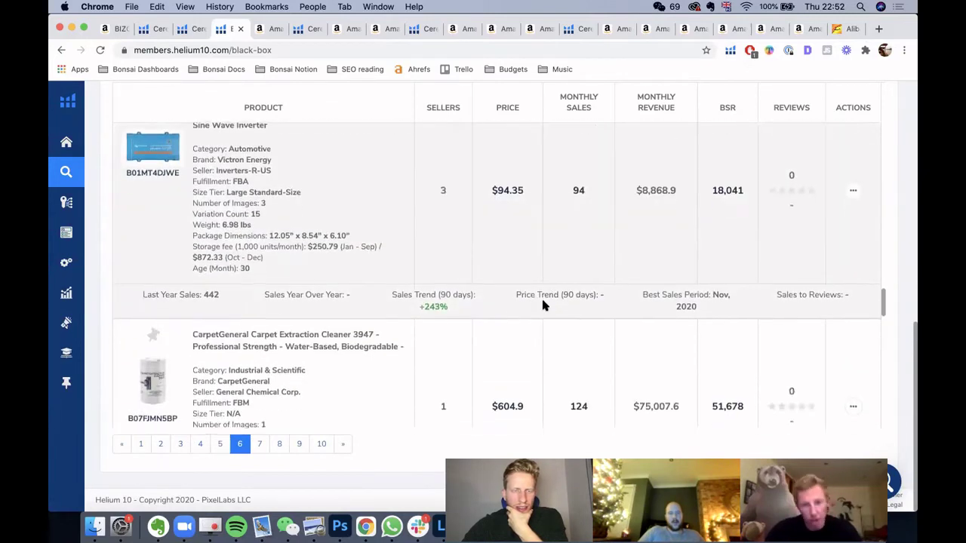
{"action": "scroll", "coordinate": [542, 303], "scroll_direction": "down", "scroll_amount": 10}
{"action": "scroll", "coordinate": [543, 303], "scroll_direction": "up", "scroll_amount": 2}
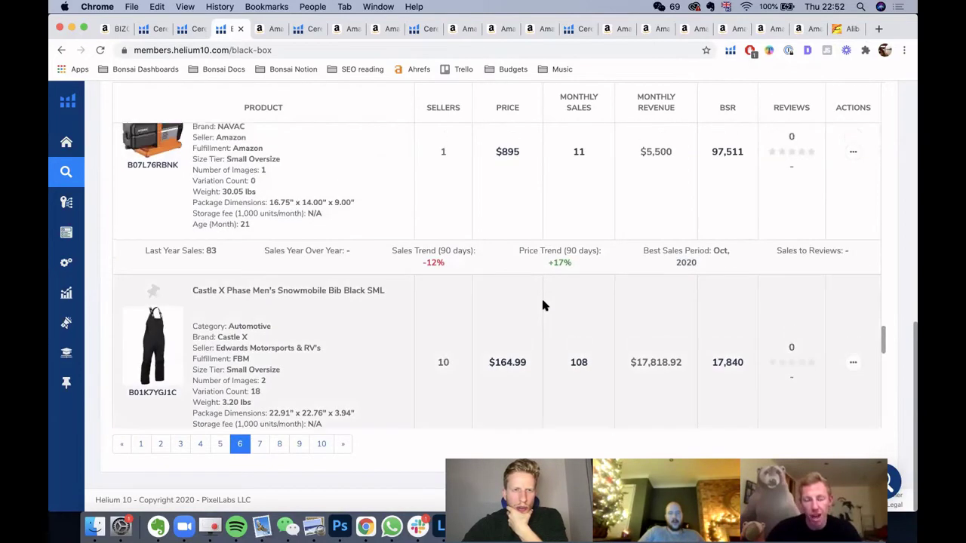
{"action": "scroll", "coordinate": [542, 305], "scroll_direction": "down", "scroll_amount": 10}
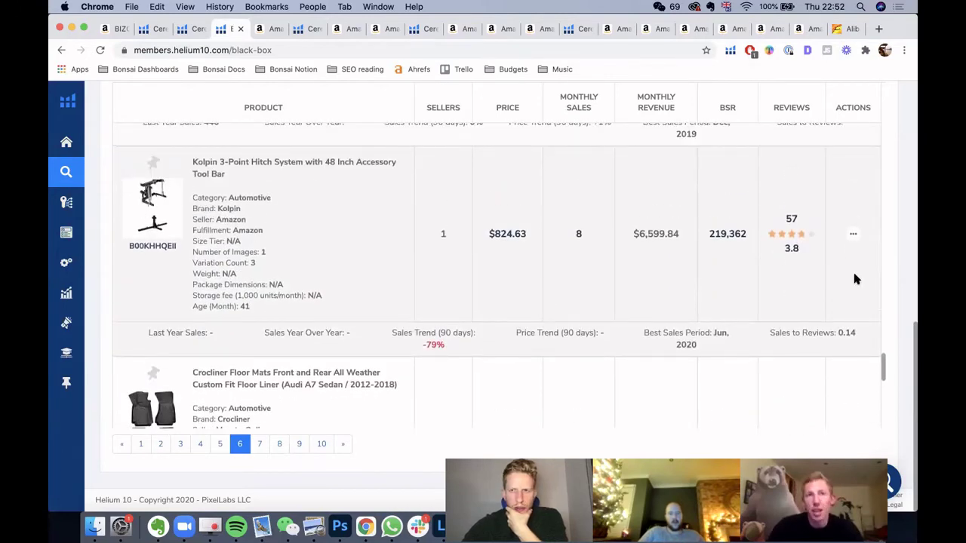
- Open the Amazon listing of the Kolpin 3-Point Hitch System with 48 Inch Accessory Tool Bar and examine it
{"action": "left_click", "coordinate": [853, 239]}
{"action": "left_click", "coordinate": [777, 282]}
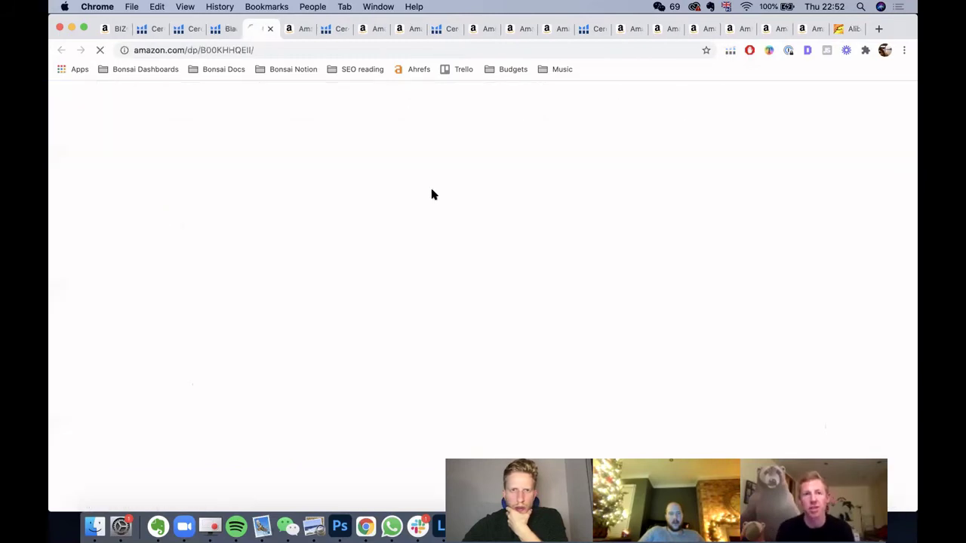
{"action": "scroll", "coordinate": [672, 225], "scroll_direction": "down", "scroll_amount": 2}
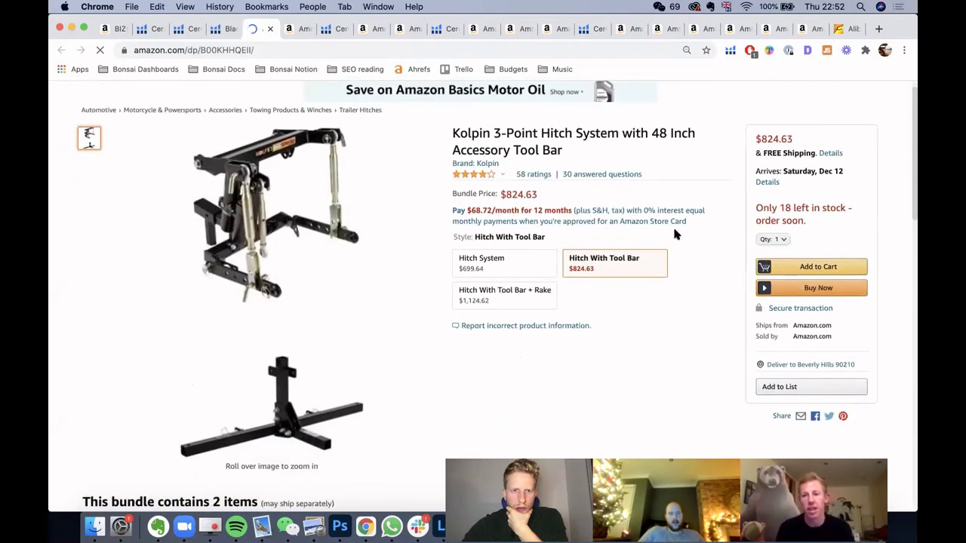
{"action": "mouse_move", "coordinate": [280, 175]}
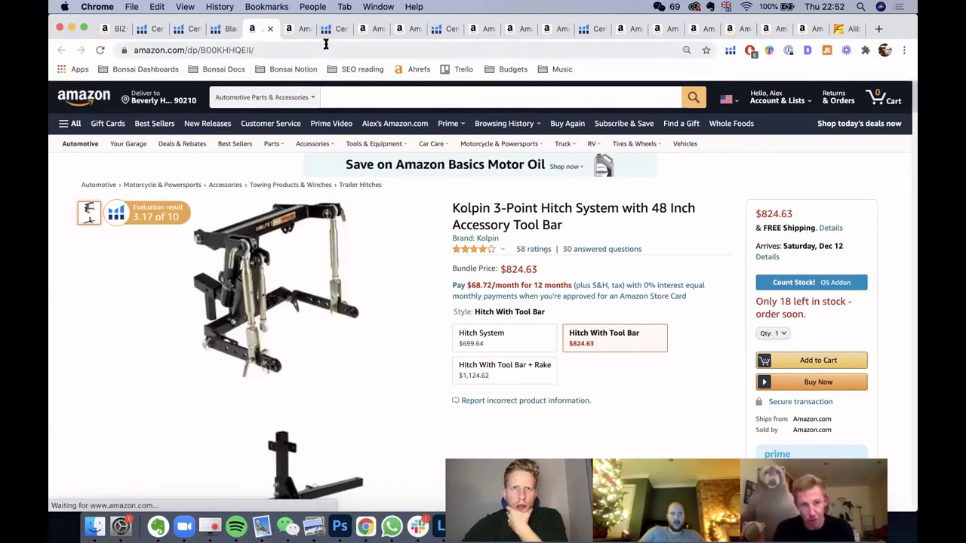
- Return to the Black Box results and review the products below the Kolpin hitch system on page 6
{"action": "left_click", "coordinate": [224, 29]}
{"action": "scroll", "coordinate": [647, 281], "scroll_direction": "down", "scroll_amount": 5}
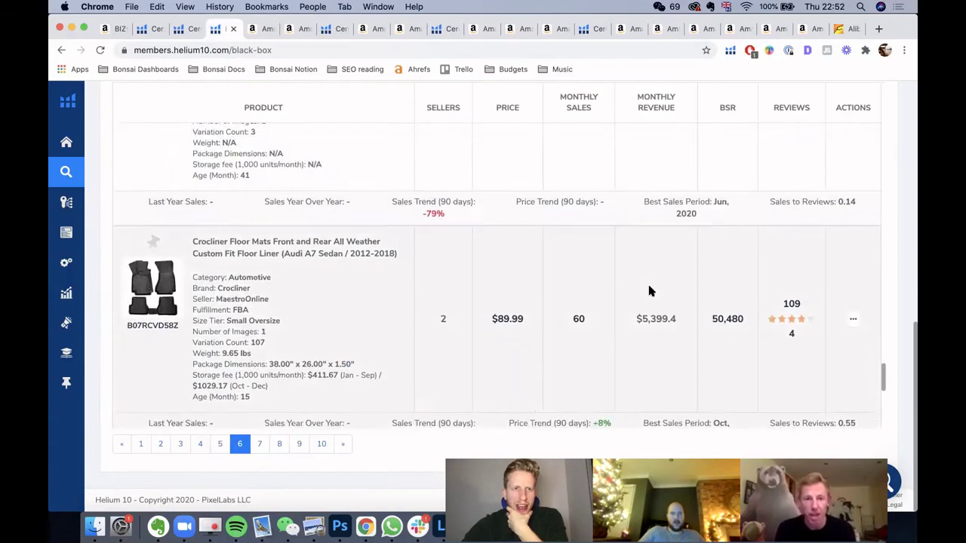
{"action": "scroll", "coordinate": [647, 290], "scroll_direction": "down", "scroll_amount": 5}
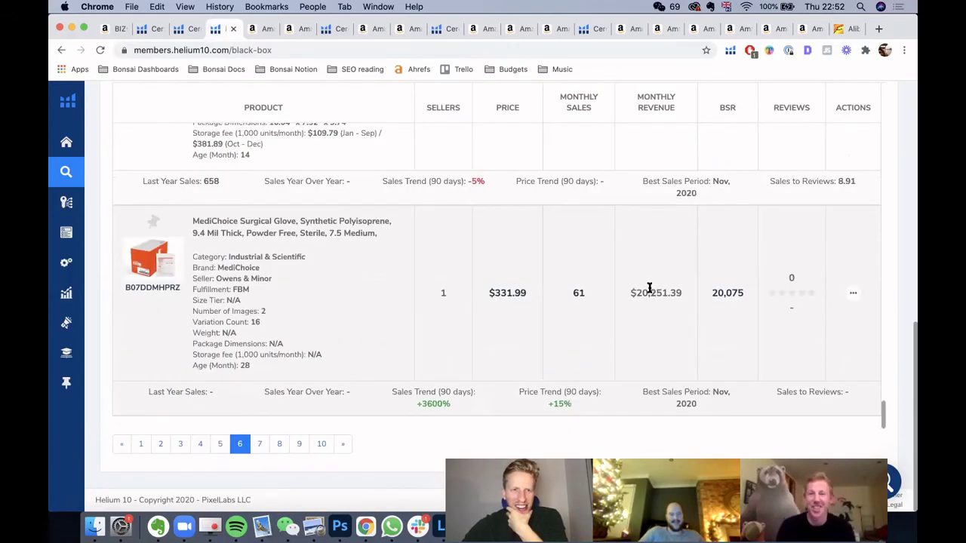
- Open page 7 of the Black Box results and examine the listed products' prices, sales and reviews
{"action": "left_click", "coordinate": [259, 445]}
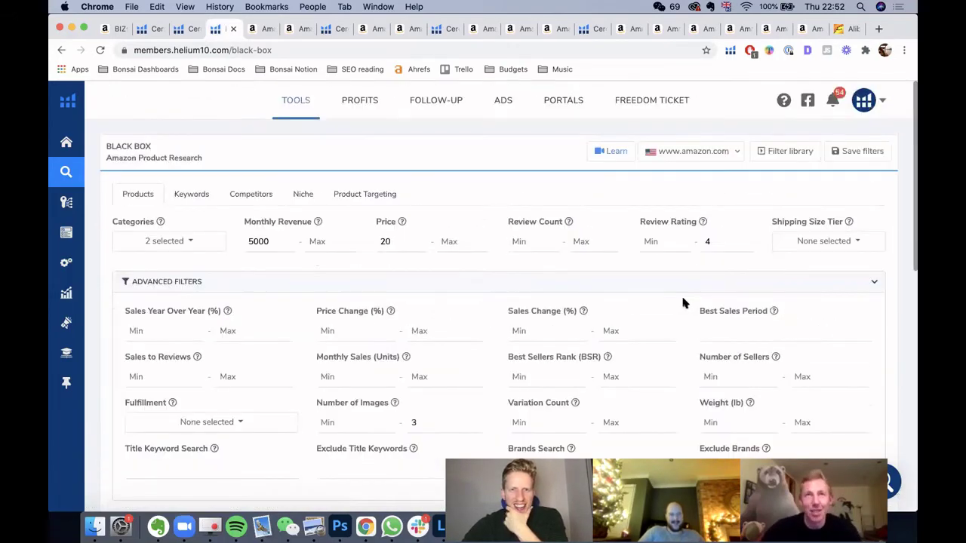
{"action": "scroll", "coordinate": [682, 298], "scroll_direction": "down", "scroll_amount": 5}
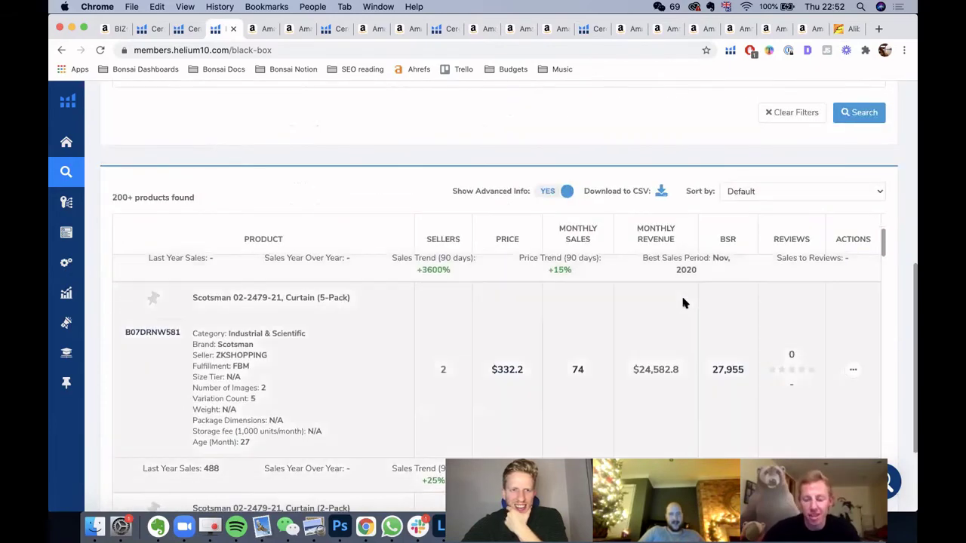
{"action": "scroll", "coordinate": [625, 323], "scroll_direction": "down", "scroll_amount": 10}
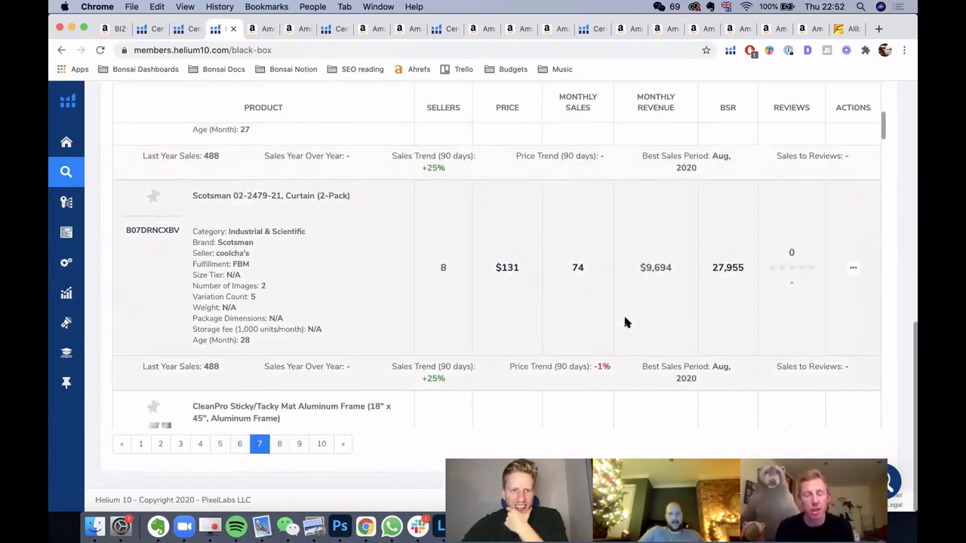
{"action": "scroll", "coordinate": [624, 323], "scroll_direction": "down", "scroll_amount": 10}
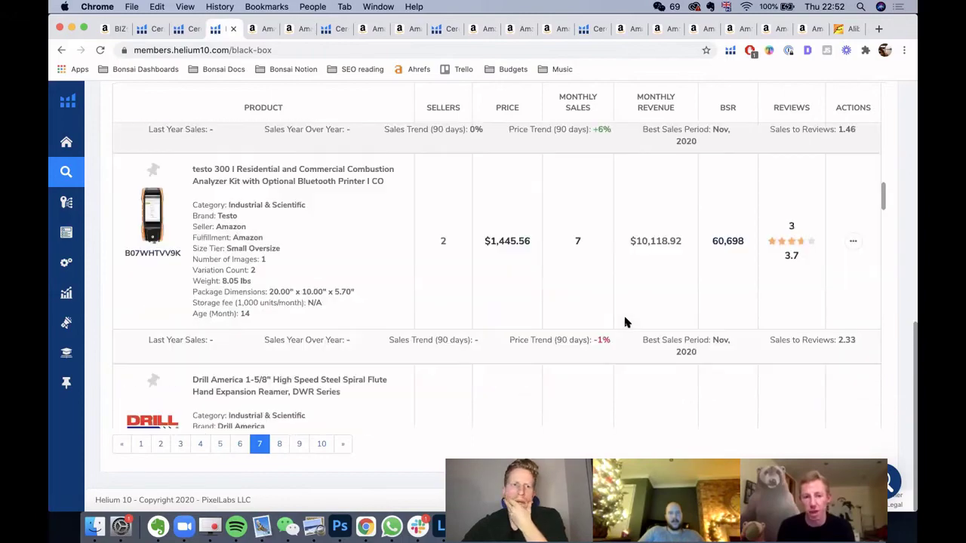
{"action": "scroll", "coordinate": [624, 323], "scroll_direction": "down", "scroll_amount": 10}
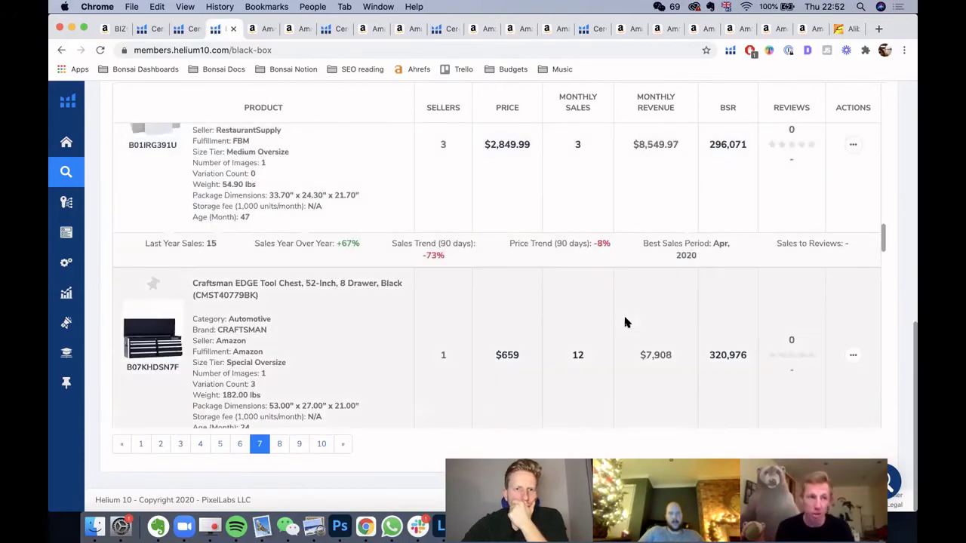
{"action": "scroll", "coordinate": [624, 323], "scroll_direction": "down", "scroll_amount": 5}
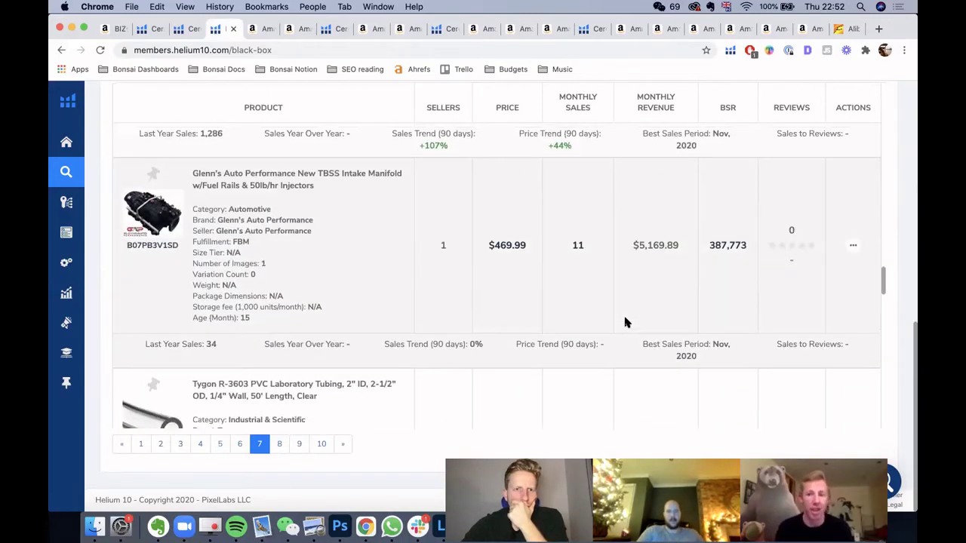
- Replace Automotive with Patio, Lawn & Garden in the Black Box category filter, keeping Industrial & Scientific selected
{"action": "scroll", "coordinate": [624, 322], "scroll_direction": "up", "scroll_amount": 15}
{"action": "scroll", "coordinate": [329, 254], "scroll_direction": "up", "scroll_amount": 15}
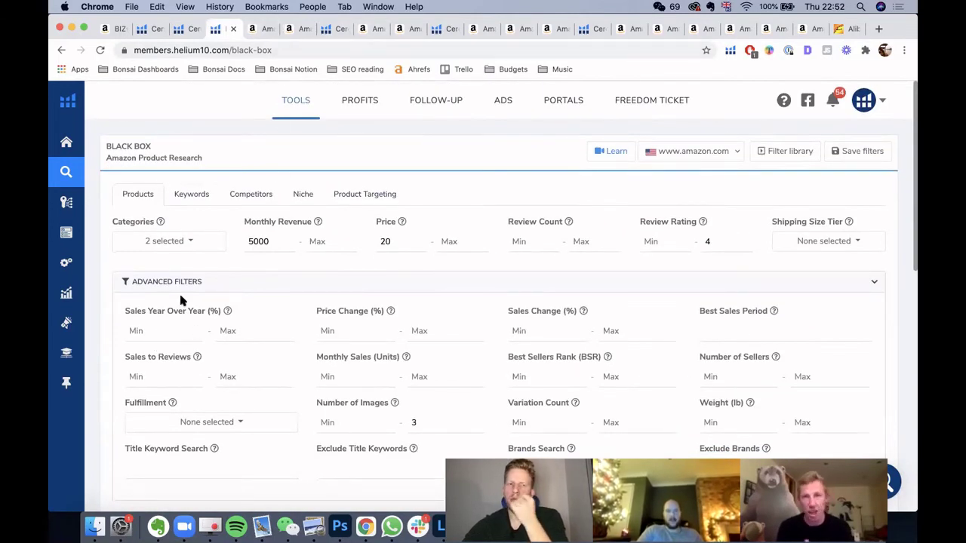
{"action": "scroll", "coordinate": [181, 301], "scroll_direction": "down", "scroll_amount": 1}
{"action": "left_click", "coordinate": [173, 207]}
{"action": "scroll", "coordinate": [185, 308], "scroll_direction": "down", "scroll_amount": 5}
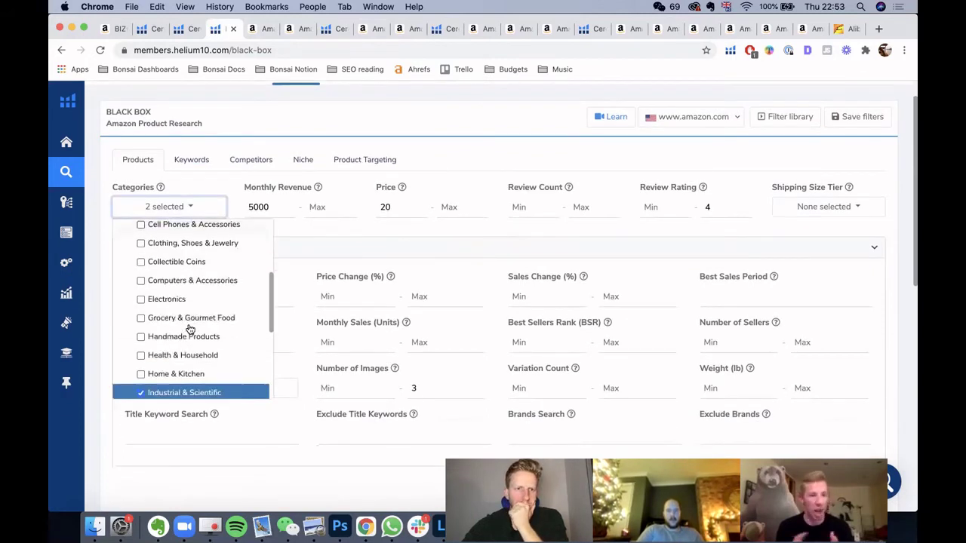
{"action": "scroll", "coordinate": [189, 329], "scroll_direction": "down", "scroll_amount": 2}
{"action": "scroll", "coordinate": [190, 329], "scroll_direction": "up", "scroll_amount": 10}
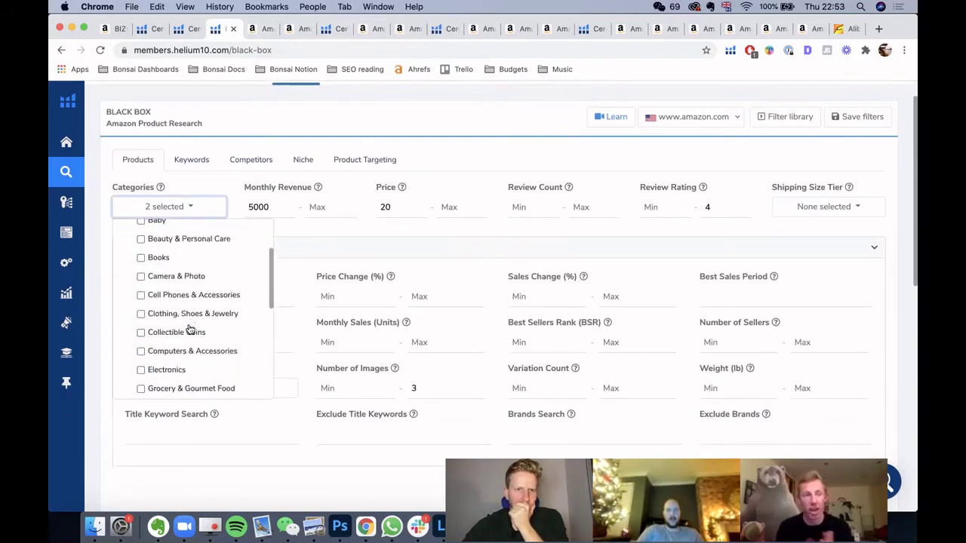
{"action": "left_click", "coordinate": [156, 258]}
{"action": "scroll", "coordinate": [155, 261], "scroll_direction": "down", "scroll_amount": 8}
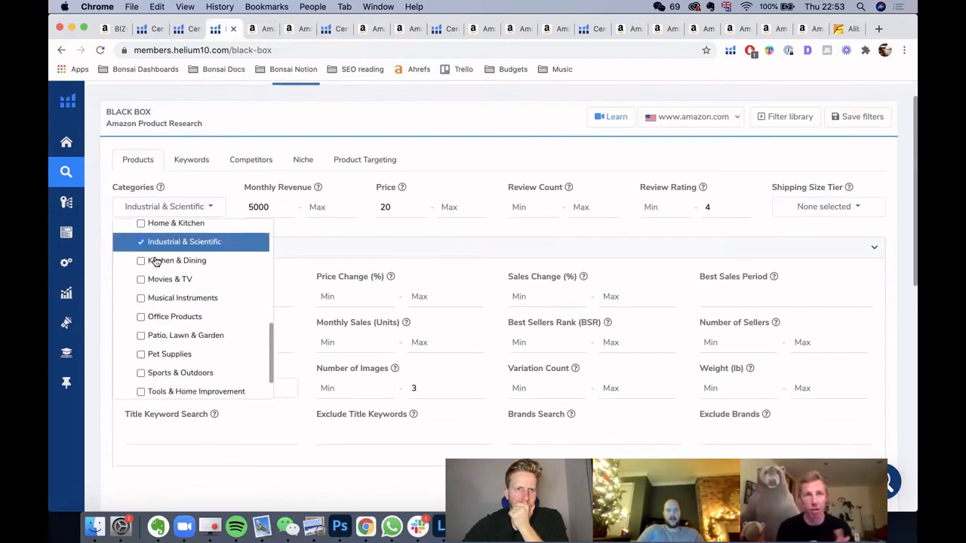
{"action": "left_click", "coordinate": [194, 306]}
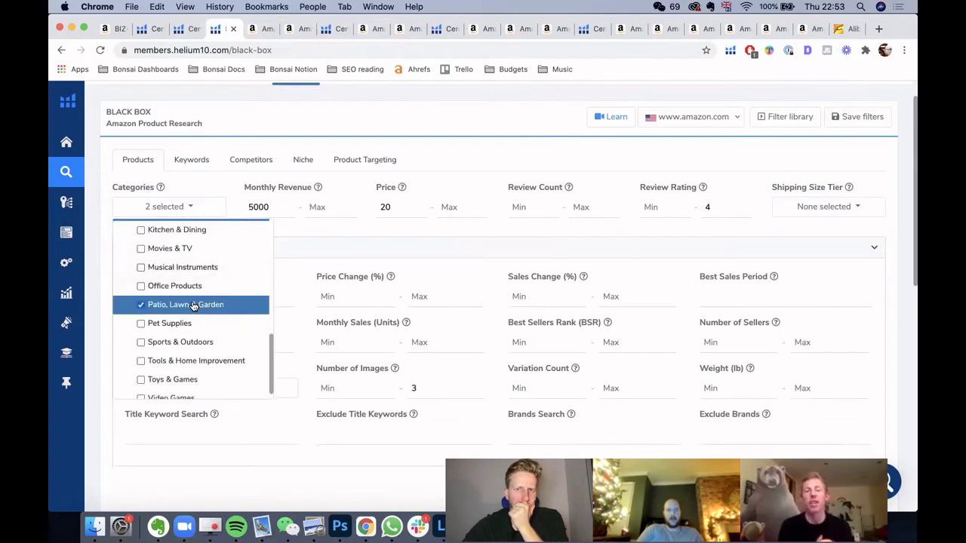
- Rerun the Black Box product search with the updated category filter
{"action": "left_click", "coordinate": [635, 167]}
{"action": "scroll", "coordinate": [724, 212], "scroll_direction": "down", "scroll_amount": 5}
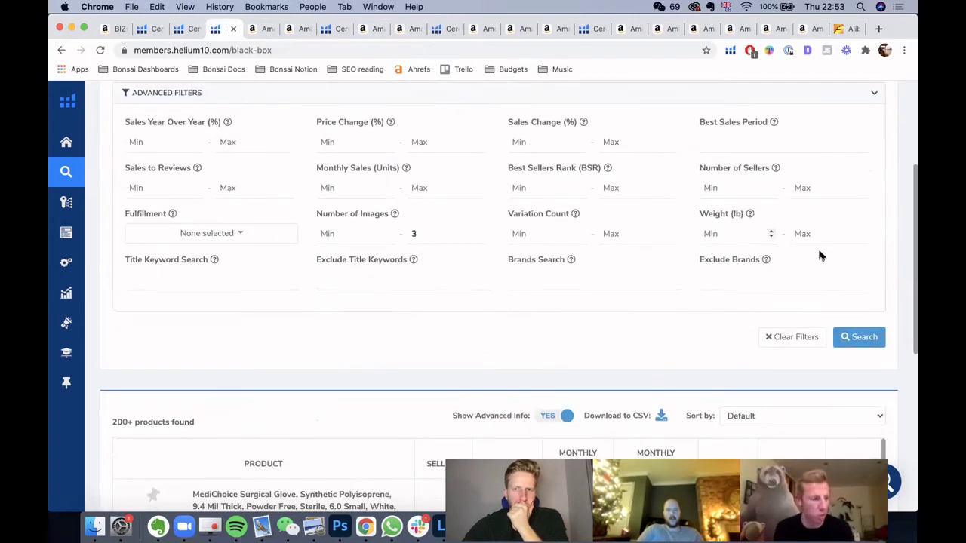
{"action": "left_click", "coordinate": [855, 337]}
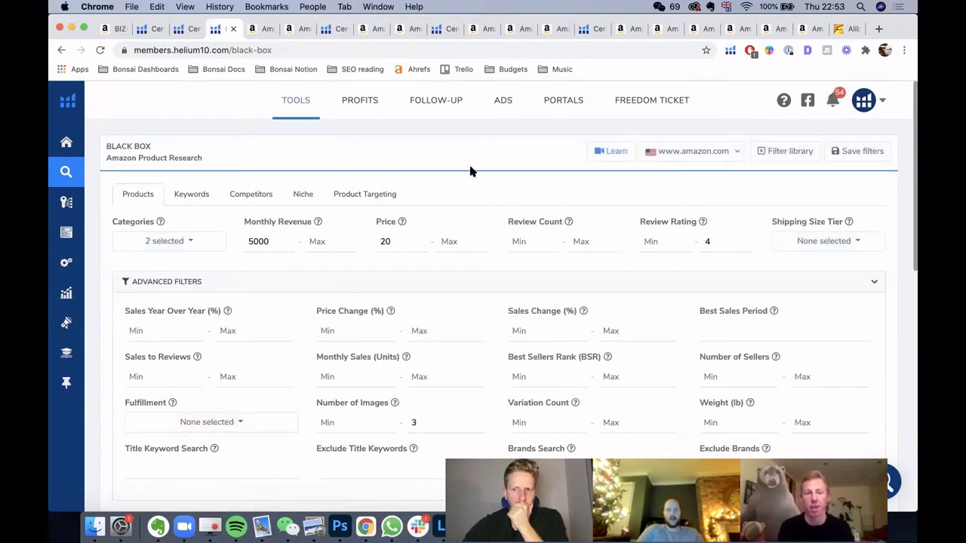
- Look through page 1 of the new Black Box results, examining each product's price, monthly sales, revenue and reviews
{"action": "scroll", "coordinate": [469, 166], "scroll_direction": "down", "scroll_amount": 4}
{"action": "scroll", "coordinate": [468, 162], "scroll_direction": "down", "scroll_amount": 10}
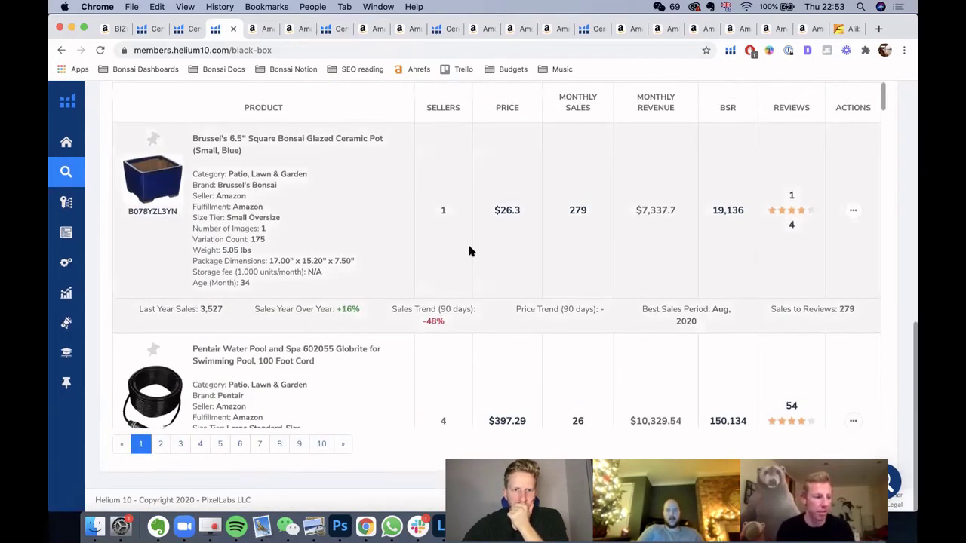
{"action": "scroll", "coordinate": [469, 250], "scroll_direction": "up", "scroll_amount": 1}
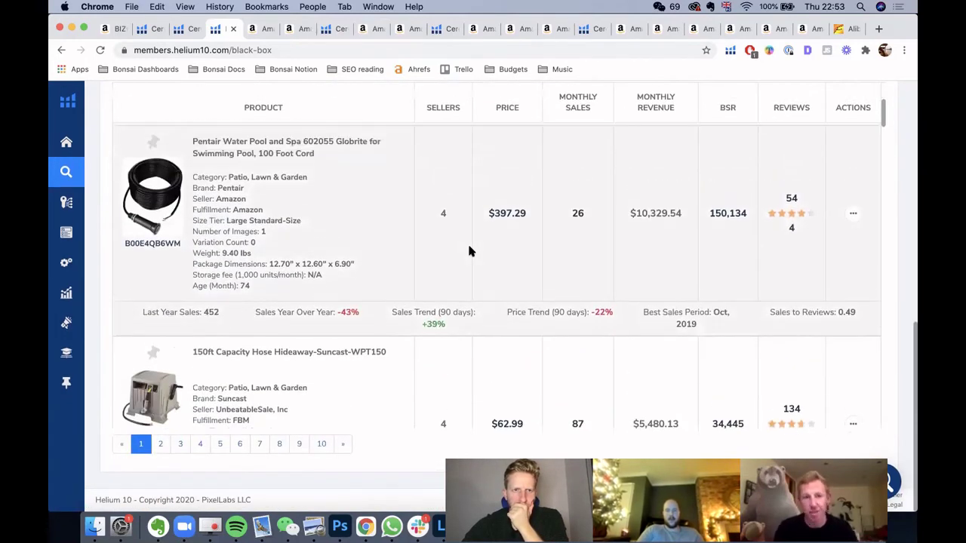
{"action": "scroll", "coordinate": [468, 251], "scroll_direction": "down", "scroll_amount": 10}
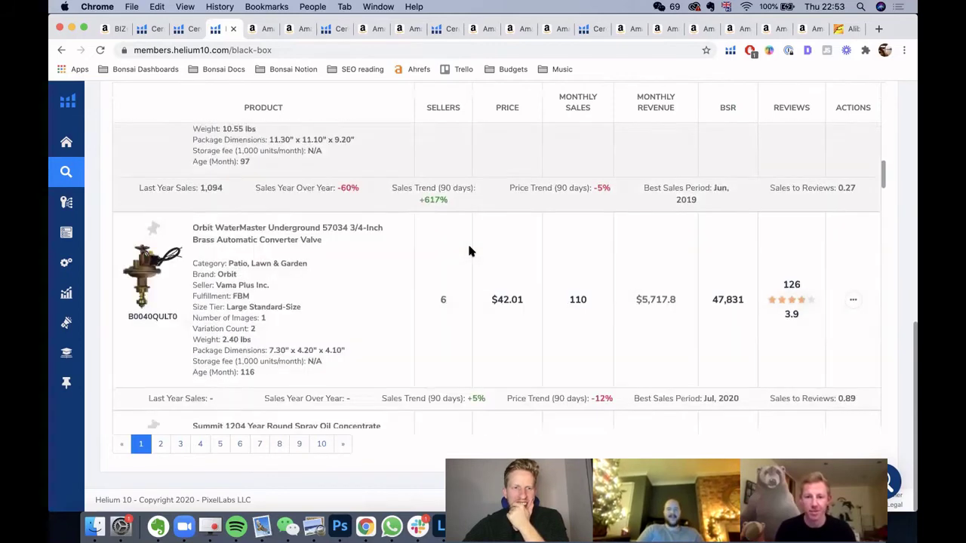
{"action": "scroll", "coordinate": [469, 251], "scroll_direction": "down", "scroll_amount": 10}
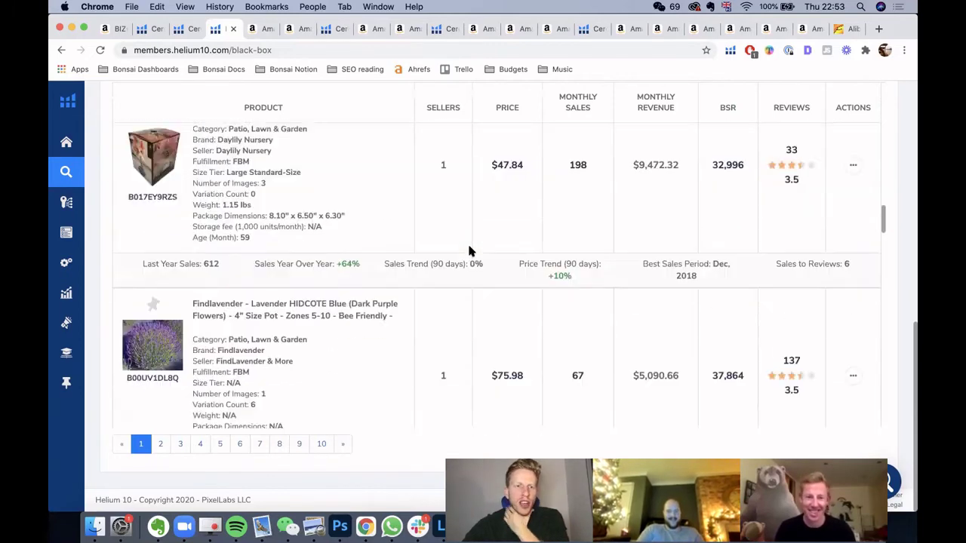
{"action": "scroll", "coordinate": [469, 250], "scroll_direction": "down", "scroll_amount": 7}
{"action": "scroll", "coordinate": [468, 251], "scroll_direction": "down", "scroll_amount": 10}
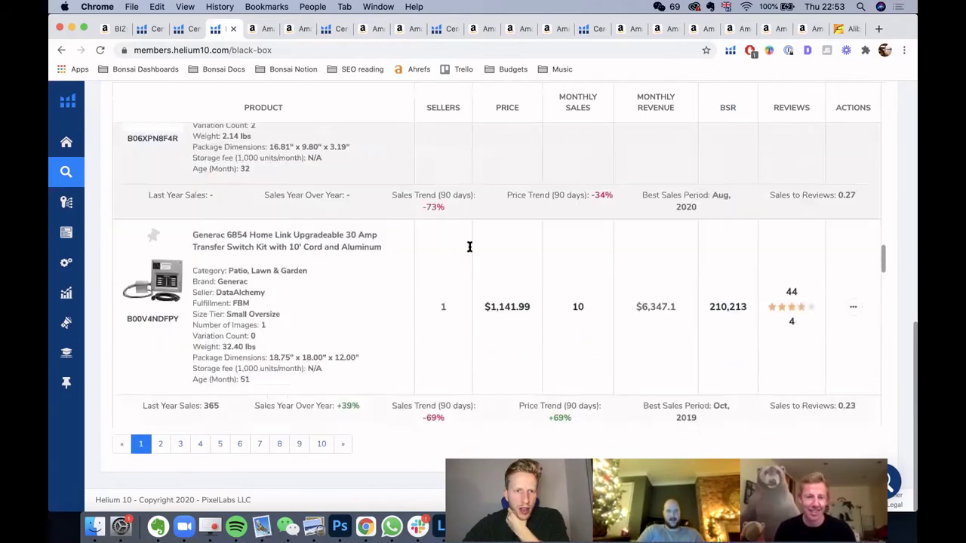
{"action": "scroll", "coordinate": [468, 251], "scroll_direction": "down", "scroll_amount": 10}
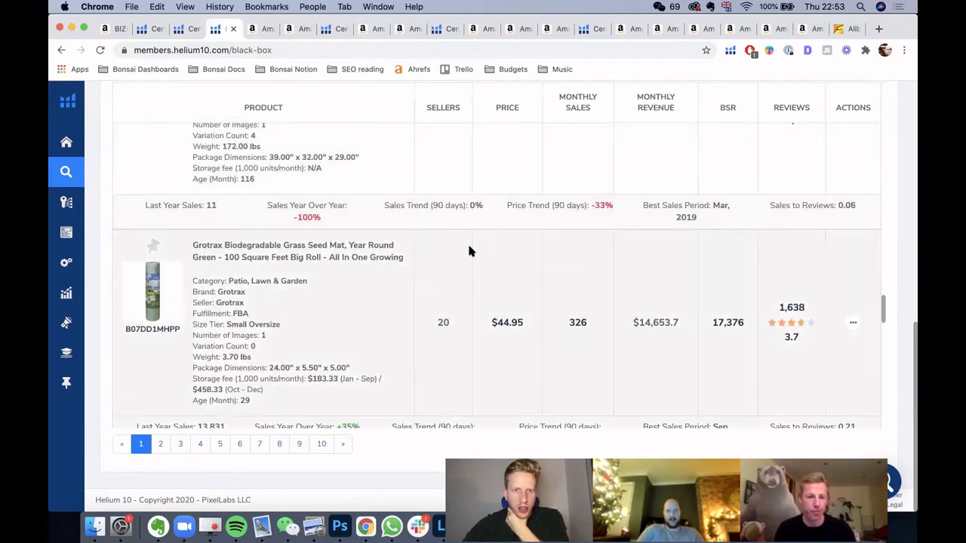
{"action": "scroll", "coordinate": [467, 251], "scroll_direction": "down", "scroll_amount": 3}
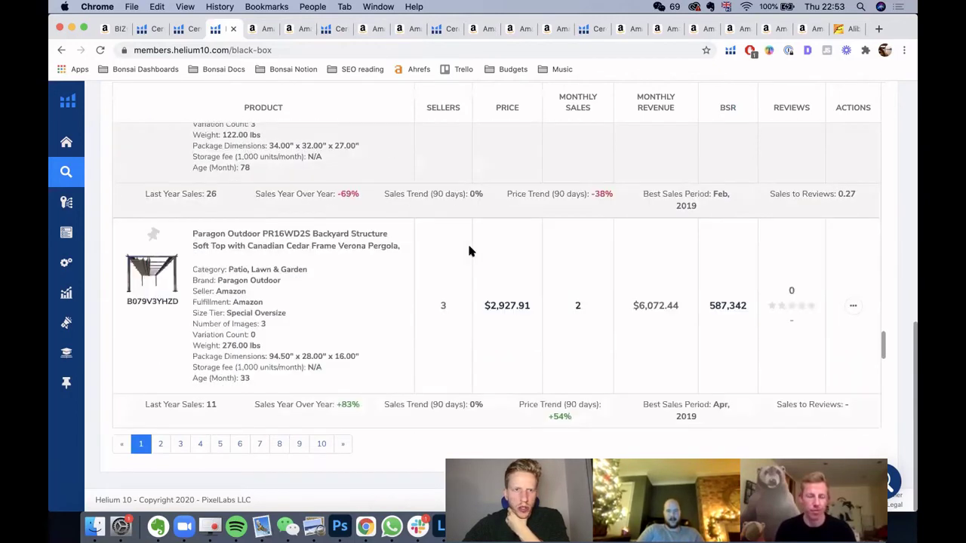
{"action": "scroll", "coordinate": [468, 251], "scroll_direction": "down", "scroll_amount": 3}
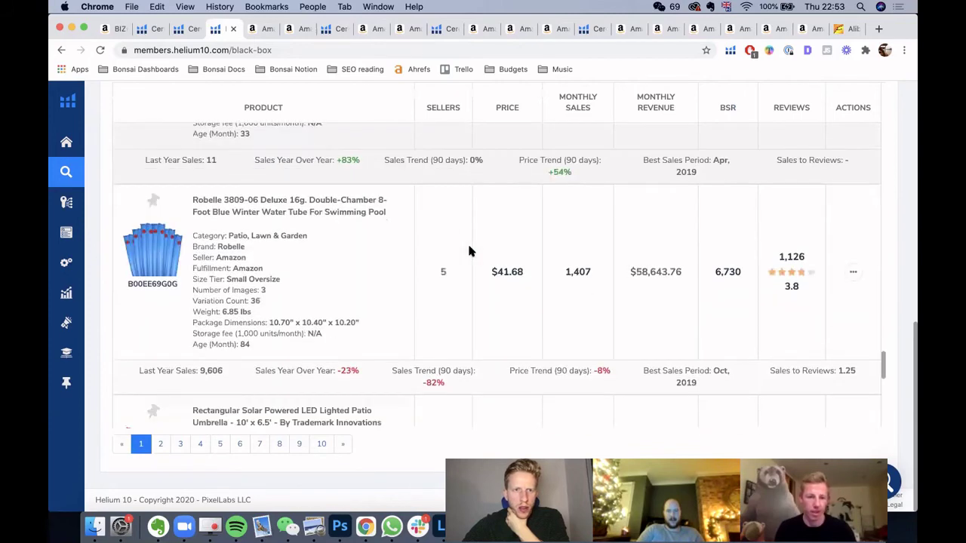
{"action": "scroll", "coordinate": [468, 251], "scroll_direction": "down", "scroll_amount": 3}
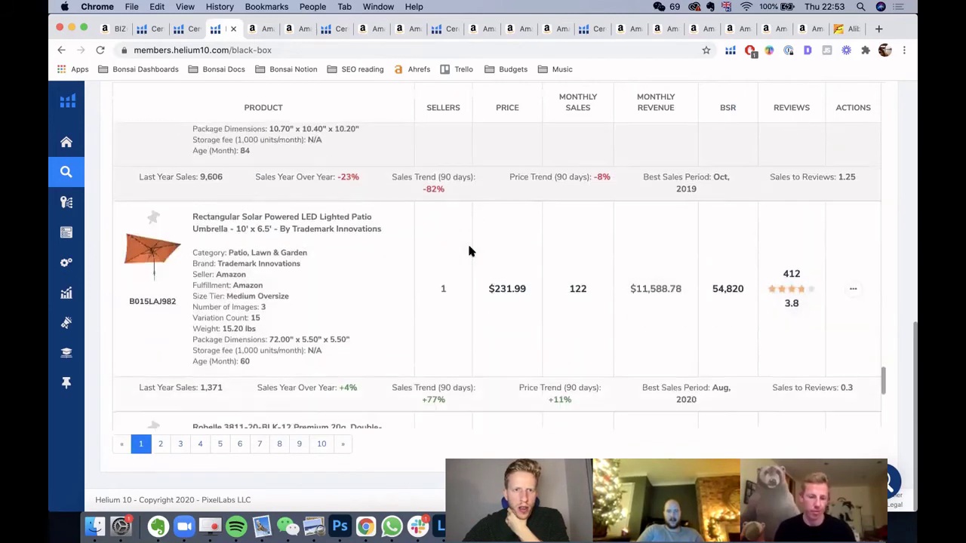
{"action": "scroll", "coordinate": [468, 250], "scroll_direction": "down", "scroll_amount": 6}
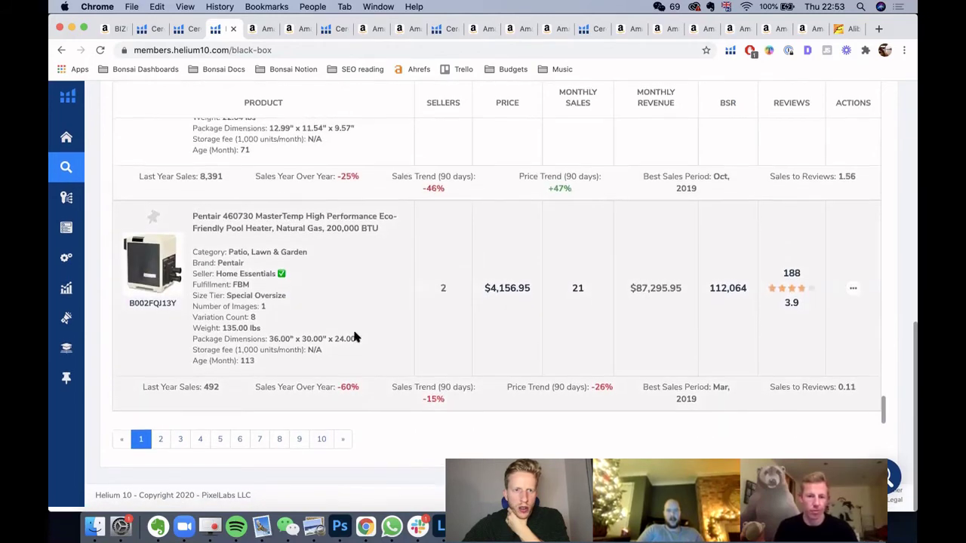
- Open page 2 of the Black Box results and review its products down to the end of the list
{"action": "left_click", "coordinate": [160, 444]}
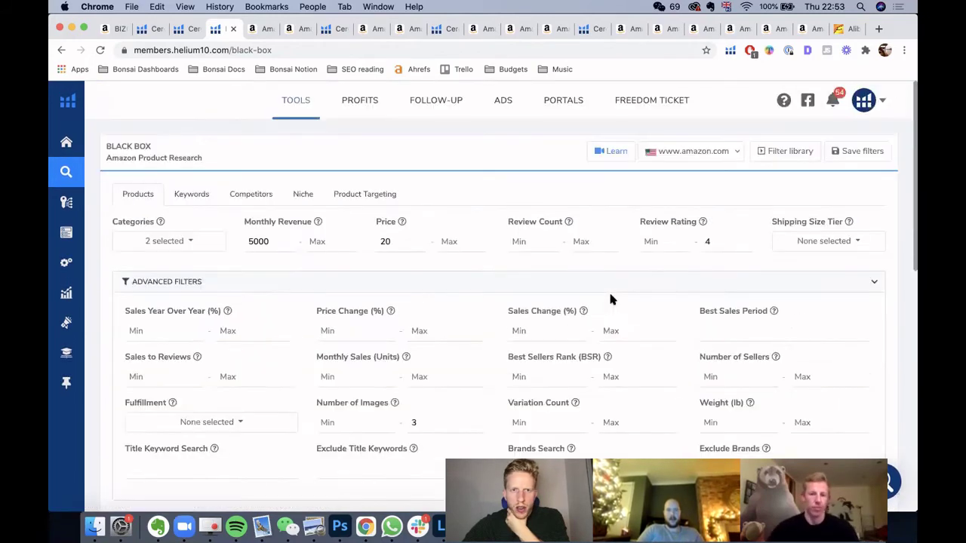
{"action": "scroll", "coordinate": [609, 299], "scroll_direction": "down", "scroll_amount": 10}
{"action": "scroll", "coordinate": [608, 289], "scroll_direction": "down", "scroll_amount": 5}
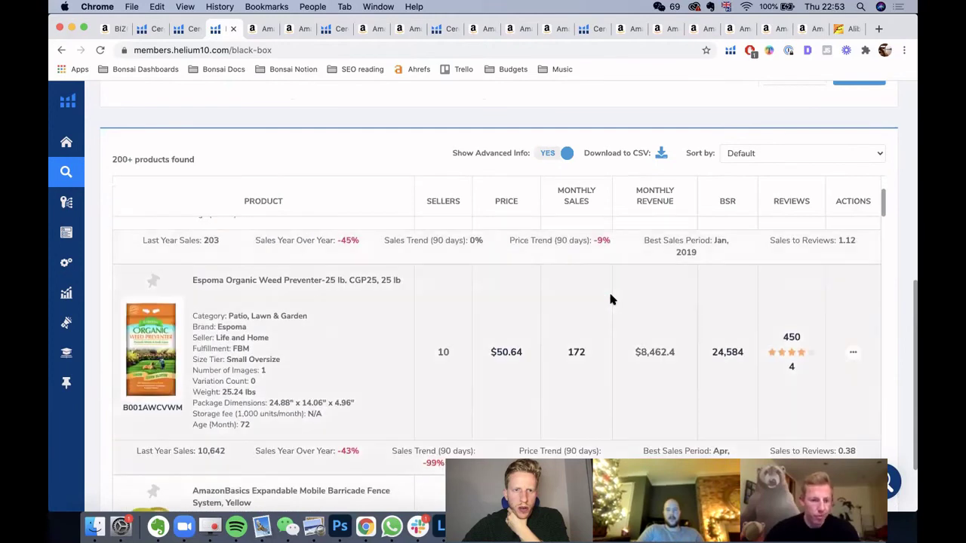
{"action": "scroll", "coordinate": [566, 349], "scroll_direction": "down", "scroll_amount": 5}
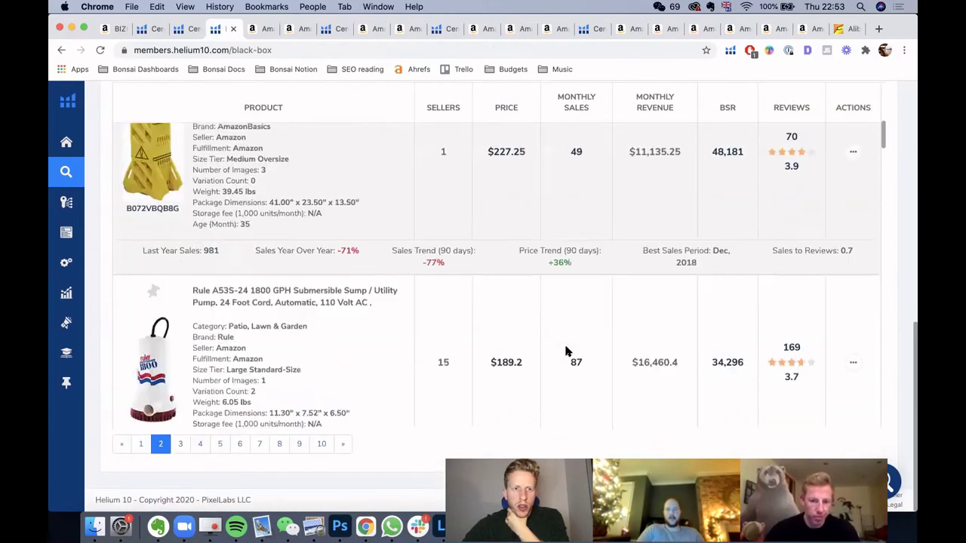
{"action": "scroll", "coordinate": [567, 350], "scroll_direction": "down", "scroll_amount": 5}
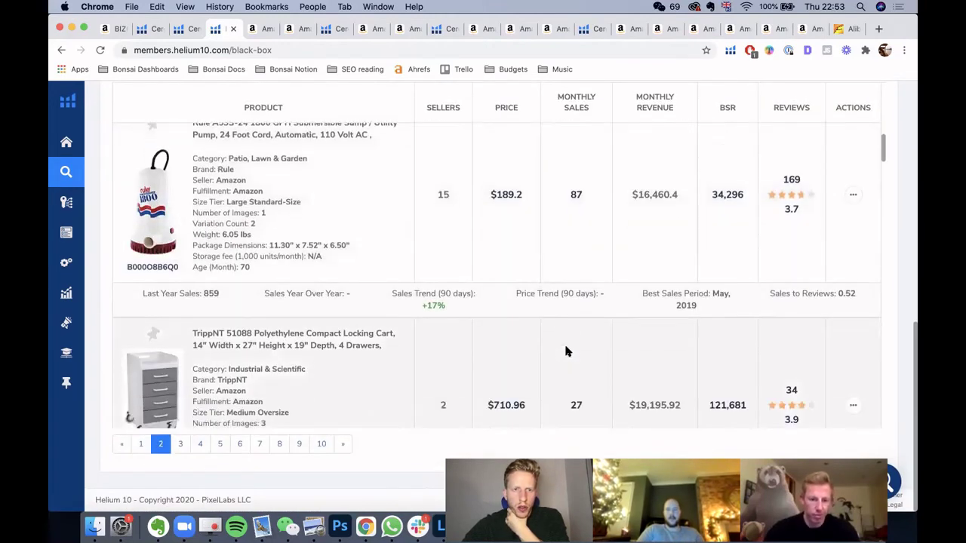
{"action": "scroll", "coordinate": [567, 351], "scroll_direction": "down", "scroll_amount": 5}
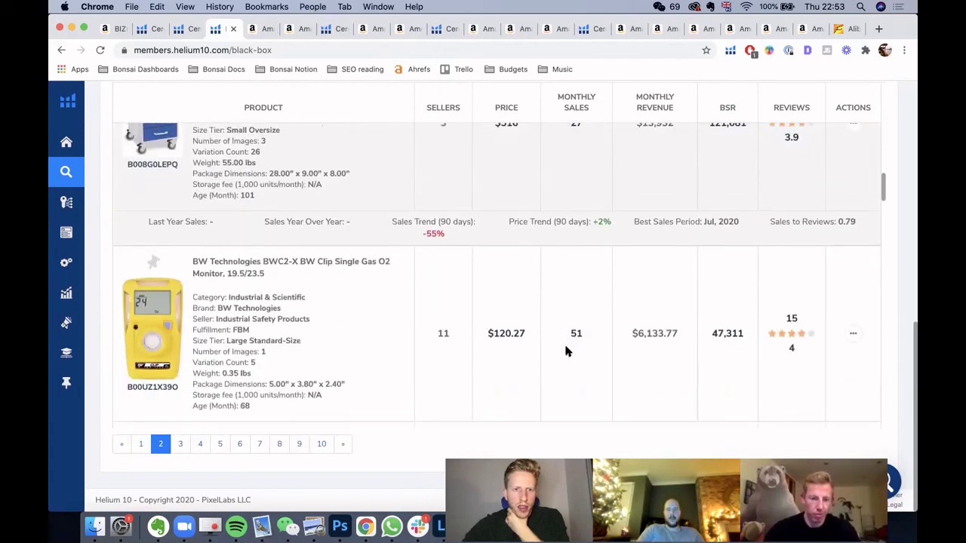
{"action": "scroll", "coordinate": [567, 350], "scroll_direction": "down", "scroll_amount": 2}
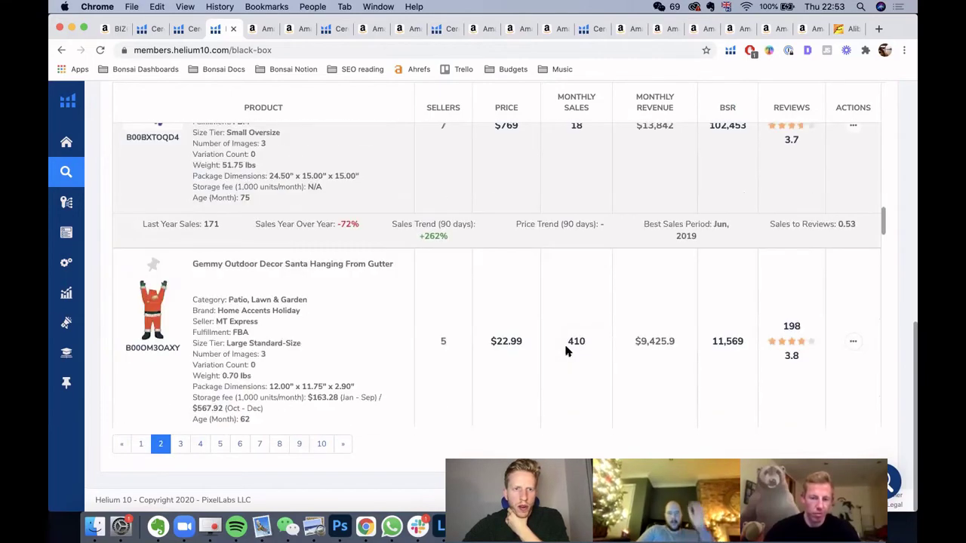
{"action": "scroll", "coordinate": [566, 348], "scroll_direction": "down", "scroll_amount": 5}
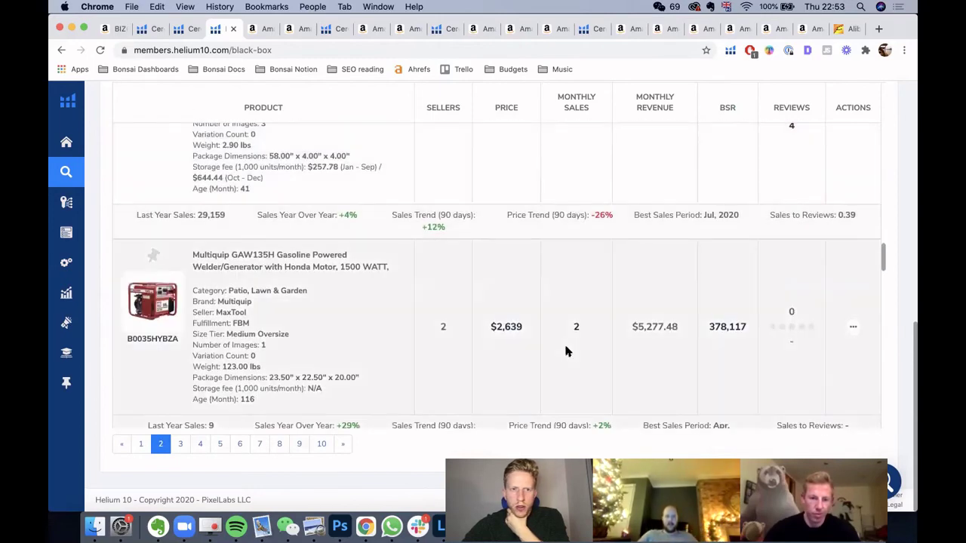
{"action": "scroll", "coordinate": [567, 351], "scroll_direction": "down", "scroll_amount": 5}
{"action": "scroll", "coordinate": [567, 351], "scroll_direction": "down", "scroll_amount": 5}
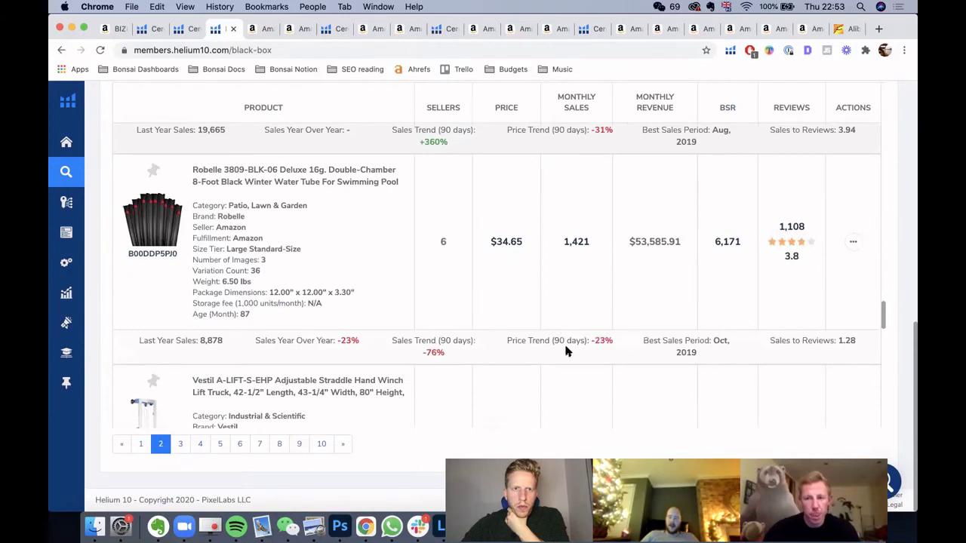
{"action": "scroll", "coordinate": [567, 351], "scroll_direction": "down", "scroll_amount": 3}
{"action": "scroll", "coordinate": [568, 351], "scroll_direction": "down", "scroll_amount": 5}
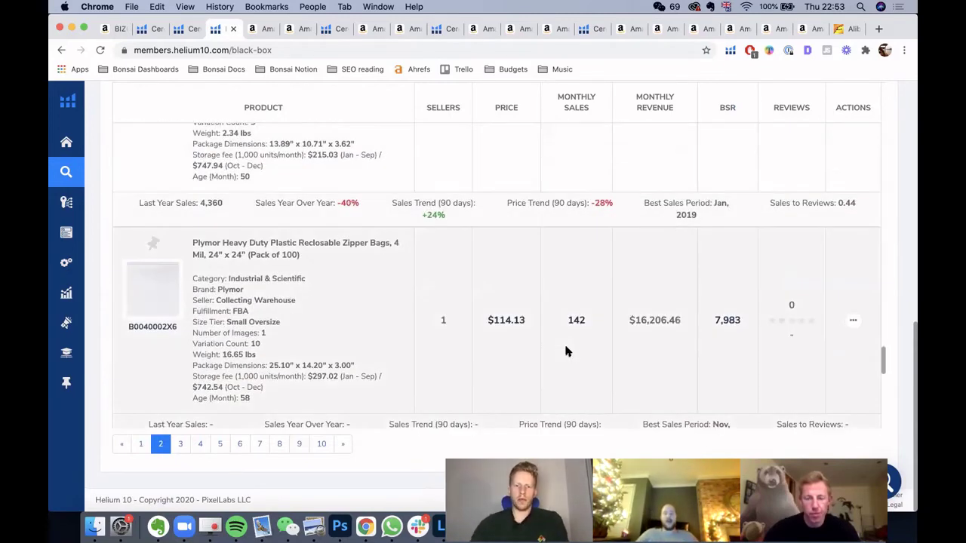
{"action": "scroll", "coordinate": [567, 351], "scroll_direction": "down", "scroll_amount": 4}
{"action": "scroll", "coordinate": [567, 350], "scroll_direction": "down", "scroll_amount": 2}
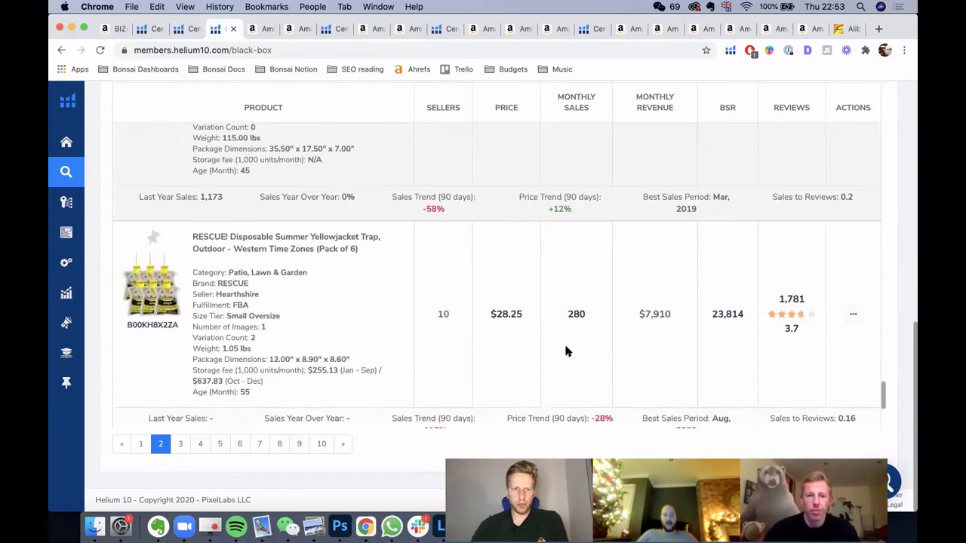
{"action": "scroll", "coordinate": [568, 351], "scroll_direction": "down", "scroll_amount": 3}
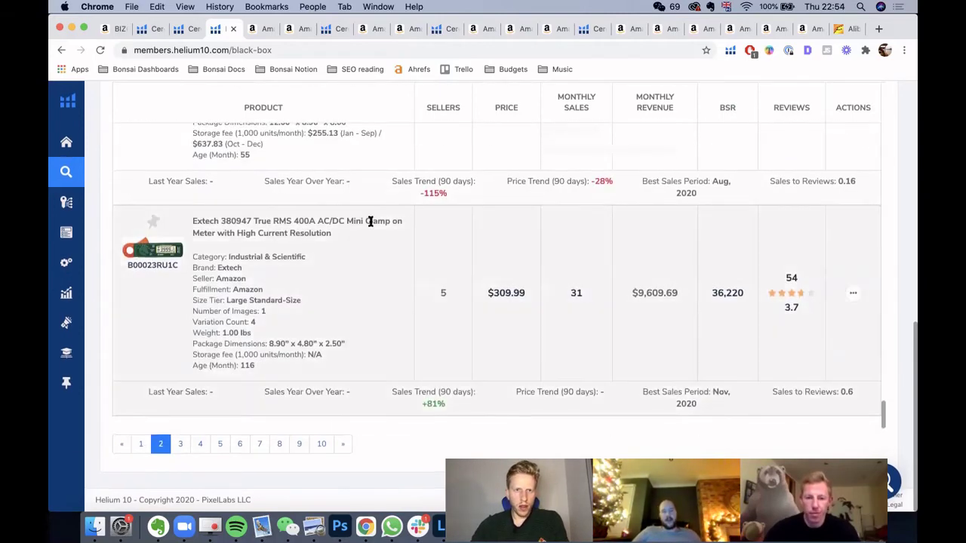
- Find the Yard Tuff YTF-60PSR Pine Straw Rake in the Black Box results and open its Amazon listing
{"action": "scroll", "coordinate": [377, 226], "scroll_direction": "up", "scroll_amount": 5}
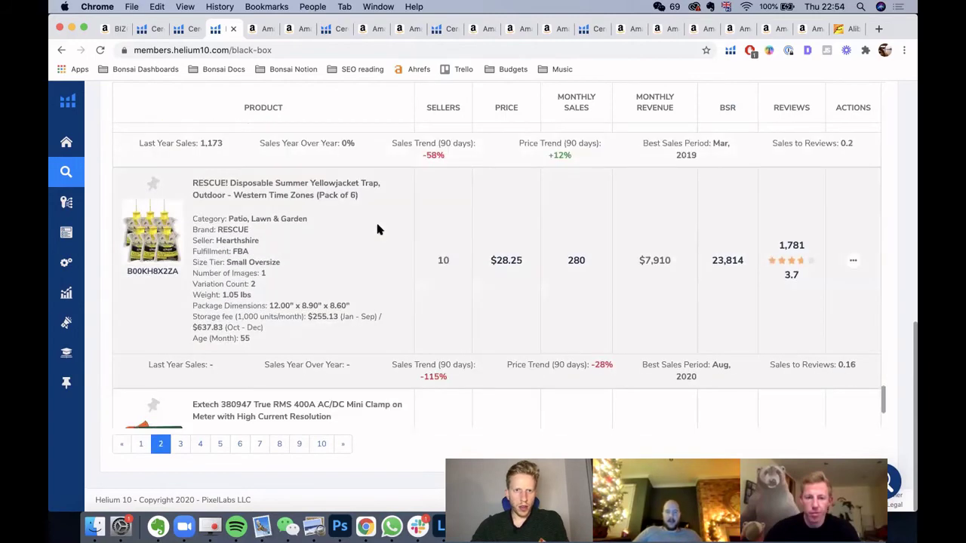
{"action": "scroll", "coordinate": [377, 230], "scroll_direction": "up", "scroll_amount": 2}
{"action": "scroll", "coordinate": [377, 230], "scroll_direction": "down", "scroll_amount": 4}
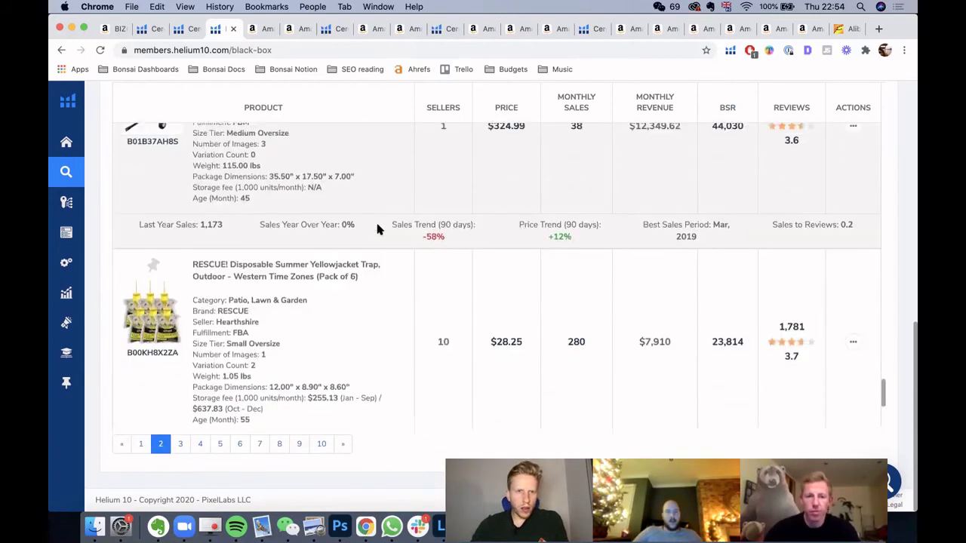
{"action": "scroll", "coordinate": [377, 229], "scroll_direction": "up", "scroll_amount": 4}
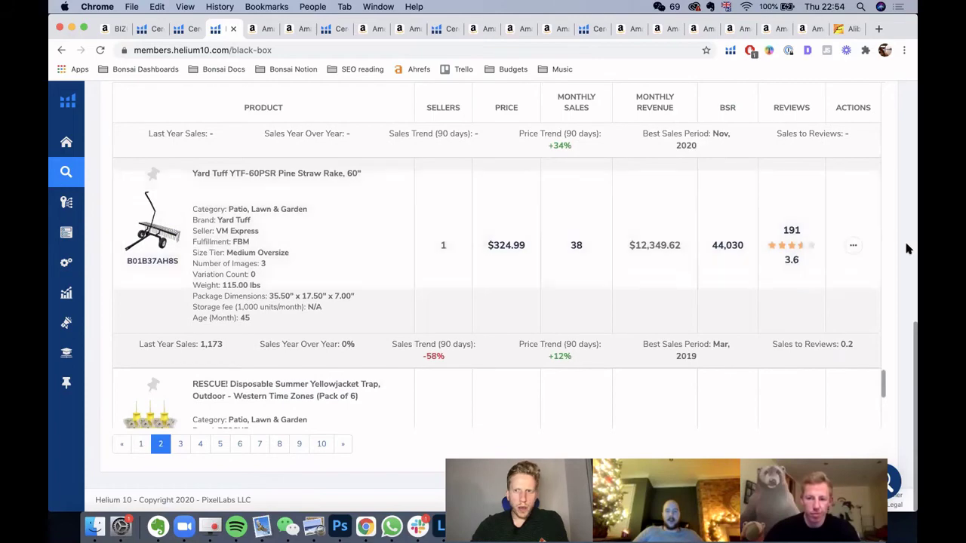
{"action": "left_click", "coordinate": [853, 246]}
{"action": "left_click", "coordinate": [774, 295]}
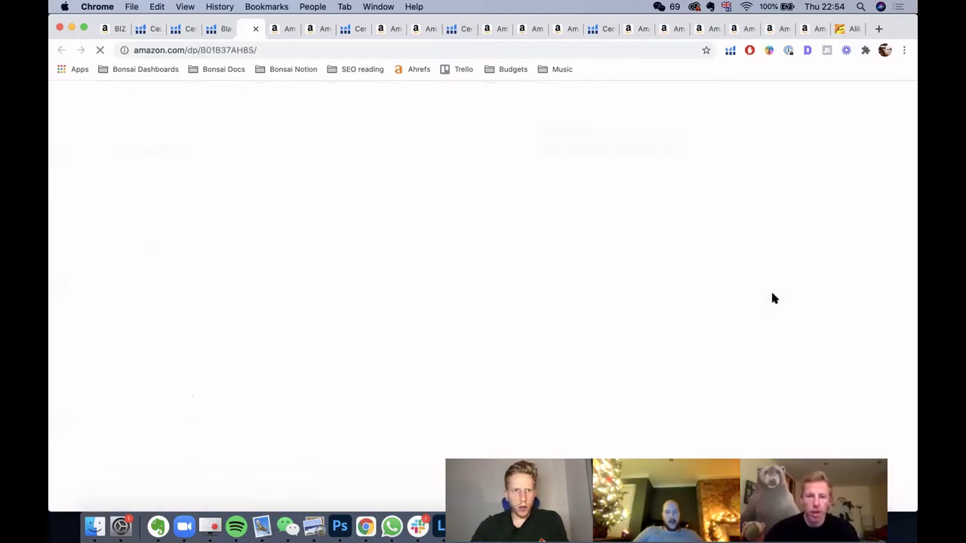
- Review the pine straw rake listing's description and preview its product photos
{"action": "scroll", "coordinate": [678, 259], "scroll_direction": "down", "scroll_amount": 2}
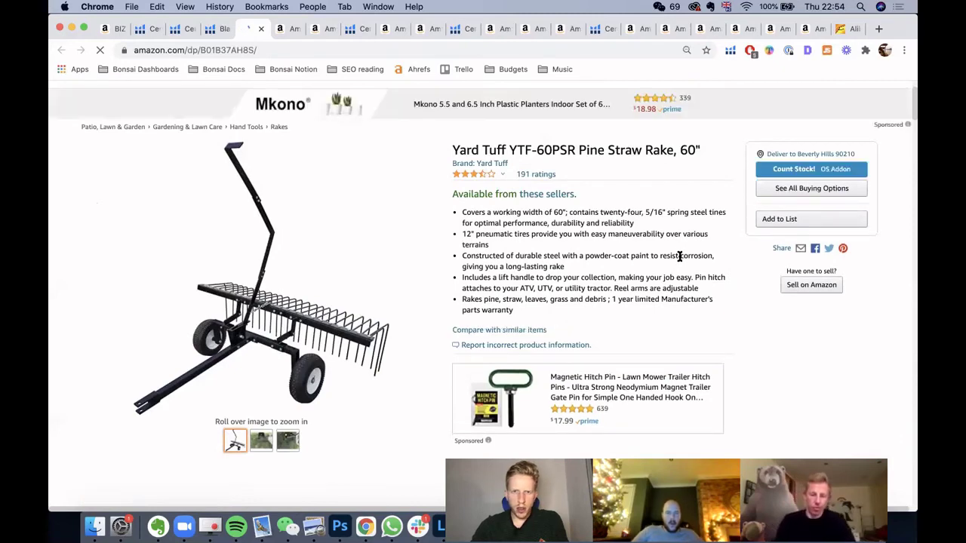
{"action": "mouse_move", "coordinate": [270, 442]}
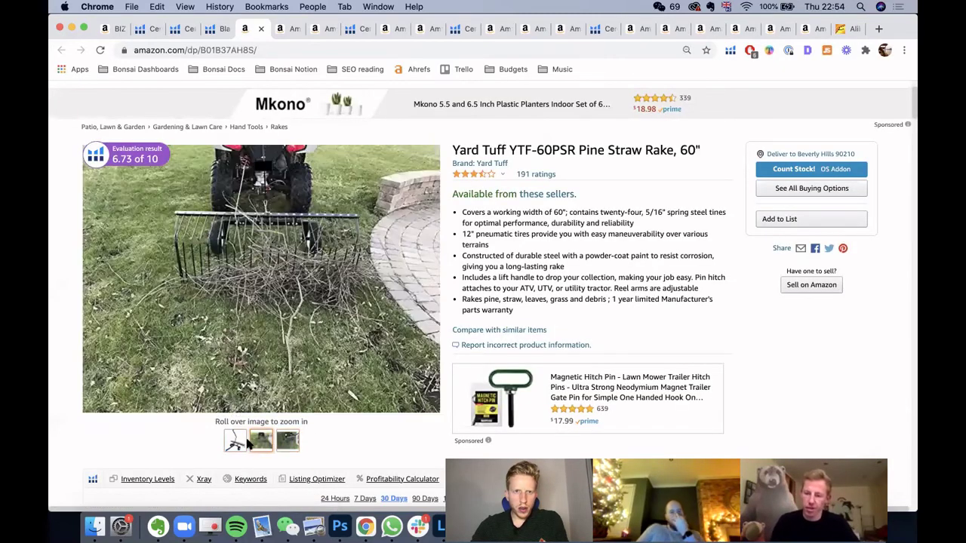
{"action": "mouse_move", "coordinate": [237, 445]}
- Show the rake's price and sales rank history for All Time and examine the chart
{"action": "scroll", "coordinate": [624, 309], "scroll_direction": "down", "scroll_amount": 5}
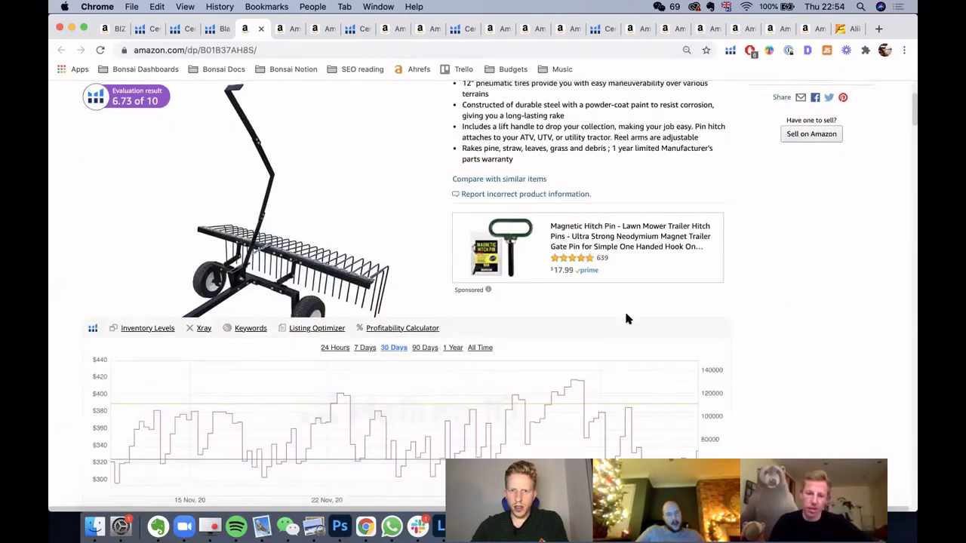
{"action": "left_click", "coordinate": [478, 307]}
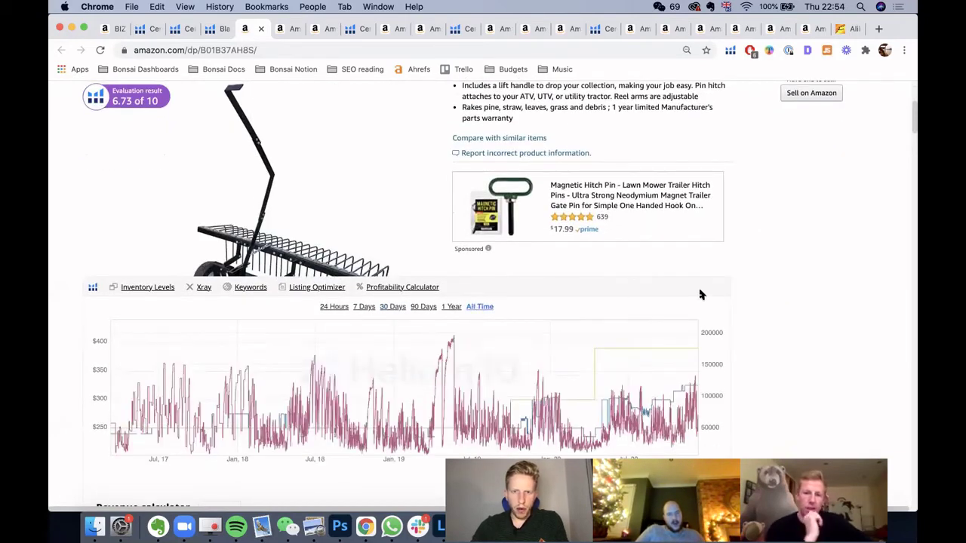
{"action": "scroll", "coordinate": [701, 294], "scroll_direction": "down", "scroll_amount": 3}
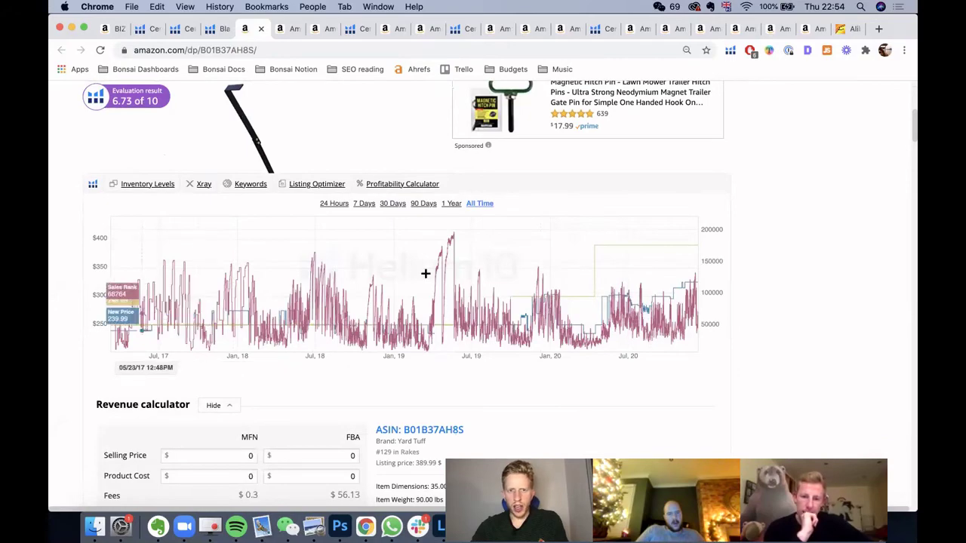
- Browse the related products on the rake listing and advance the also-viewed items to the third page
{"action": "scroll", "coordinate": [570, 290], "scroll_direction": "down", "scroll_amount": 5}
{"action": "scroll", "coordinate": [571, 290], "scroll_direction": "down", "scroll_amount": 6}
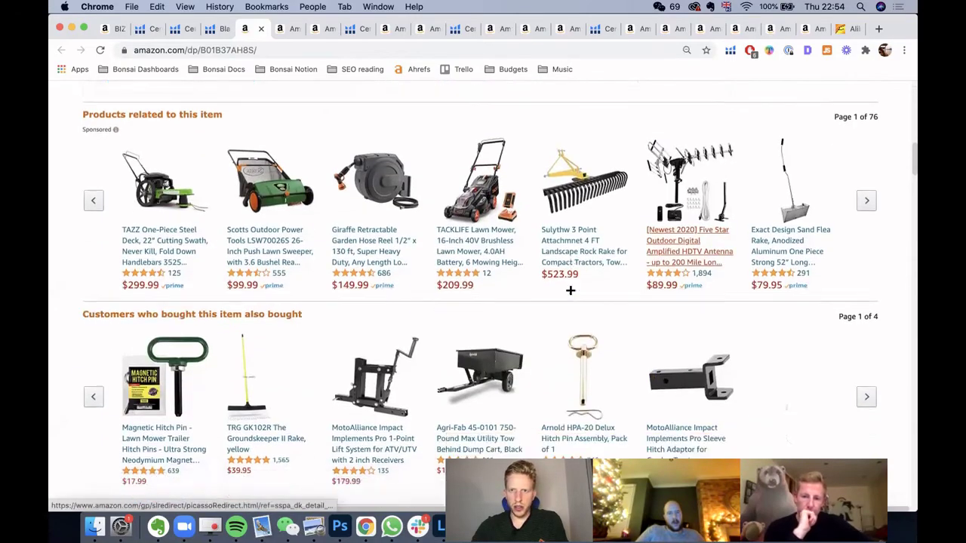
{"action": "scroll", "coordinate": [571, 286], "scroll_direction": "up", "scroll_amount": 12}
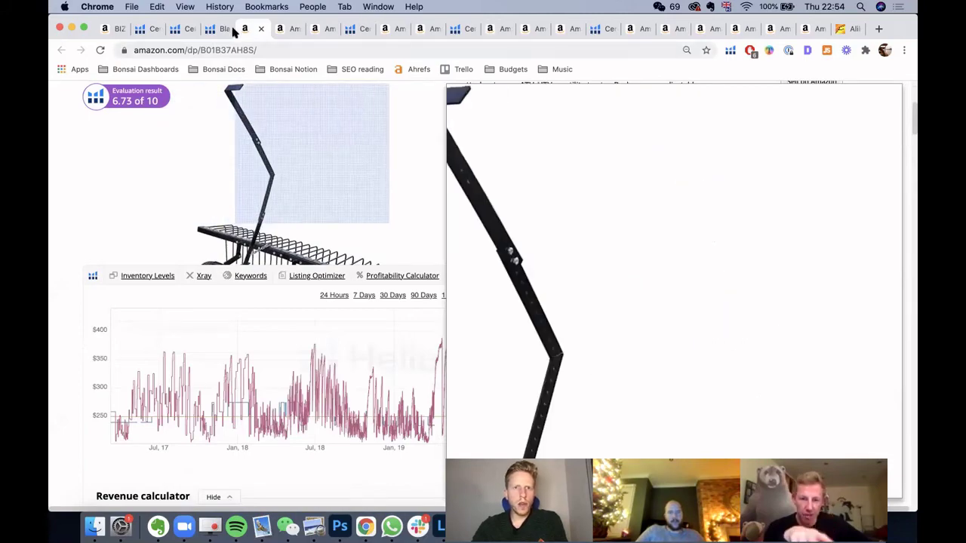
{"action": "scroll", "coordinate": [372, 309], "scroll_direction": "down", "scroll_amount": 15}
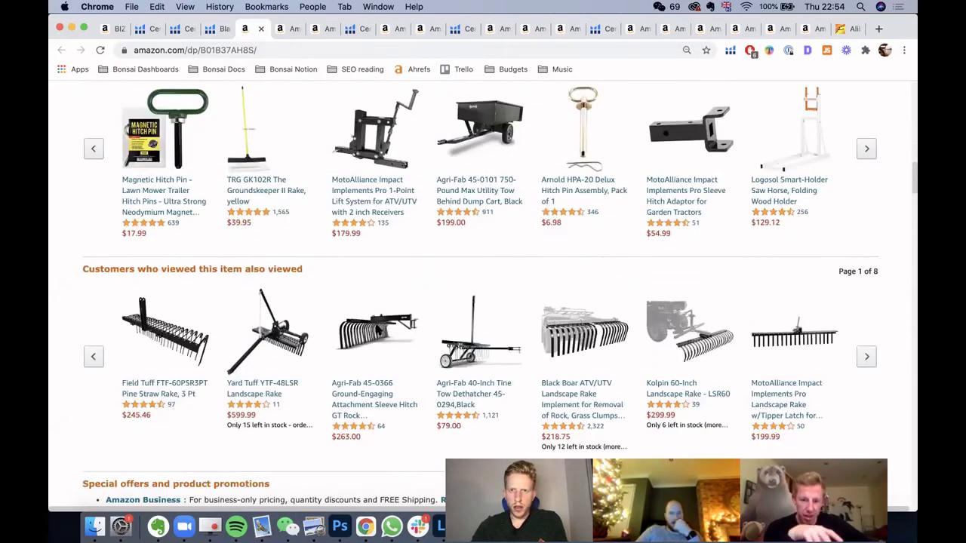
{"action": "scroll", "coordinate": [621, 270], "scroll_direction": "down", "scroll_amount": 3}
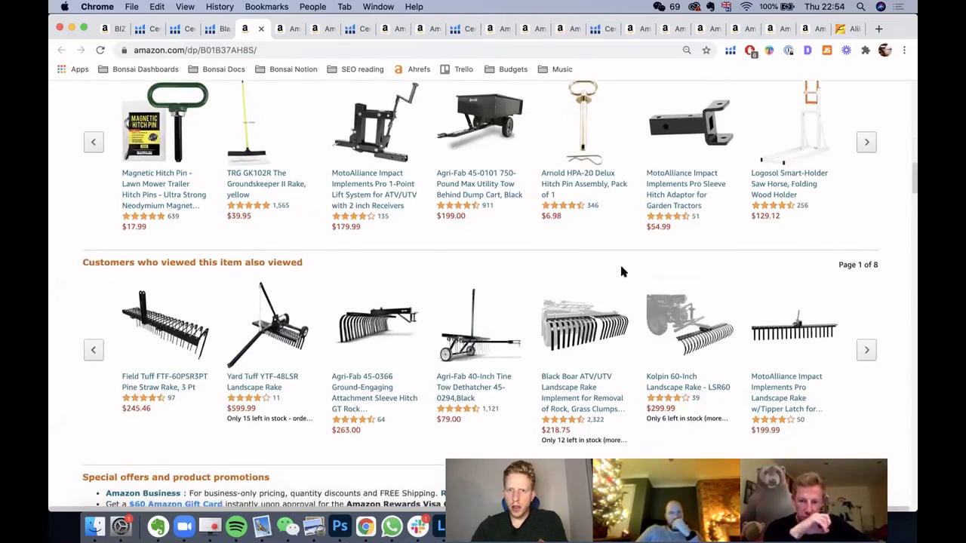
{"action": "scroll", "coordinate": [621, 269], "scroll_direction": "down", "scroll_amount": 1}
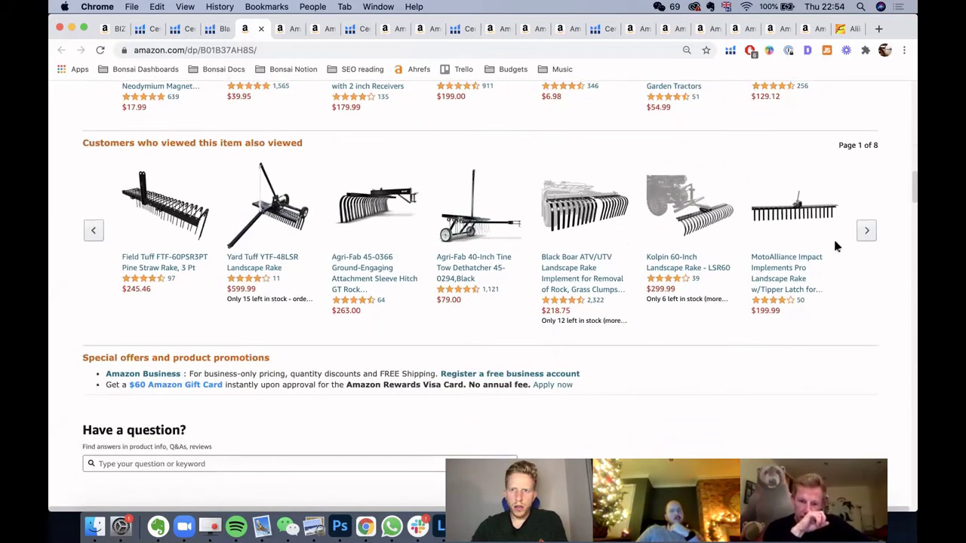
{"action": "left_click", "coordinate": [866, 232]}
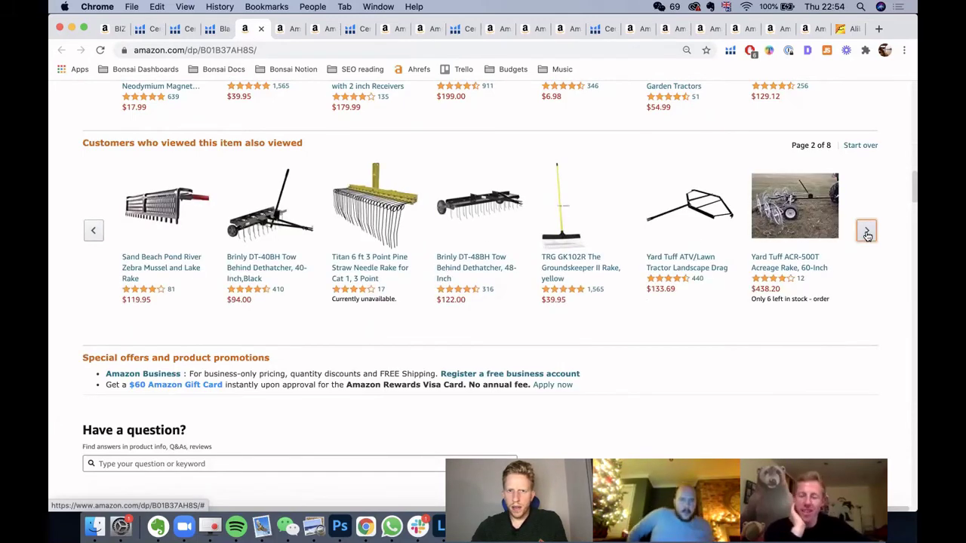
{"action": "left_click", "coordinate": [866, 231]}
- Look further down the rake listing and show page 2 of the sponsored related products above the customer questions
{"action": "scroll", "coordinate": [866, 235], "scroll_direction": "down", "scroll_amount": 5}
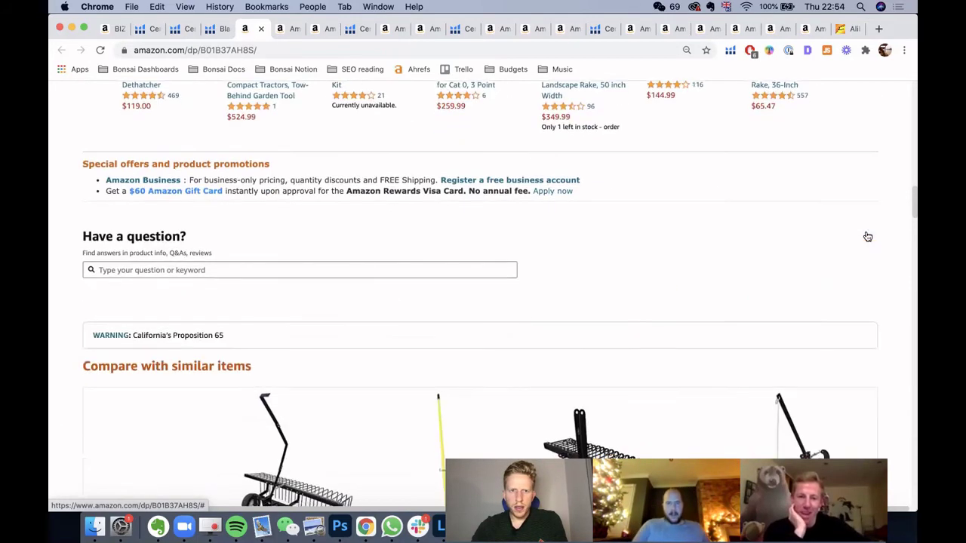
{"action": "scroll", "coordinate": [866, 235], "scroll_direction": "down", "scroll_amount": 15}
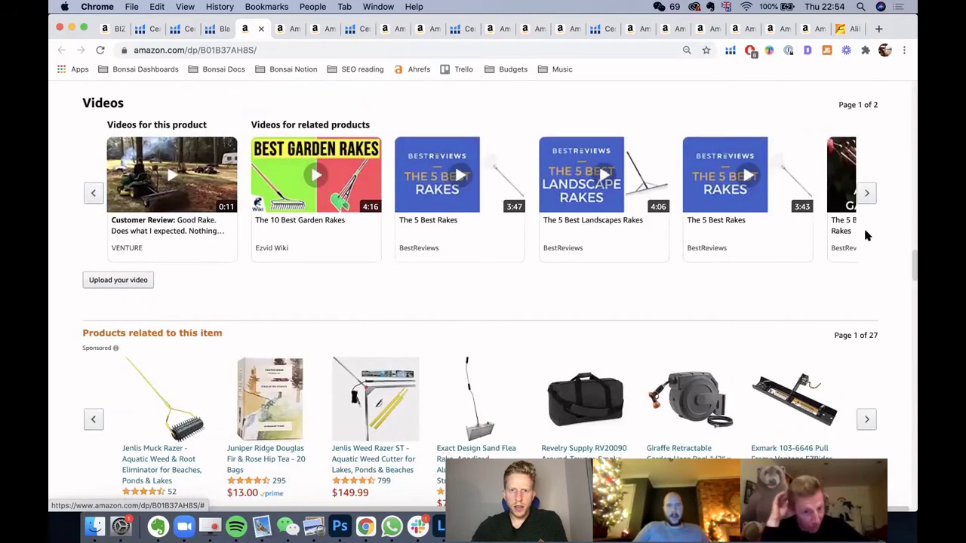
{"action": "scroll", "coordinate": [866, 241], "scroll_direction": "down", "scroll_amount": 1}
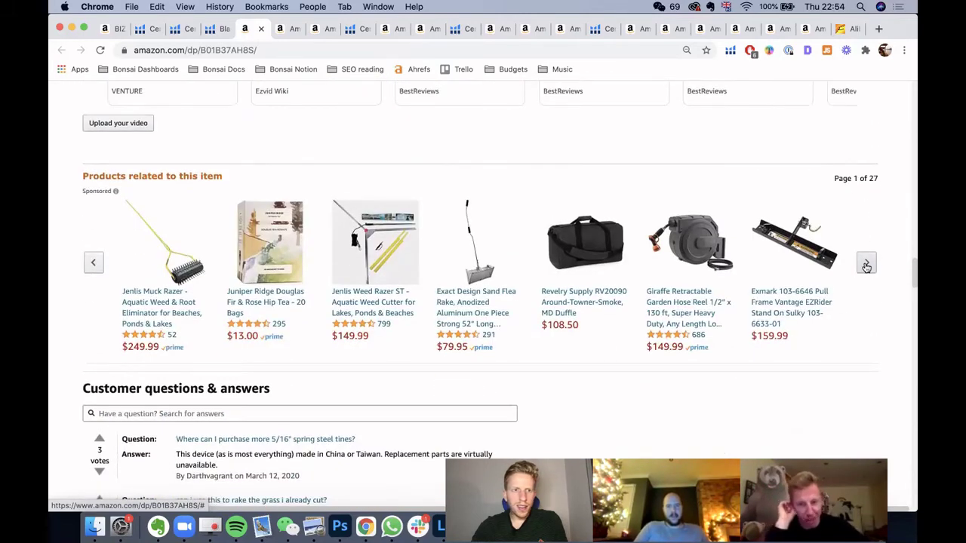
{"action": "left_click", "coordinate": [866, 264]}
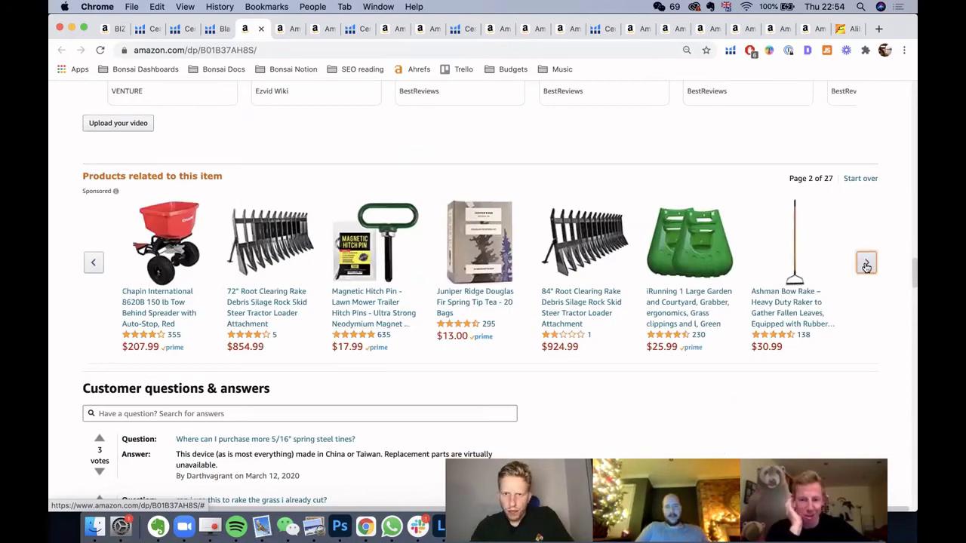
- Search Amazon's Garden & Outdoor department for the suggested term "lawn aerator shoes"
{"action": "scroll", "coordinate": [866, 266], "scroll_direction": "up", "scroll_amount": 20}
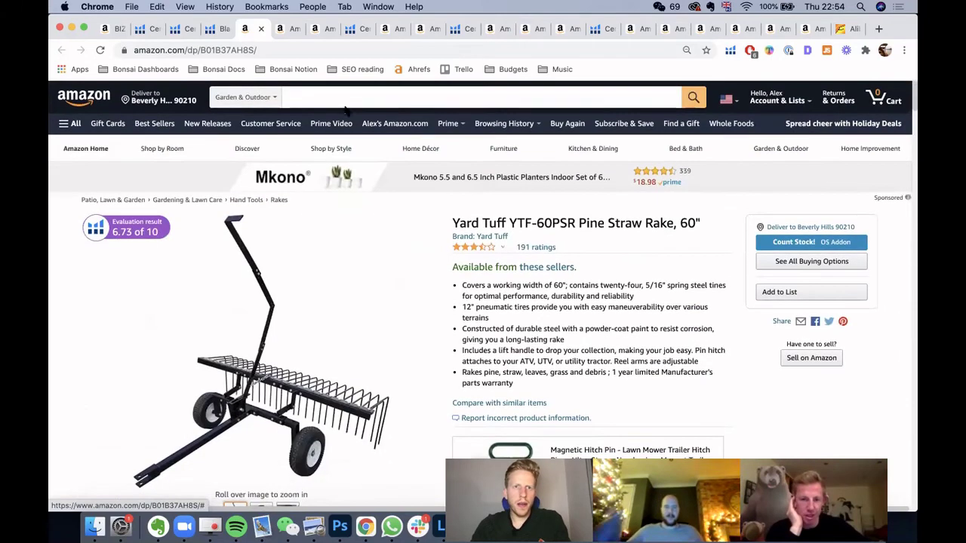
{"action": "left_click", "coordinate": [345, 104]}
{"action": "type", "text": "lawn "}
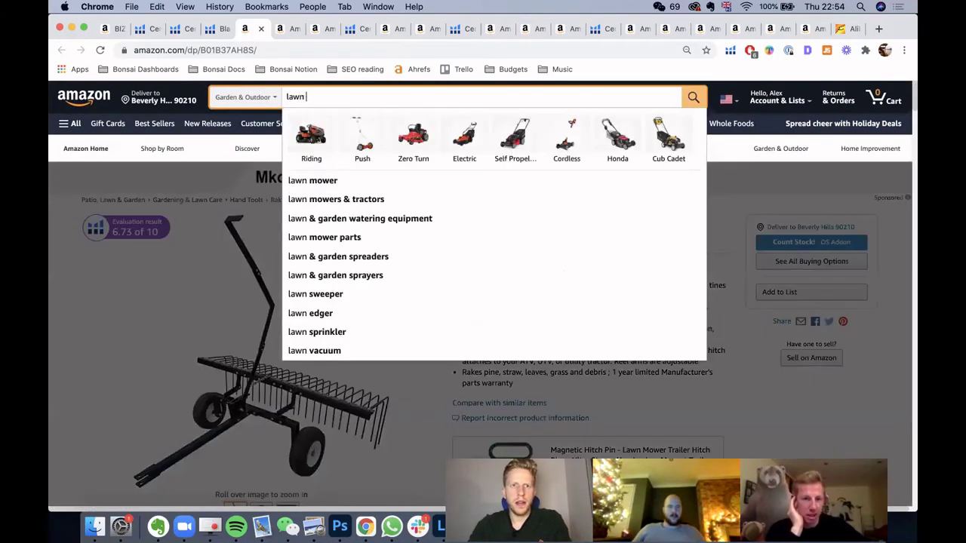
{"action": "type", "text": "ae"}
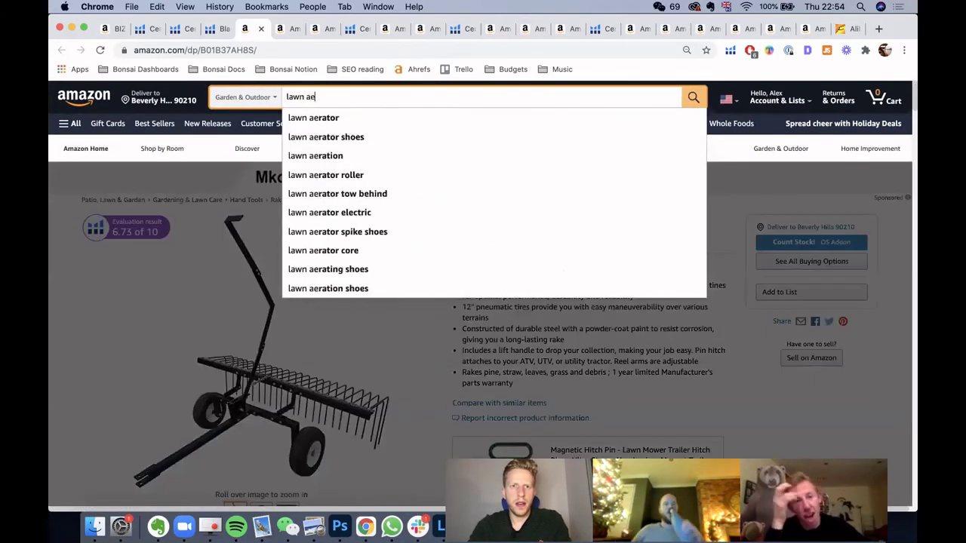
{"action": "left_click", "coordinate": [333, 134]}
- Look through the lawn aerator shoes results, comparing prices, ratings and sales ranks of the first products
{"action": "scroll", "coordinate": [629, 252], "scroll_direction": "down", "scroll_amount": 5}
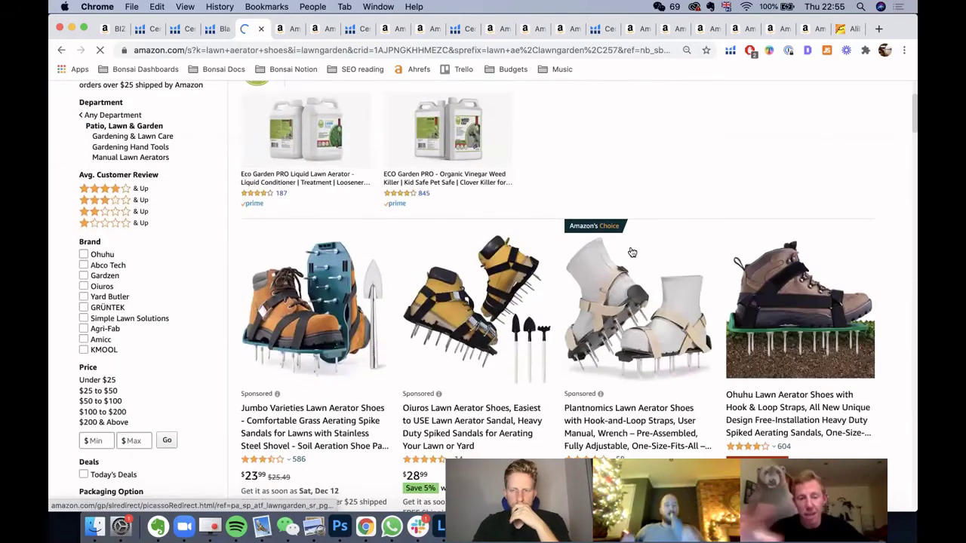
{"action": "scroll", "coordinate": [632, 251], "scroll_direction": "down", "scroll_amount": 3}
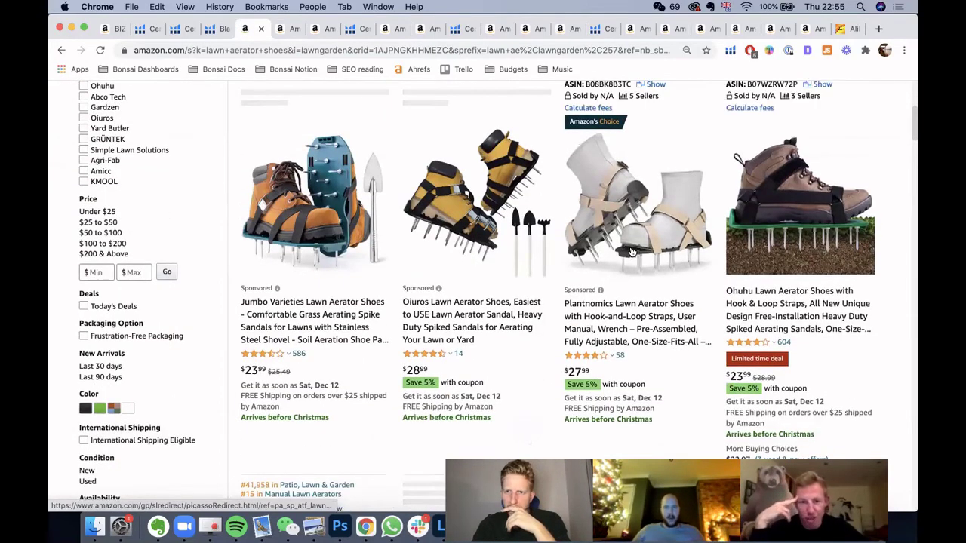
{"action": "scroll", "coordinate": [631, 252], "scroll_direction": "down", "scroll_amount": 2}
{"action": "scroll", "coordinate": [632, 252], "scroll_direction": "down", "scroll_amount": 2}
{"action": "scroll", "coordinate": [631, 252], "scroll_direction": "up", "scroll_amount": 4}
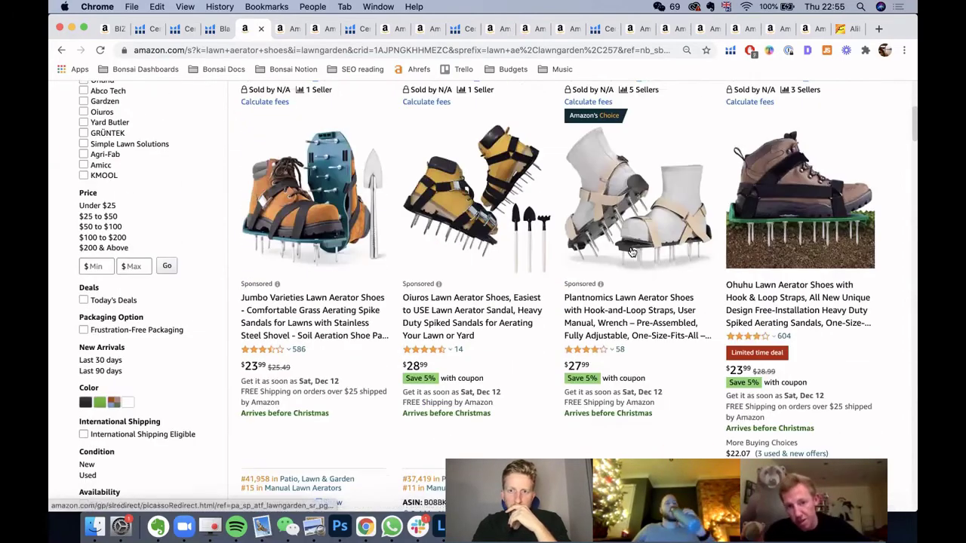
{"action": "scroll", "coordinate": [632, 251], "scroll_direction": "up", "scroll_amount": 1}
{"action": "scroll", "coordinate": [332, 238], "scroll_direction": "up", "scroll_amount": 1}
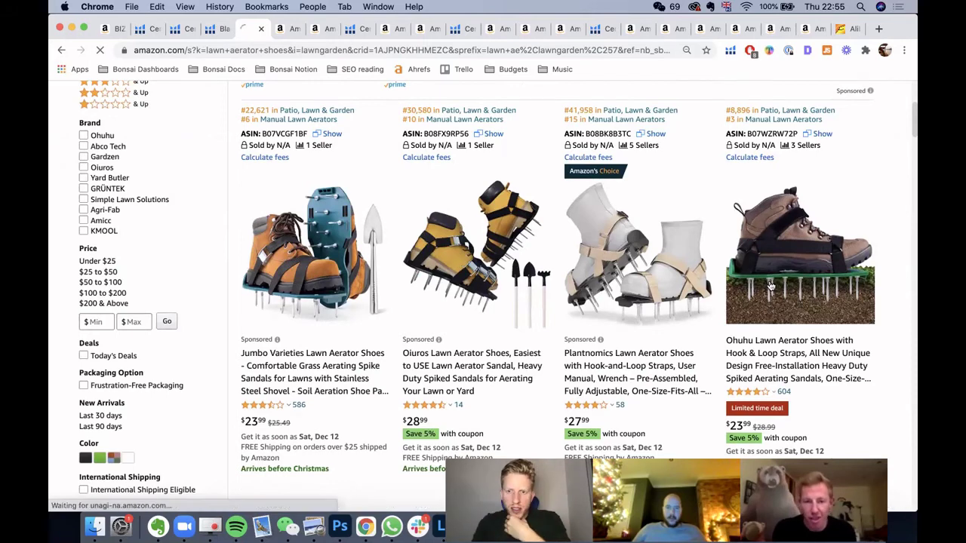
- Open the Oiuros Lawn Aerator Shoes listing and preview its product photos, including the package contents
{"action": "left_click", "coordinate": [483, 230]}
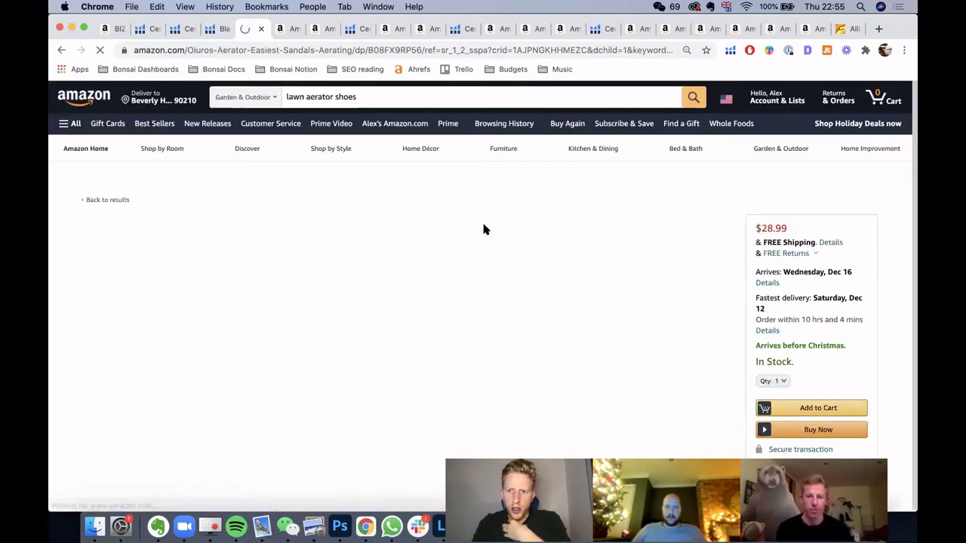
{"action": "scroll", "coordinate": [671, 253], "scroll_direction": "down", "scroll_amount": 2}
{"action": "scroll", "coordinate": [671, 256], "scroll_direction": "down", "scroll_amount": 1}
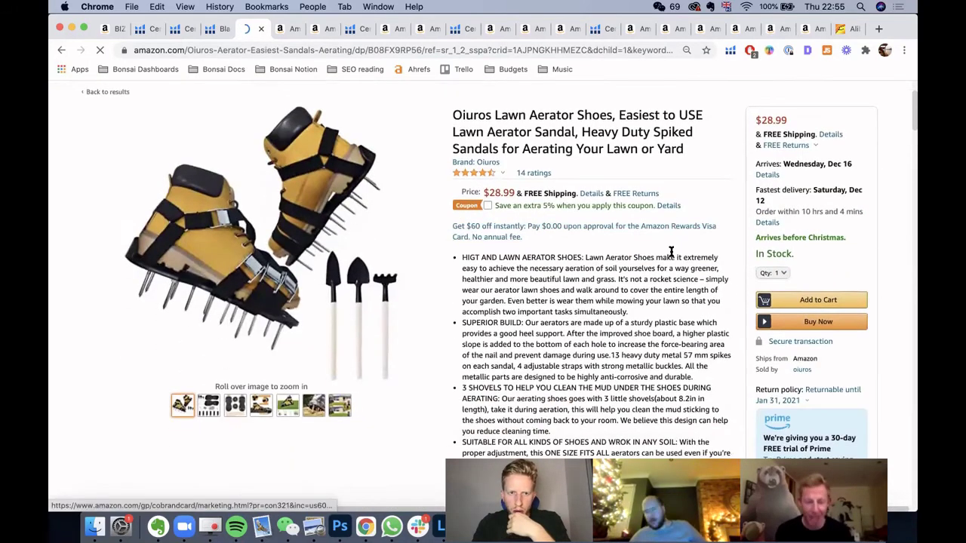
{"action": "mouse_move", "coordinate": [305, 409]}
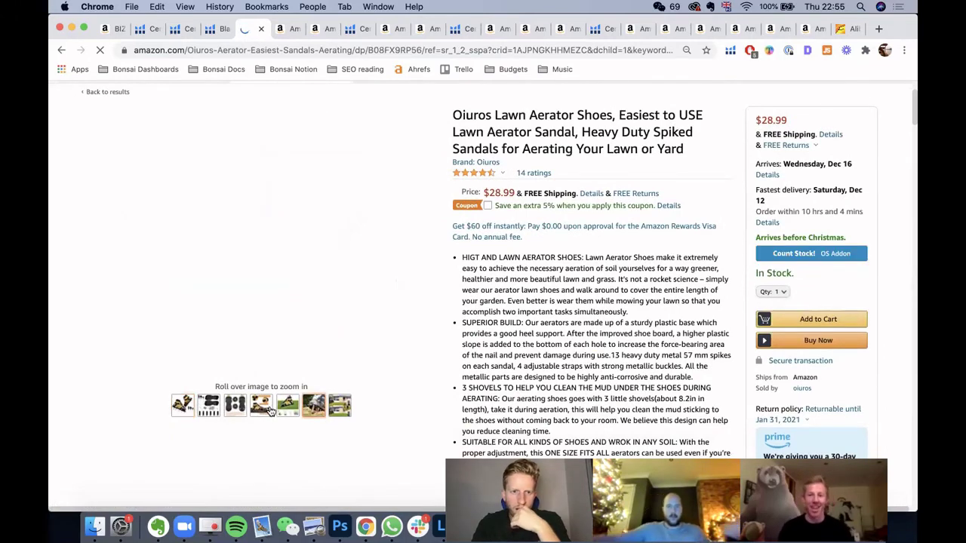
{"action": "mouse_move", "coordinate": [213, 407]}
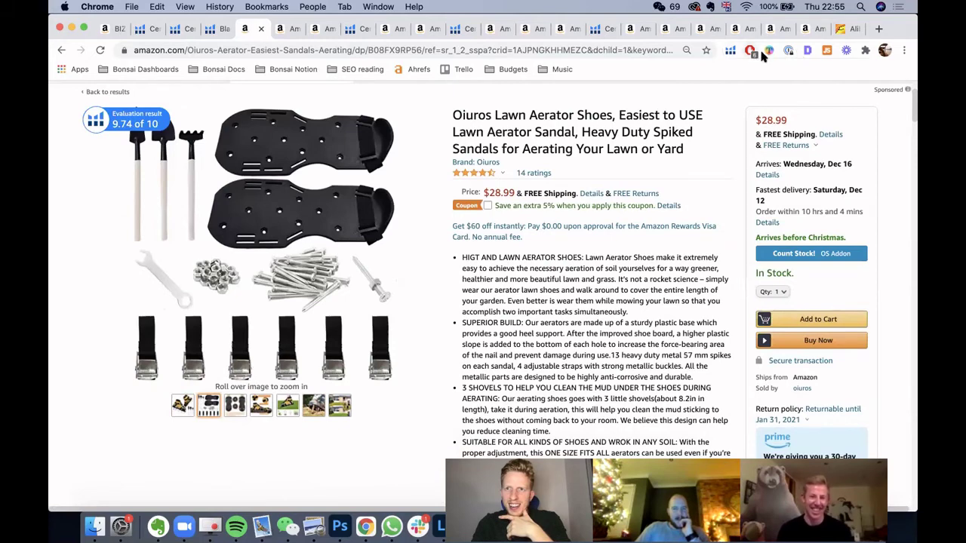
- Run Helium 10 Xray on the Oiuros listing, check its sales and revenue figures, and close the report
{"action": "left_click", "coordinate": [730, 51]}
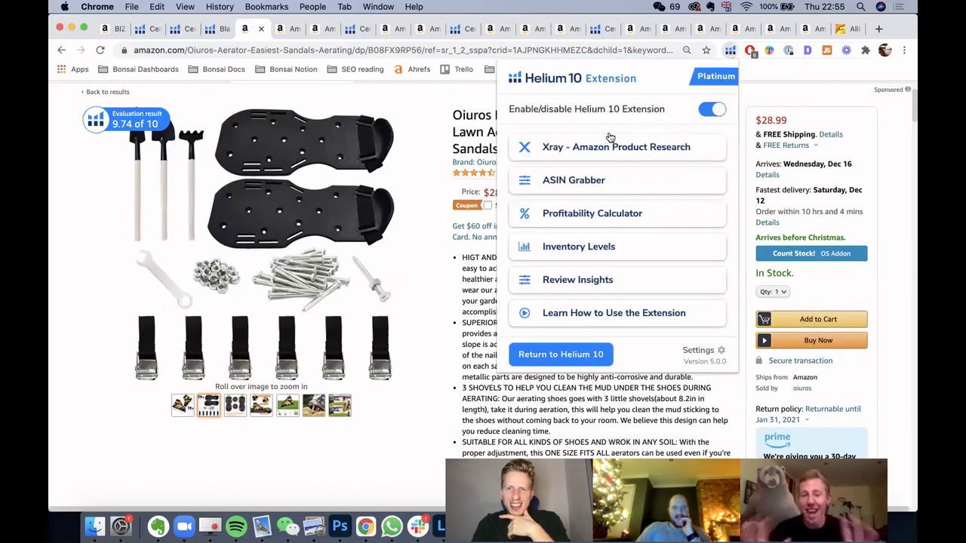
{"action": "left_click", "coordinate": [618, 147]}
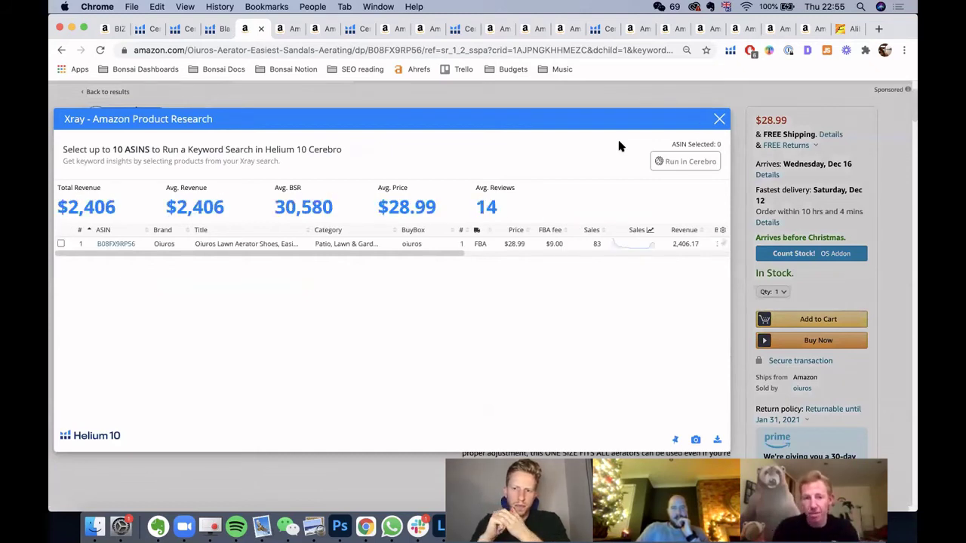
{"action": "left_click", "coordinate": [719, 119]}
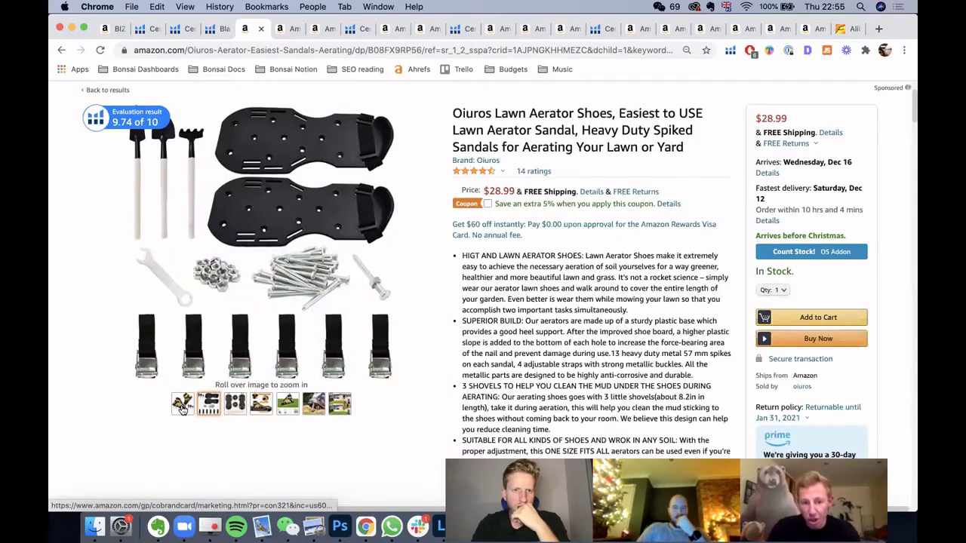
- Preview the Oiuros listing's other product photos, including the New/Old shoe board comparison and the zoomed before-and-after lawn image
{"action": "mouse_move", "coordinate": [181, 408]}
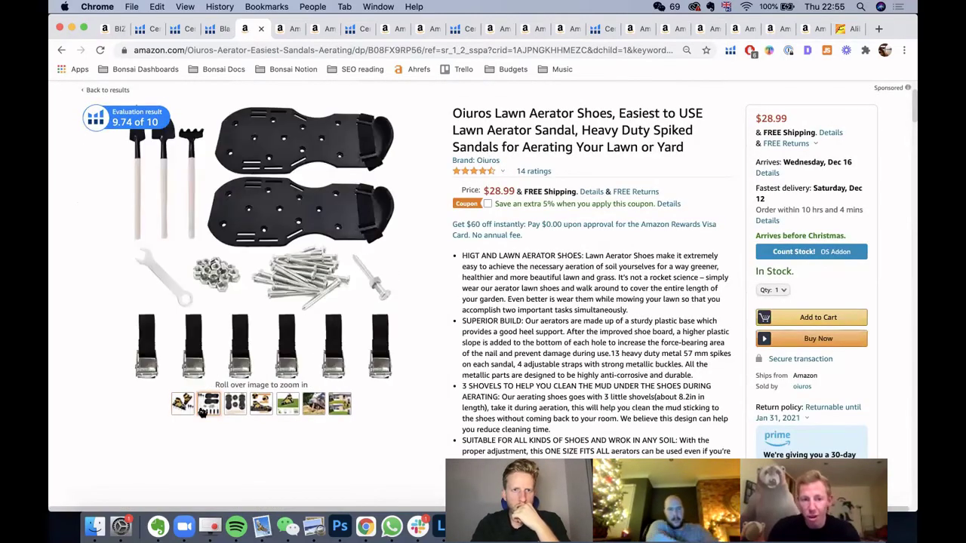
{"action": "mouse_move", "coordinate": [233, 416]}
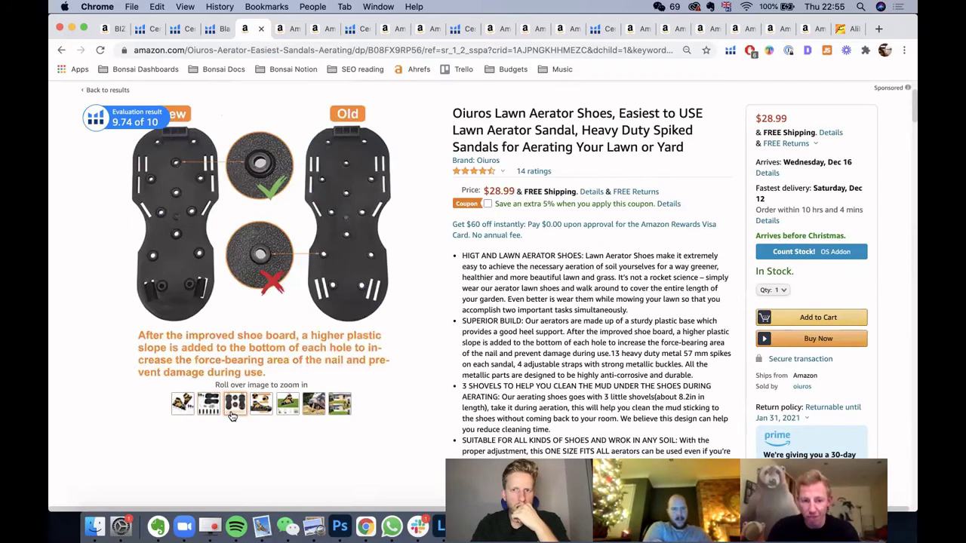
{"action": "mouse_move", "coordinate": [261, 413]}
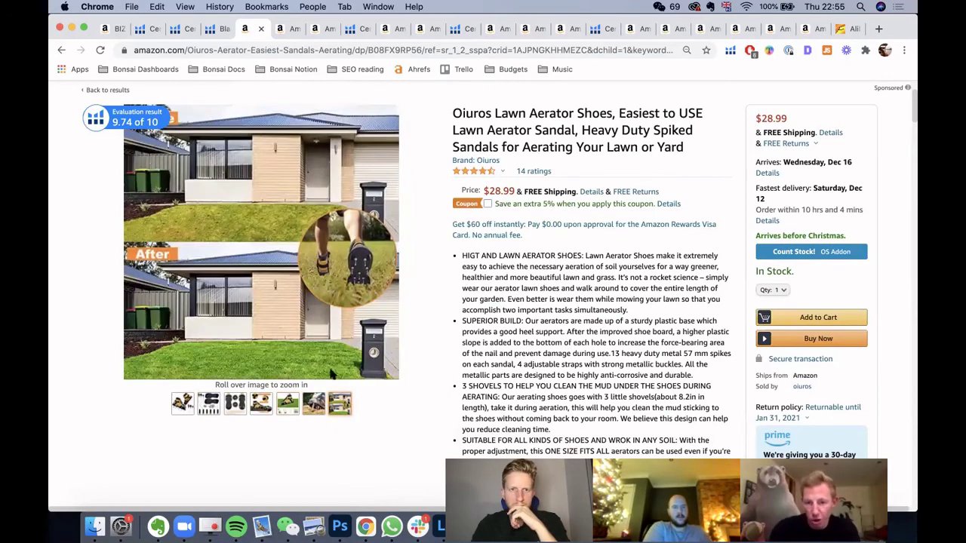
{"action": "mouse_move", "coordinate": [343, 278]}
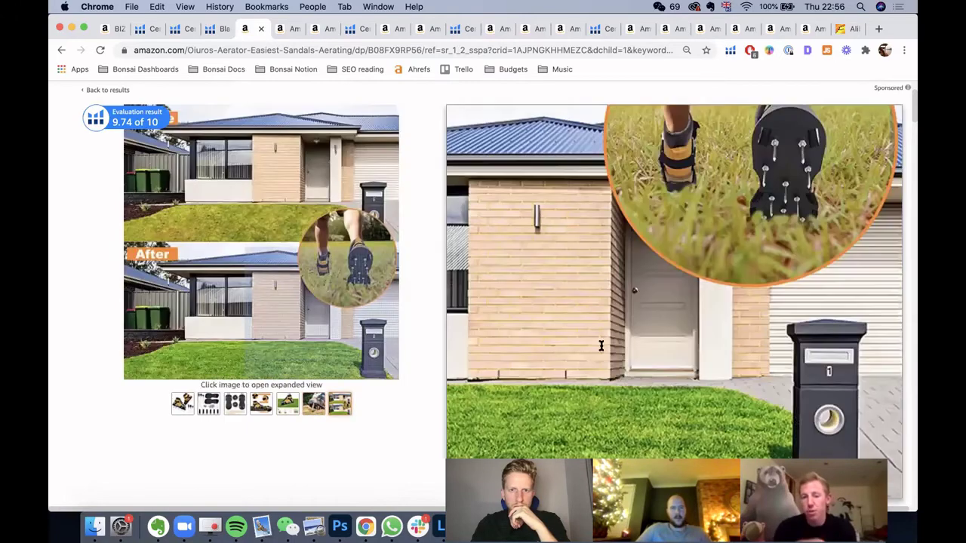
- Skim the Oiuros listing's bullet points and show its price and sales rank history chart for All Time
{"action": "scroll", "coordinate": [601, 345], "scroll_direction": "down", "scroll_amount": 3}
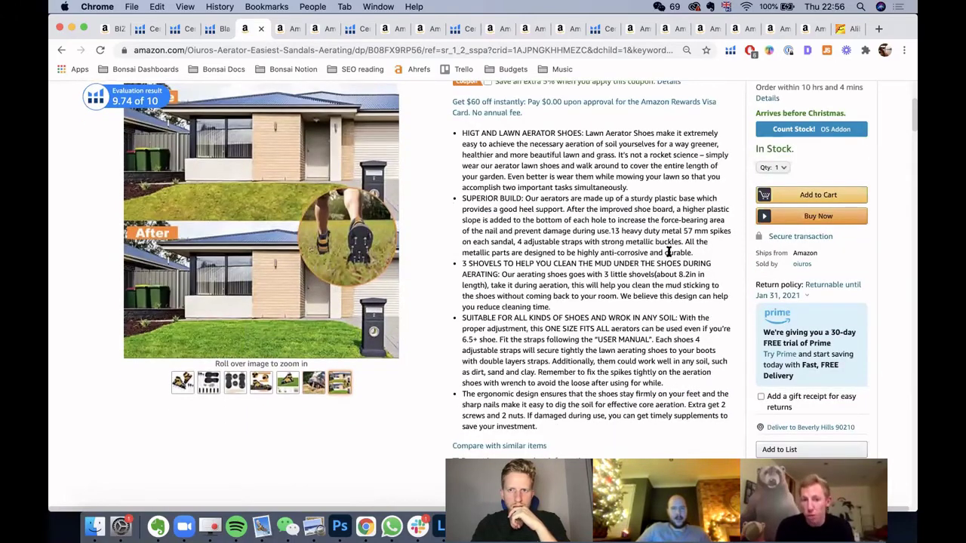
{"action": "mouse_move", "coordinate": [671, 257]}
{"action": "scroll", "coordinate": [672, 256], "scroll_direction": "down", "scroll_amount": 5}
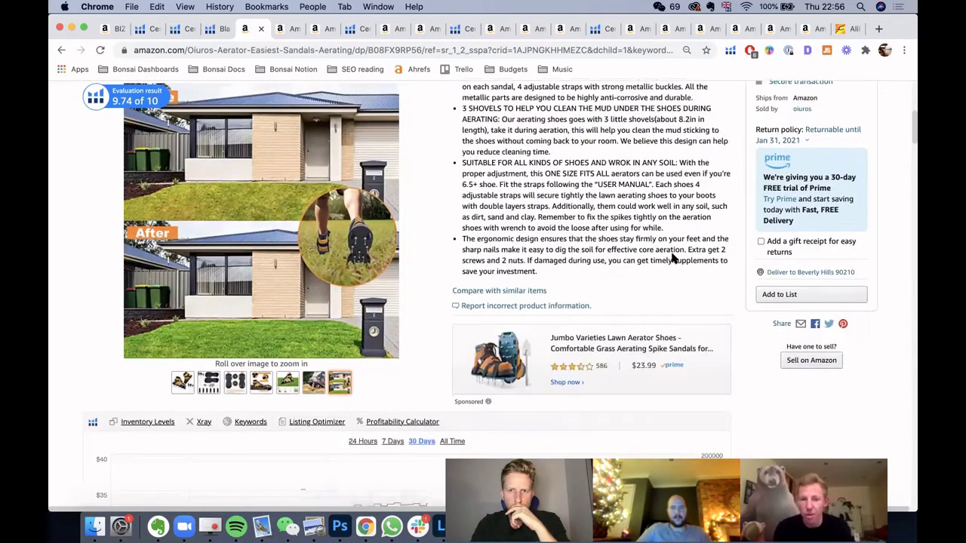
{"action": "scroll", "coordinate": [671, 256], "scroll_direction": "up", "scroll_amount": 7}
{"action": "scroll", "coordinate": [671, 257], "scroll_direction": "down", "scroll_amount": 12}
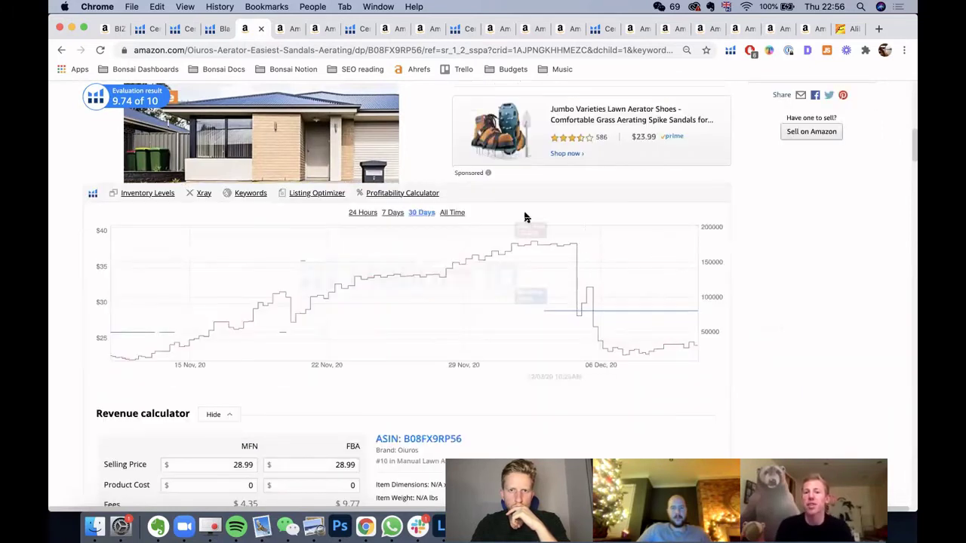
{"action": "left_click", "coordinate": [449, 213]}
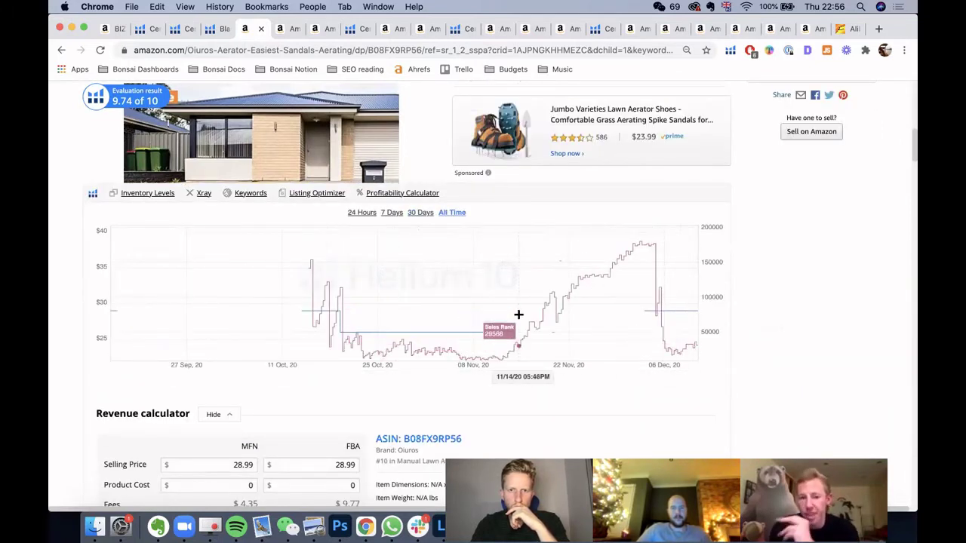
{"action": "scroll", "coordinate": [518, 316], "scroll_direction": "down", "scroll_amount": 5}
{"action": "scroll", "coordinate": [517, 316], "scroll_direction": "up", "scroll_amount": 5}
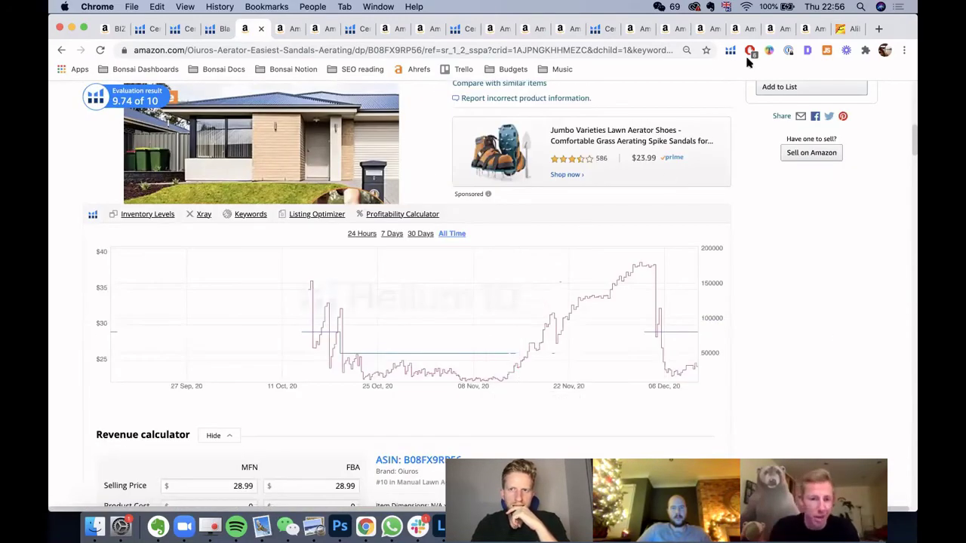
- Run Helium 10 Xray again on the Oiuros listing, check its monthly sales and revenue, and close the report
{"action": "left_click", "coordinate": [730, 52]}
{"action": "left_click", "coordinate": [663, 150]}
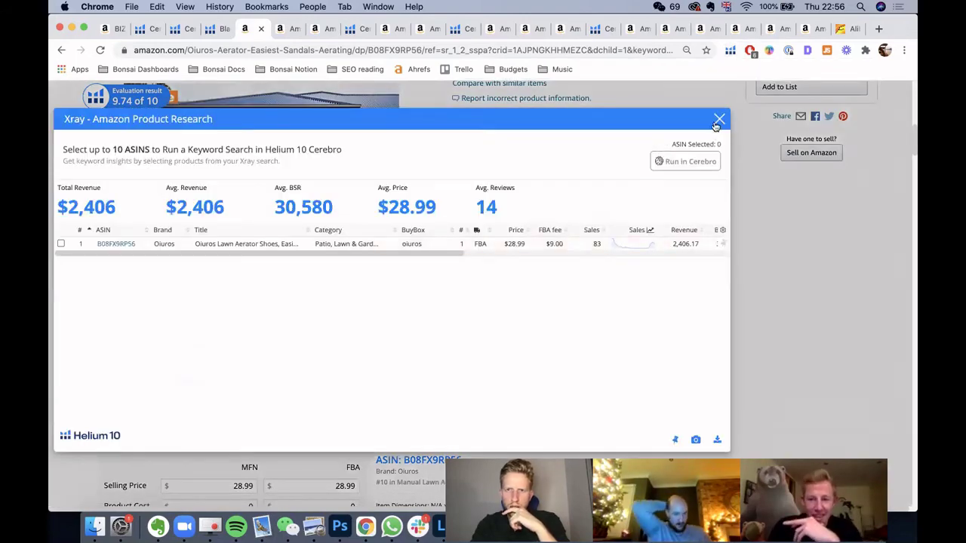
{"action": "left_click", "coordinate": [718, 120]}
- Skim the Oiuros listing's related products and its product description down to the package contents
{"action": "scroll", "coordinate": [716, 125], "scroll_direction": "down", "scroll_amount": 15}
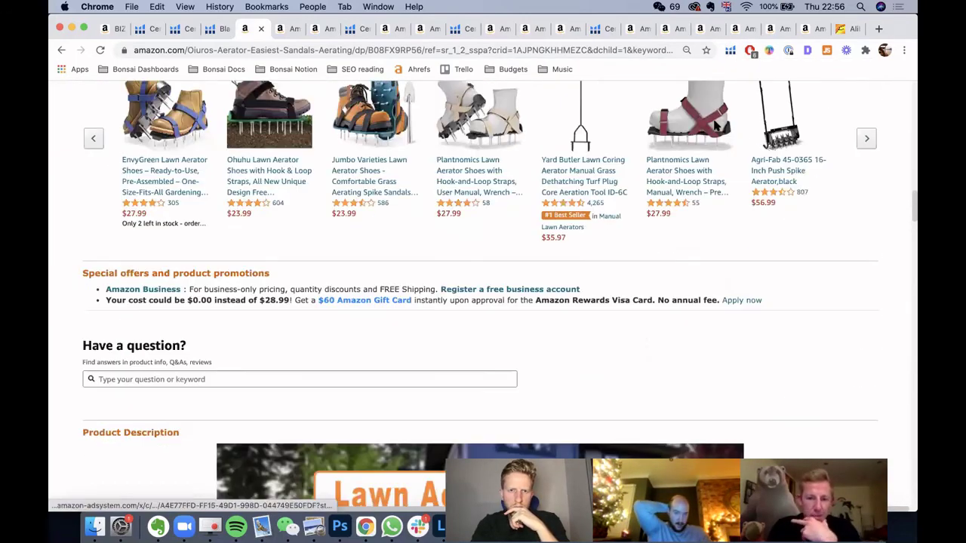
{"action": "scroll", "coordinate": [716, 126], "scroll_direction": "down", "scroll_amount": 12}
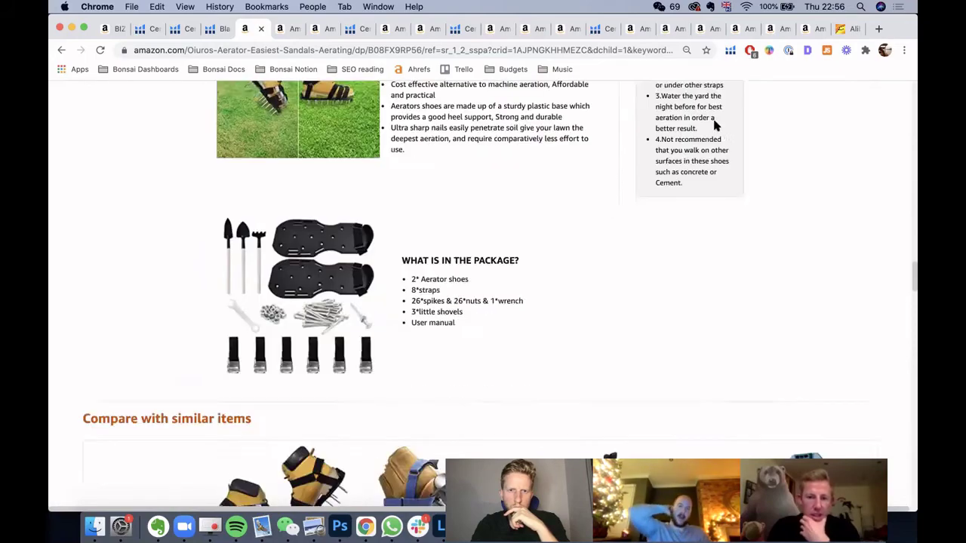
{"action": "scroll", "coordinate": [715, 125], "scroll_direction": "up", "scroll_amount": 20}
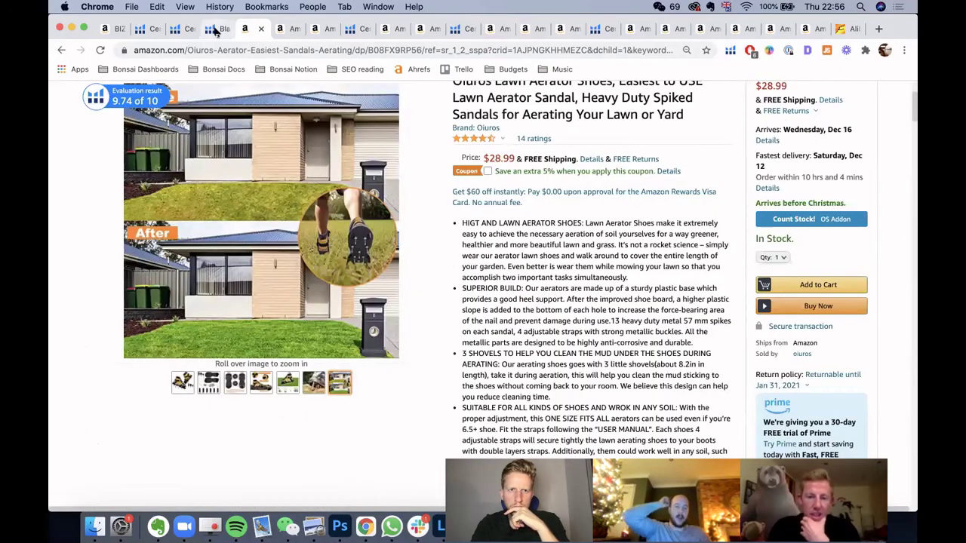
{"action": "left_click", "coordinate": [216, 30]}
{"action": "scroll", "coordinate": [533, 242], "scroll_direction": "up", "scroll_amount": 3}
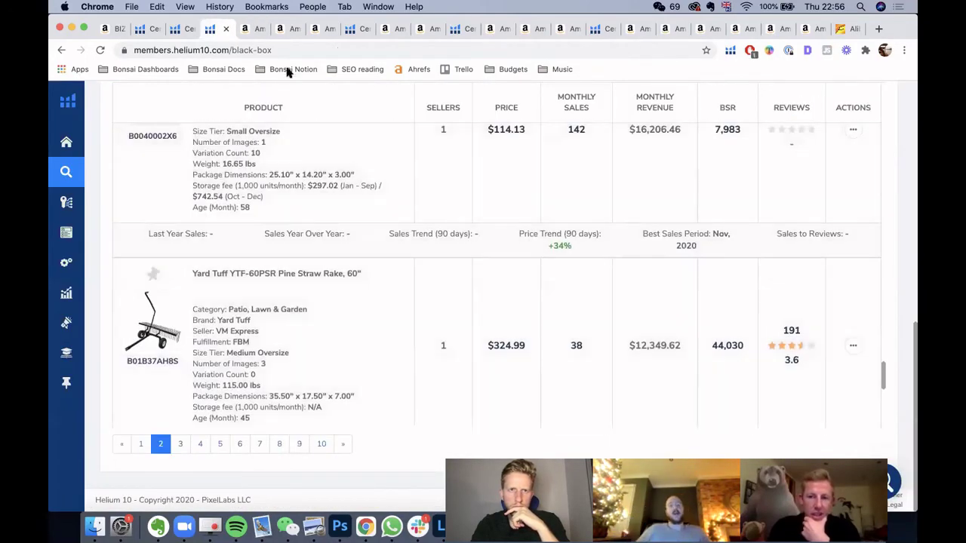
{"action": "left_click", "coordinate": [253, 30]}
{"action": "scroll", "coordinate": [625, 259], "scroll_direction": "up", "scroll_amount": 5}
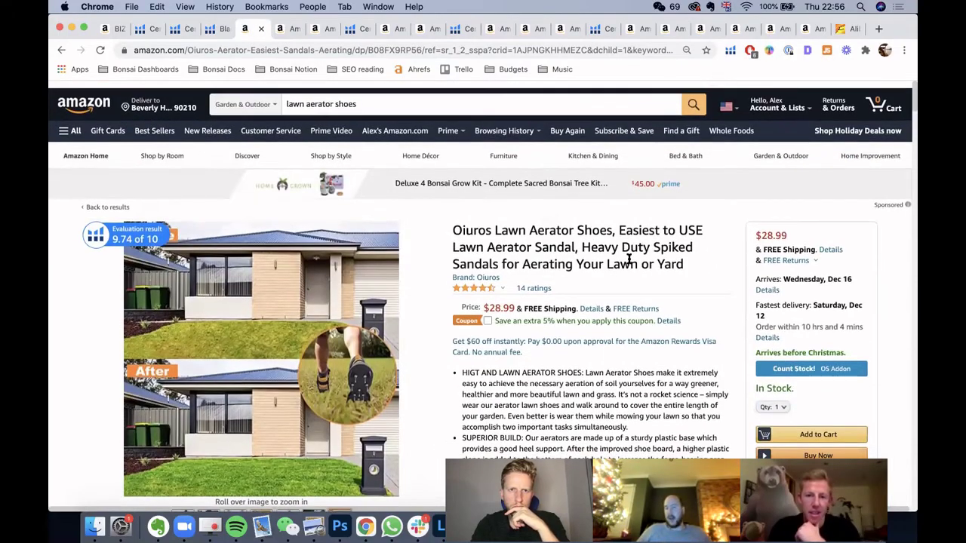
- Browse the "Customers who viewed this item also viewed" products through page 6, comparing prices and ratings of competing aerators
{"action": "scroll", "coordinate": [628, 259], "scroll_direction": "down", "scroll_amount": 10}
{"action": "scroll", "coordinate": [628, 259], "scroll_direction": "down", "scroll_amount": 10}
{"action": "scroll", "coordinate": [629, 261], "scroll_direction": "up", "scroll_amount": 5}
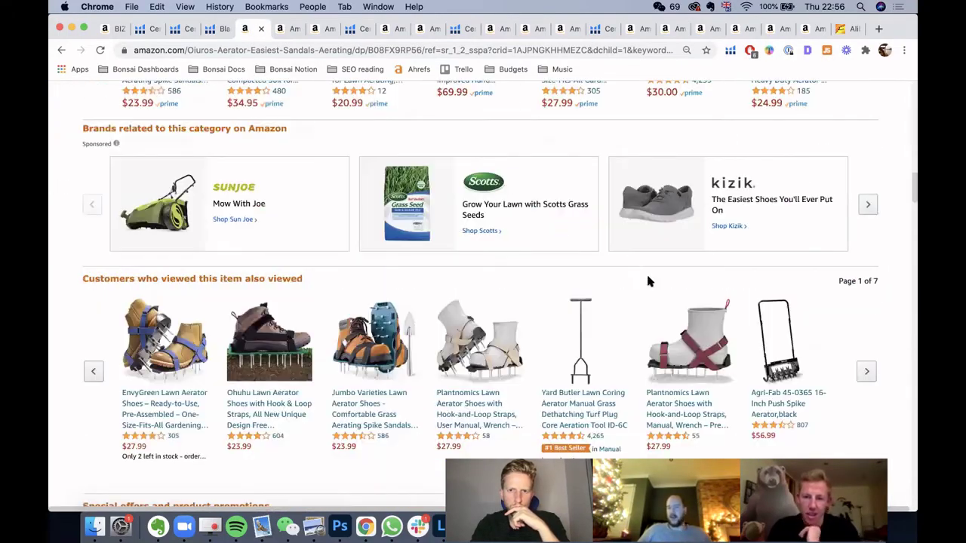
{"action": "scroll", "coordinate": [864, 375], "scroll_direction": "down", "scroll_amount": 2}
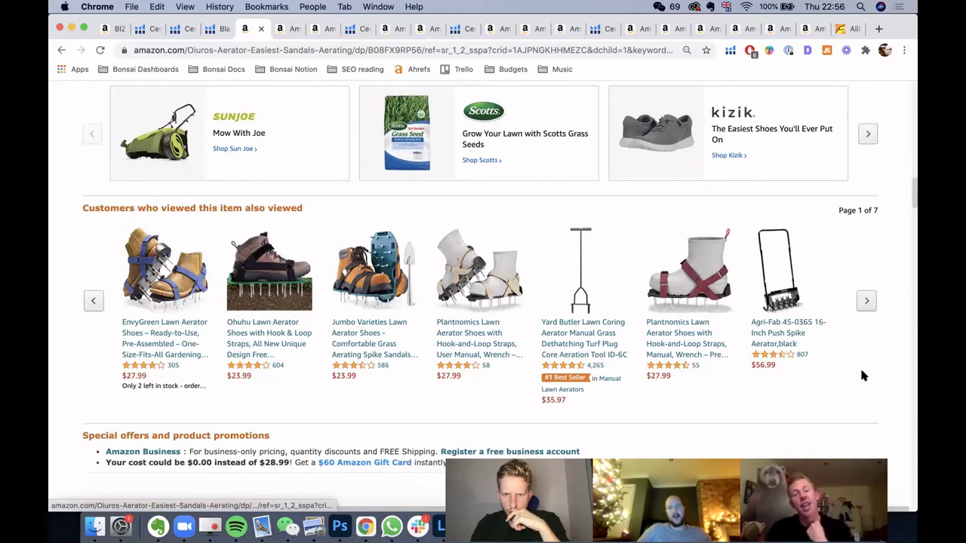
{"action": "left_click", "coordinate": [865, 302]}
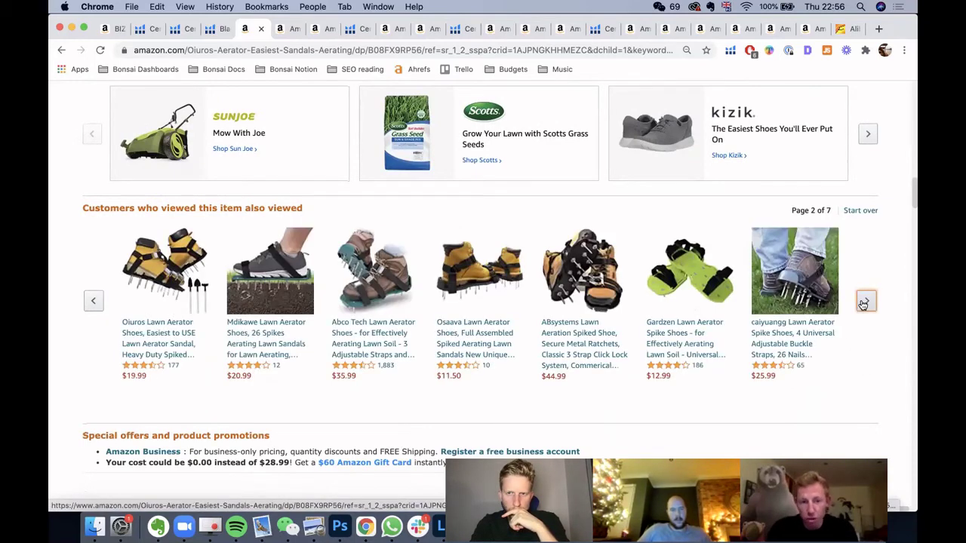
{"action": "left_click", "coordinate": [864, 301]}
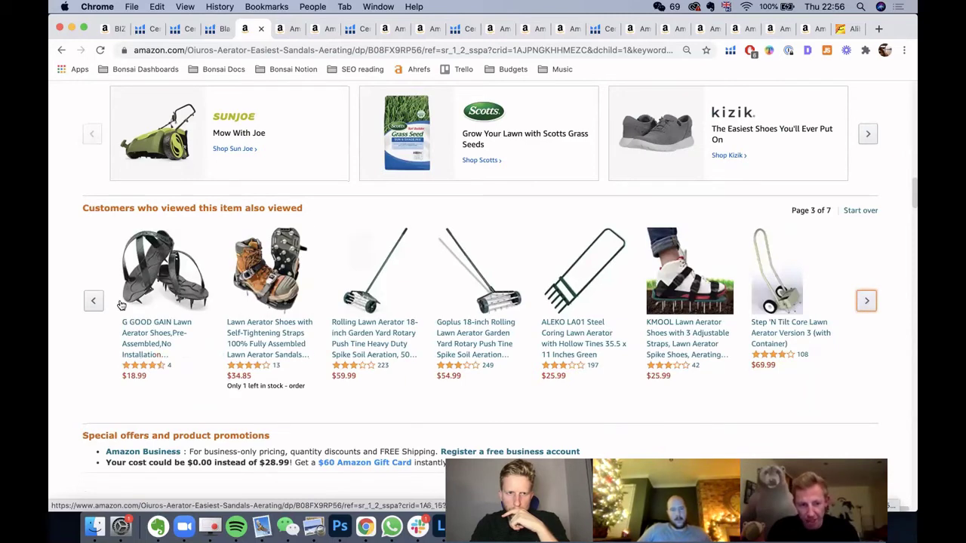
{"action": "left_click", "coordinate": [92, 300]}
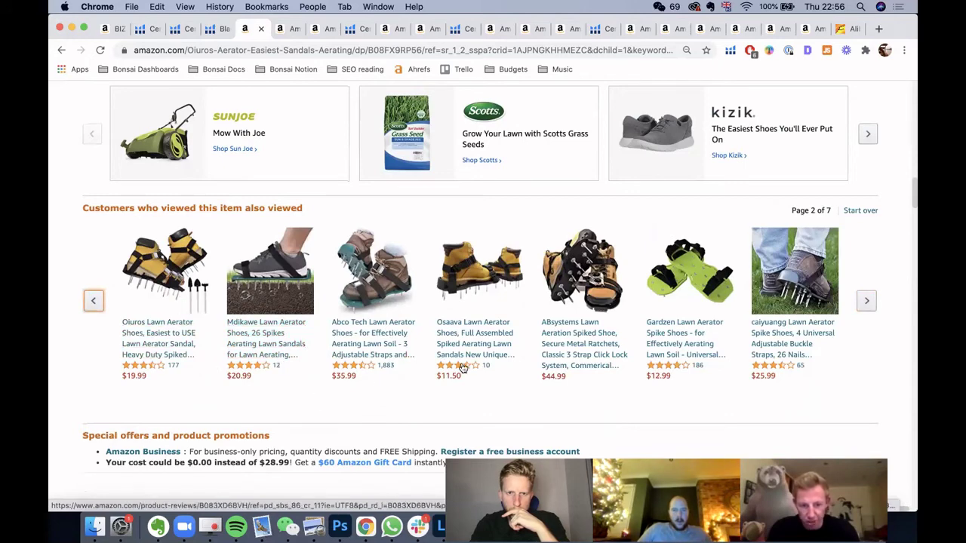
{"action": "left_click", "coordinate": [865, 303]}
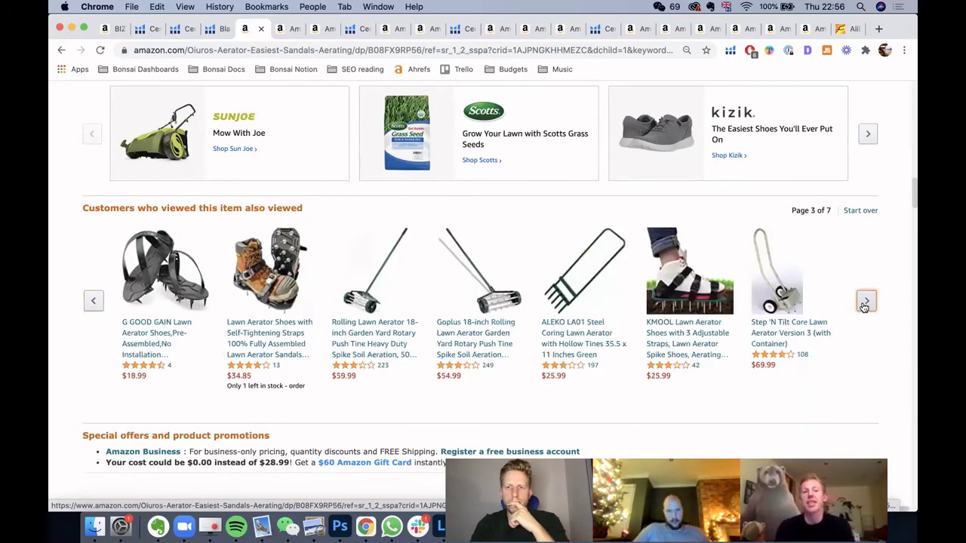
{"action": "left_click", "coordinate": [865, 302]}
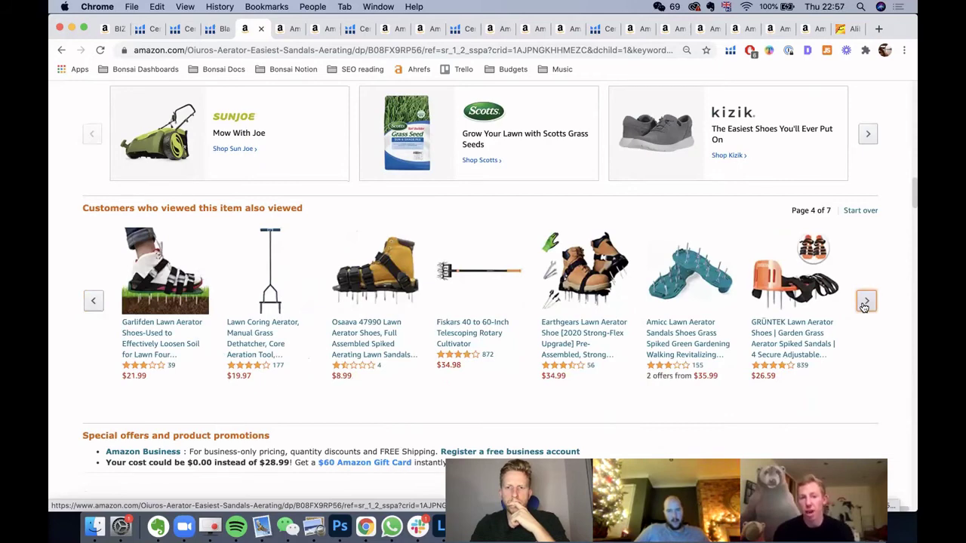
{"action": "scroll", "coordinate": [864, 306], "scroll_direction": "down", "scroll_amount": 3}
{"action": "scroll", "coordinate": [863, 308], "scroll_direction": "up", "scroll_amount": 2}
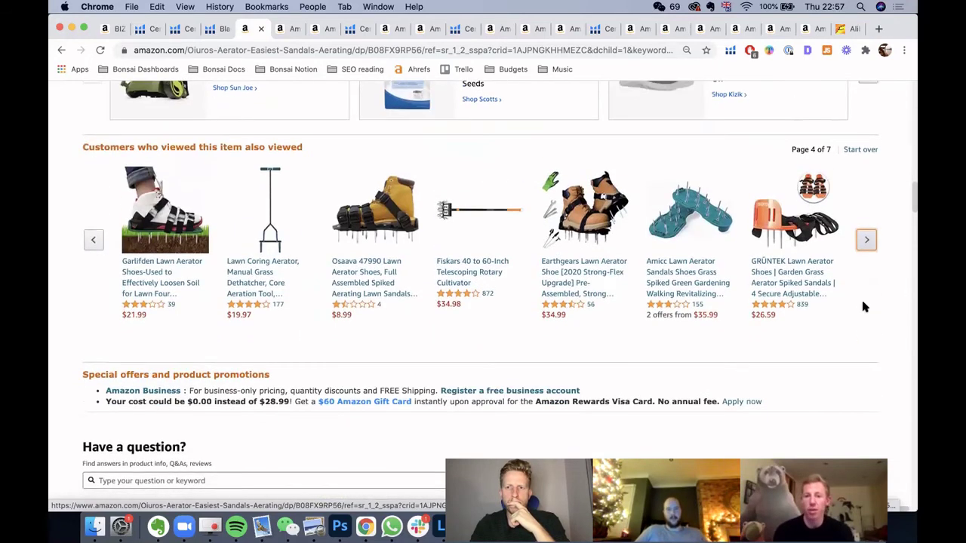
{"action": "left_click", "coordinate": [864, 241]}
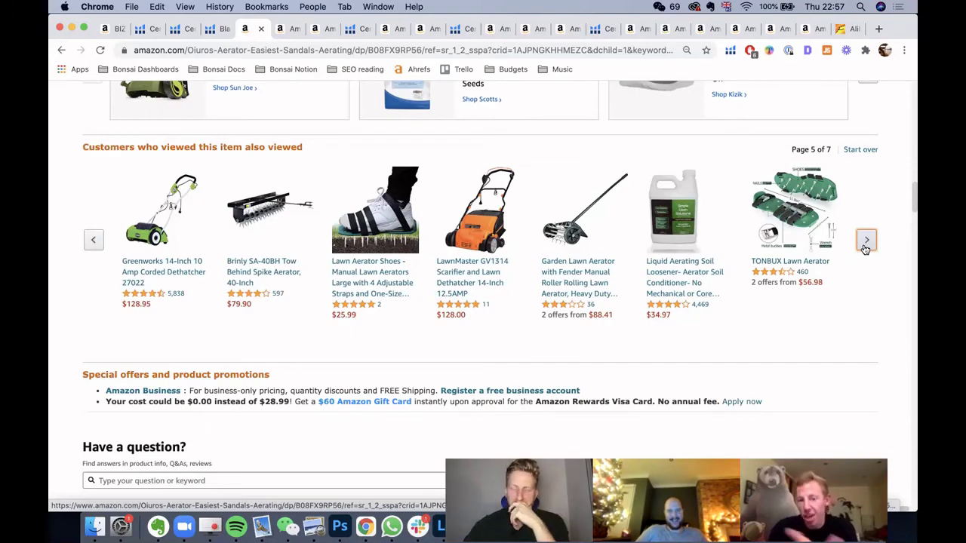
{"action": "left_click", "coordinate": [865, 240]}
- Review the Oiuros listing from its title and rank history through the illustrated product description, benefits and precautions
{"action": "scroll", "coordinate": [865, 249], "scroll_direction": "up", "scroll_amount": 15}
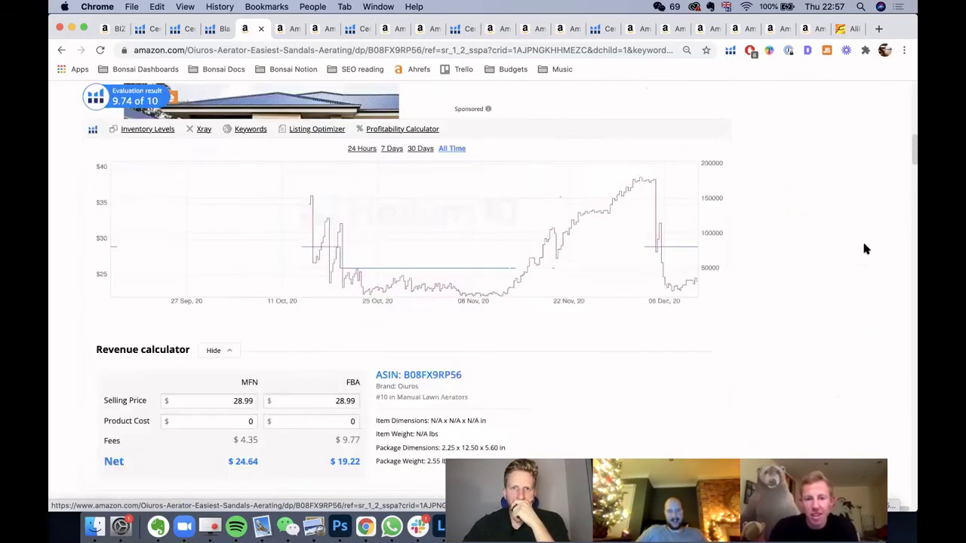
{"action": "scroll", "coordinate": [866, 250], "scroll_direction": "up", "scroll_amount": 5}
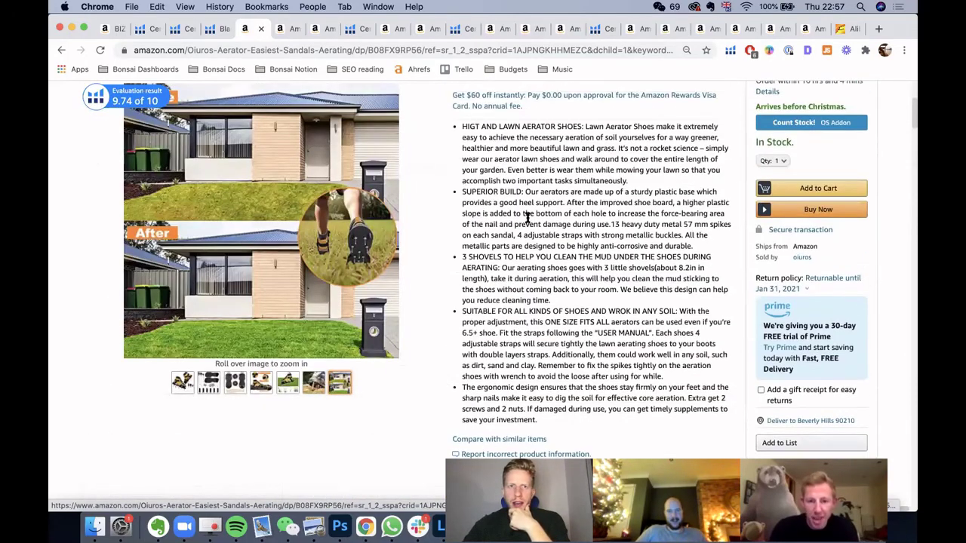
{"action": "scroll", "coordinate": [612, 289], "scroll_direction": "up", "scroll_amount": 5}
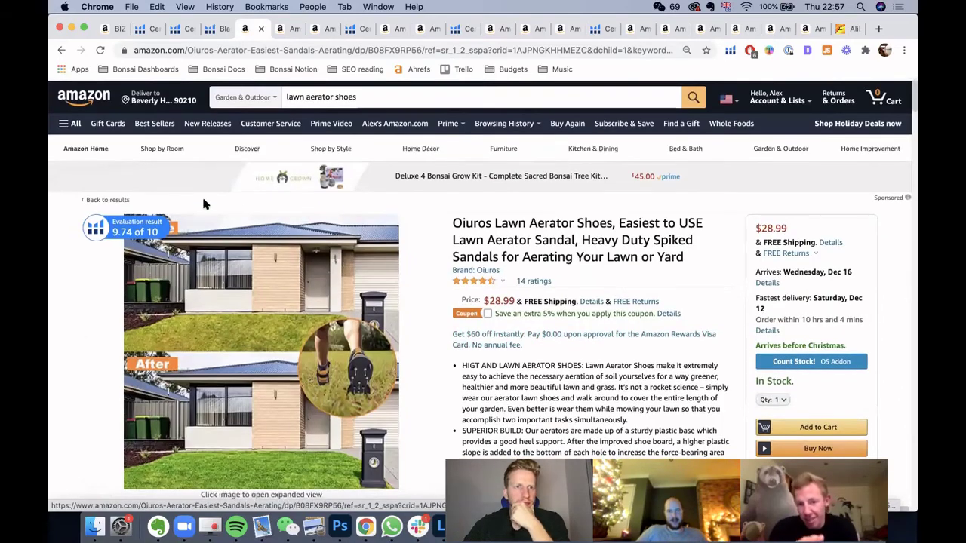
{"action": "scroll", "coordinate": [551, 264], "scroll_direction": "down", "scroll_amount": 20}
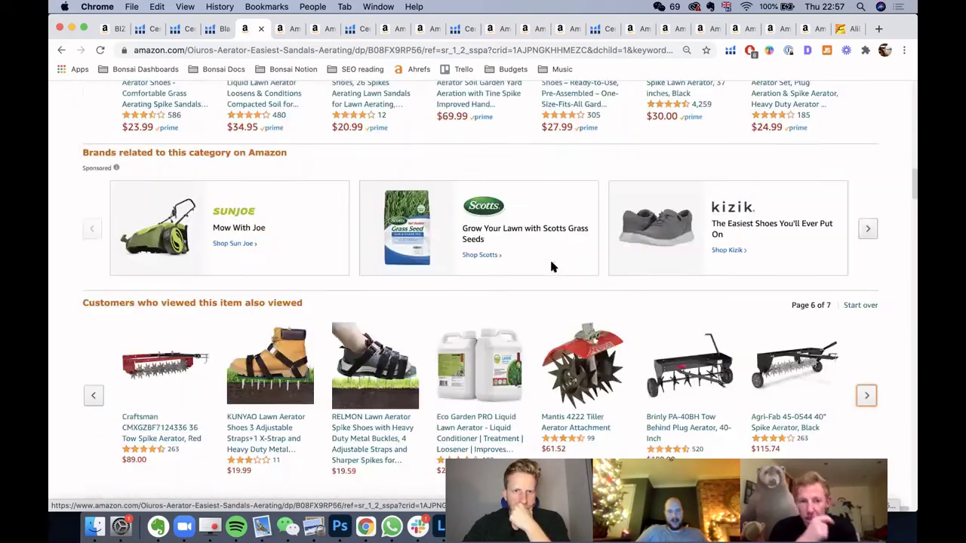
{"action": "scroll", "coordinate": [550, 265], "scroll_direction": "up", "scroll_amount": 4}
{"action": "scroll", "coordinate": [553, 267], "scroll_direction": "down", "scroll_amount": 3}
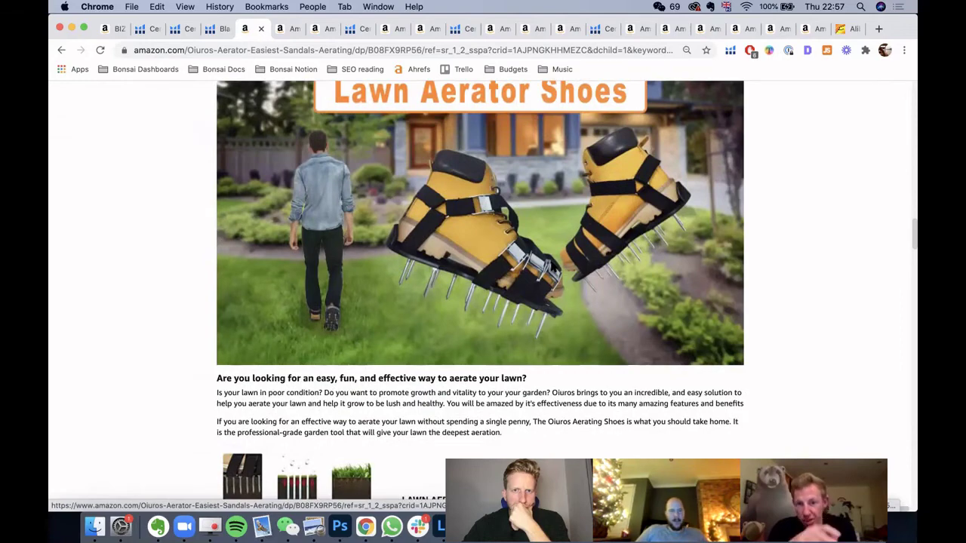
{"action": "scroll", "coordinate": [551, 265], "scroll_direction": "down", "scroll_amount": 5}
{"action": "scroll", "coordinate": [551, 266], "scroll_direction": "up", "scroll_amount": 6}
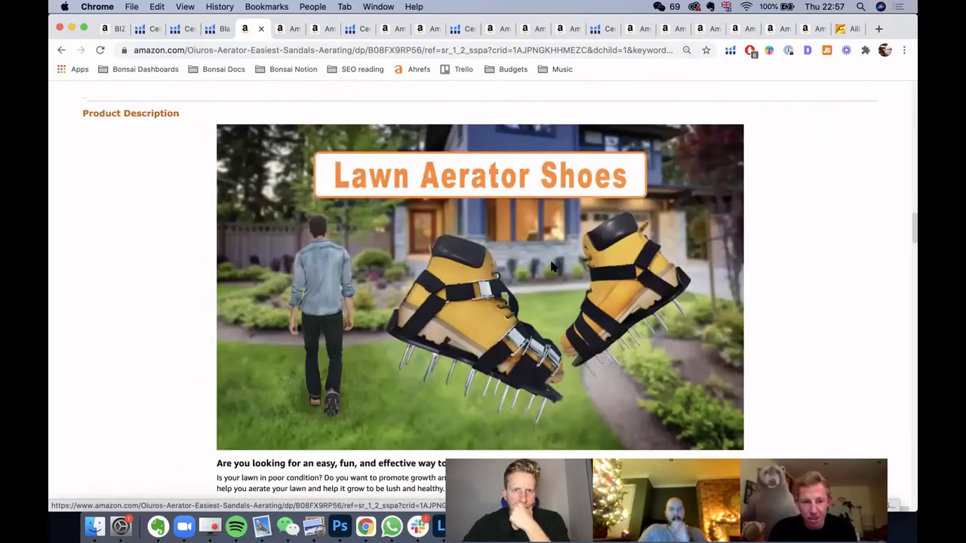
{"action": "scroll", "coordinate": [551, 266], "scroll_direction": "down", "scroll_amount": 8}
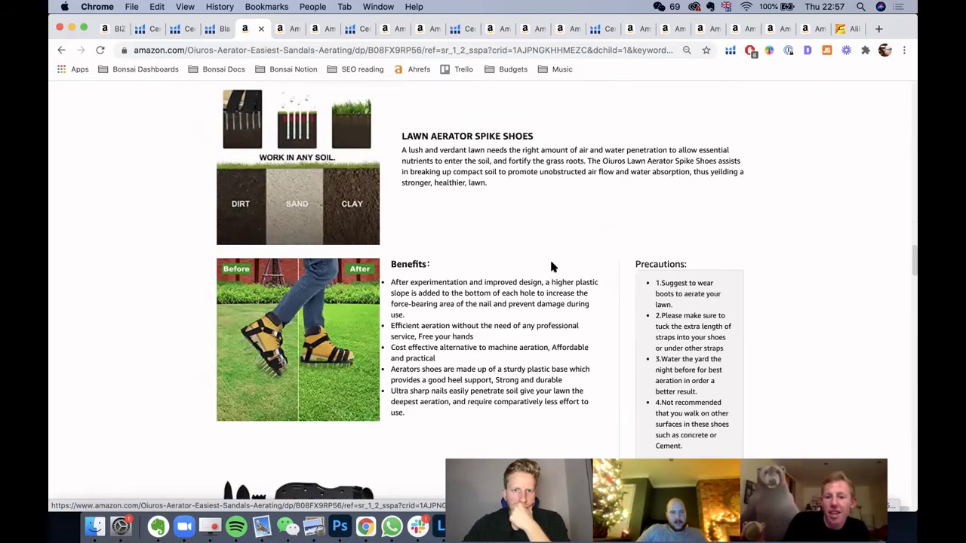
- Compare the Oiuros shoes' rating, price and shipping with the EnvyGreen, Ohuhu and Jumbo Varieties shoes under "Compare with similar items"
{"action": "scroll", "coordinate": [552, 266], "scroll_direction": "down", "scroll_amount": 6}
{"action": "scroll", "coordinate": [552, 266], "scroll_direction": "down", "scroll_amount": 2}
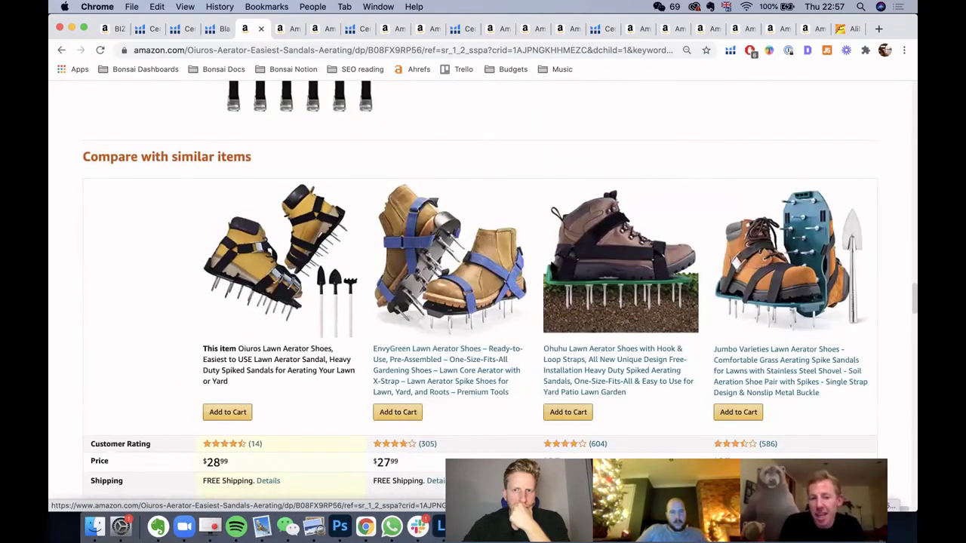
{"action": "scroll", "coordinate": [552, 266], "scroll_direction": "down", "scroll_amount": 4}
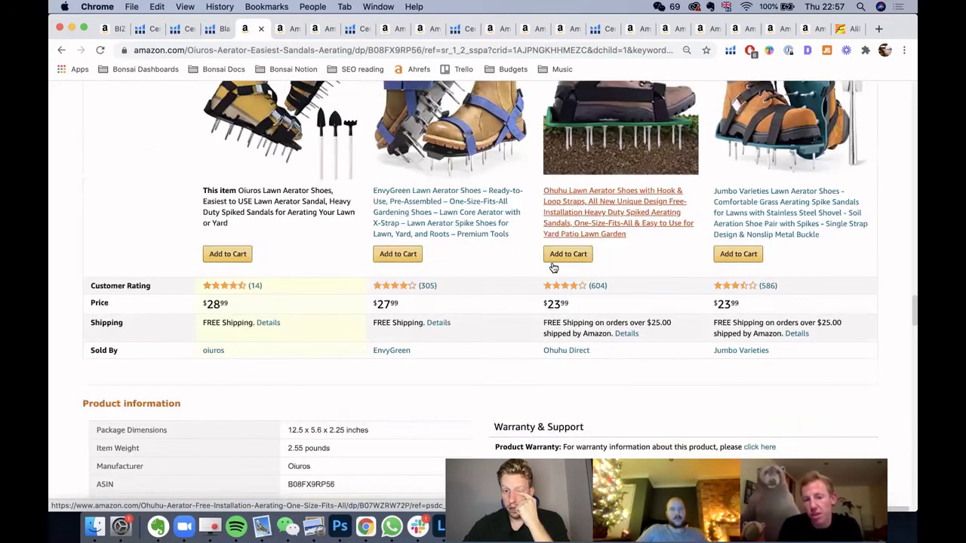
{"action": "scroll", "coordinate": [553, 268], "scroll_direction": "up", "scroll_amount": 2}
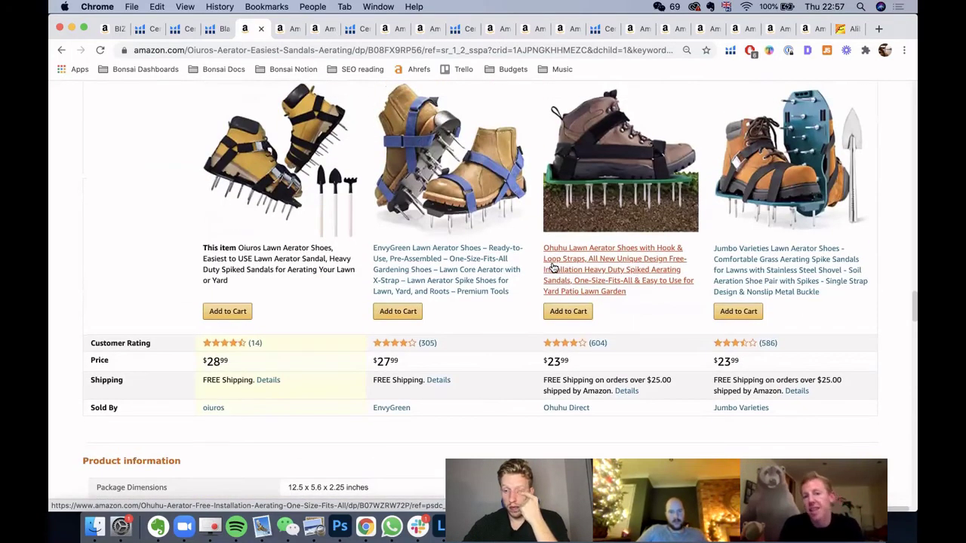
{"action": "scroll", "coordinate": [562, 289], "scroll_direction": "up", "scroll_amount": 15}
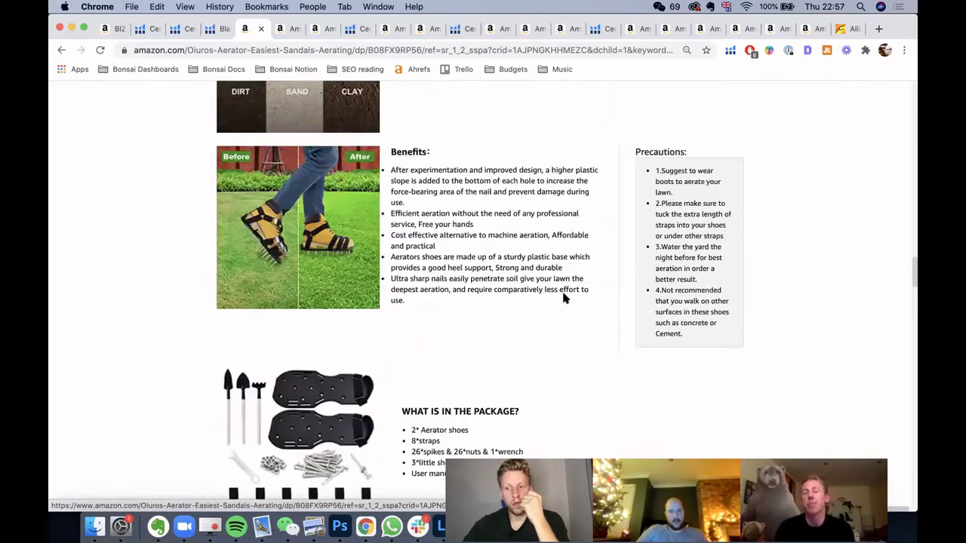
- Recheck the Oiuros listing's title, before-and-after photo, price, coupon and feature bullets
{"action": "scroll", "coordinate": [571, 317], "scroll_direction": "up", "scroll_amount": 1}
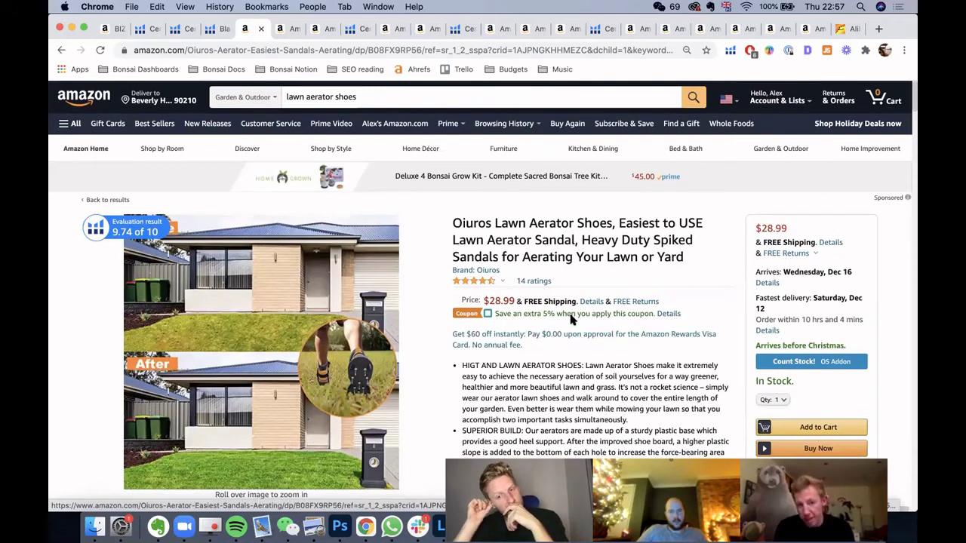
{"action": "mouse_move", "coordinate": [362, 343]}
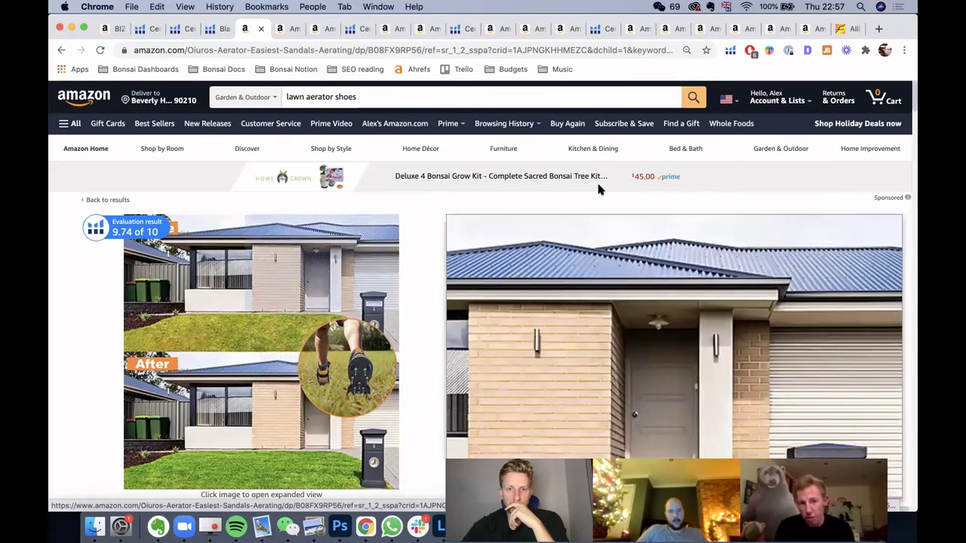
{"action": "scroll", "coordinate": [658, 325], "scroll_direction": "down", "scroll_amount": 3}
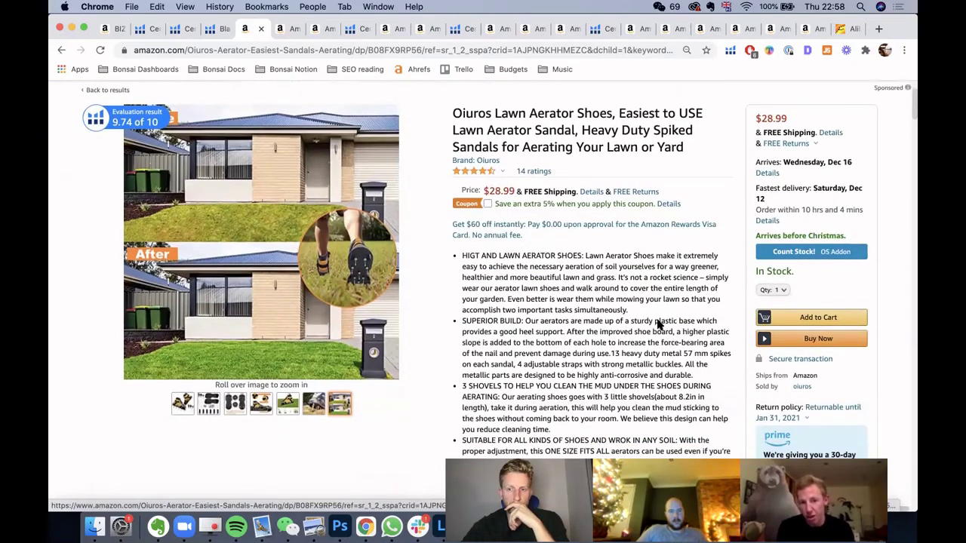
{"action": "scroll", "coordinate": [589, 186], "scroll_direction": "up", "scroll_amount": 3}
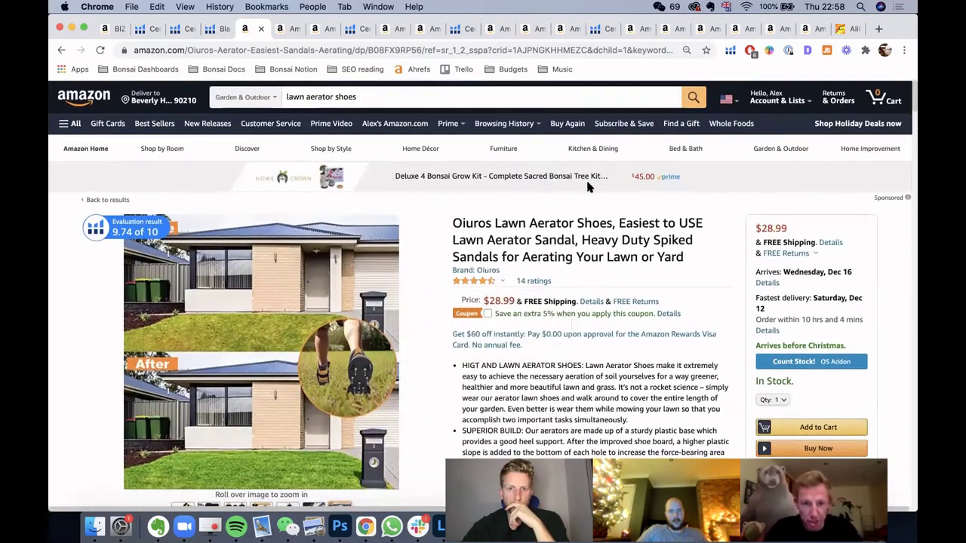
- Compare the customer rating breakdowns of the Ohuhu and Jumbo Varieties aerator shoes in the similar-items comparison
{"action": "scroll", "coordinate": [589, 186], "scroll_direction": "down", "scroll_amount": 20}
{"action": "scroll", "coordinate": [588, 187], "scroll_direction": "down", "scroll_amount": 20}
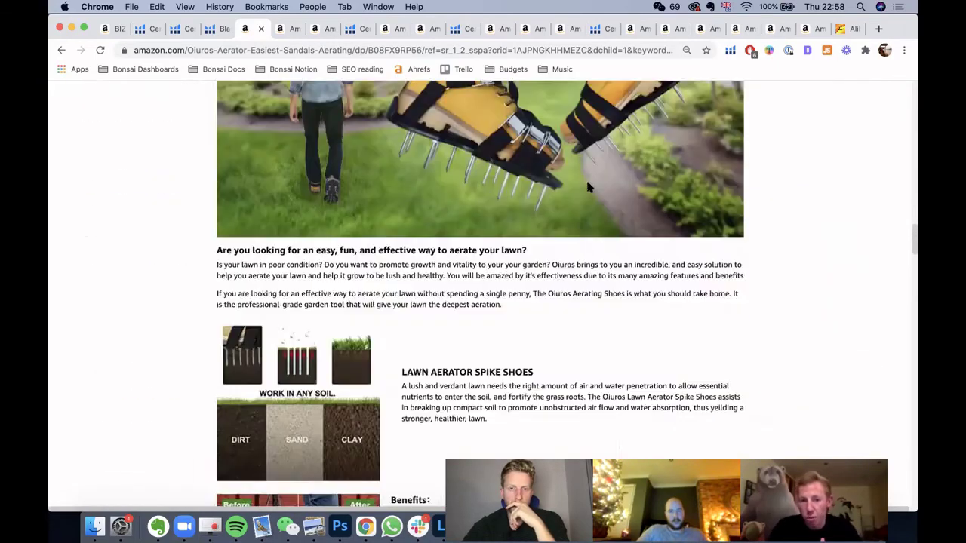
{"action": "scroll", "coordinate": [587, 184], "scroll_direction": "up", "scroll_amount": 5}
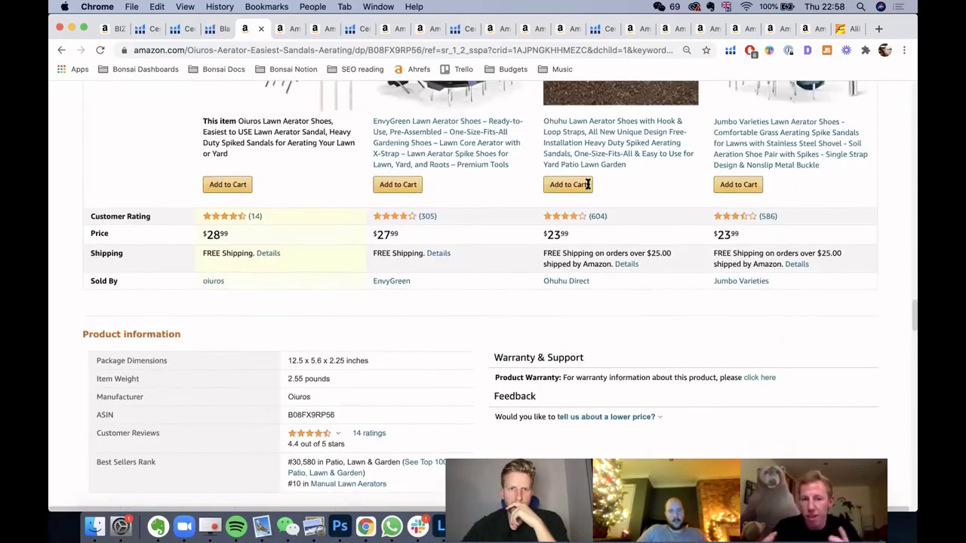
{"action": "scroll", "coordinate": [454, 198], "scroll_direction": "up", "scroll_amount": 3}
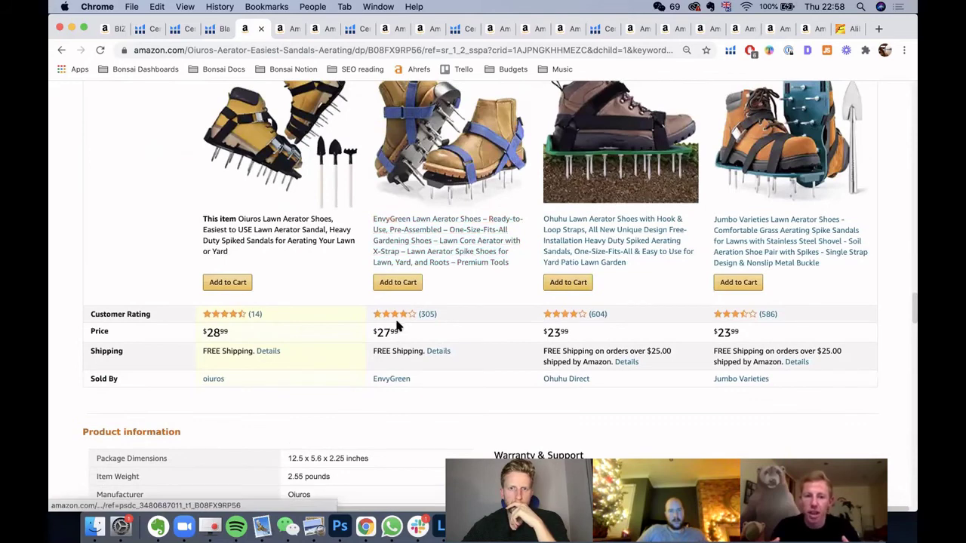
{"action": "mouse_move", "coordinate": [582, 314]}
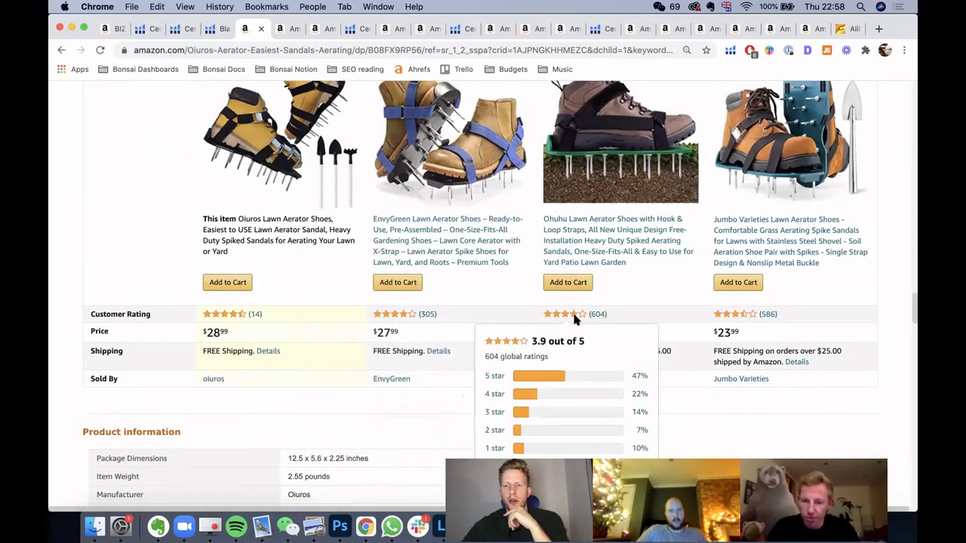
{"action": "mouse_move", "coordinate": [744, 318]}
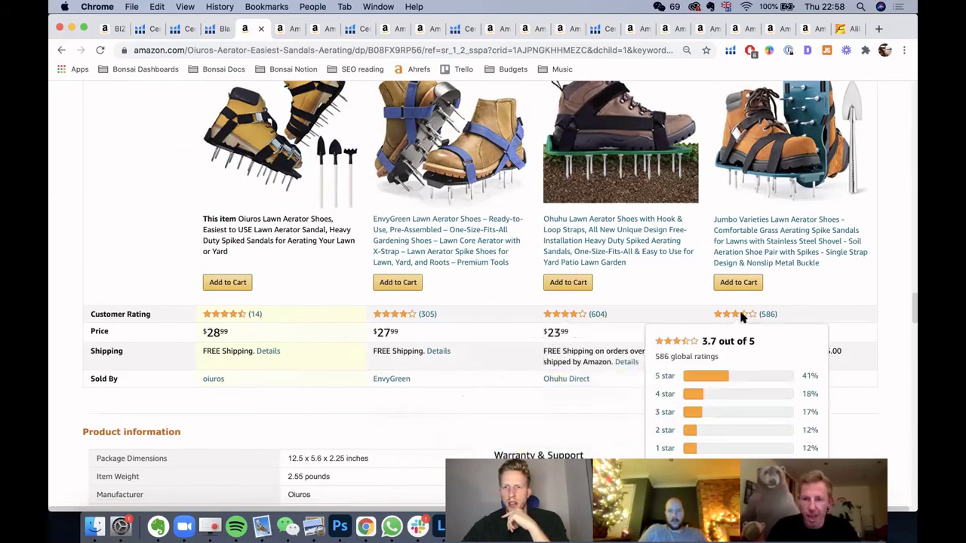
{"action": "scroll", "coordinate": [741, 317], "scroll_direction": "up", "scroll_amount": 15}
{"action": "scroll", "coordinate": [740, 316], "scroll_direction": "up", "scroll_amount": 20}
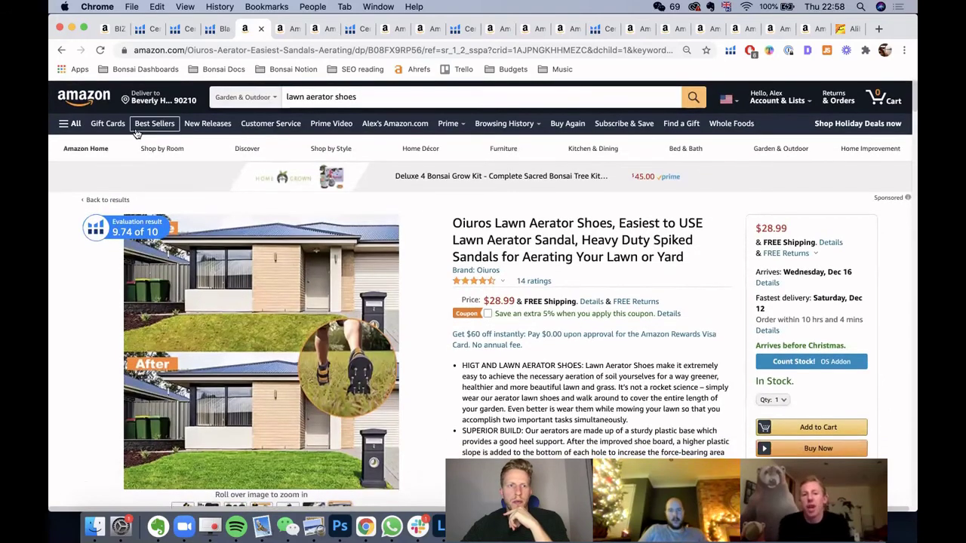
{"action": "left_click", "coordinate": [70, 123]}
{"action": "scroll", "coordinate": [153, 295], "scroll_direction": "down", "scroll_amount": 8}
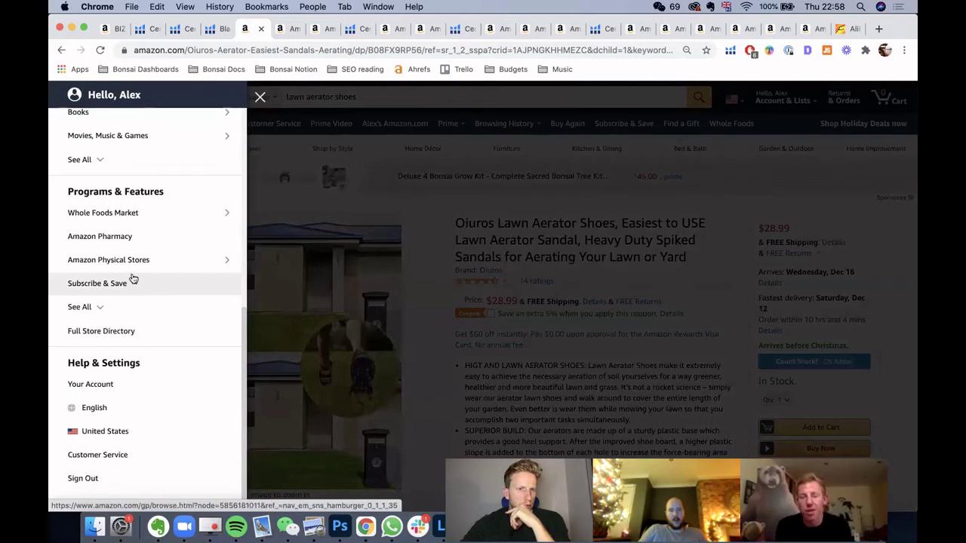
{"action": "scroll", "coordinate": [129, 276], "scroll_direction": "up", "scroll_amount": 5}
{"action": "scroll", "coordinate": [133, 232], "scroll_direction": "up", "scroll_amount": 2}
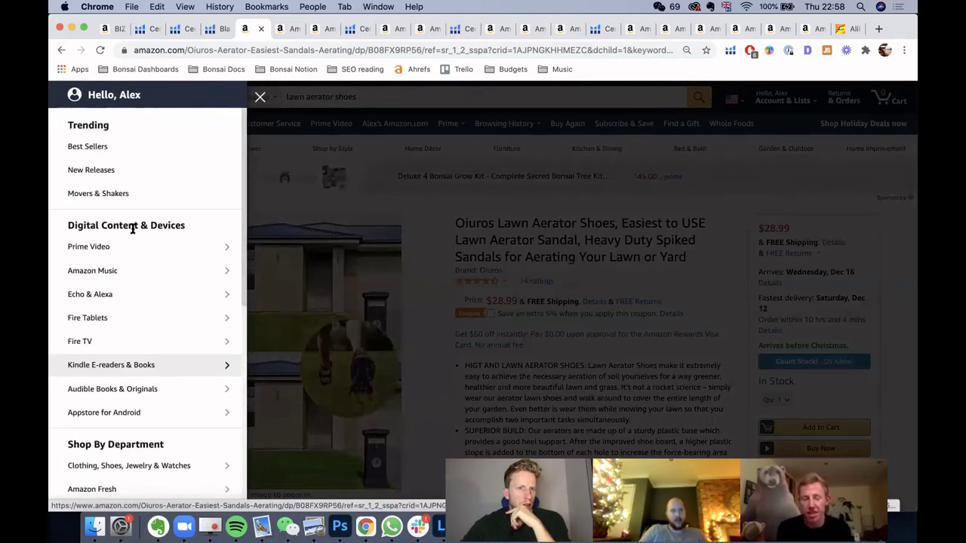
{"action": "left_click", "coordinate": [578, 291]}
- Search Garden & Outdoor for the suggested term "beer can chicken holder" in place of lawn aerator shoes
{"action": "left_click_drag", "start_coordinate": [335, 97], "coordinate": [352, 99]}
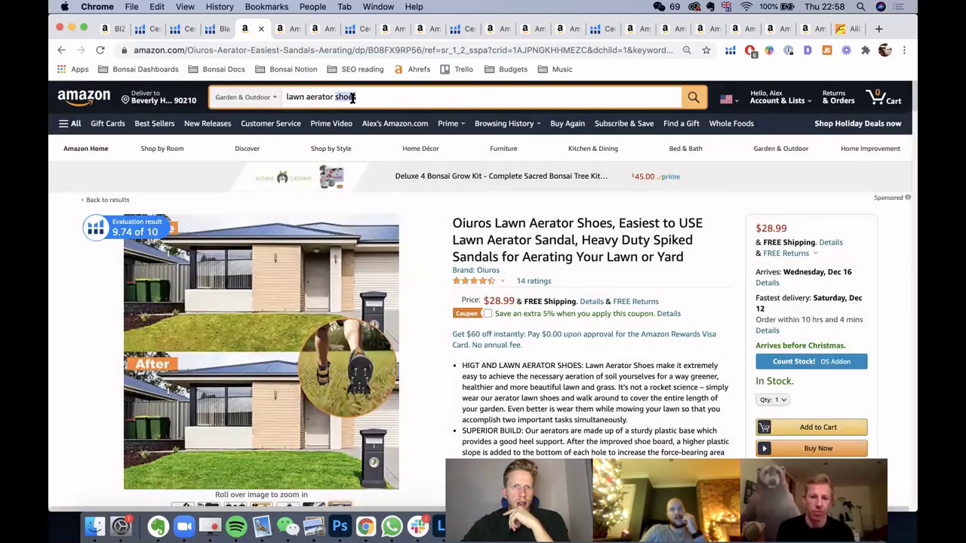
{"action": "triple_click", "coordinate": [353, 98]}
{"action": "key", "text": "BackSpace"}
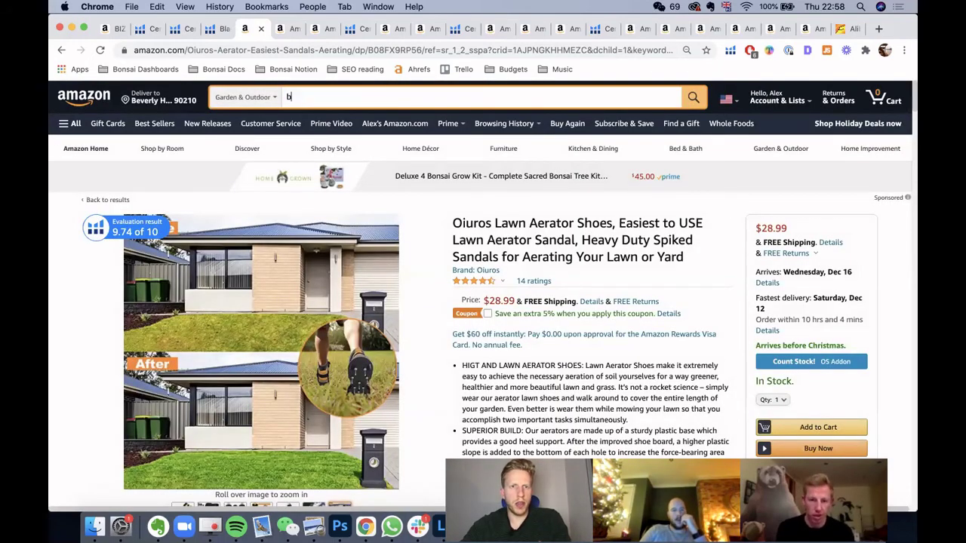
{"action": "type", "text": "b"}
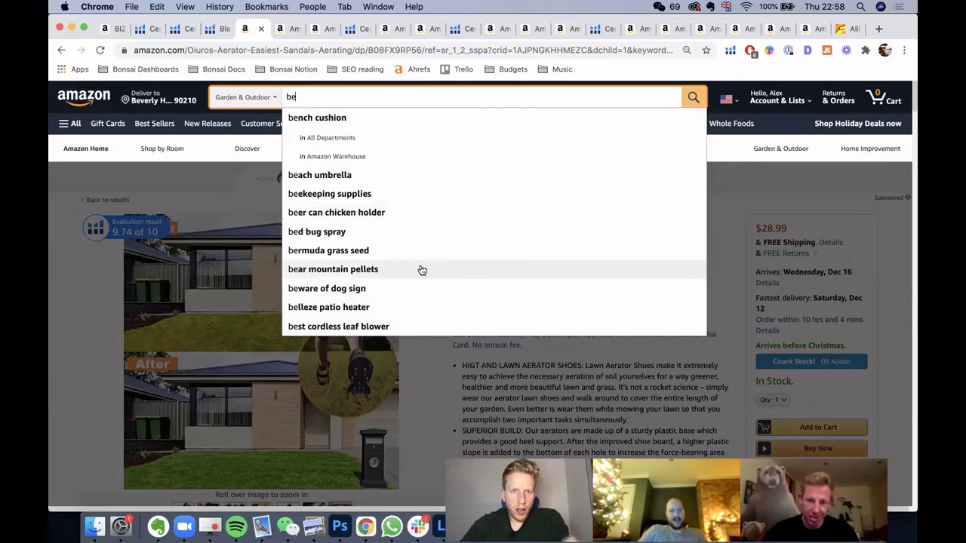
{"action": "left_click", "coordinate": [373, 215]}
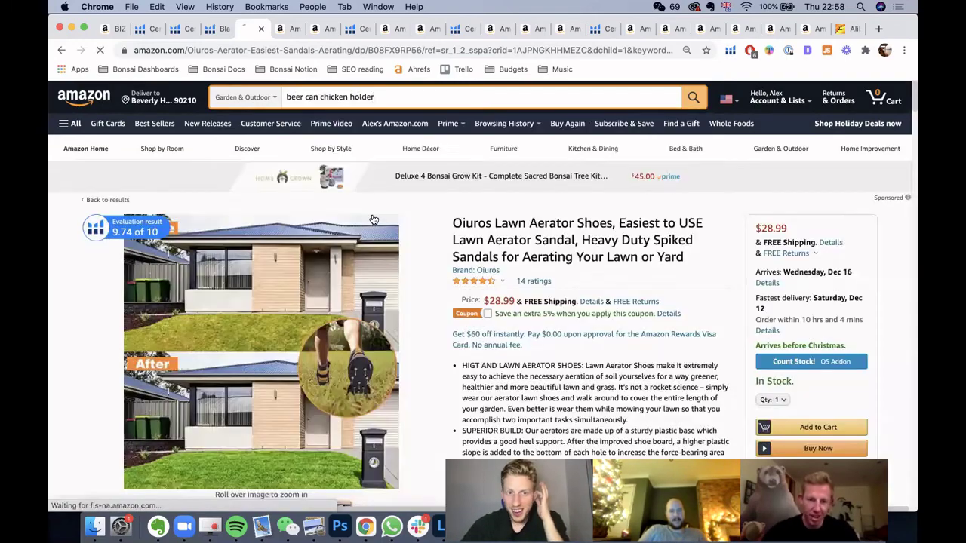
- Browse the beer can chicken holder results, comparing prices, ratings, review counts and best-seller ranks of the competing racks
{"action": "scroll", "coordinate": [373, 219], "scroll_direction": "down", "scroll_amount": 5}
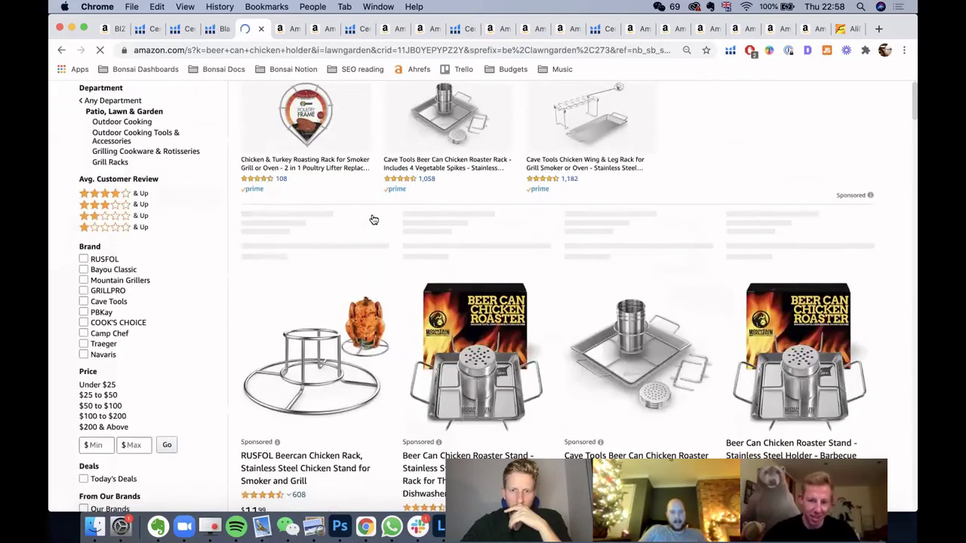
{"action": "scroll", "coordinate": [372, 219], "scroll_direction": "down", "scroll_amount": 5}
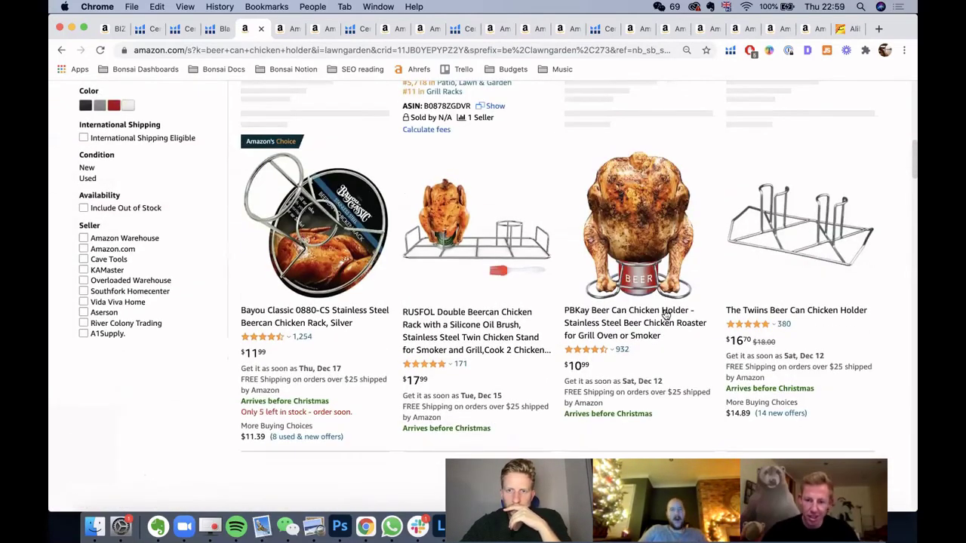
{"action": "scroll", "coordinate": [641, 294], "scroll_direction": "down", "scroll_amount": 4}
{"action": "scroll", "coordinate": [636, 266], "scroll_direction": "up", "scroll_amount": 15}
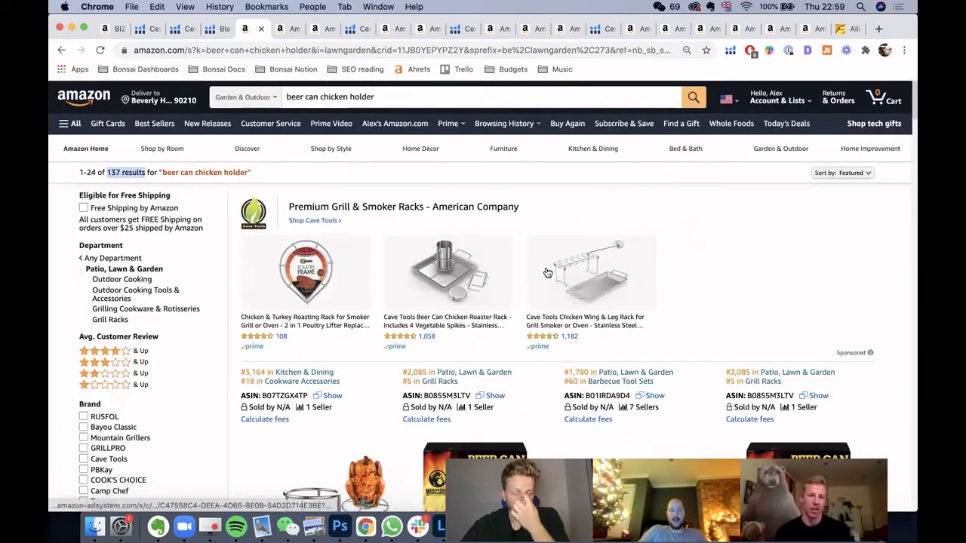
{"action": "scroll", "coordinate": [545, 271], "scroll_direction": "down", "scroll_amount": 3}
{"action": "scroll", "coordinate": [547, 271], "scroll_direction": "up", "scroll_amount": 2}
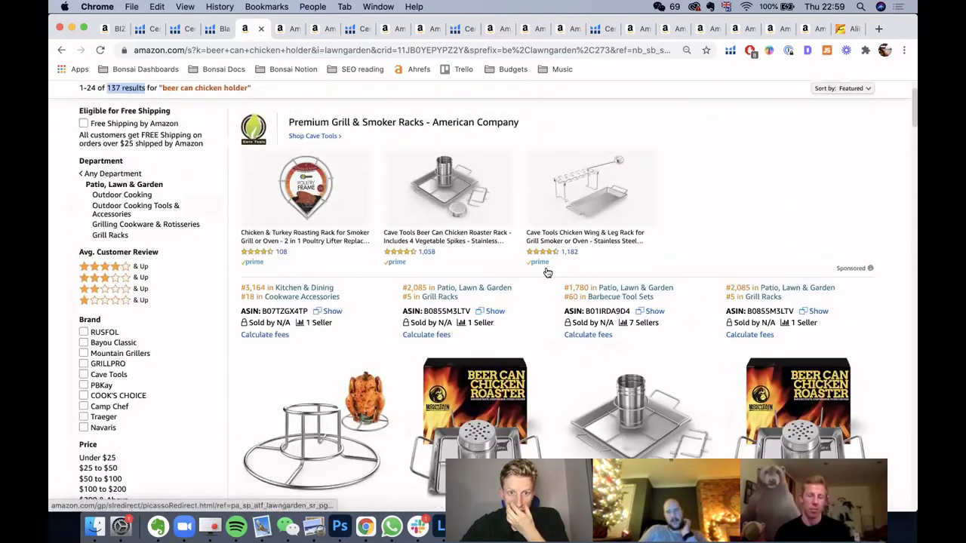
{"action": "scroll", "coordinate": [547, 272], "scroll_direction": "down", "scroll_amount": 3}
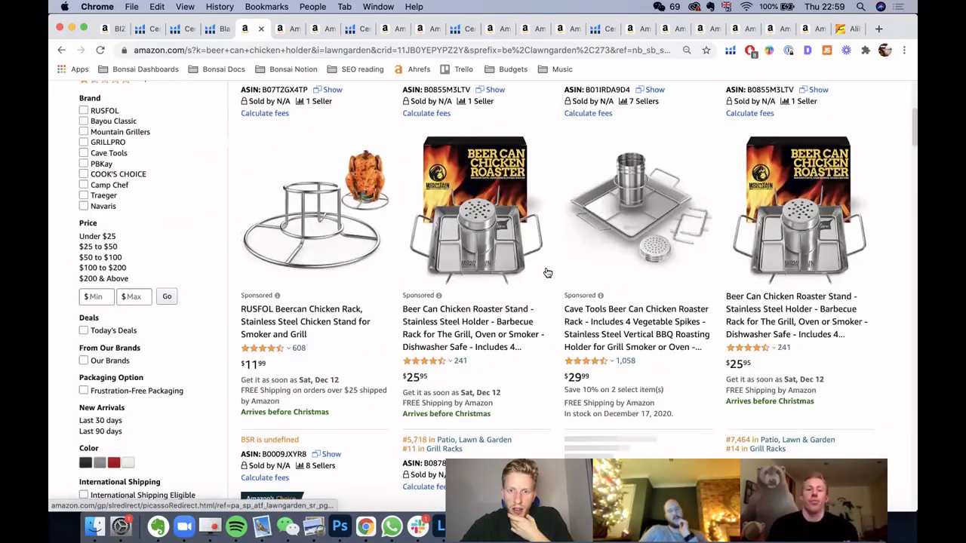
{"action": "scroll", "coordinate": [622, 362], "scroll_direction": "down", "scroll_amount": 3}
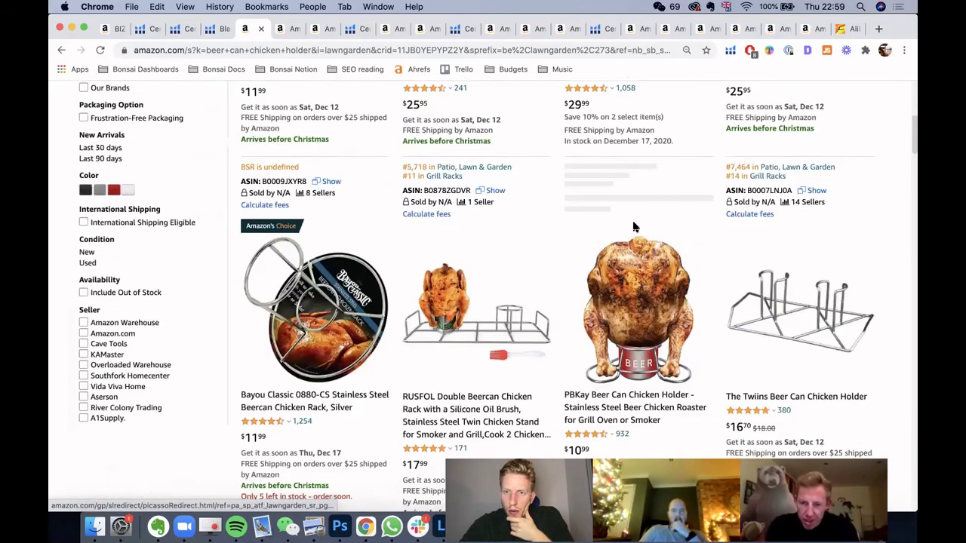
{"action": "scroll", "coordinate": [633, 228], "scroll_direction": "up", "scroll_amount": 7}
{"action": "scroll", "coordinate": [634, 228], "scroll_direction": "down", "scroll_amount": 7}
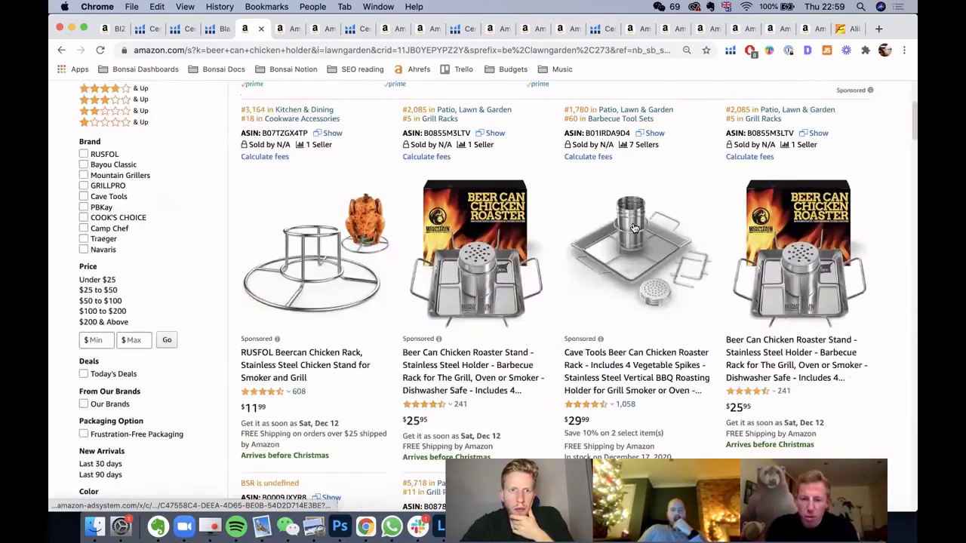
- Open the PBKay Beer Can Chicken Holder listing and check its details, product images and available Helium 10 tools
{"action": "left_click", "coordinate": [640, 335]}
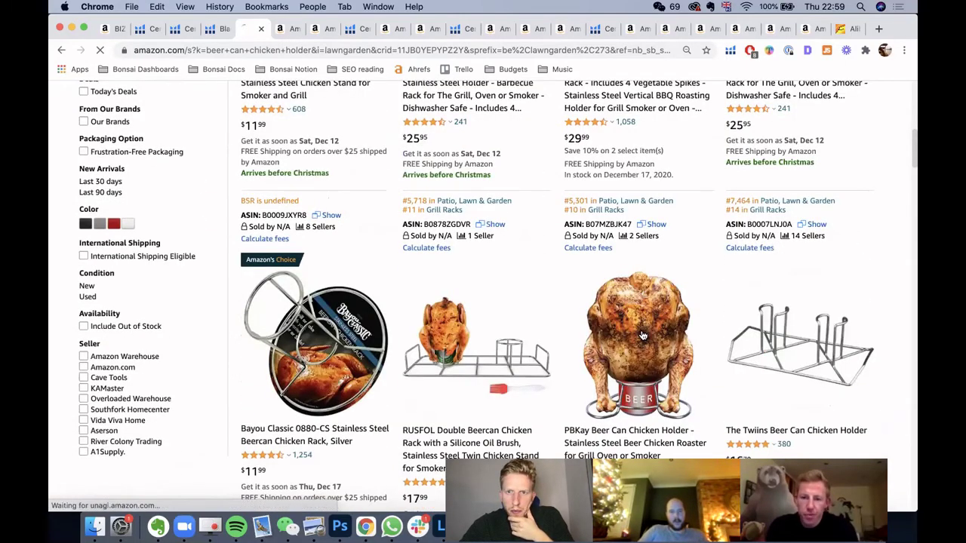
{"action": "scroll", "coordinate": [595, 273], "scroll_direction": "down", "scroll_amount": 2}
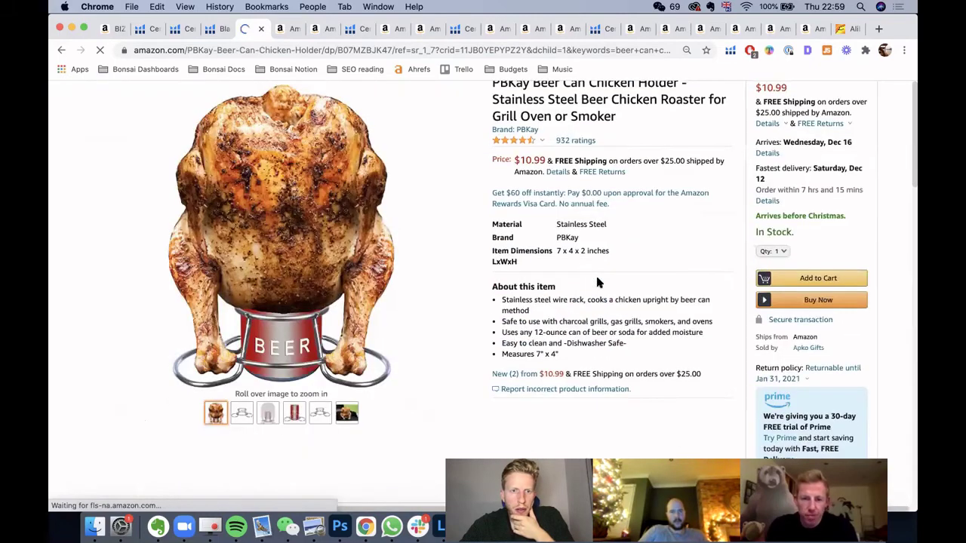
{"action": "left_click", "coordinate": [729, 52]}
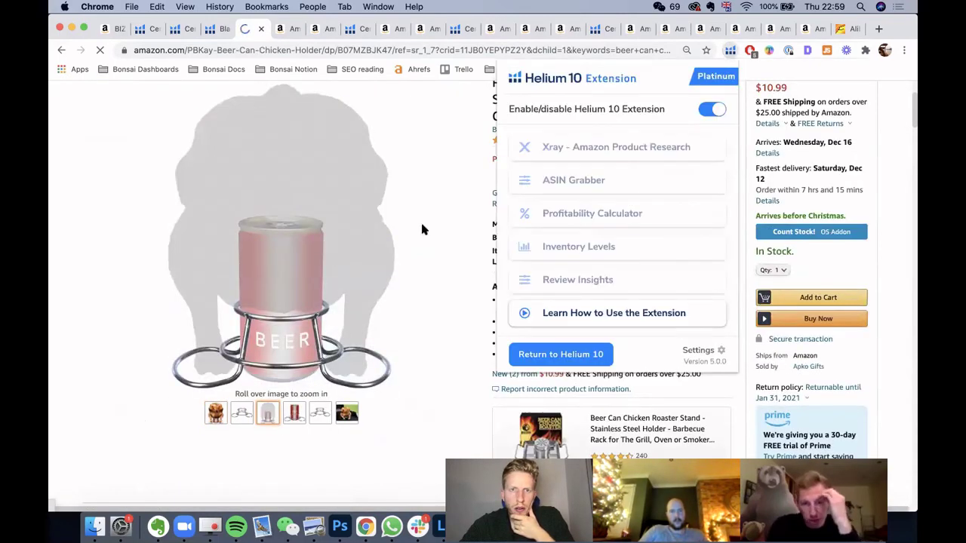
{"action": "left_click", "coordinate": [447, 156]}
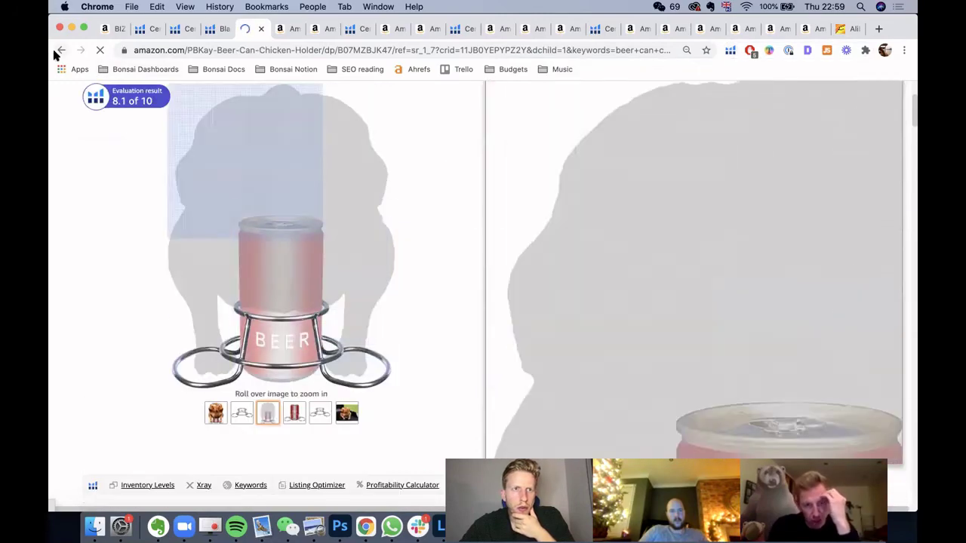
- Return to the beer can chicken holder results, run Helium 10 Xray on them and preview the first RUSFOL product
{"action": "left_click", "coordinate": [61, 50]}
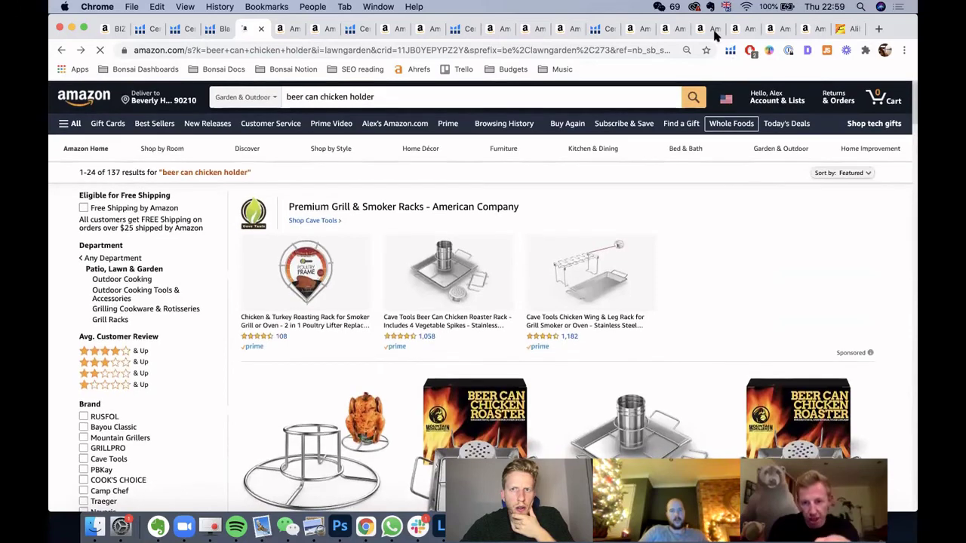
{"action": "left_click", "coordinate": [729, 50]}
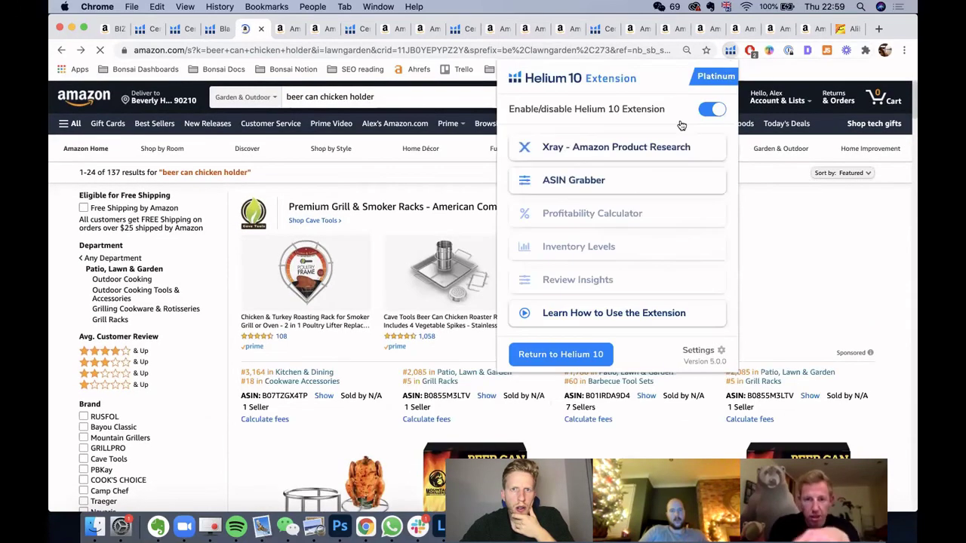
{"action": "left_click", "coordinate": [642, 146]}
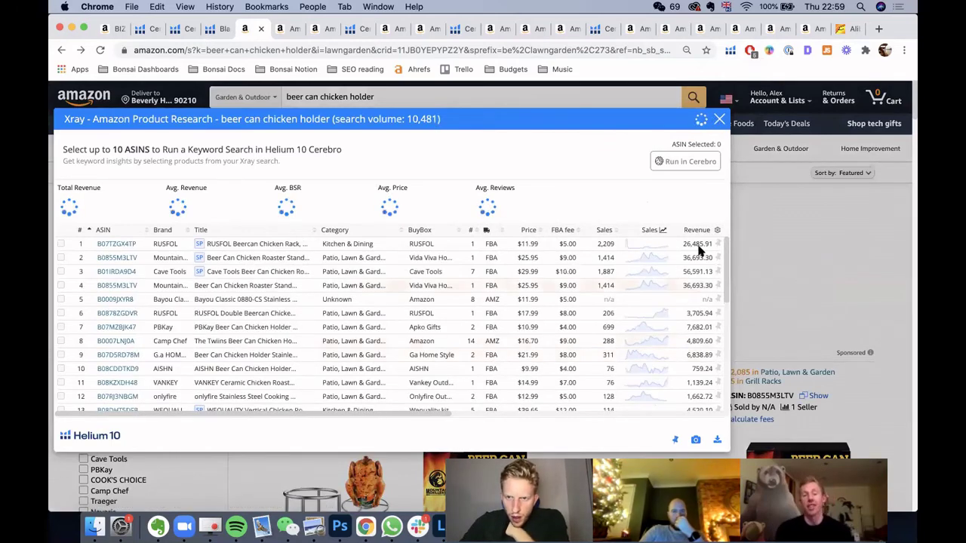
{"action": "mouse_move", "coordinate": [117, 247]}
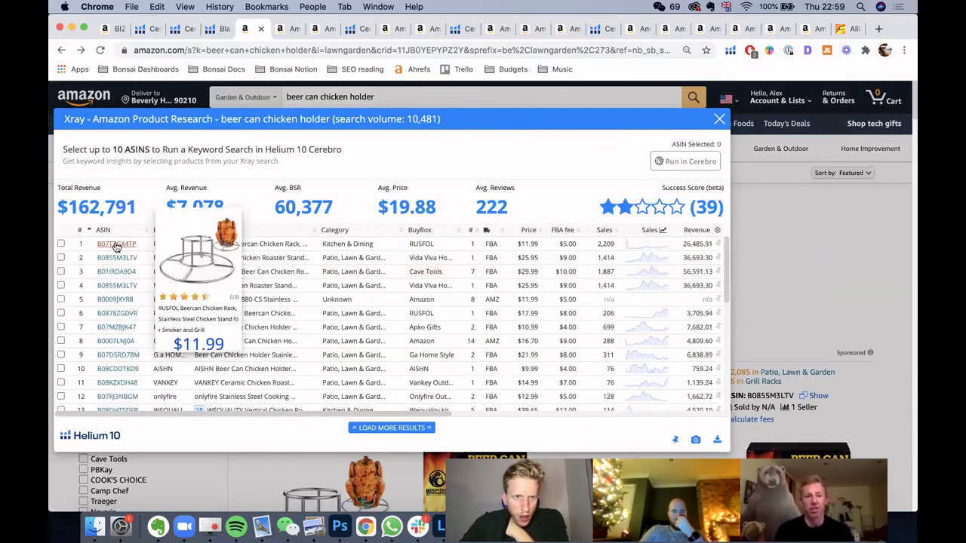